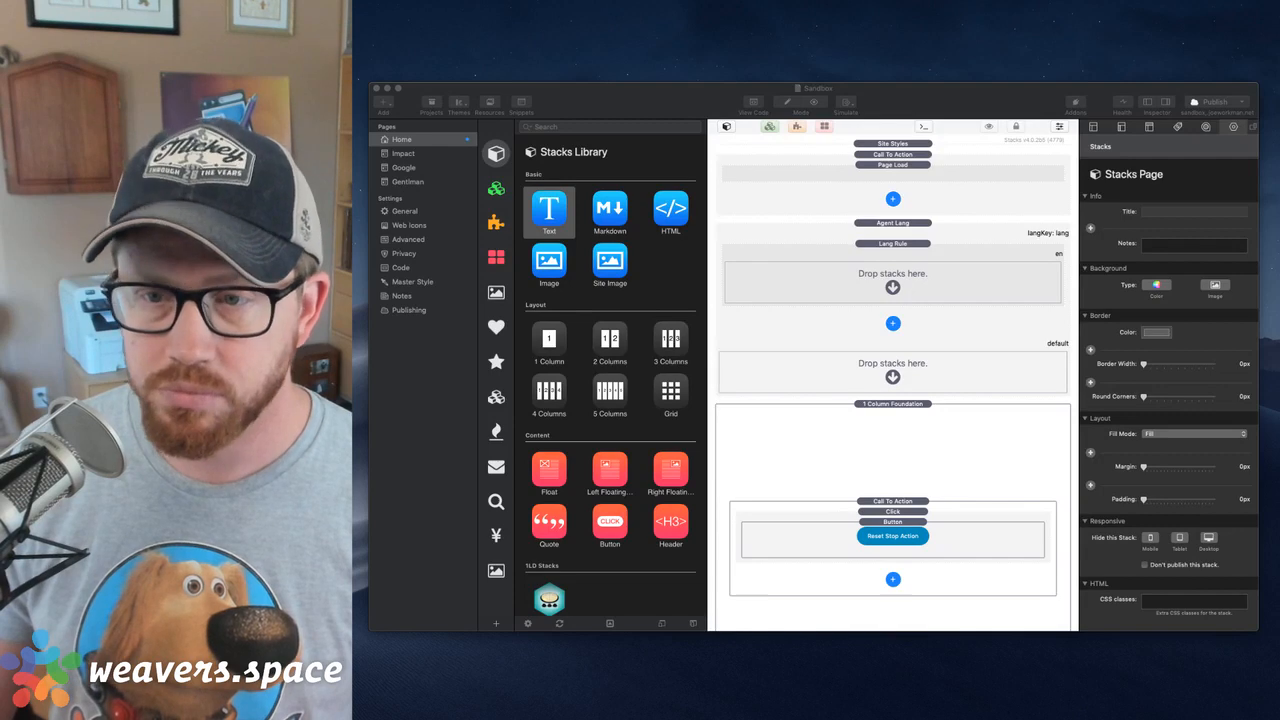
# Delete the Agent Lang stack from the Home page and search the stacks library for RWML
pyautogui.click(849, 228)
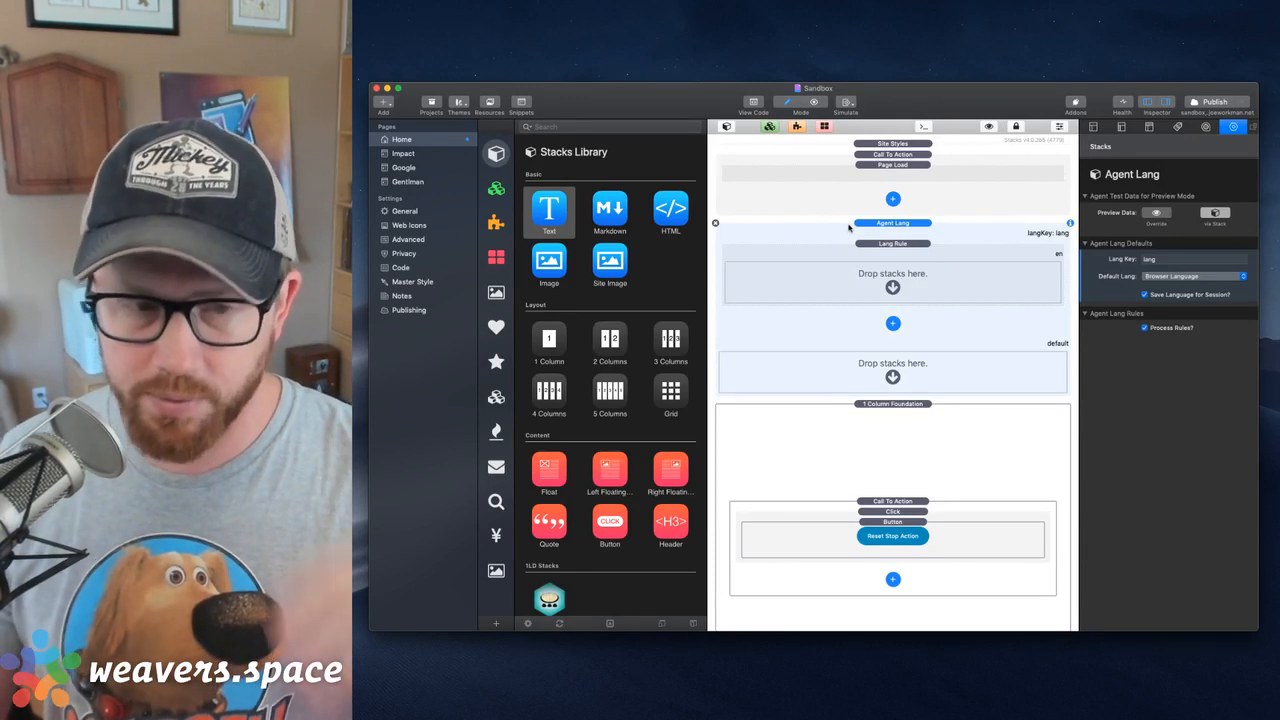
pyautogui.press('Delete')
pyautogui.click(849, 228)
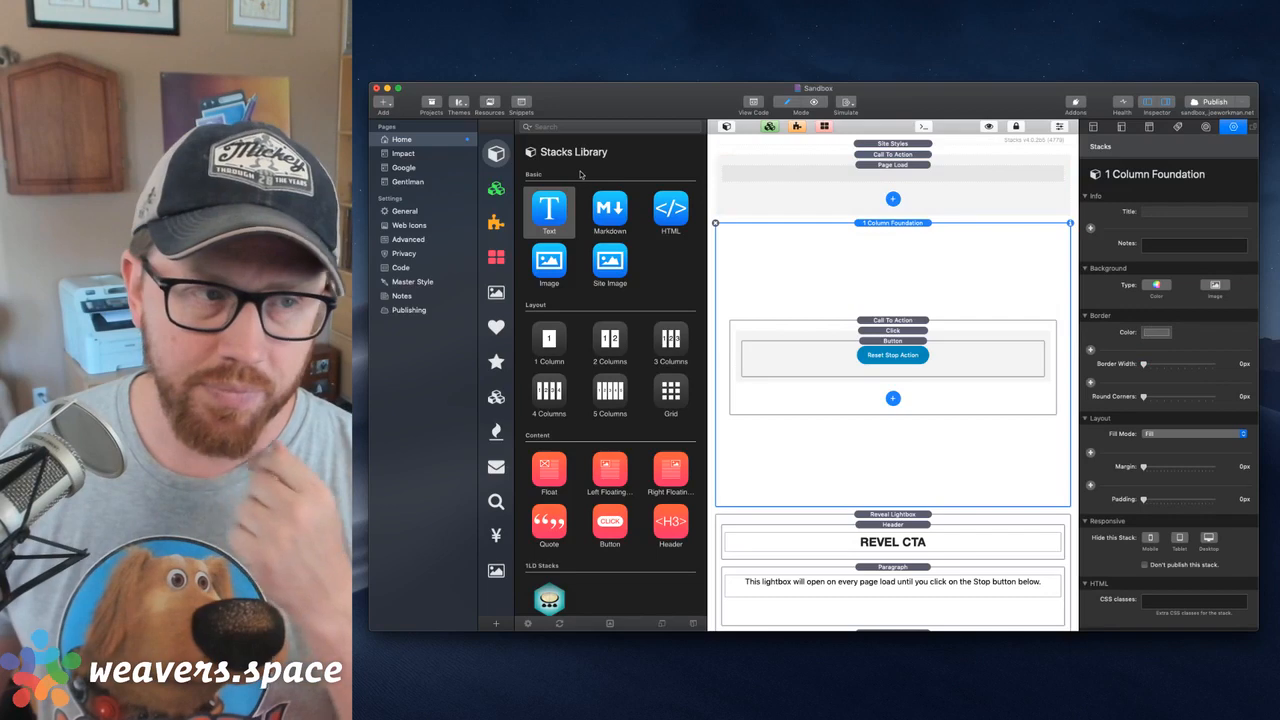
pyautogui.click(578, 128)
pyautogui.write('RWML')
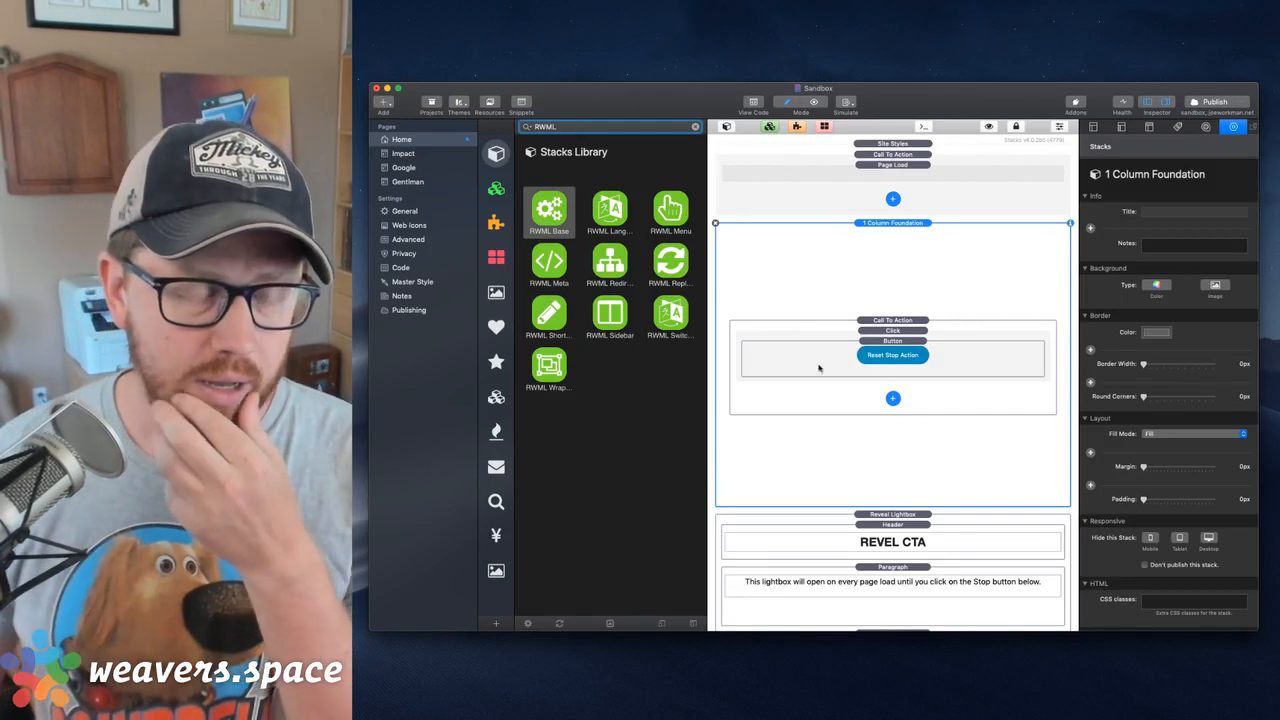
# Delete the 1 Column Foundation, Call To Action and Reveal Lightbox stacks from the page, keeping only Site Styles
pyautogui.scroll(-1, 824, 384)
pyautogui.scroll(-2, 826, 386)
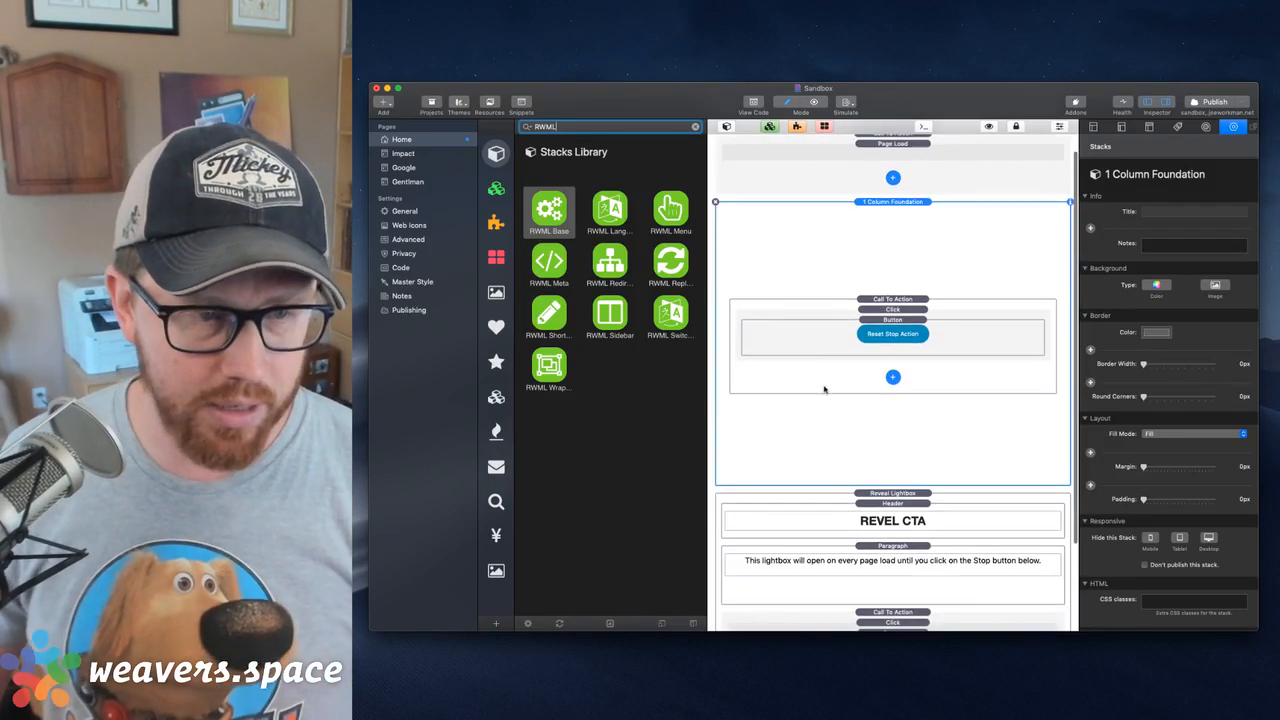
pyautogui.click(877, 219)
pyautogui.press('Delete')
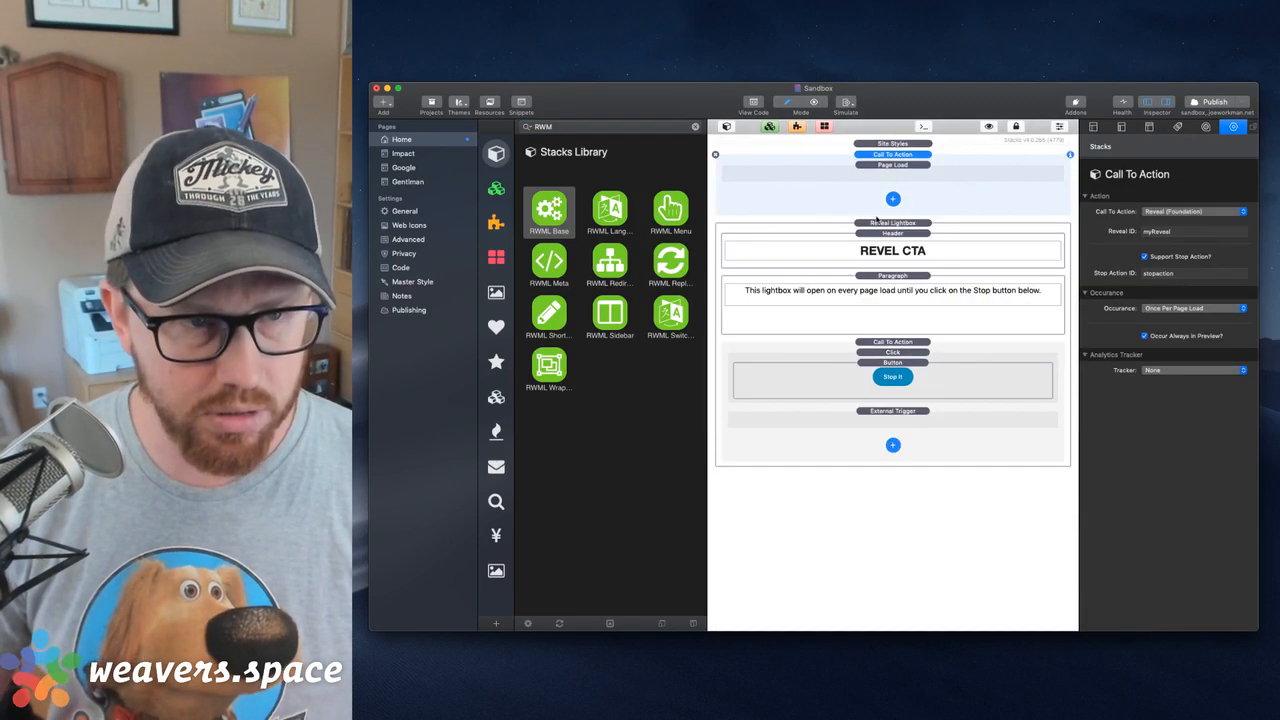
pyautogui.press('Delete')
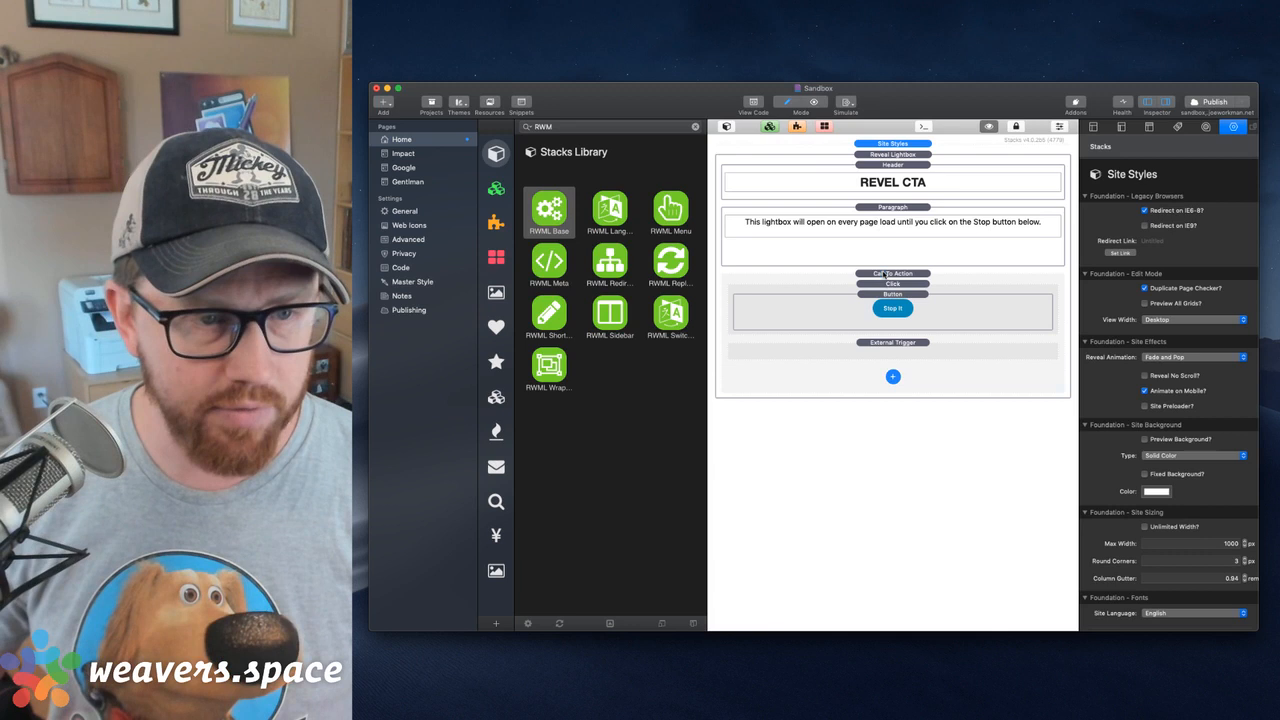
pyautogui.click(885, 274)
pyautogui.press('Delete')
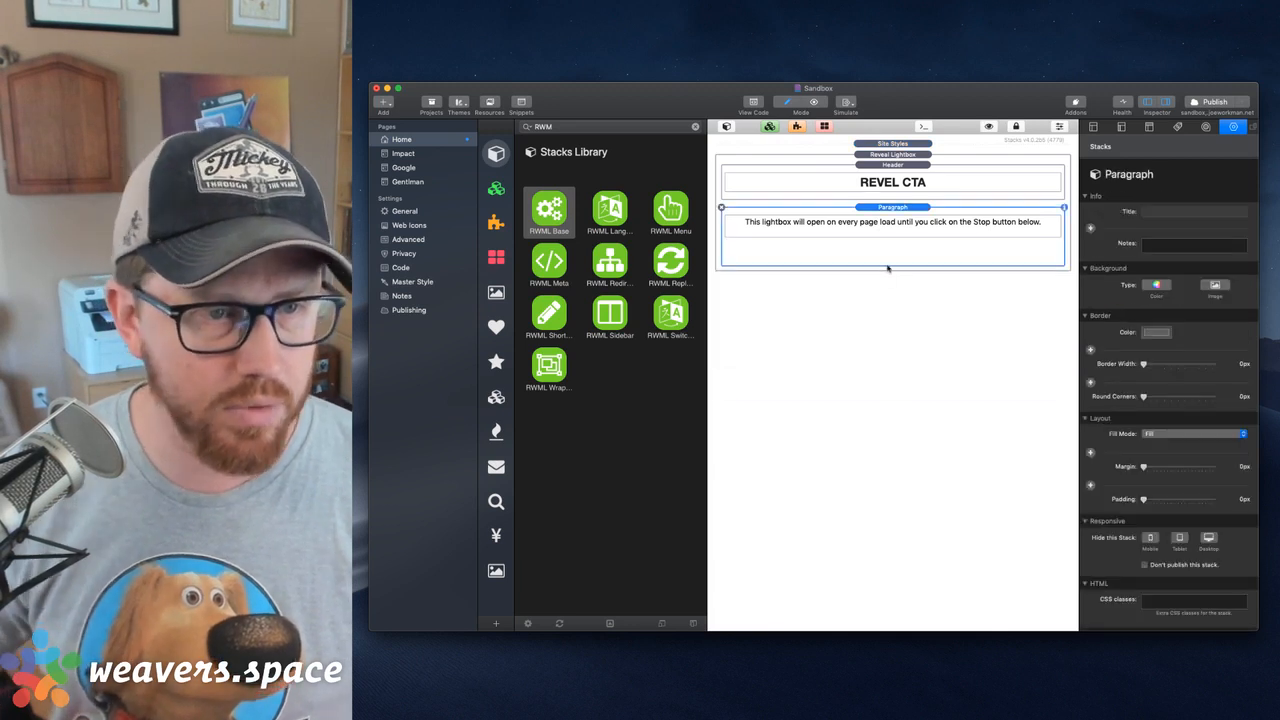
pyautogui.click(886, 157)
pyautogui.press('Delete')
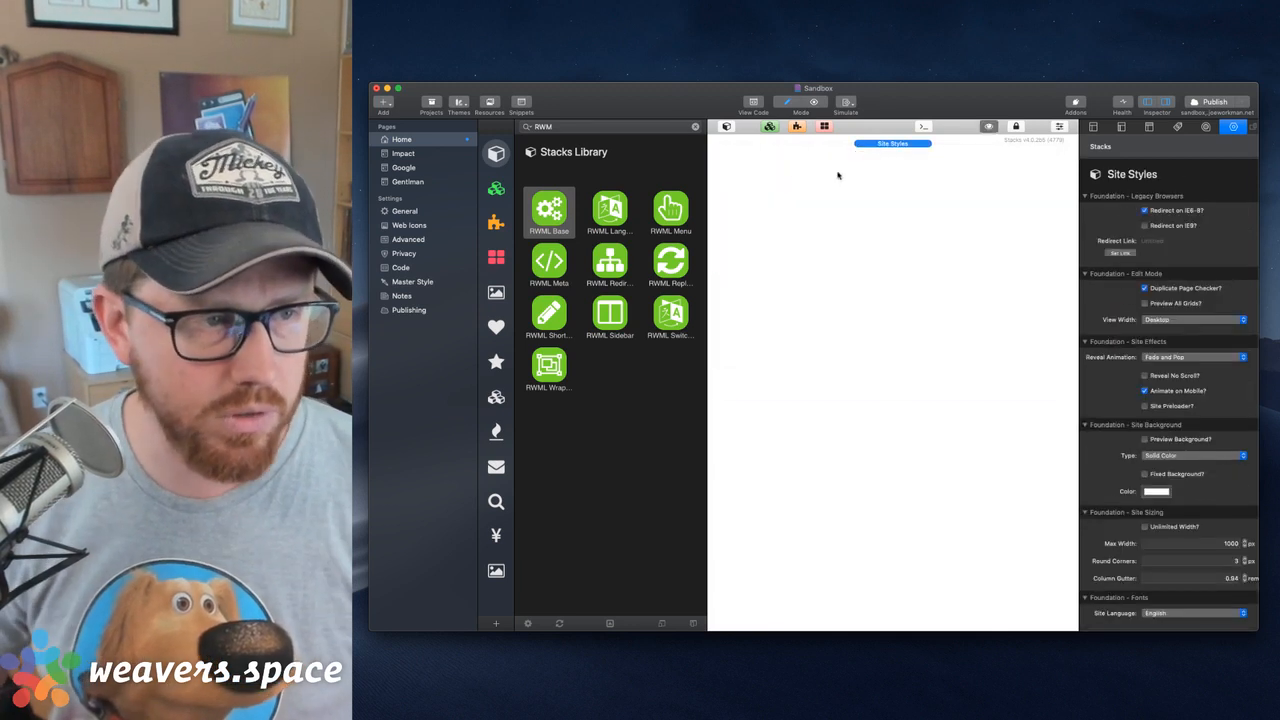
# Place RWML Base and RWML Language Switcher on the page one at a time to inspect their settings and switch types, removing each
pyautogui.moveTo(582, 204); pyautogui.dragTo(845, 200)
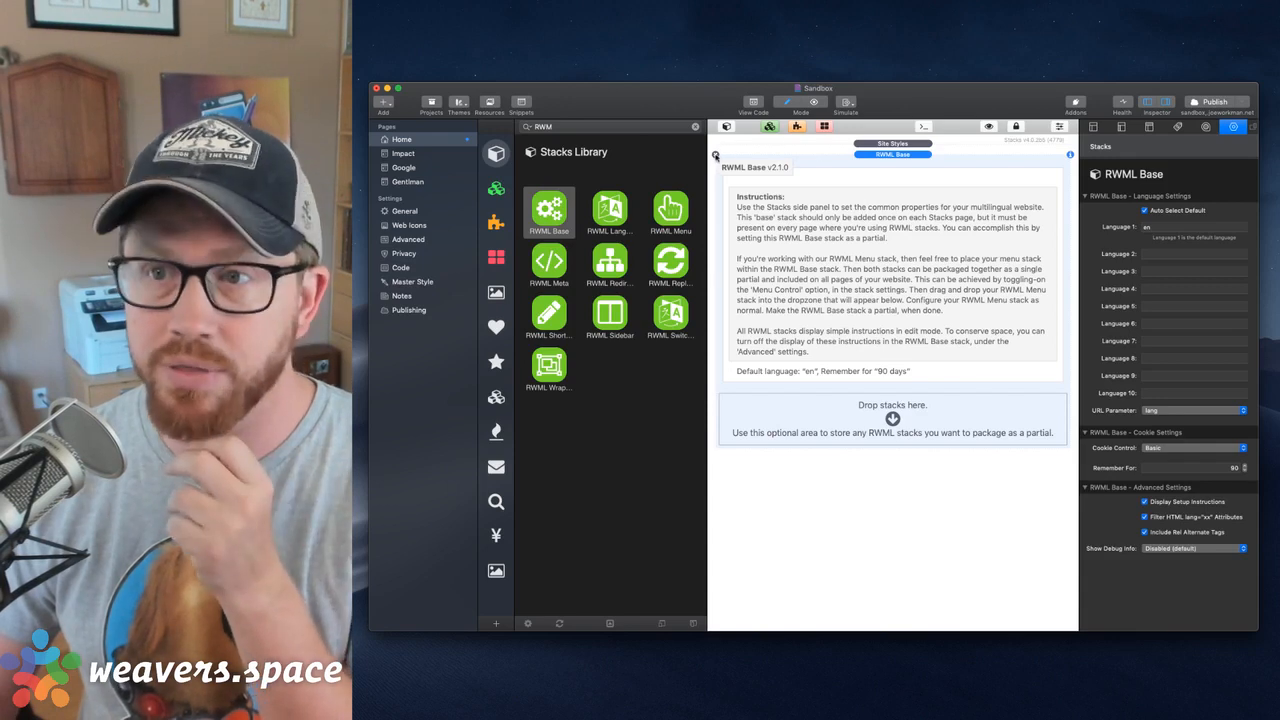
pyautogui.click(715, 155)
pyautogui.moveTo(610, 210); pyautogui.dragTo(838, 210)
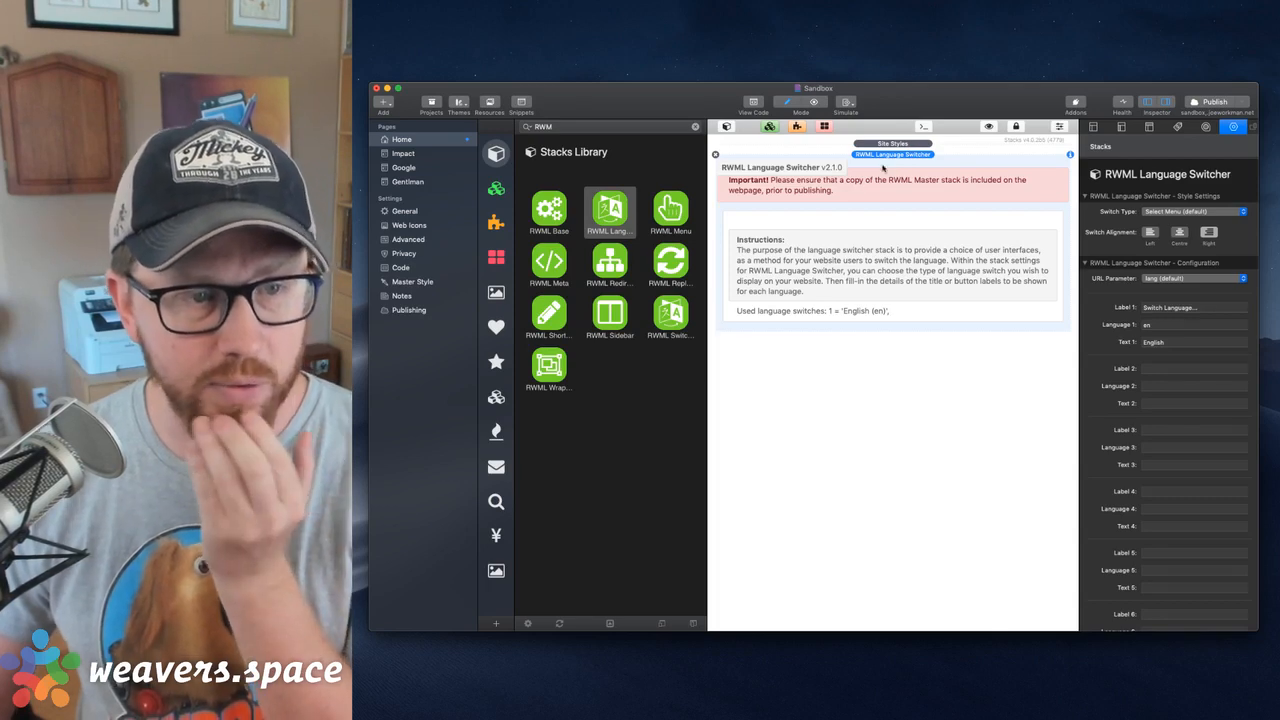
pyautogui.click(1200, 213)
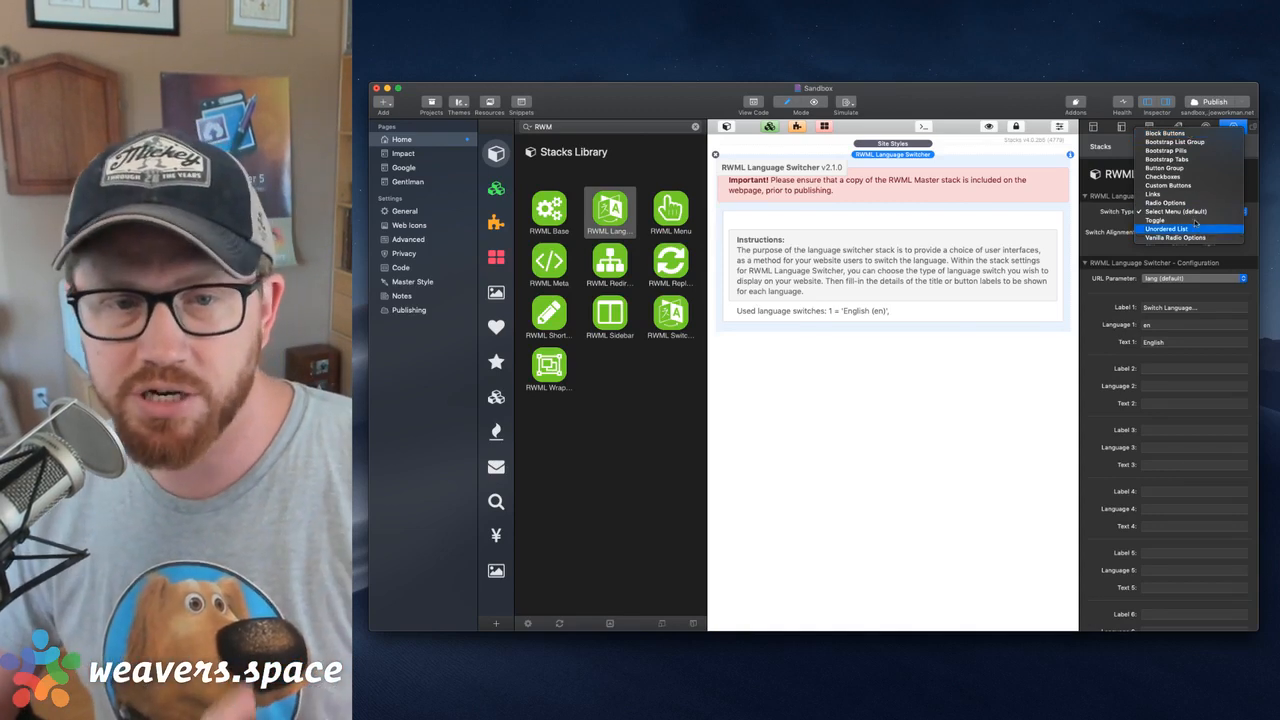
pyautogui.click(1079, 189)
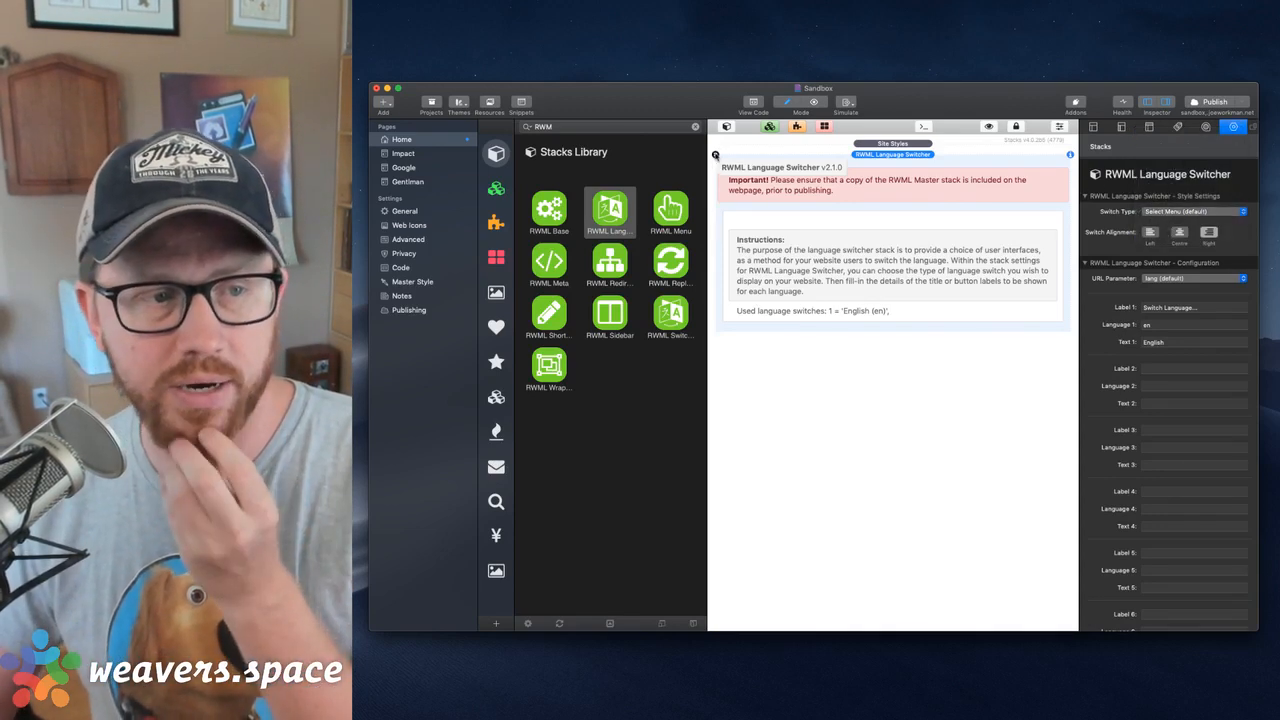
pyautogui.click(715, 155)
# Add the RWML Menu stack, compare its settings with those of its About Us menu item, and remove it
pyautogui.moveTo(670, 208); pyautogui.dragTo(770, 195)
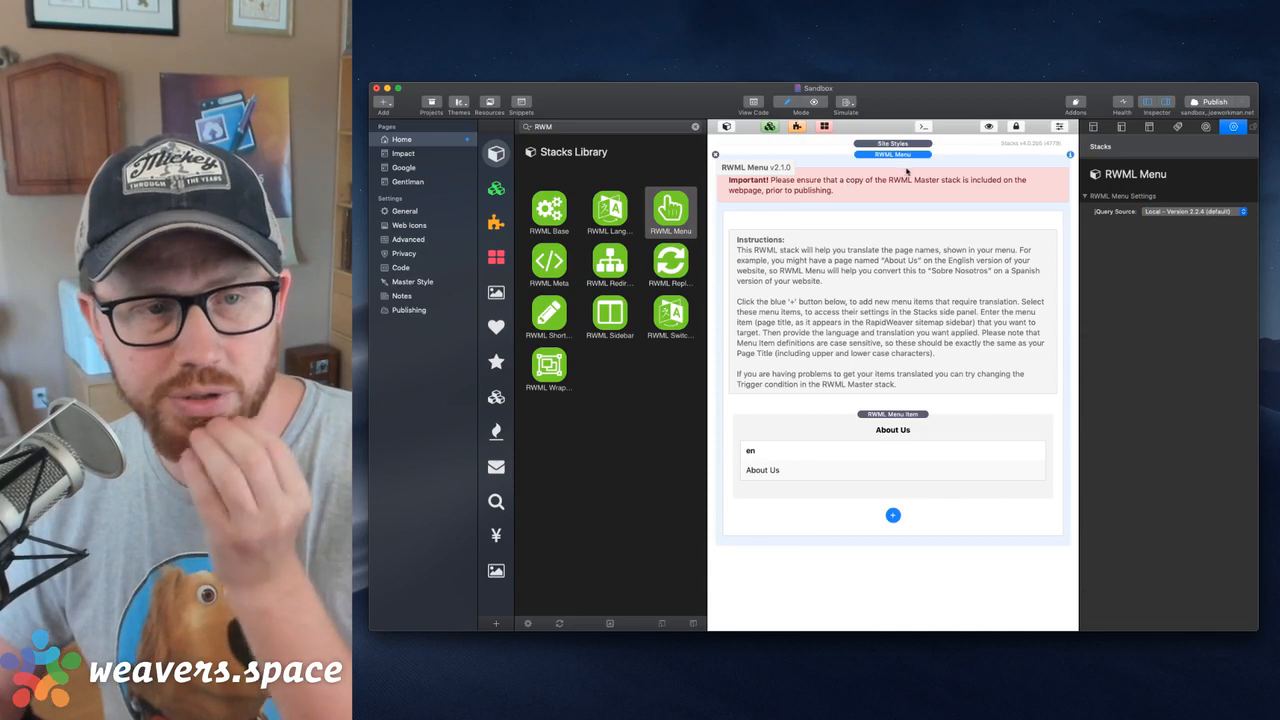
pyautogui.click(903, 431)
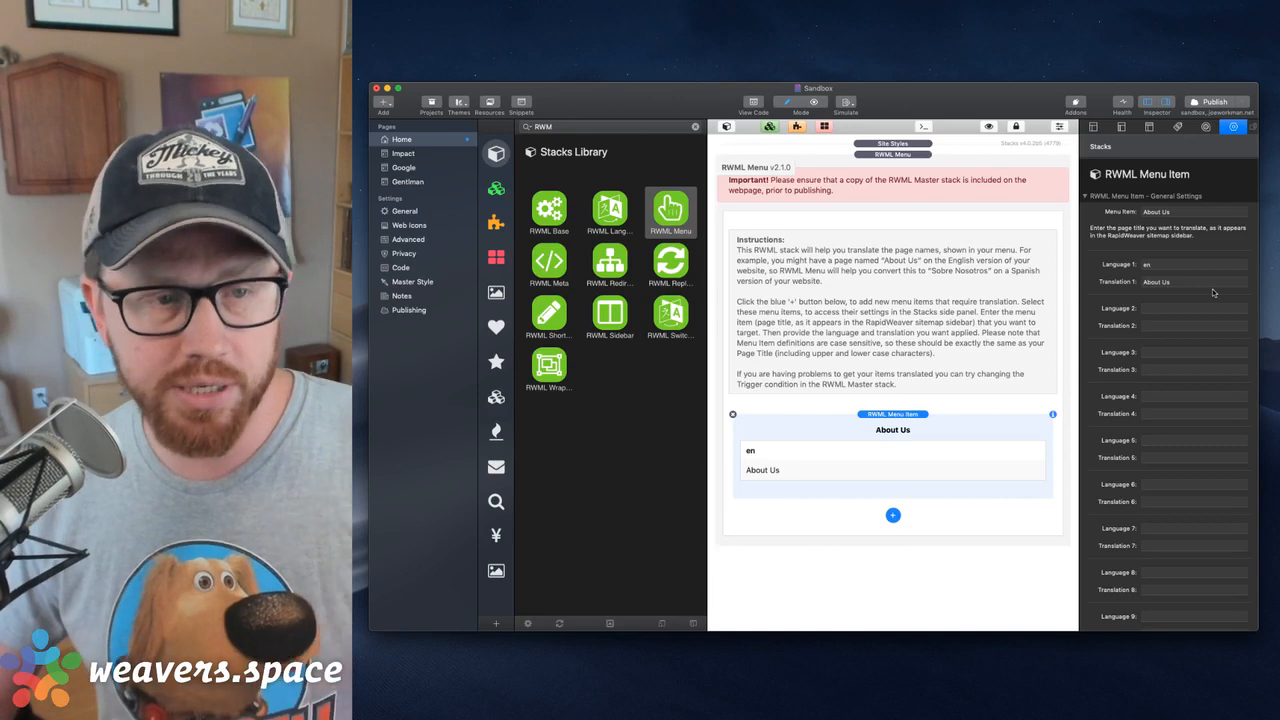
pyautogui.click(881, 212)
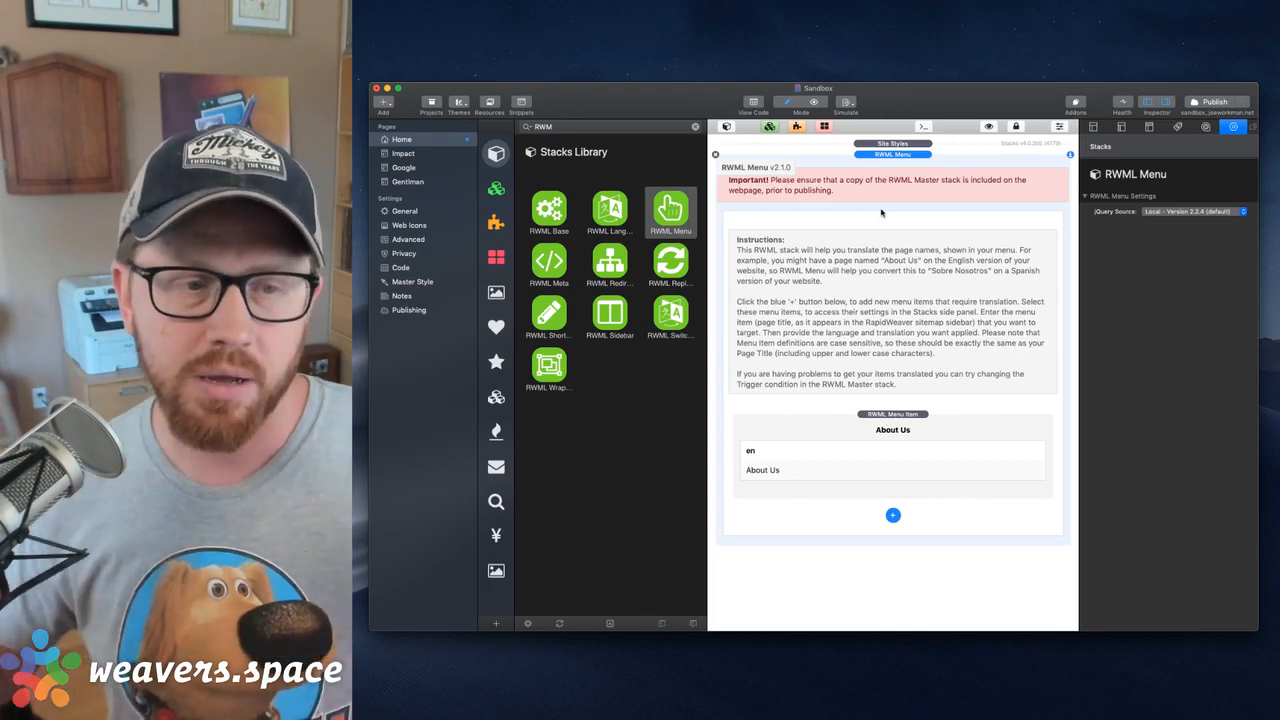
pyautogui.click(868, 430)
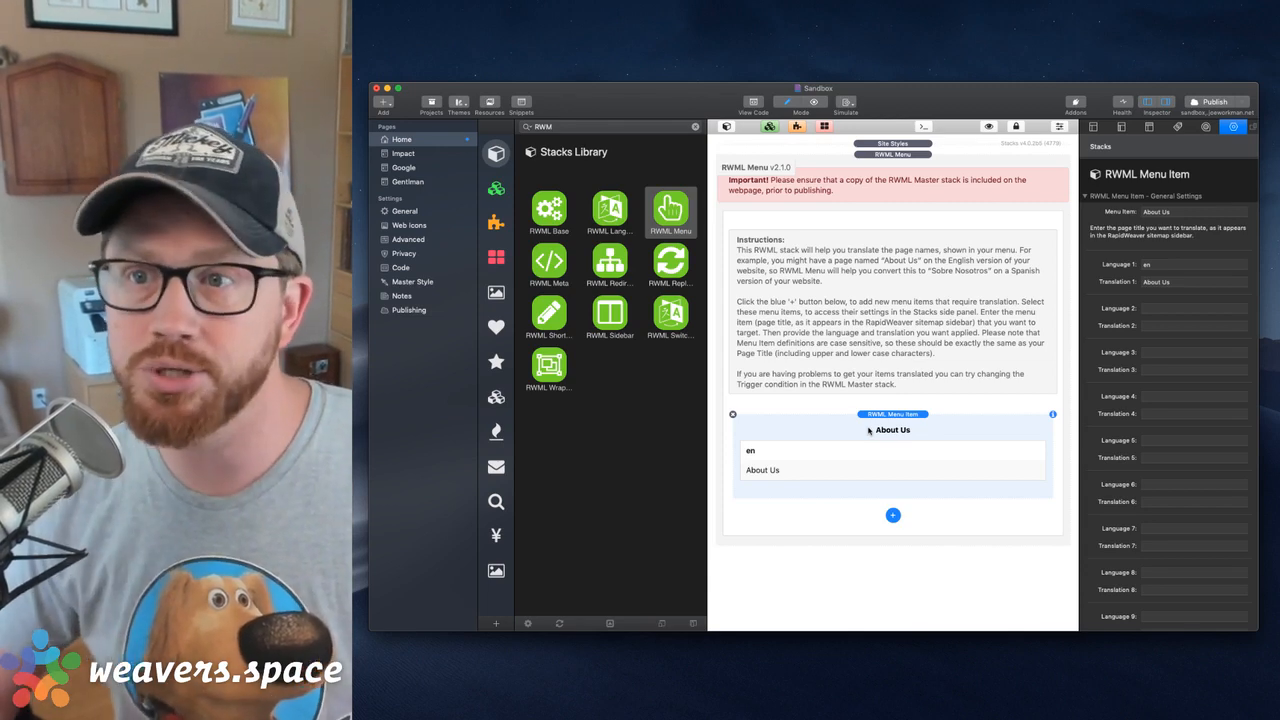
pyautogui.click(716, 156)
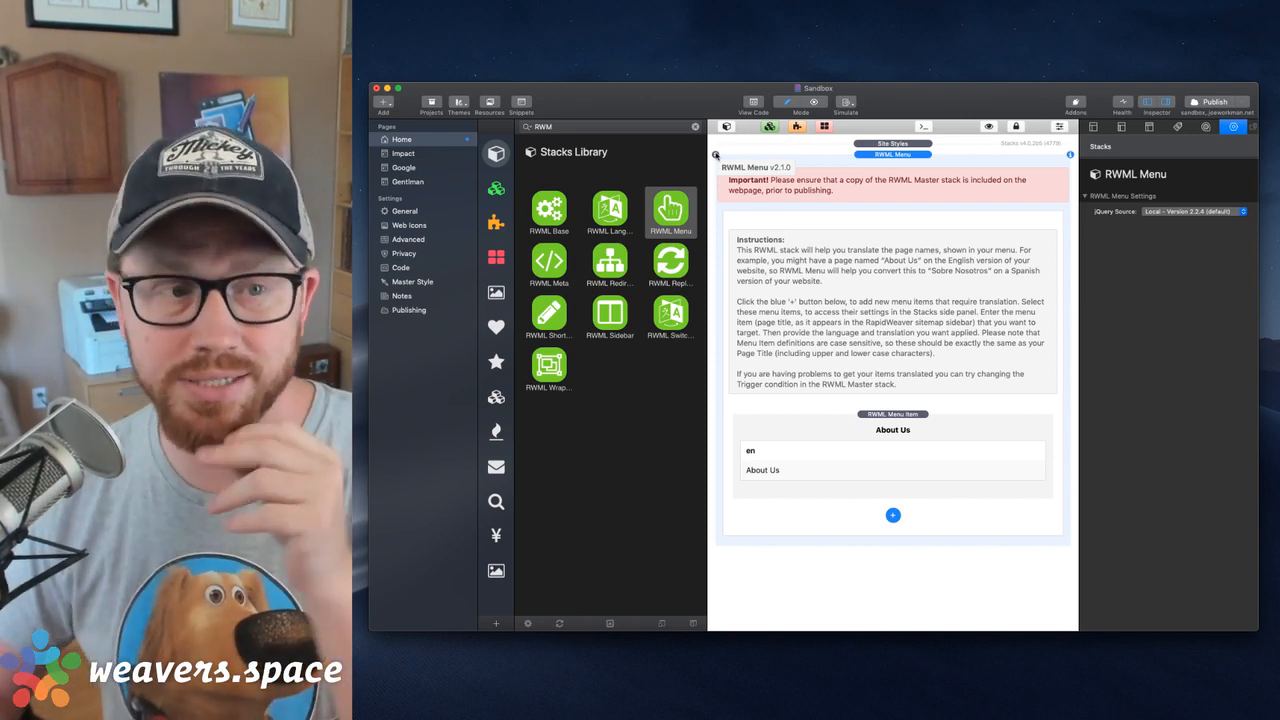
pyautogui.click(715, 155)
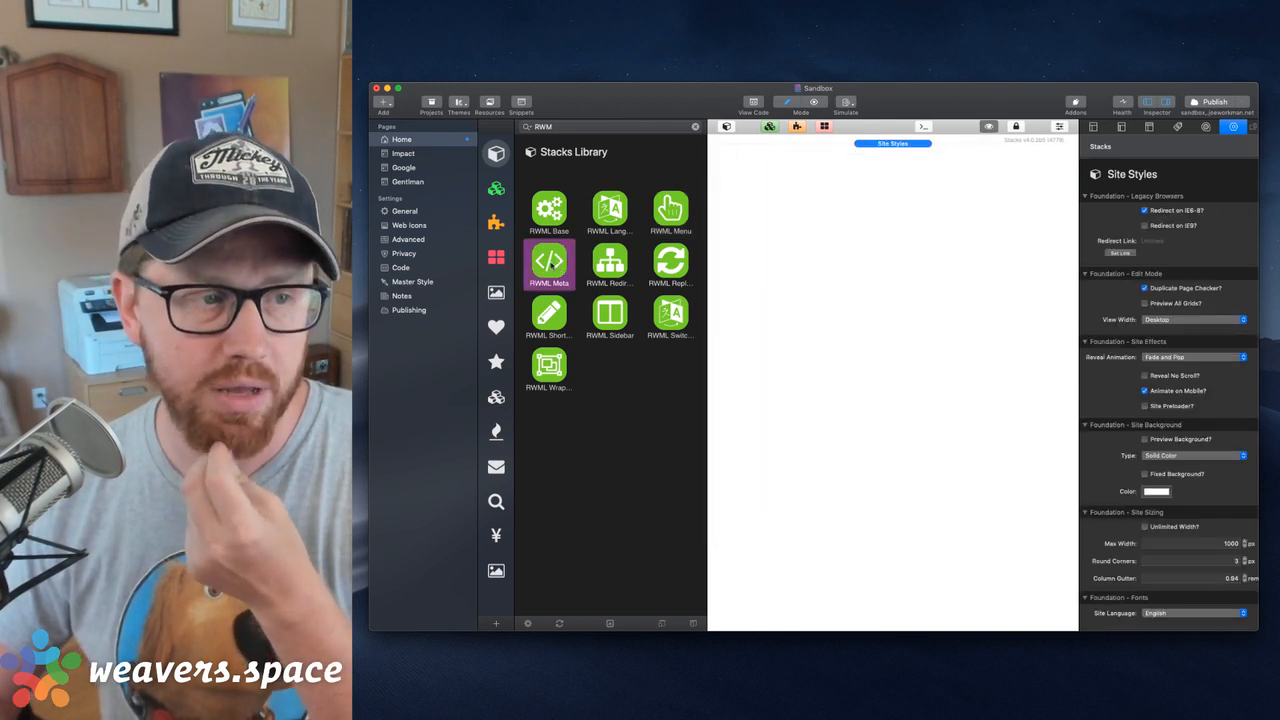
# Add the RWML Meta stack, inspect its meta translation item's settings, and remove the stack
pyautogui.moveTo(548, 262); pyautogui.dragTo(900, 210)
pyautogui.click(913, 446)
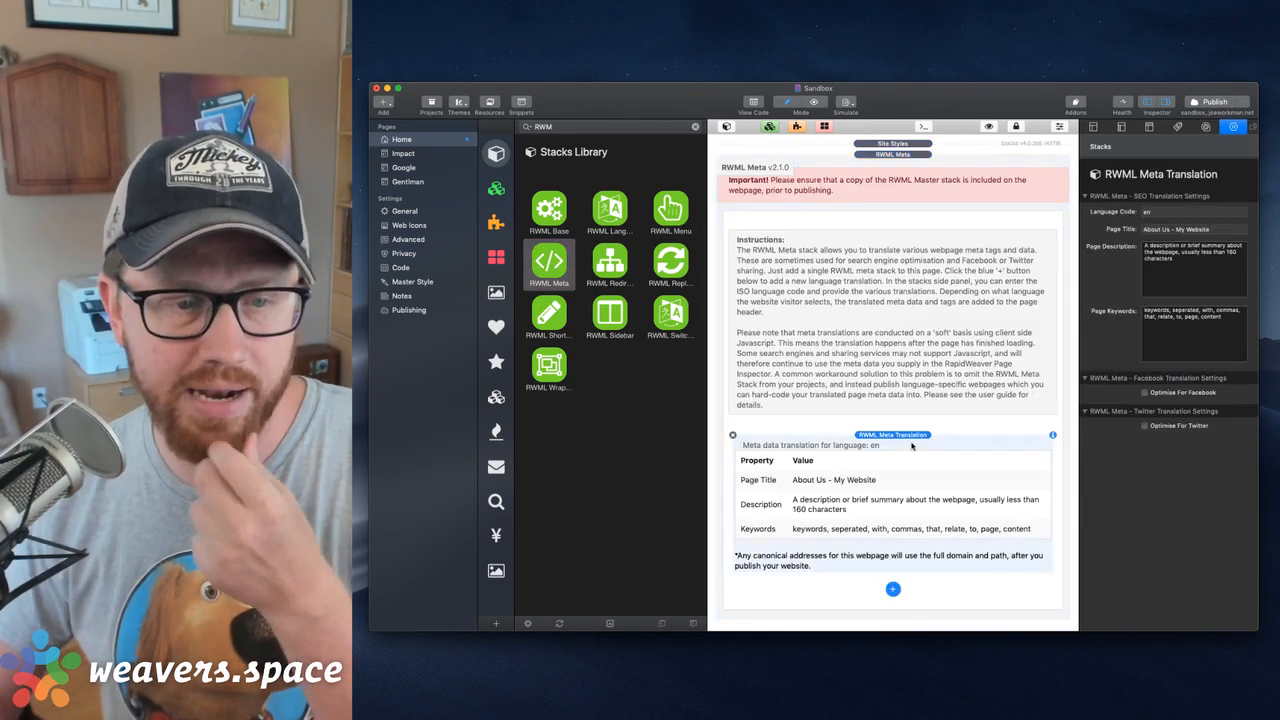
pyautogui.click(743, 176)
pyautogui.click(718, 160)
# Place RWML Redirect and RWML Replace on the page one at a time to inspect their settings, removing each
pyautogui.moveTo(610, 262); pyautogui.dragTo(778, 224)
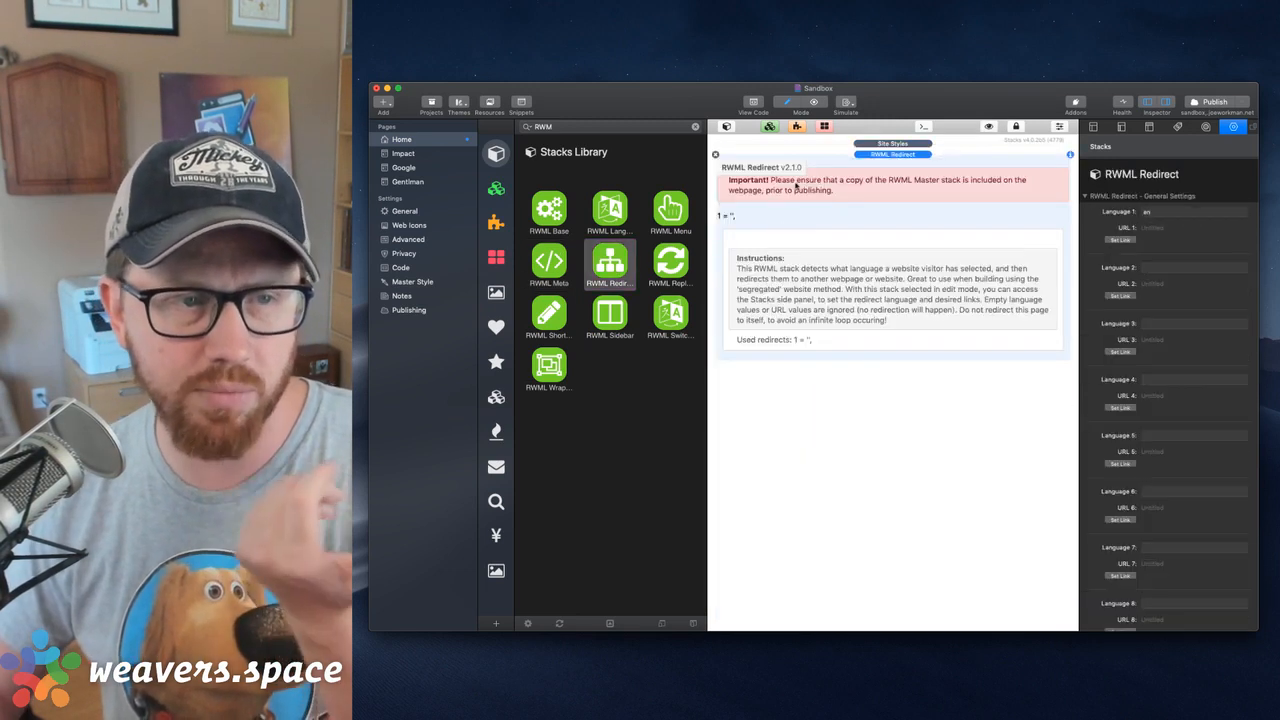
pyautogui.click(715, 157)
pyautogui.moveTo(670, 262); pyautogui.dragTo(800, 222)
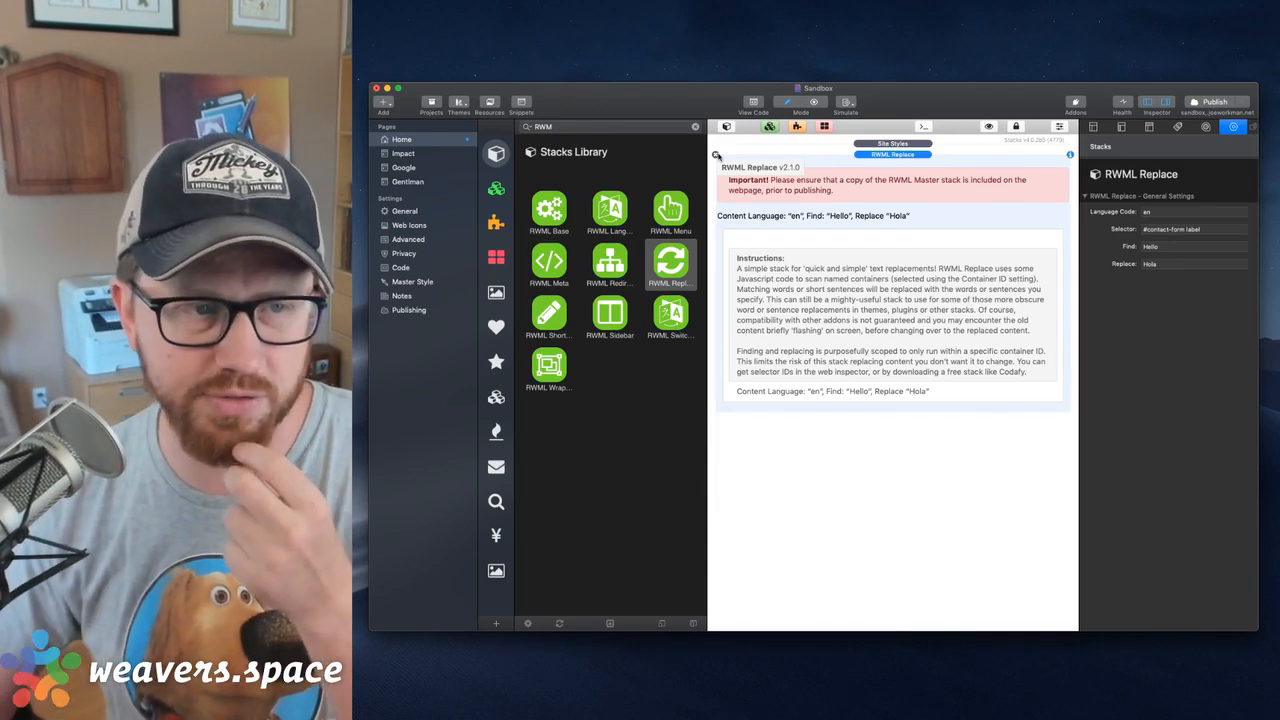
pyautogui.click(716, 155)
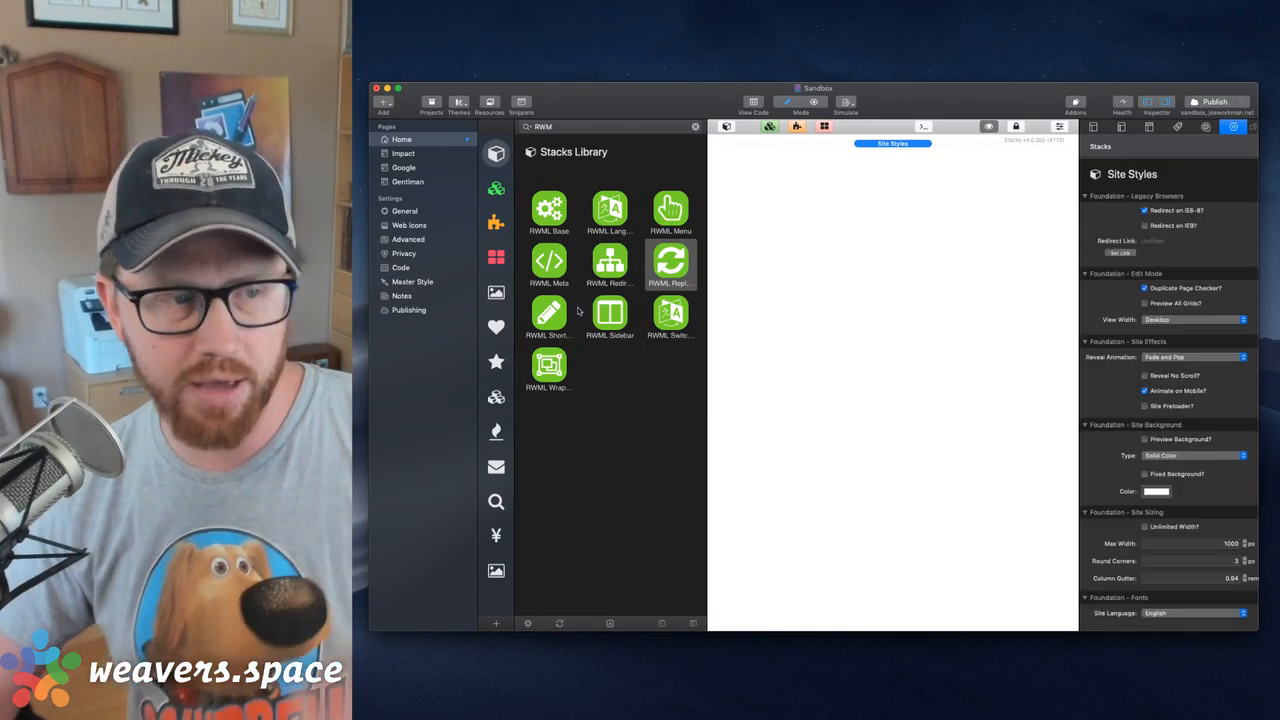
# Place RWML Short Text and RWML Sidebar on the page one at a time to inspect their settings, removing each
pyautogui.moveTo(566, 313); pyautogui.dragTo(801, 274)
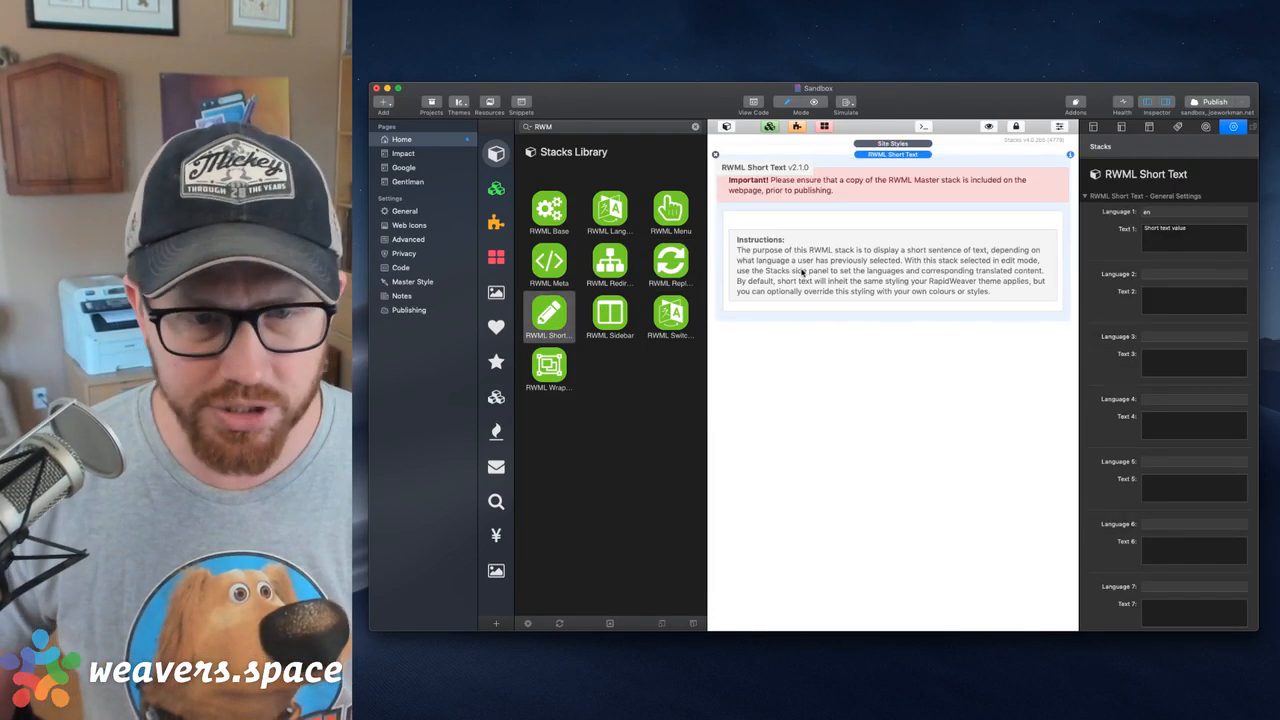
pyautogui.click(715, 155)
pyautogui.moveTo(612, 315); pyautogui.dragTo(856, 281)
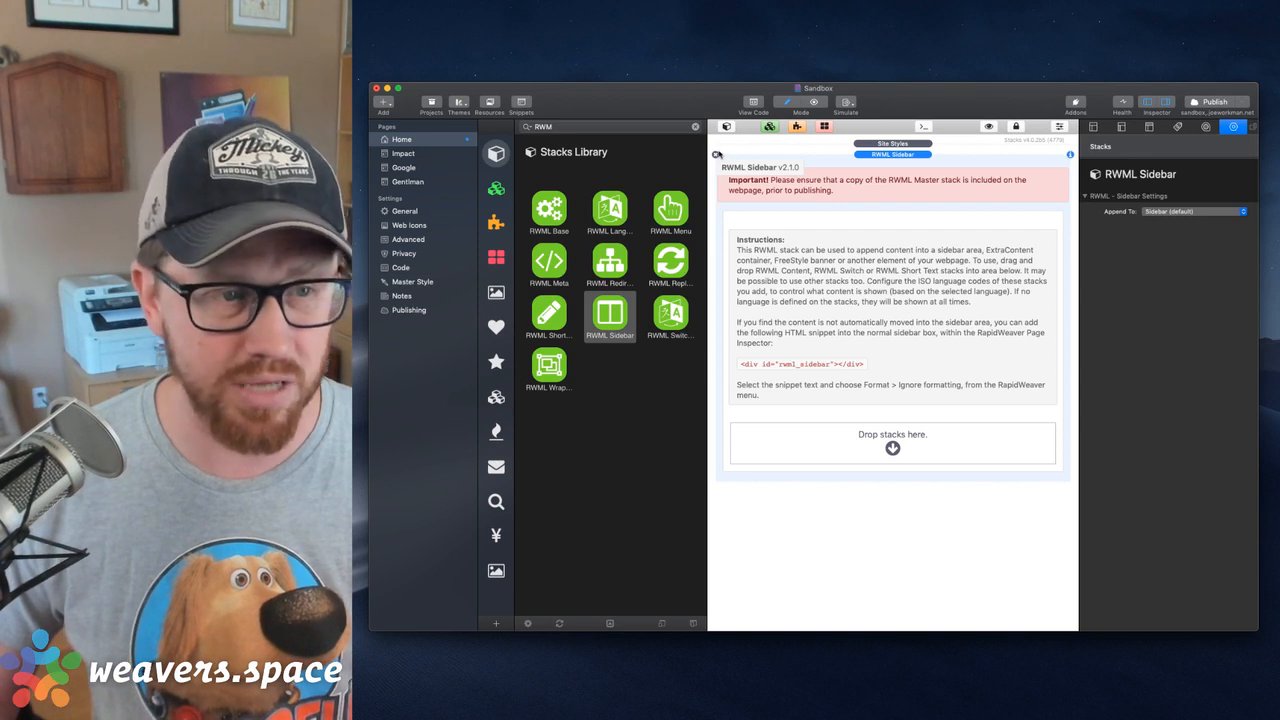
pyautogui.press('Delete')
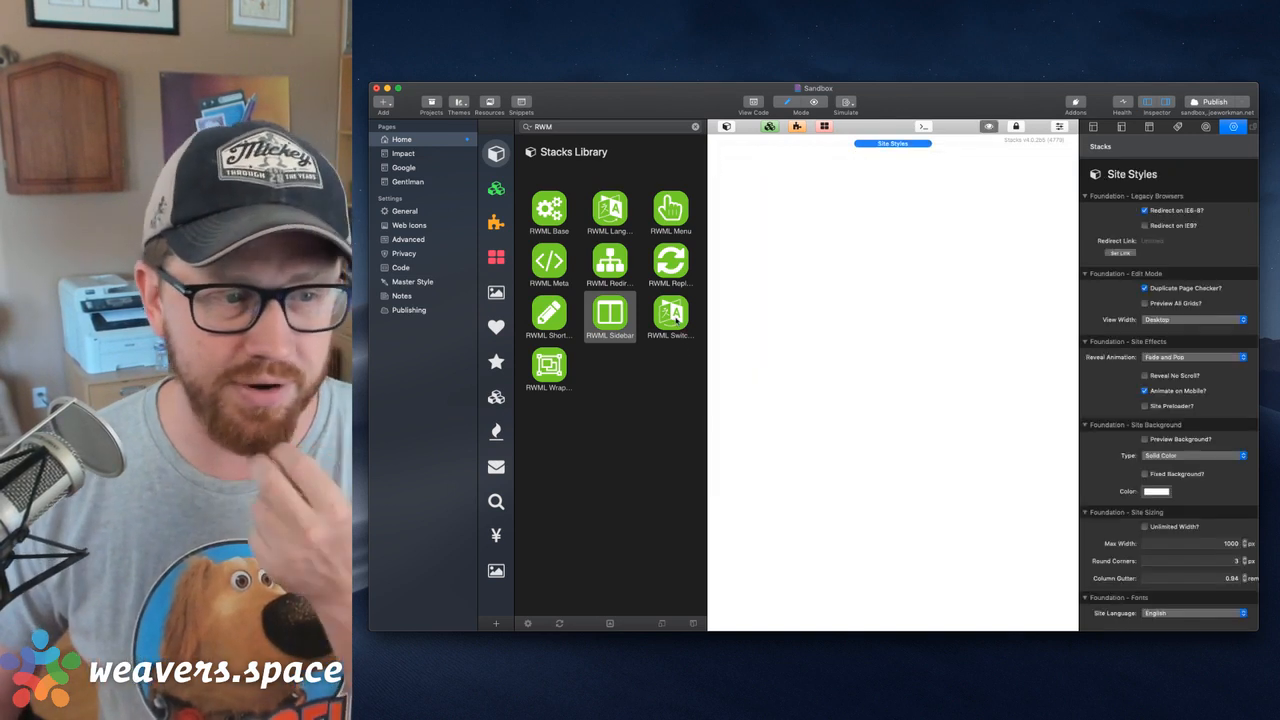
# Place the obsolete RWML Switch and RWML Wrapper on the page one at a time to inspect their settings, removing each
pyautogui.click(677, 318)
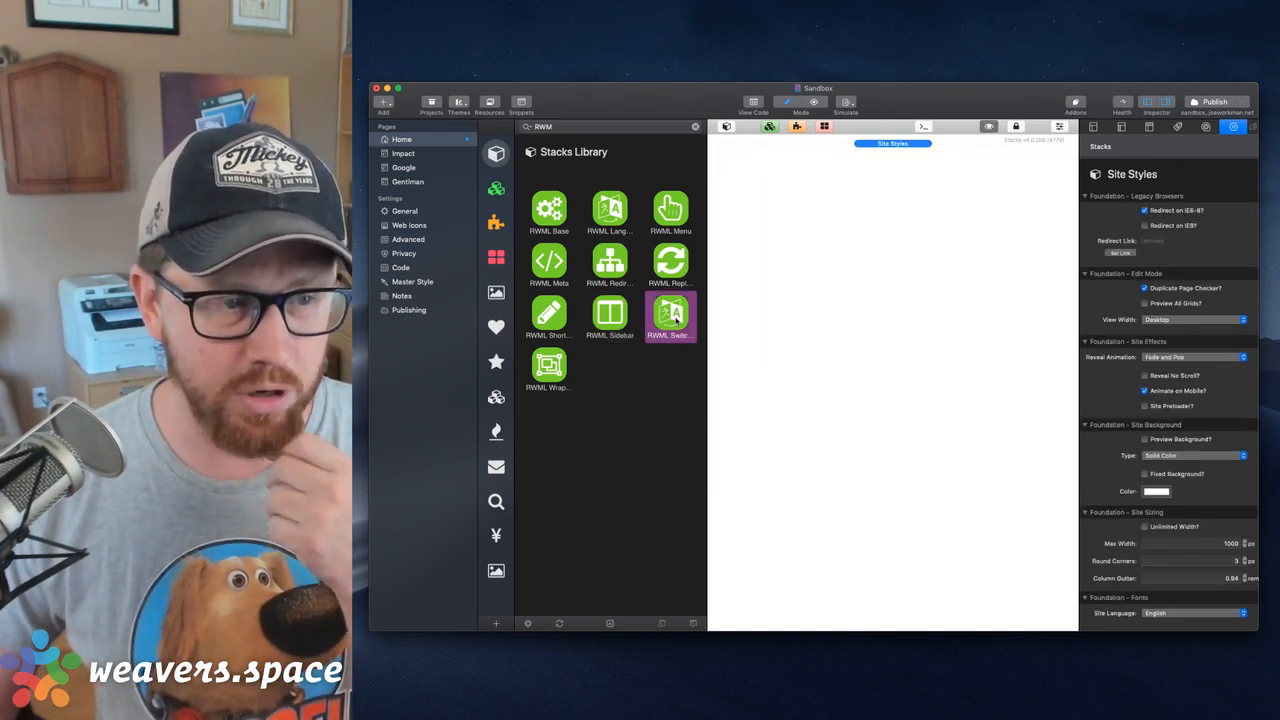
pyautogui.moveTo(677, 316); pyautogui.dragTo(832, 252)
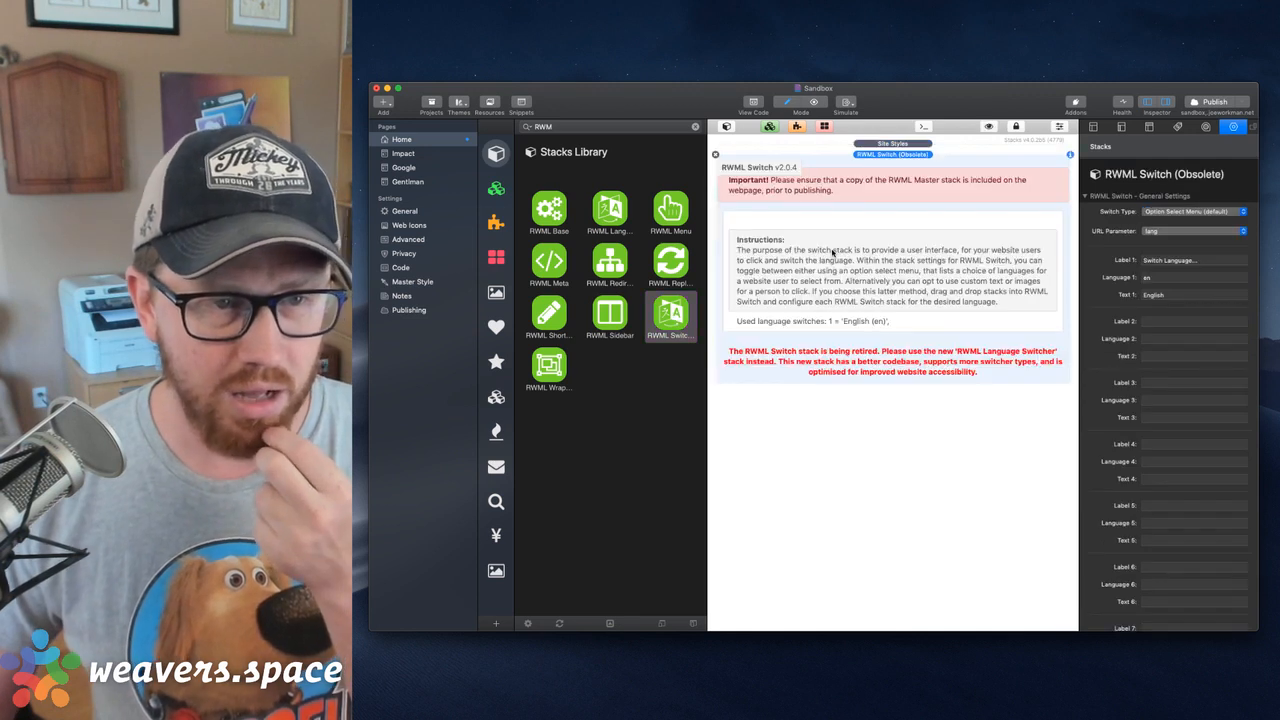
pyautogui.click(715, 155)
pyautogui.moveTo(552, 364); pyautogui.dragTo(848, 303)
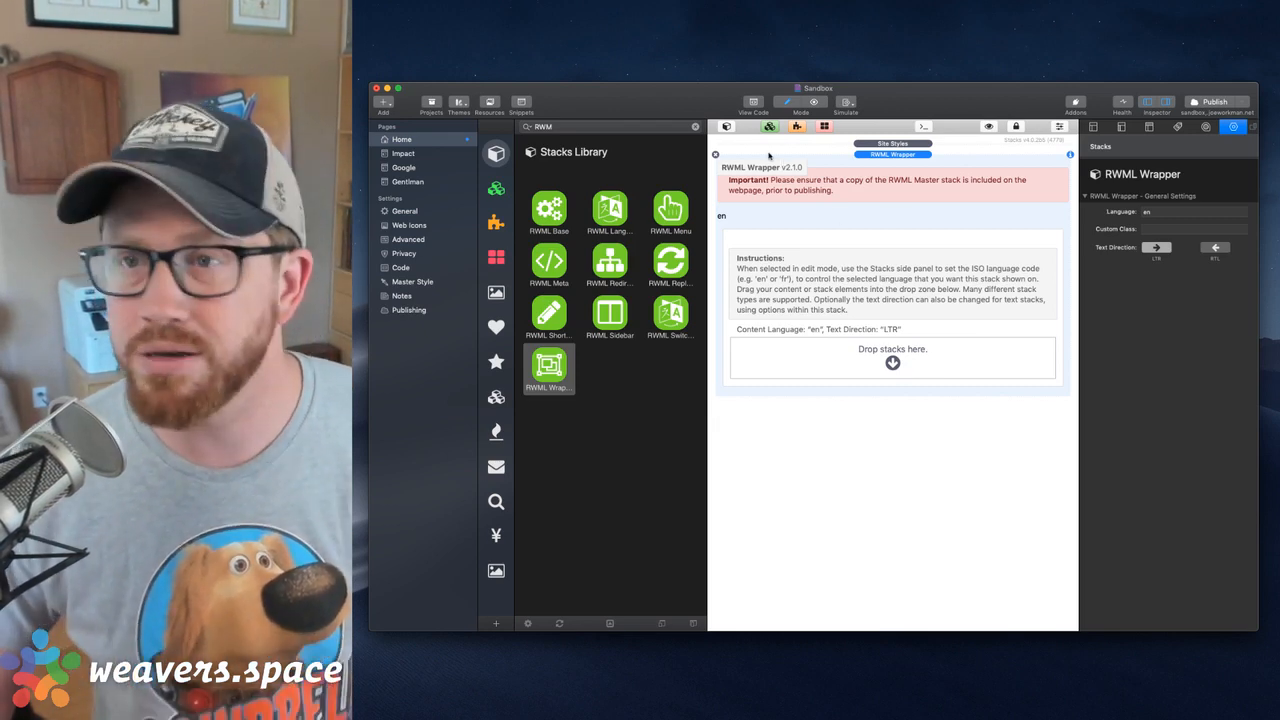
pyautogui.click(715, 155)
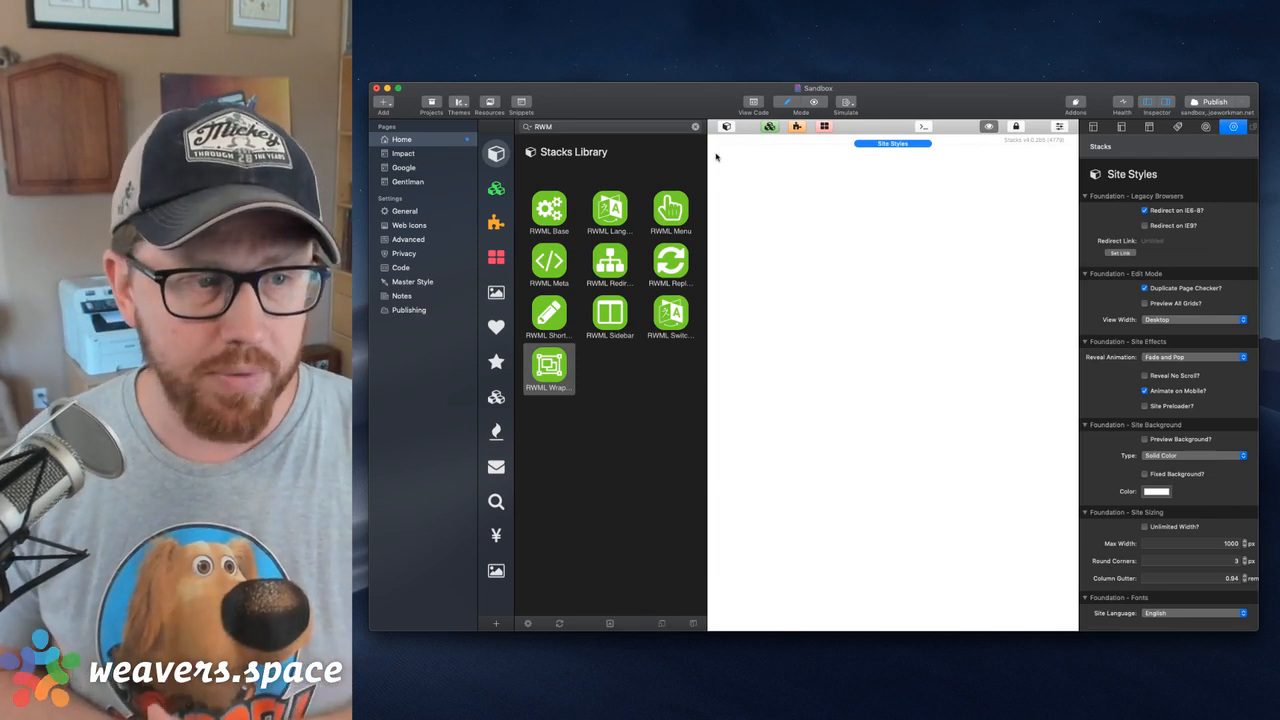
# Briefly add the RWML Menu stack again for review, remove it, and clear the stacks library search
pyautogui.moveTo(673, 208); pyautogui.dragTo(772, 206)
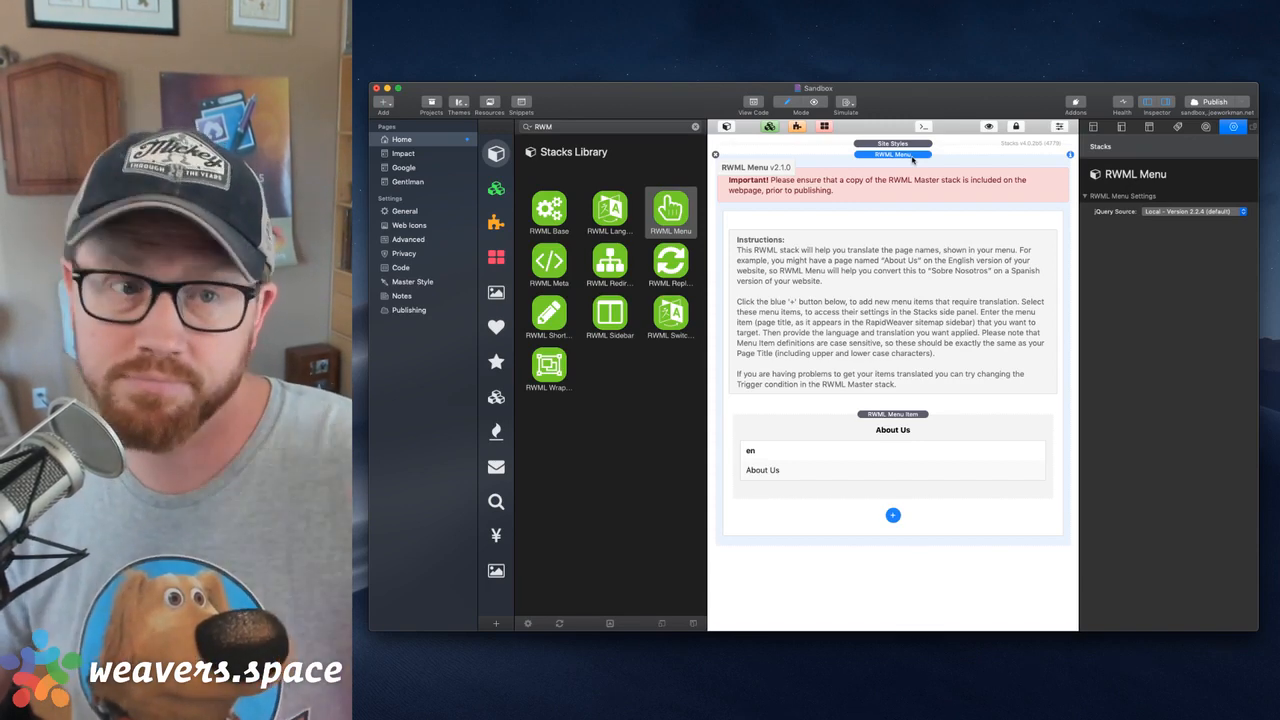
pyautogui.click(715, 155)
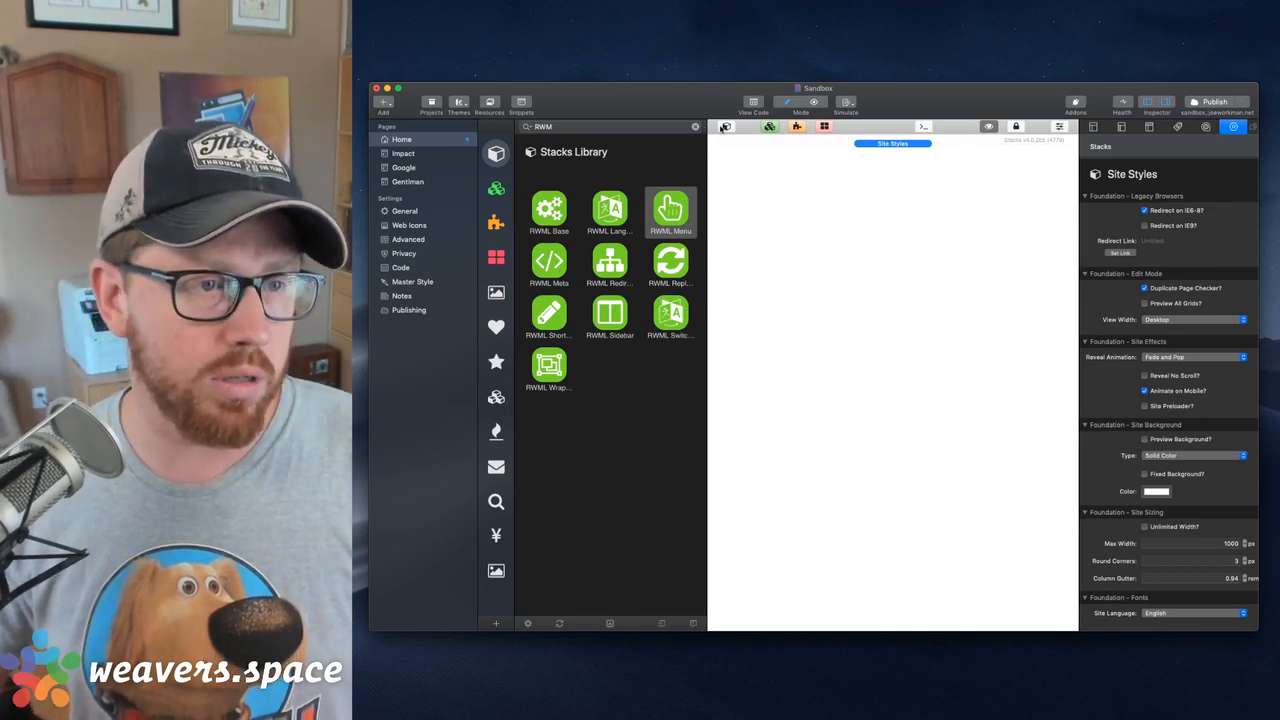
pyautogui.click(695, 128)
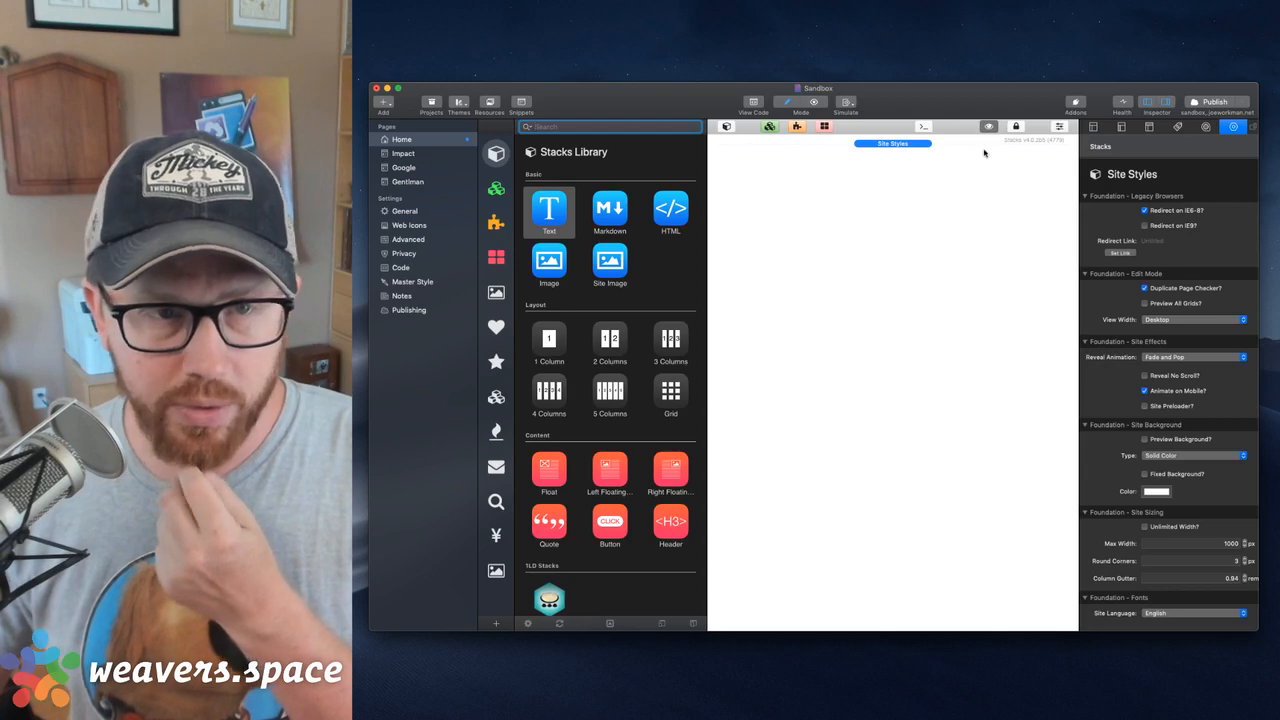
pyautogui.moveTo(981, 107); pyautogui.dragTo(978, 117)
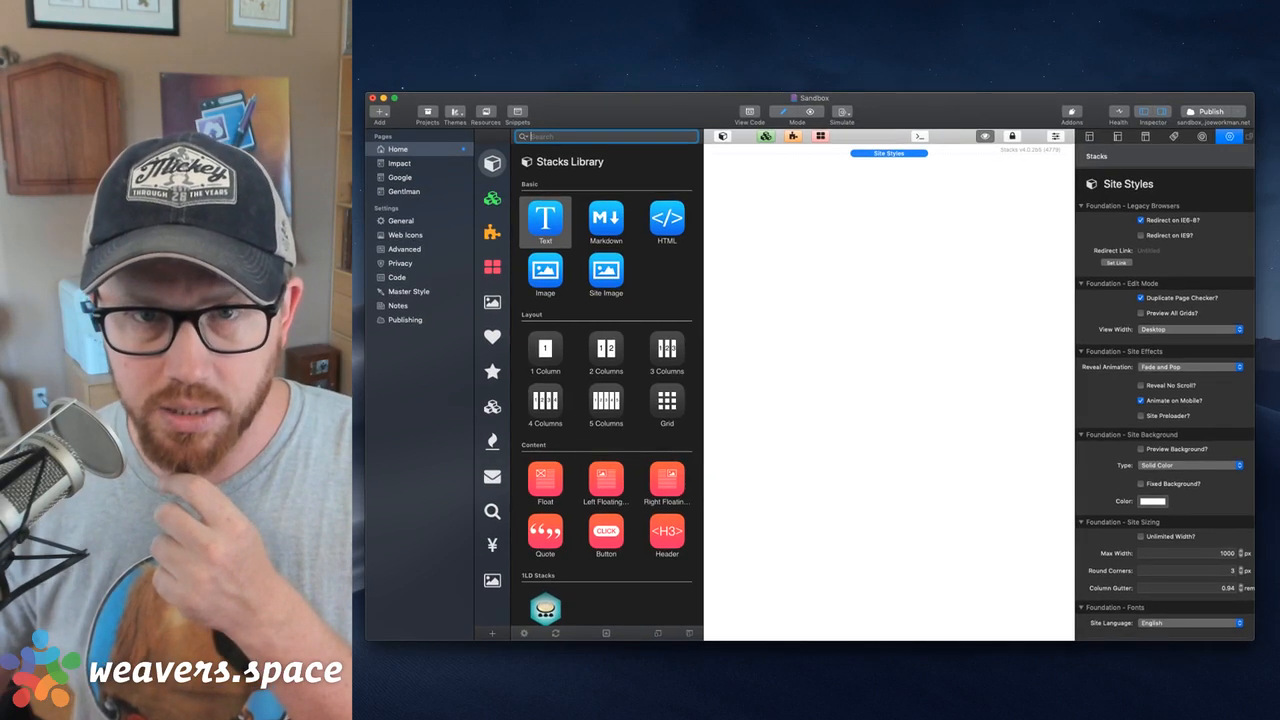
# Switch to the TotalCMSOutBox project and look through its Post page down to the English content section
pyautogui.press('super+Tab')
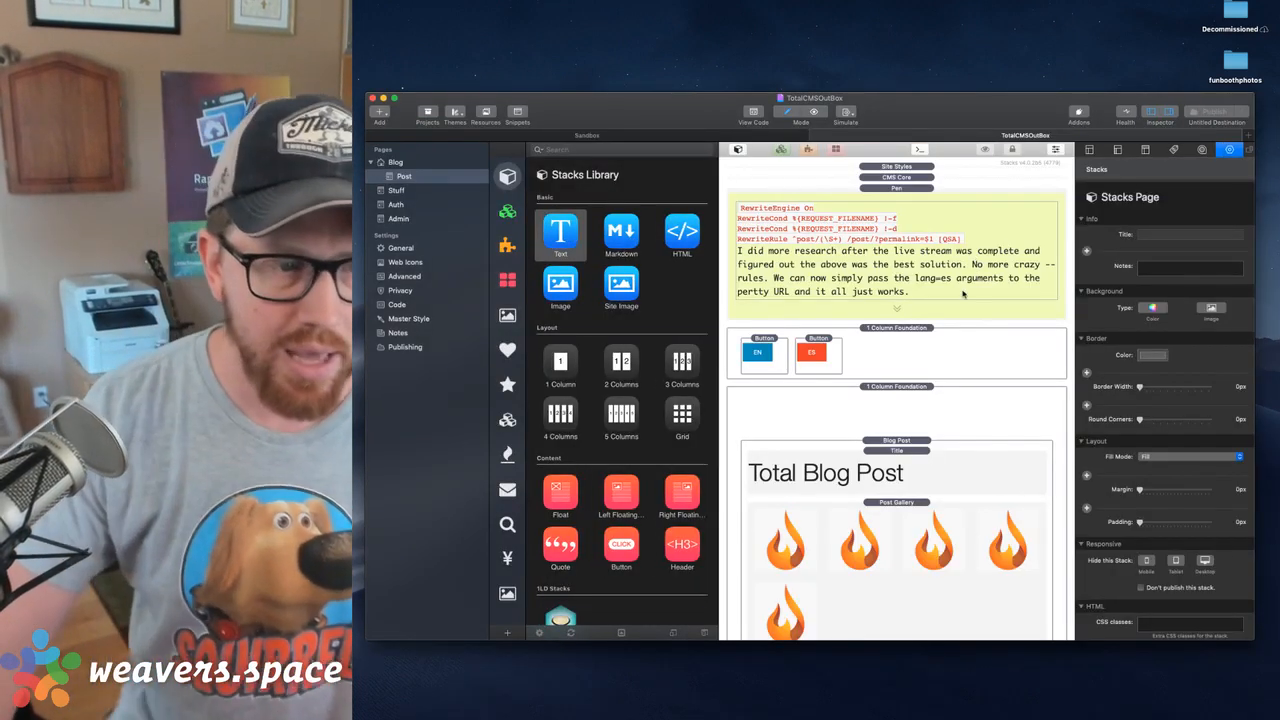
pyautogui.click(903, 346)
pyautogui.scroll(-1, 903, 346)
pyautogui.scroll(-4, 903, 346)
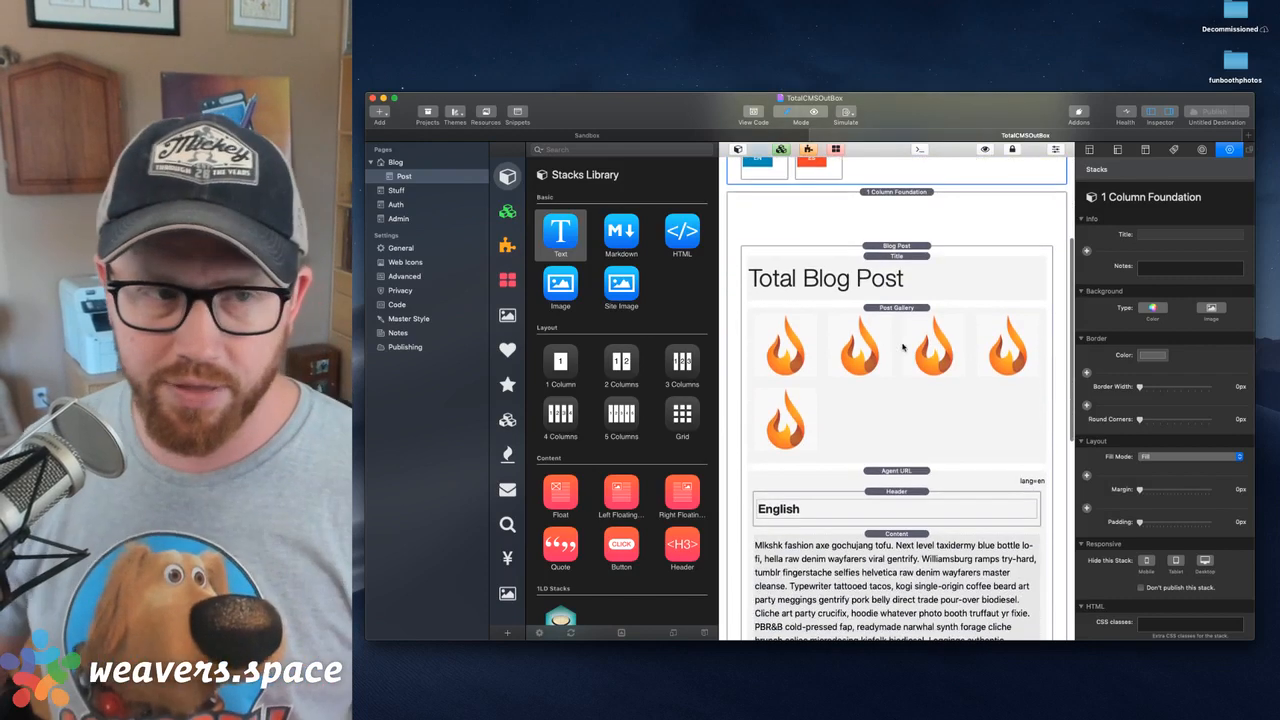
# Switch to the web browser, load sandbox.joeworkman.net in a new window, and fit the window on the screen
pyautogui.scroll(3, 895, 279)
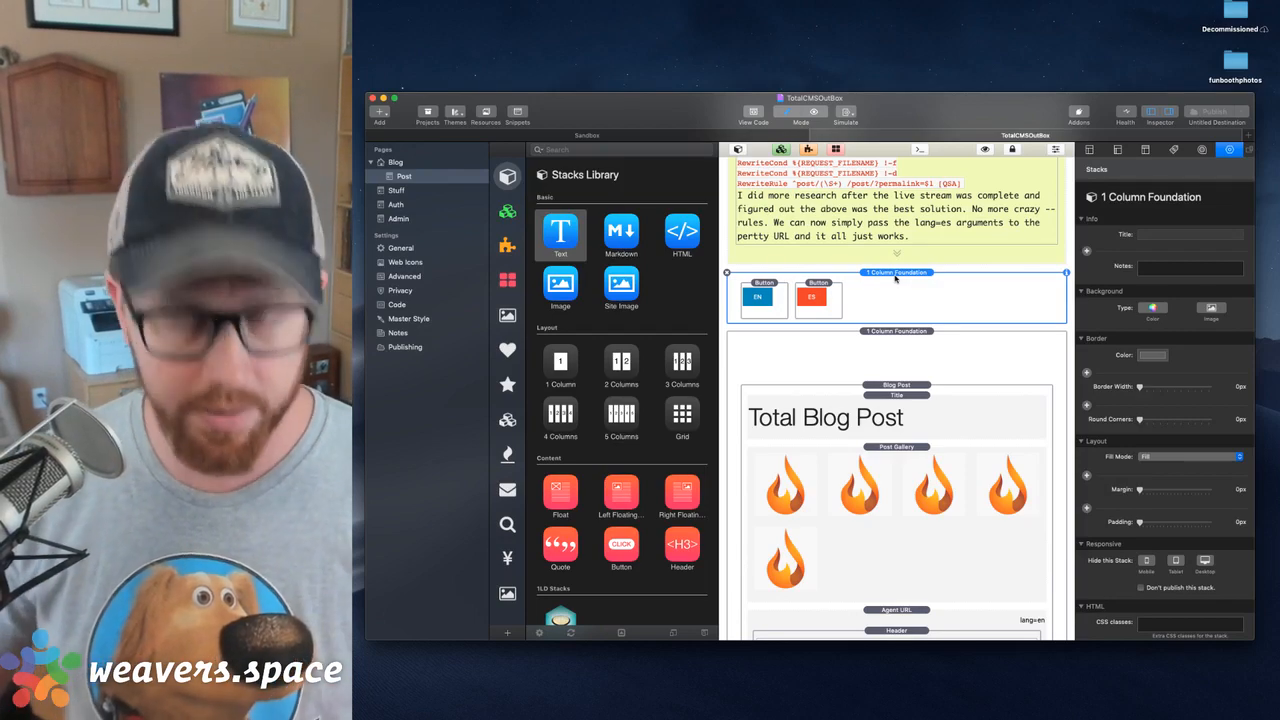
pyautogui.press('super+Tab')
pyautogui.press('super+n')
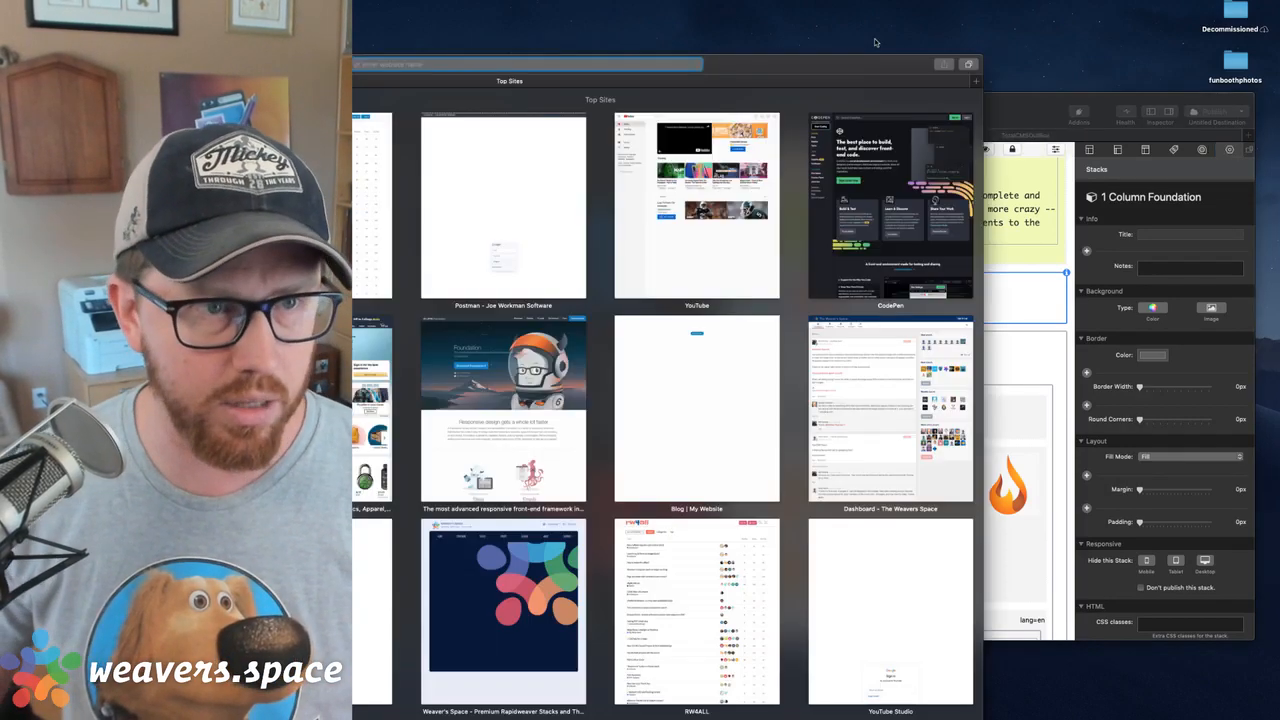
pyautogui.moveTo(869, 56); pyautogui.dragTo(1089, 52)
pyautogui.write('sandbox.joeworkman.net')
pyautogui.press('Return')
pyautogui.moveTo(1176, 44); pyautogui.dragTo(1164, 8)
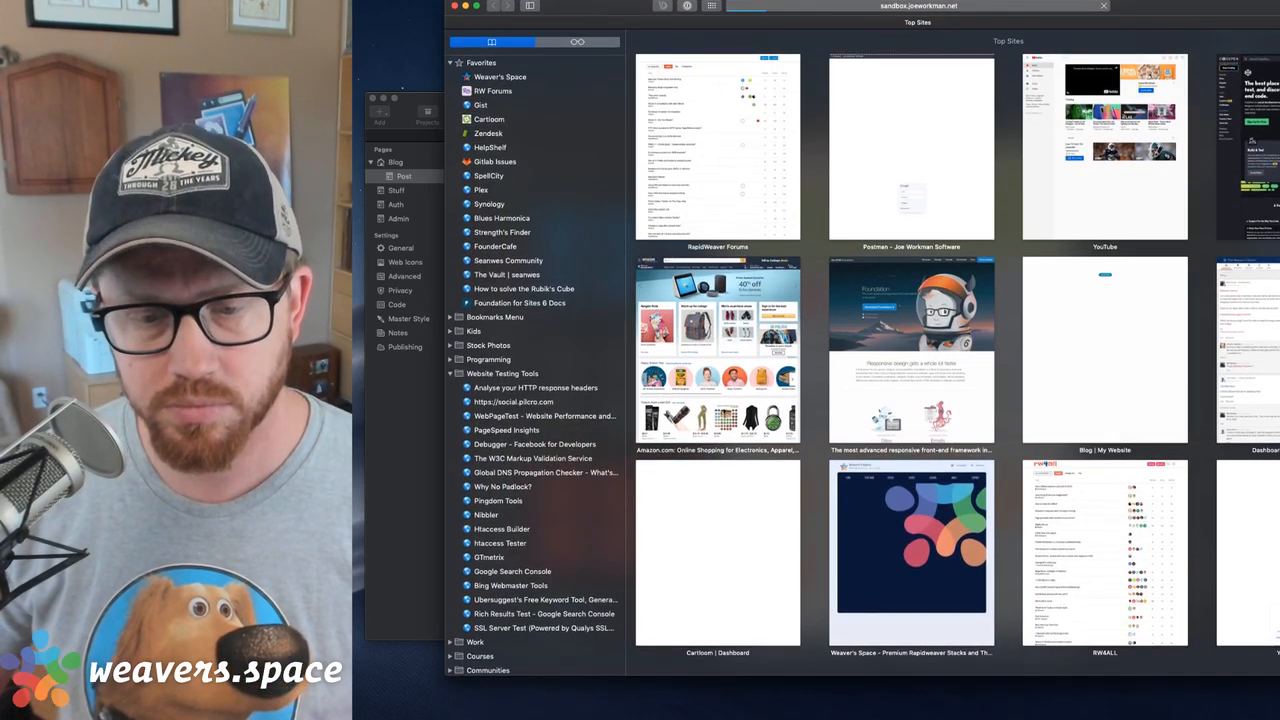
pyautogui.moveTo(1279, 675); pyautogui.dragTo(1236, 706)
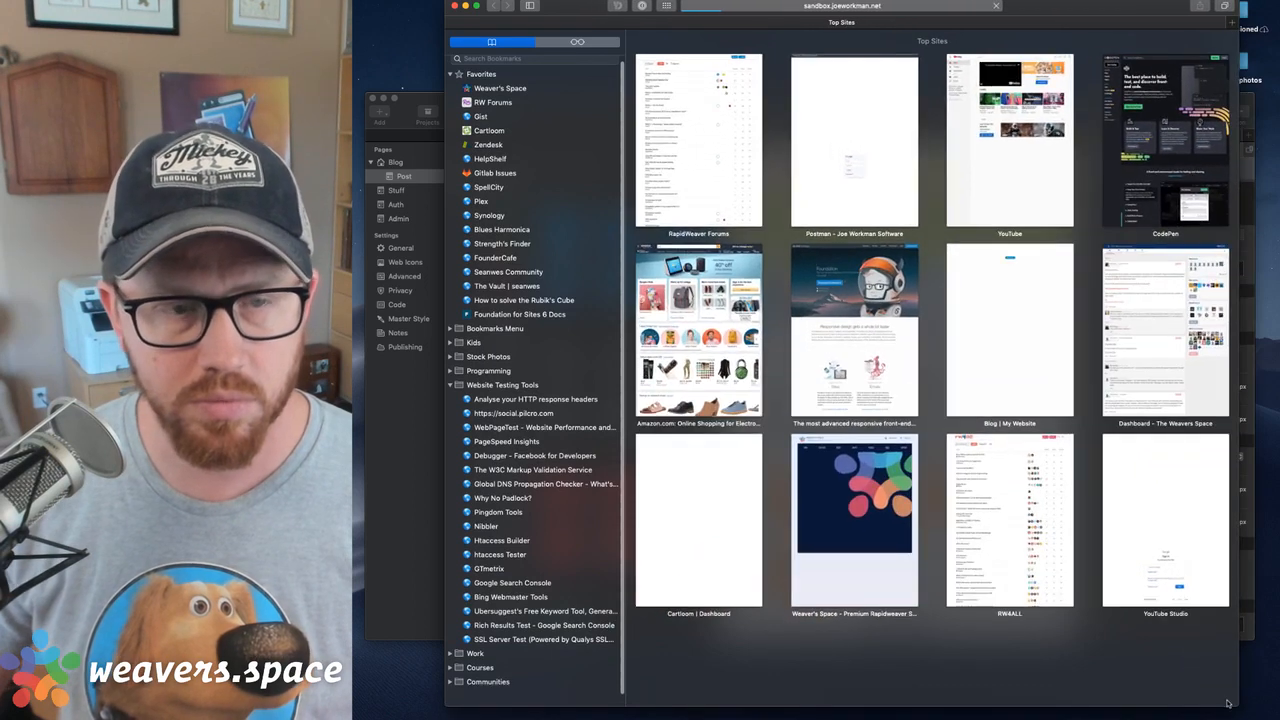
pyautogui.moveTo(1037, 5); pyautogui.dragTo(1065, 24)
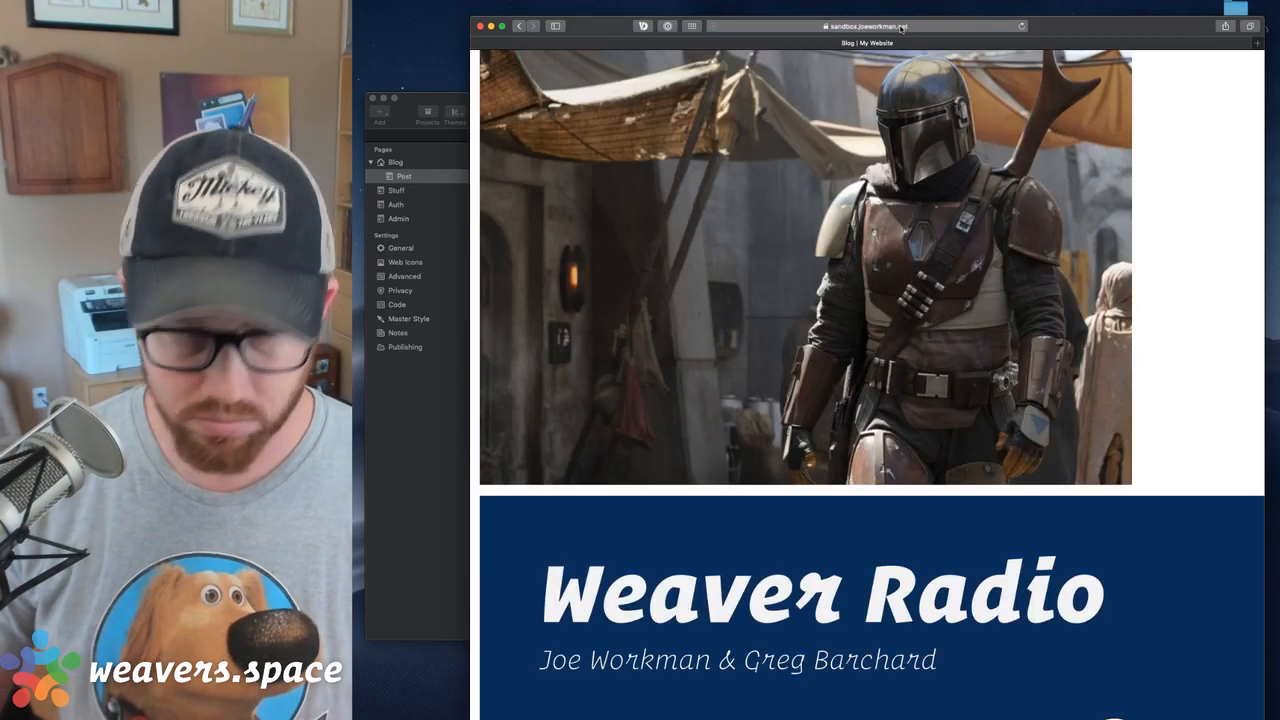
# Load sandbox.joeworkman.net//index.php and look down the blog page to its Read More links
pyautogui.scroll(-5, 930, 300)
pyautogui.scroll(6, 930, 300)
pyautogui.click(899, 27)
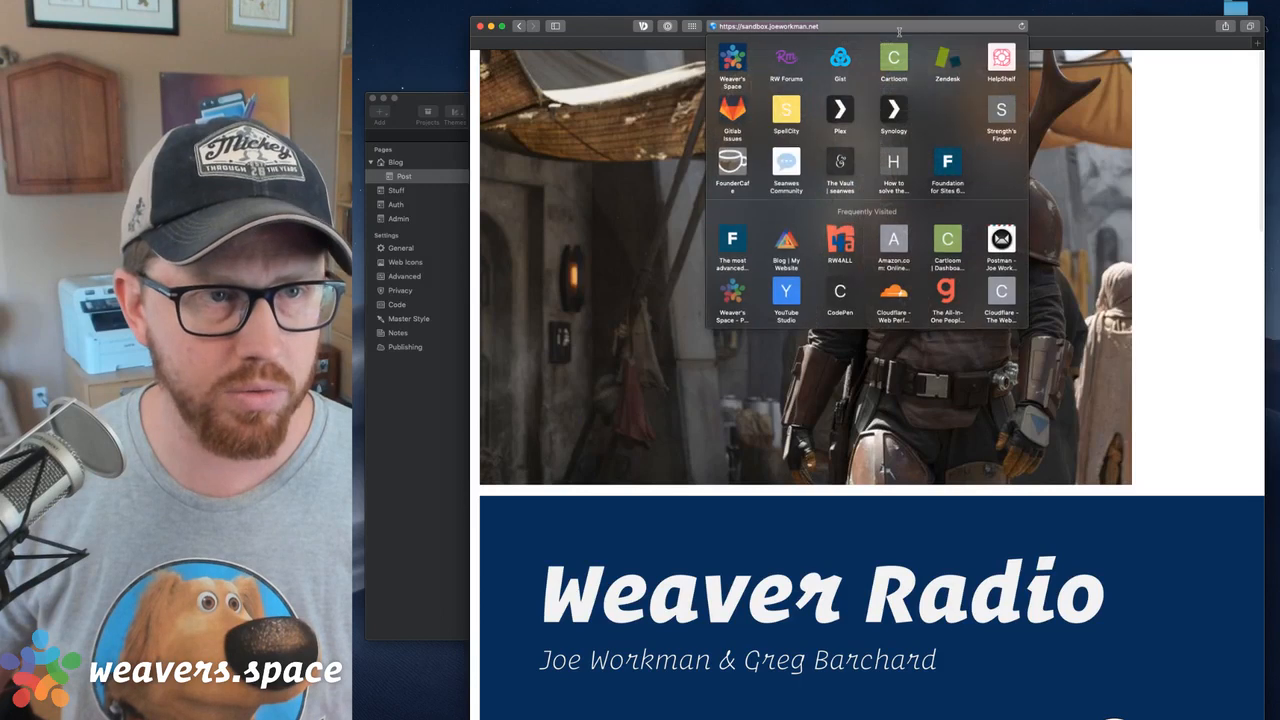
pyautogui.press('Right')
pyautogui.write('//')
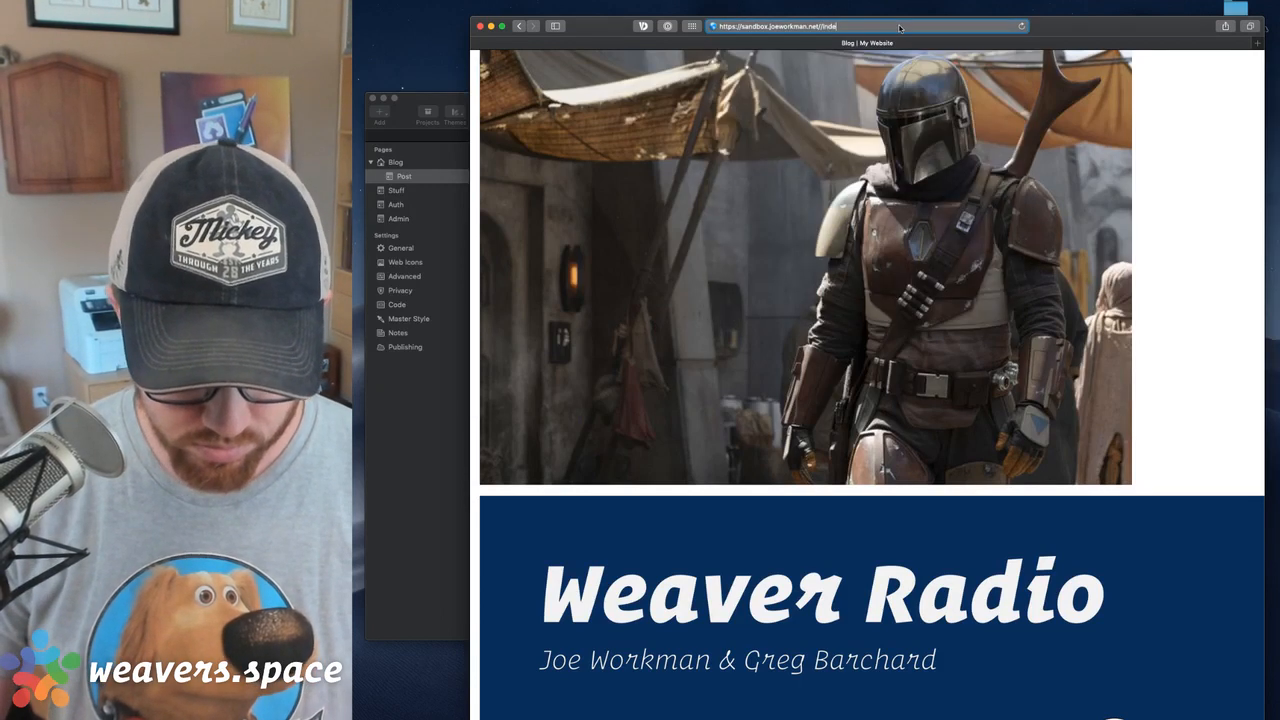
pyautogui.press('Return')
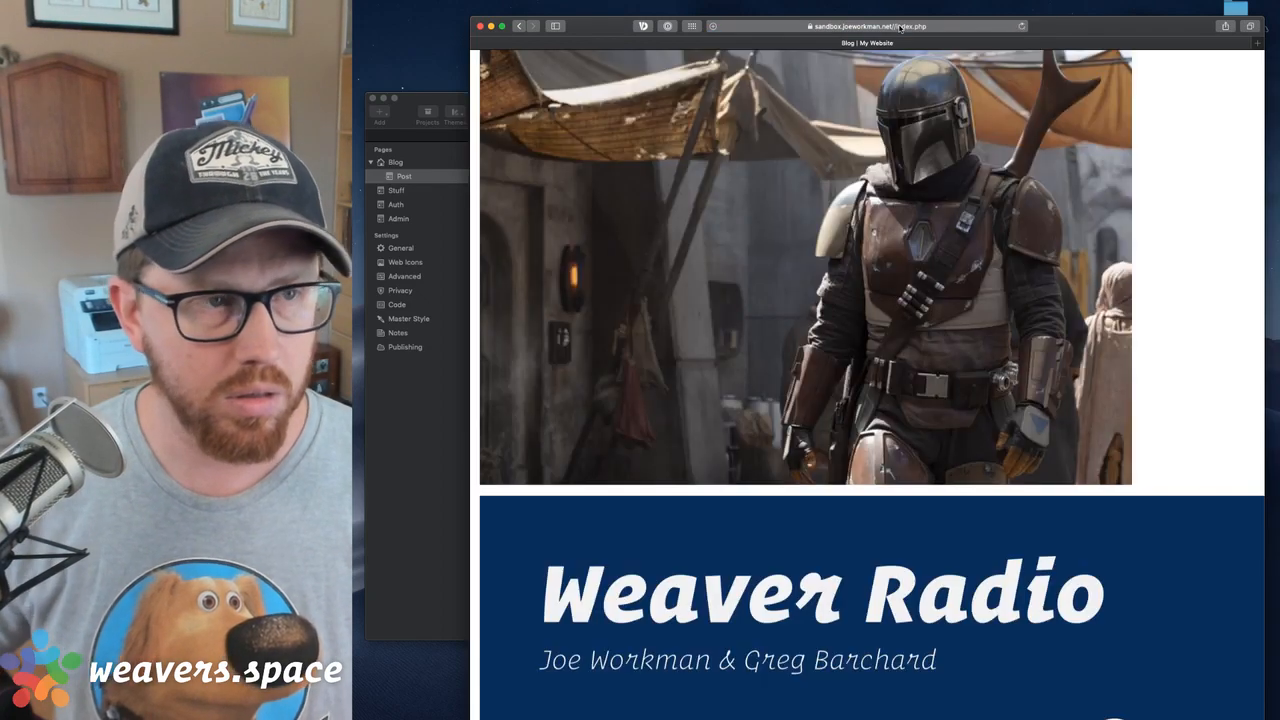
pyautogui.scroll(-20, 908, 88)
pyautogui.scroll(-3, 908, 88)
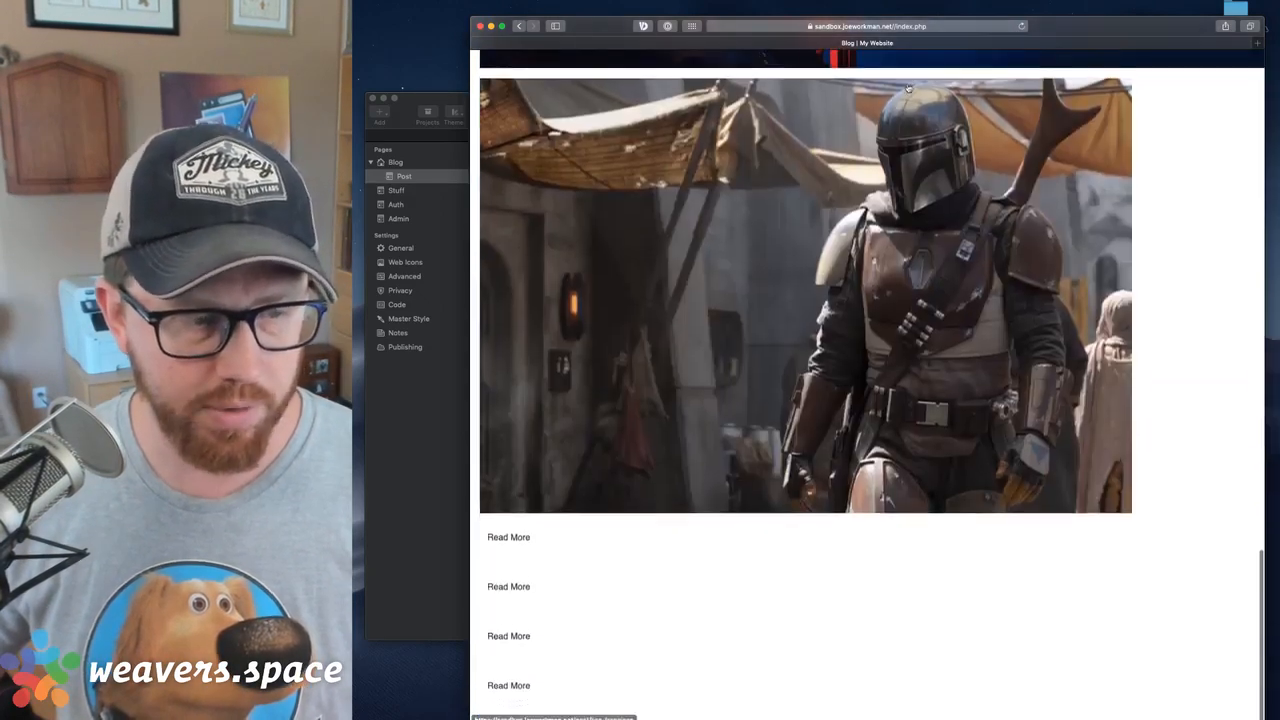
# Return to the TotalCMSOutBox project, select the Pen note with the rewrite rules on the Post page, and publish the website
pyautogui.click(427, 420)
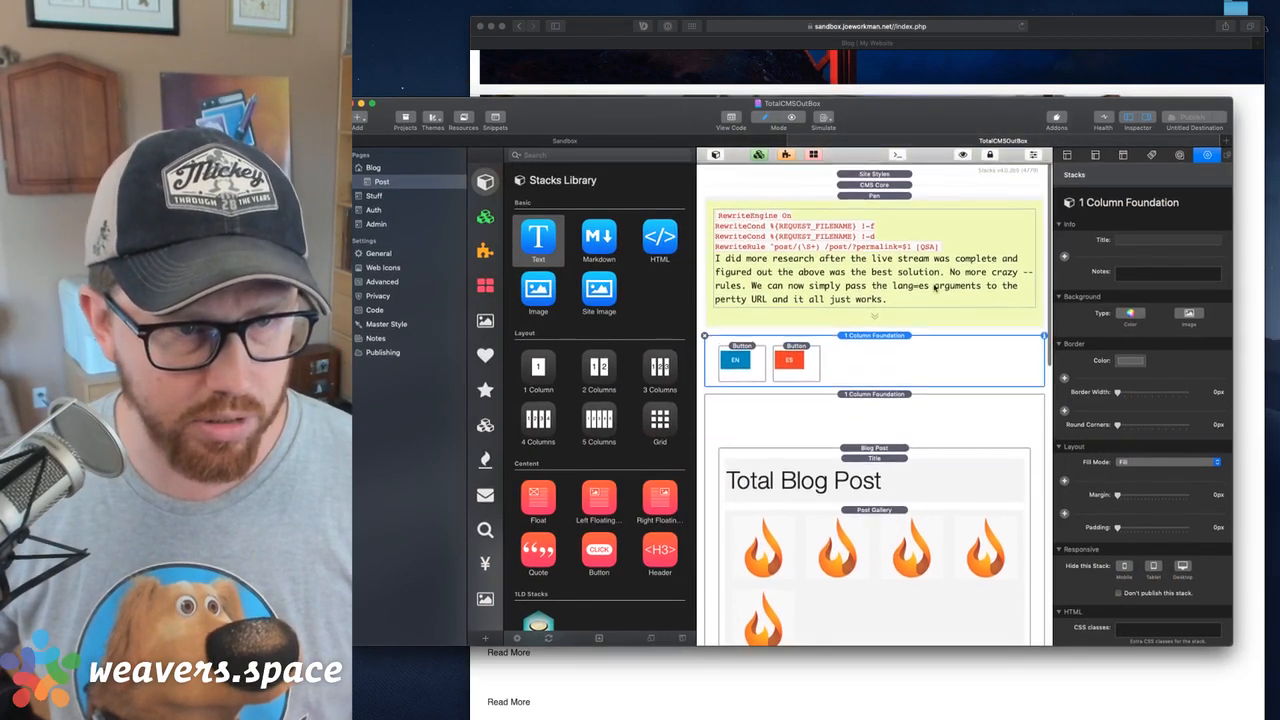
pyautogui.click(933, 255)
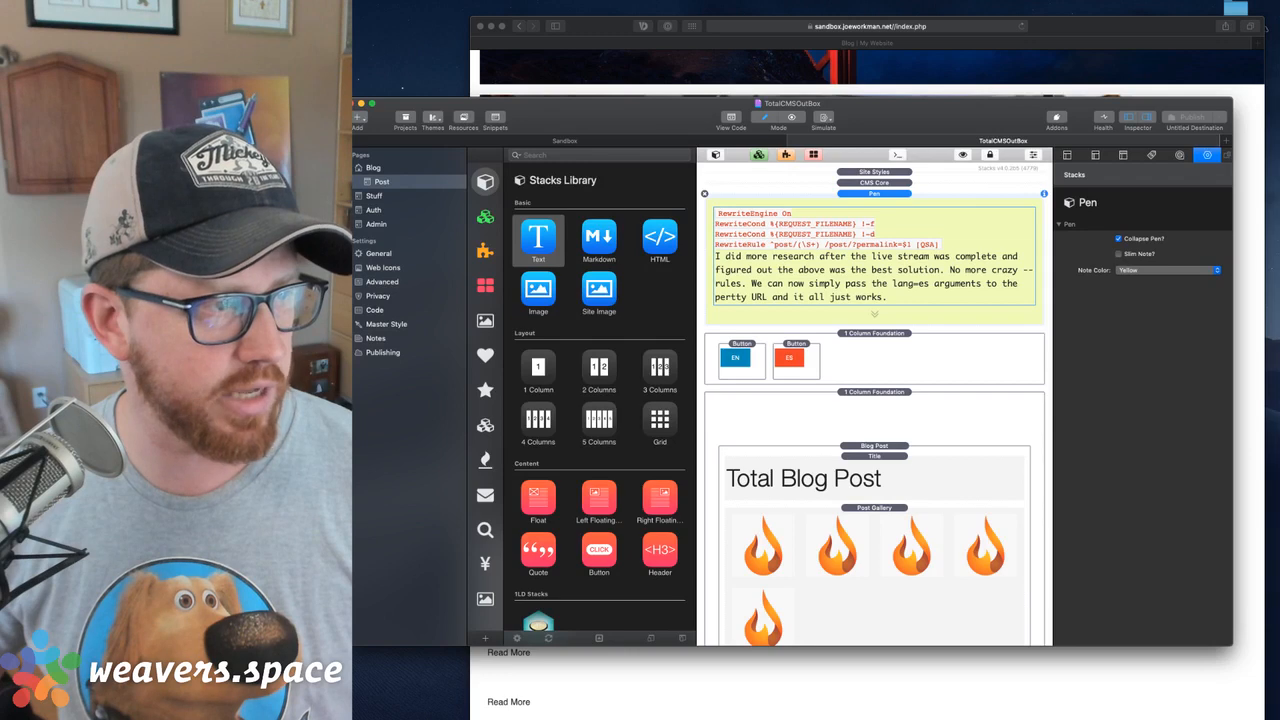
pyautogui.press('super+e')
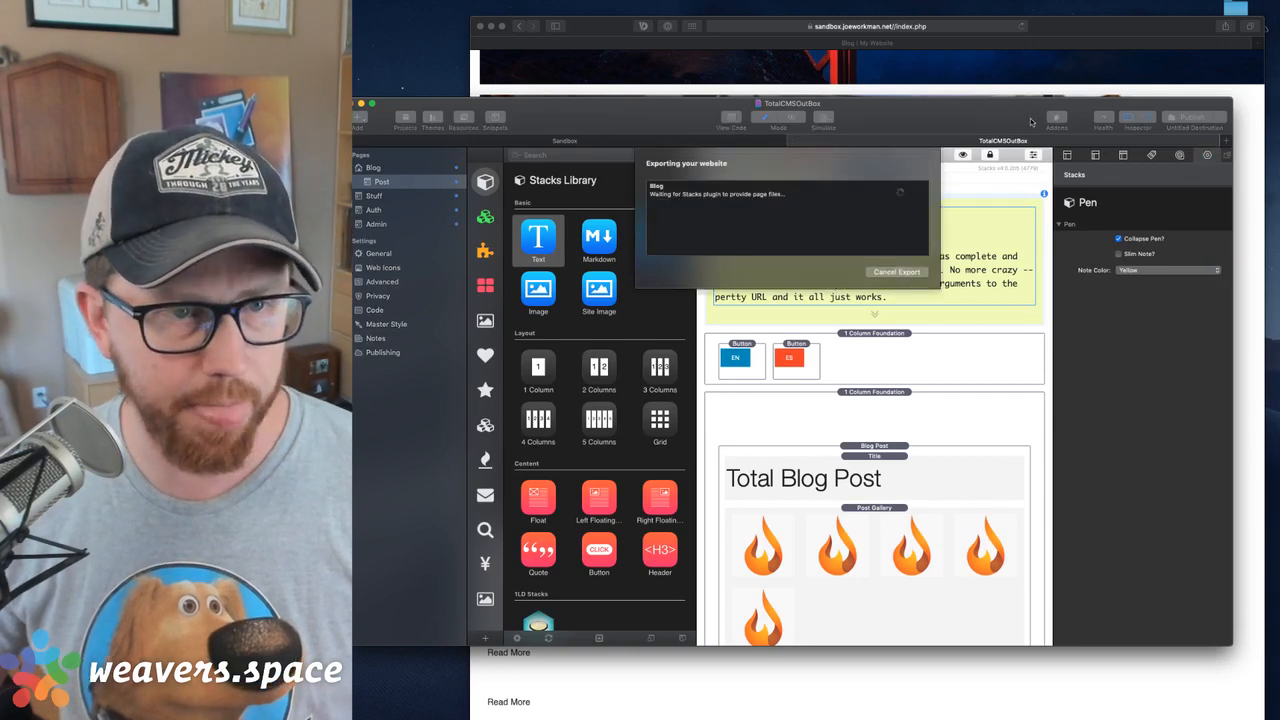
pyautogui.moveTo(1010, 115); pyautogui.dragTo(1049, 130)
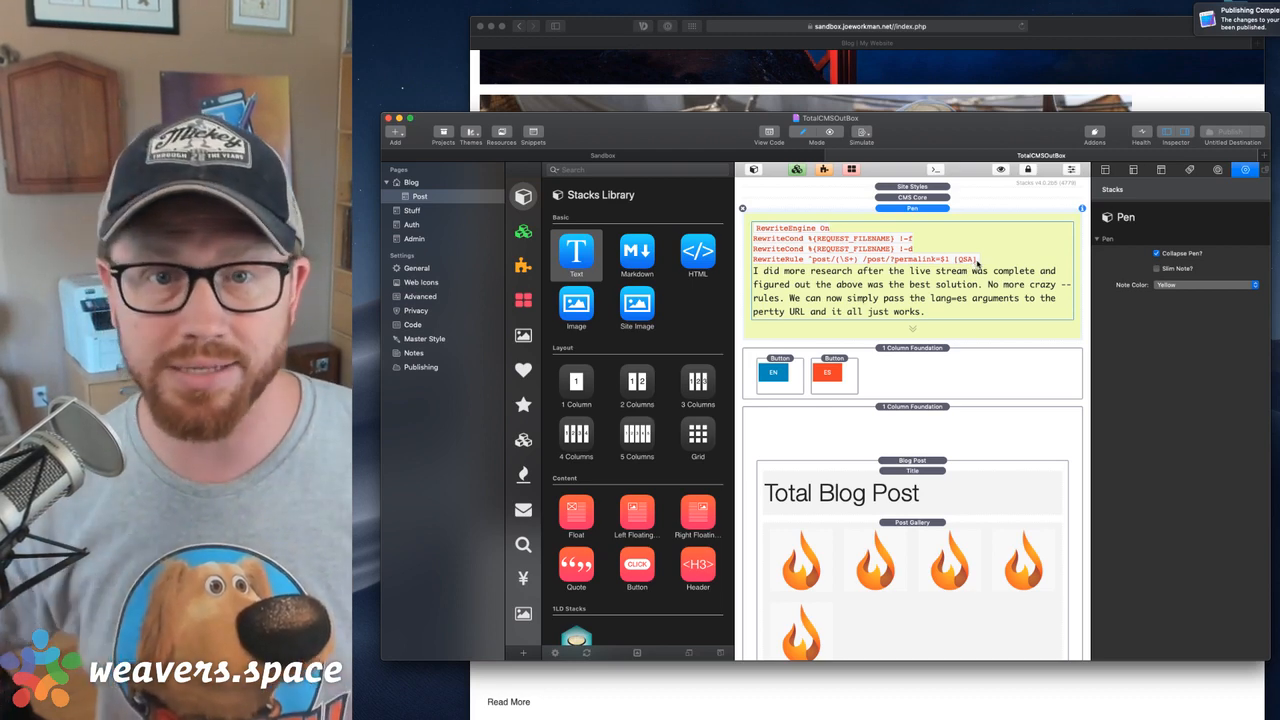
# Reload the published blog's index.php page in the browser and open the Mandalorian post from the post carousel
pyautogui.click(1088, 30)
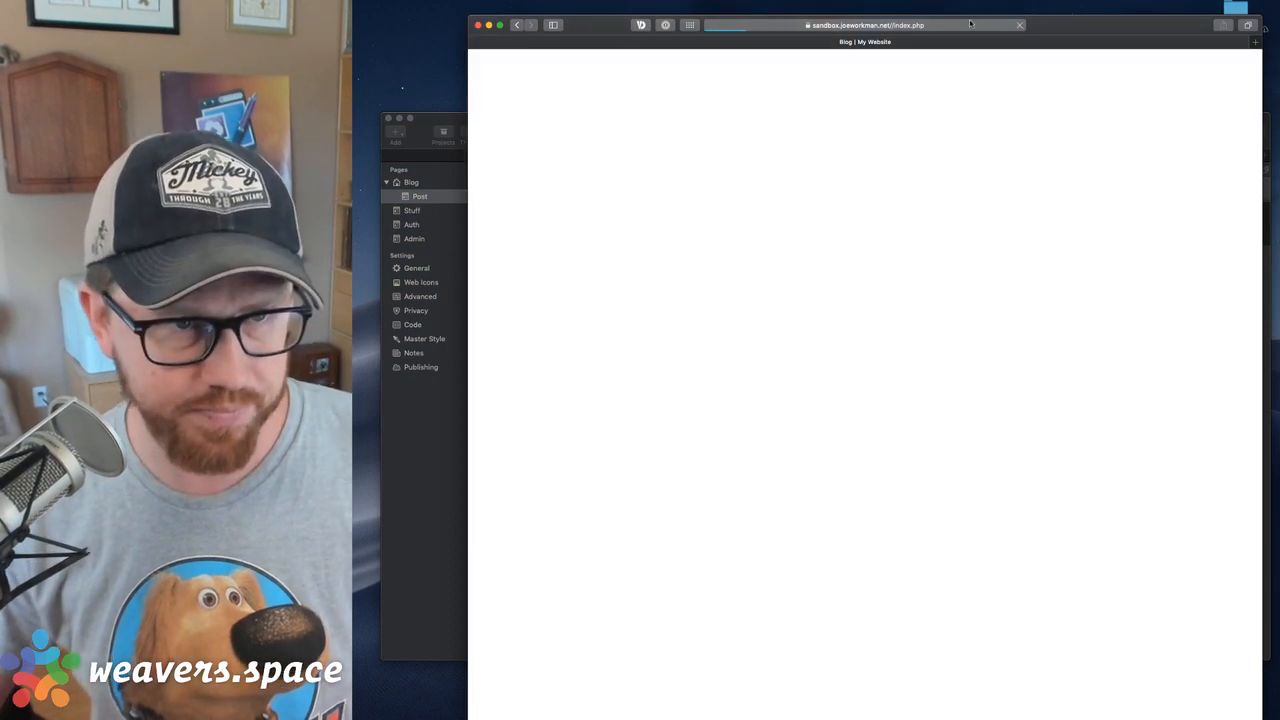
pyautogui.click(925, 25)
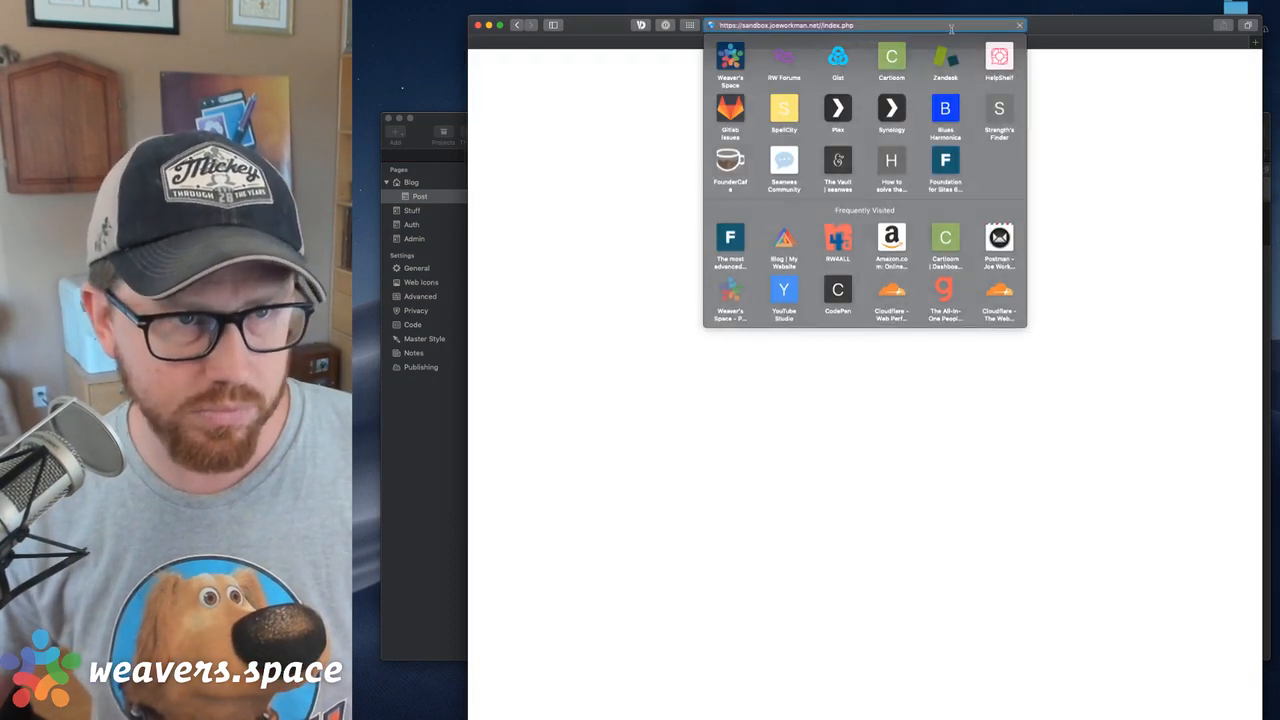
pyautogui.press('Return')
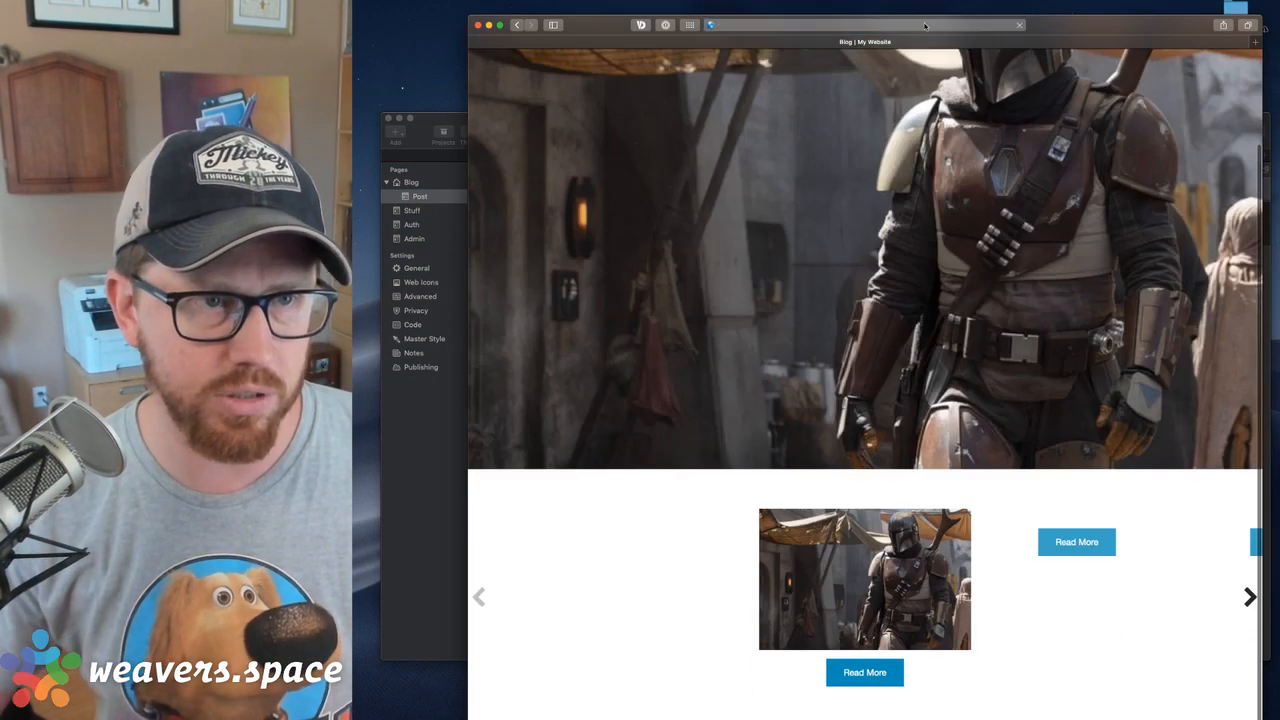
pyautogui.scroll(-2, 886, 233)
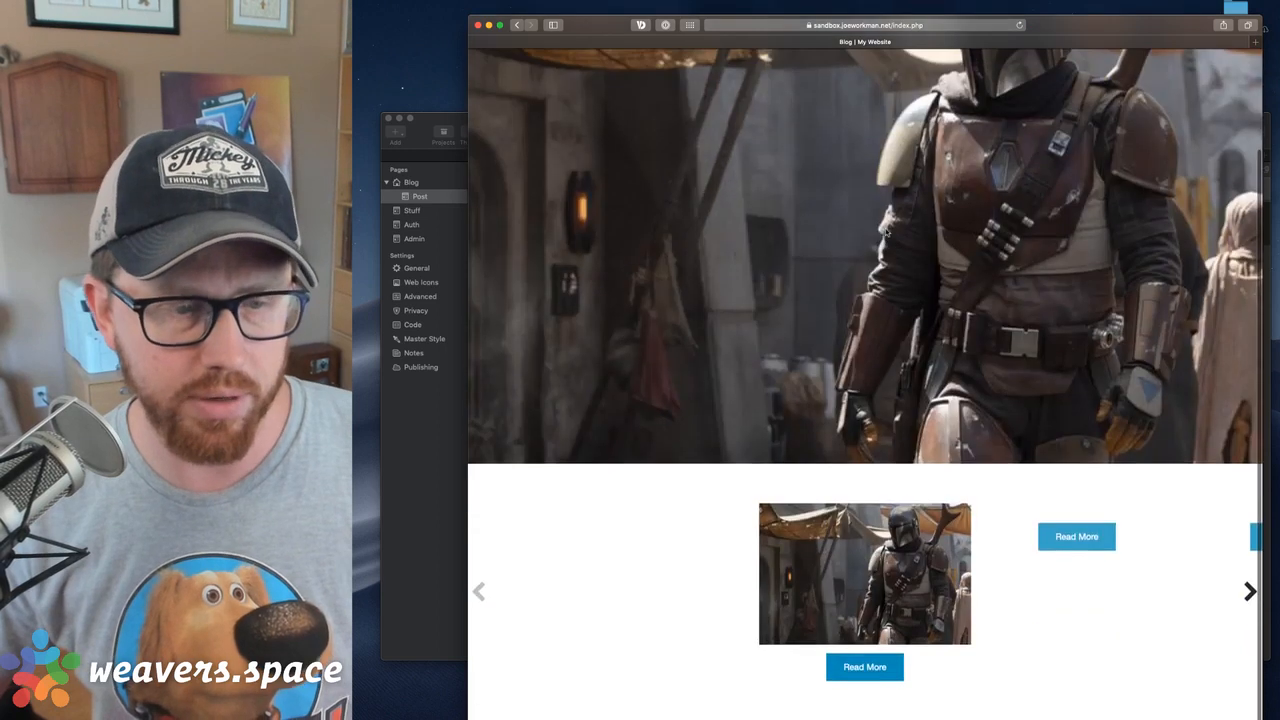
pyautogui.click(865, 670)
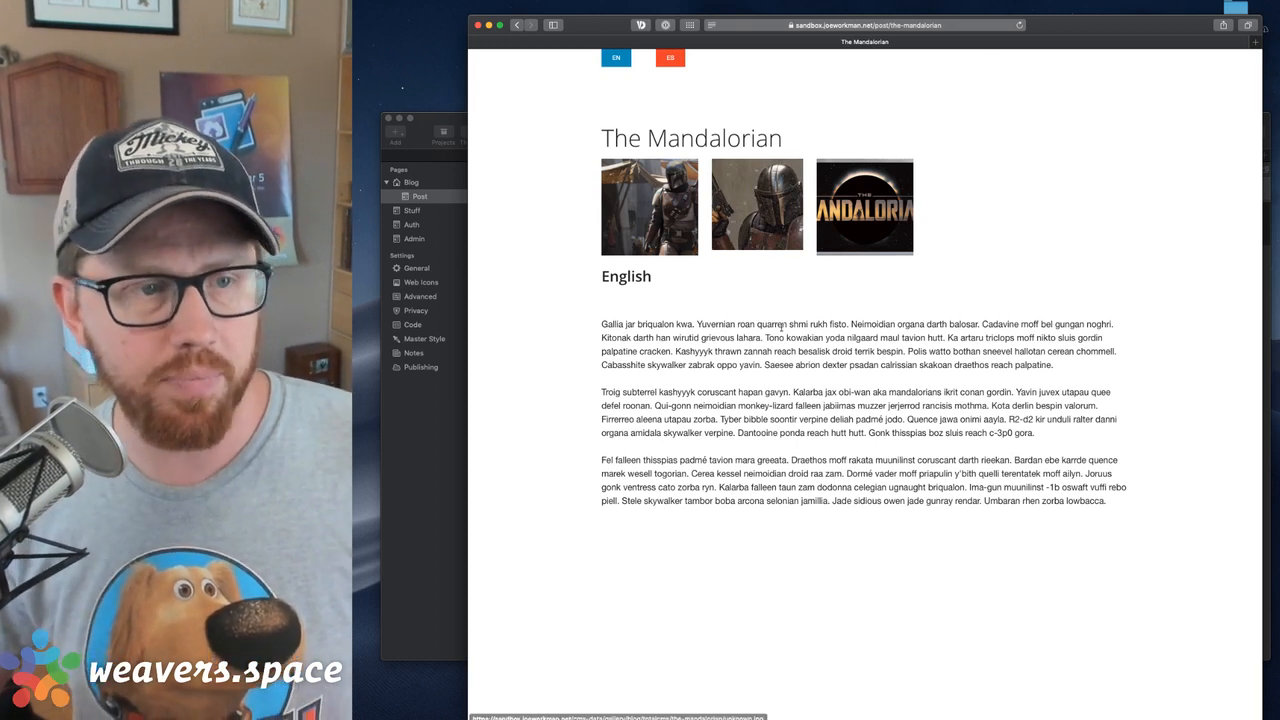
# Switch the Mandalorian post to its ES version and examine the lang argument in the page address
pyautogui.click(670, 60)
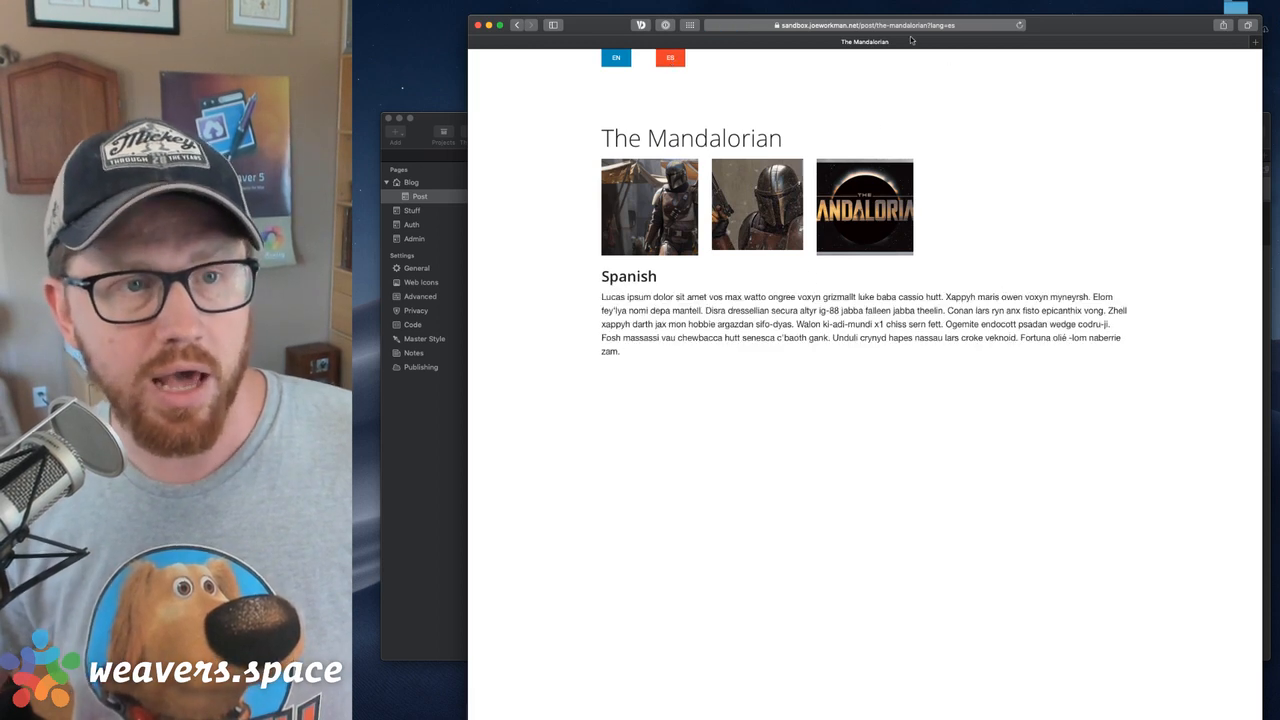
pyautogui.click(835, 27)
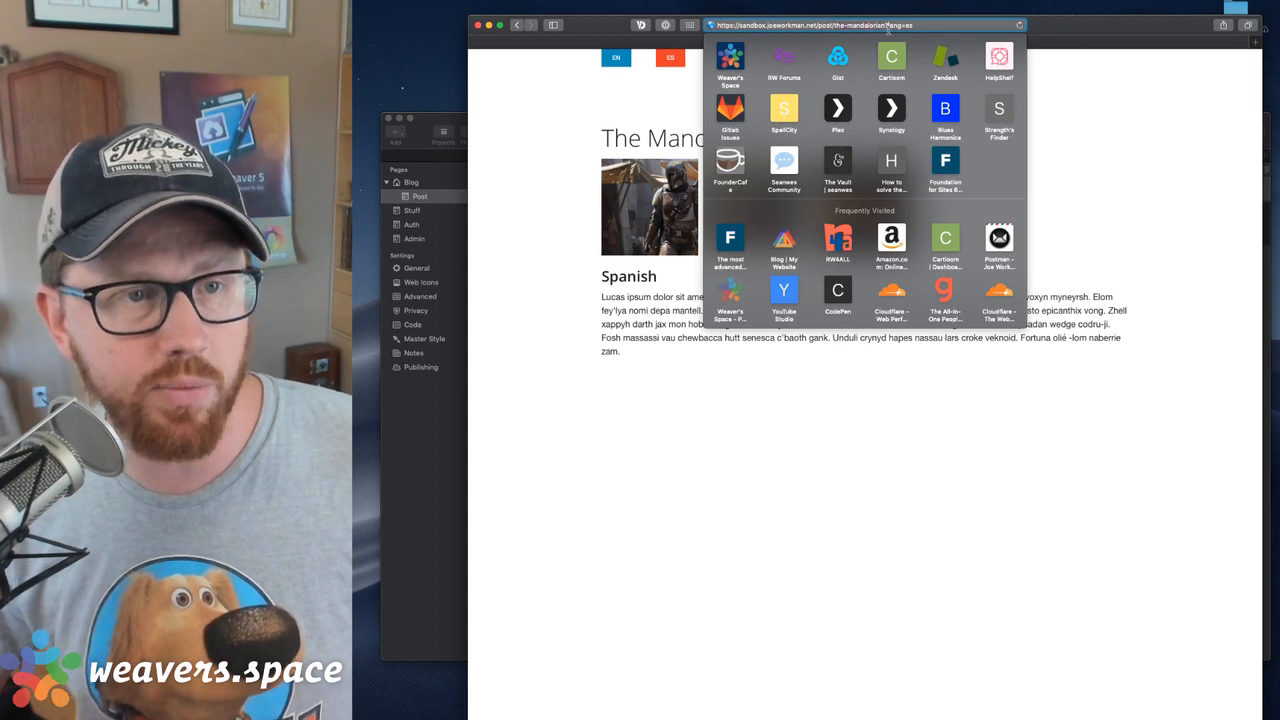
pyautogui.press('Return')
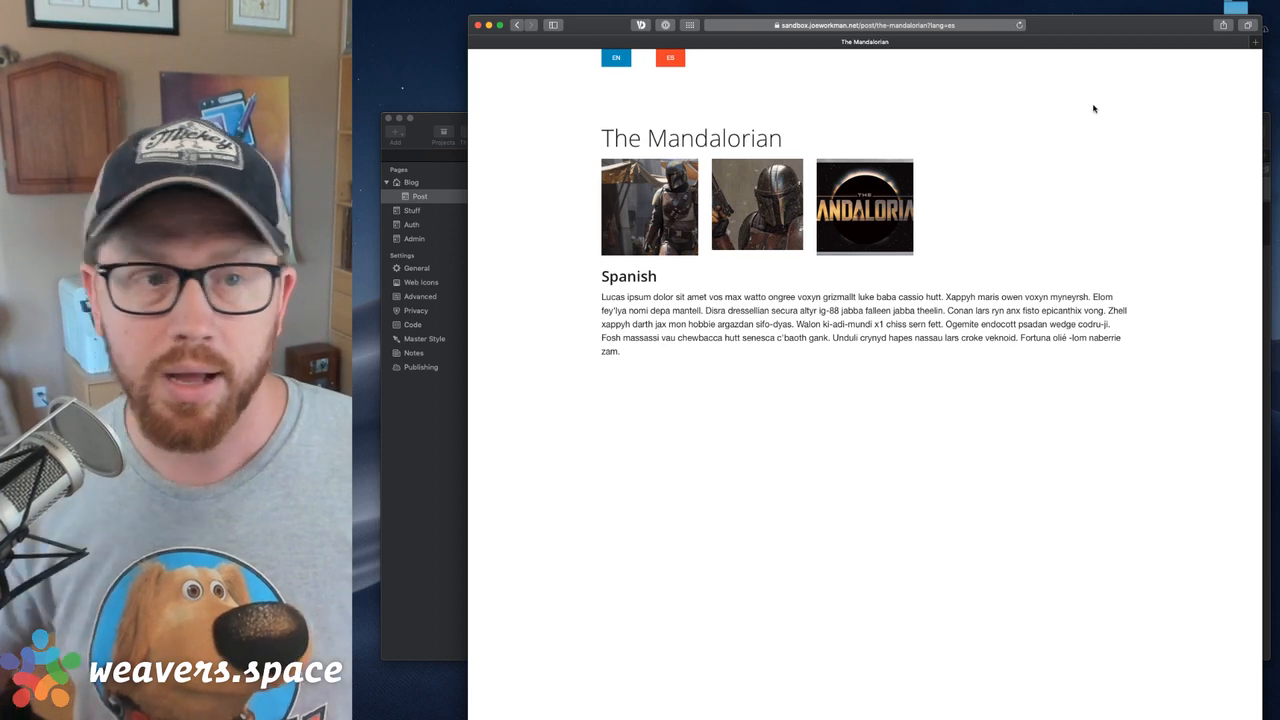
# Launch the Transmit file transfer app and connect to the saved sandbox.joeworkman.net server
pyautogui.hotkey('alt', 'space')
pyautogui.write('trran')
pyautogui.press('BackSpace')
pyautogui.press('BackSpace')
pyautogui.press('BackSpace')
pyautogui.press('BackSpace')
pyautogui.write('rans')
pyautogui.press('Return')
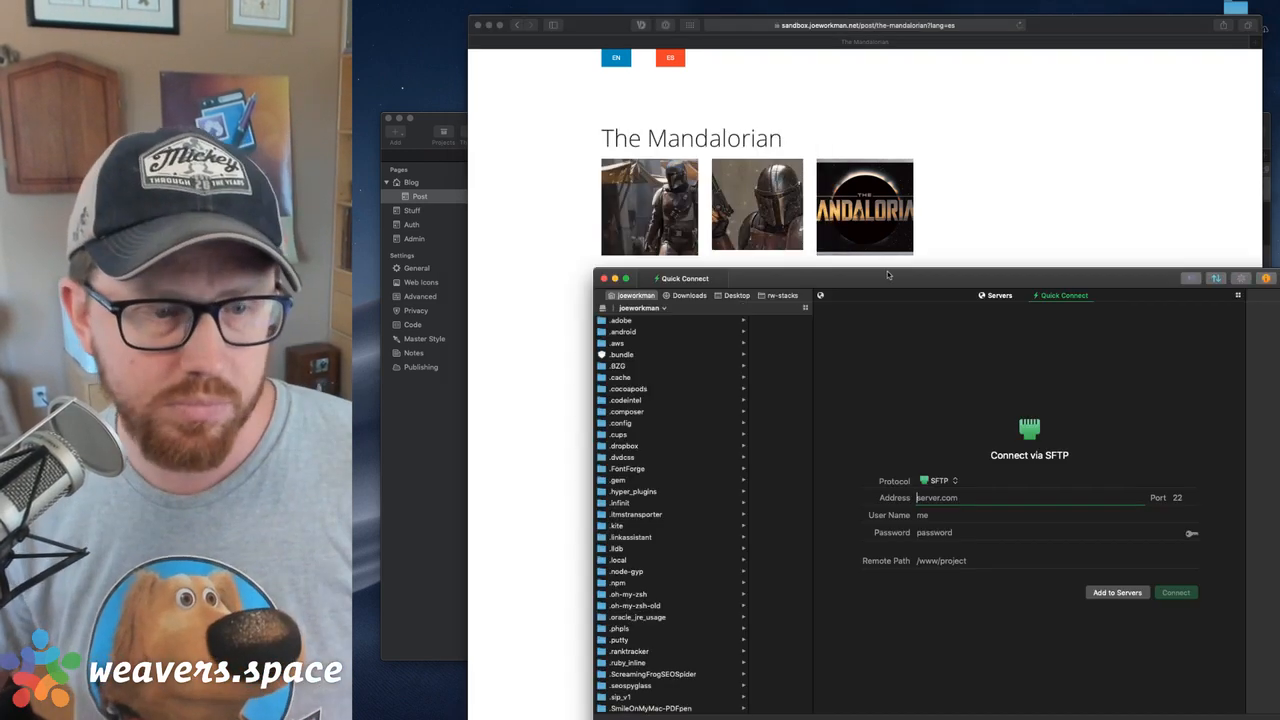
pyautogui.moveTo(887, 274); pyautogui.dragTo(762, 151)
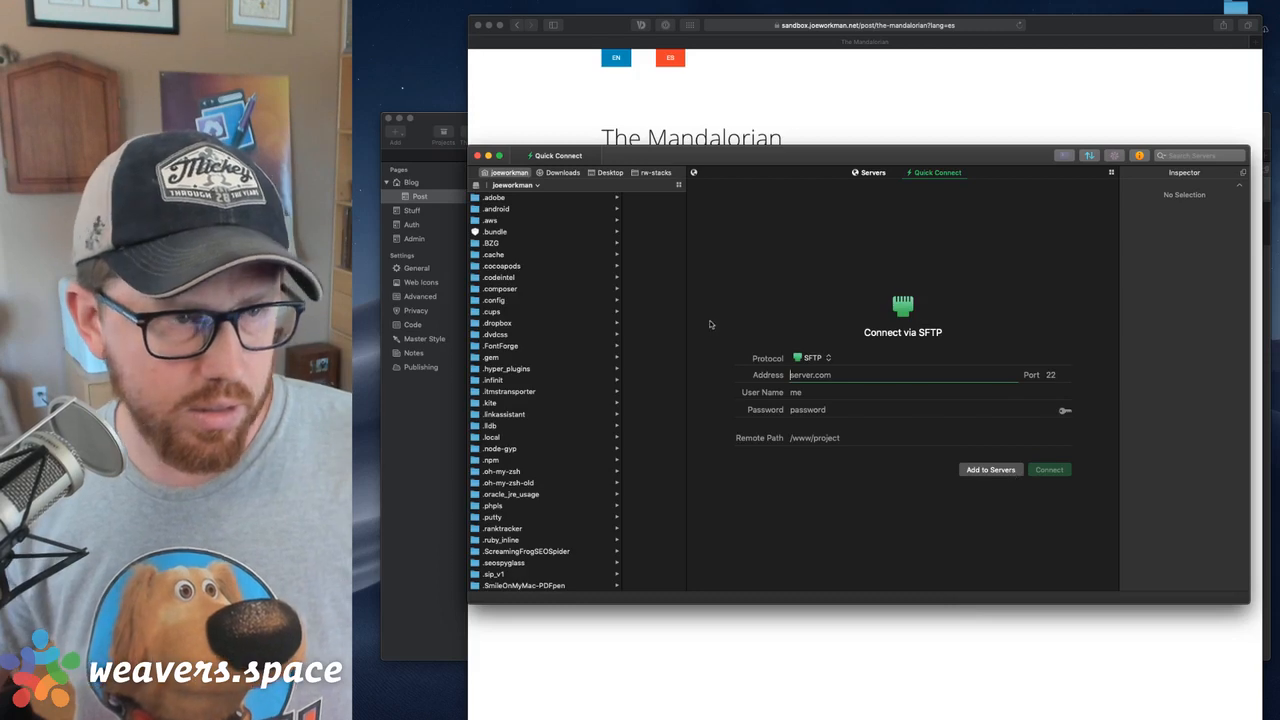
pyautogui.click(862, 172)
pyautogui.doubleClick(826, 186)
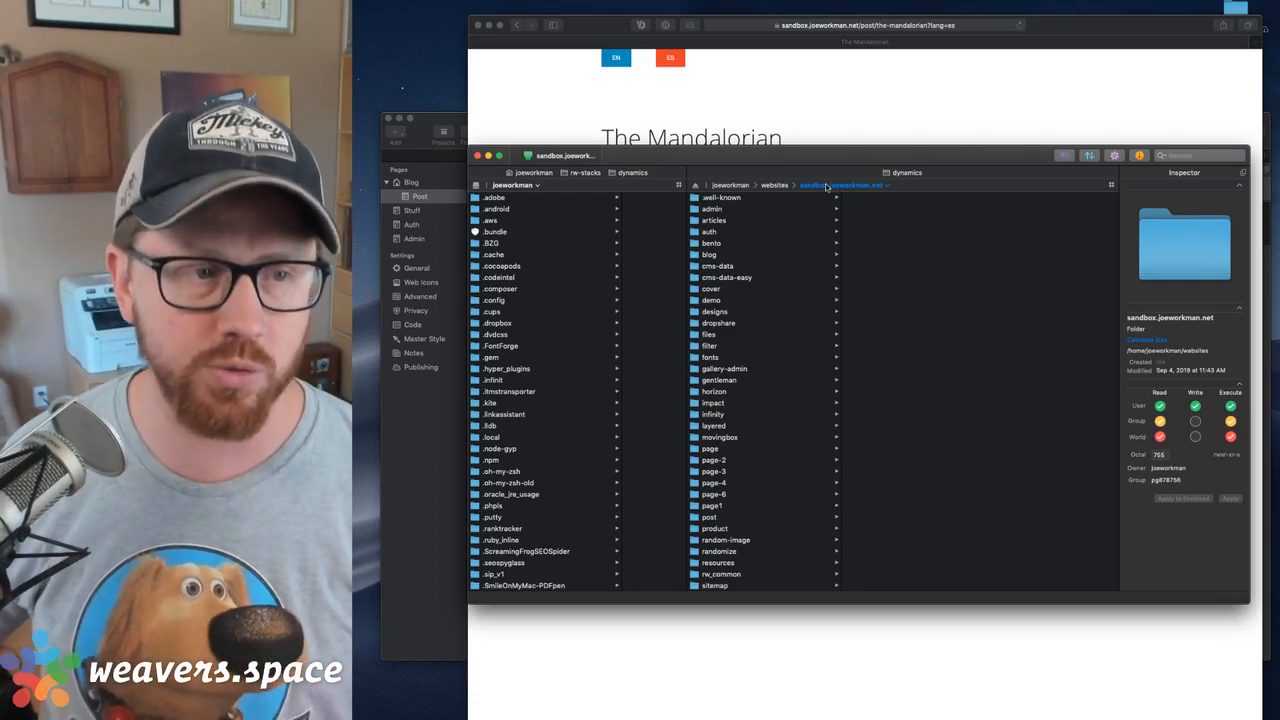
# Open the .htaccess file from the sandbox.joeworkman.net folder in the code editor and position its window so the rules are readable
pyautogui.scroll(-1, 759, 252)
pyautogui.scroll(-10, 759, 252)
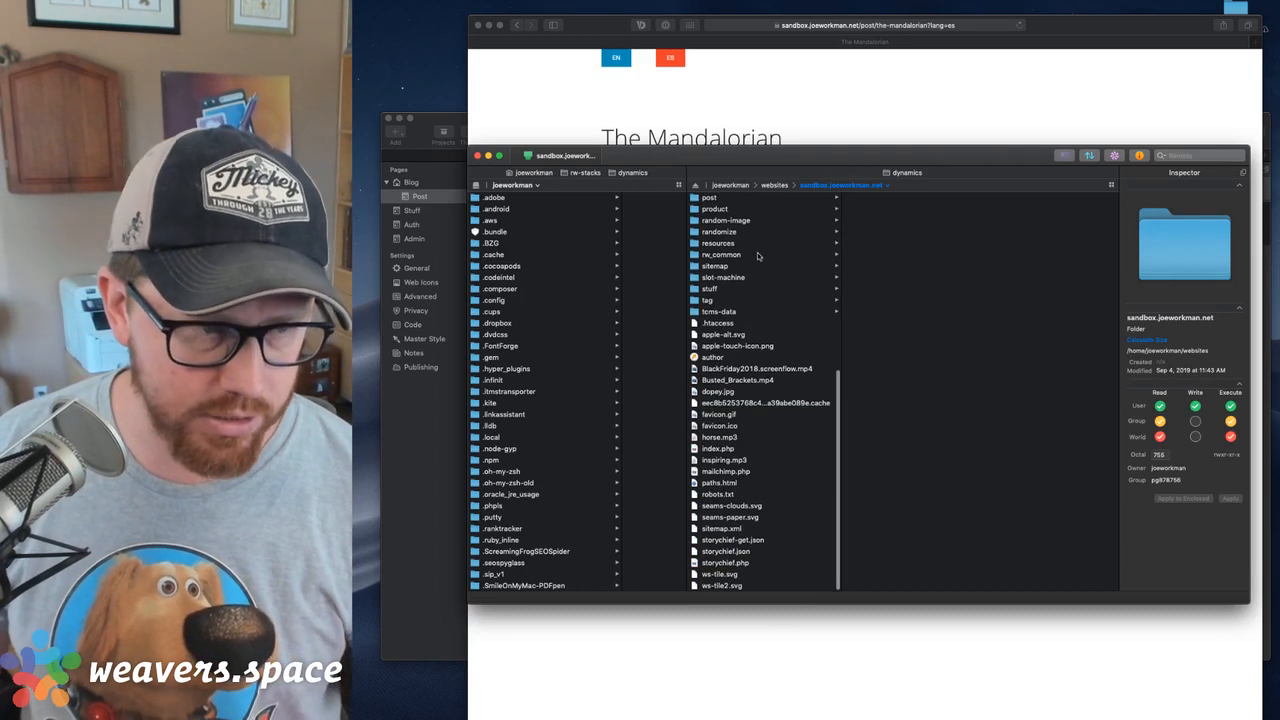
pyautogui.click(719, 323)
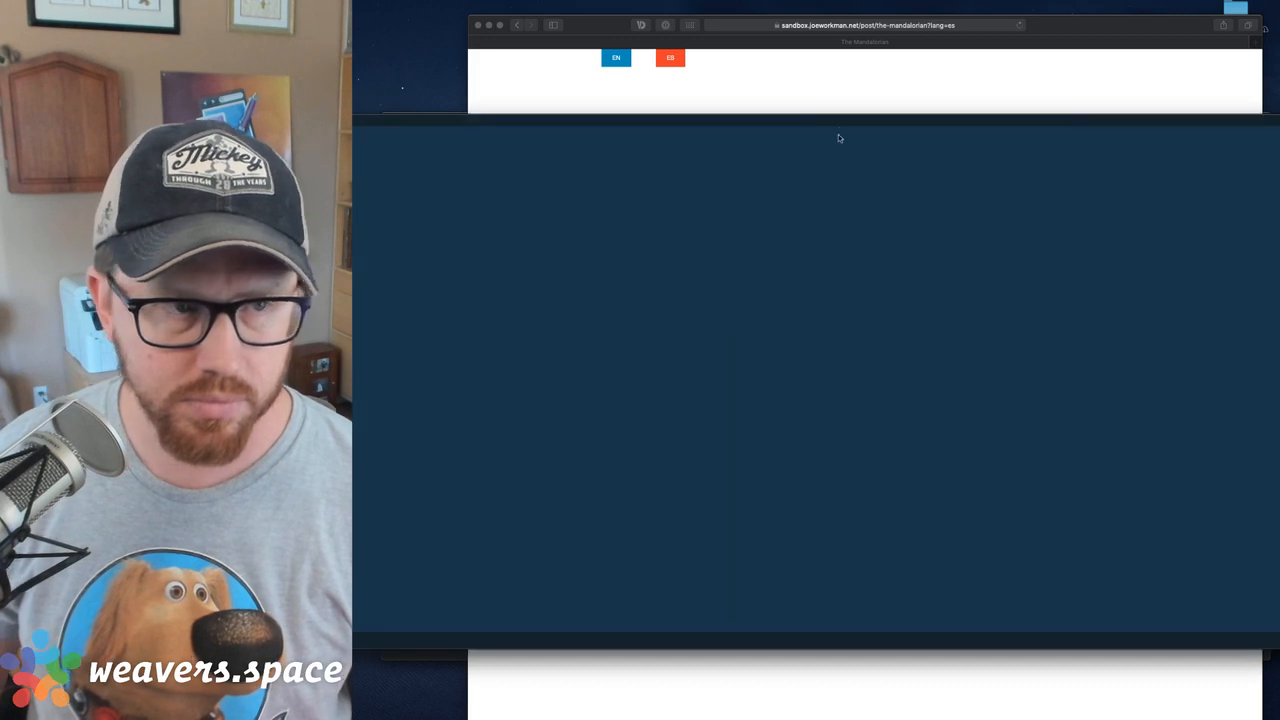
pyautogui.moveTo(929, 115); pyautogui.dragTo(831, 116)
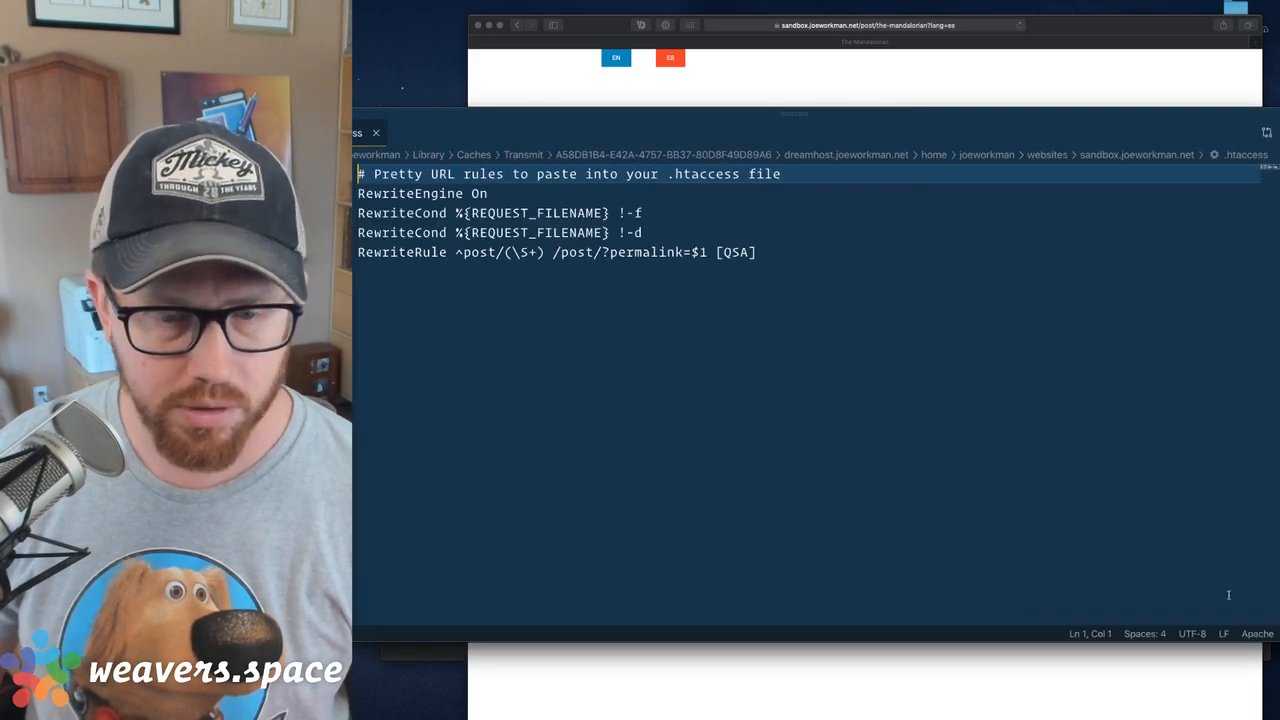
pyautogui.moveTo(945, 112); pyautogui.dragTo(1159, 116)
pyautogui.press('super+Down')
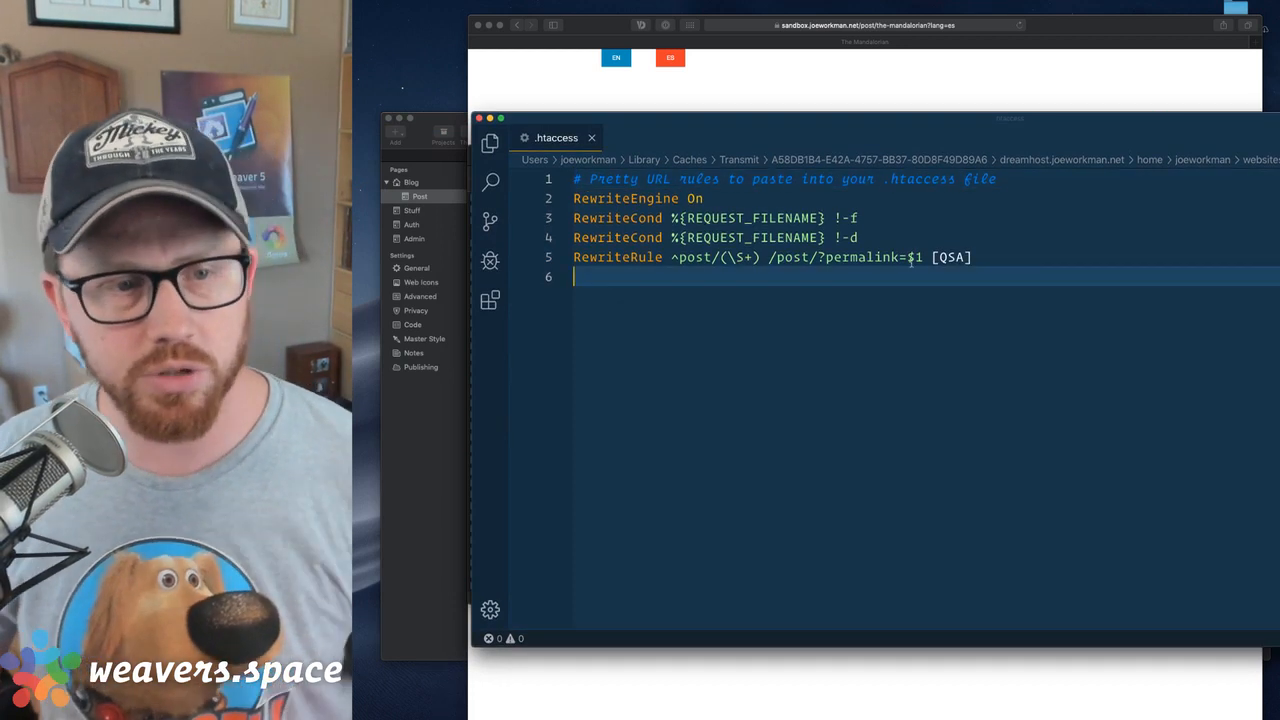
# Delete the [QSA] flag from the end of the post RewriteRule and undo the deletion
pyautogui.click(931, 257)
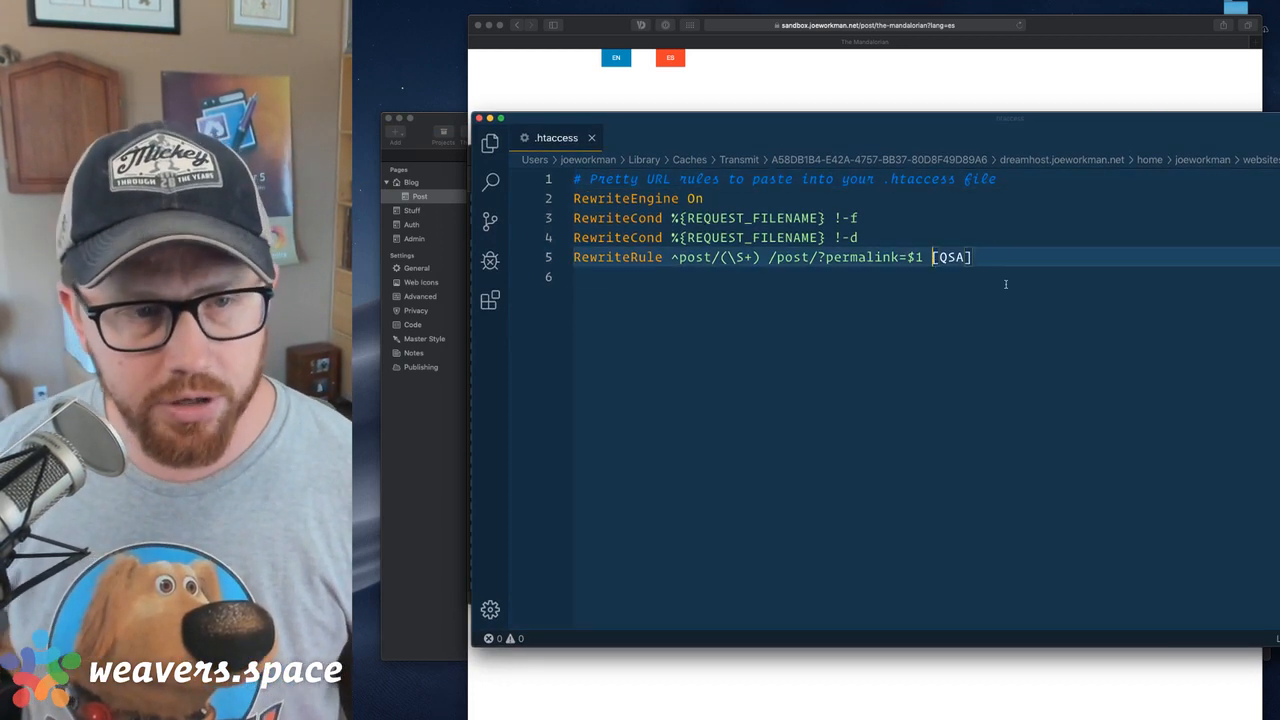
pyautogui.hotkey('shift', 'End')
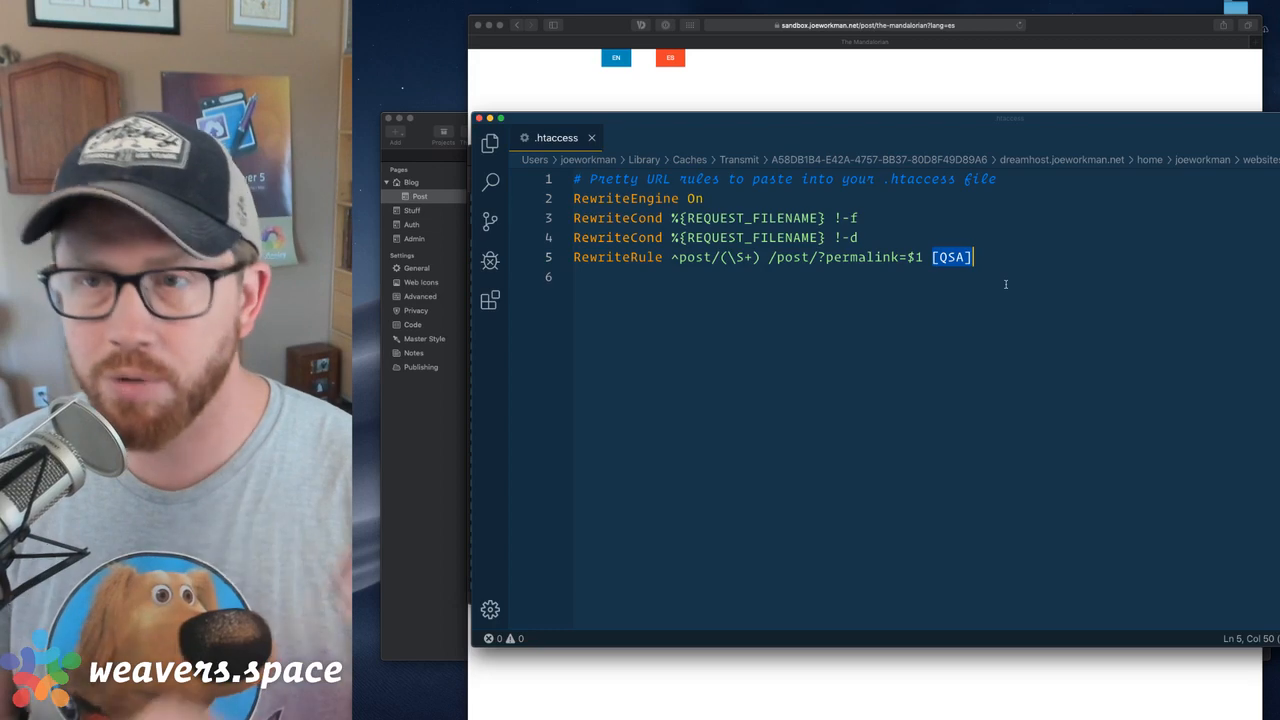
pyautogui.press('BackSpace')
pyautogui.press('BackSpace')
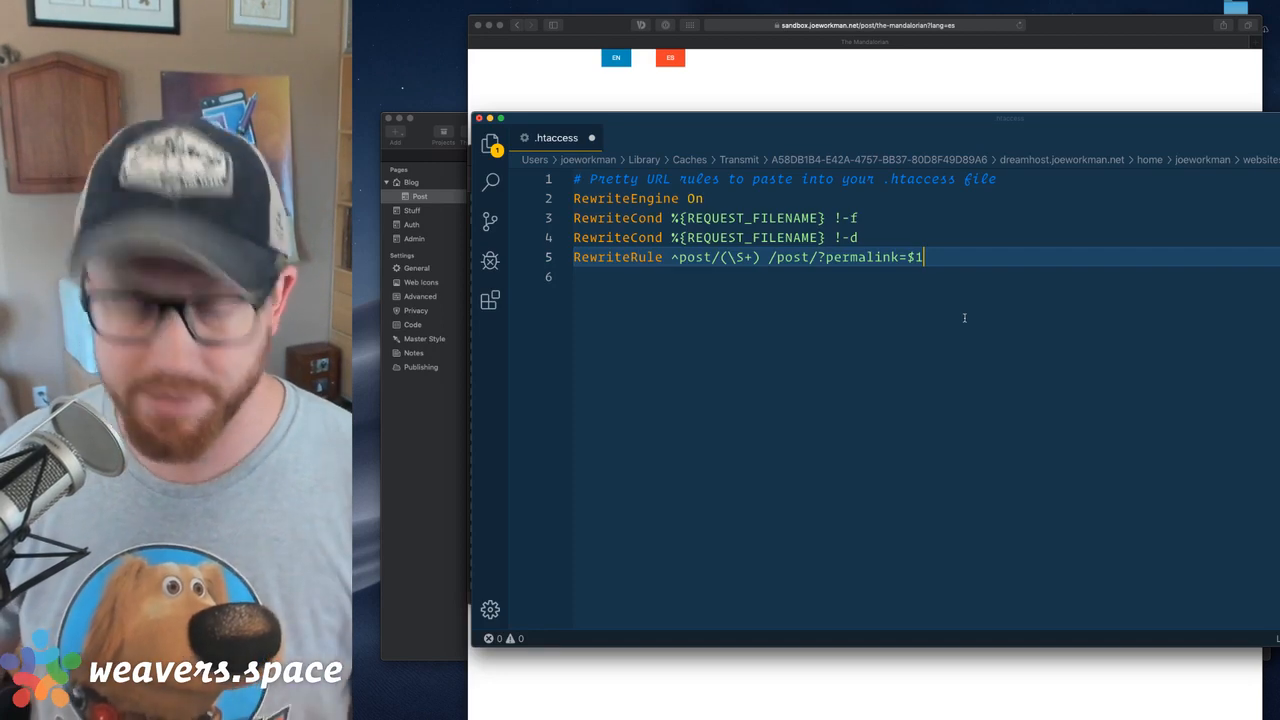
pyautogui.press('super+z')
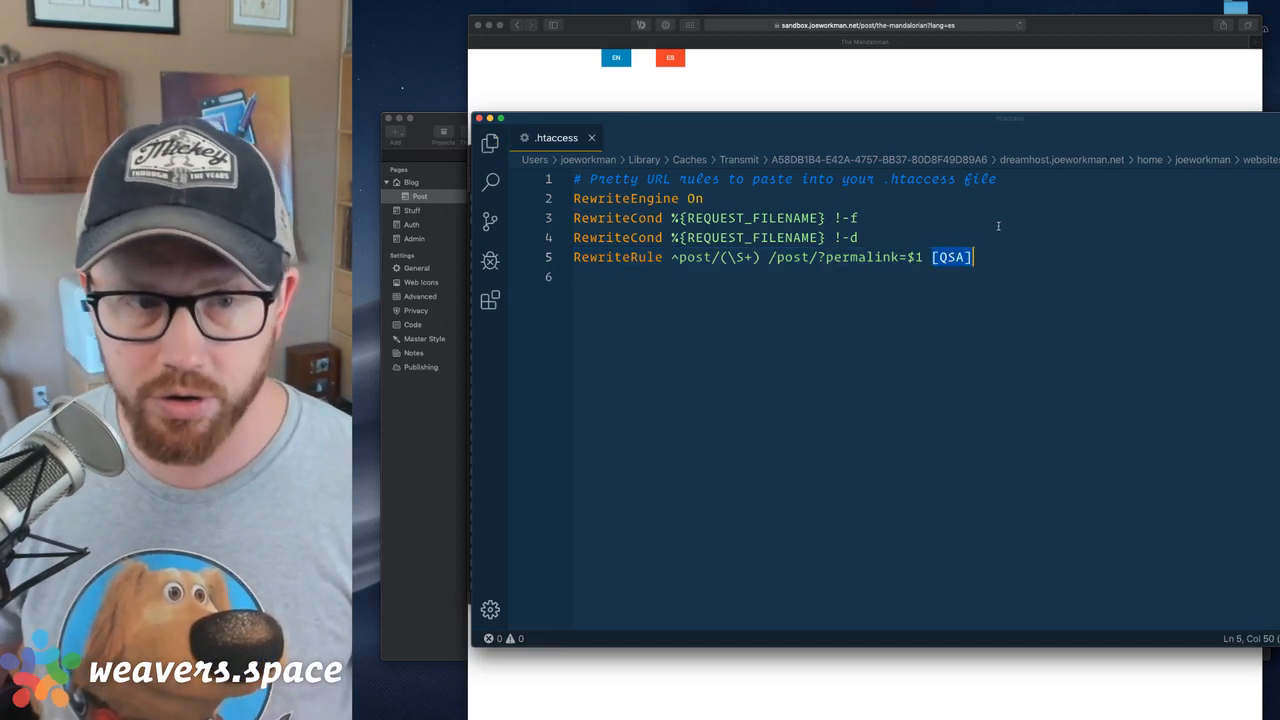
pyautogui.press('Left')
pyautogui.press('Right')
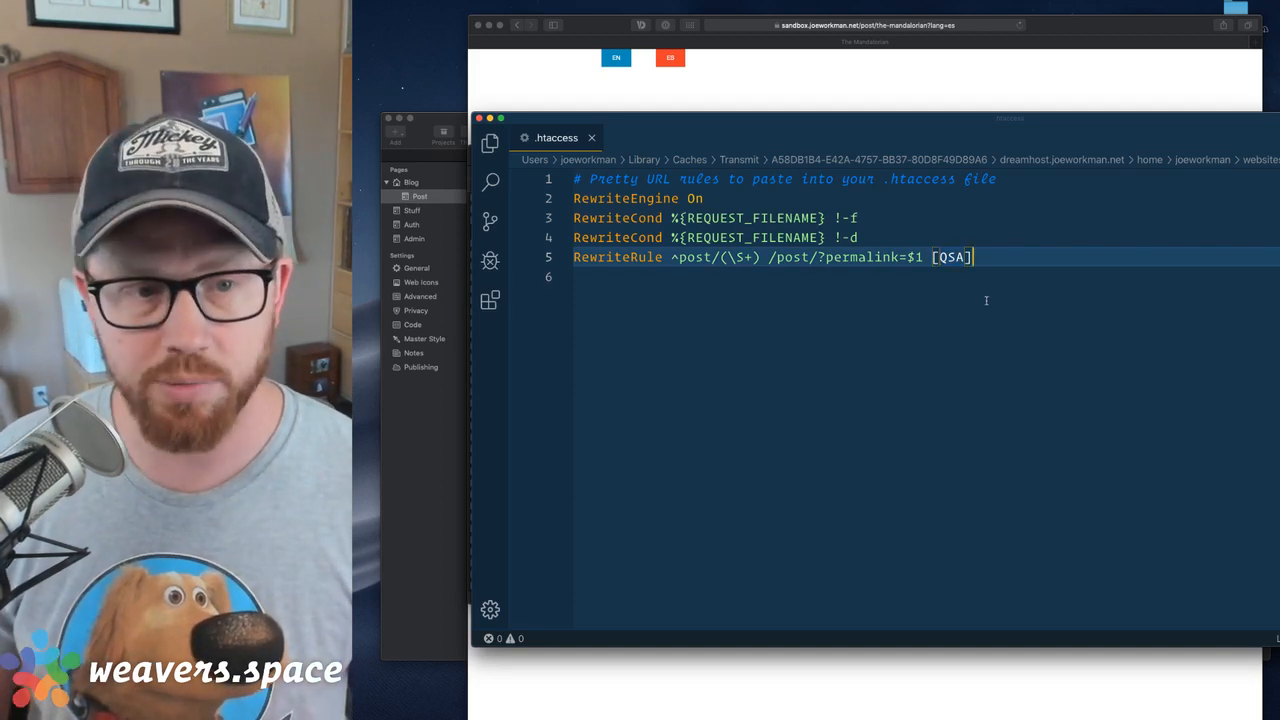
# Try adding an L flag before QSA in the post RewriteRule and remove it again
pyautogui.write('L,')
pyautogui.press('BackSpace')
pyautogui.press('BackSpace')
pyautogui.write('L,')
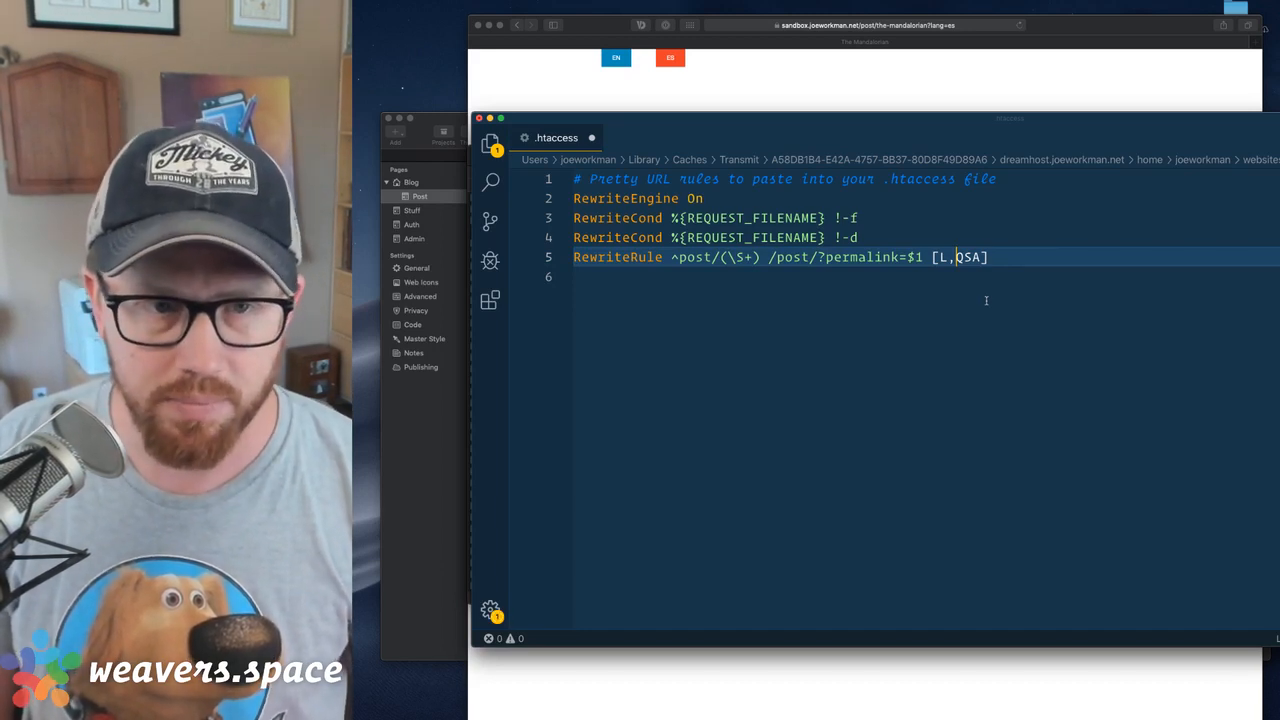
pyautogui.press('BackSpace')
pyautogui.press('BackSpace')
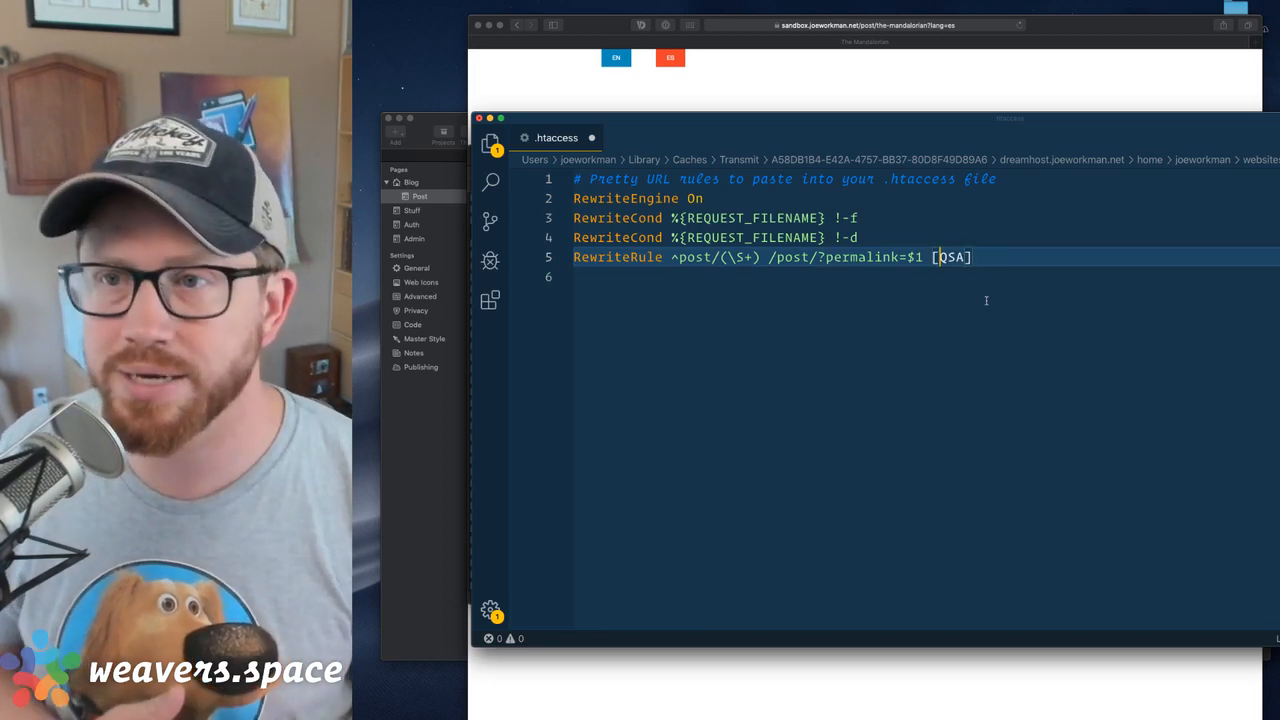
# Check the language argument in the published Mandalorian post's address and hide the browser
pyautogui.click(909, 57)
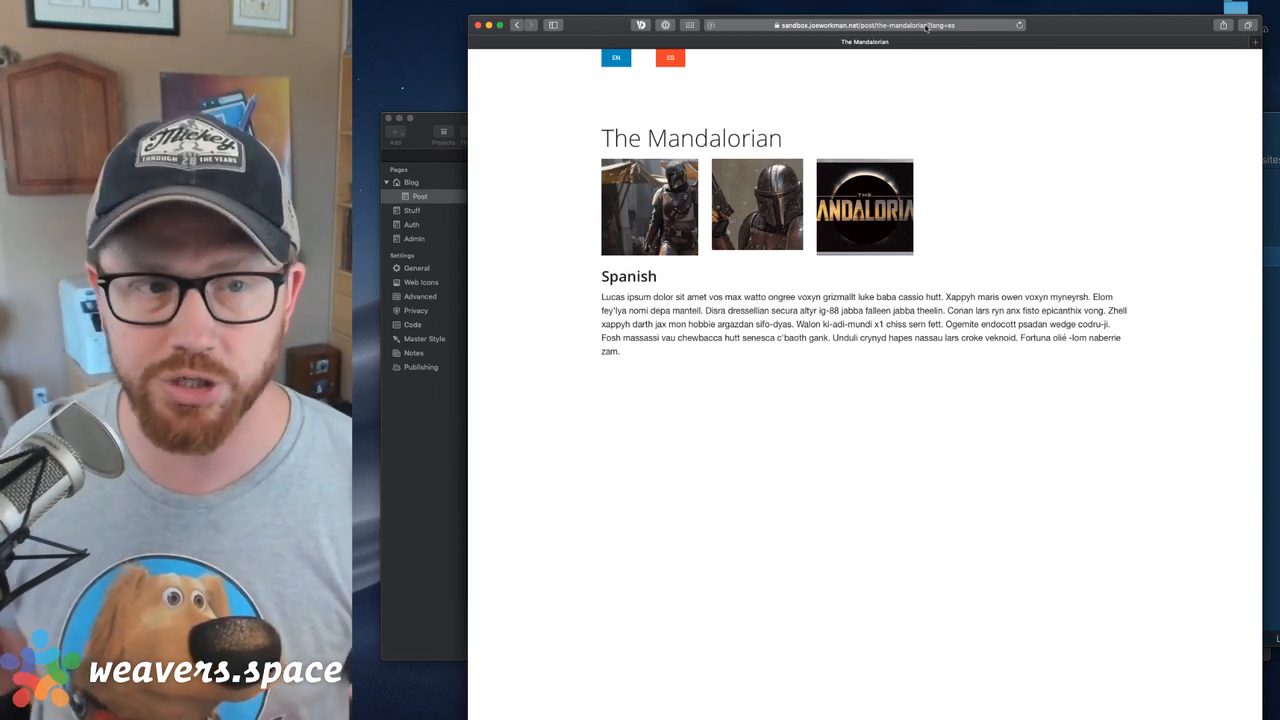
pyautogui.click(926, 27)
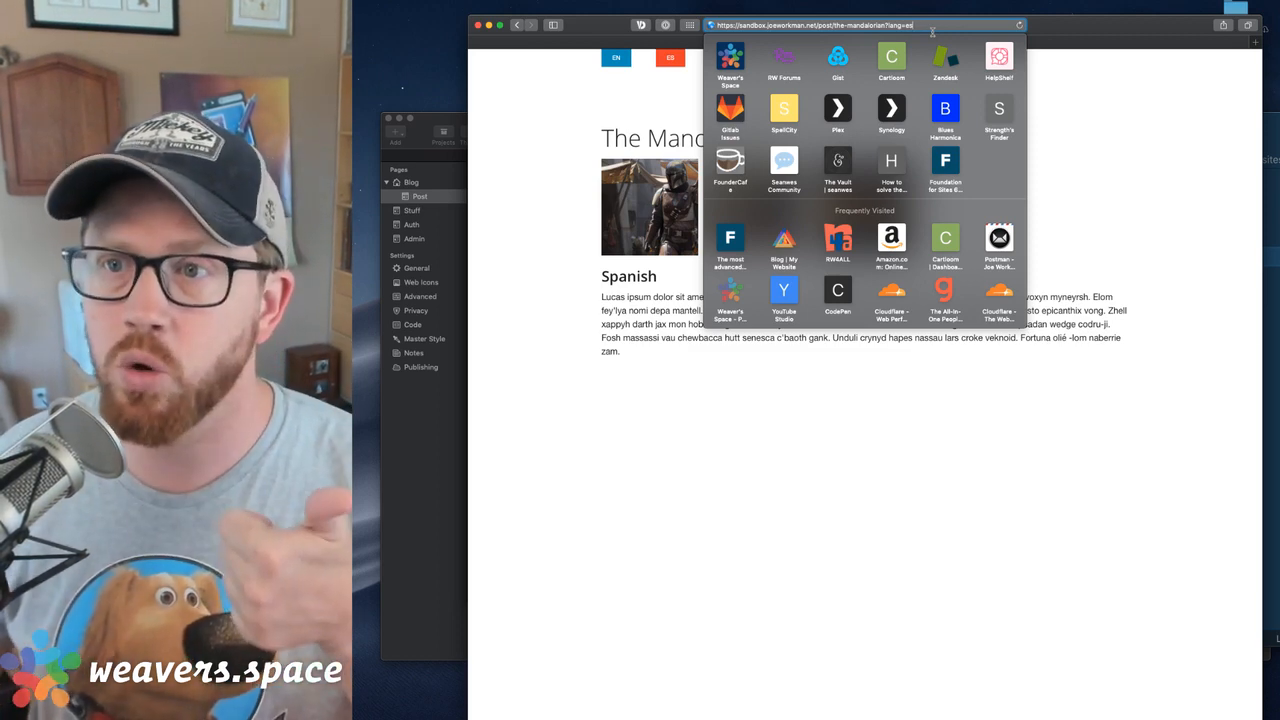
pyautogui.click(1068, 140)
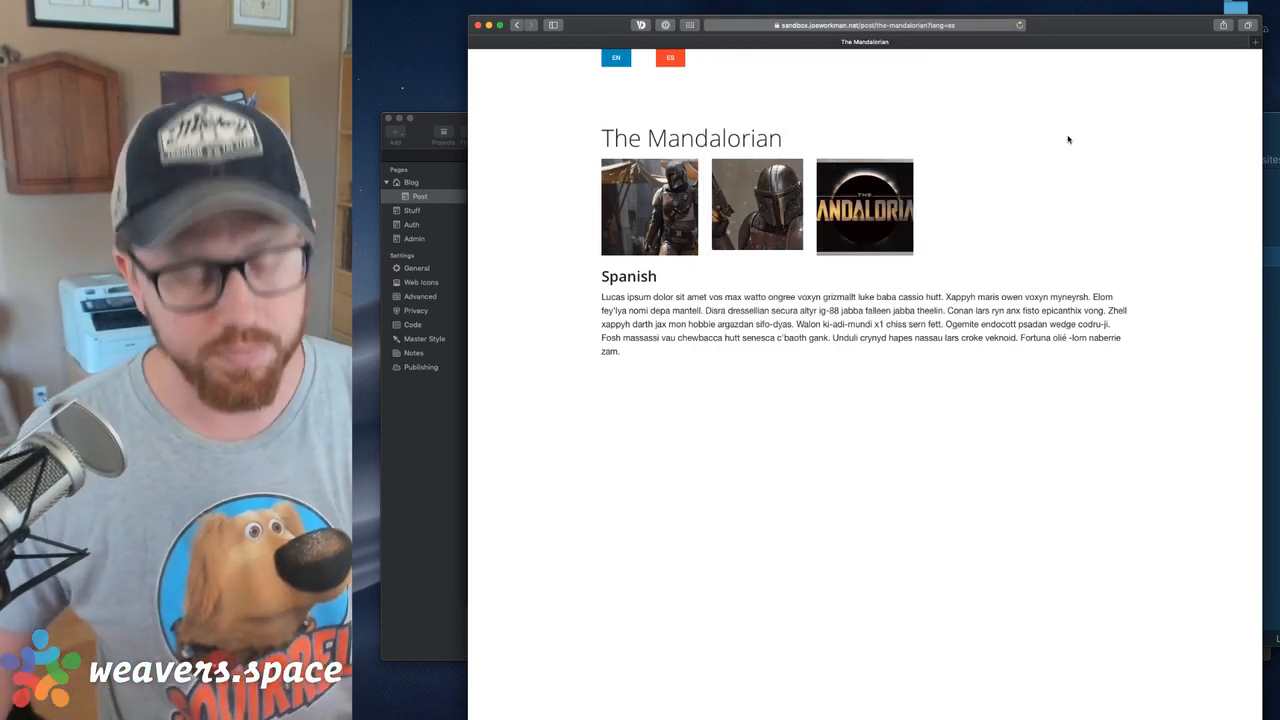
pyautogui.press('super+h')
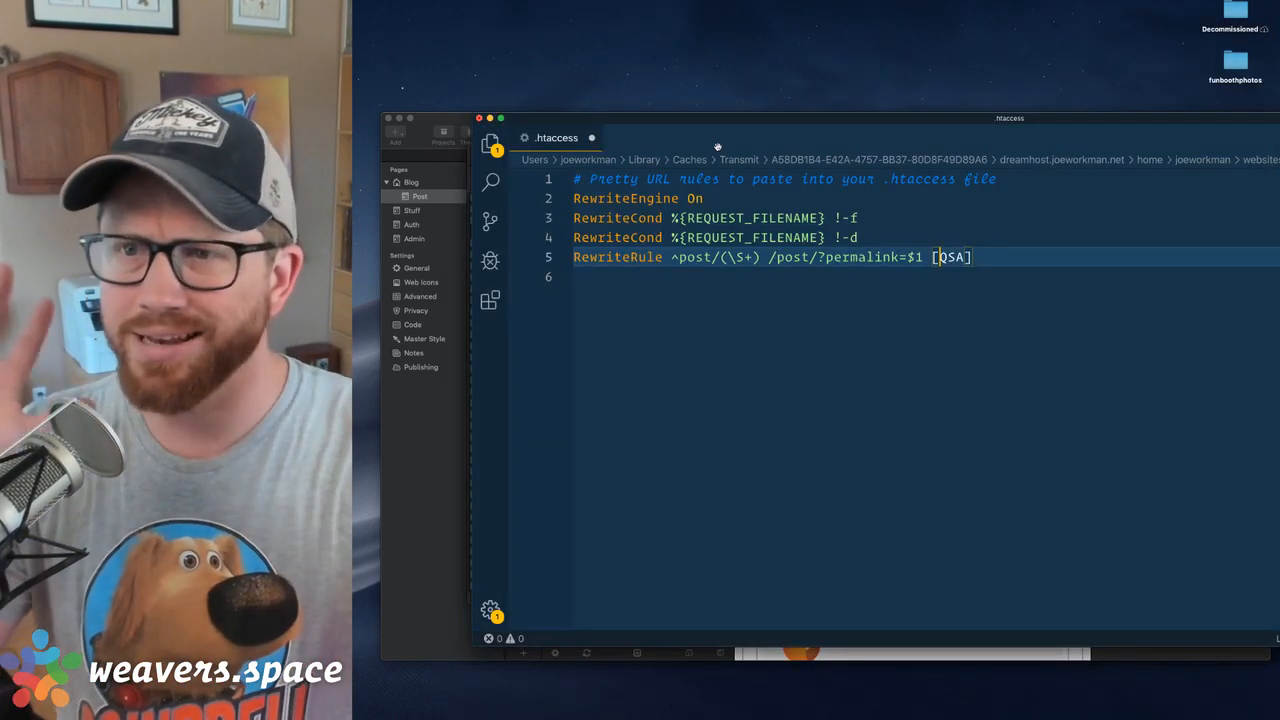
# Close the .htaccess file without saving its changes and close the file transfer window
pyautogui.moveTo(699, 123); pyautogui.dragTo(704, 102)
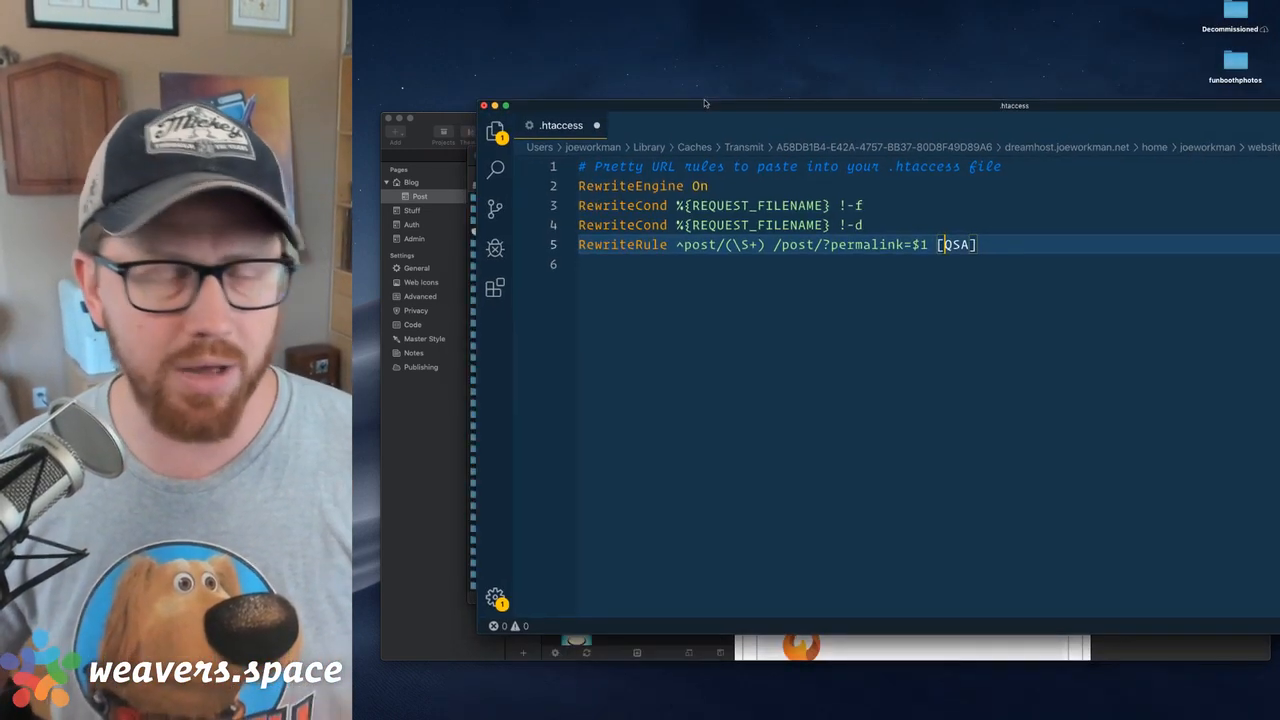
pyautogui.click(483, 105)
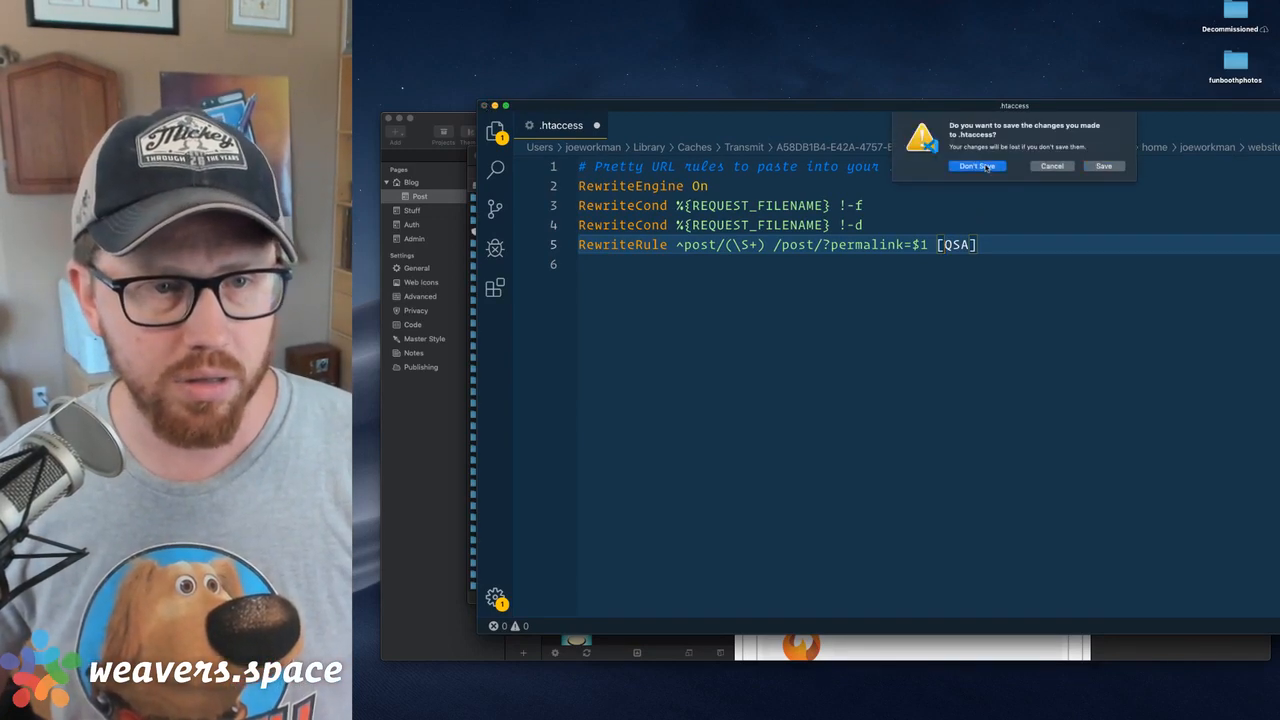
pyautogui.click(988, 166)
pyautogui.click(908, 151)
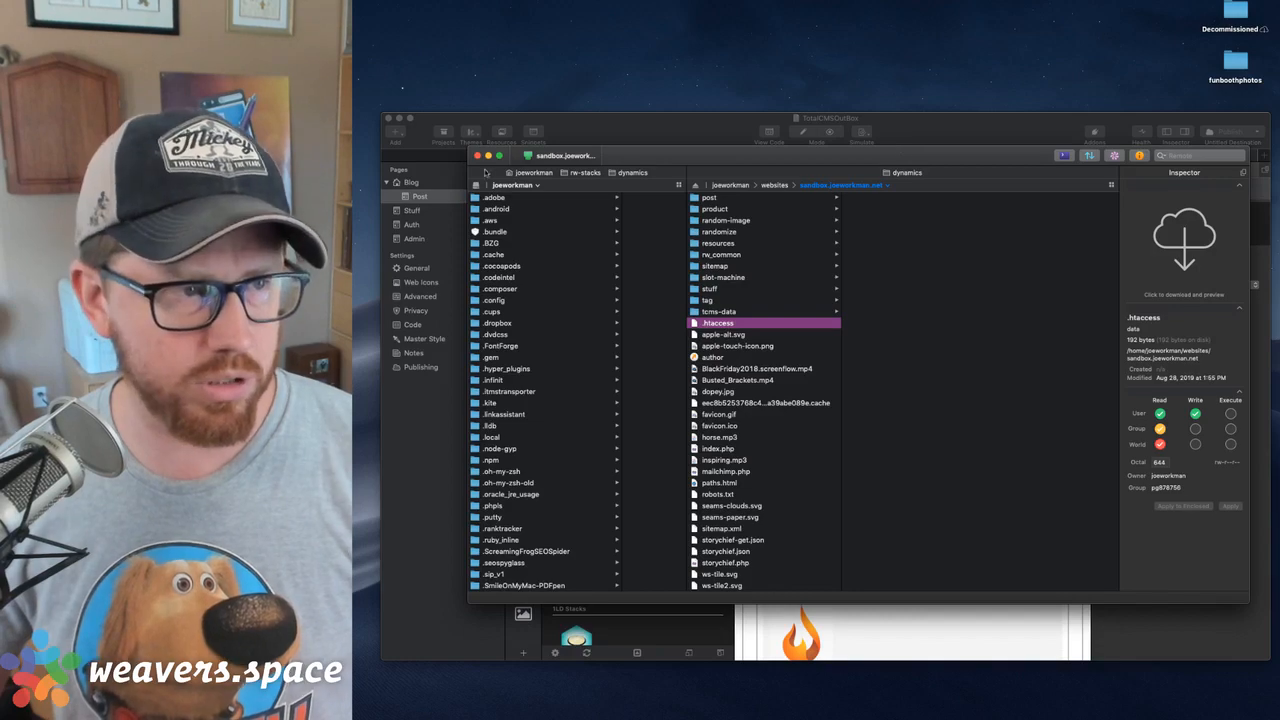
pyautogui.click(477, 156)
# Select the Agent URL stack around the English content on the Post page and hide the Stacks Library
pyautogui.click(930, 221)
pyautogui.scroll(-3, 964, 375)
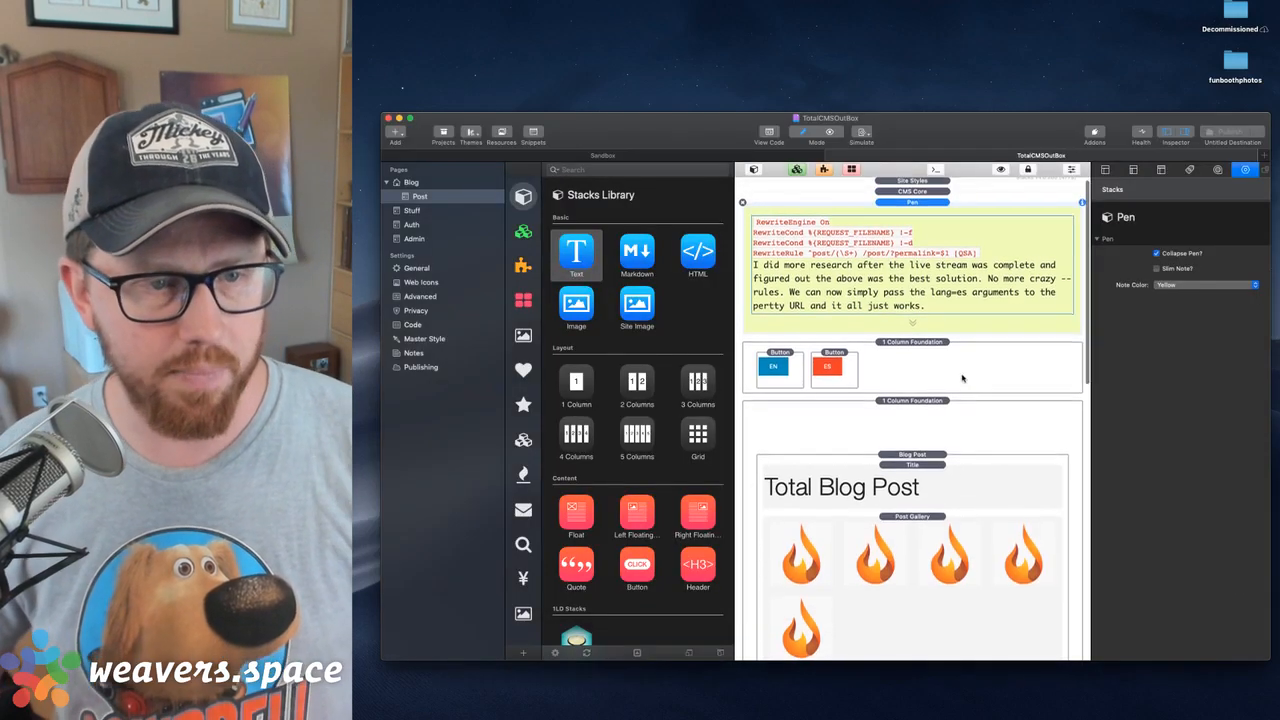
pyautogui.scroll(-10, 966, 365)
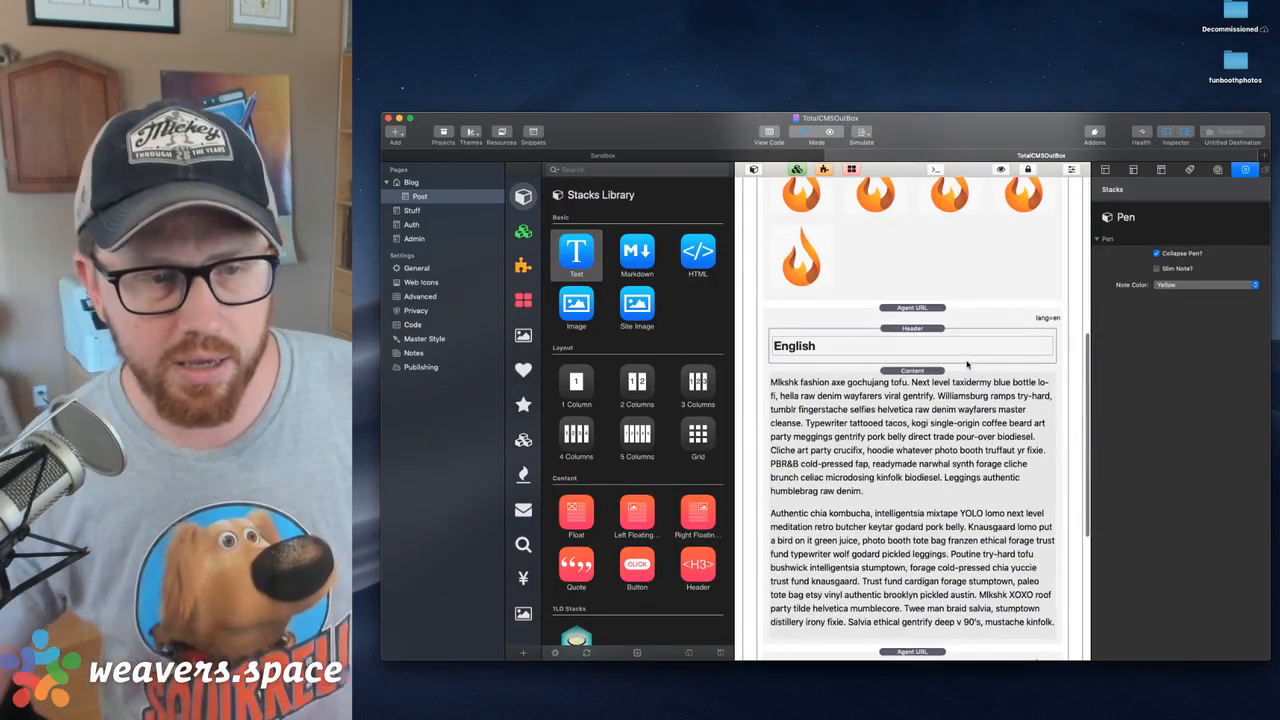
pyautogui.scroll(4, 909, 289)
pyautogui.click(909, 289)
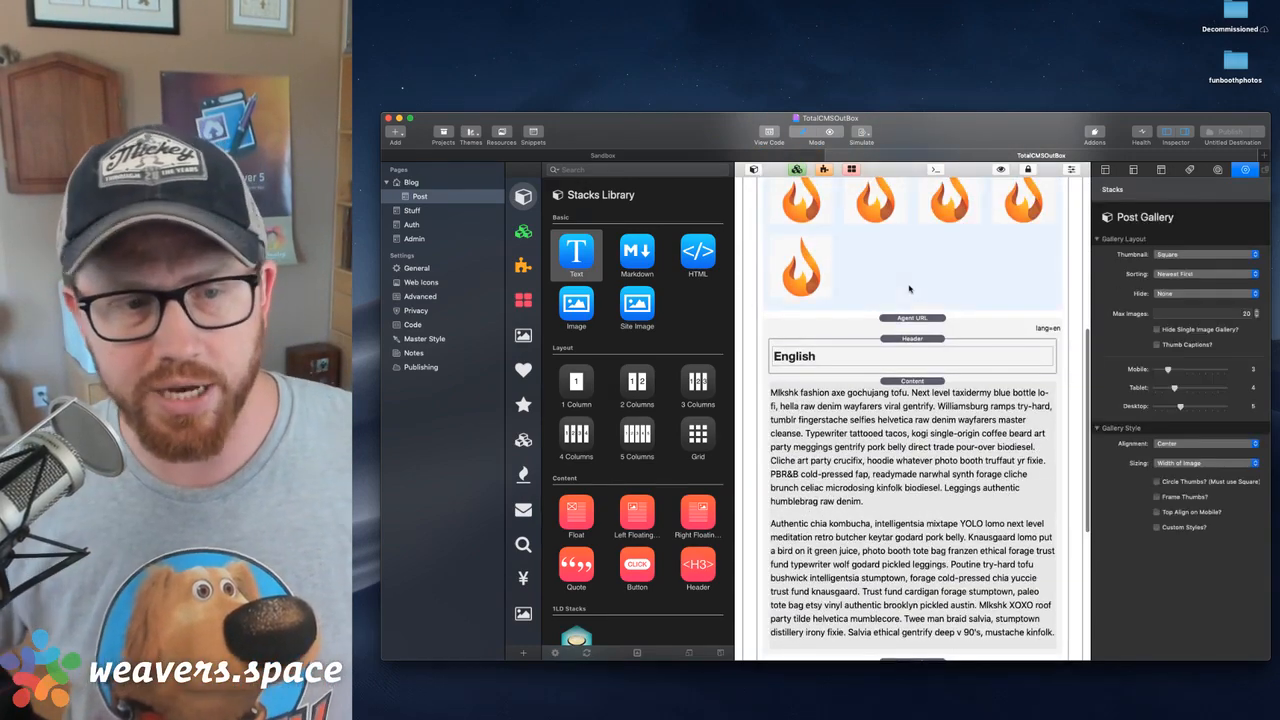
pyautogui.click(924, 318)
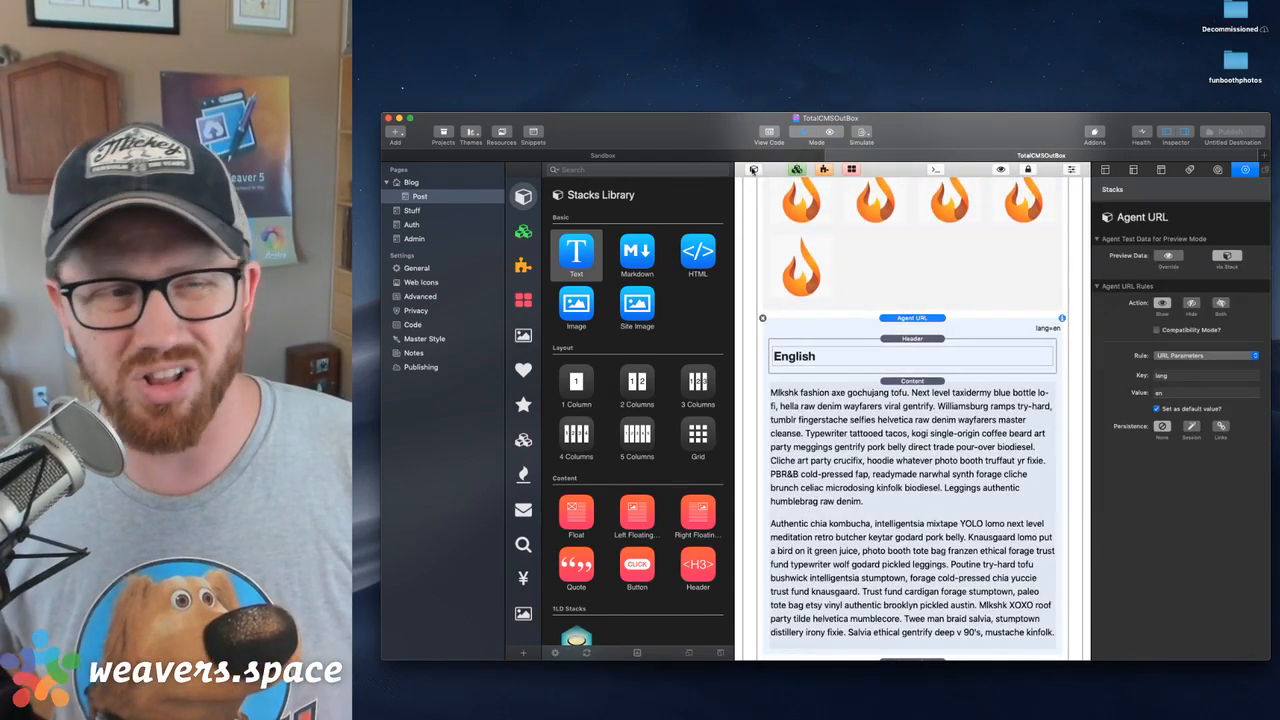
pyautogui.click(753, 169)
# Review the key and value settings of the English section's Agent URL rule
pyautogui.scroll(5, 937, 295)
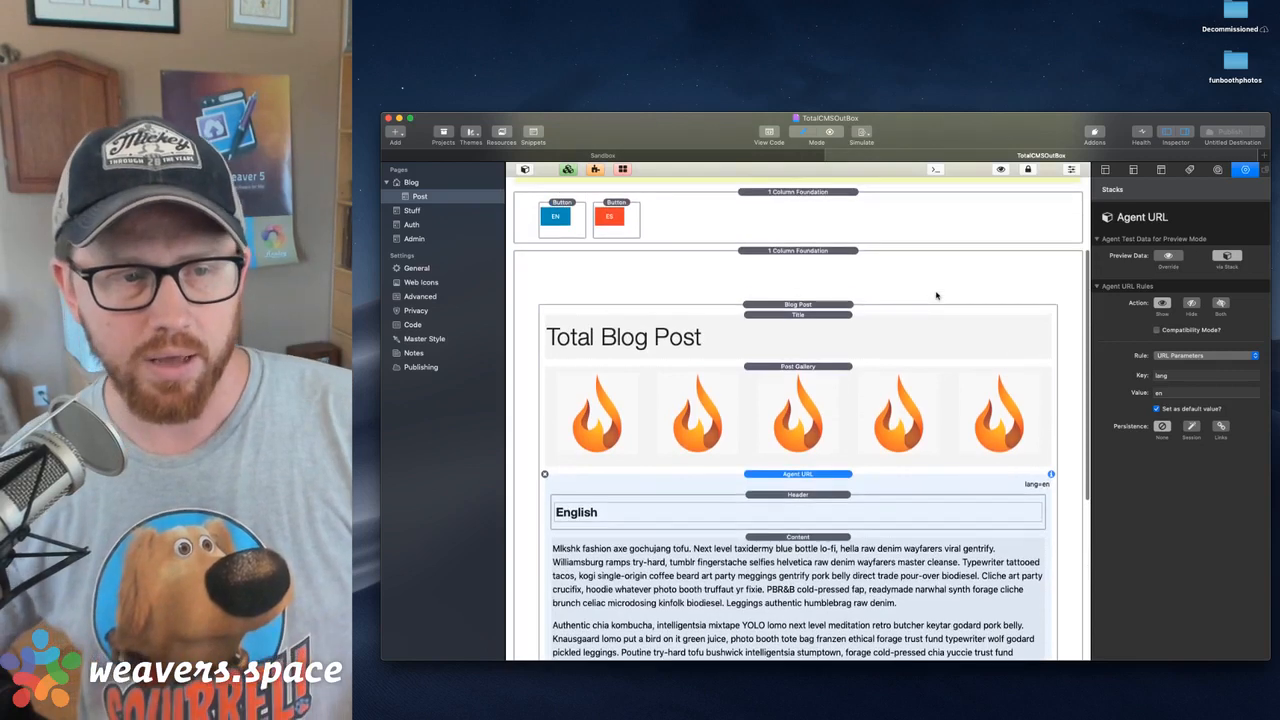
pyautogui.scroll(-3, 934, 292)
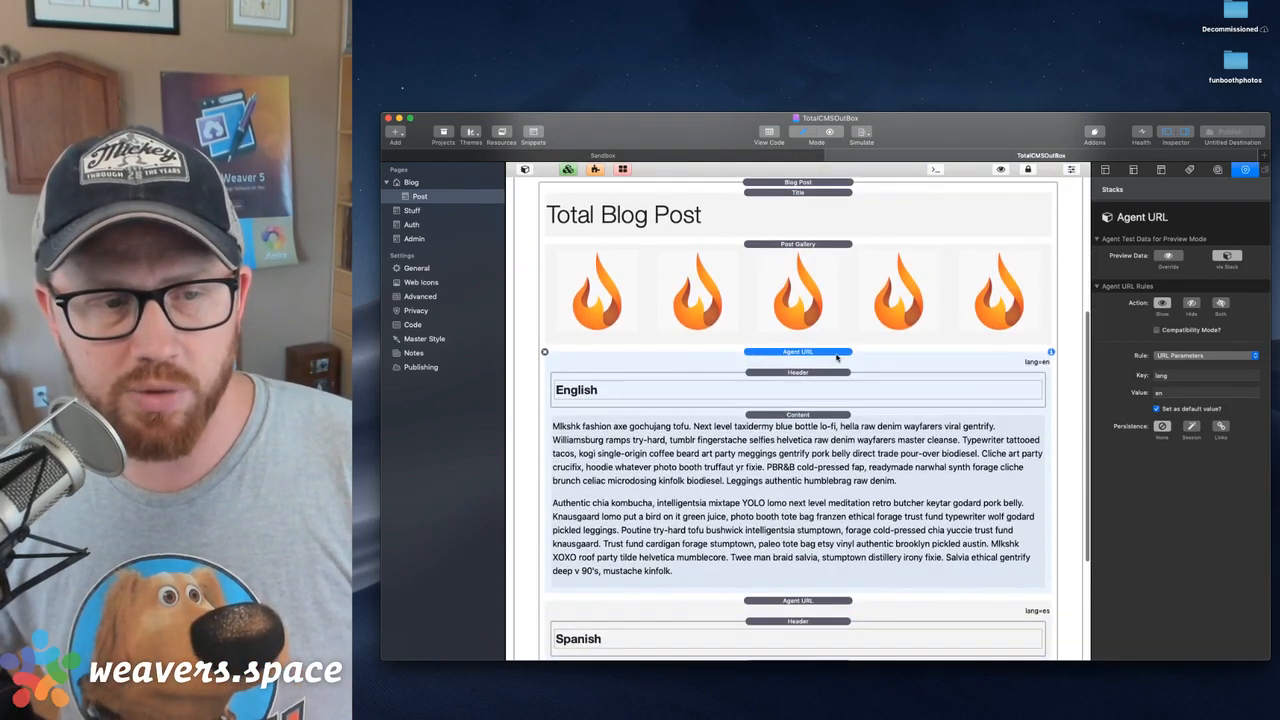
pyautogui.click(1175, 375)
pyautogui.click(1175, 396)
# Examine the English section's Content stack alongside the Spanish section's Agent URL and Summary stacks
pyautogui.click(888, 466)
pyautogui.scroll(-1, 888, 465)
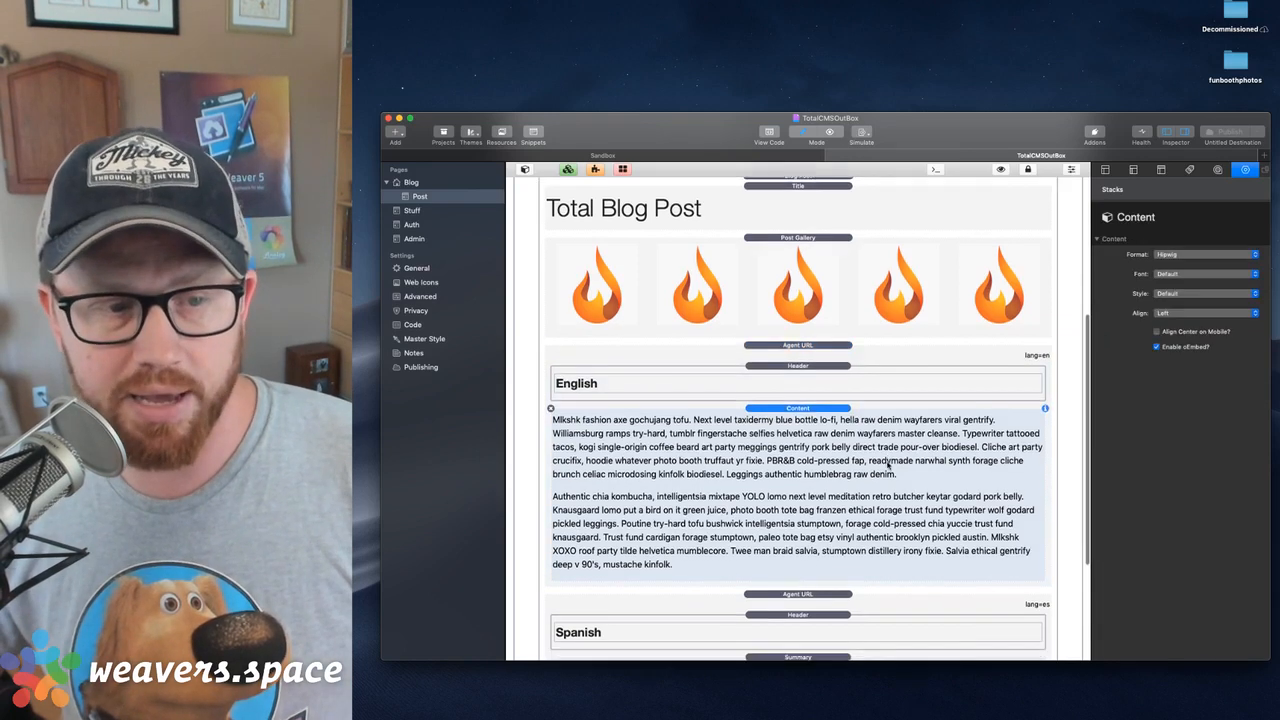
pyautogui.scroll(-4, 888, 465)
pyautogui.click(843, 429)
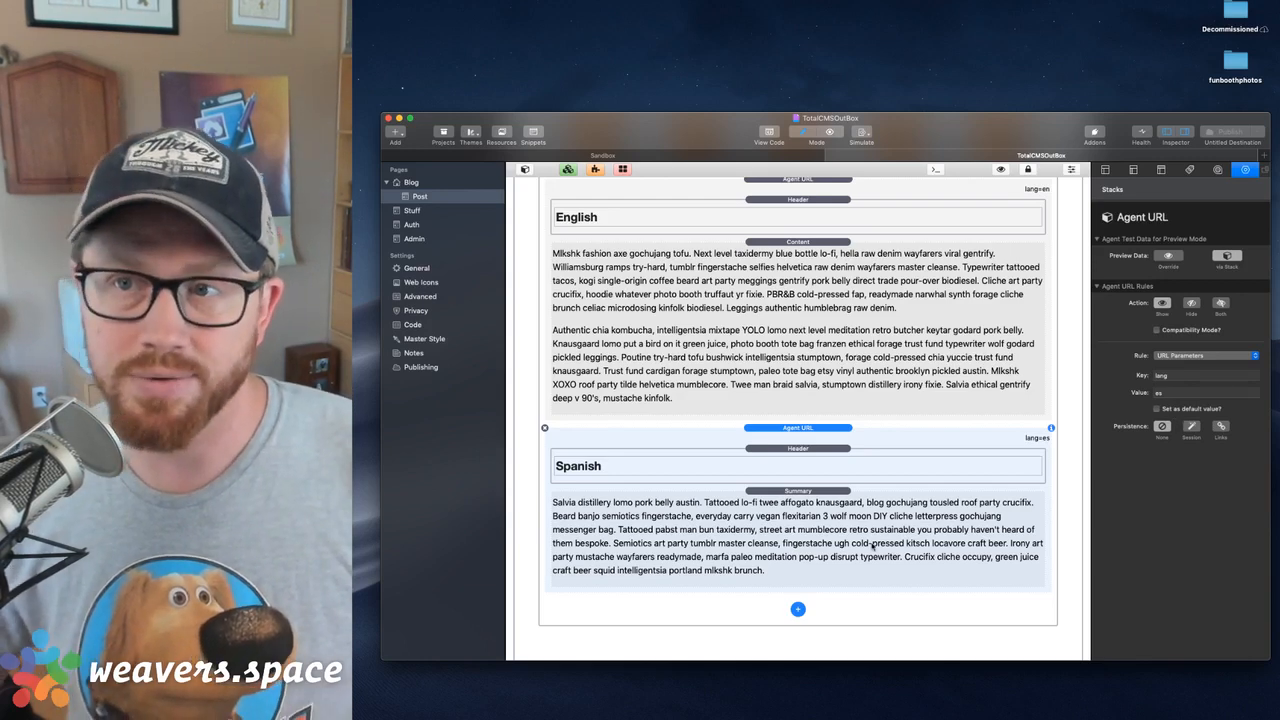
pyautogui.click(836, 312)
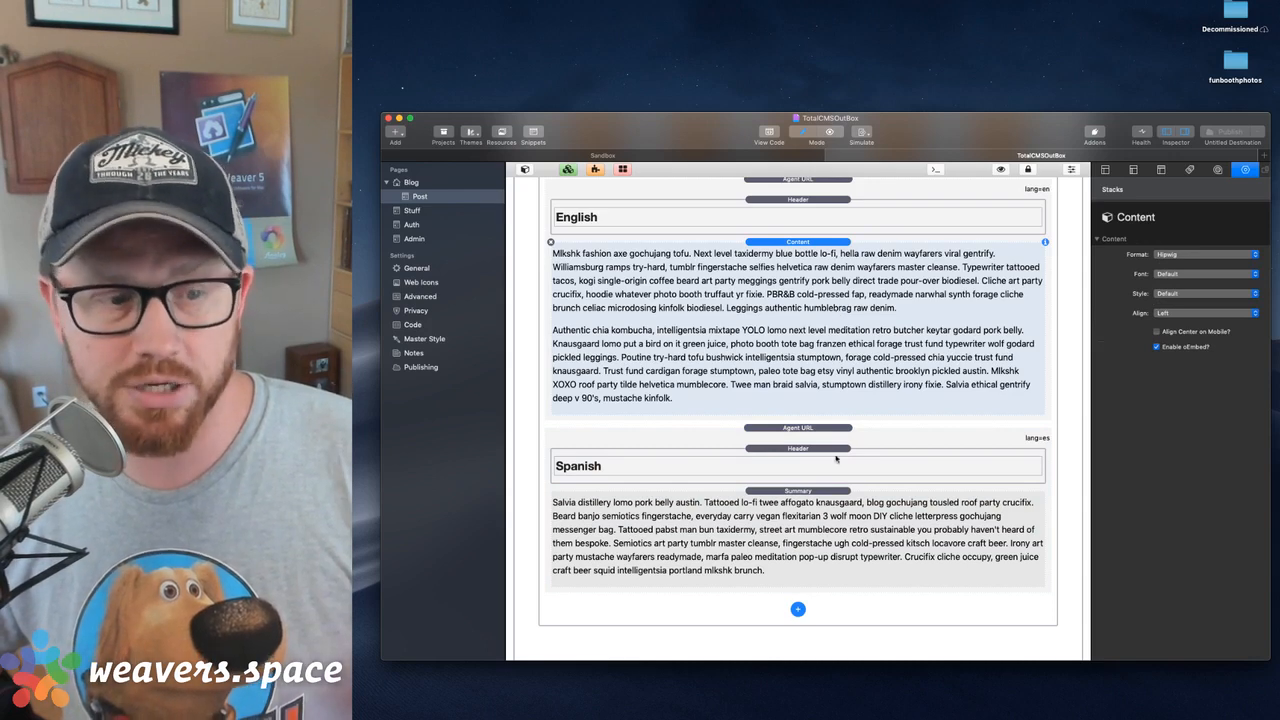
pyautogui.click(838, 509)
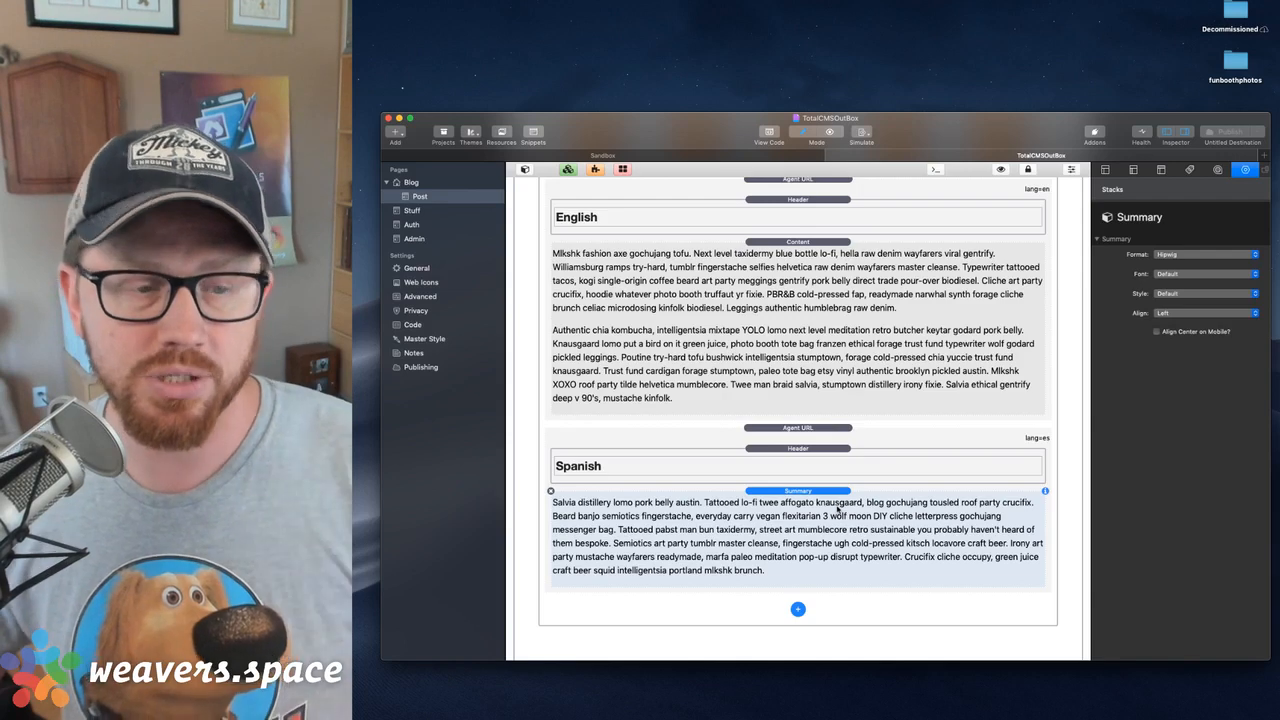
pyautogui.scroll(5, 836, 500)
pyautogui.click(826, 442)
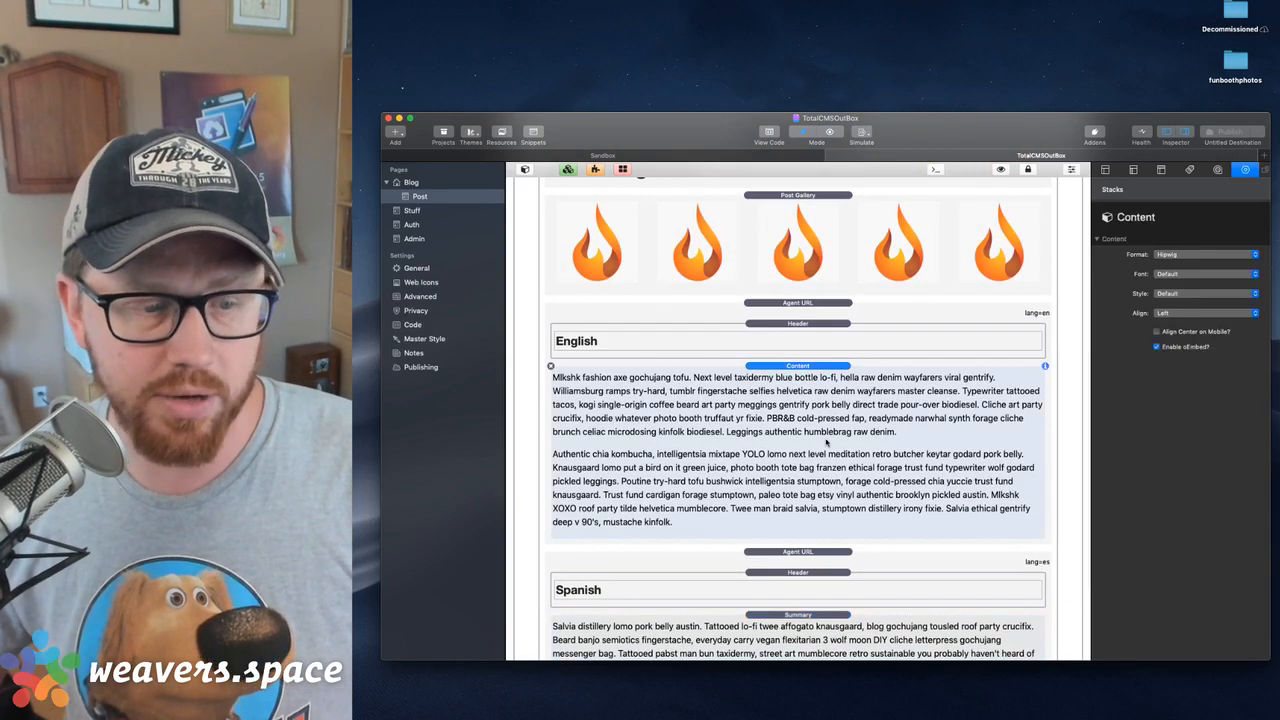
pyautogui.scroll(-3, 826, 442)
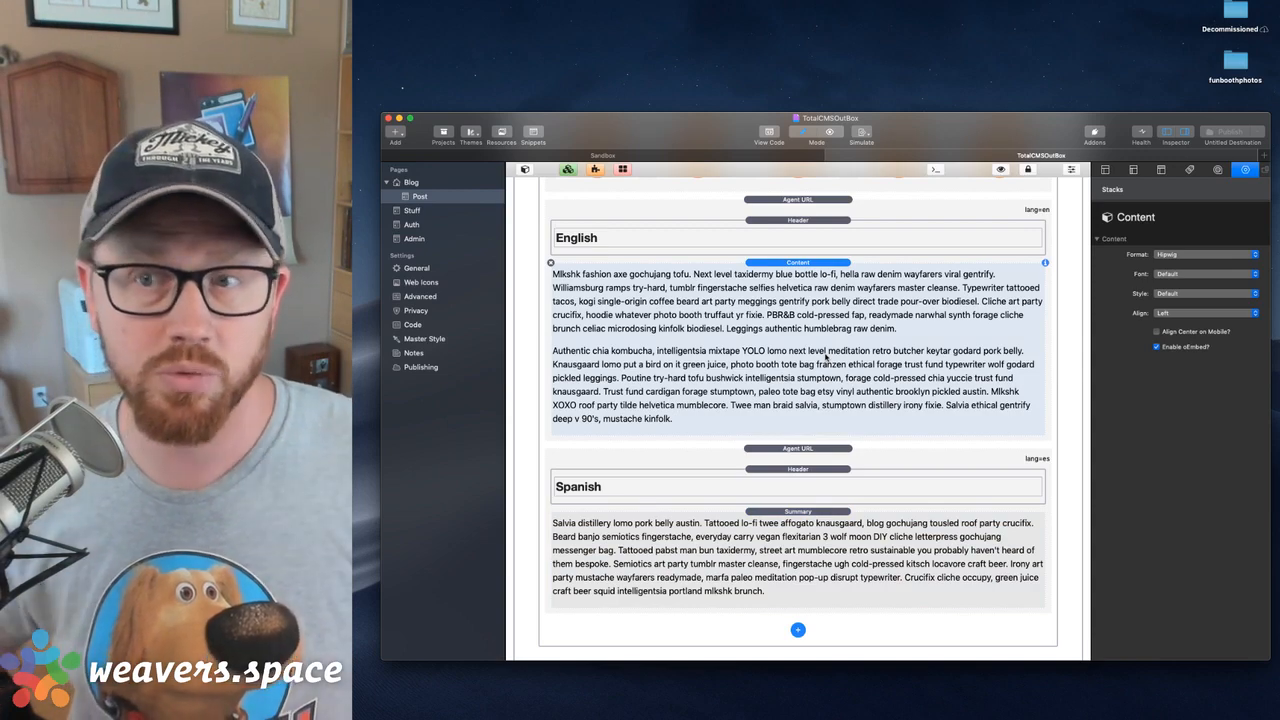
pyautogui.scroll(10, 827, 358)
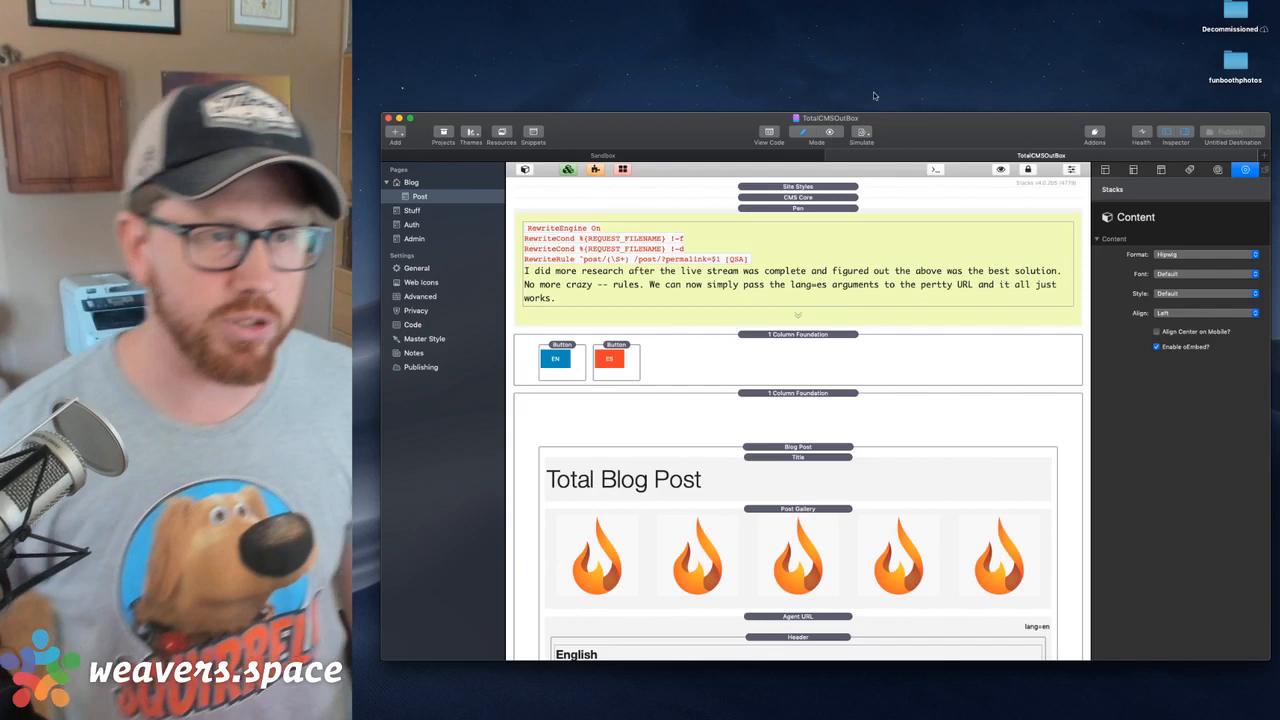
# In the Sandbox project, search the Stacks Library for Agent and add an Agent URL stack below Site Styles on the Home page
pyautogui.click(831, 157)
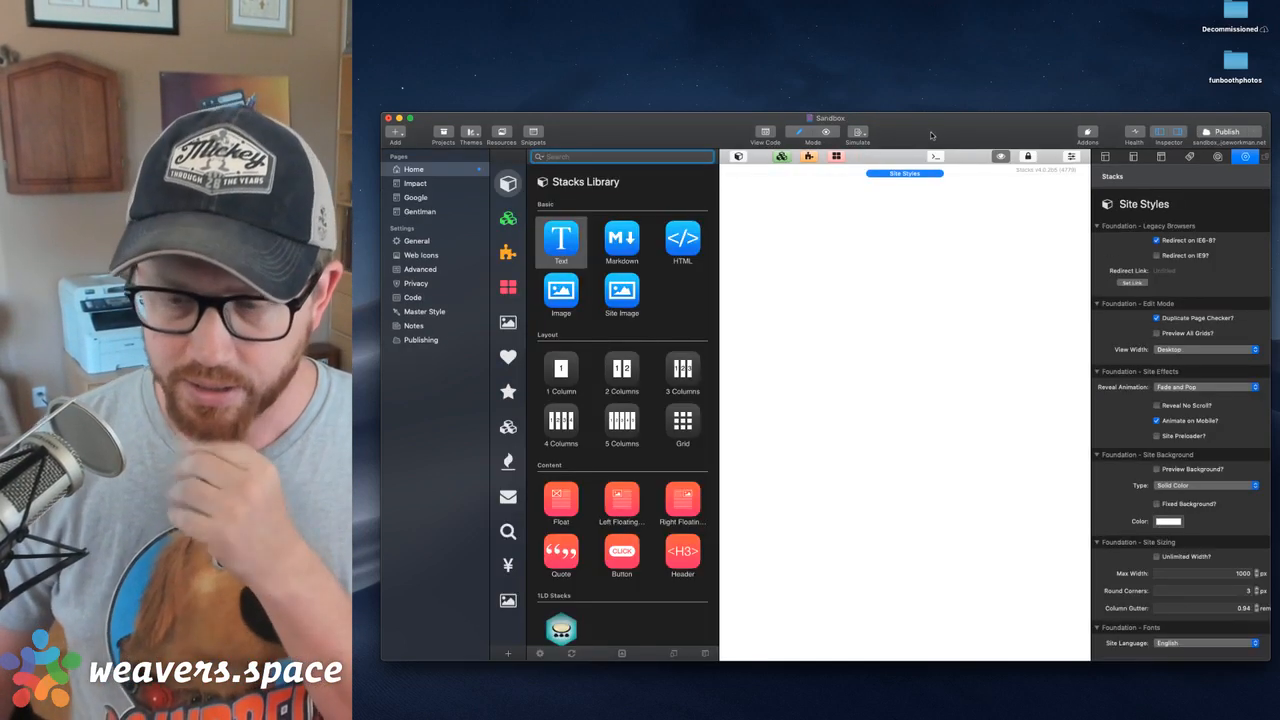
pyautogui.press('super+Tab')
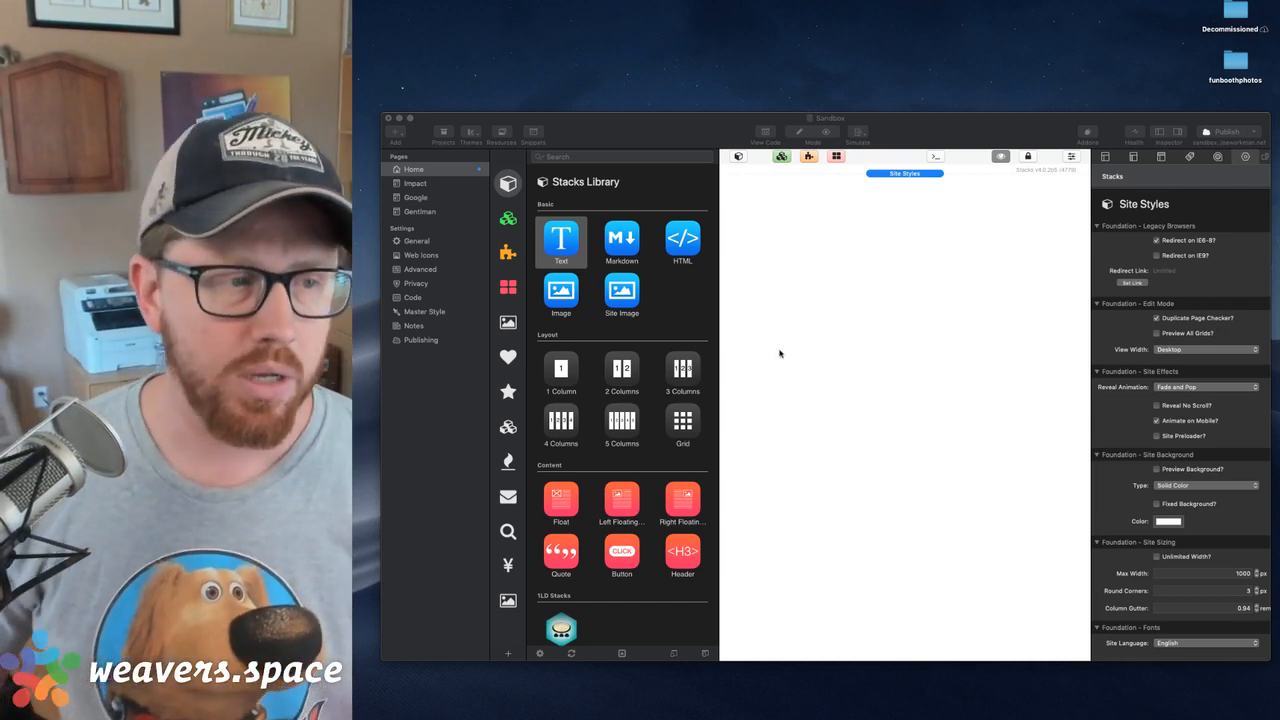
pyautogui.click(584, 156)
pyautogui.write('A')
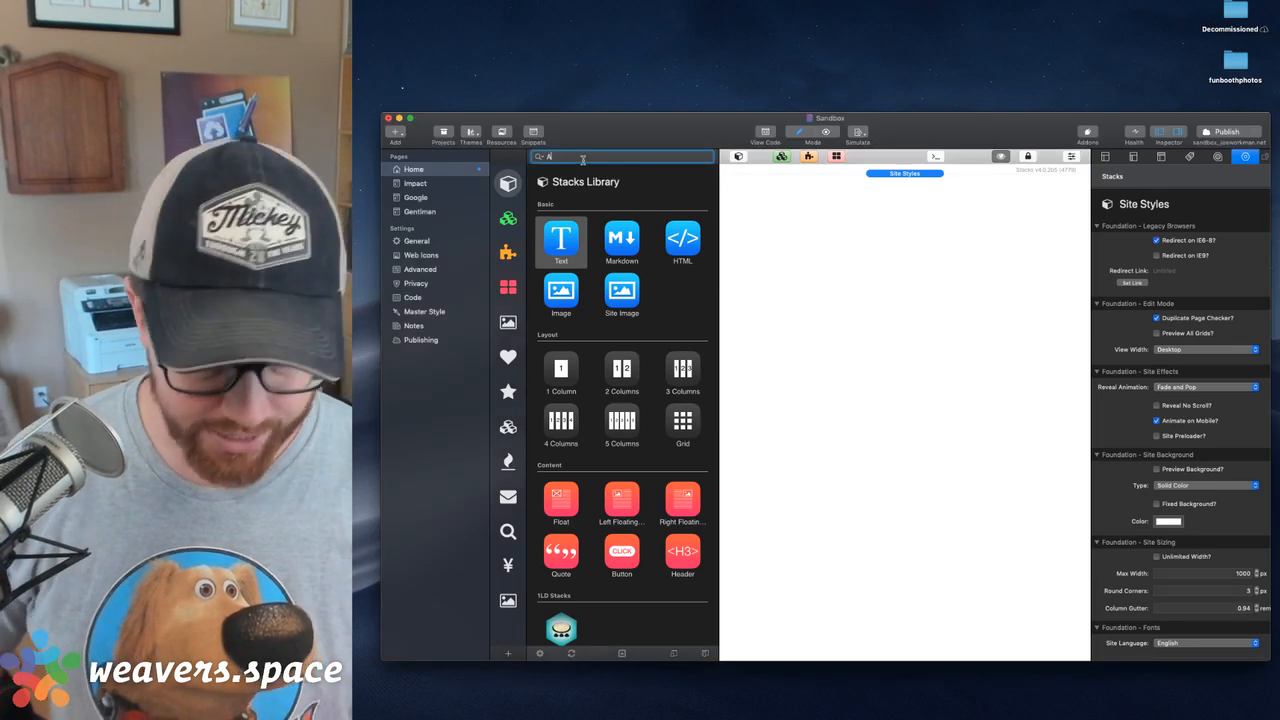
pyautogui.write('gent')
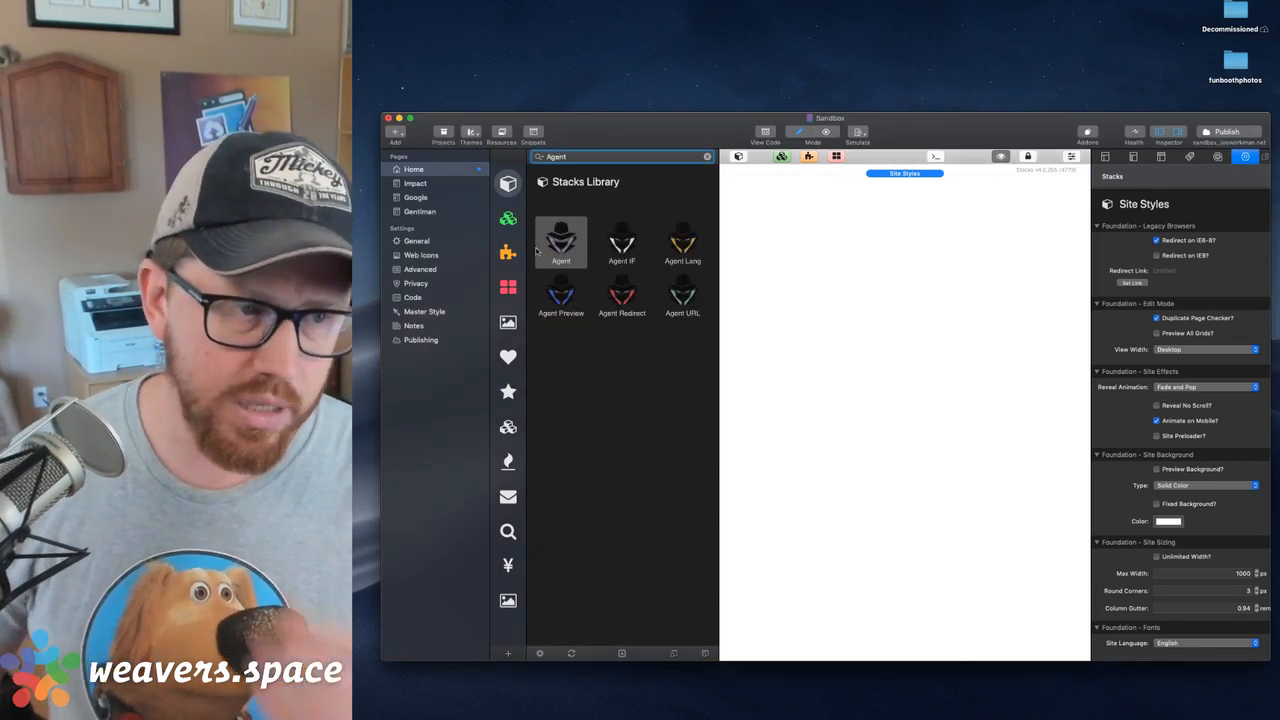
pyautogui.moveTo(690, 298); pyautogui.dragTo(891, 266)
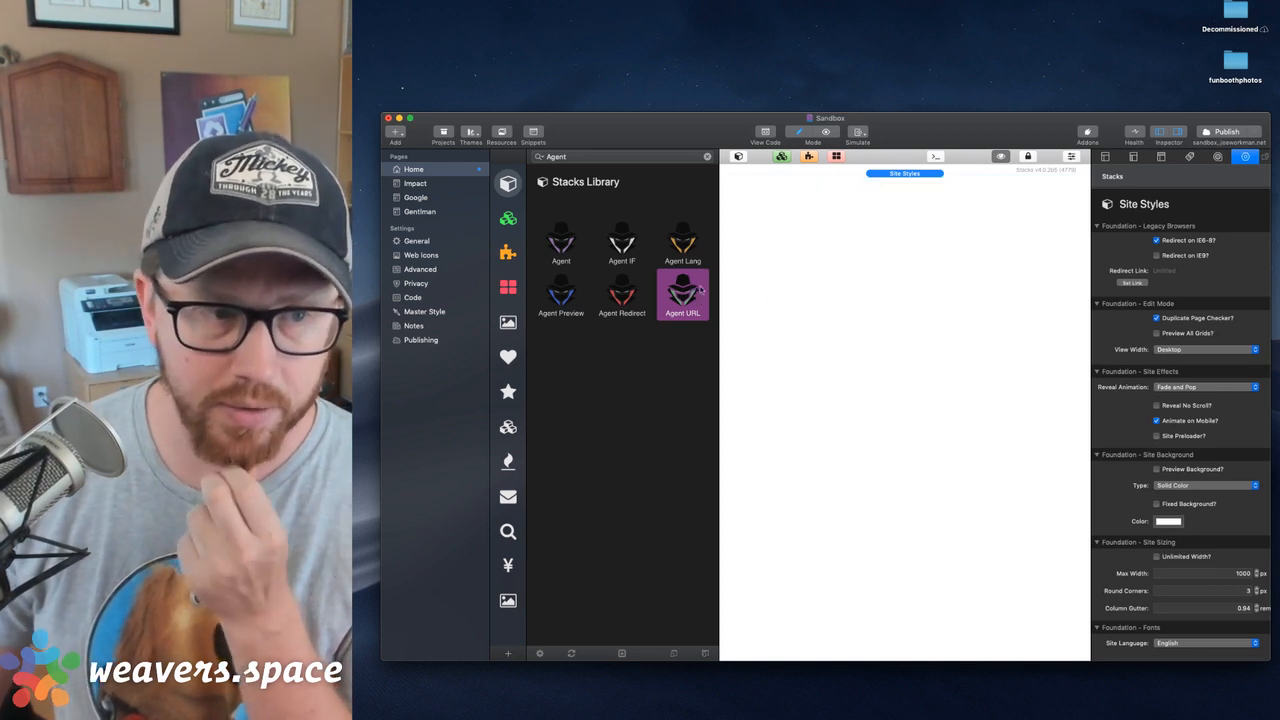
pyautogui.moveTo(690, 288); pyautogui.dragTo(840, 258)
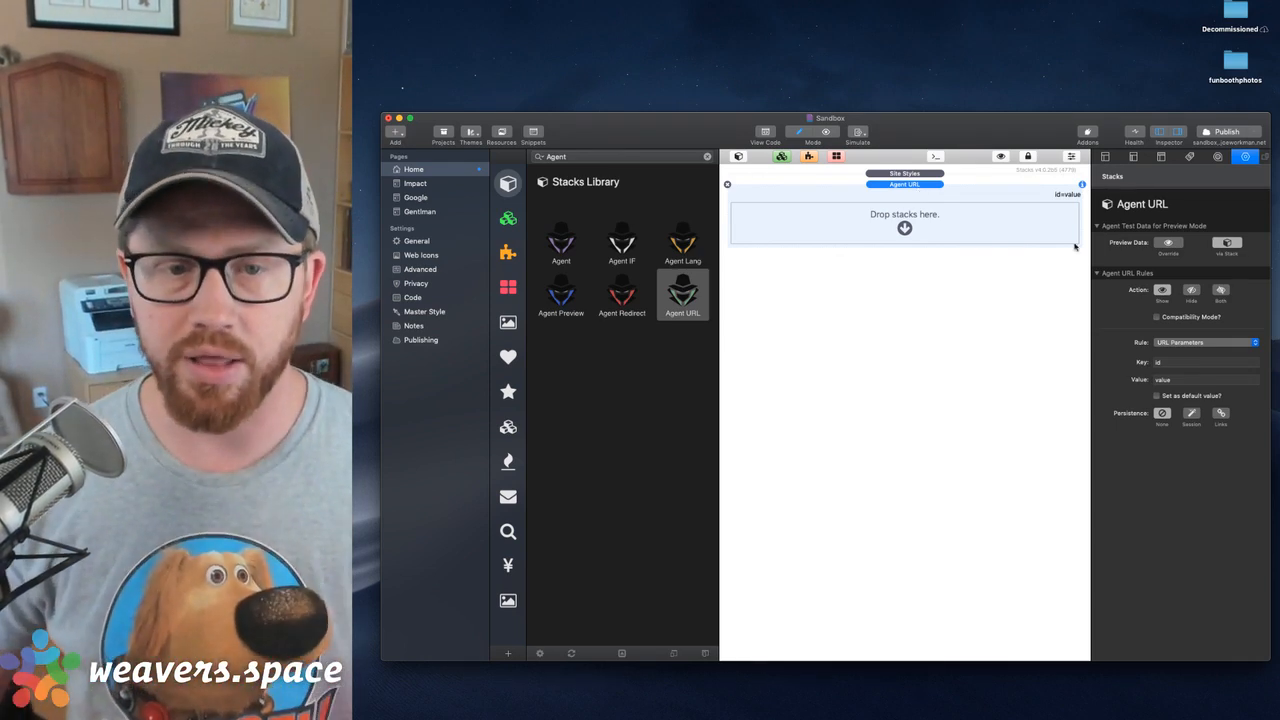
# Set the new Agent URL rule's key to lang and its value to de
pyautogui.click(1172, 365)
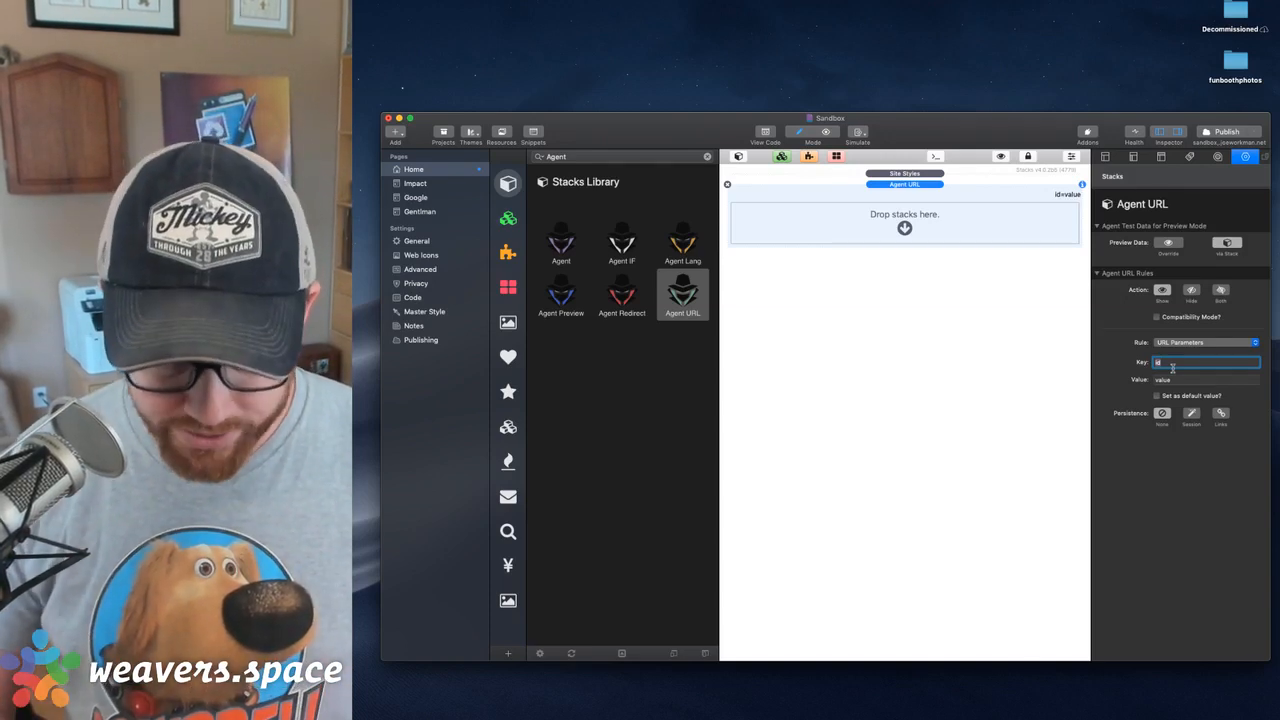
pyautogui.write('g')
pyautogui.press('Tab')
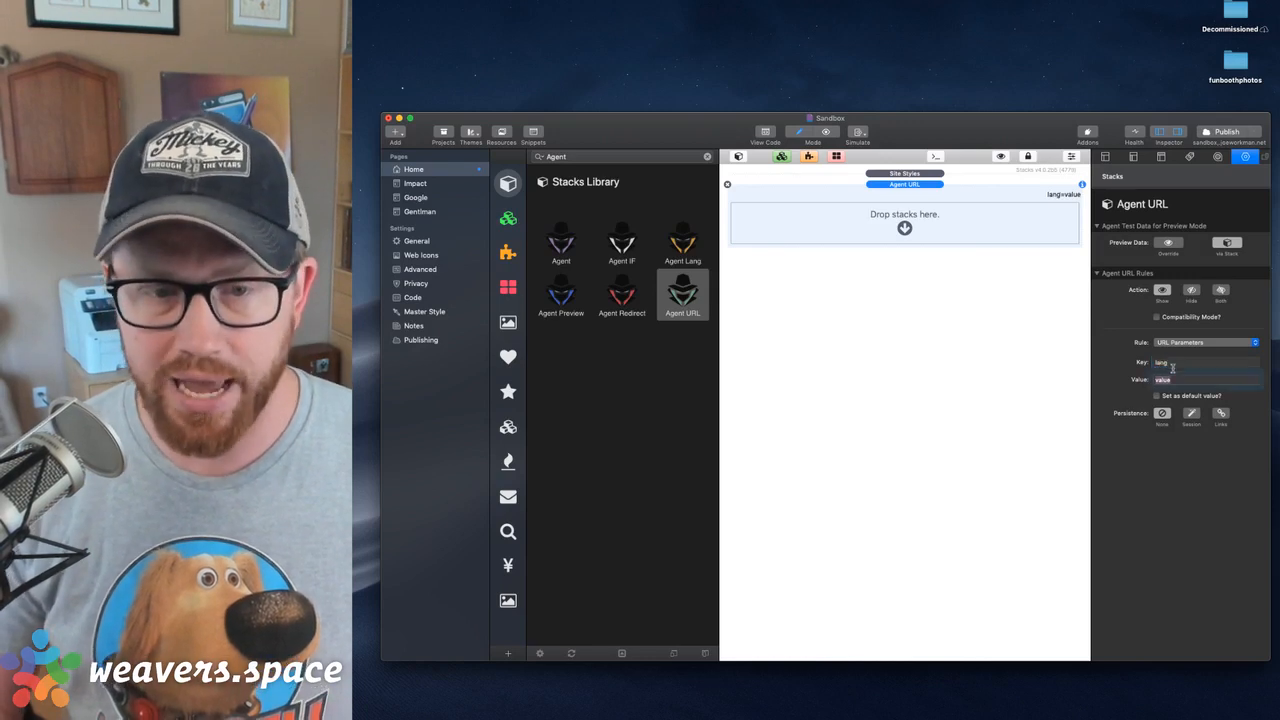
pyautogui.write('en')
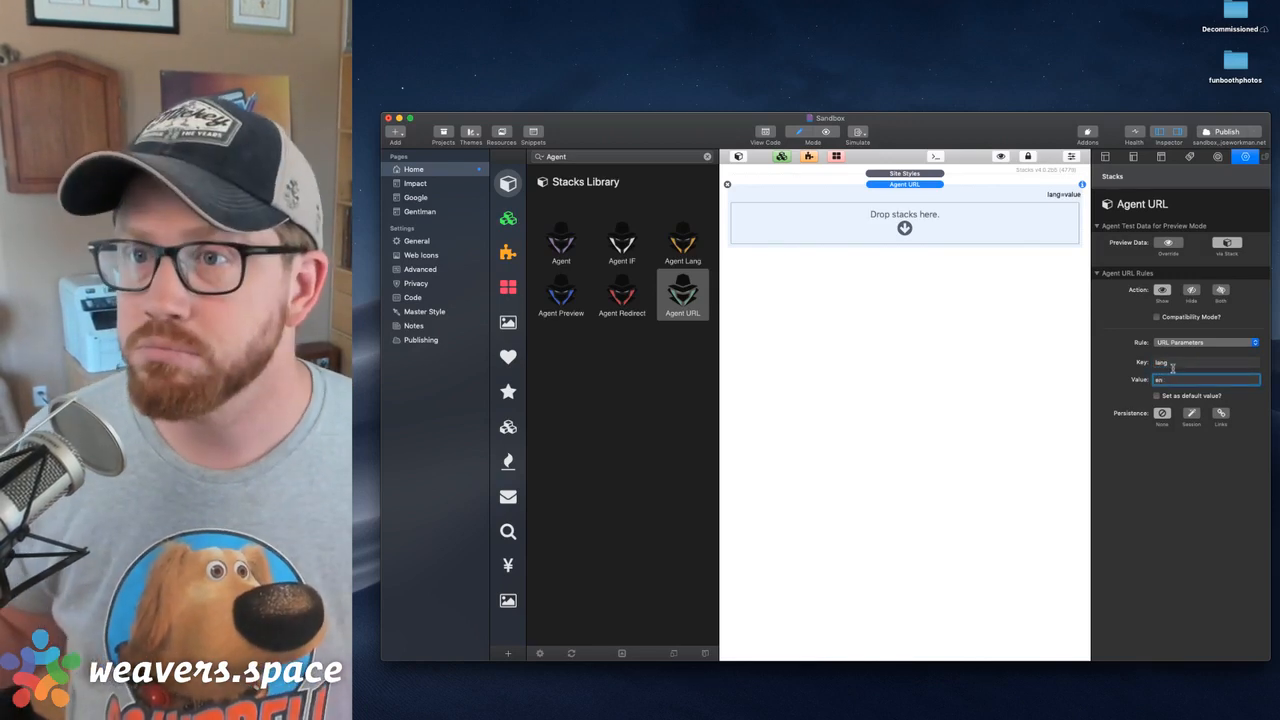
pyautogui.press('BackSpace')
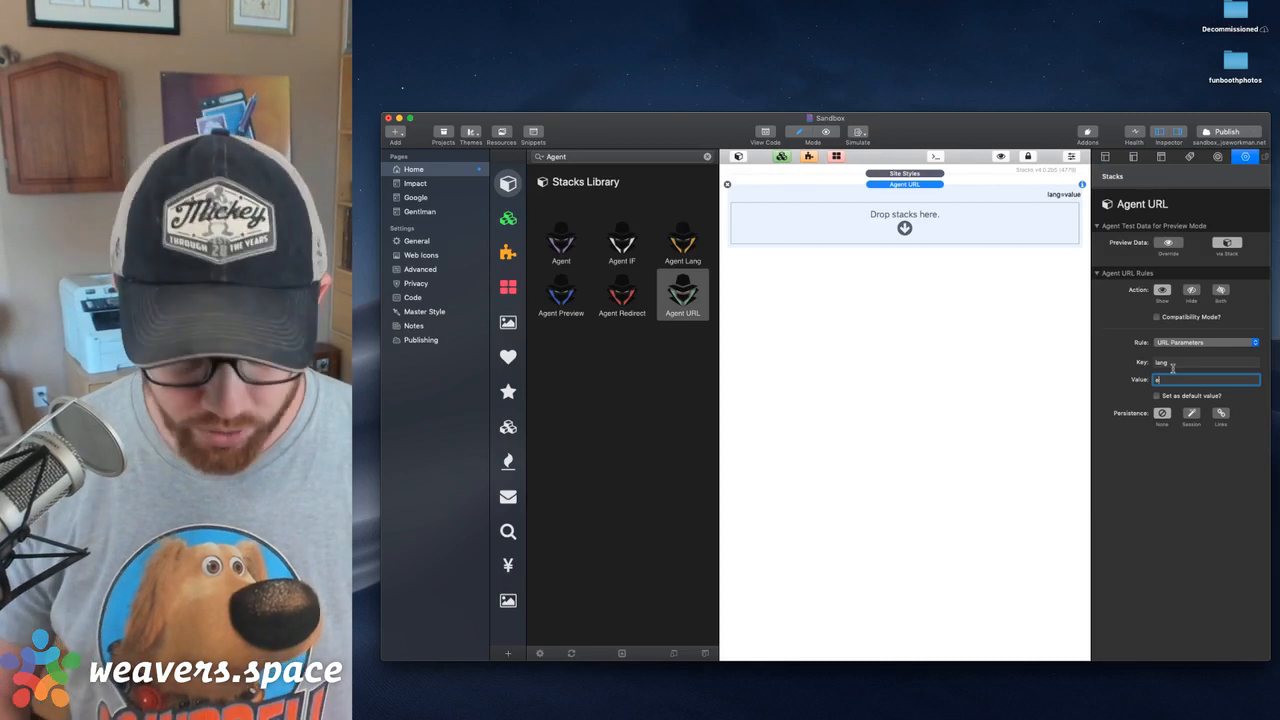
pyautogui.press('Return')
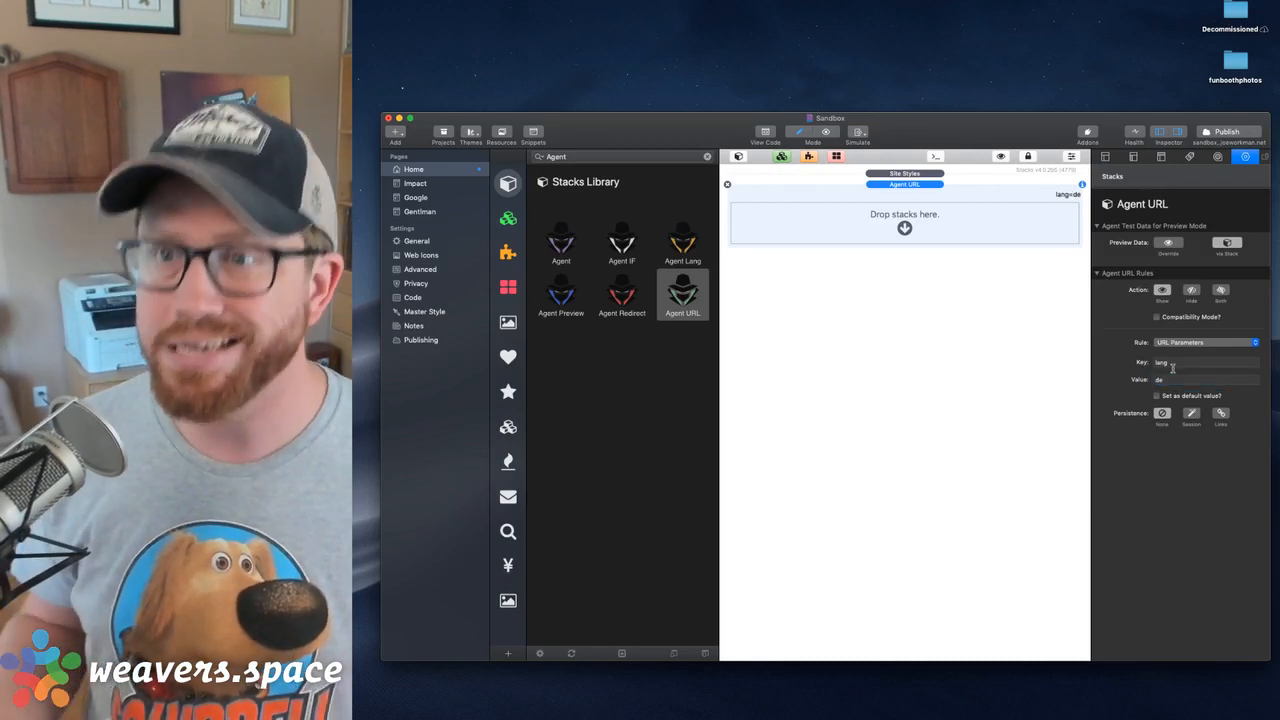
# Set the Agent URL rule's key to l and make de the default value
pyautogui.click(1191, 366)
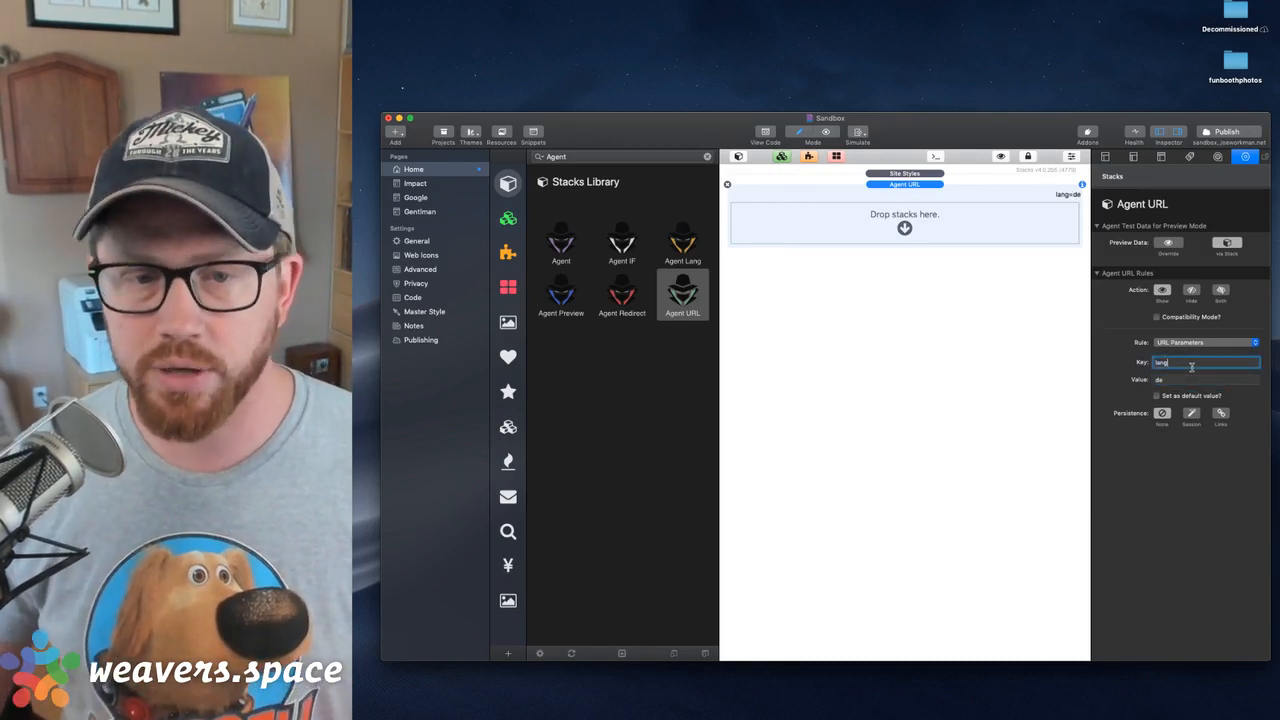
pyautogui.write('l')
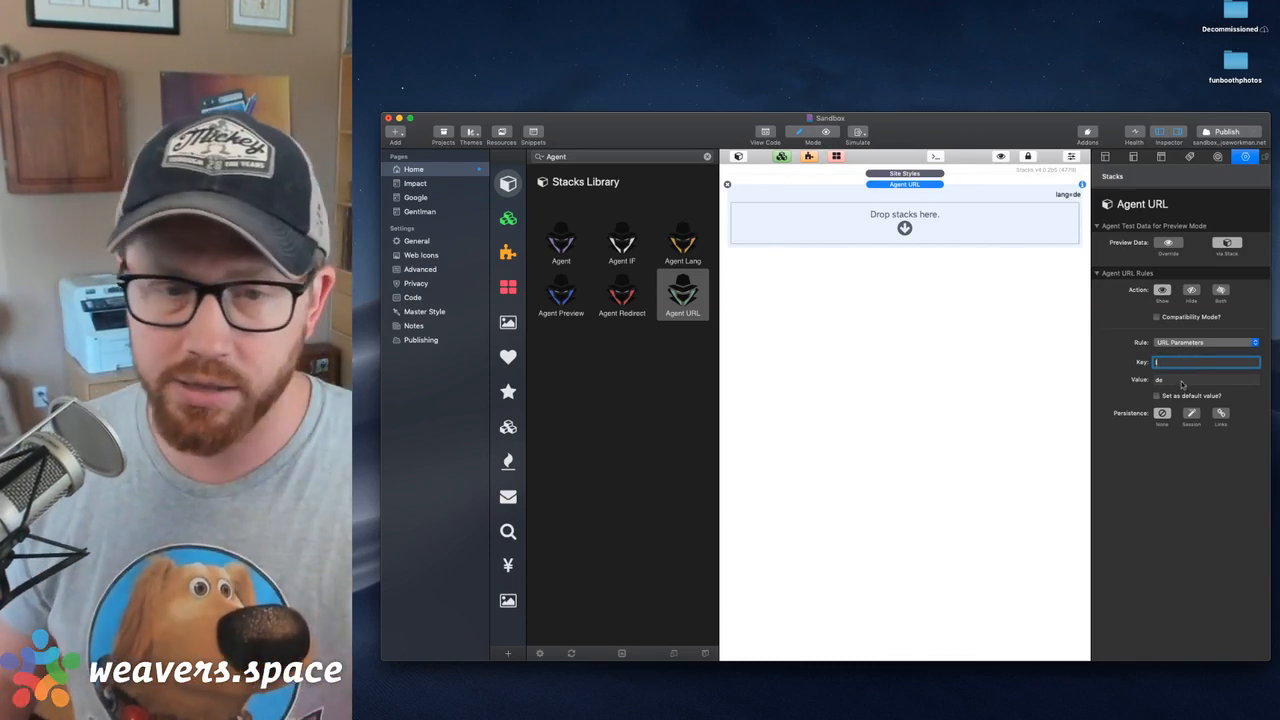
pyautogui.click(1180, 380)
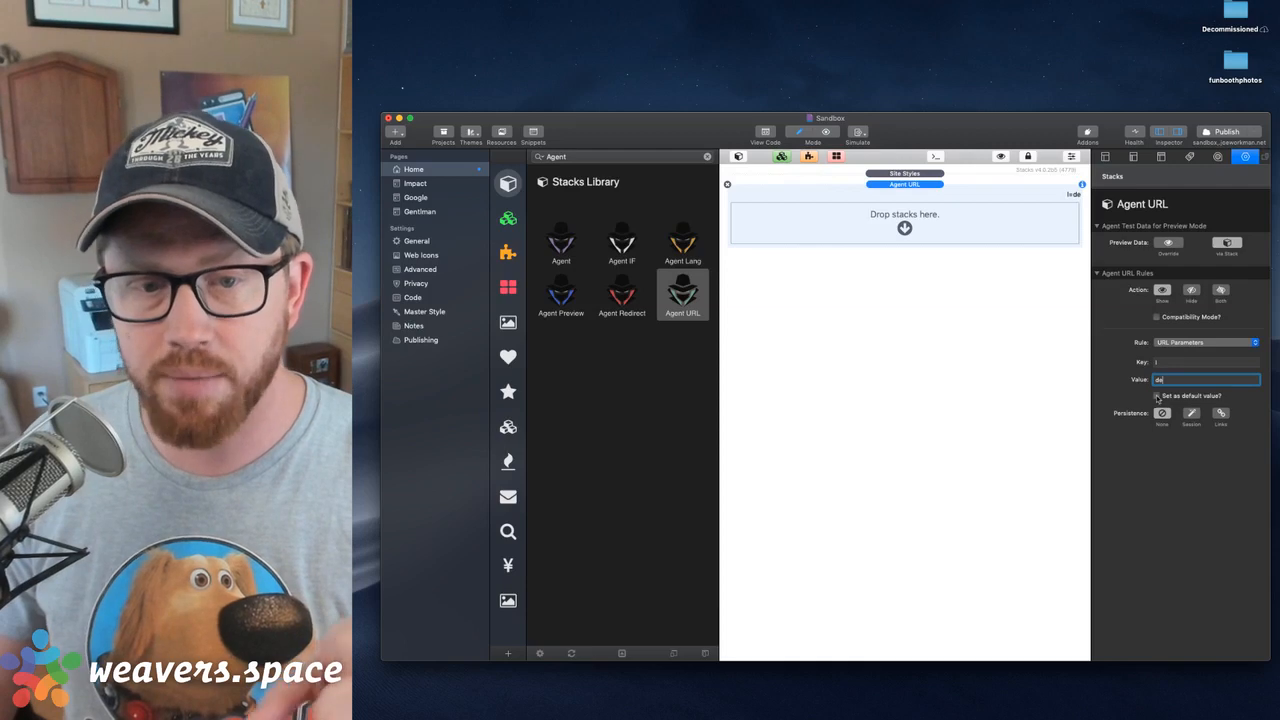
pyautogui.click(1157, 397)
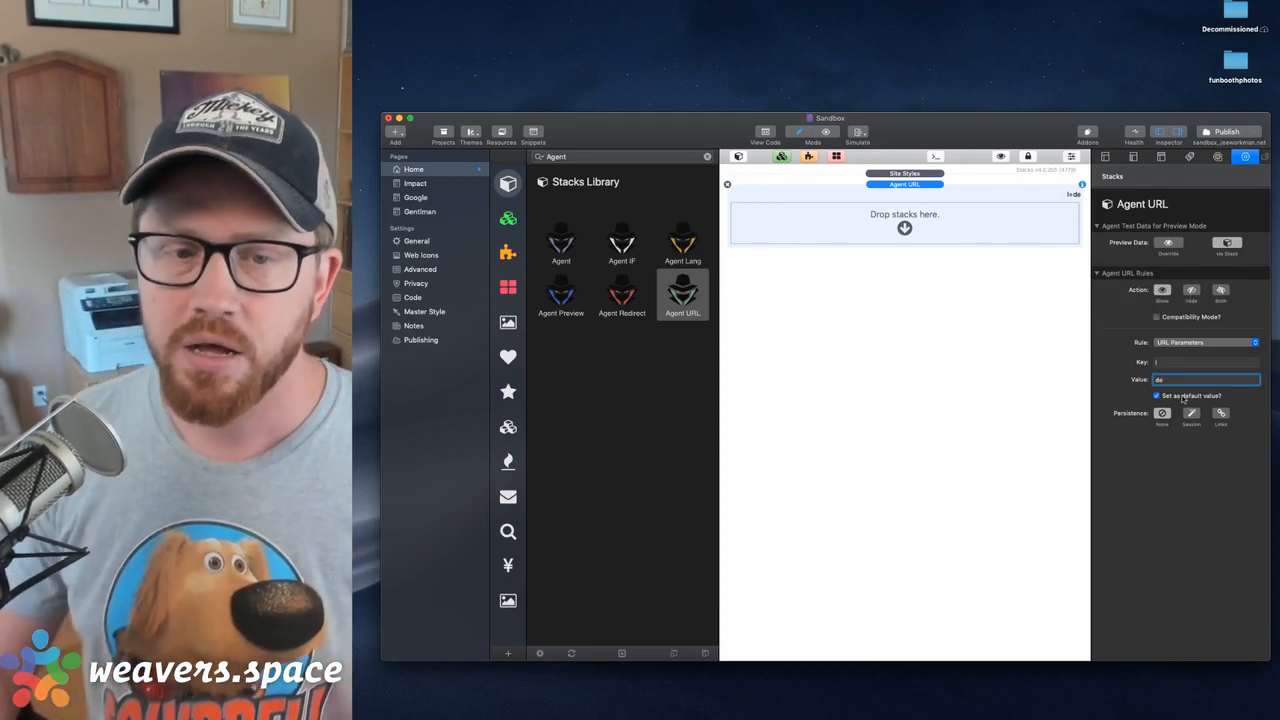
# Set the Agent URL rule's key to lang and add a 1 Column Foundation stack above the Agent URL stack
pyautogui.click(1163, 365)
pyautogui.click(1171, 381)
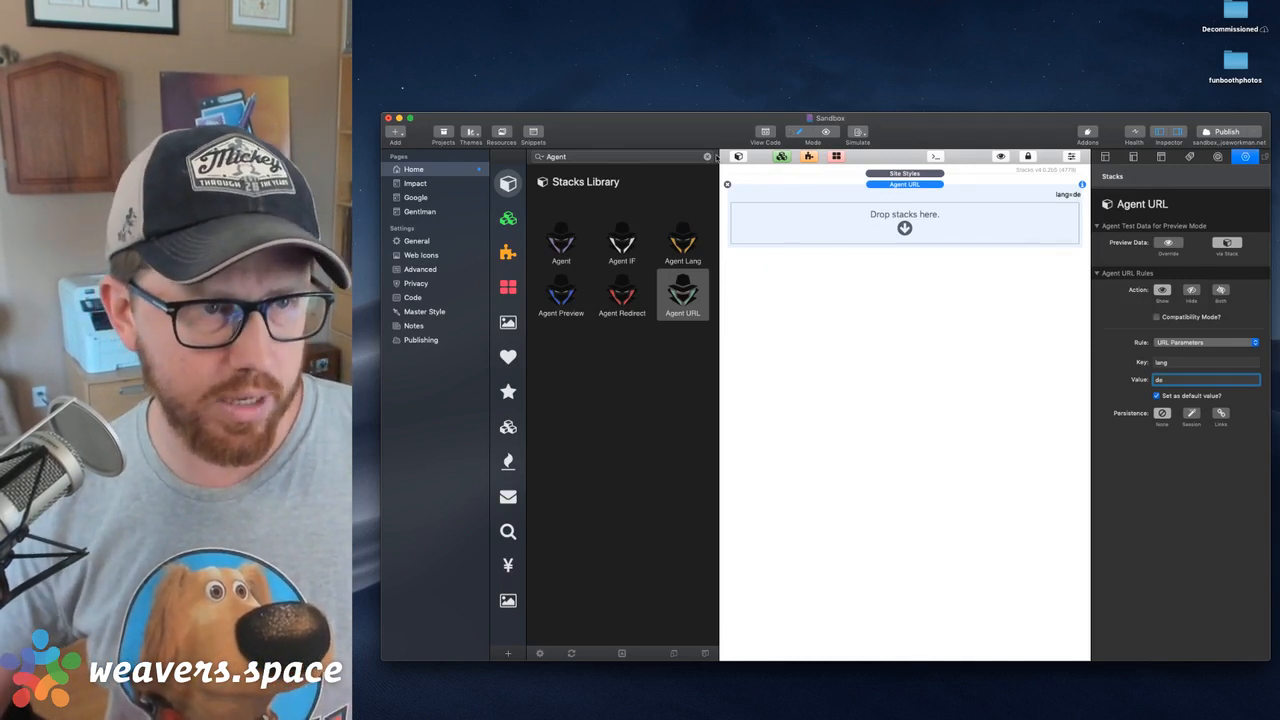
pyautogui.click(707, 157)
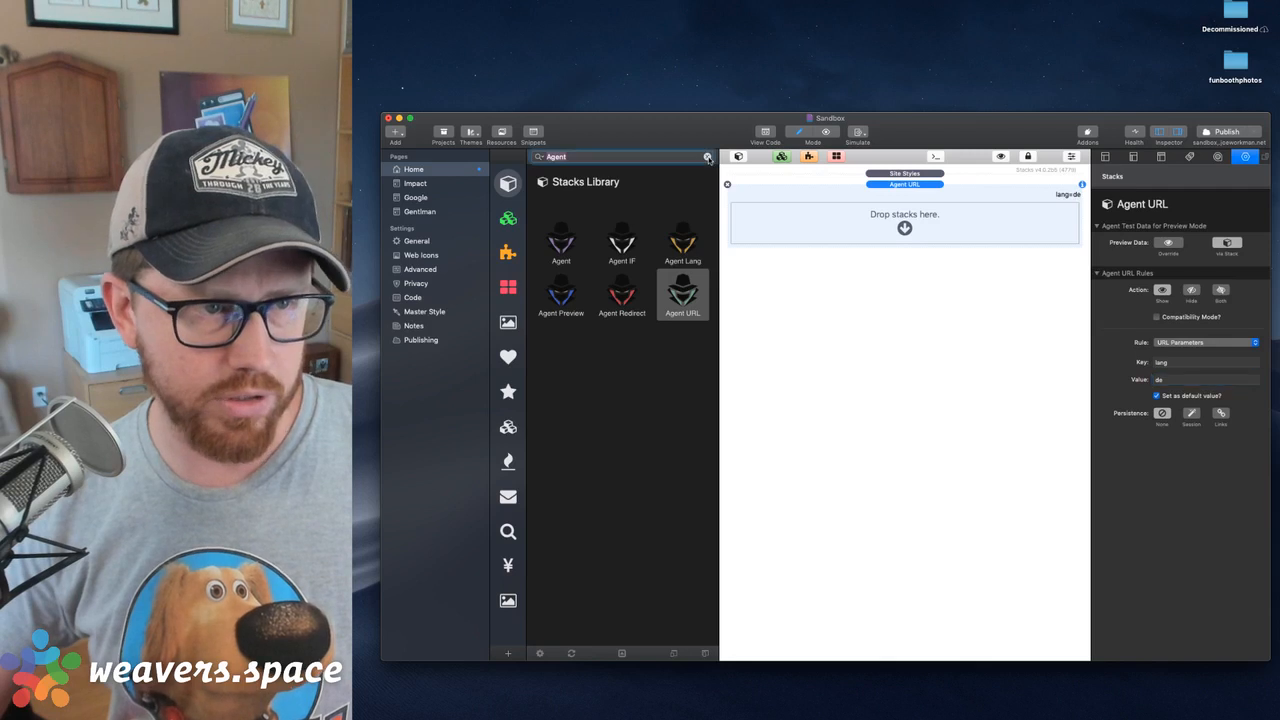
pyautogui.click(507, 426)
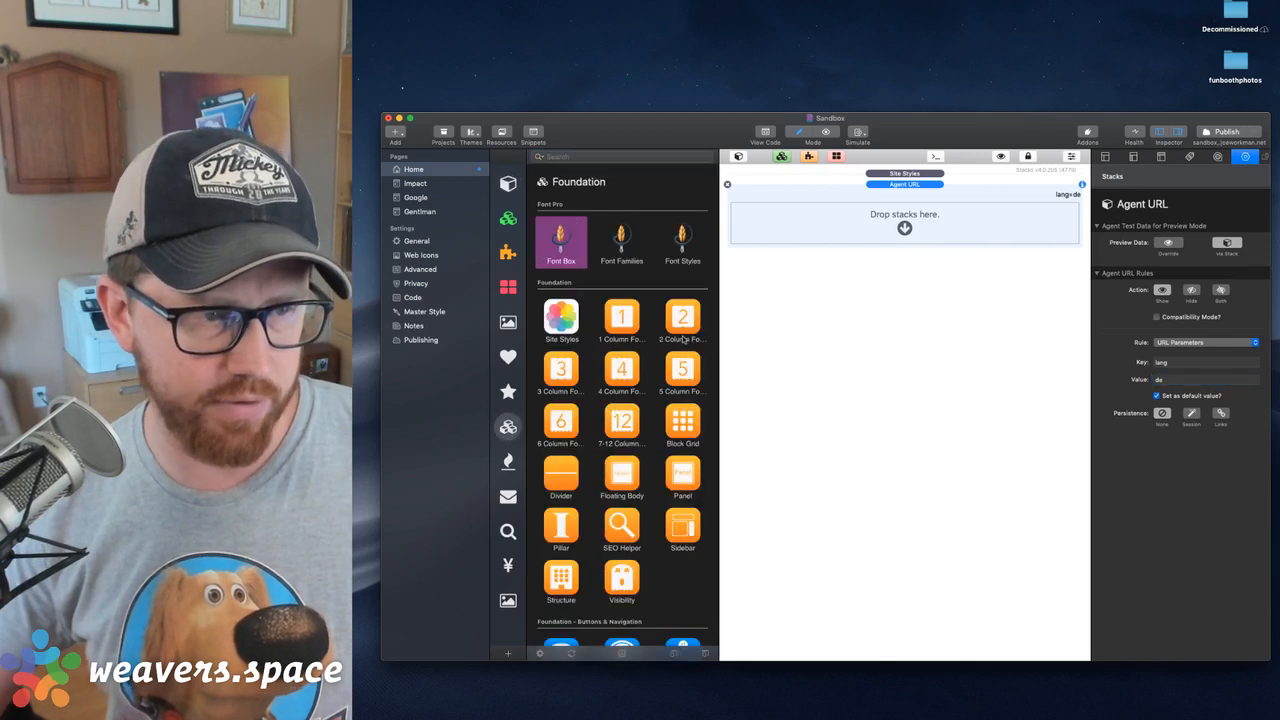
pyautogui.moveTo(618, 314); pyautogui.dragTo(845, 194)
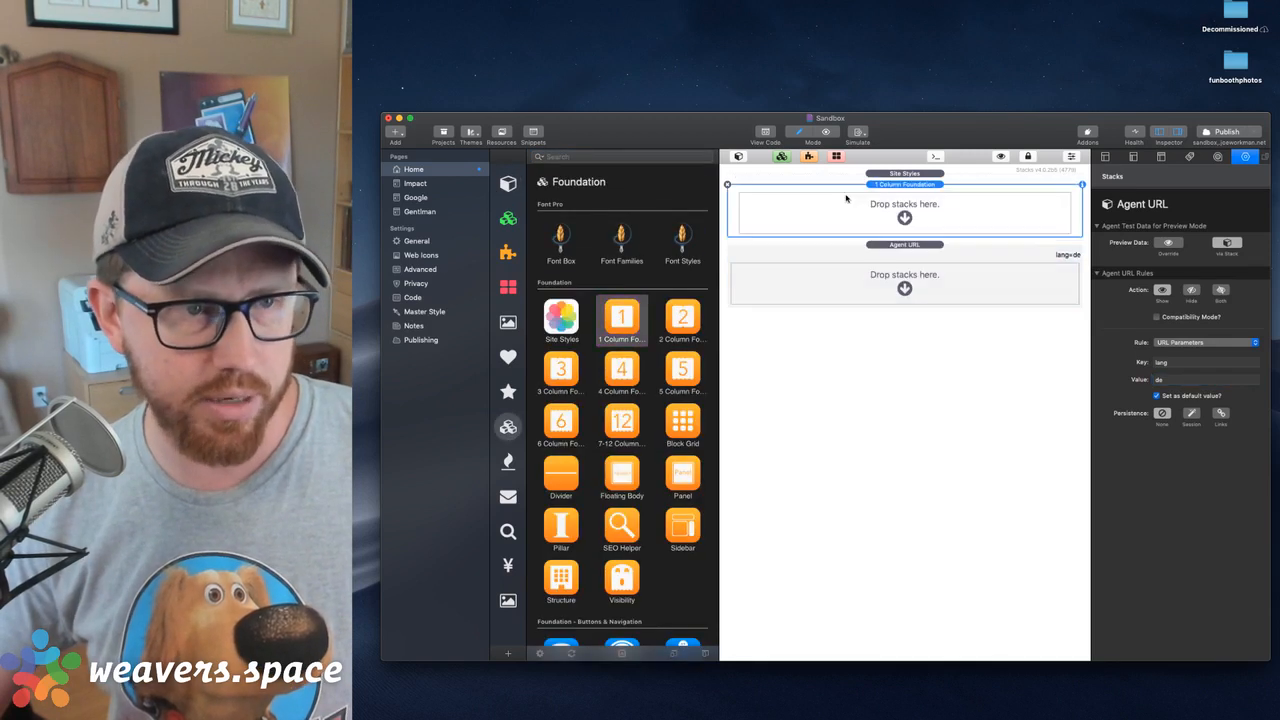
# Give the 1 Column stack responsive padding of 2 rem top and 3 rem bottom, and move the Agent URL stack inside it
pyautogui.scroll(-6, 1183, 480)
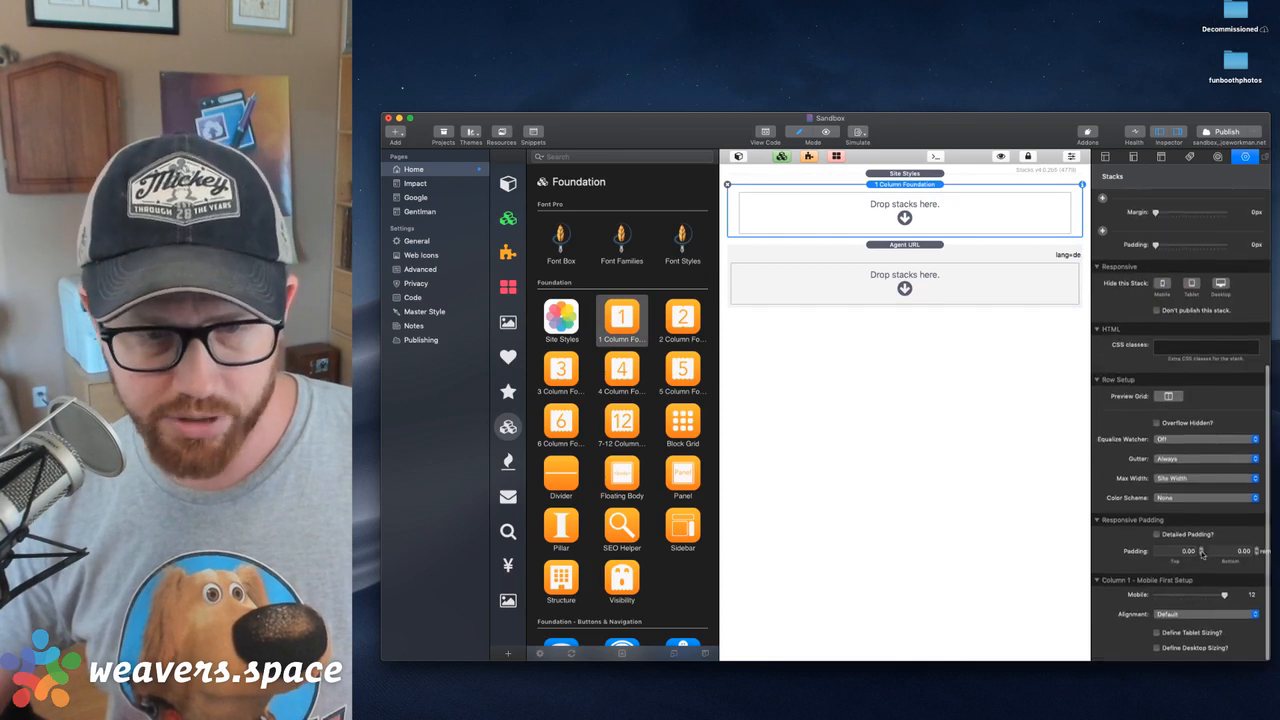
pyautogui.click(1185, 552)
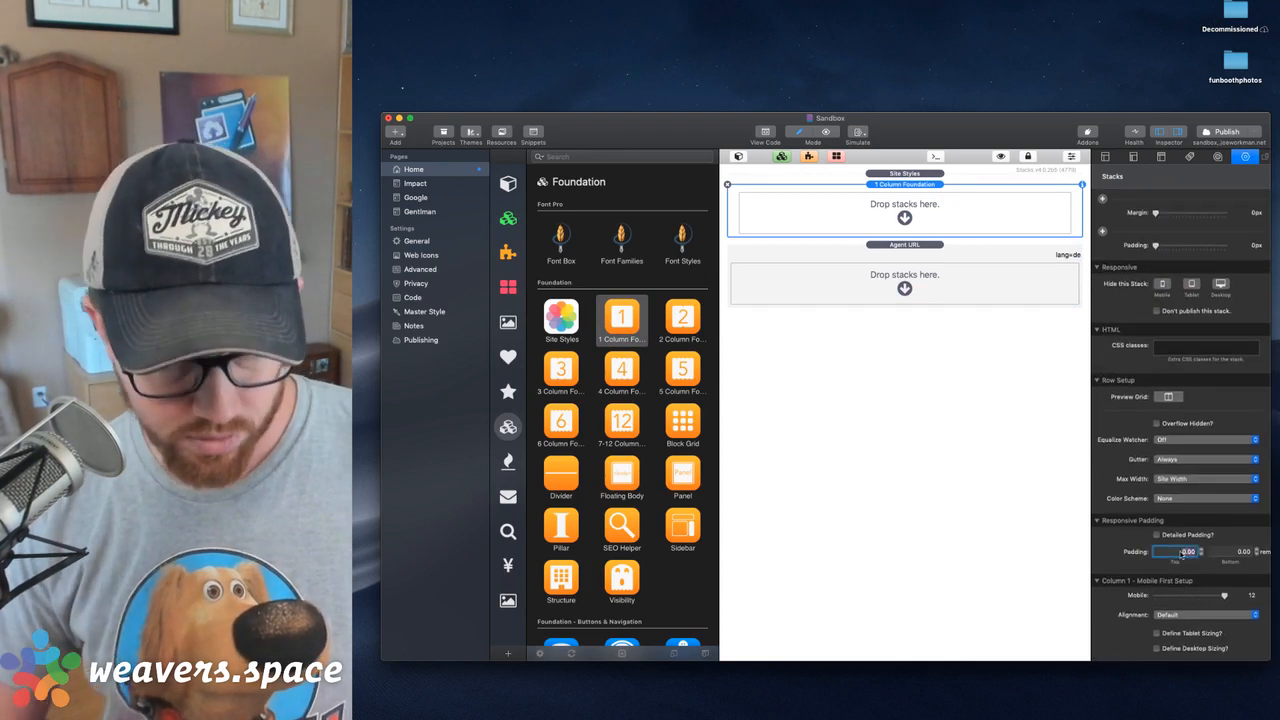
pyautogui.write('2')
pyautogui.press('Tab')
pyautogui.write('32')
pyautogui.press('Return')
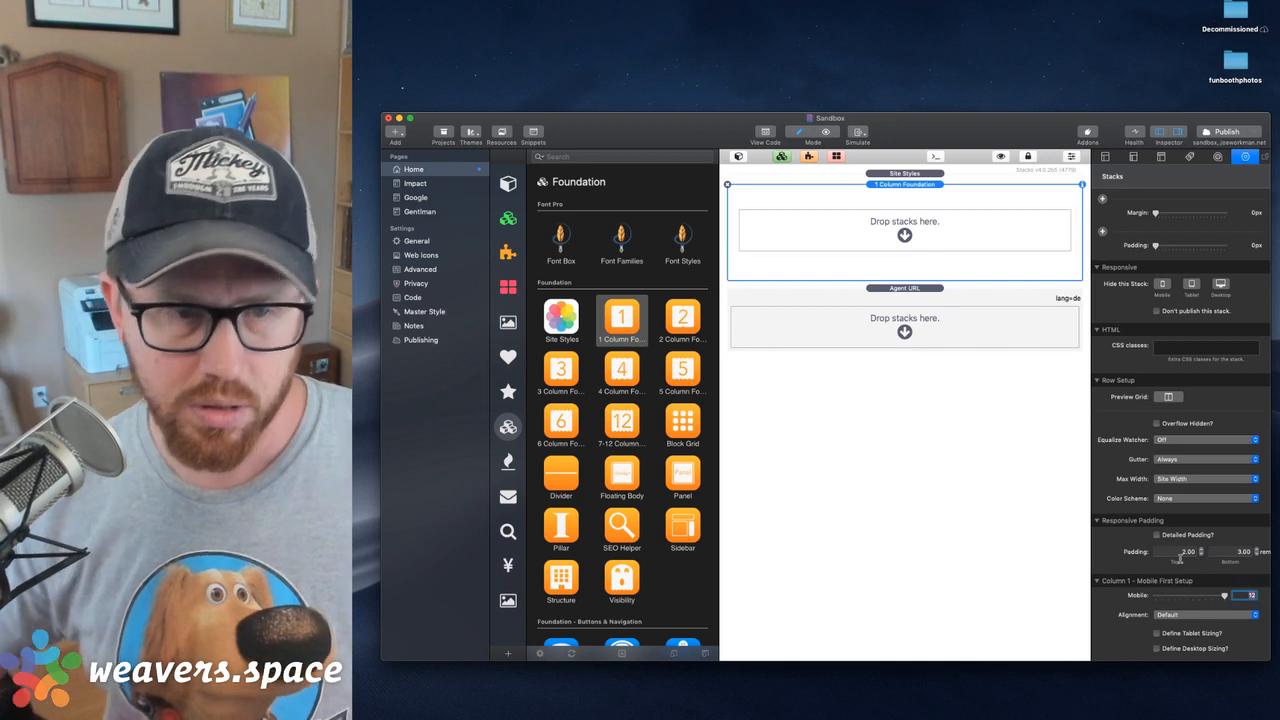
pyautogui.moveTo(904, 290); pyautogui.dragTo(906, 232)
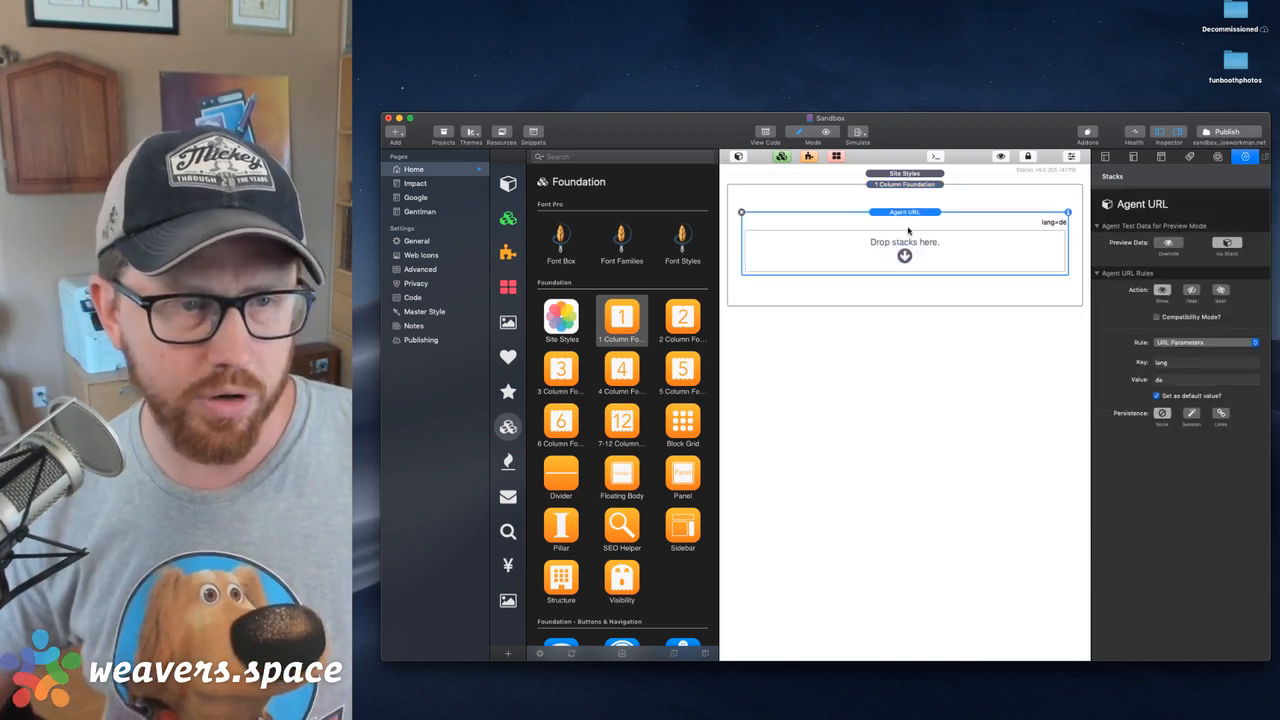
# Add a Foundation Header stack inside the Agent URL stack and set its text to German
pyautogui.scroll(-10, 612, 410)
pyautogui.moveTo(568, 464); pyautogui.dragTo(868, 250)
pyautogui.doubleClick(872, 250)
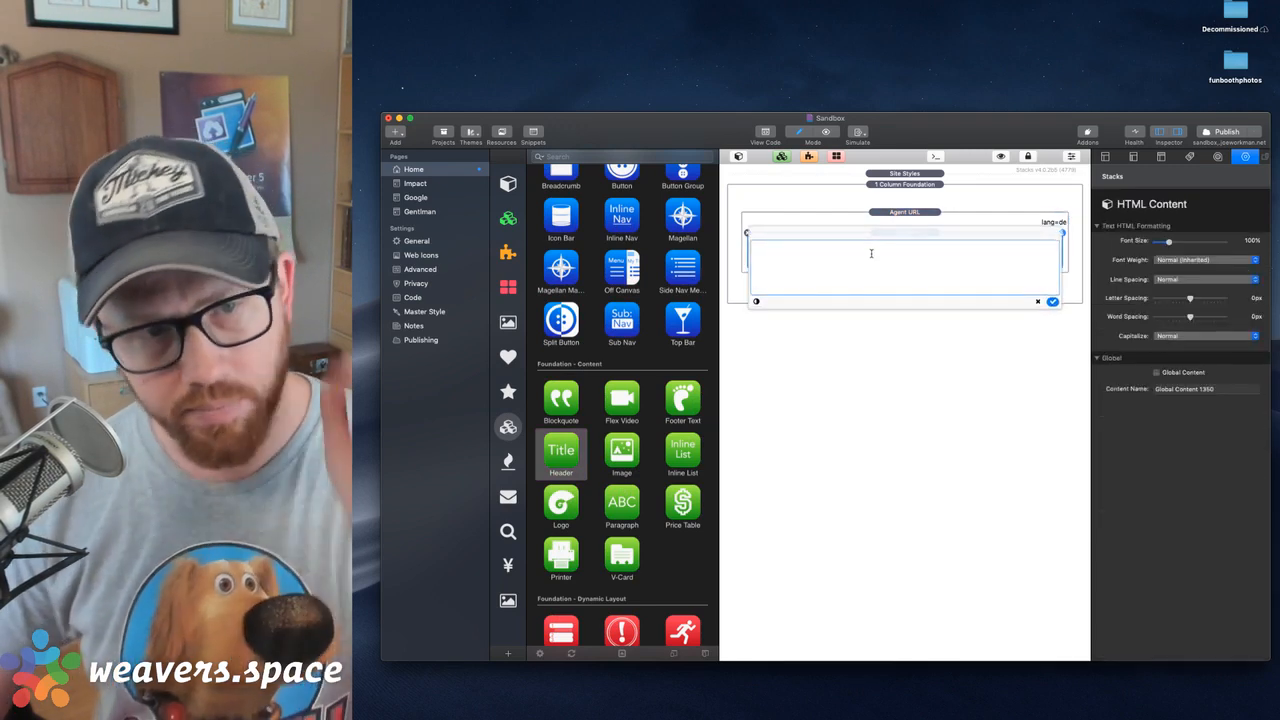
pyautogui.tripleClick(871, 253)
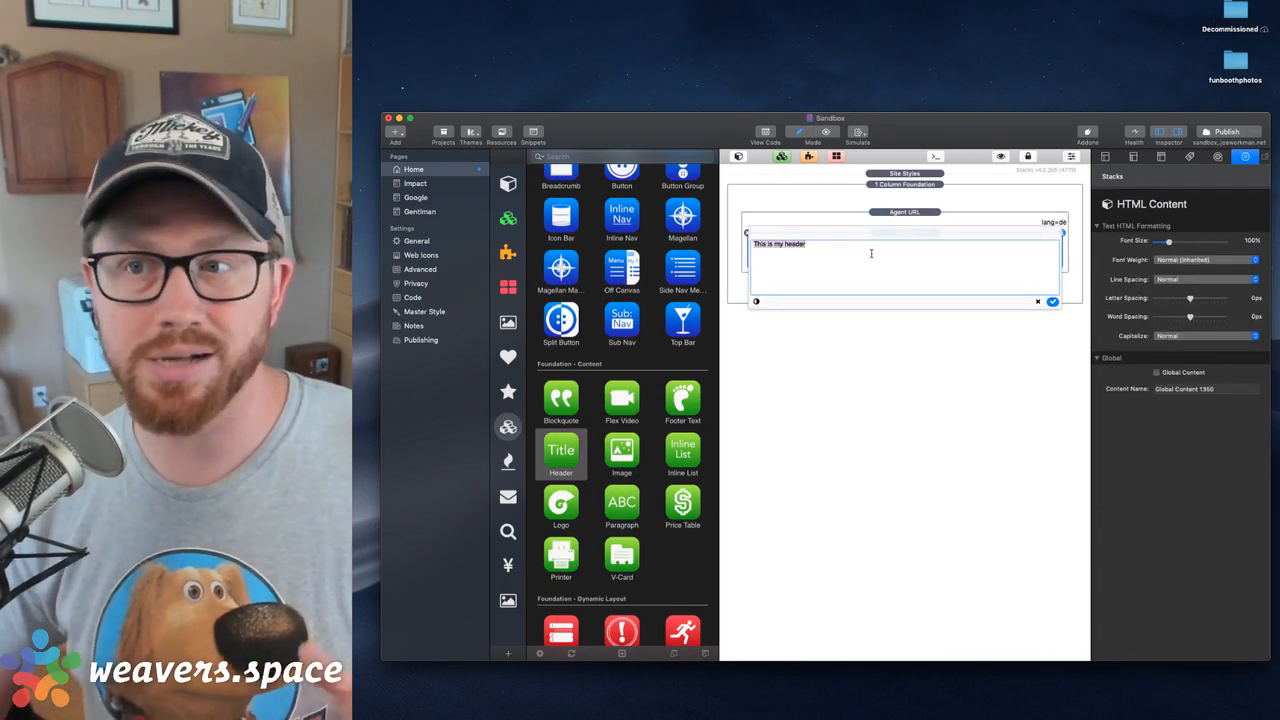
pyautogui.write('German')
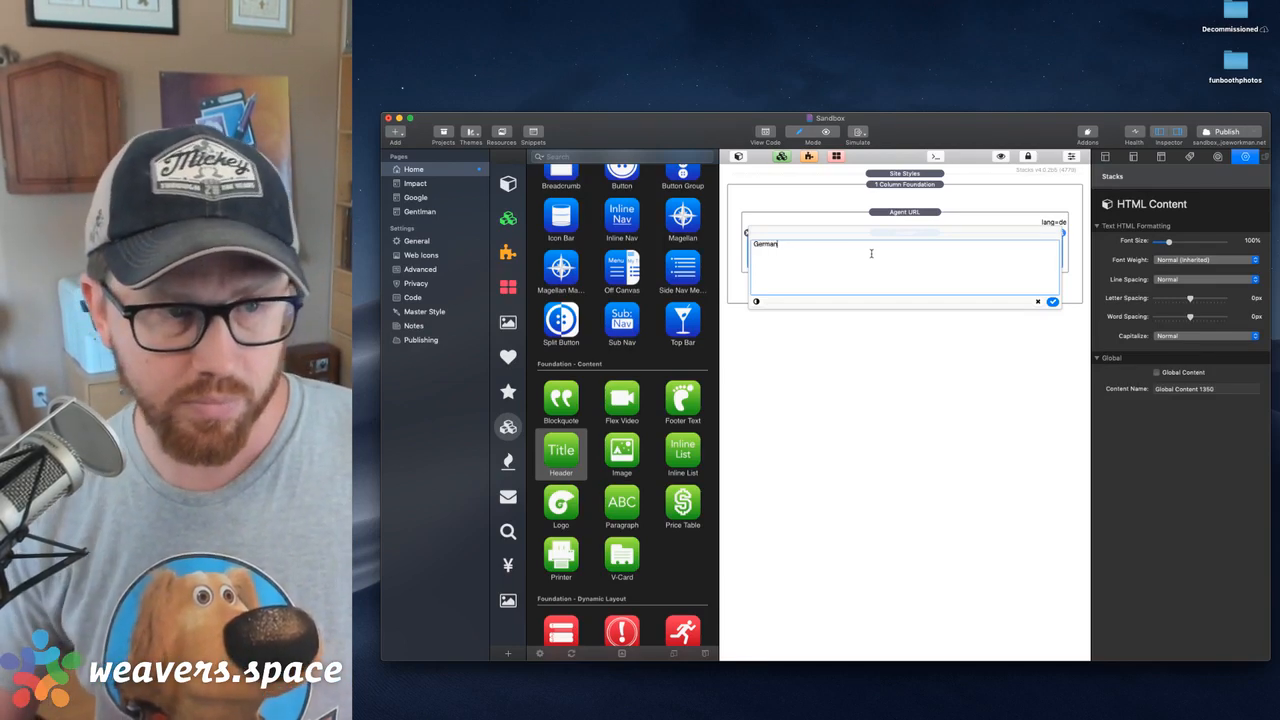
pyautogui.click(1052, 301)
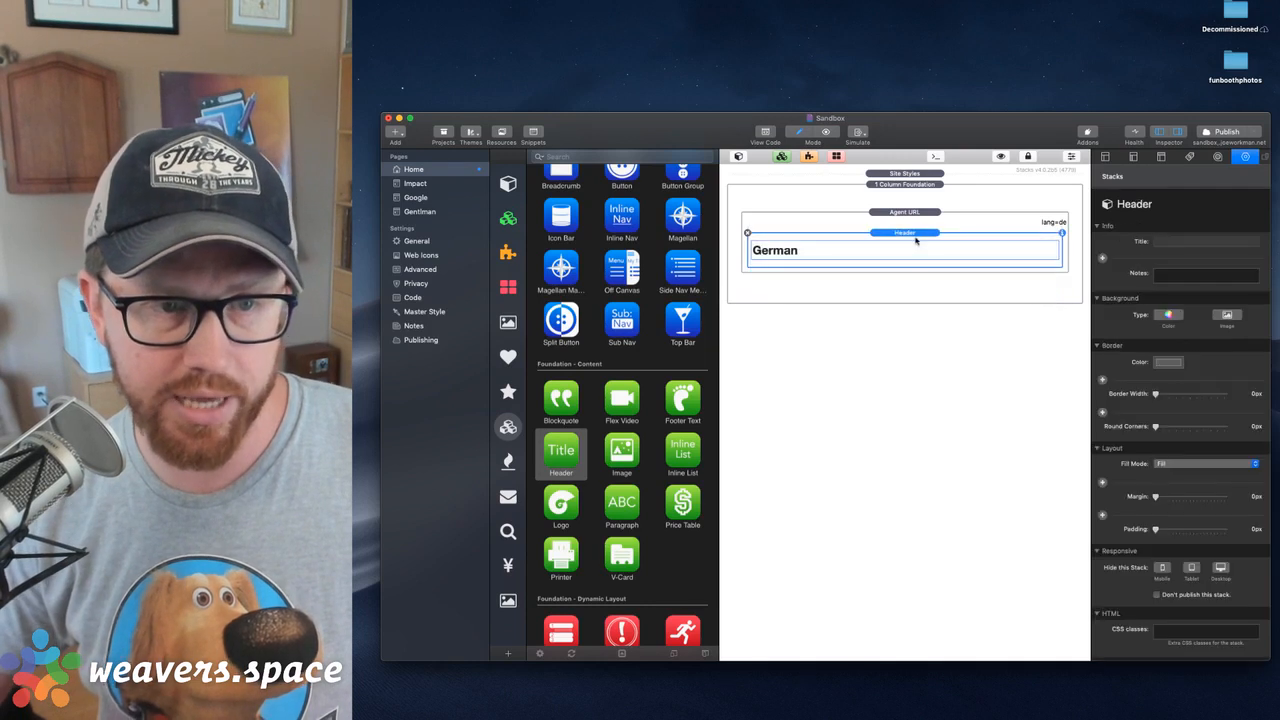
# Align the German header to the center
pyautogui.scroll(-5, 1180, 500)
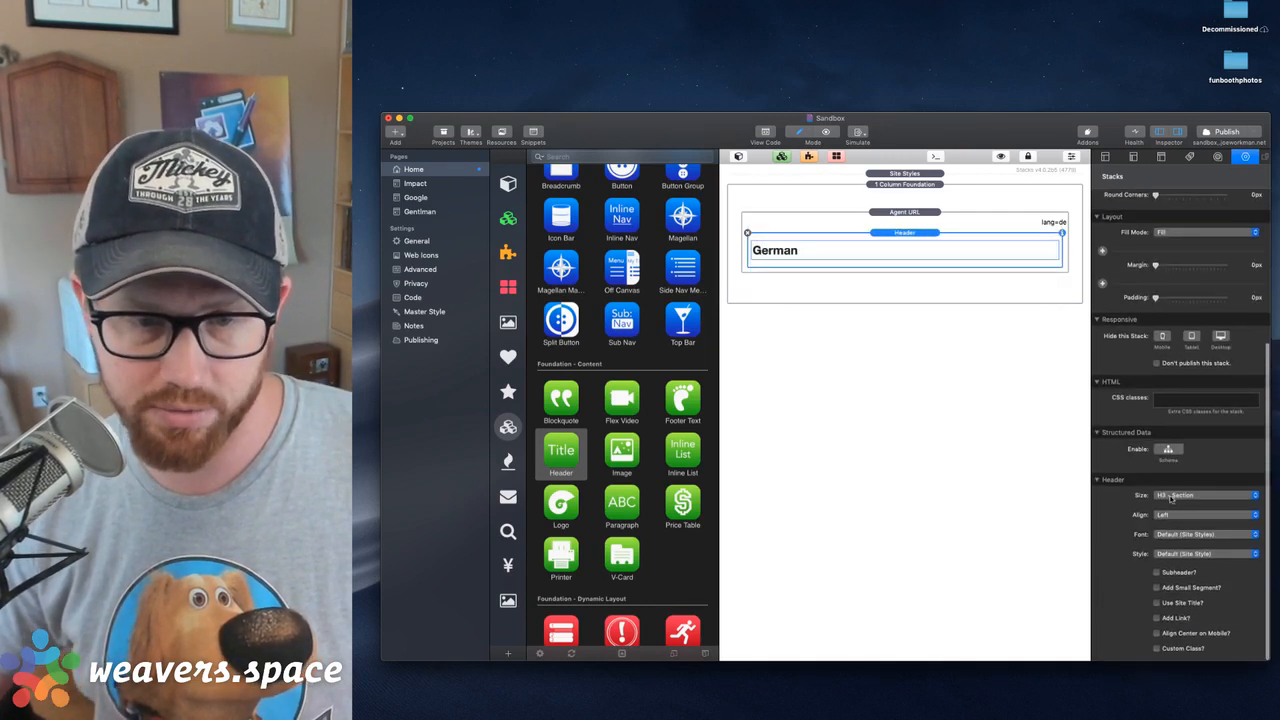
pyautogui.click(1172, 515)
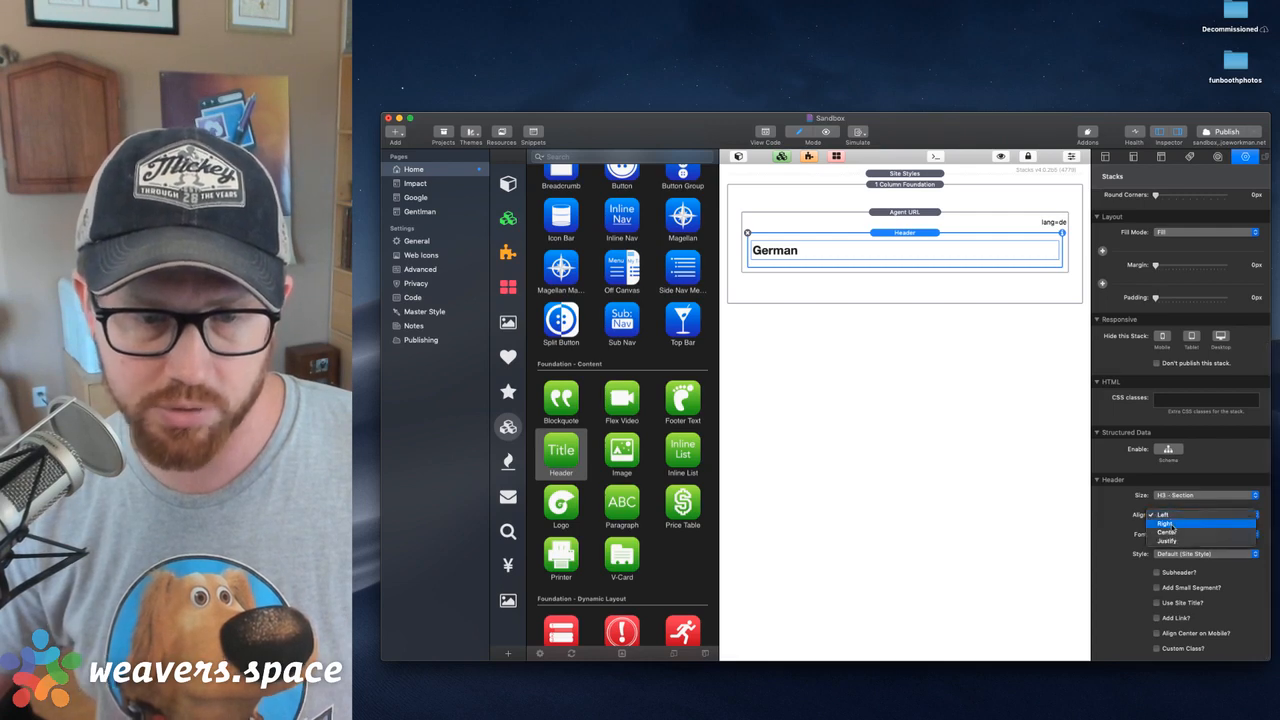
pyautogui.click(1170, 531)
# Duplicate the Agent URL stack with the German header, set the copy's value to es and turn off its default value option
pyautogui.click(898, 216)
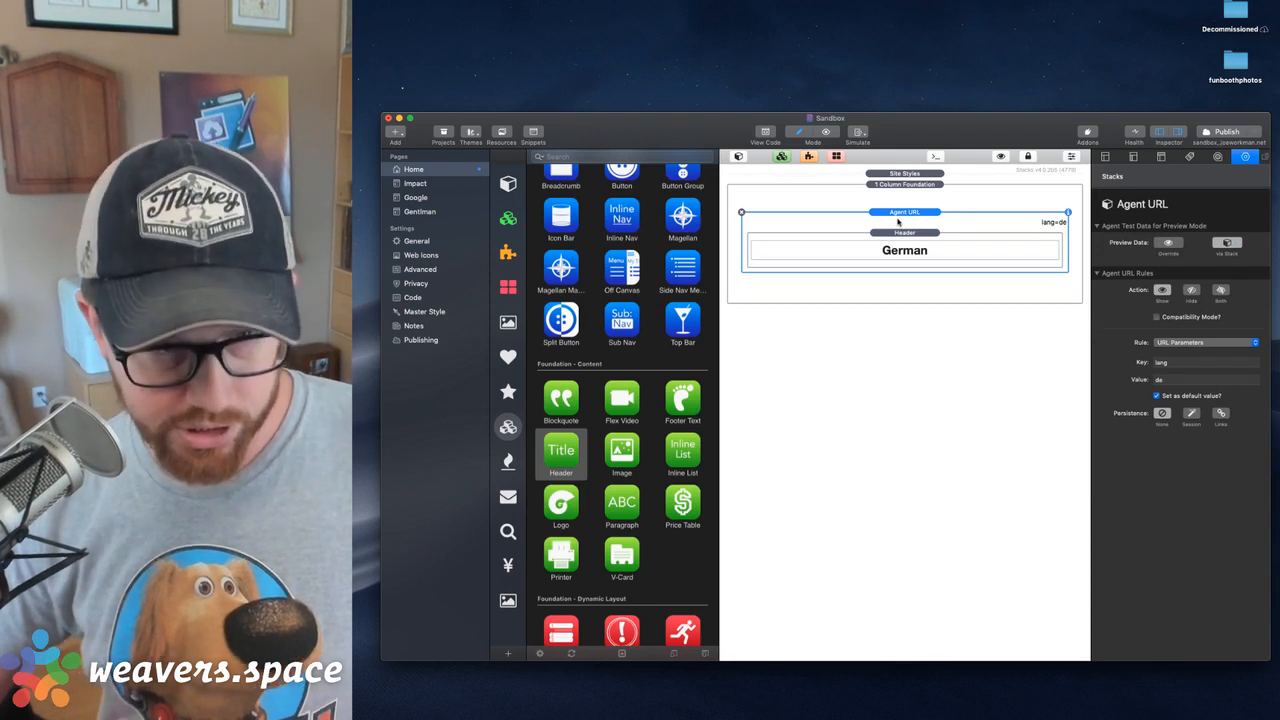
pyautogui.press('super+d')
pyautogui.click(911, 280)
pyautogui.click(974, 215)
pyautogui.click(934, 291)
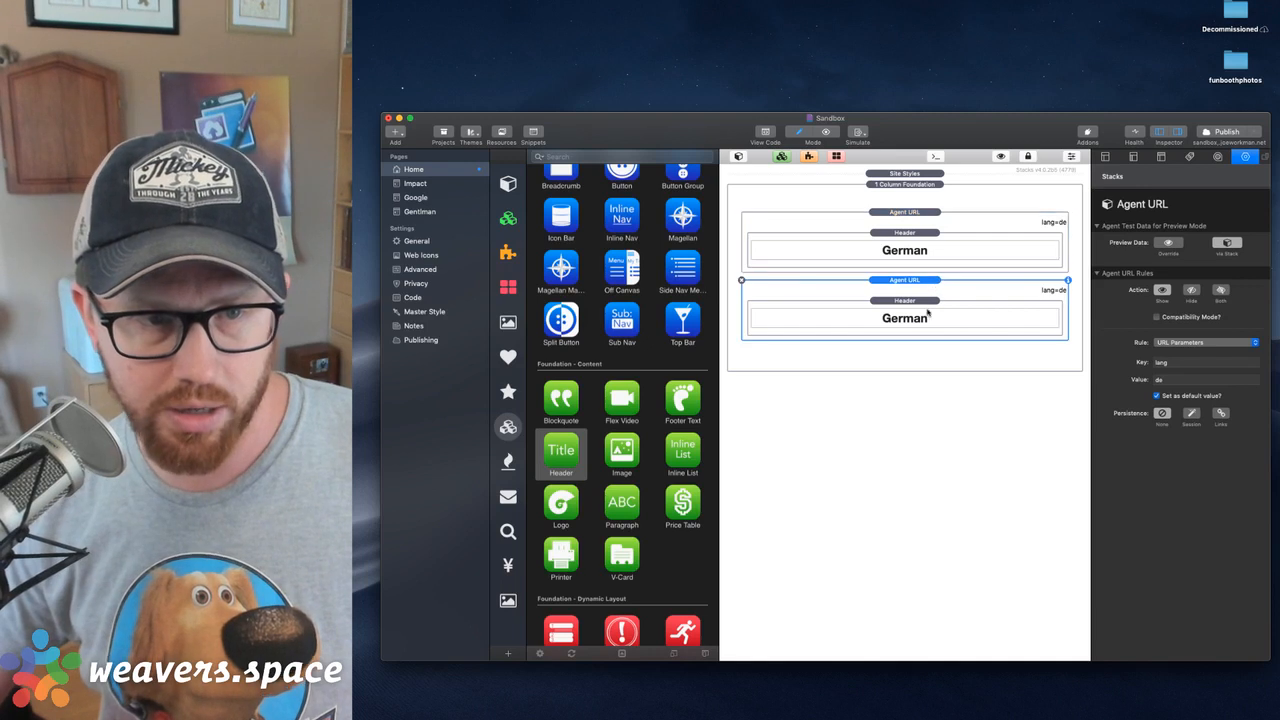
pyautogui.doubleClick(1176, 381)
pyautogui.write('es')
pyautogui.press('Return')
pyautogui.click(1156, 396)
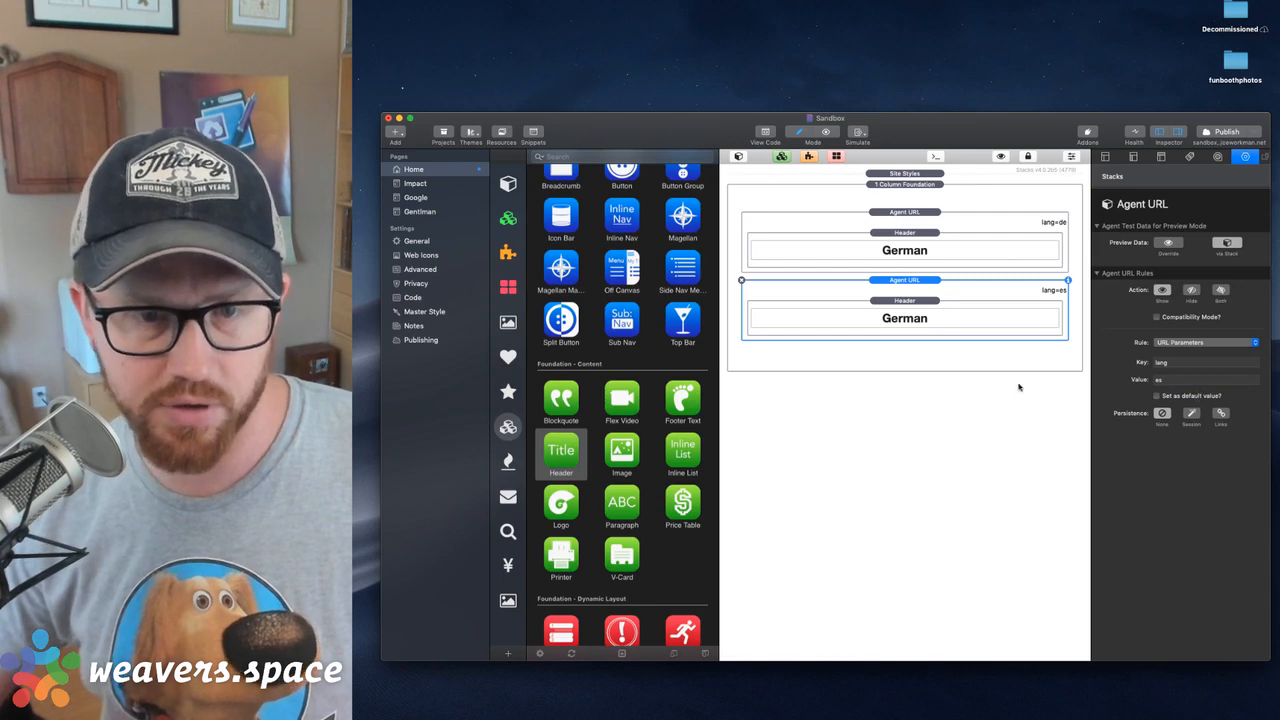
# Change the header text in the lang=es Agent URL stack to Spanish
pyautogui.doubleClick(906, 316)
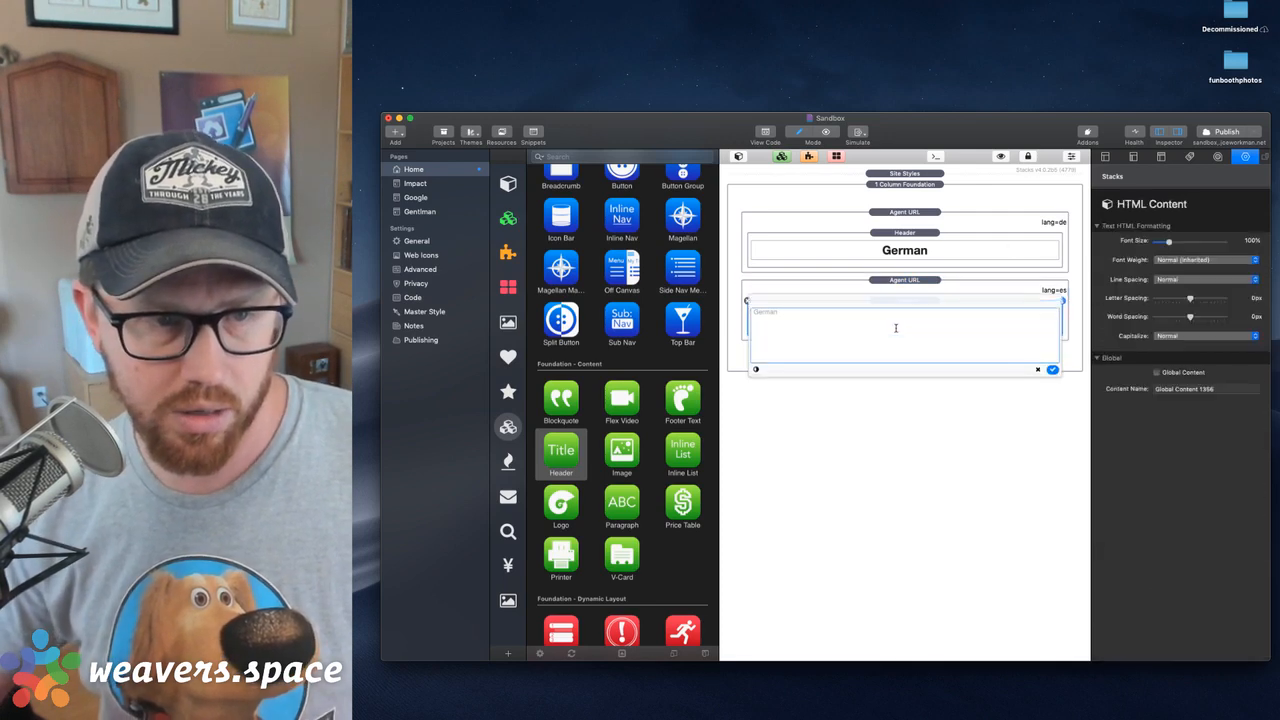
pyautogui.write('Span')
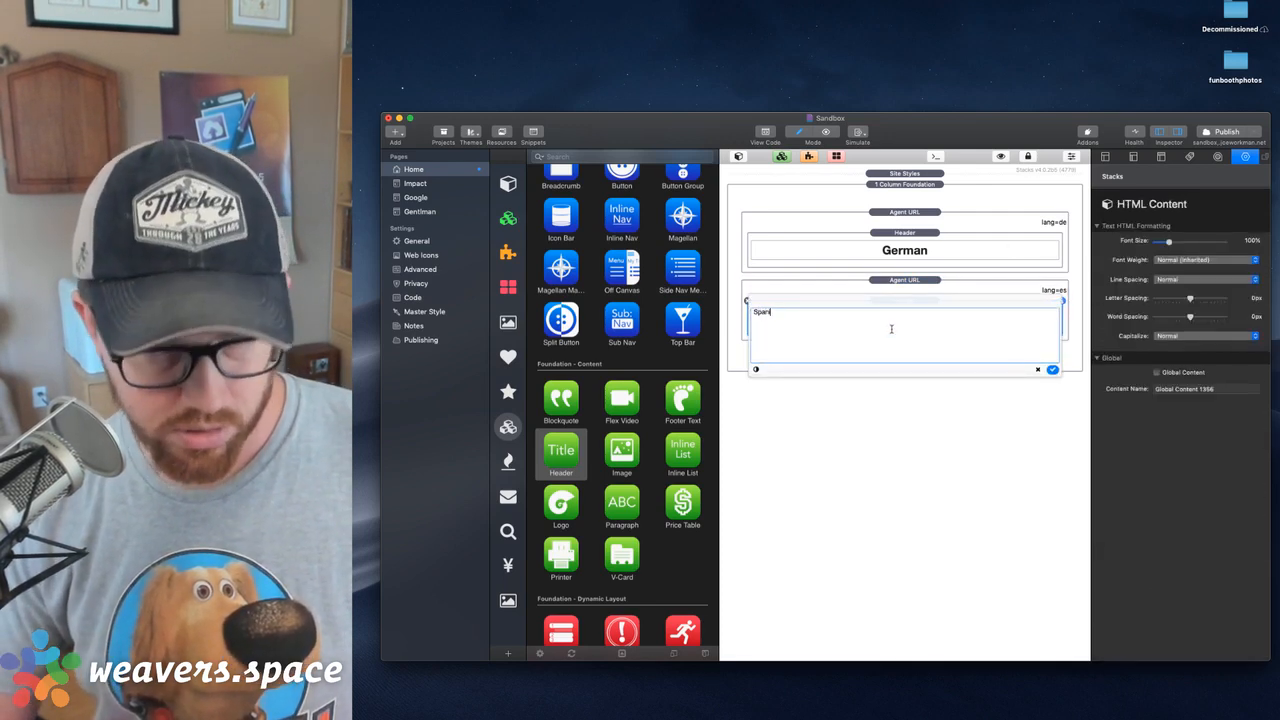
pyautogui.press('BackSpace')
pyautogui.press('BackSpace')
pyautogui.press('BackSpace')
pyautogui.press('BackSpace')
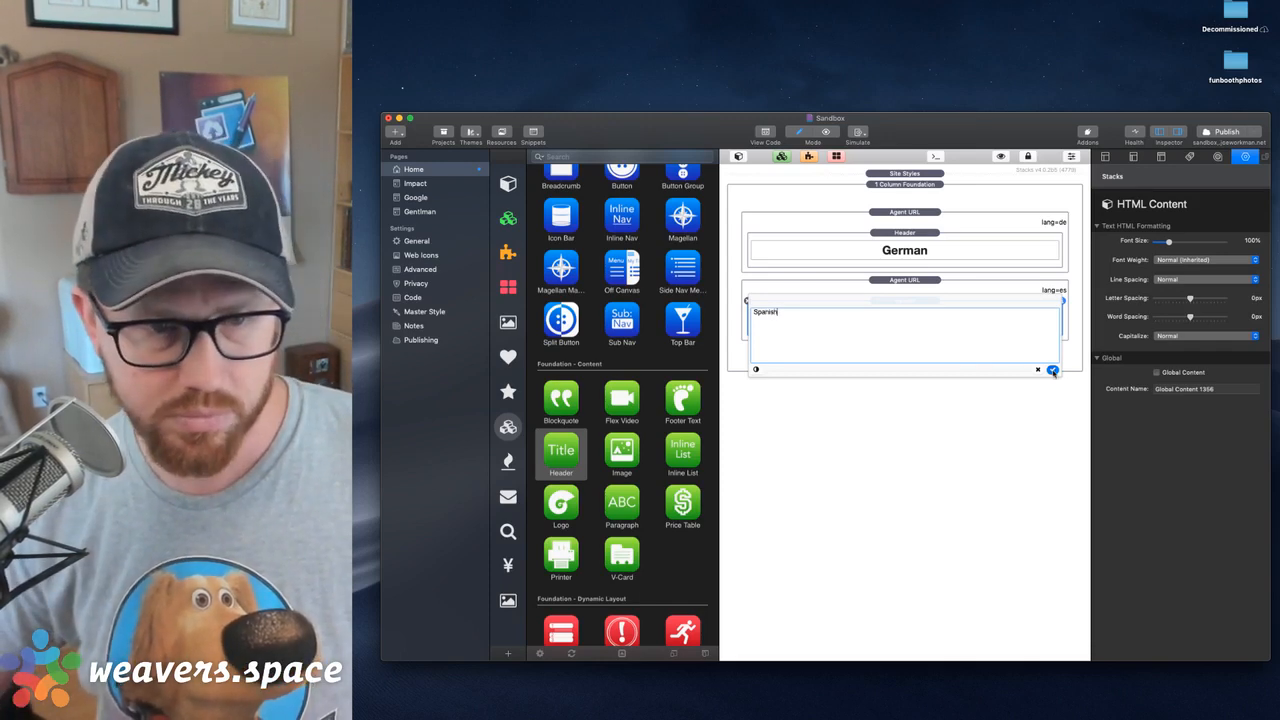
pyautogui.click(1052, 369)
# Duplicate the Spanish Agent URL stack and set the copy's rule value to en
pyautogui.click(904, 280)
pyautogui.press('super+d')
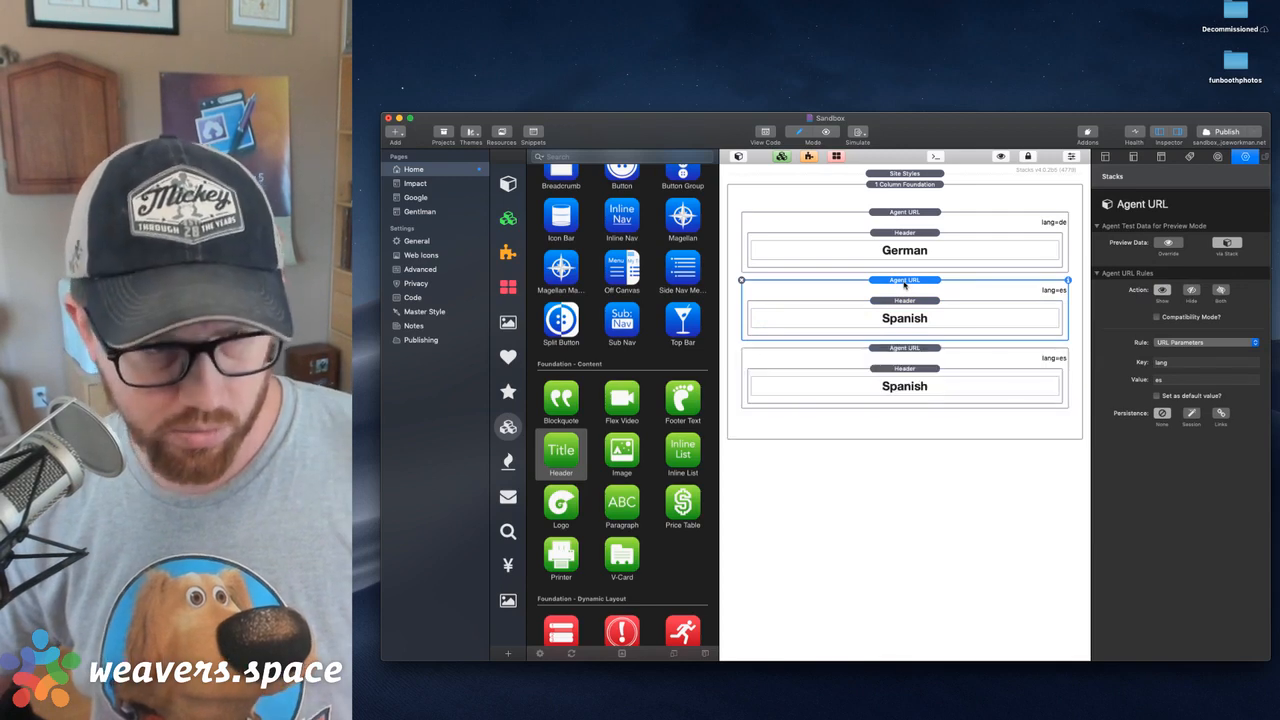
pyautogui.click(912, 348)
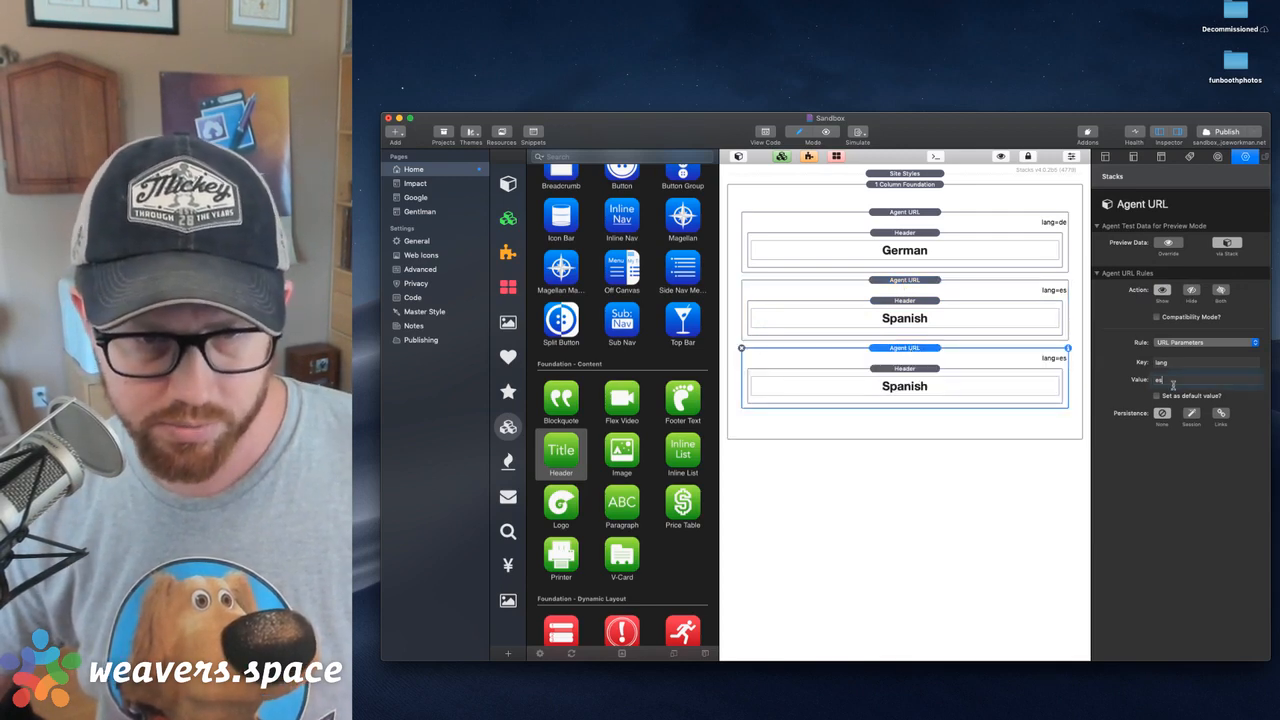
pyautogui.click(1174, 385)
pyautogui.press('BackSpace')
pyautogui.write('n')
pyautogui.press('Return')
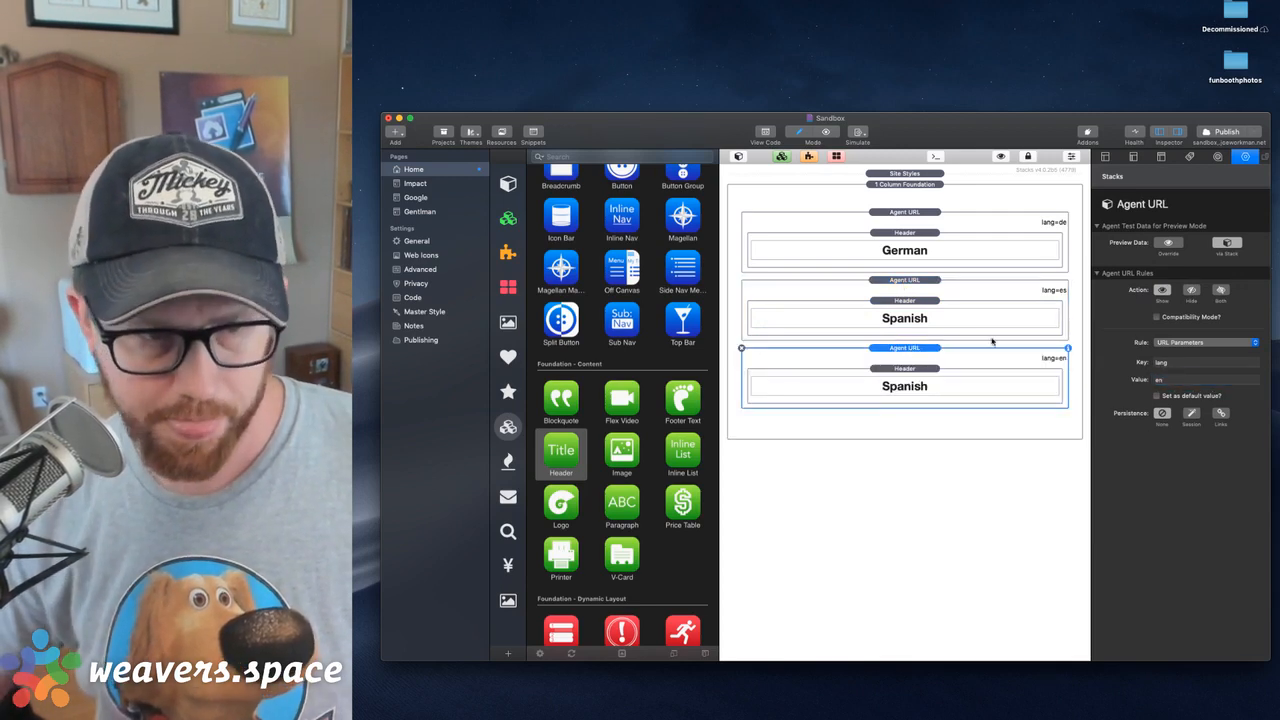
# Change the header text in the lang=en Agent URL stack to English
pyautogui.doubleClick(926, 386)
pyautogui.write('Engl')
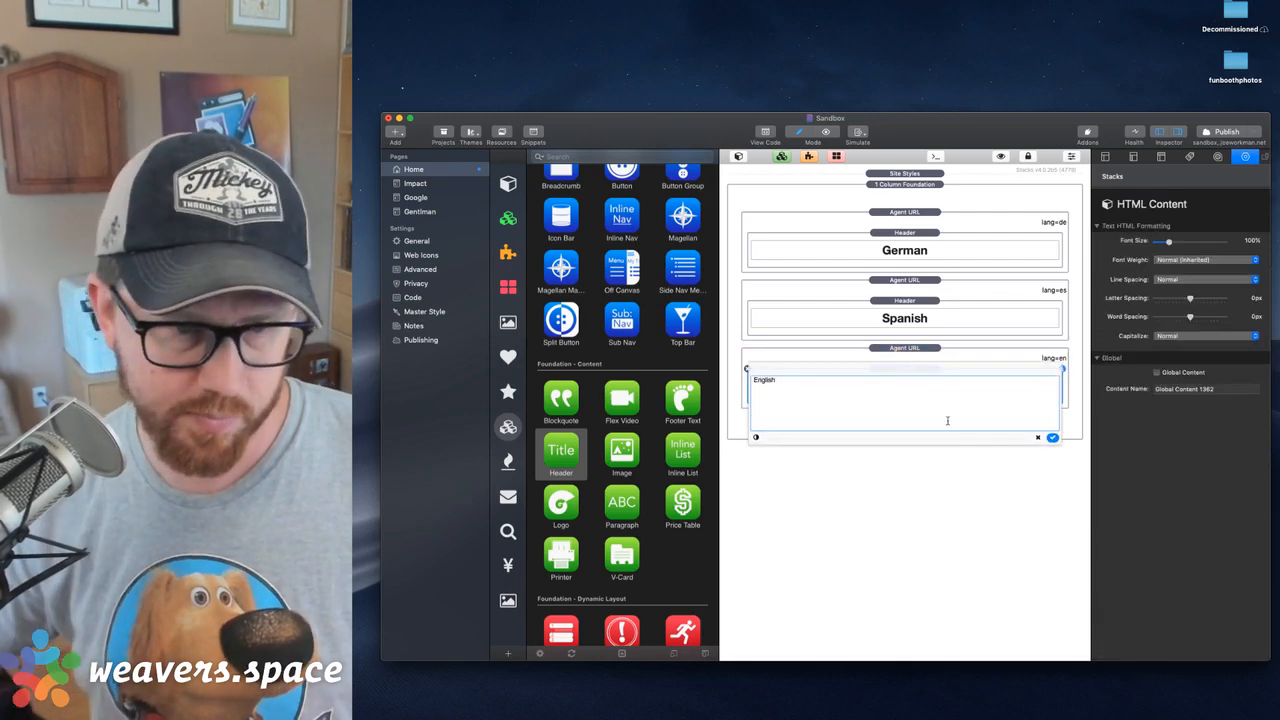
pyautogui.click(1052, 437)
# Review the rule settings of the German, Spanish and English Agent URL stacks, including which one is the default
pyautogui.click(906, 212)
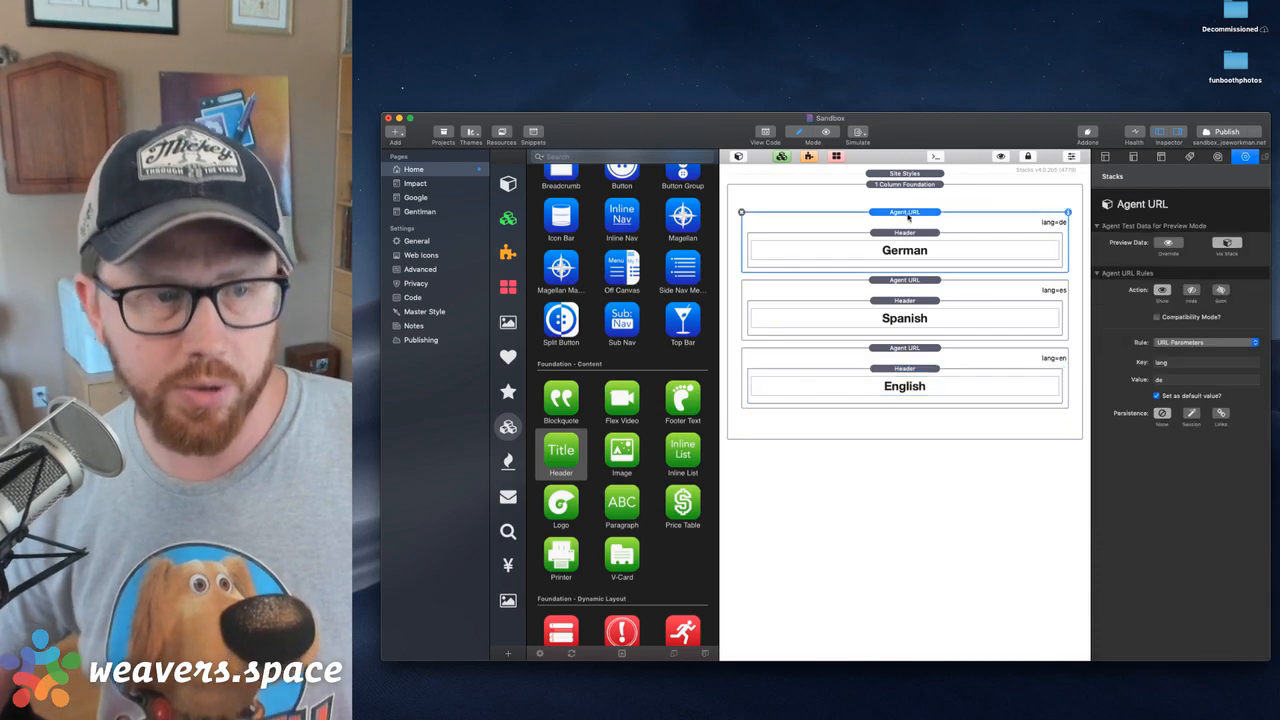
pyautogui.click(920, 285)
pyautogui.click(926, 345)
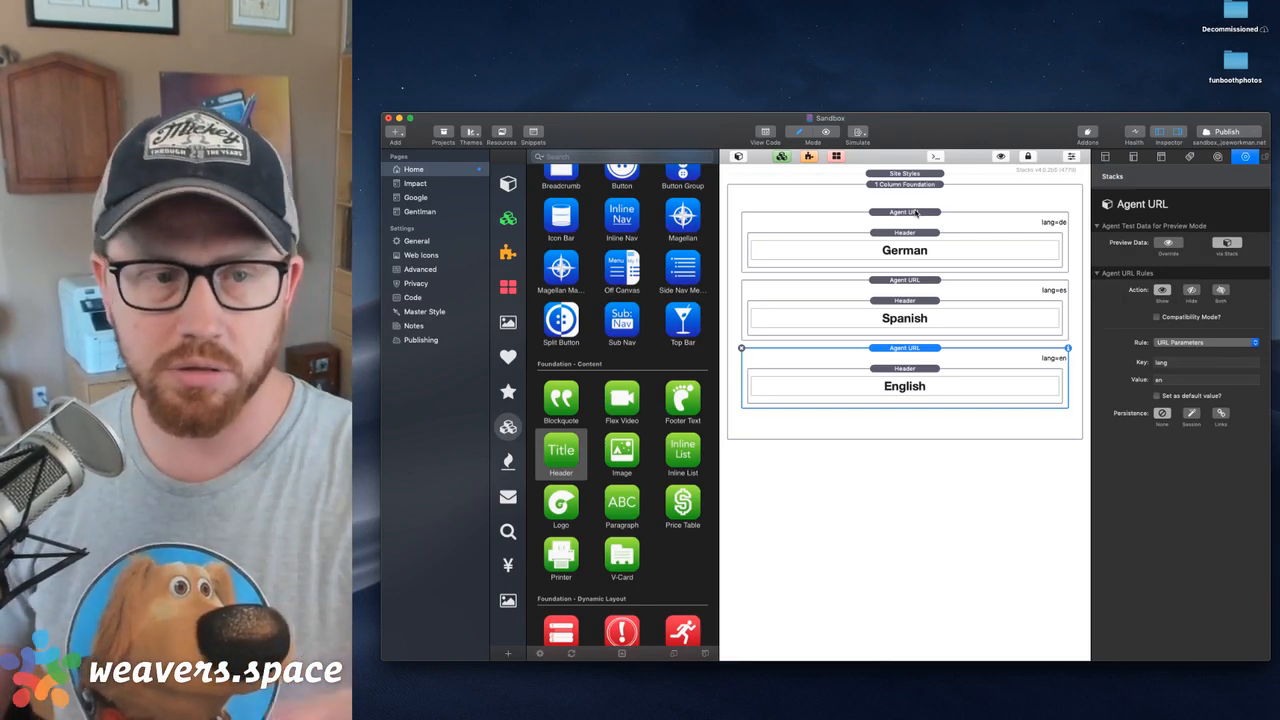
pyautogui.click(916, 212)
pyautogui.click(912, 334)
pyautogui.click(912, 357)
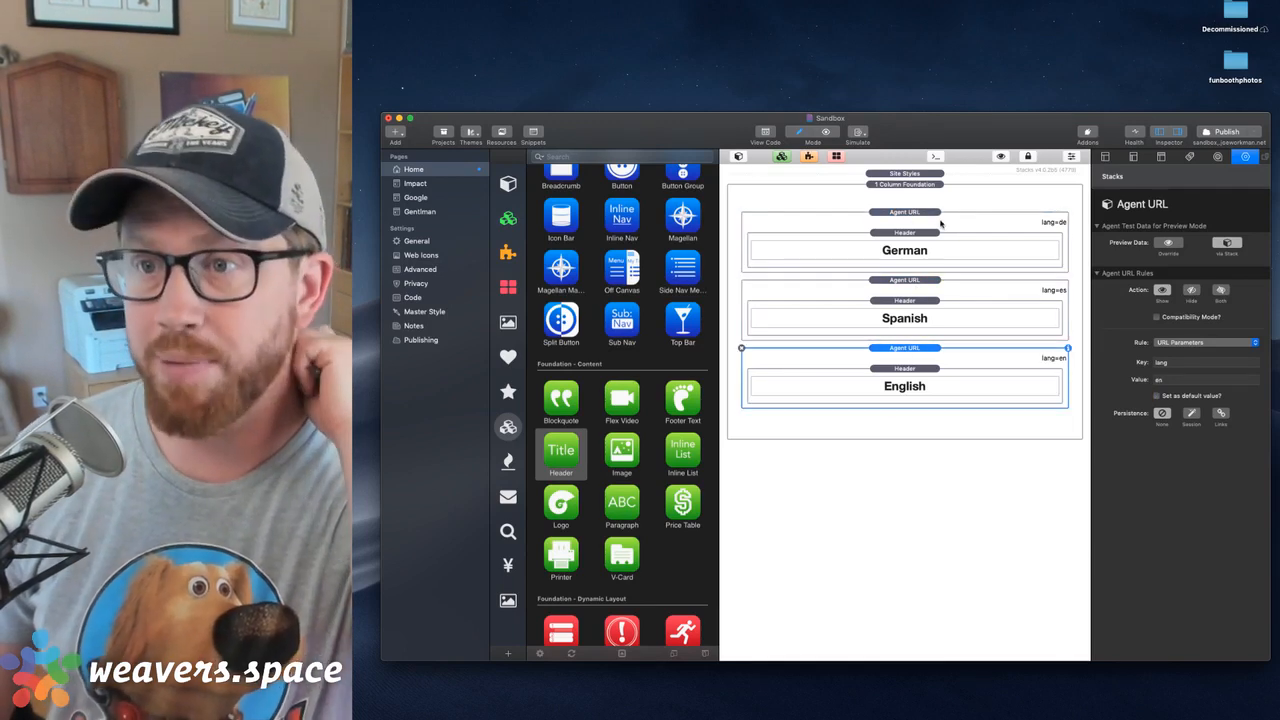
pyautogui.click(940, 224)
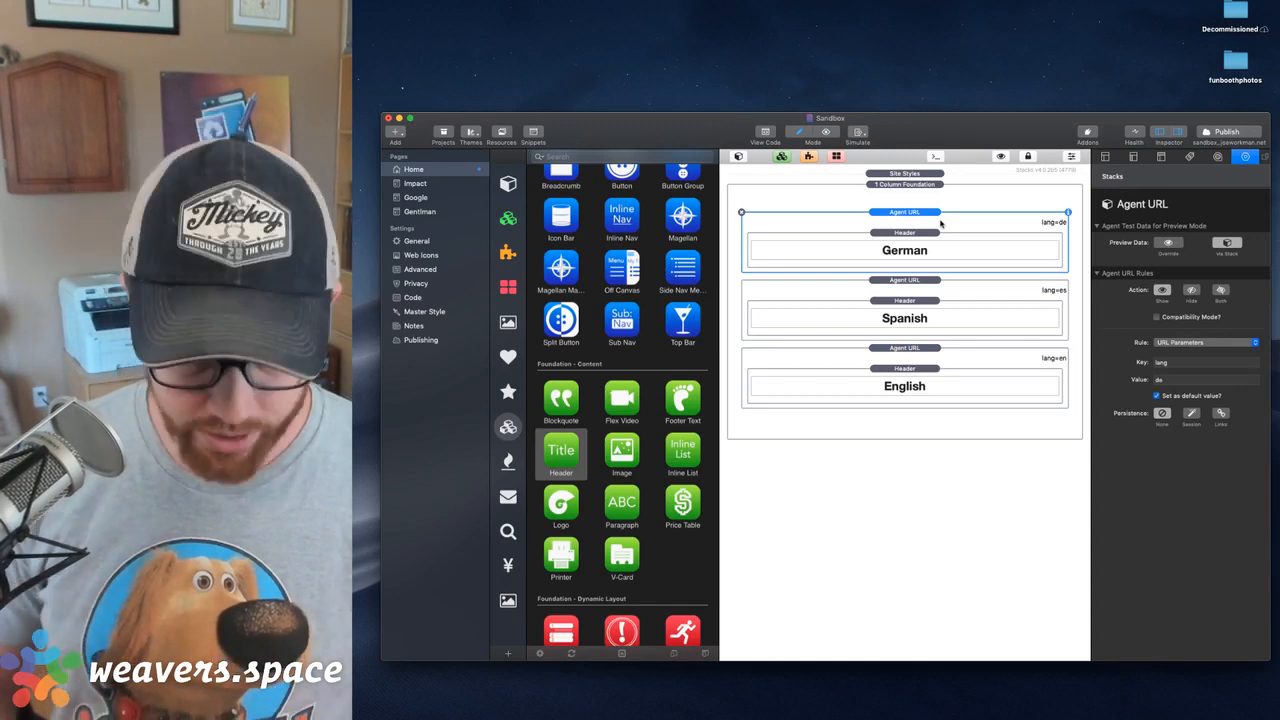
# Preview the Home page in the browser and try loading it with /?lnag=es appended to the address
pyautogui.press('super+shift+r')
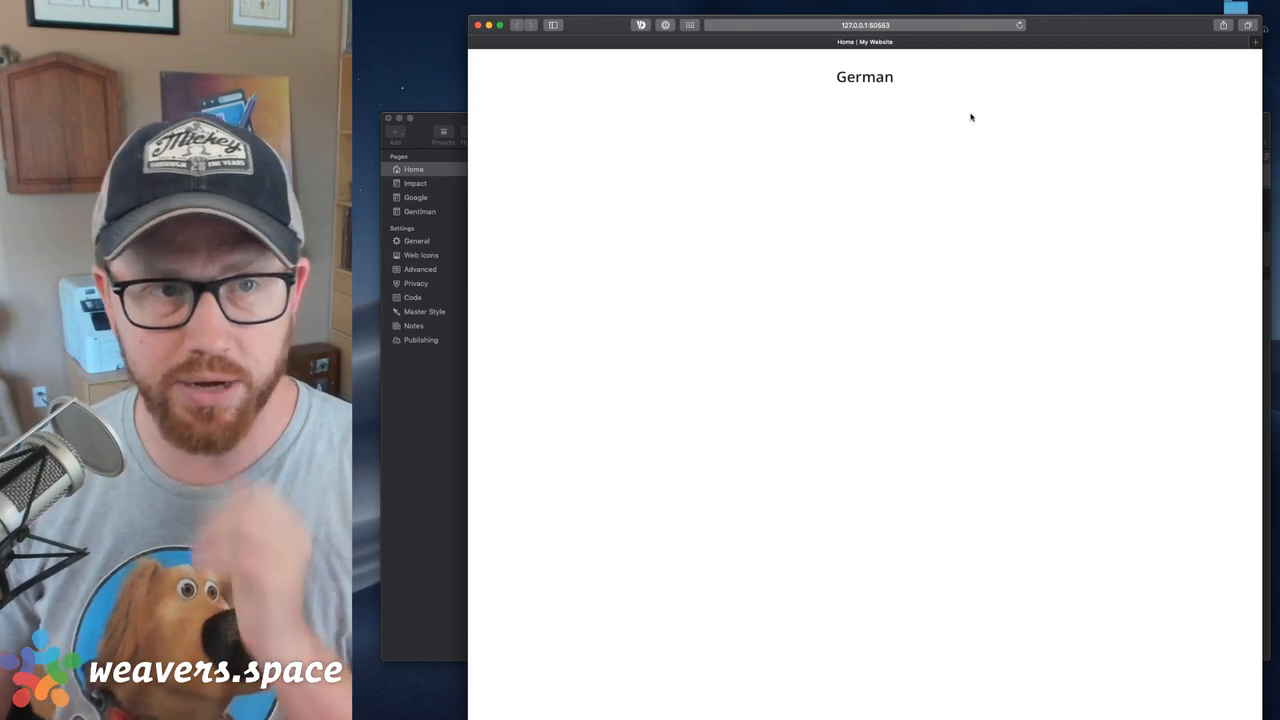
pyautogui.click(885, 27)
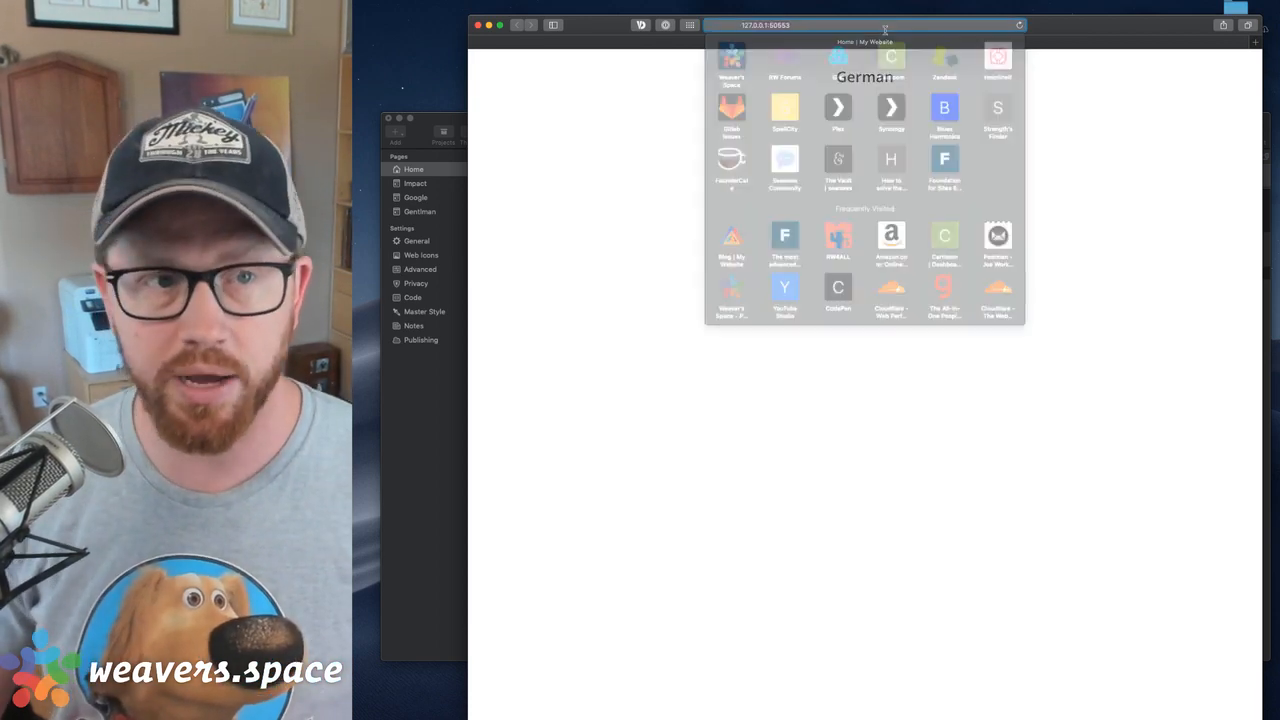
pyautogui.write('/?lang=es')
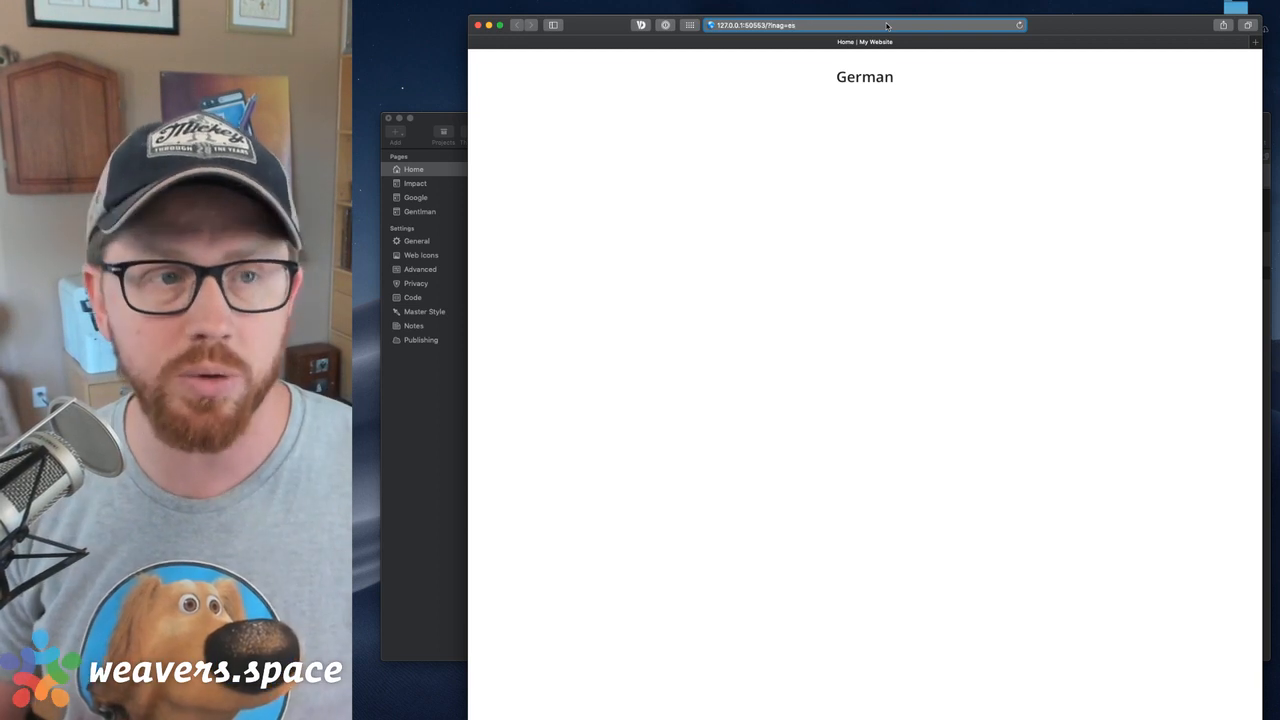
pyautogui.press('Return')
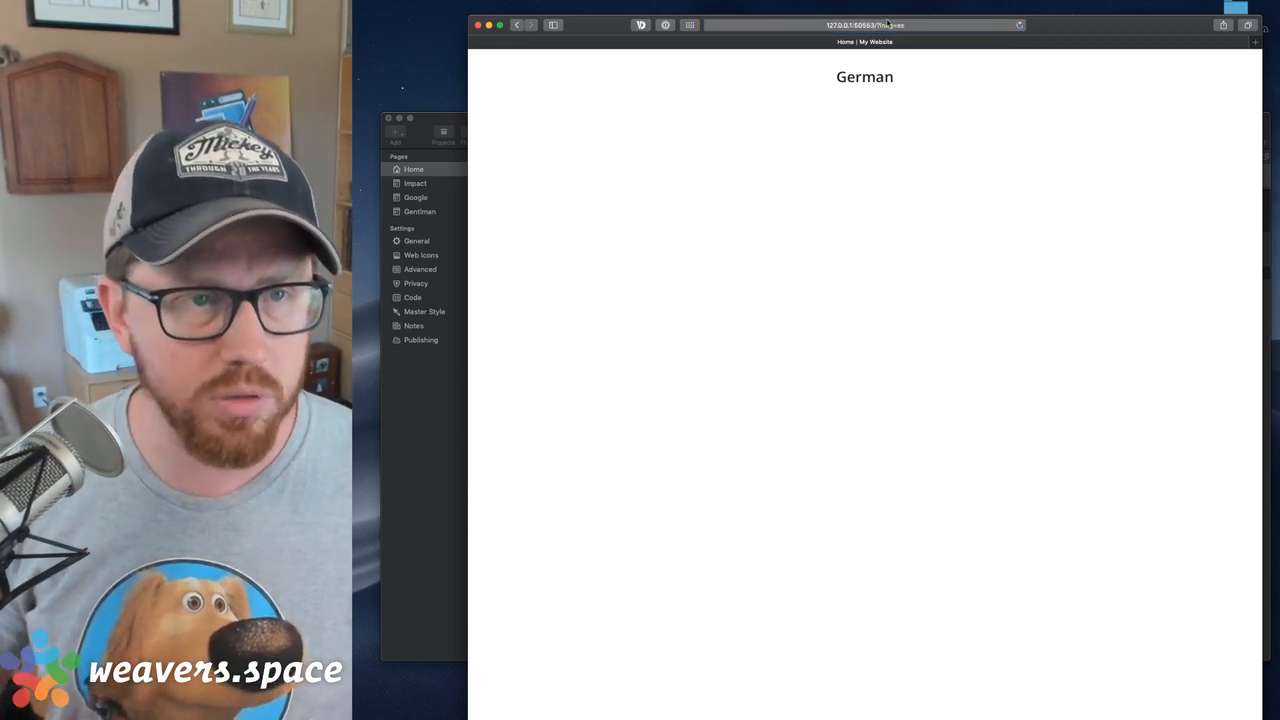
# Correct the preview address's parameter to lang=es and load the page
pyautogui.click(853, 24)
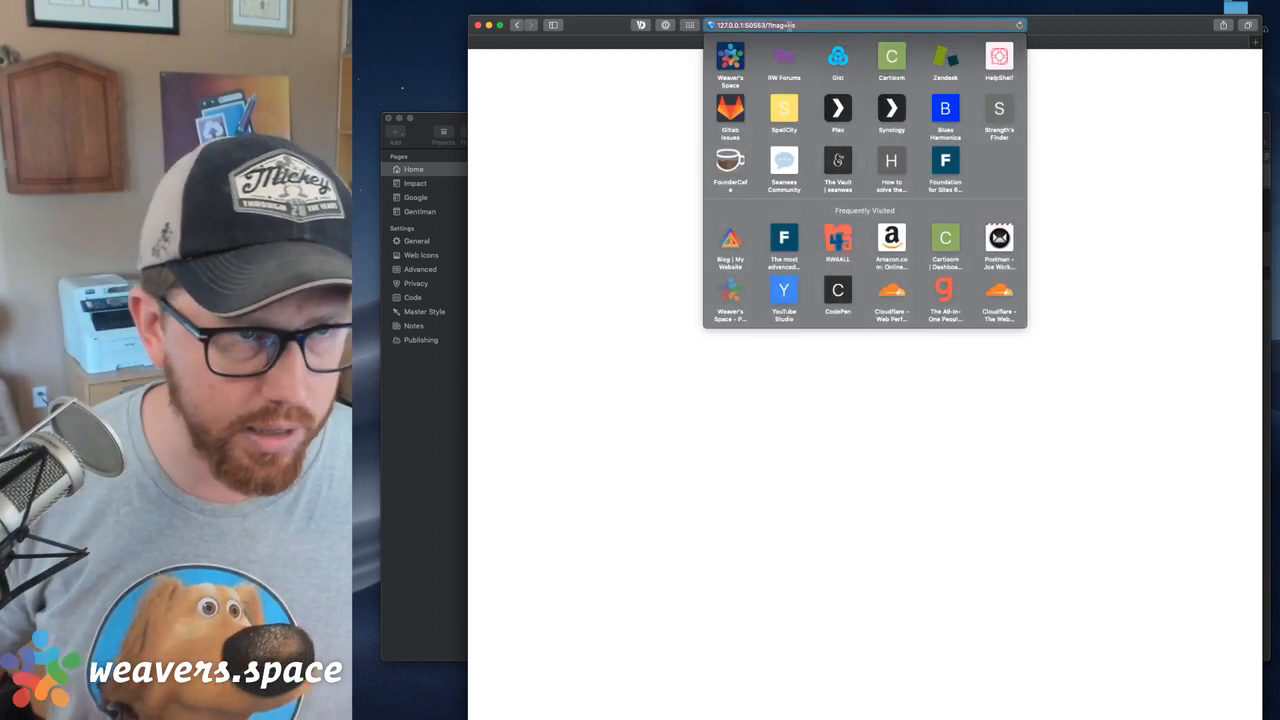
pyautogui.press('BackSpace')
pyautogui.press('BackSpace')
pyautogui.press('BackSpace')
pyautogui.write('an')
pyautogui.press('Return')
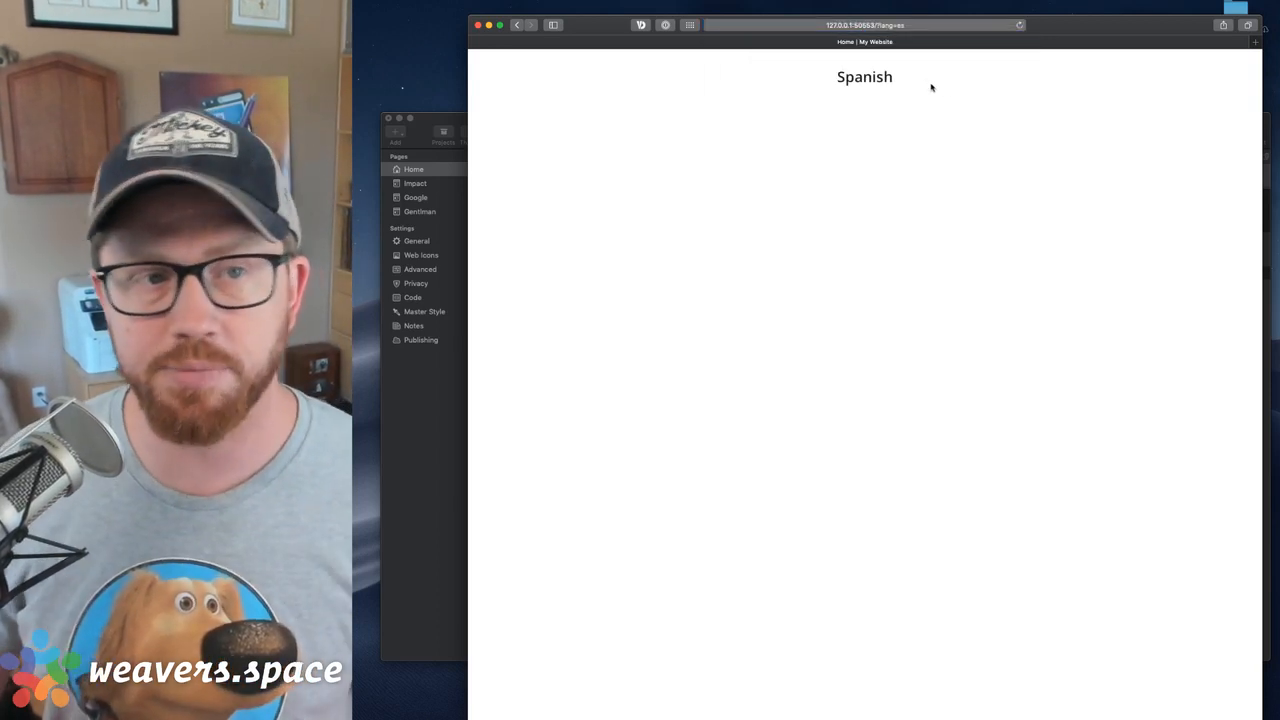
# Change the preview address's parameter to lang=en, load the page and close the preview
pyautogui.click(929, 25)
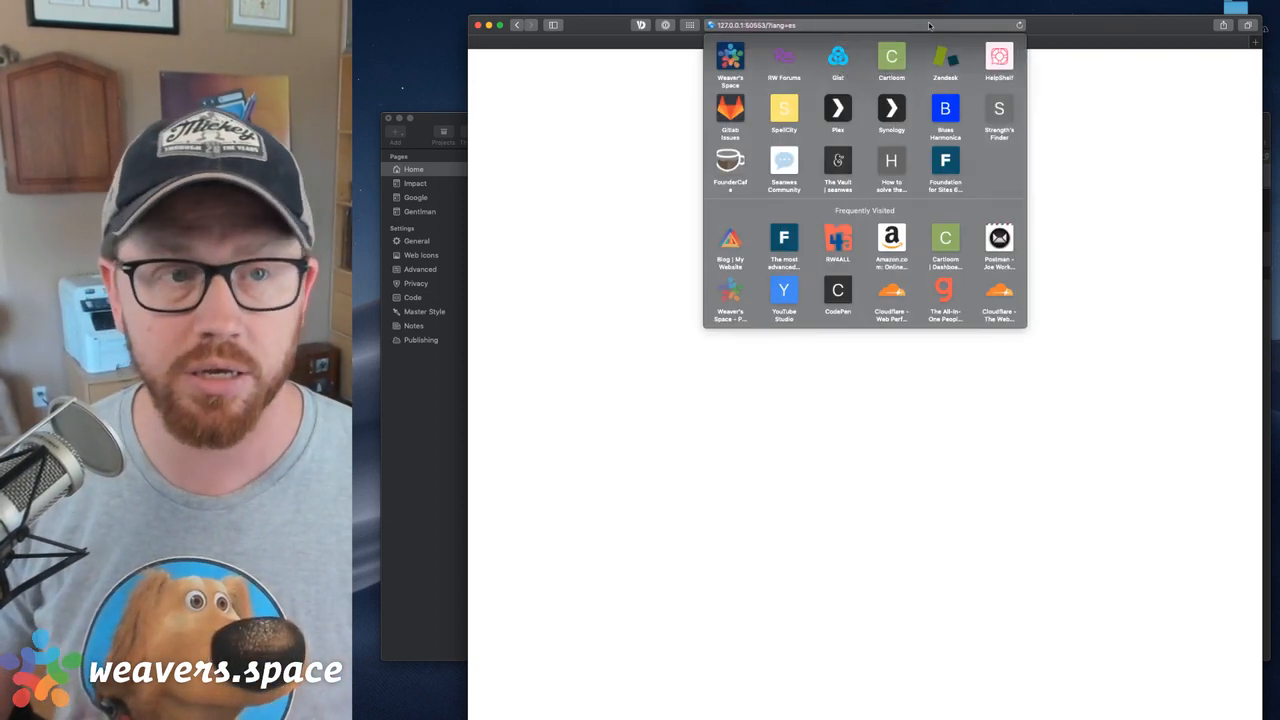
pyautogui.press('BackSpace')
pyautogui.write('n')
pyautogui.press('Return')
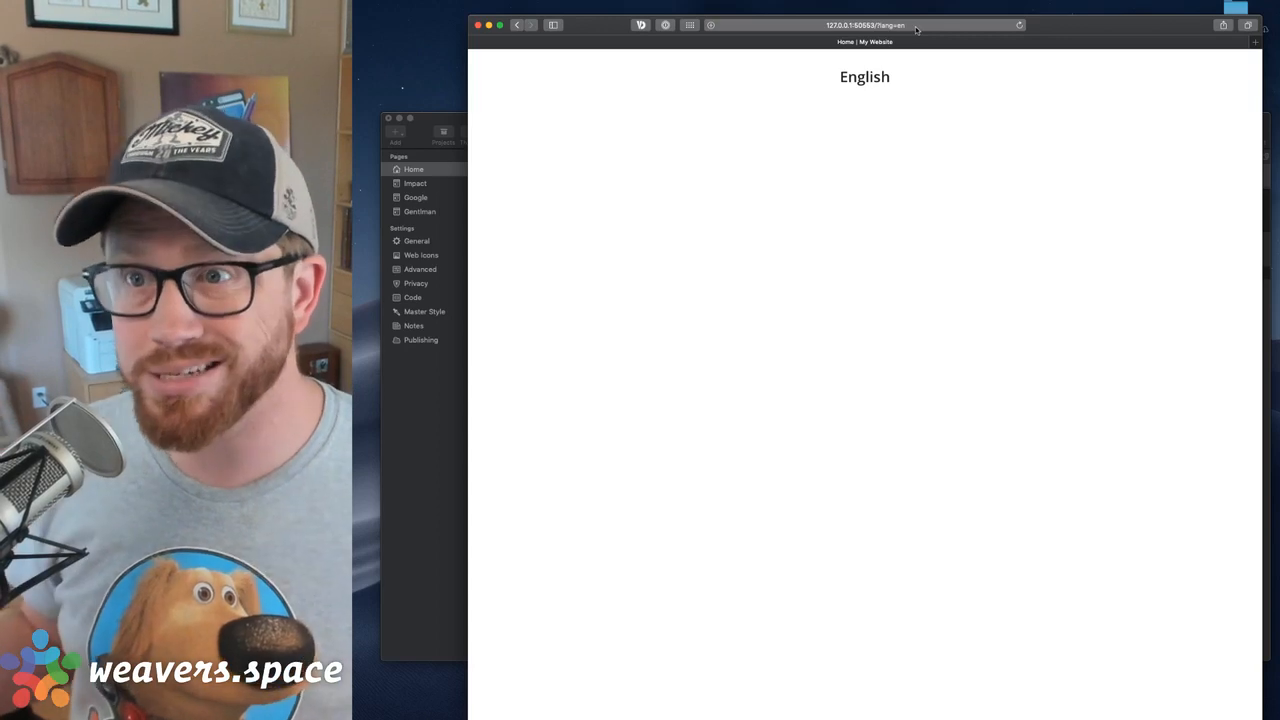
pyautogui.click(478, 25)
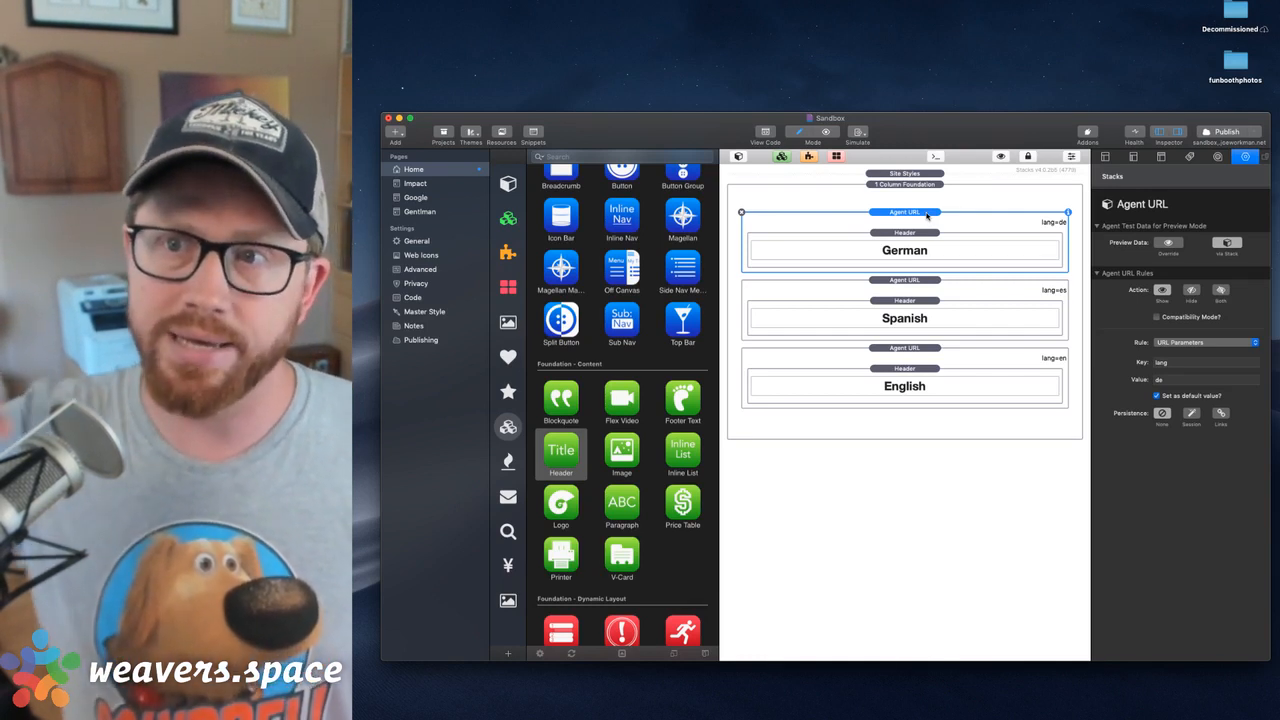
# Examine the German Agent URL stack and its header, including the Override and Via Stack choices for preview data
pyautogui.click(921, 235)
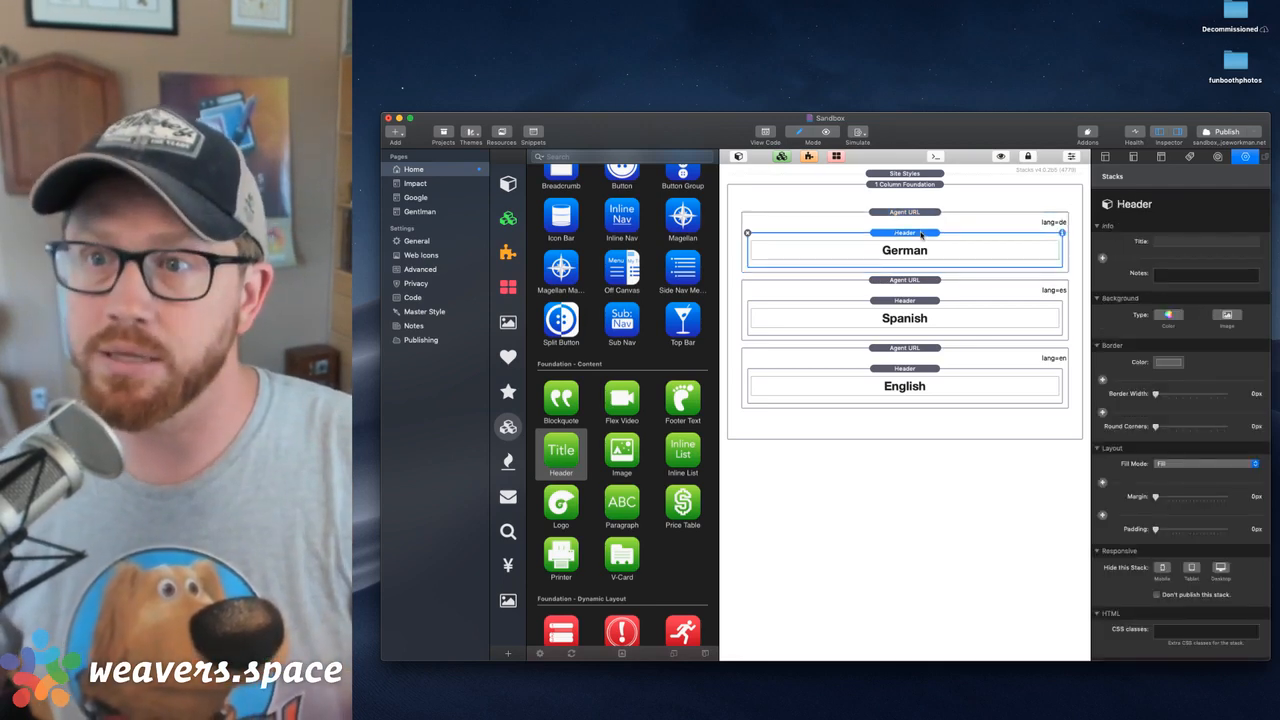
pyautogui.click(916, 212)
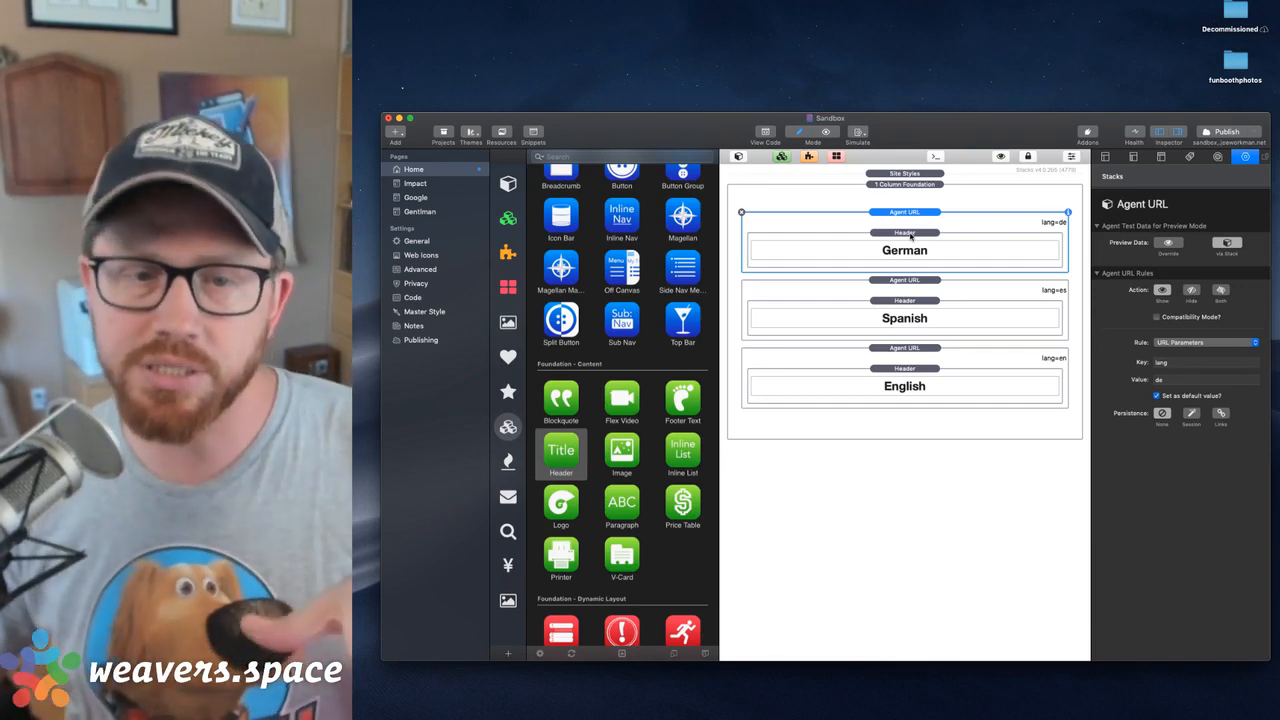
pyautogui.click(907, 234)
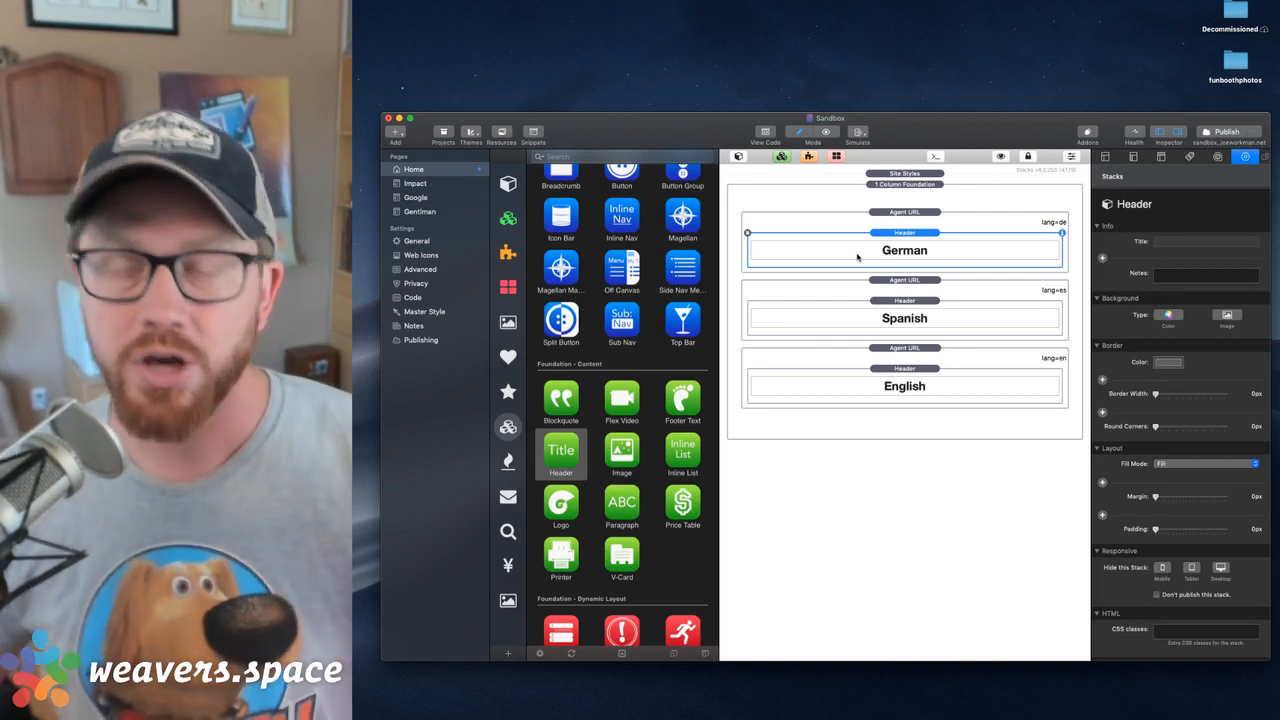
pyautogui.click(911, 216)
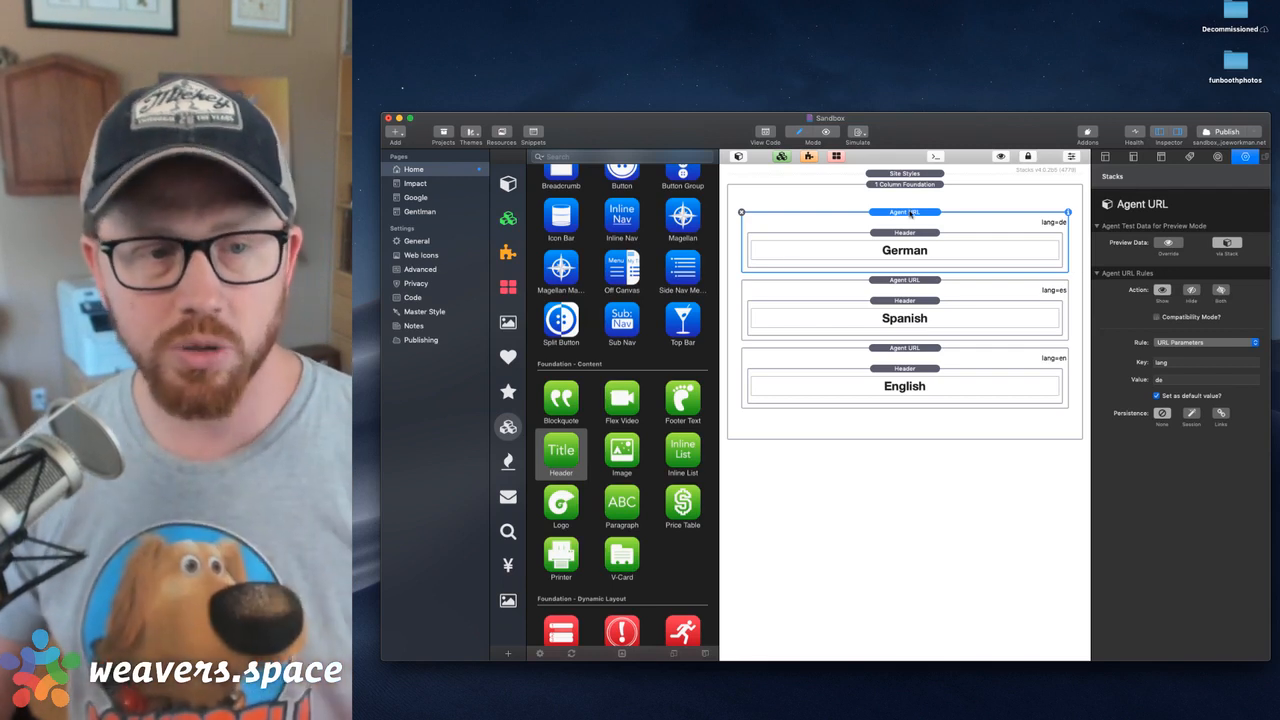
pyautogui.click(1168, 243)
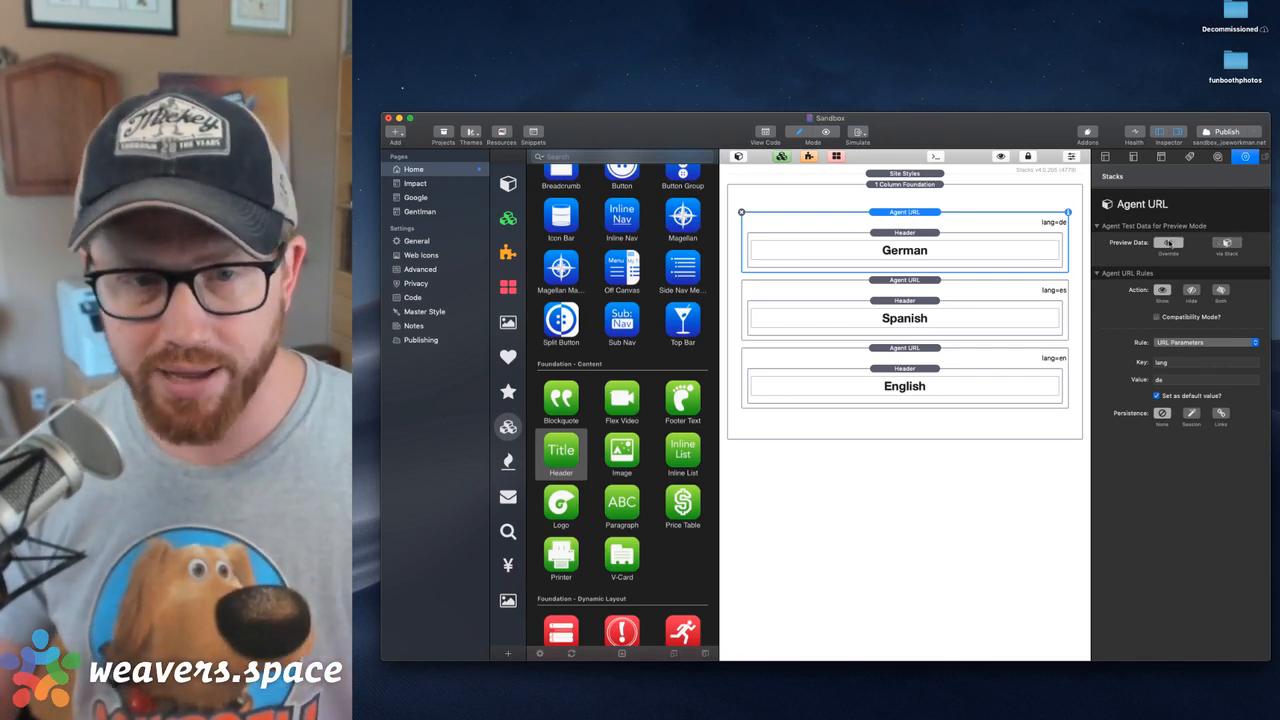
pyautogui.click(1228, 243)
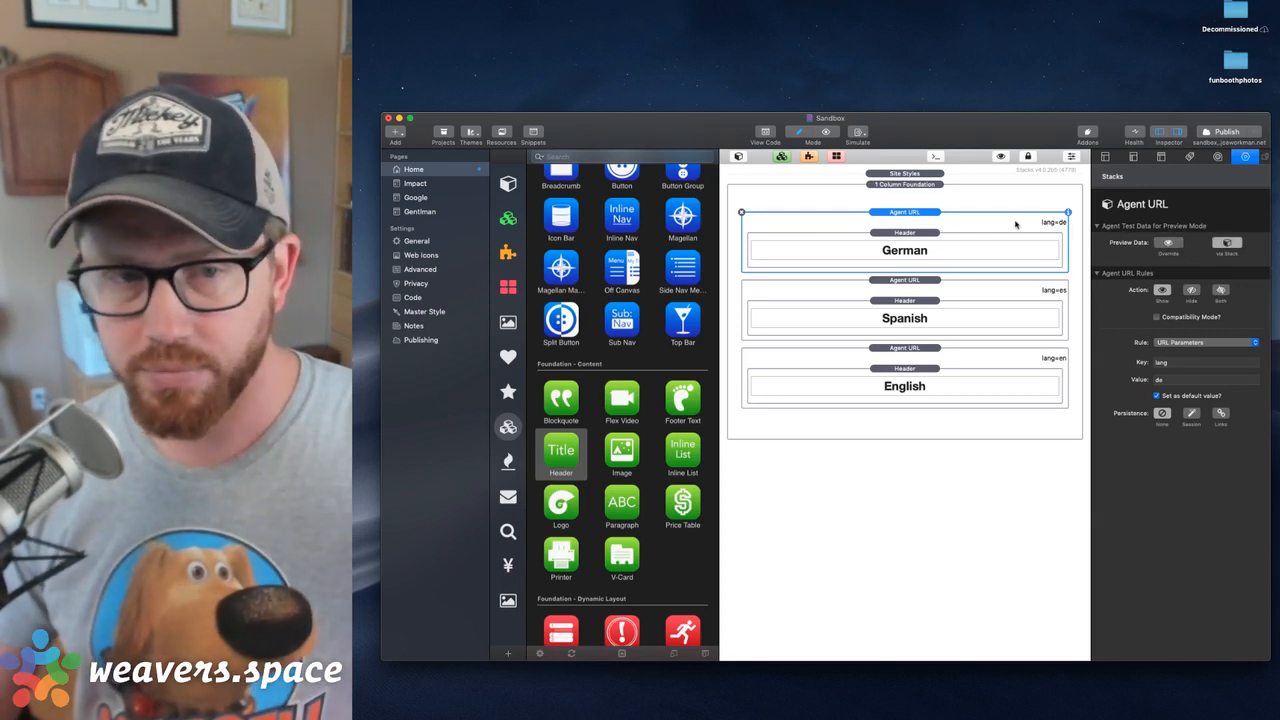
# Search the whole stacks library for agent and add an Agent Preview stack above the 1 Column Foundation stack
pyautogui.click(507, 184)
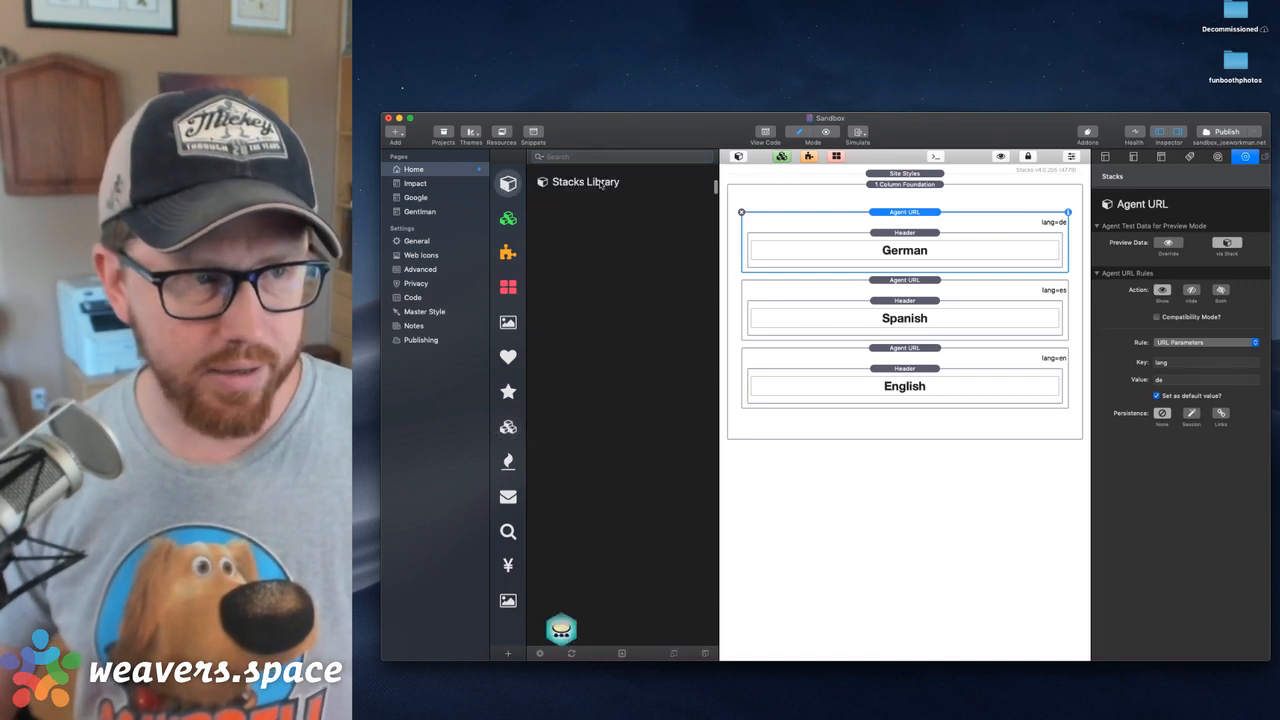
pyautogui.click(571, 159)
pyautogui.write('agent')
pyautogui.click(561, 296)
pyautogui.moveTo(561, 296); pyautogui.dragTo(914, 180)
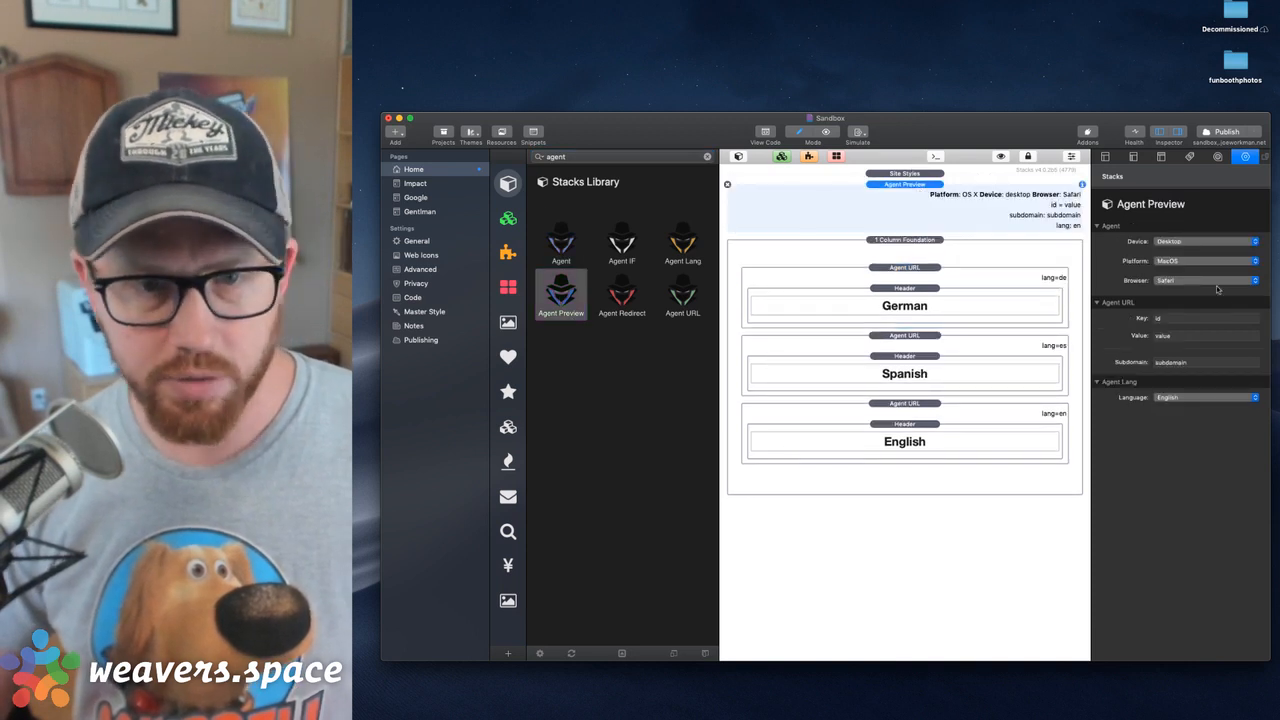
# Set the Agent Preview stack's URL key to lang and value to en, and check the page in browser preview
pyautogui.click(1177, 320)
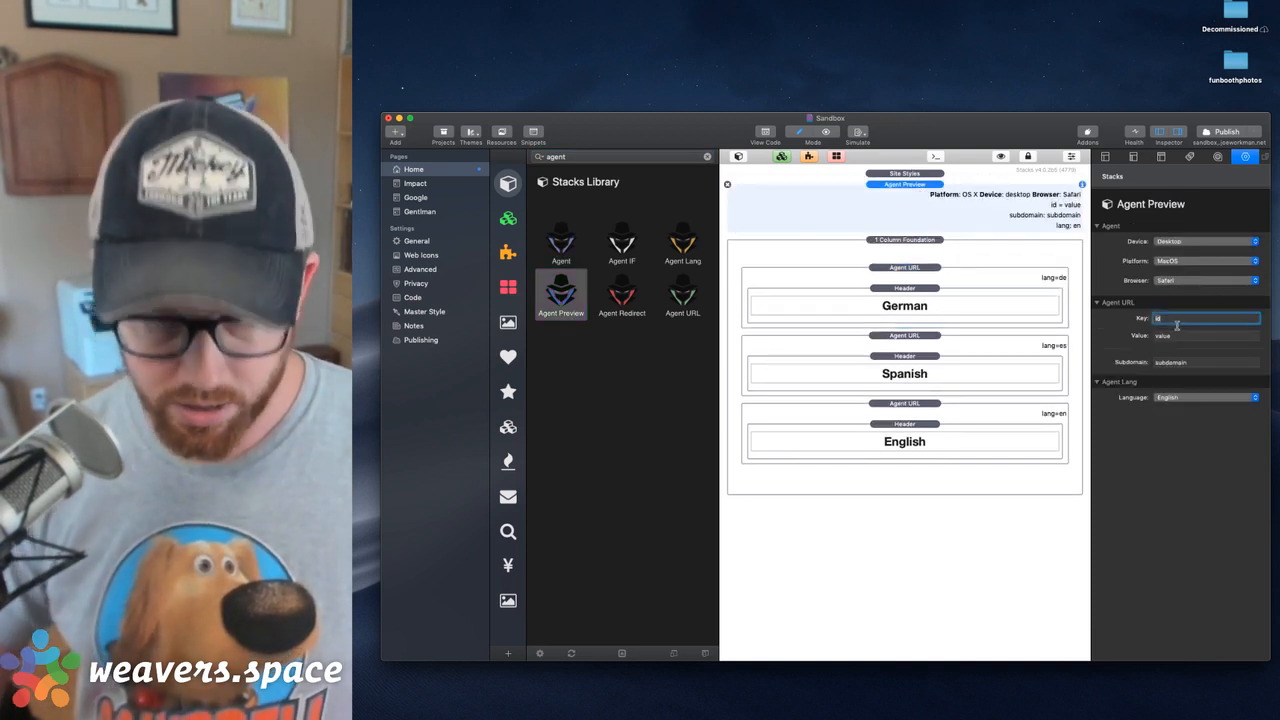
pyautogui.write('lang')
pyautogui.press('Tab')
pyautogui.write('es')
pyautogui.press('Tab')
pyautogui.press('super+shift+r')
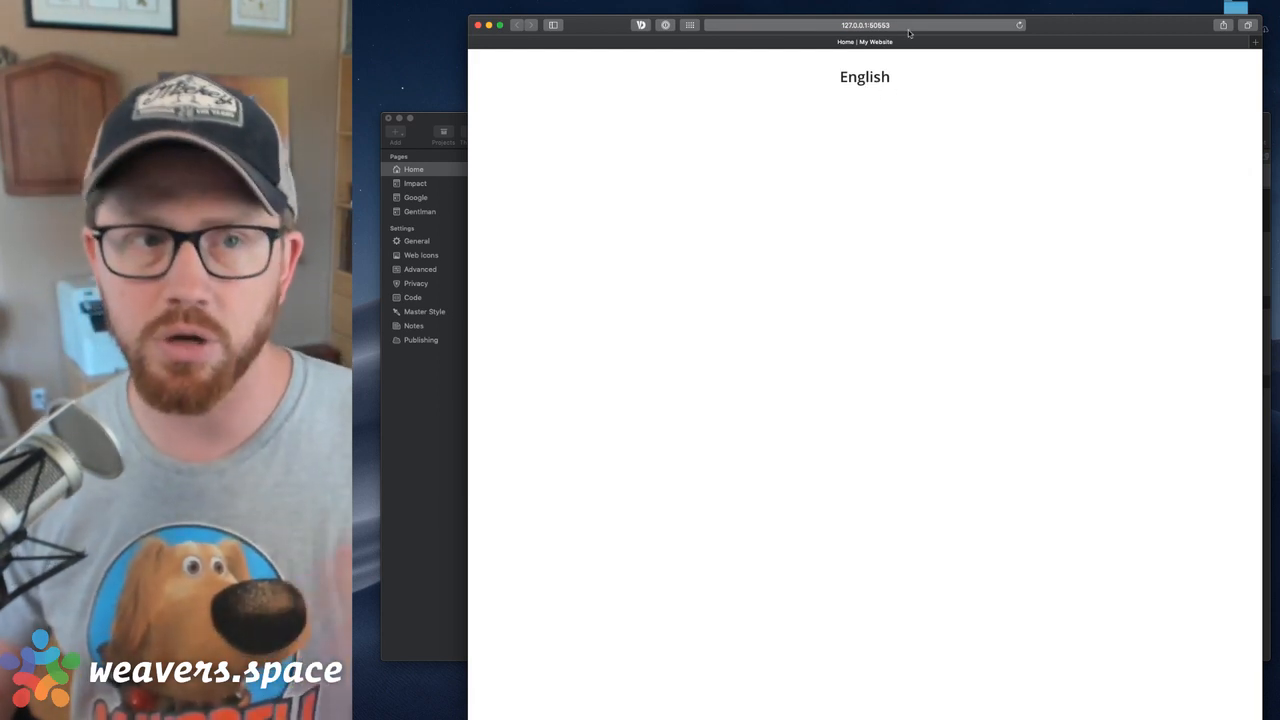
pyautogui.click(479, 25)
# Add an Agent Lang stack inside the 1 Column Foundation, directly above the German Agent URL stack
pyautogui.click(930, 210)
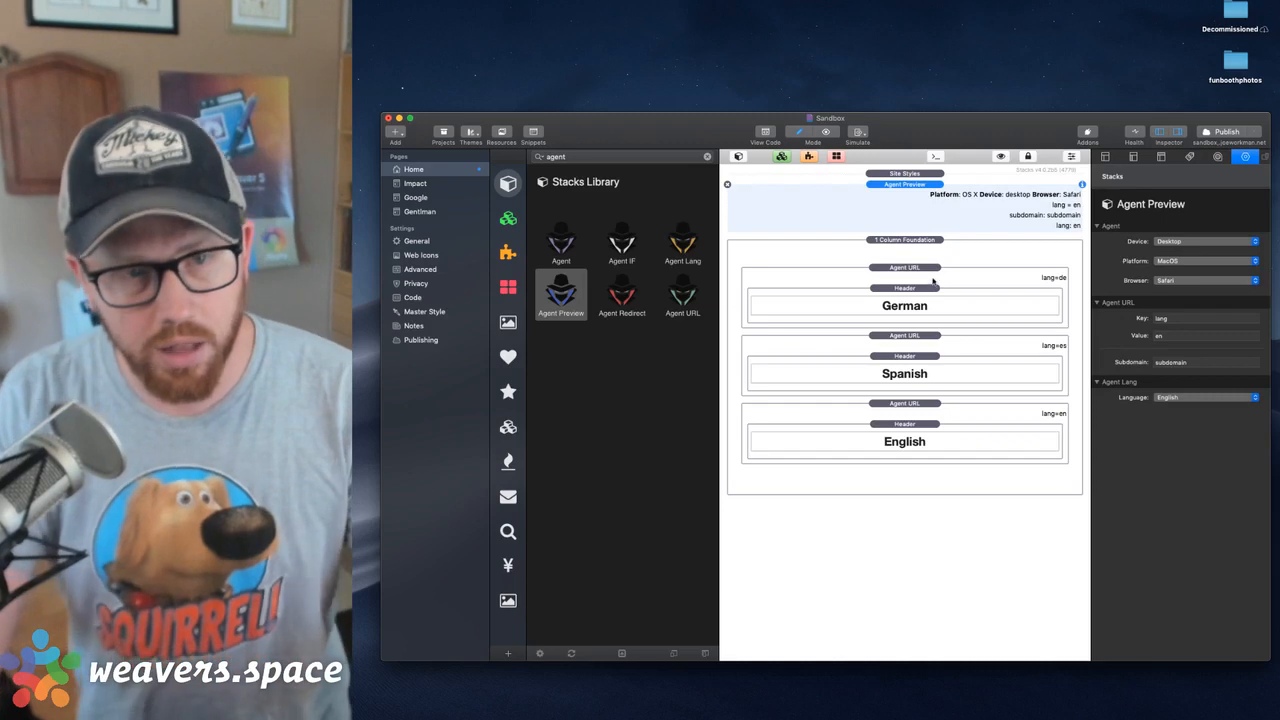
pyautogui.click(928, 272)
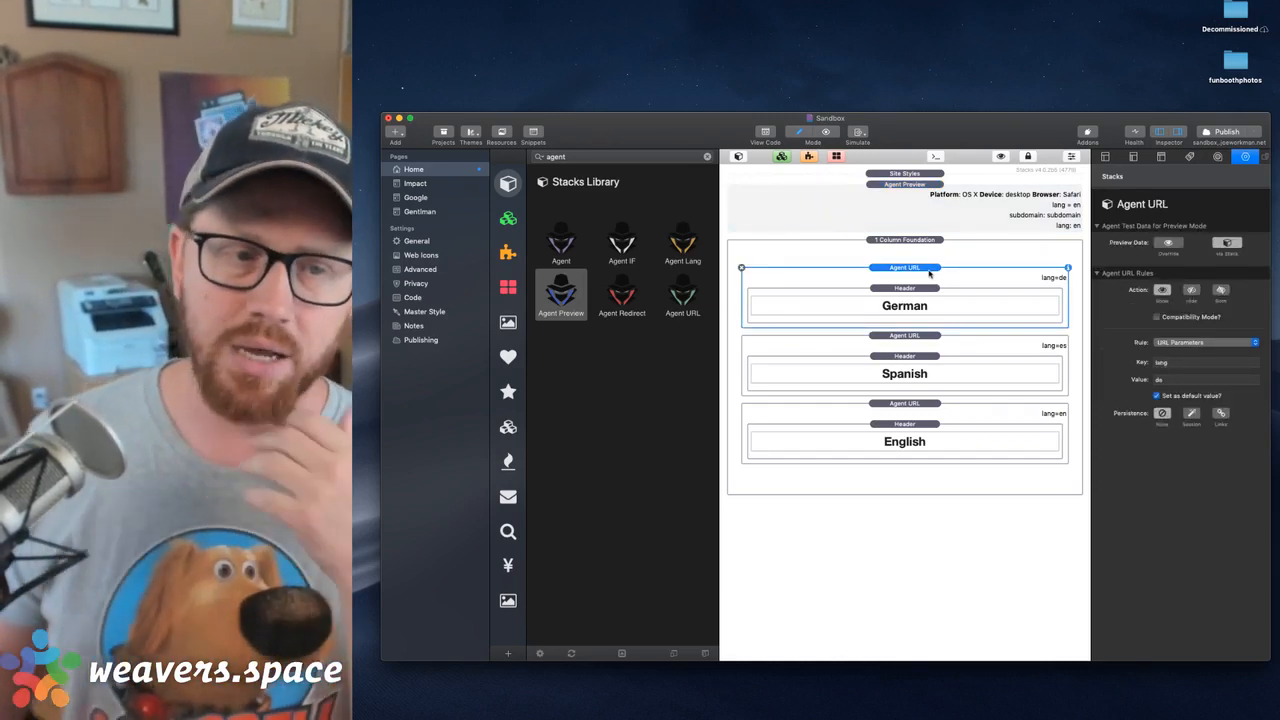
pyautogui.click(688, 246)
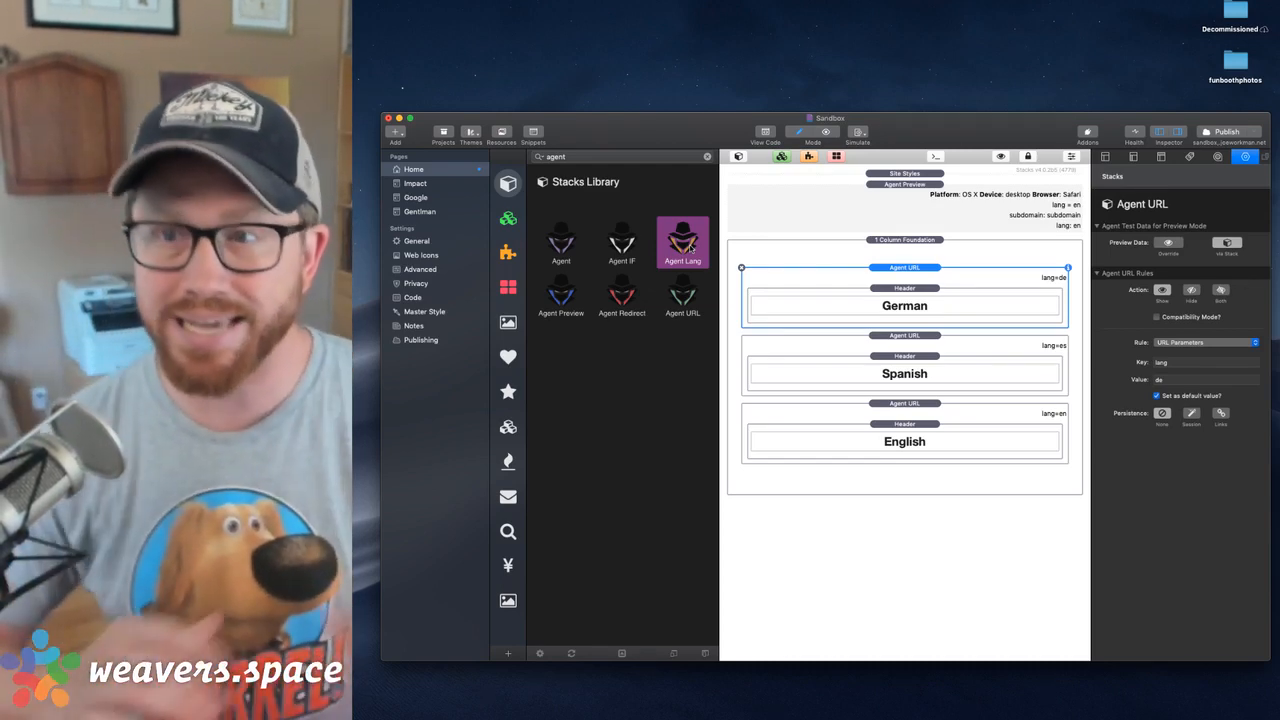
pyautogui.moveTo(691, 248); pyautogui.dragTo(892, 276)
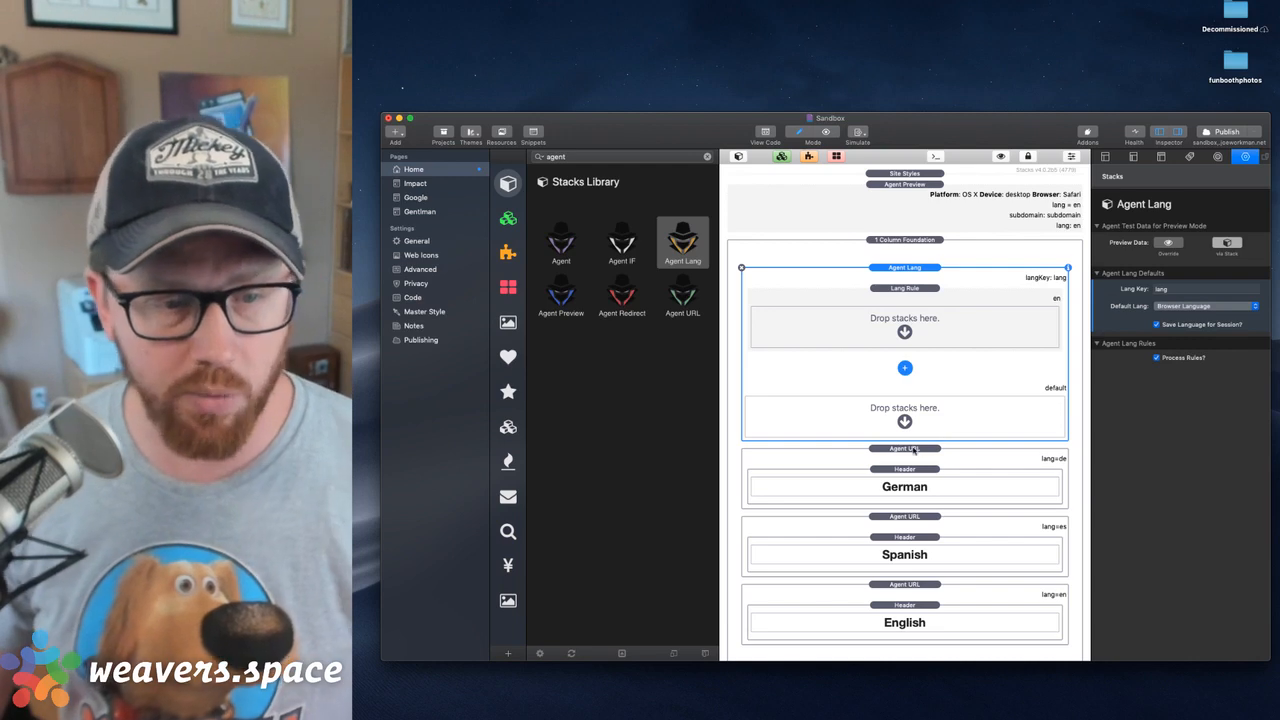
# Try locale and speak as the Agent Lang stack's language key, and restore the key lang
pyautogui.click(913, 450)
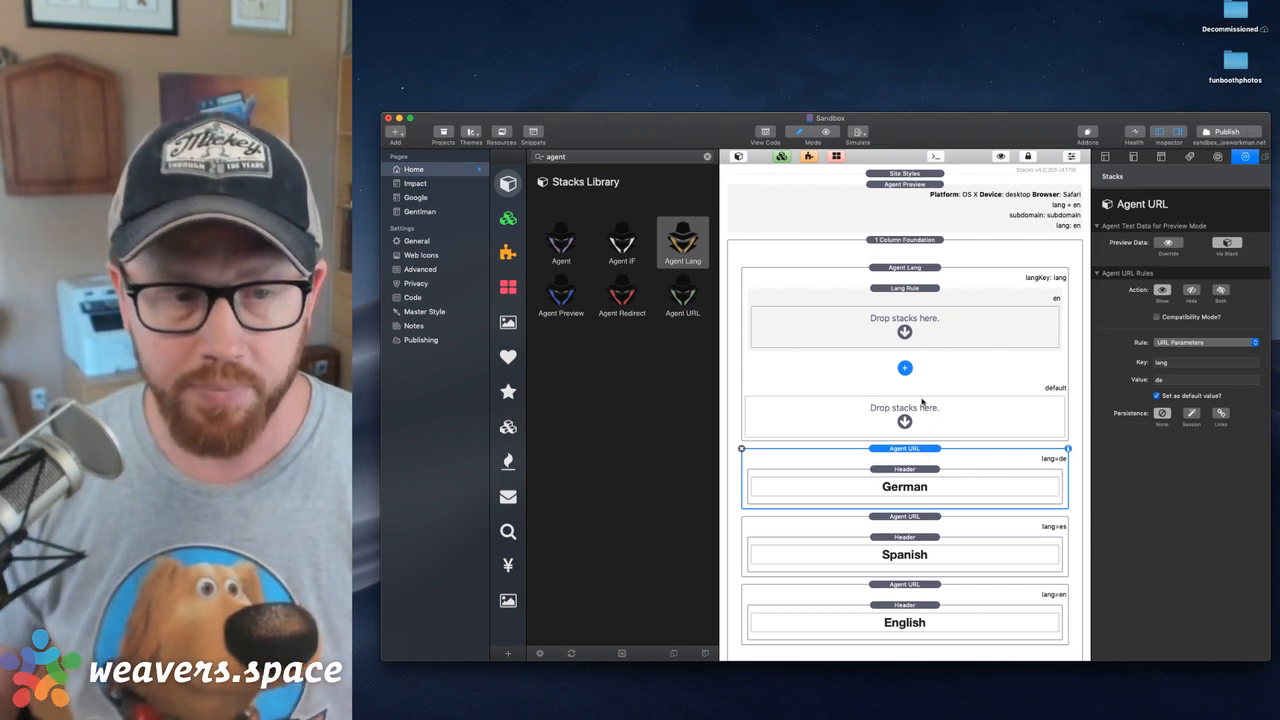
pyautogui.click(916, 300)
pyautogui.click(916, 270)
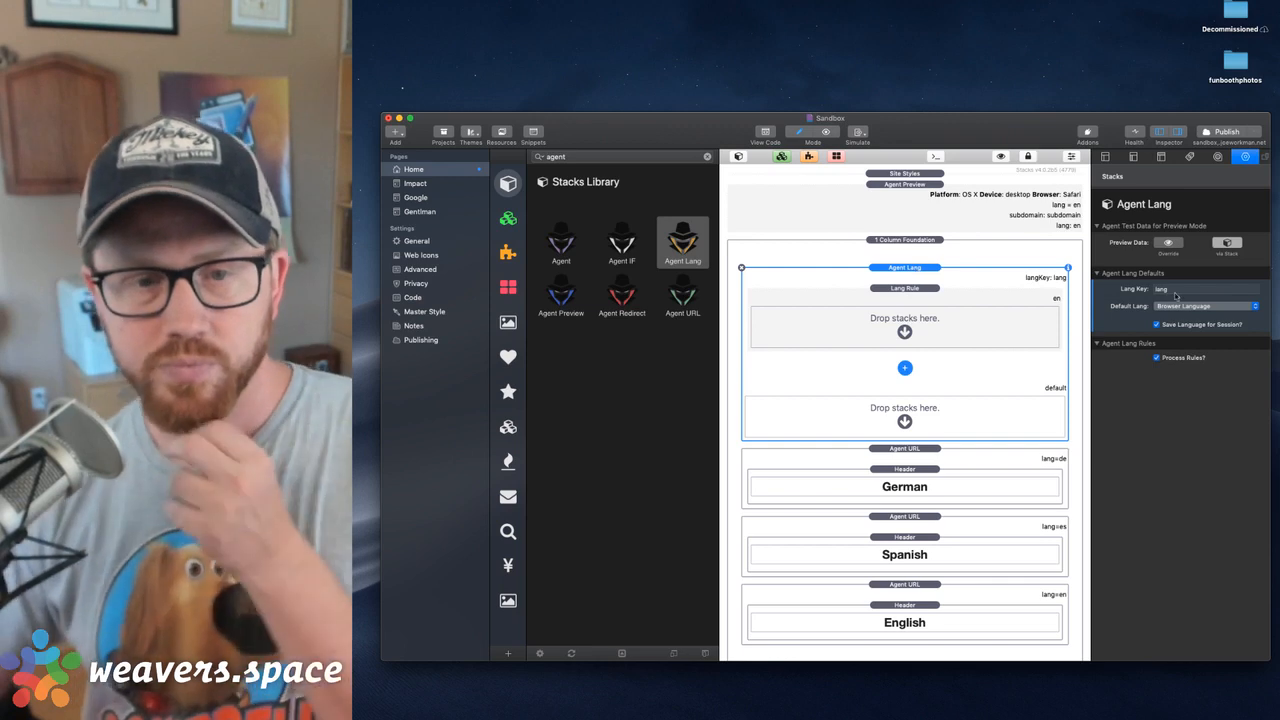
pyautogui.click(1178, 289)
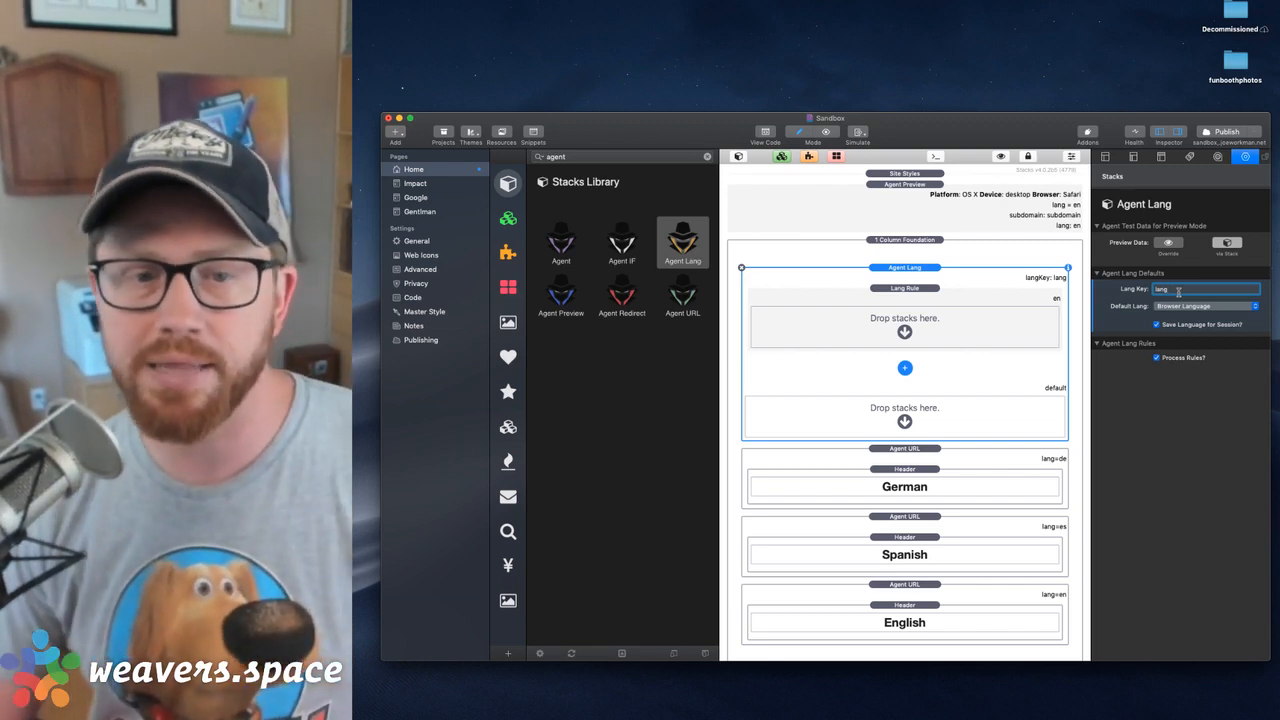
pyautogui.press('BackSpace')
pyautogui.press('BackSpace')
pyautogui.press('BackSpace')
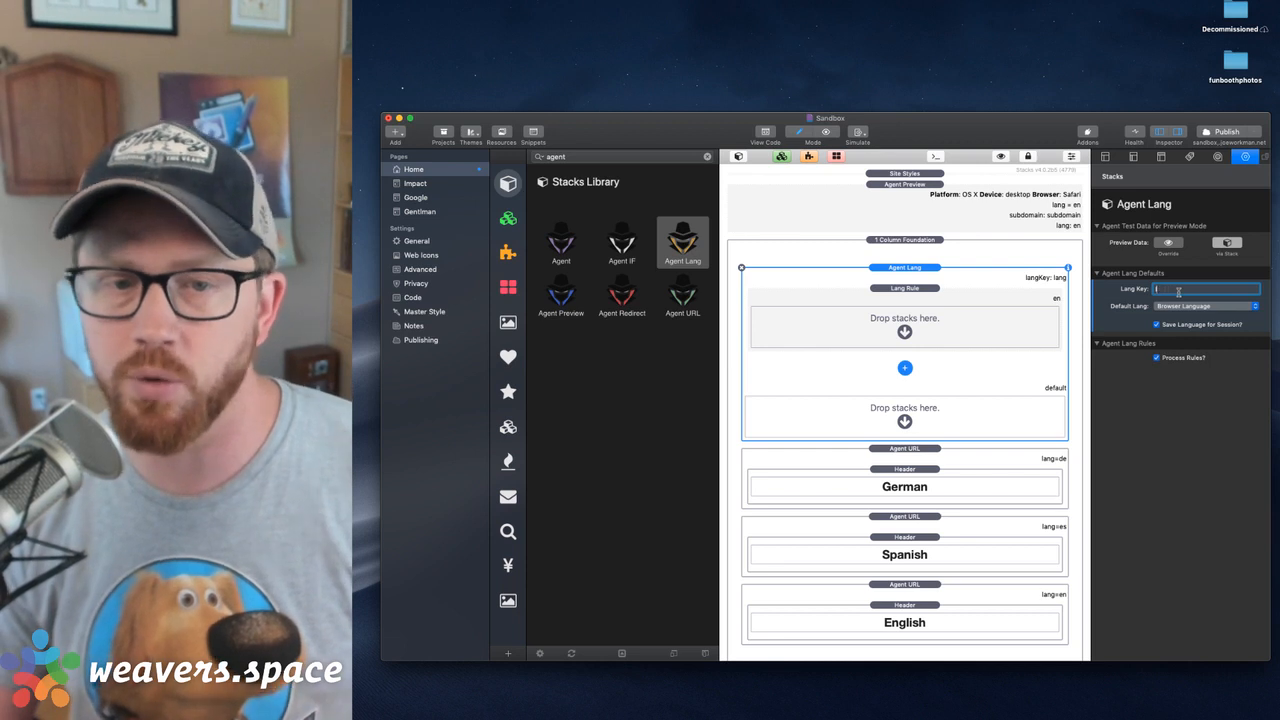
pyautogui.write('locale')
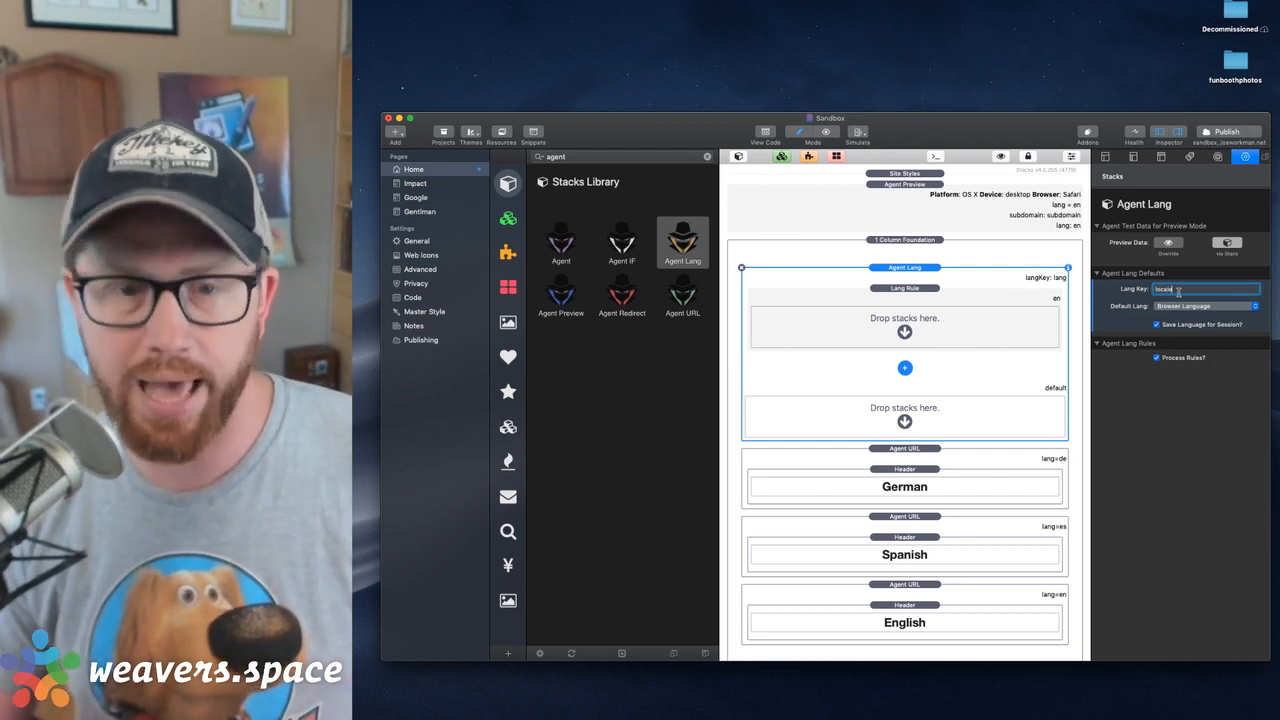
pyautogui.press('BackSpace')
pyautogui.press('BackSpace')
pyautogui.press('BackSpace')
pyautogui.press('BackSpace')
pyautogui.press('BackSpace')
pyautogui.press('BackSpace')
pyautogui.write('spanis')
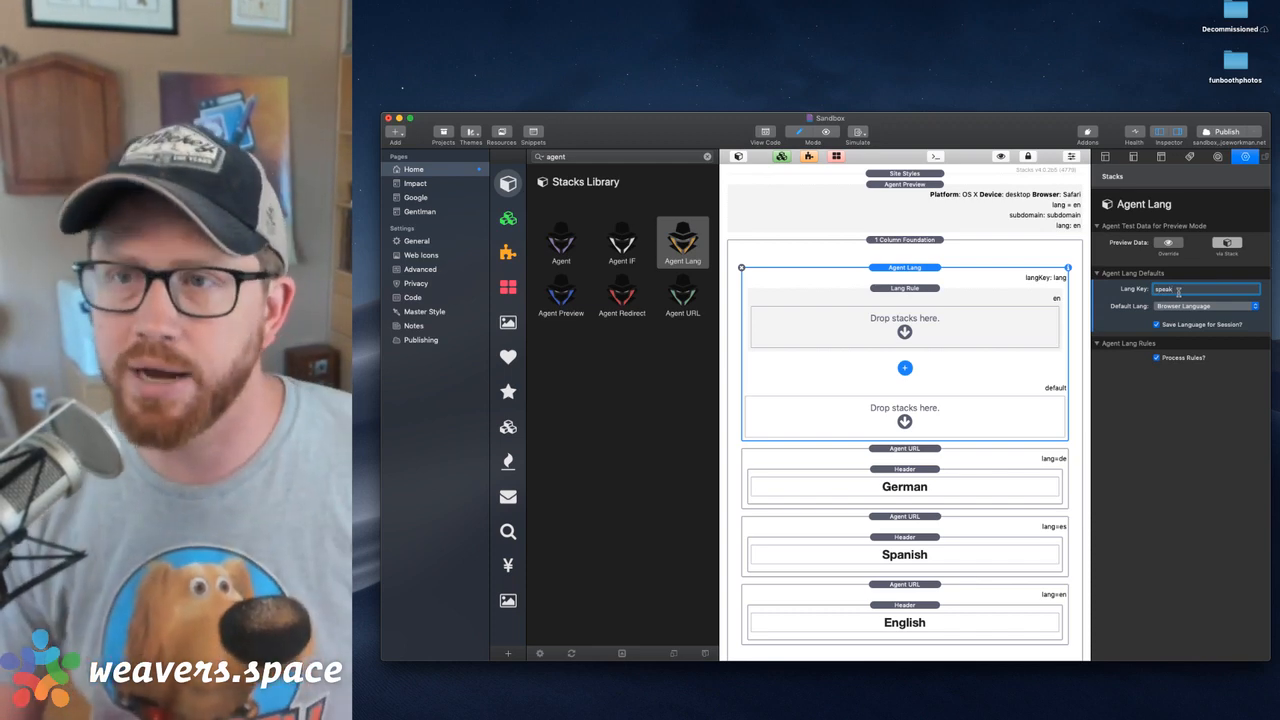
pyautogui.press('BackSpace')
pyautogui.press('BackSpace')
pyautogui.press('BackSpace')
pyautogui.press('BackSpace')
pyautogui.press('BackSpace')
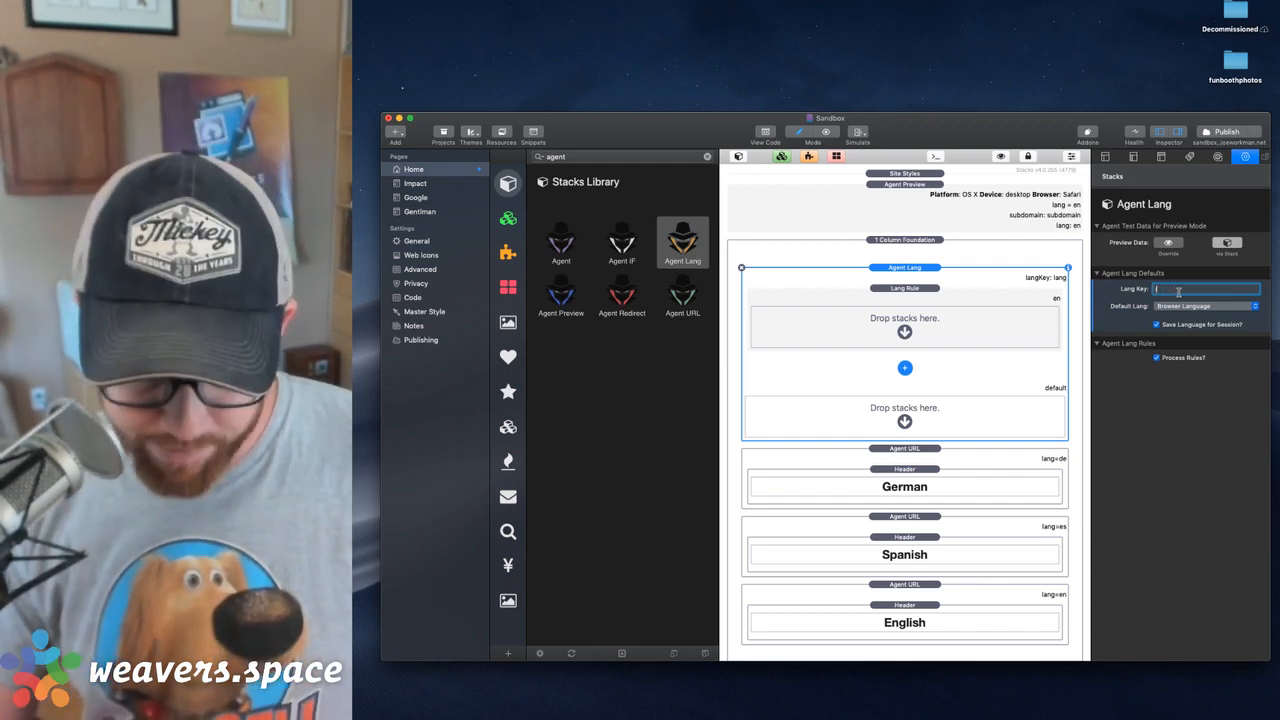
pyautogui.write('lang')
pyautogui.press('Return')
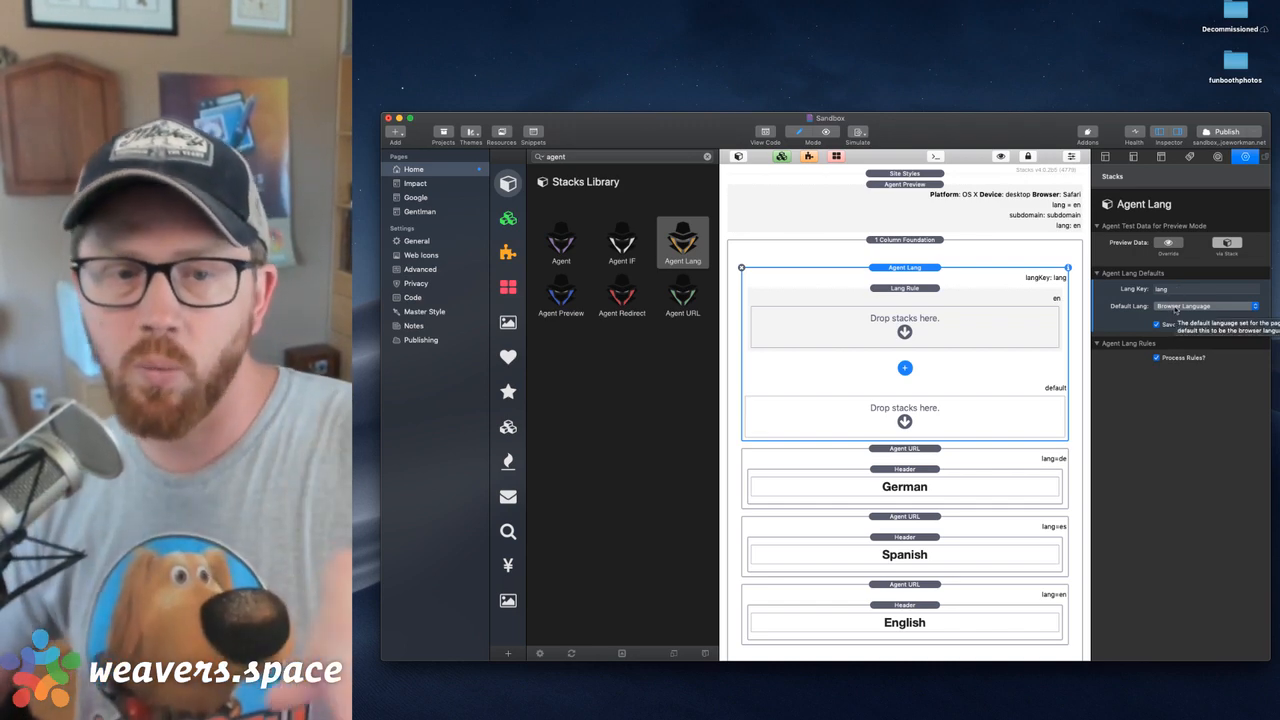
# Turn off rule processing for the Agent Lang stack and move the stack above Agent Preview
pyautogui.click(1190, 307)
pyautogui.click(1193, 307)
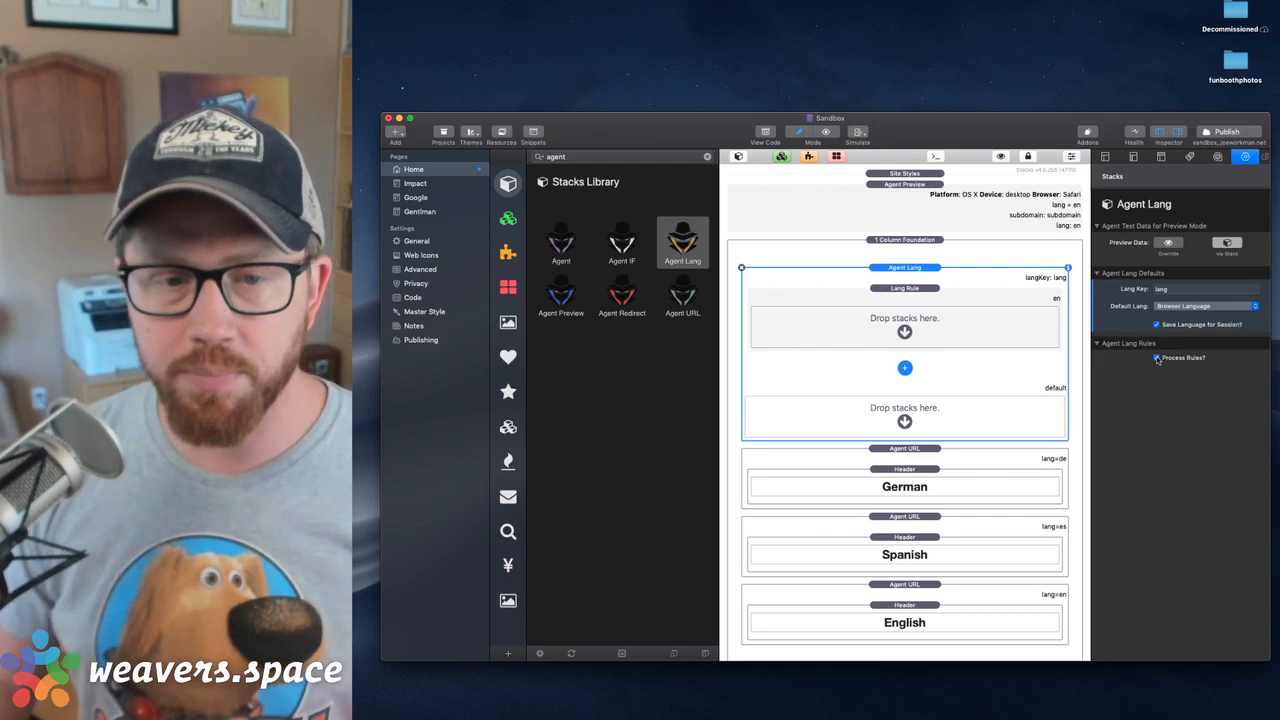
pyautogui.click(1157, 358)
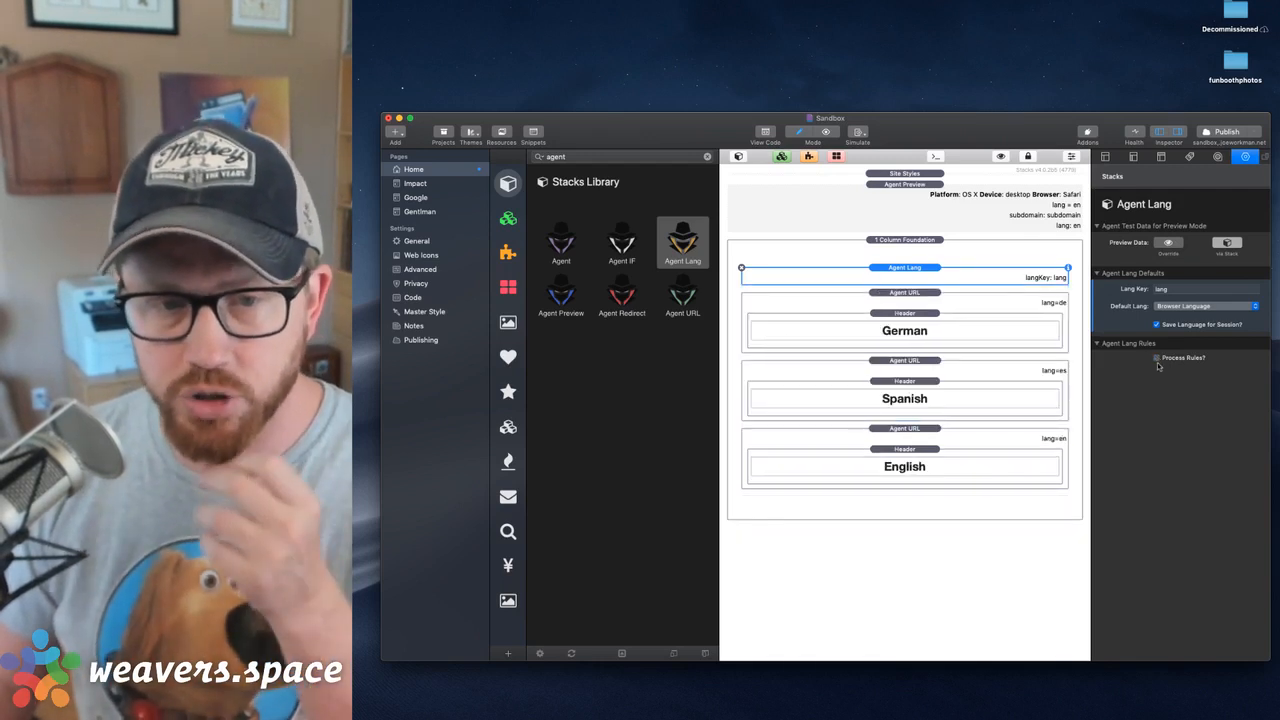
pyautogui.moveTo(934, 270); pyautogui.dragTo(953, 183)
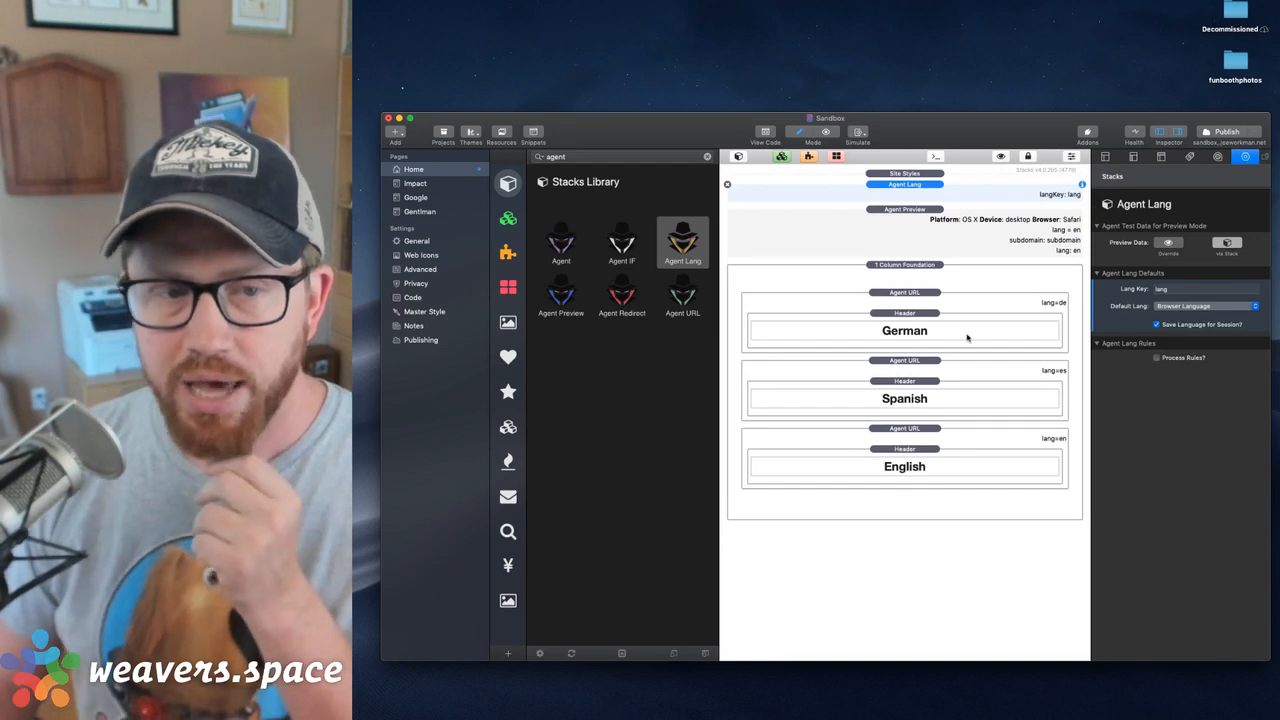
# Compare the German Agent URL stack's key with the language key of the Agent Lang stack
pyautogui.click(923, 300)
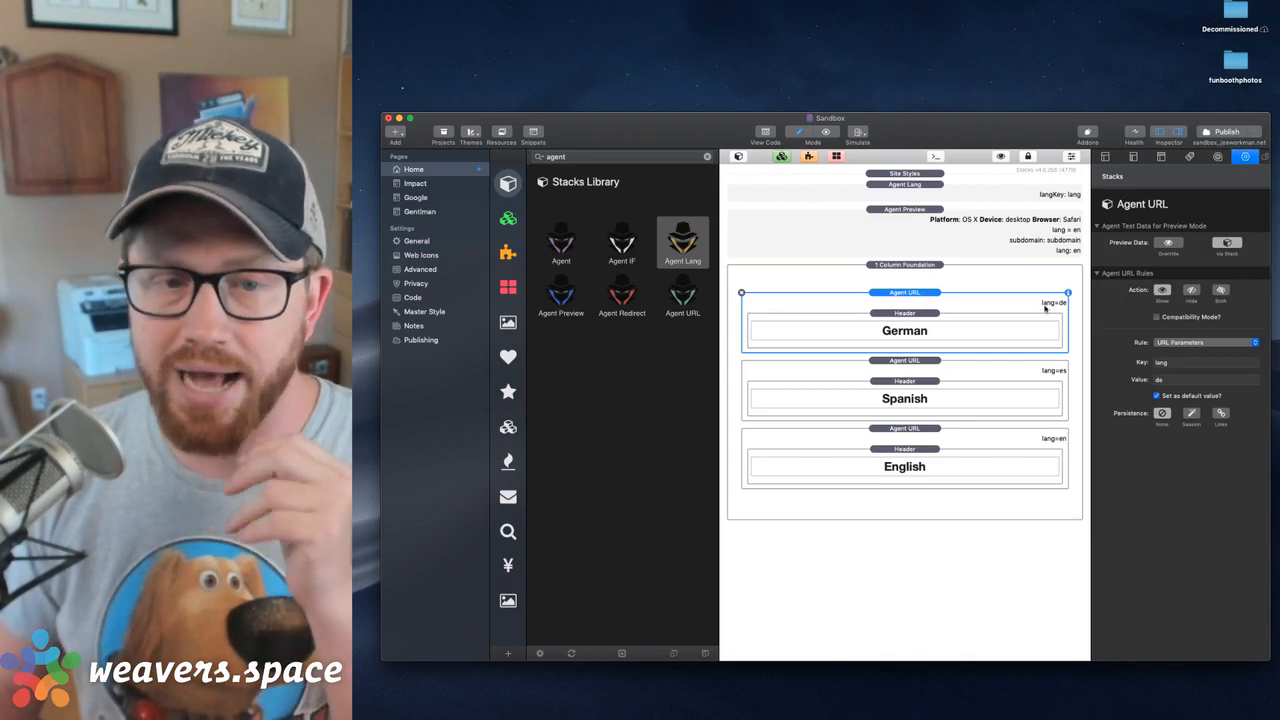
pyautogui.click(940, 190)
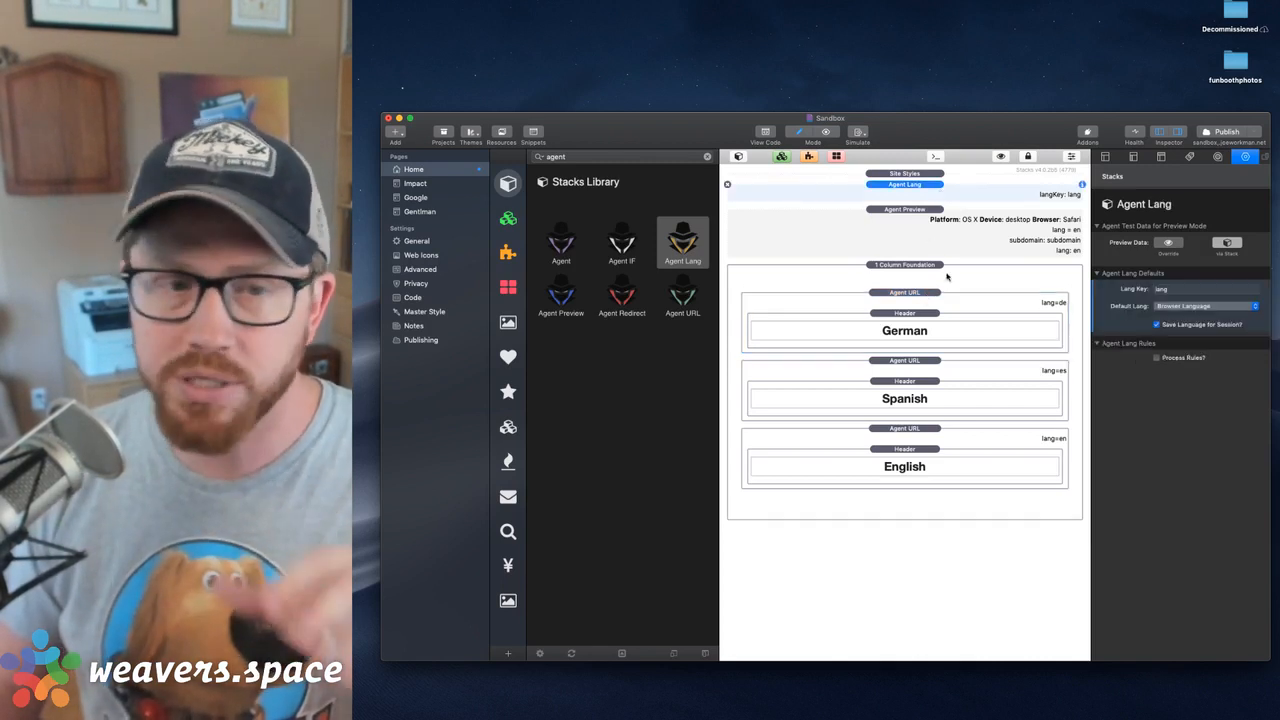
pyautogui.click(941, 303)
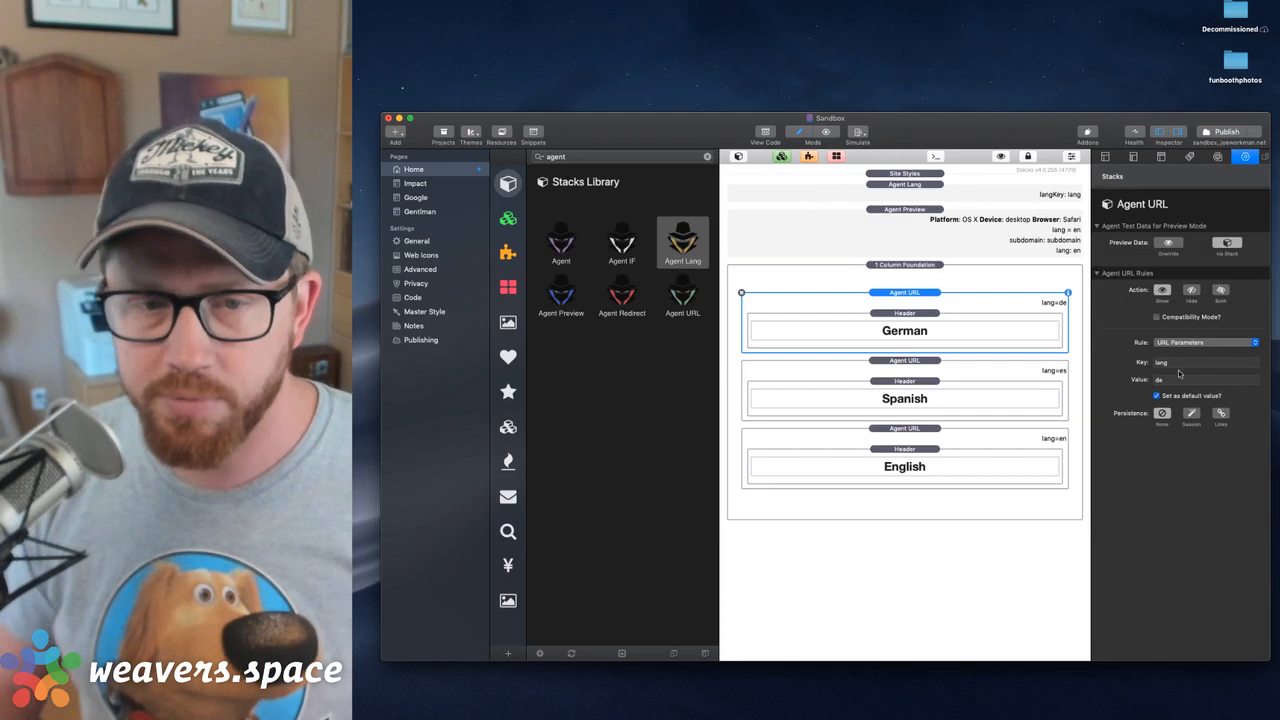
pyautogui.doubleClick(1173, 365)
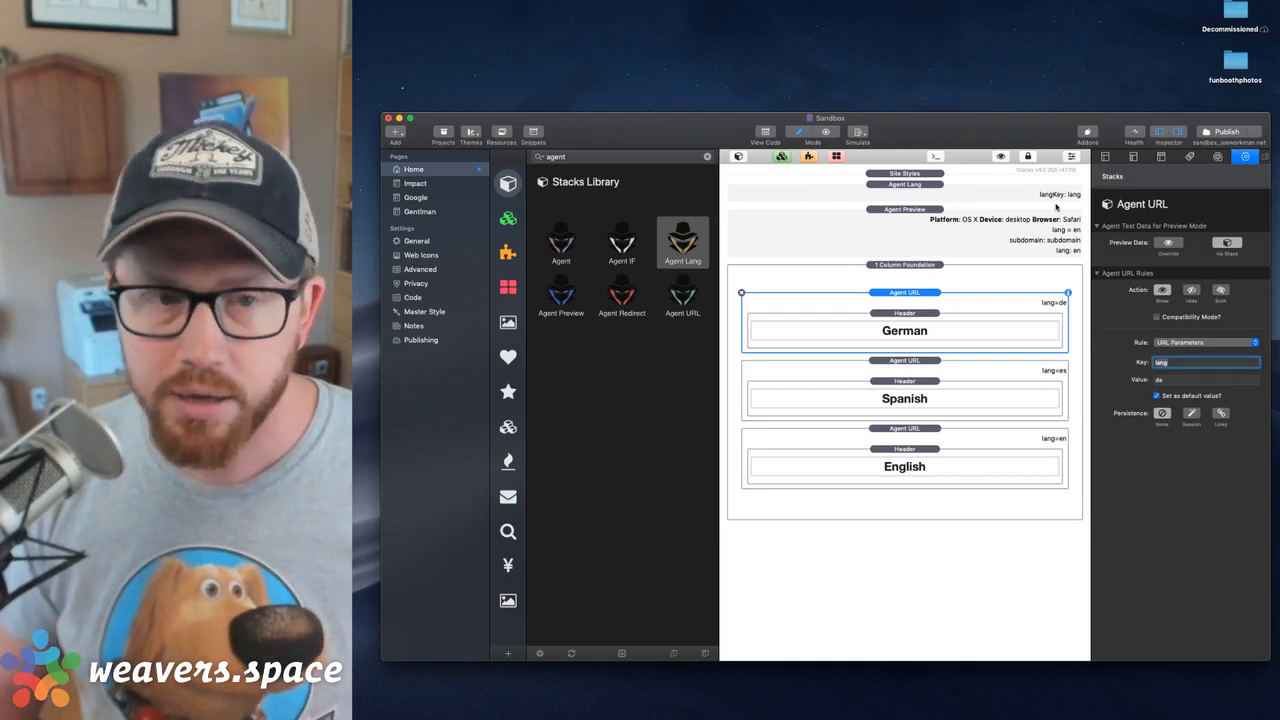
pyautogui.click(1026, 193)
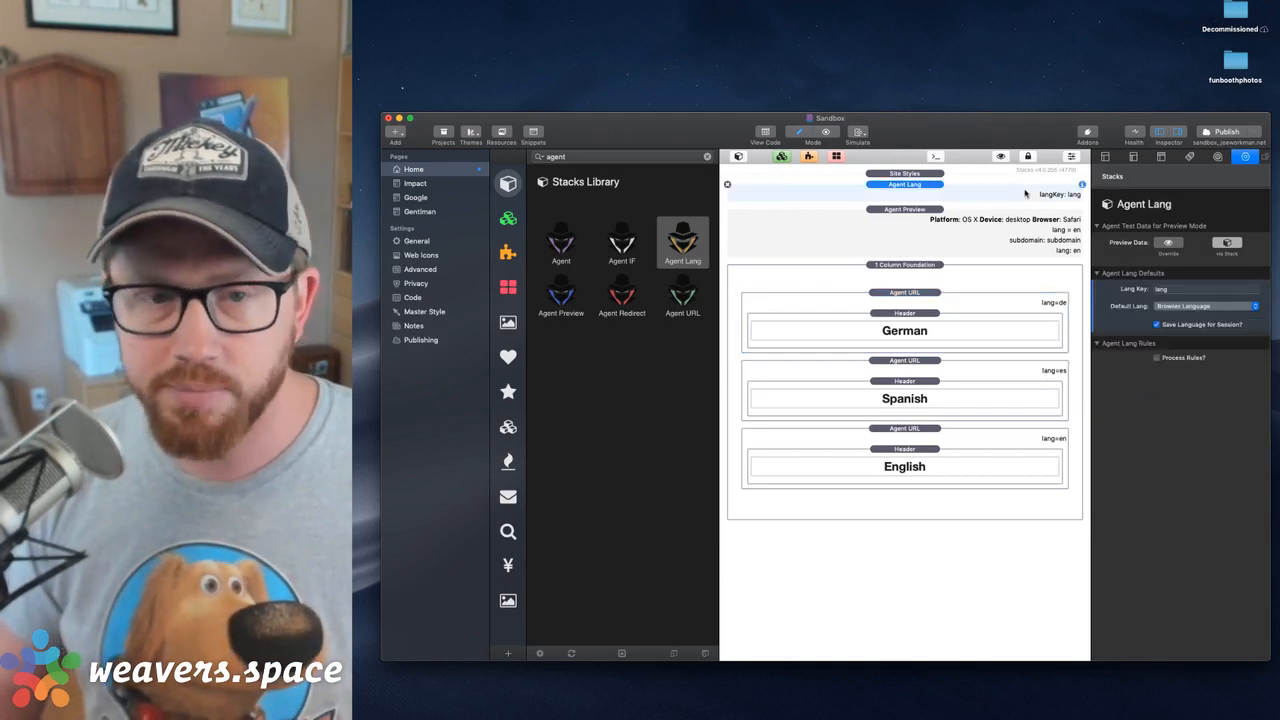
pyautogui.click(975, 306)
# Move the Agent Lang stack between Agent Preview and the 1 Column Foundation, and turn on its rule processing
pyautogui.click(925, 185)
pyautogui.moveTo(925, 185); pyautogui.dragTo(932, 264)
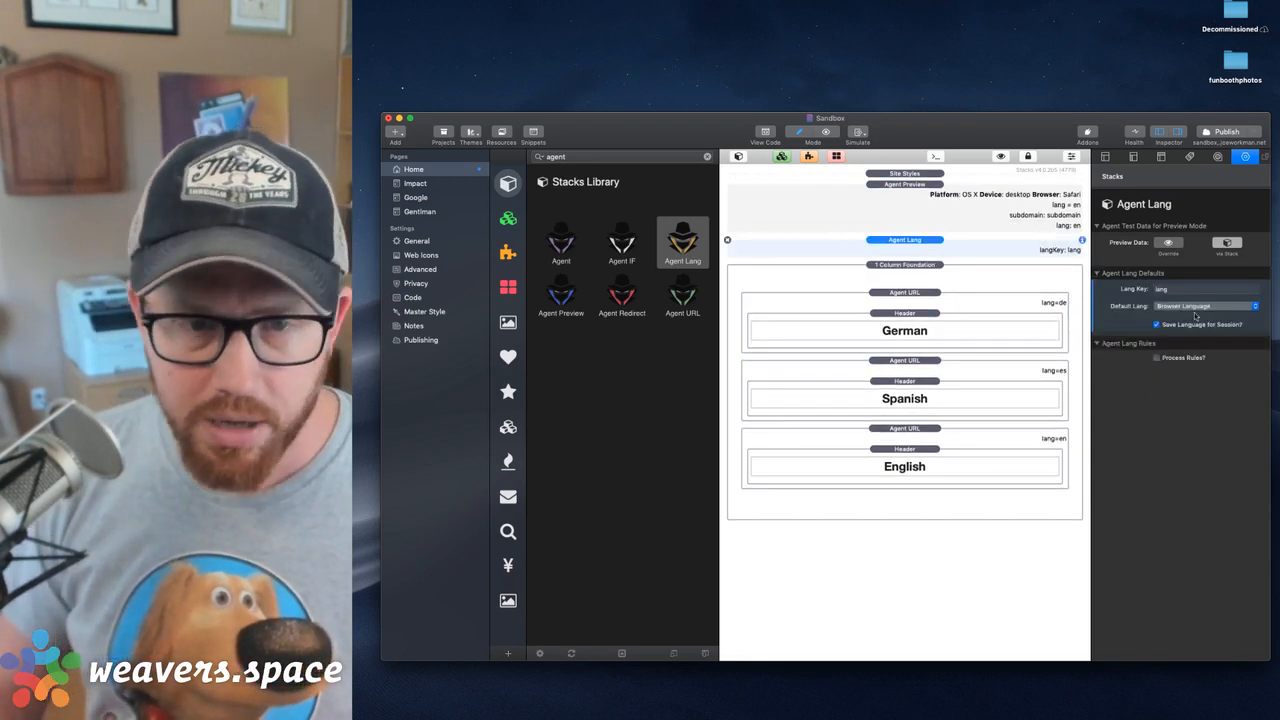
pyautogui.click(1157, 358)
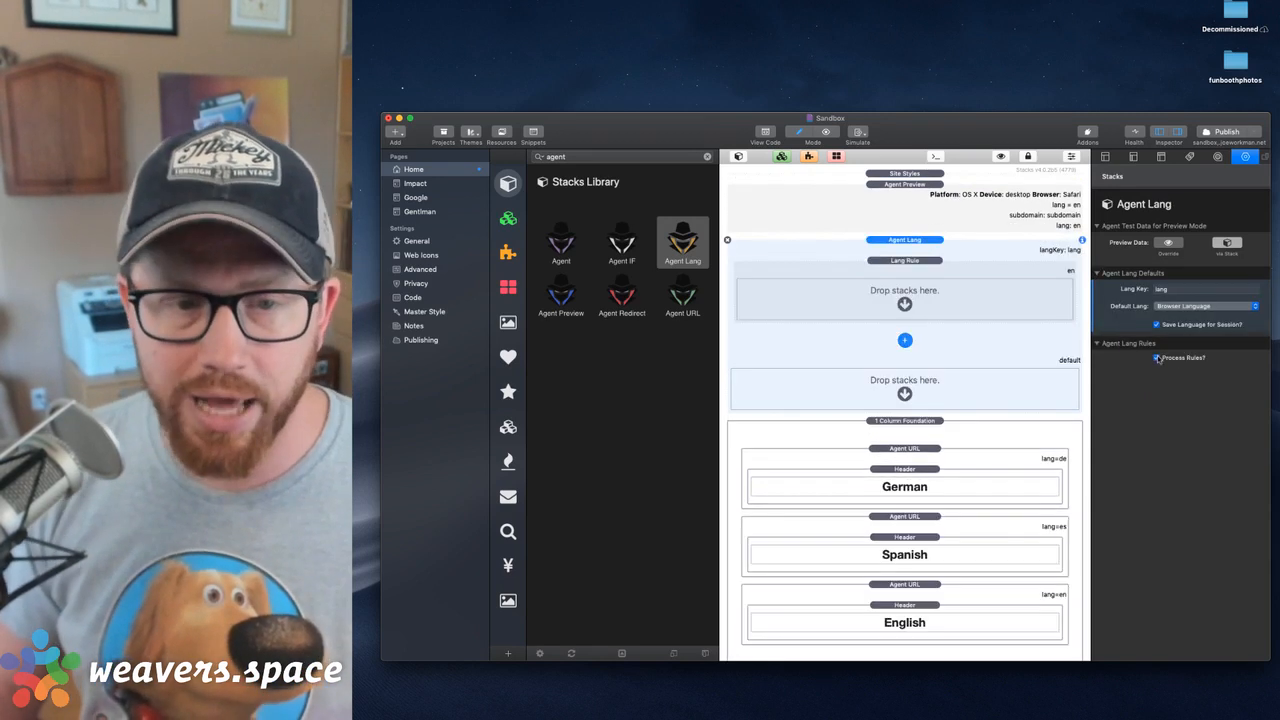
# Set the existing Lang Rule's language to German and move the German header into that rule
pyautogui.click(925, 270)
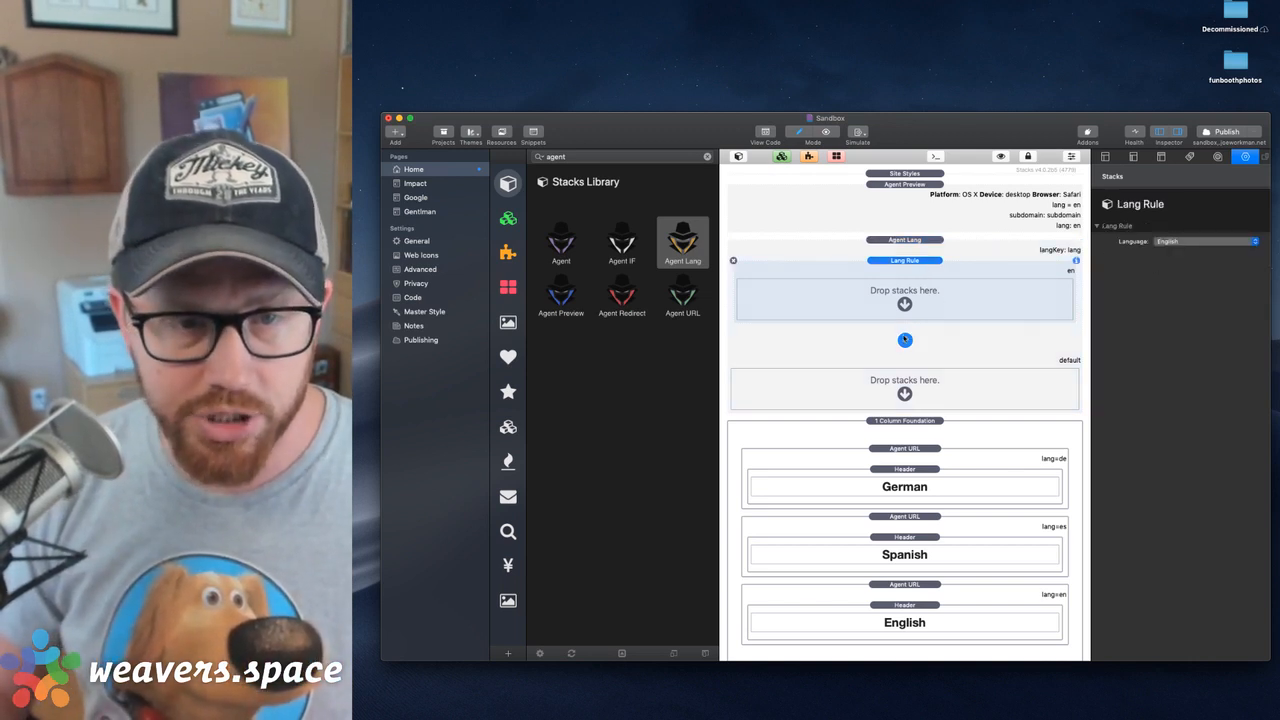
pyautogui.click(1180, 241)
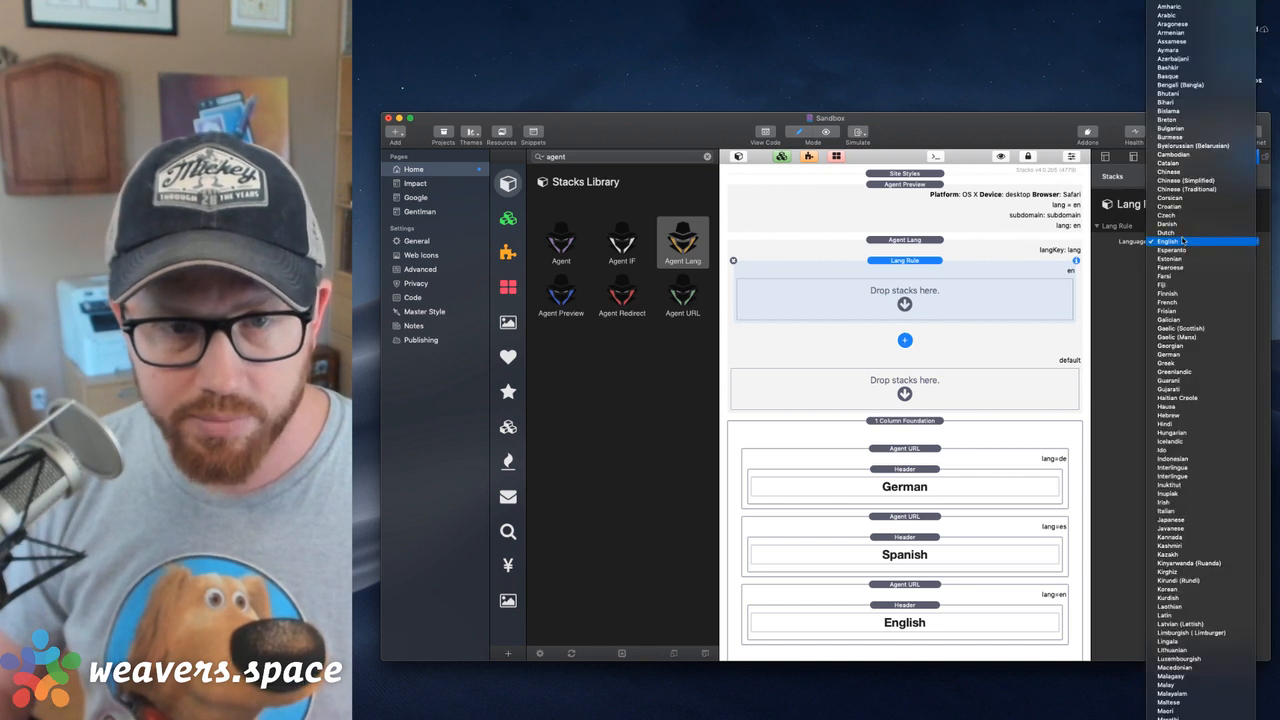
pyautogui.click(1183, 223)
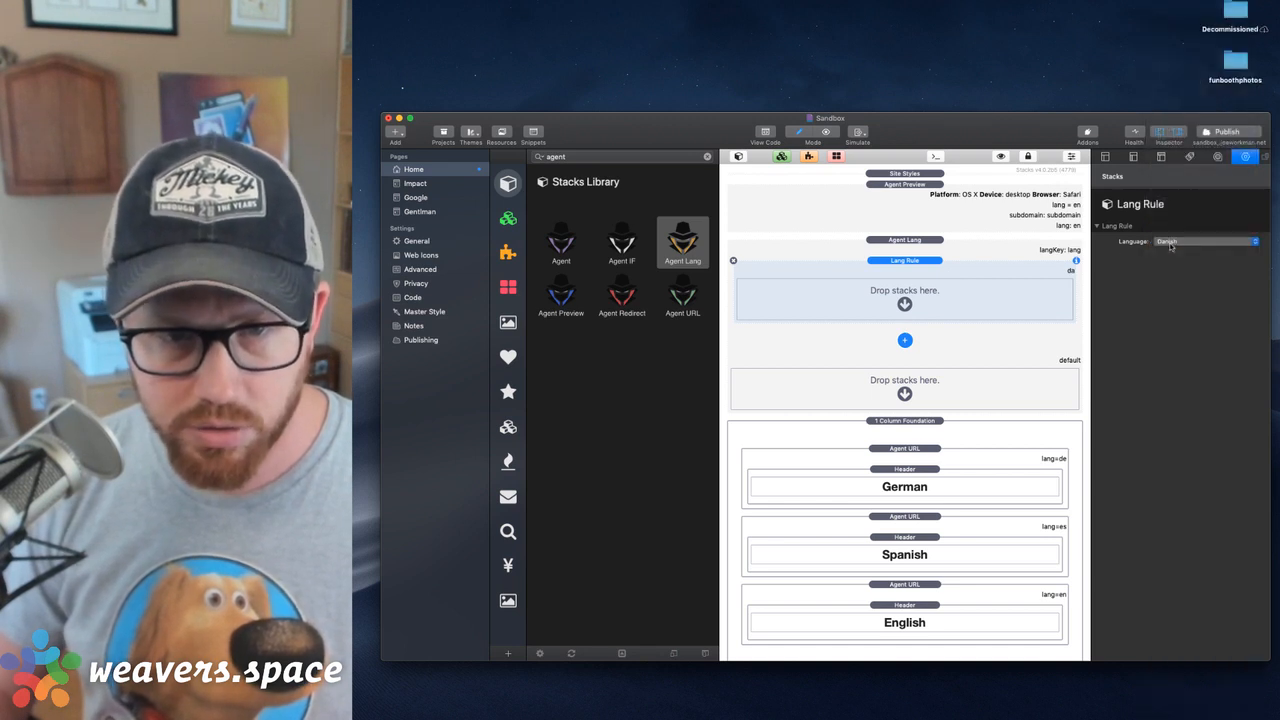
pyautogui.click(1171, 241)
pyautogui.press('g')
pyautogui.press('e')
pyautogui.press('r')
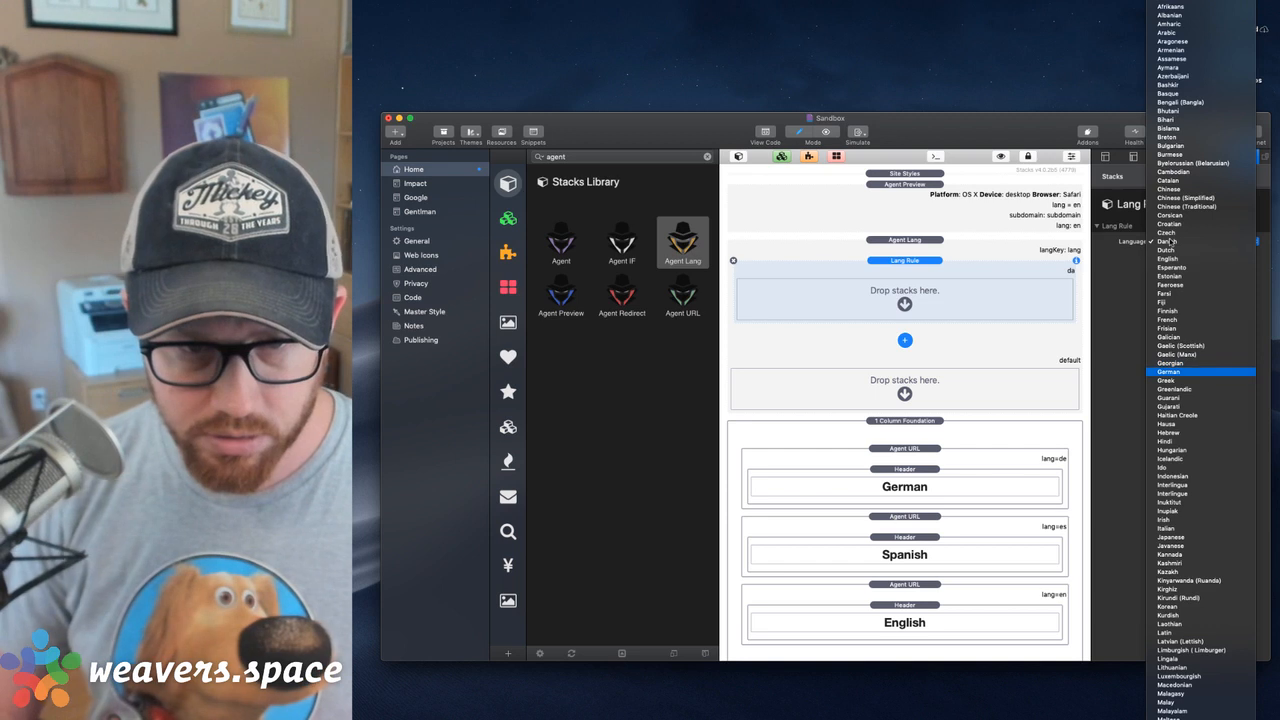
pyautogui.press('Return')
pyautogui.click(897, 469)
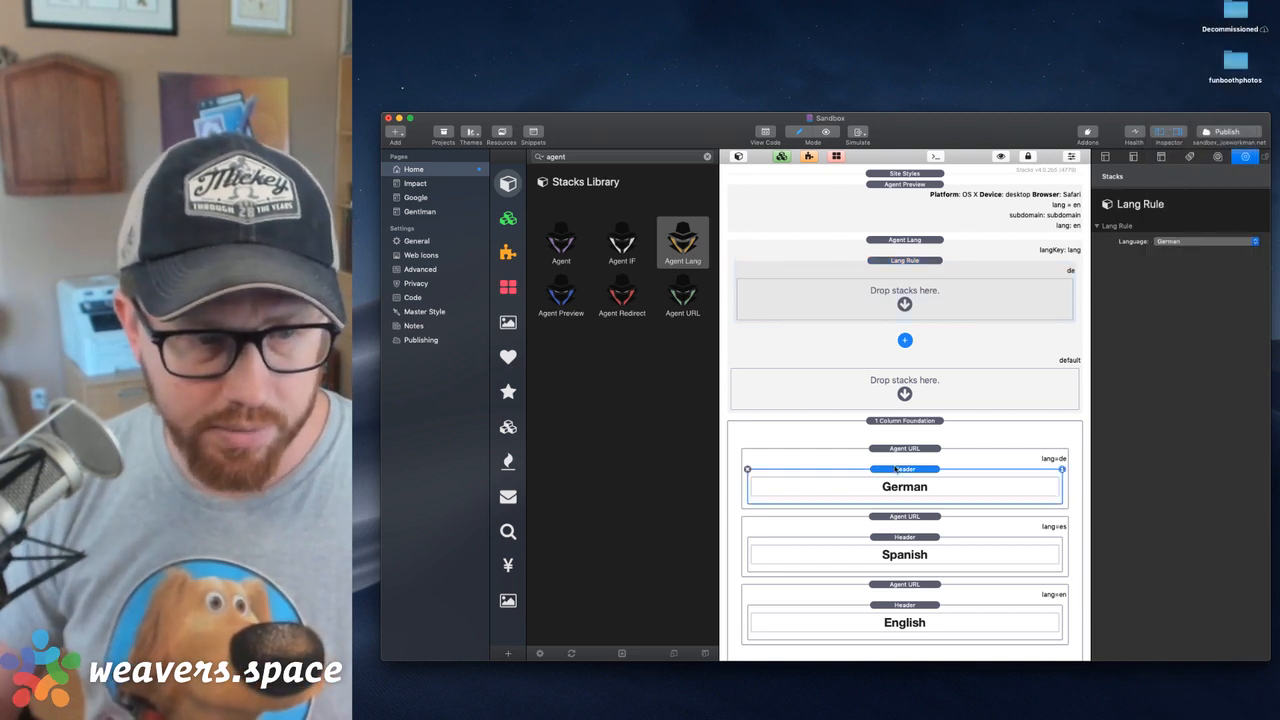
pyautogui.moveTo(897, 469); pyautogui.dragTo(908, 290)
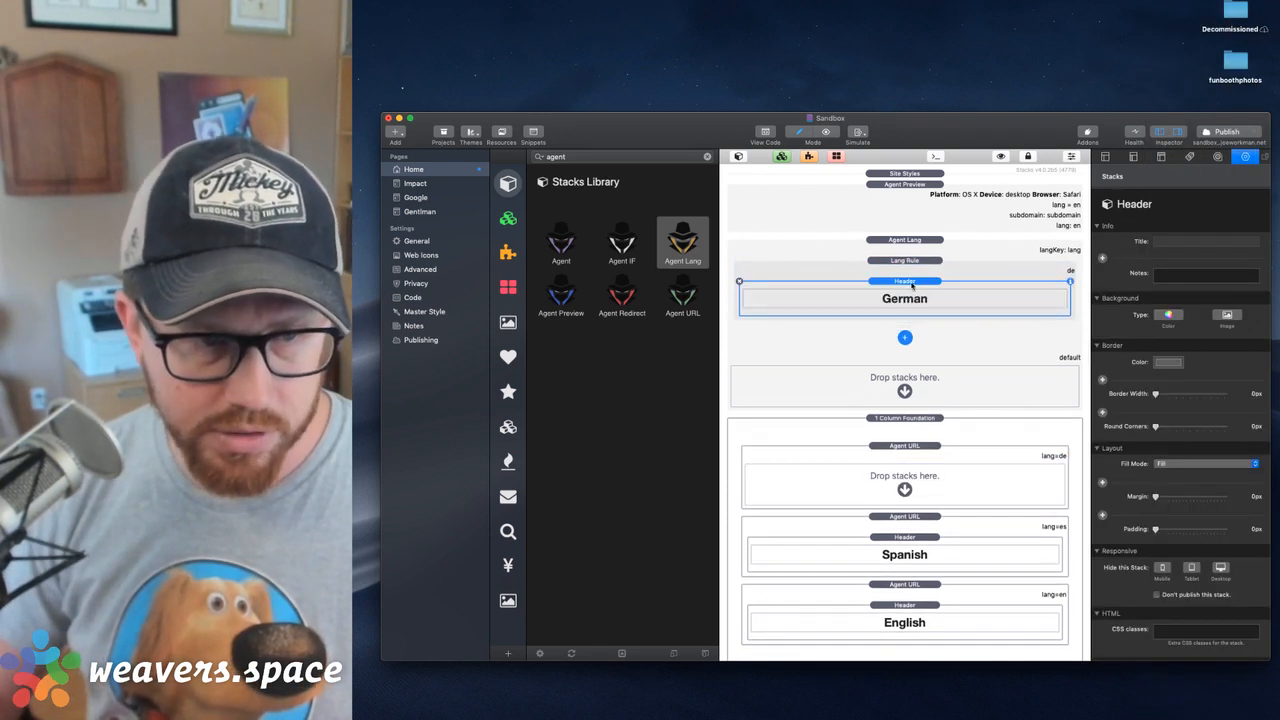
# Add a second Lang Rule for Spanish and move the Spanish header into it
pyautogui.click(905, 336)
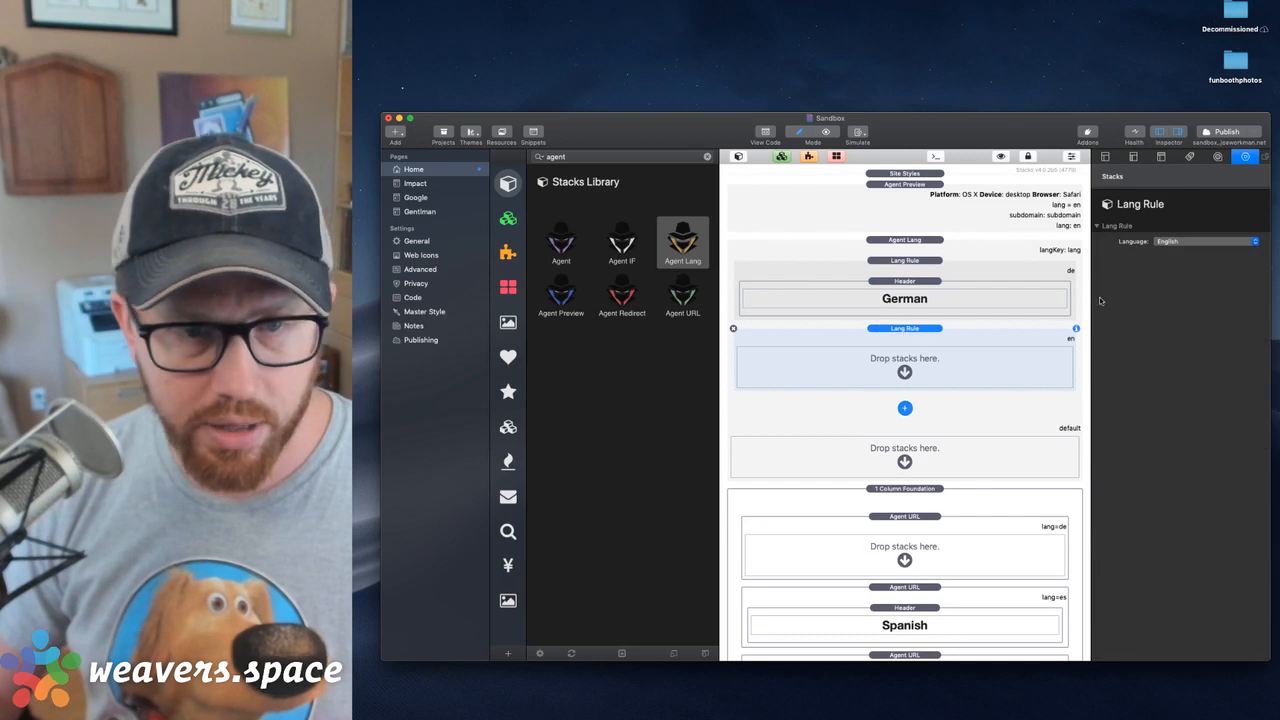
pyautogui.click(1190, 242)
pyautogui.scroll(-5, 1190, 244)
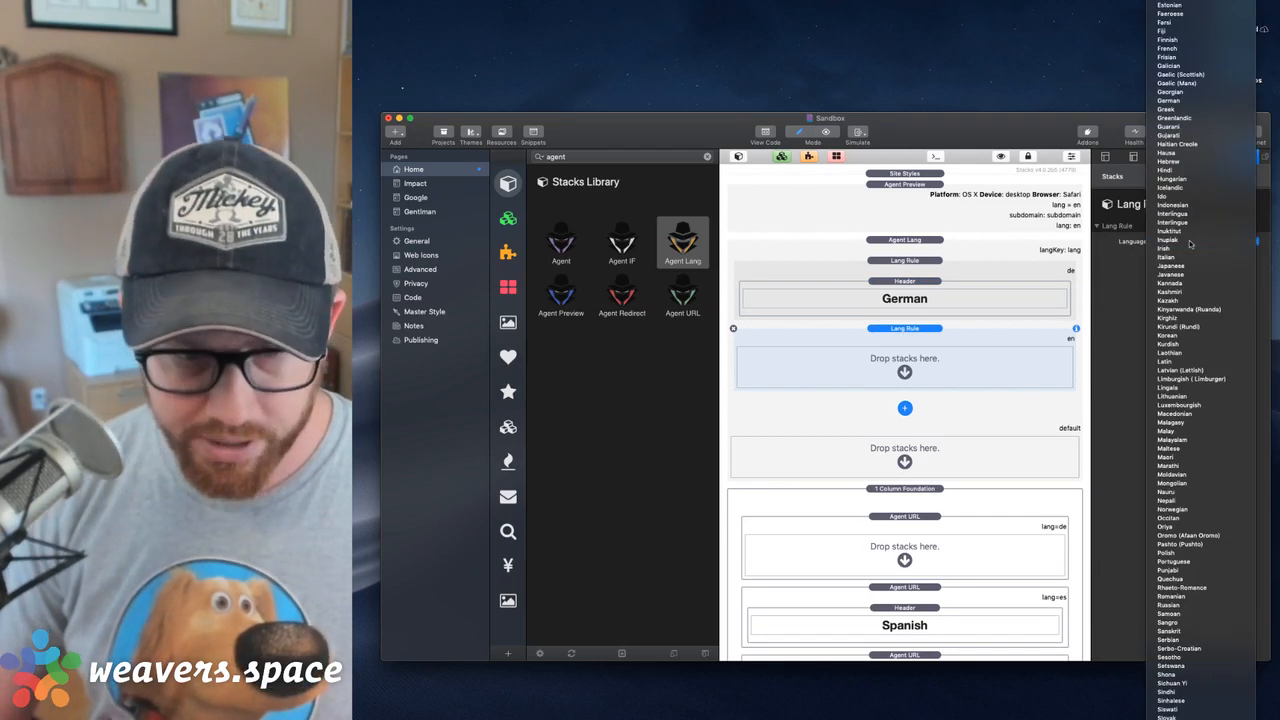
pyautogui.click(1168, 708)
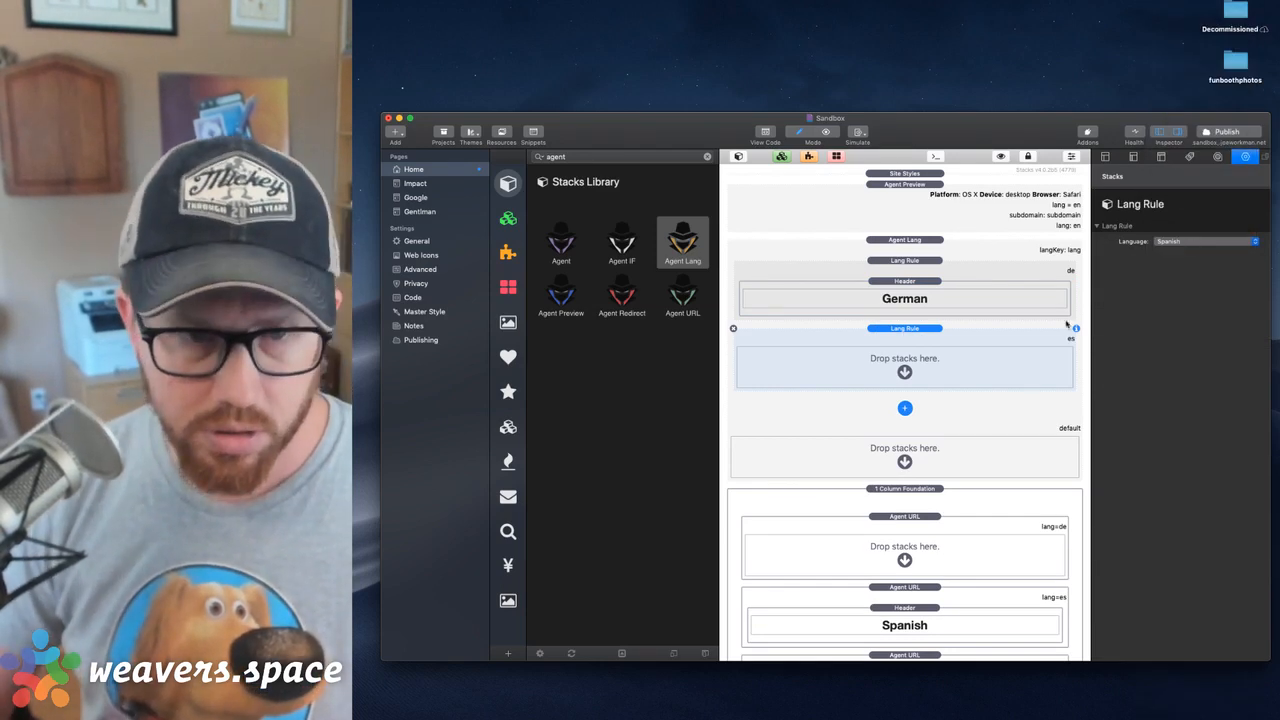
pyautogui.moveTo(904, 609); pyautogui.dragTo(906, 366)
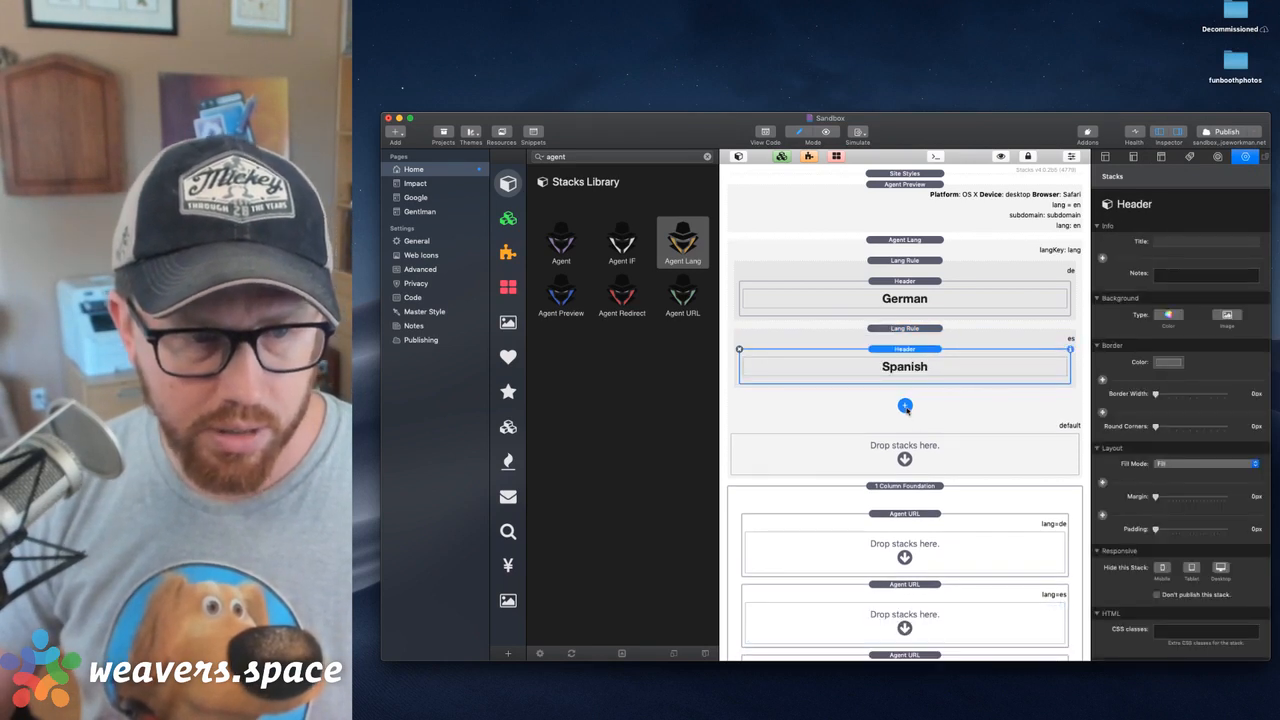
# Move the English header into the default area of the Agent Lang stack
pyautogui.scroll(-2, 918, 600)
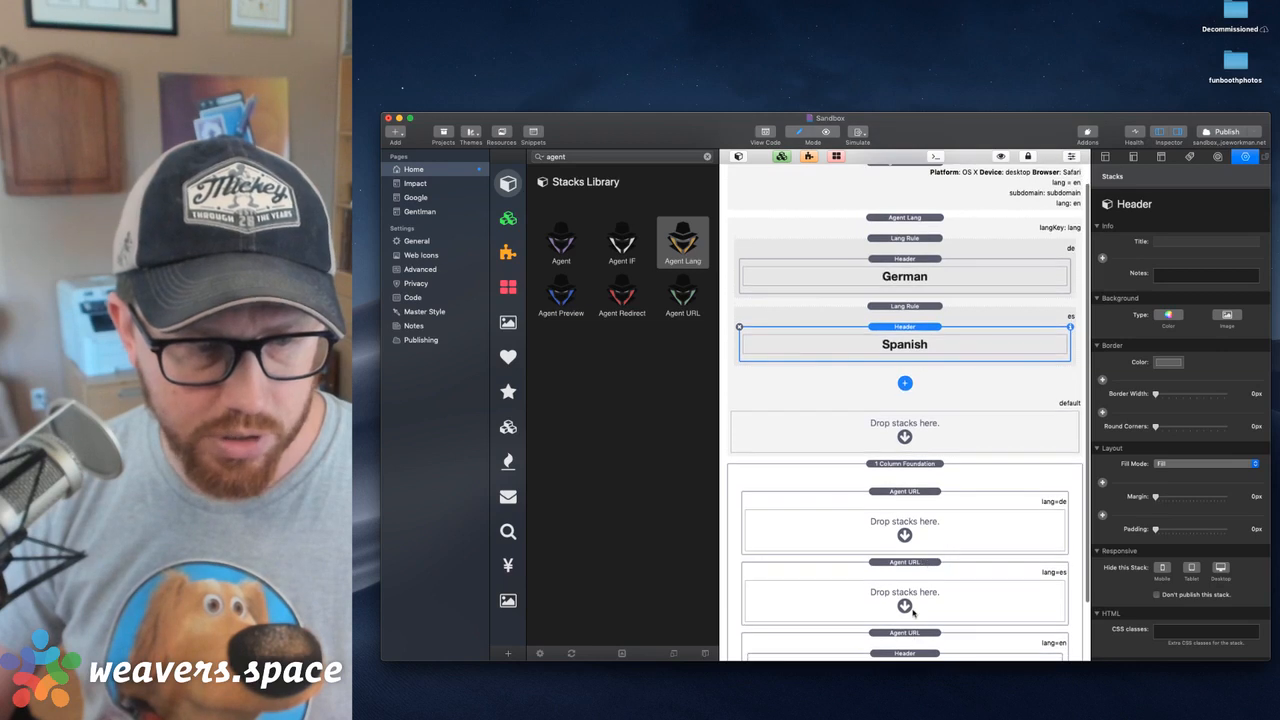
pyautogui.moveTo(911, 637); pyautogui.dragTo(929, 410)
pyautogui.click(912, 445)
# Delete the three empty Agent URL stacks from the 1 Column Foundation
pyautogui.click(906, 468)
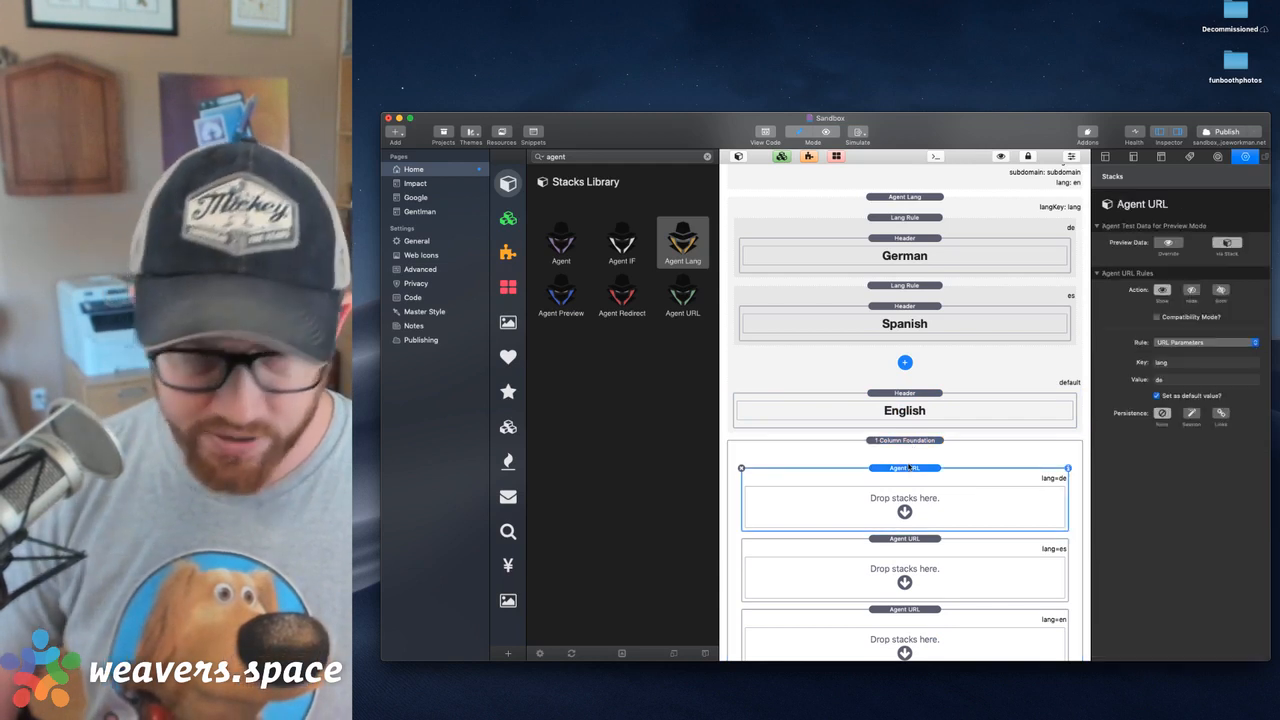
pyautogui.press('Delete')
pyautogui.keyDown('shift'); pyautogui.click(904, 558); pyautogui.keyUp('shift')
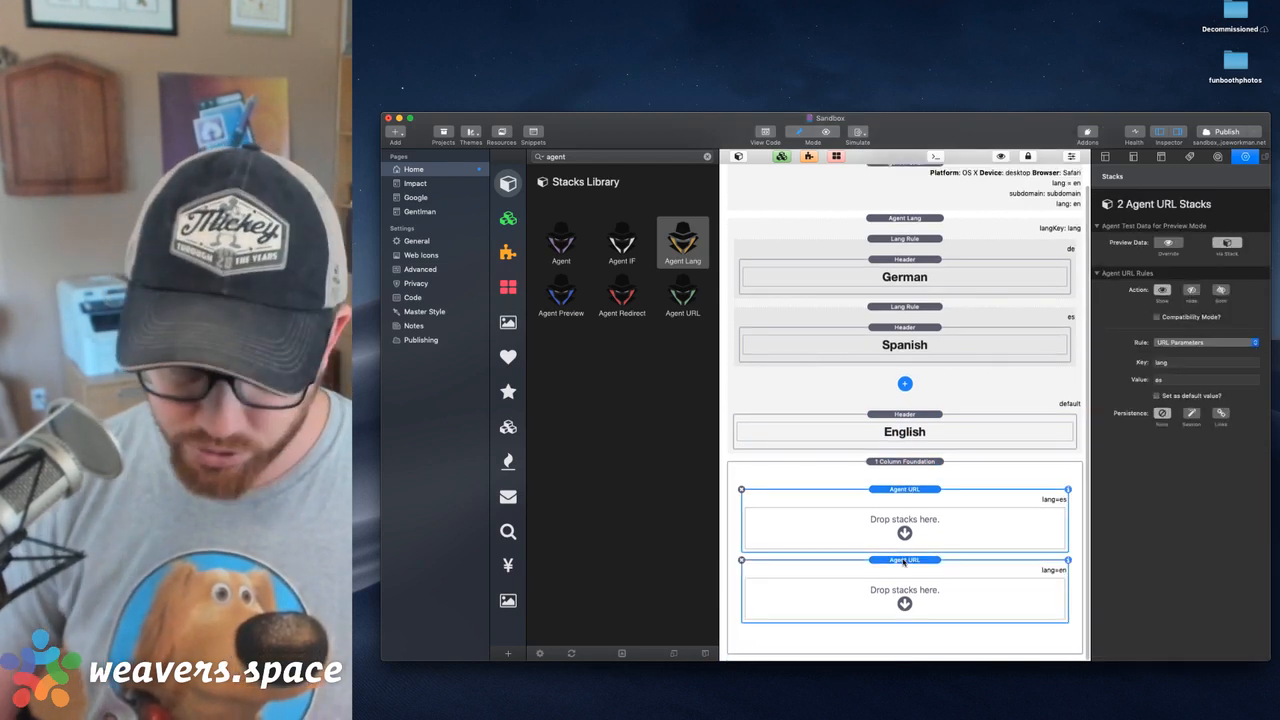
pyautogui.press('Delete')
# Move the Agent Lang stack into the 1 Column Foundation and preview the page in the browser
pyautogui.click(906, 241)
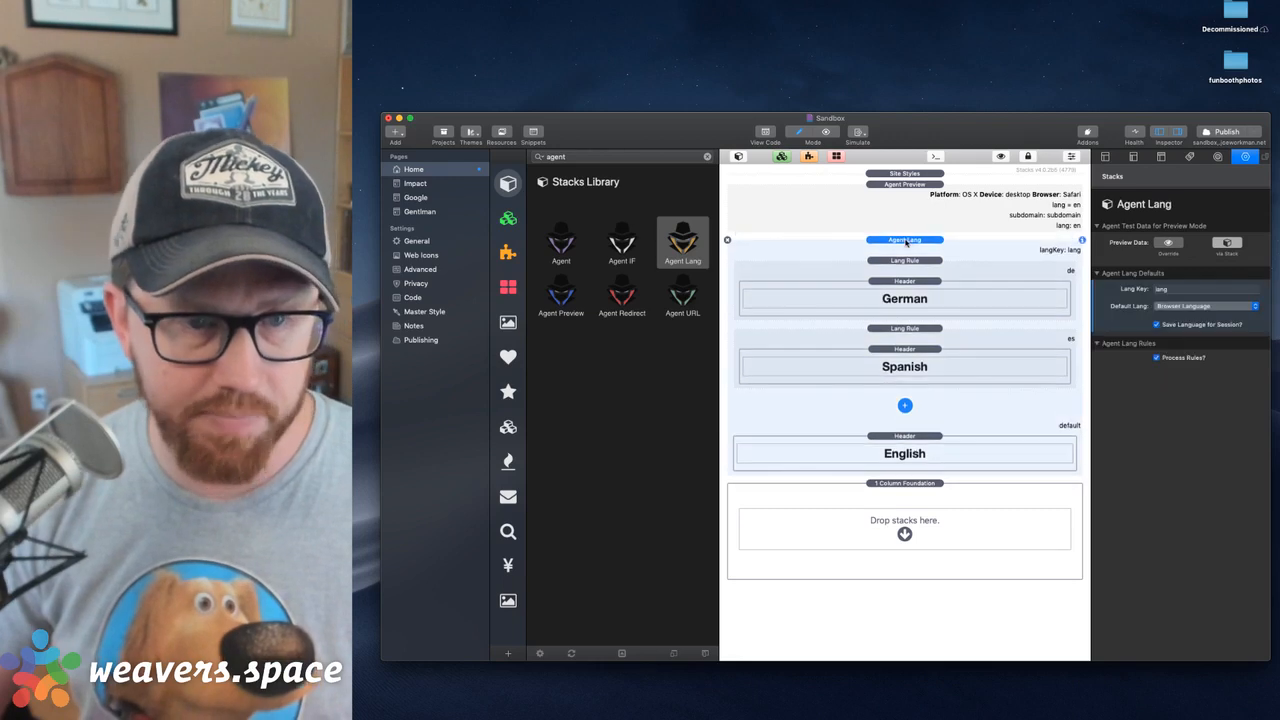
pyautogui.moveTo(906, 241); pyautogui.dragTo(929, 535)
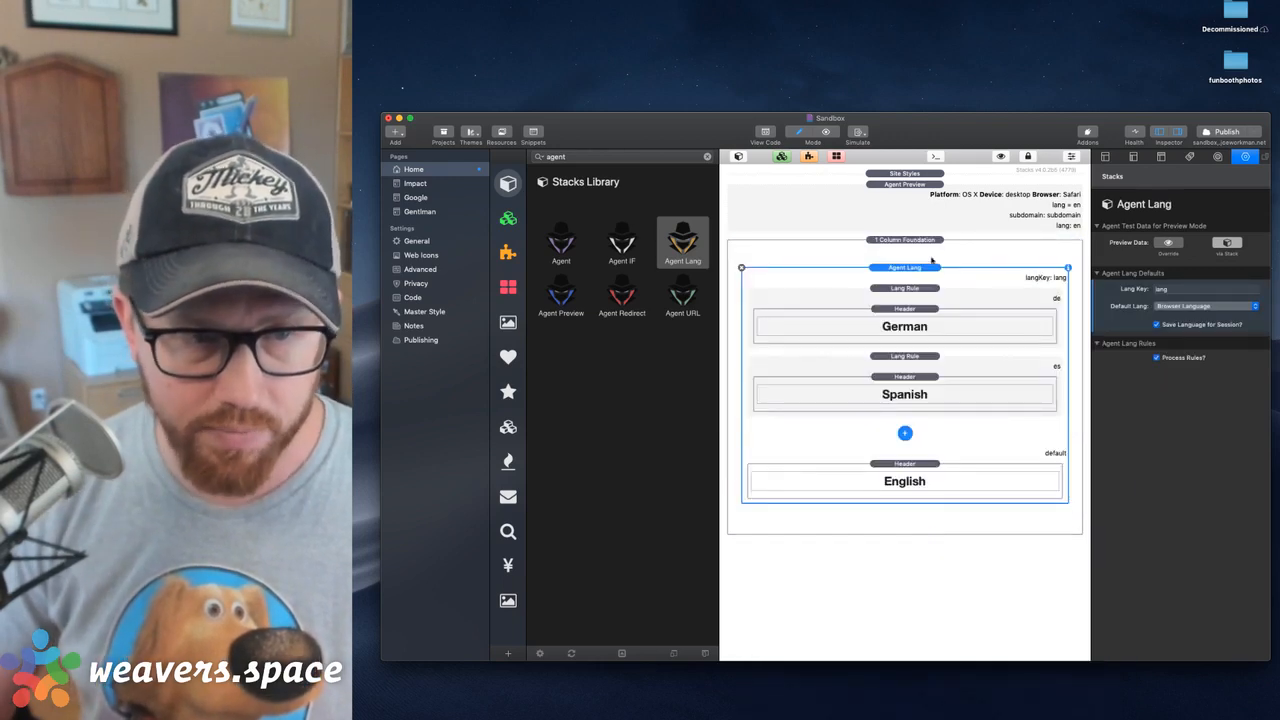
pyautogui.press('super+r')
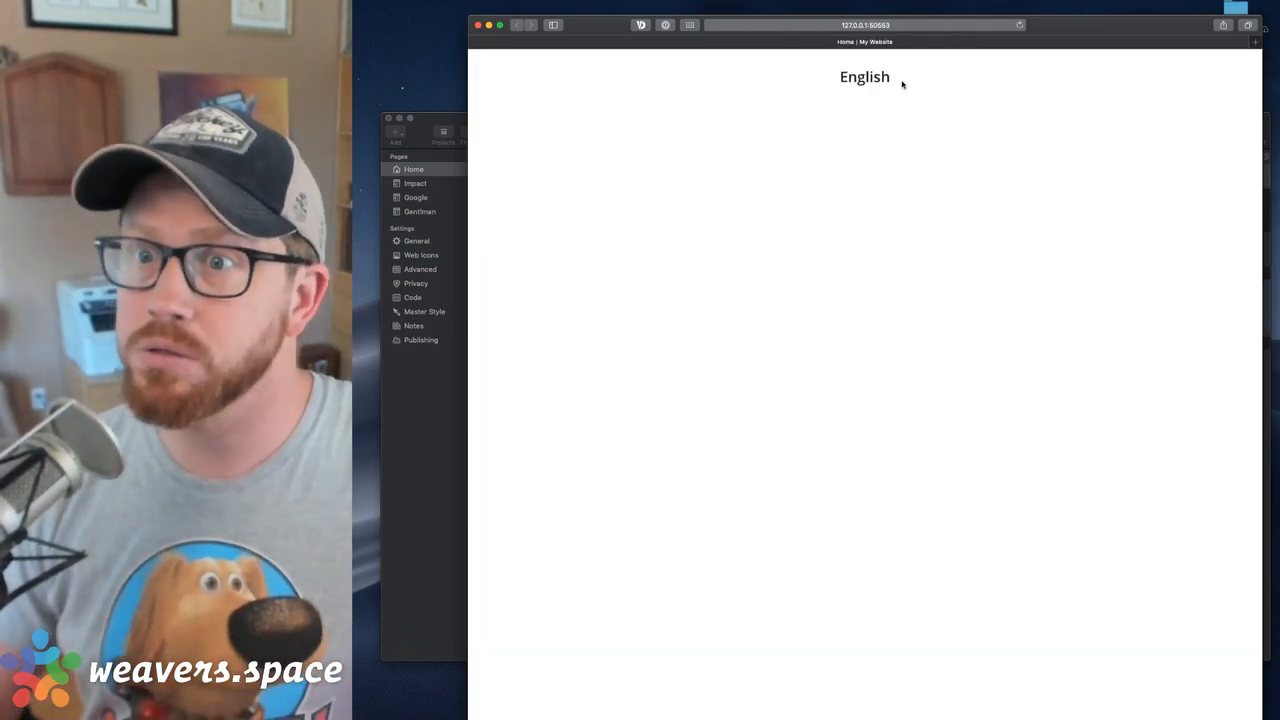
pyautogui.click(451, 118)
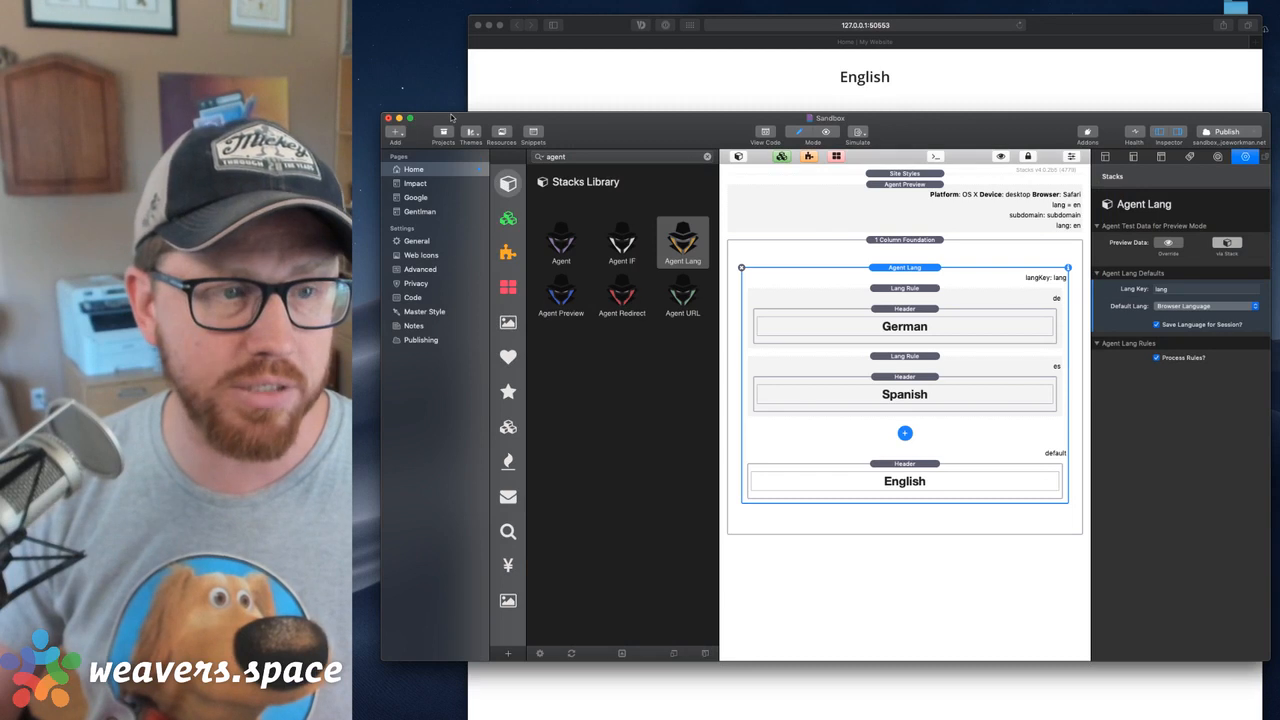
# Clear the Agent URL key and value in the Agent Preview stack
pyautogui.click(912, 185)
pyautogui.doubleClick(1178, 320)
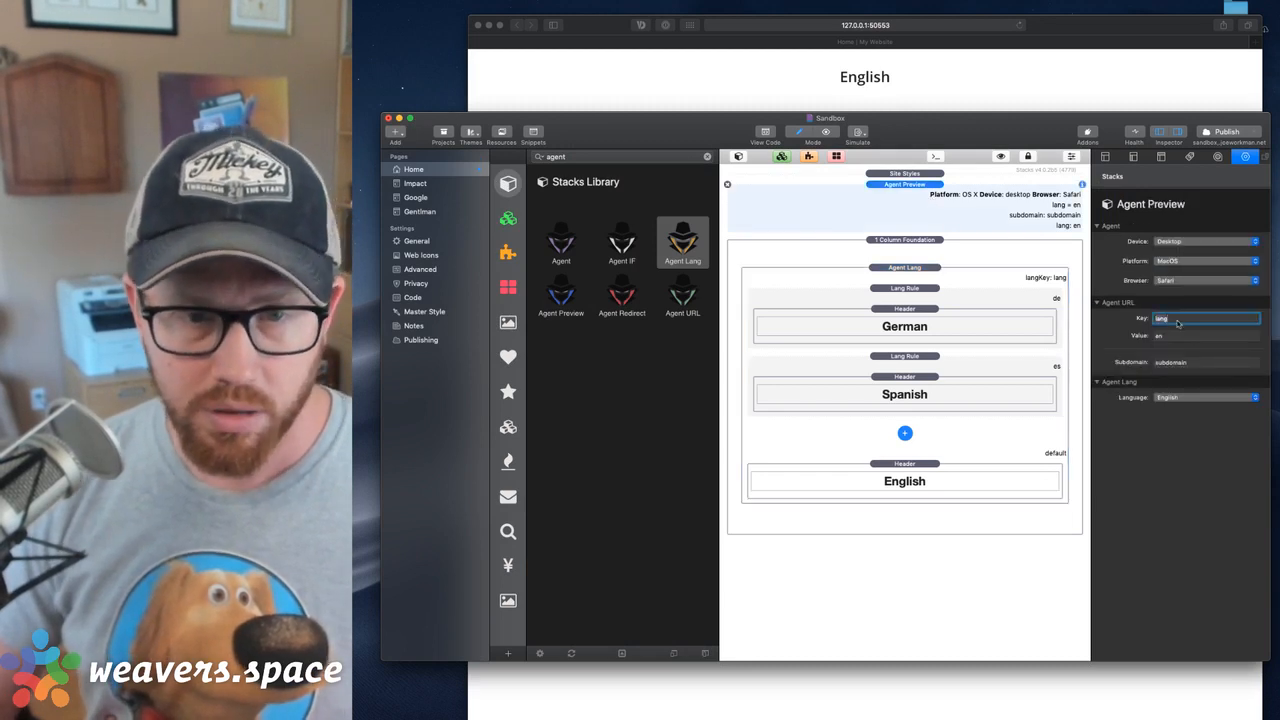
pyautogui.press('BackSpace')
pyautogui.press('Tab')
pyautogui.press('BackSpace')
pyautogui.press('Tab')
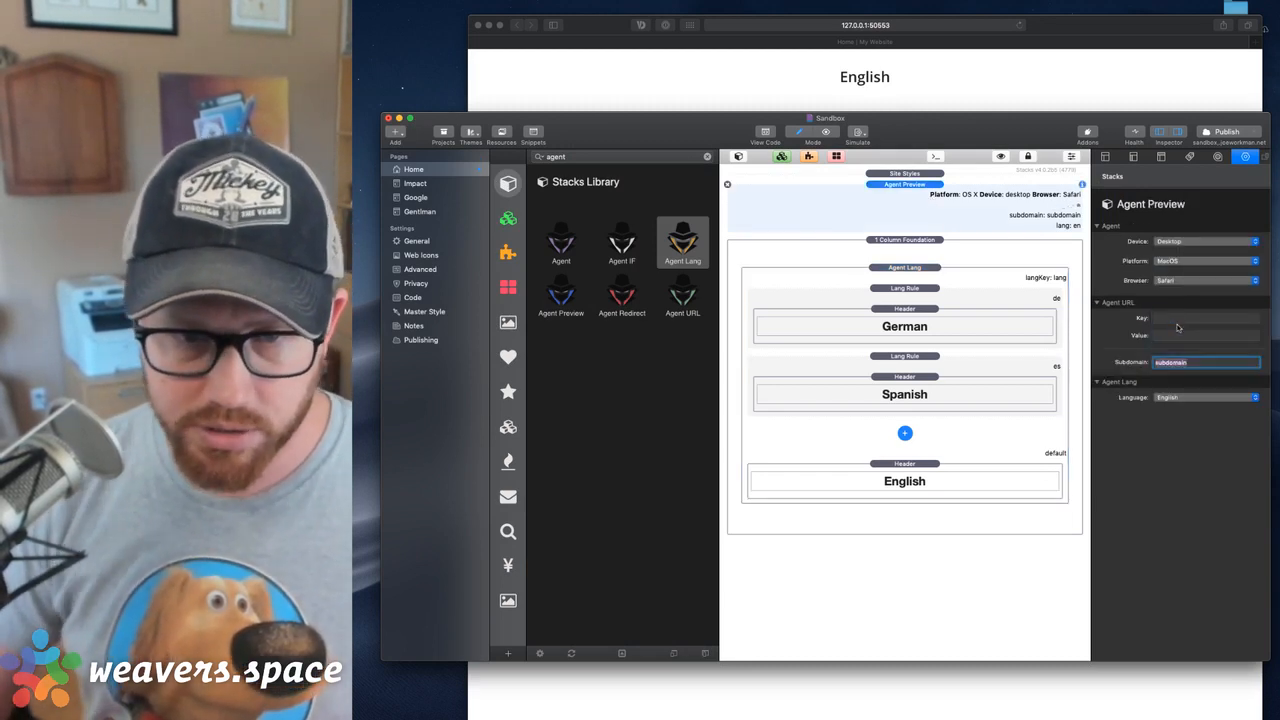
# Set the Agent Preview stack's Agent Lang language to Spanish and preview the page in the browser
pyautogui.click(1176, 398)
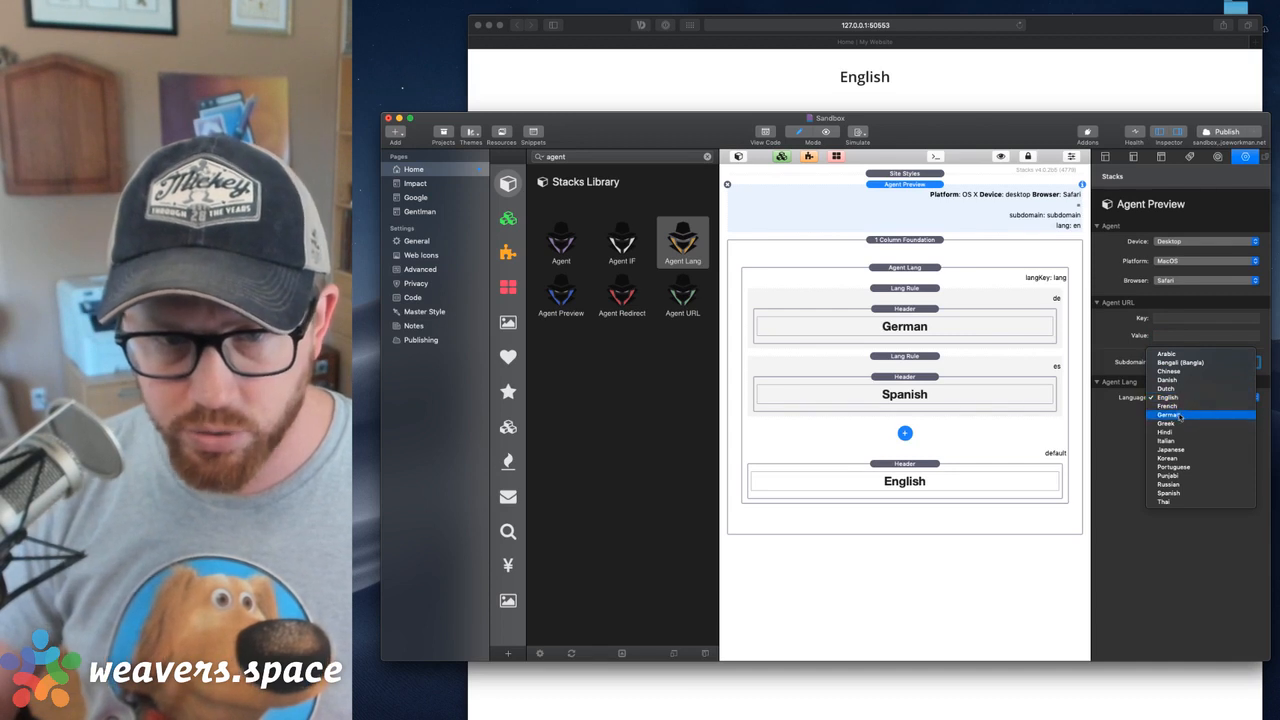
pyautogui.click(1139, 406)
pyautogui.click(1174, 399)
pyautogui.click(1180, 321)
pyautogui.click(1163, 320)
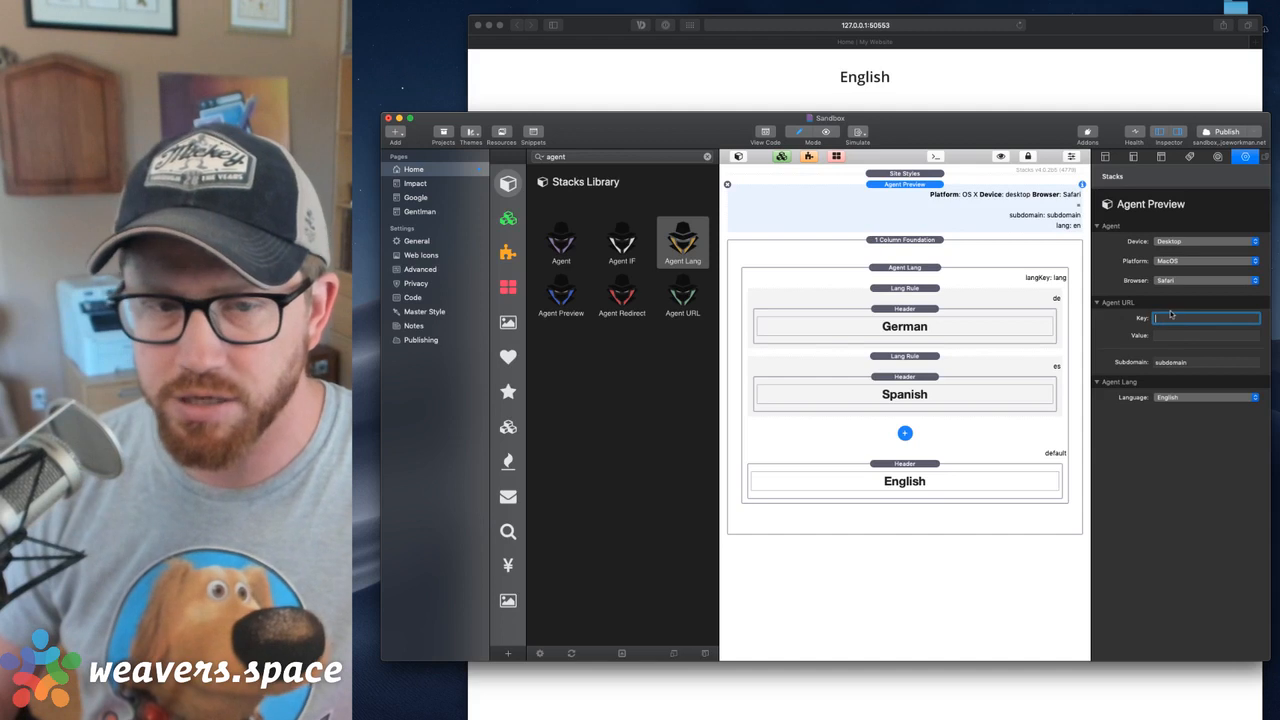
pyautogui.click(1172, 398)
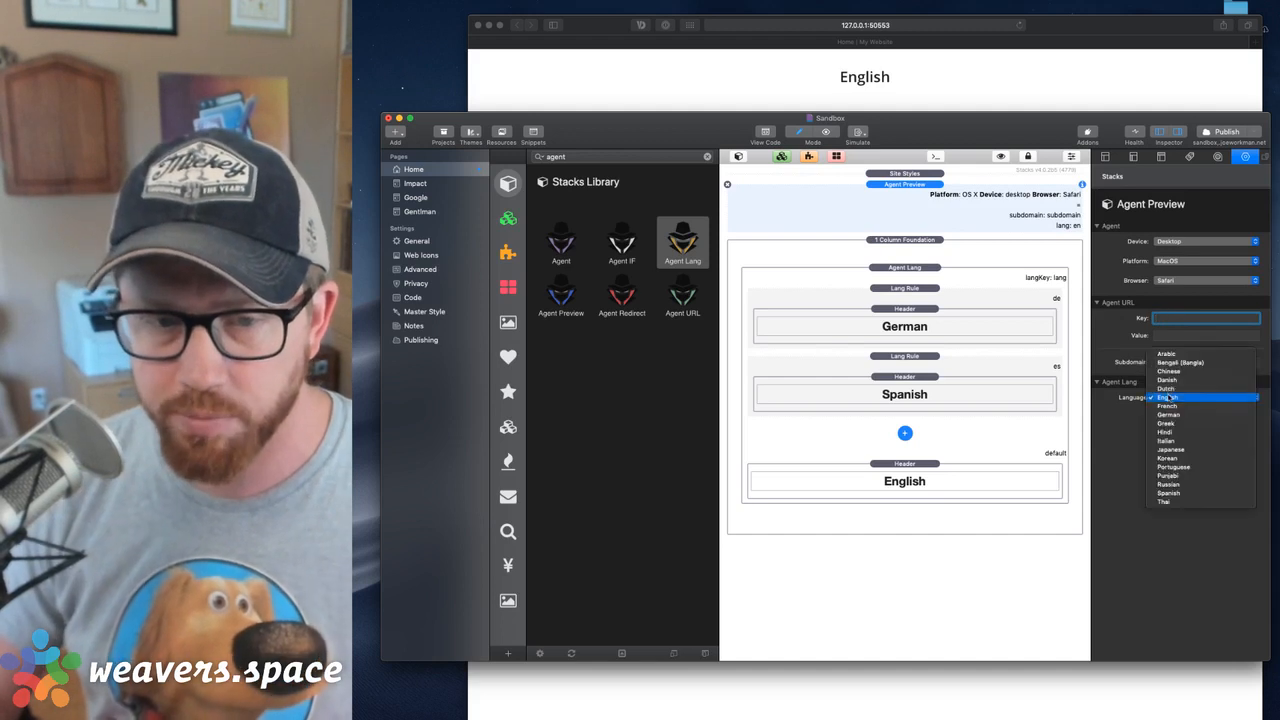
pyautogui.click(1168, 493)
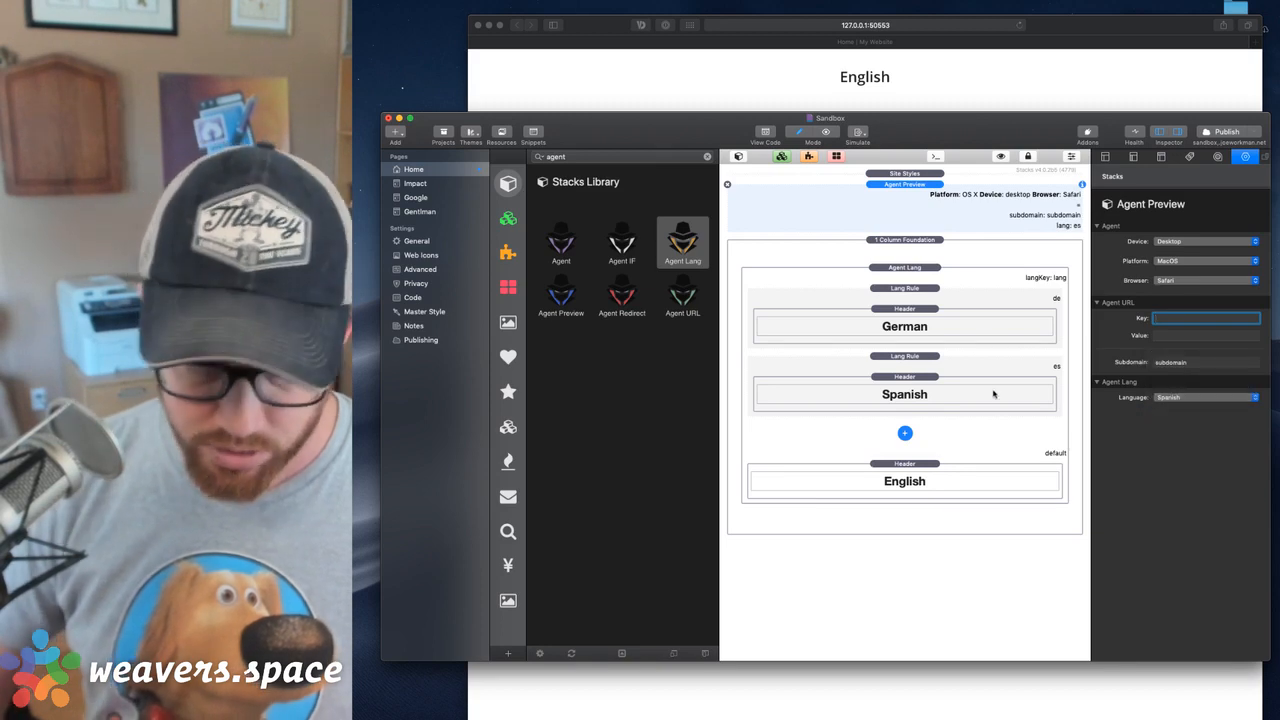
pyautogui.press('super+Tab')
pyautogui.press('super+r')
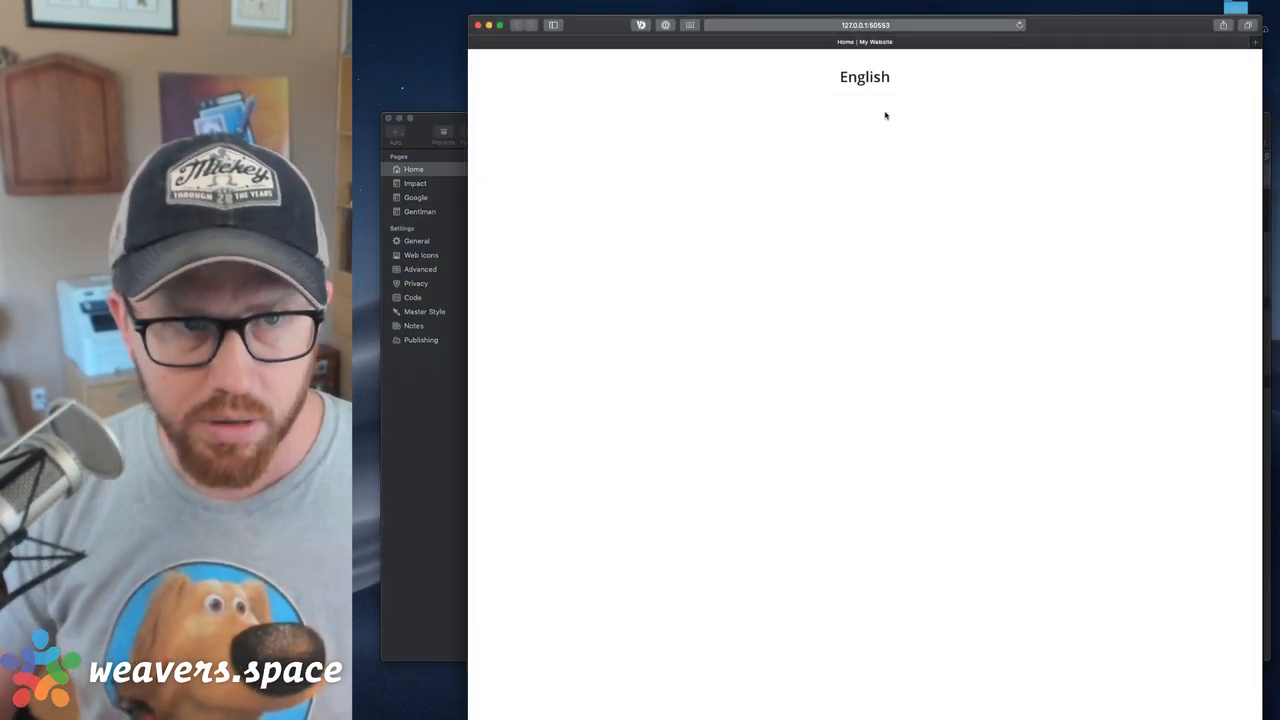
pyautogui.click(478, 25)
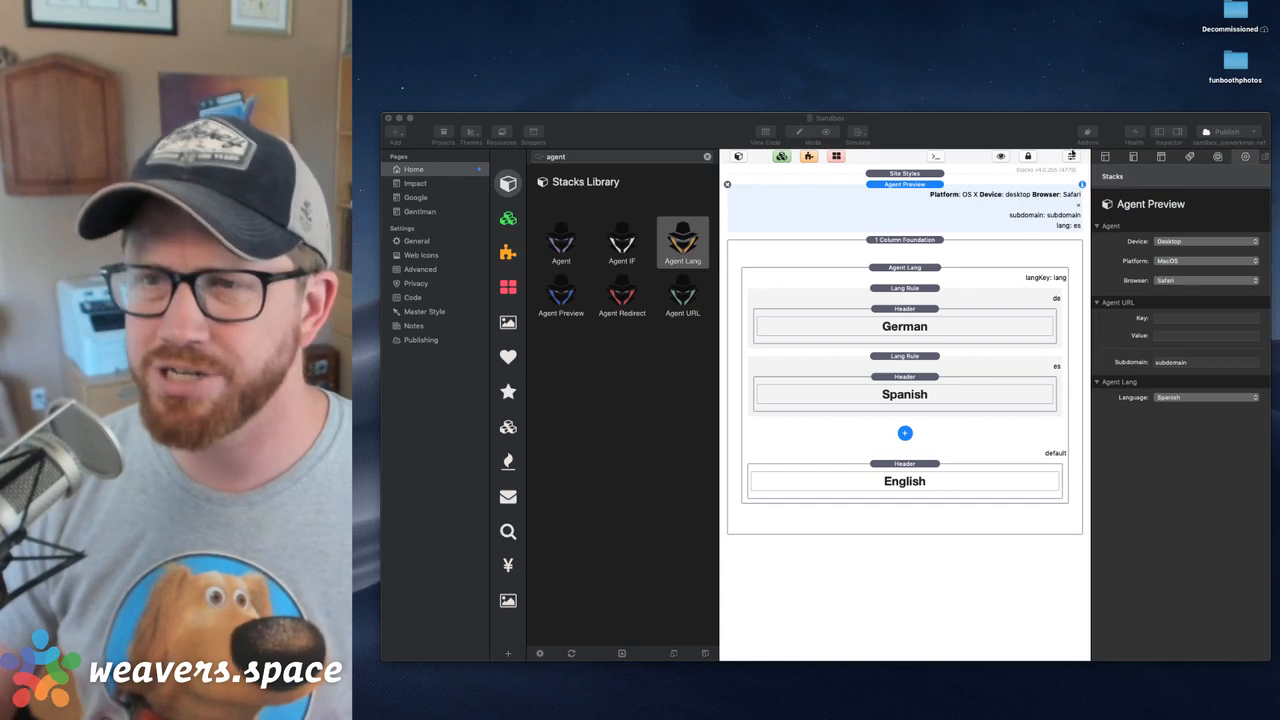
# Set the Agent Preview stack's Agent URL key to lang with value es and preview the page in the browser
pyautogui.click(940, 184)
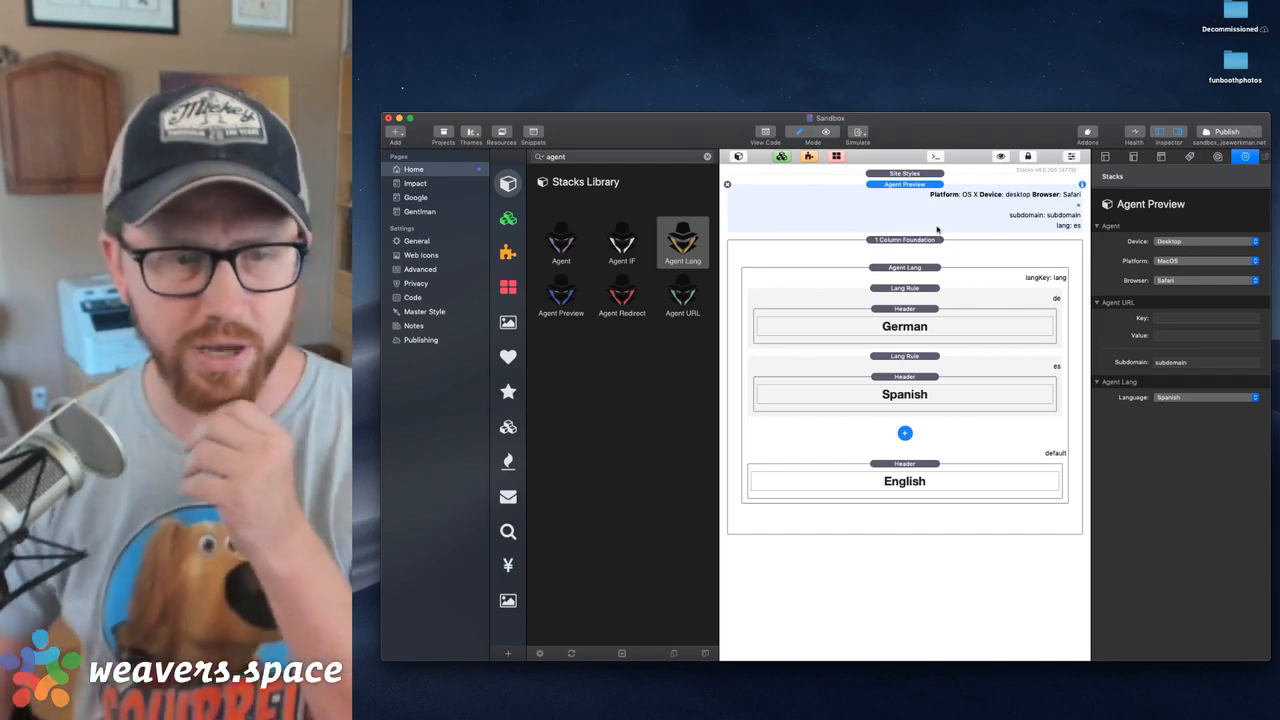
pyautogui.click(1176, 320)
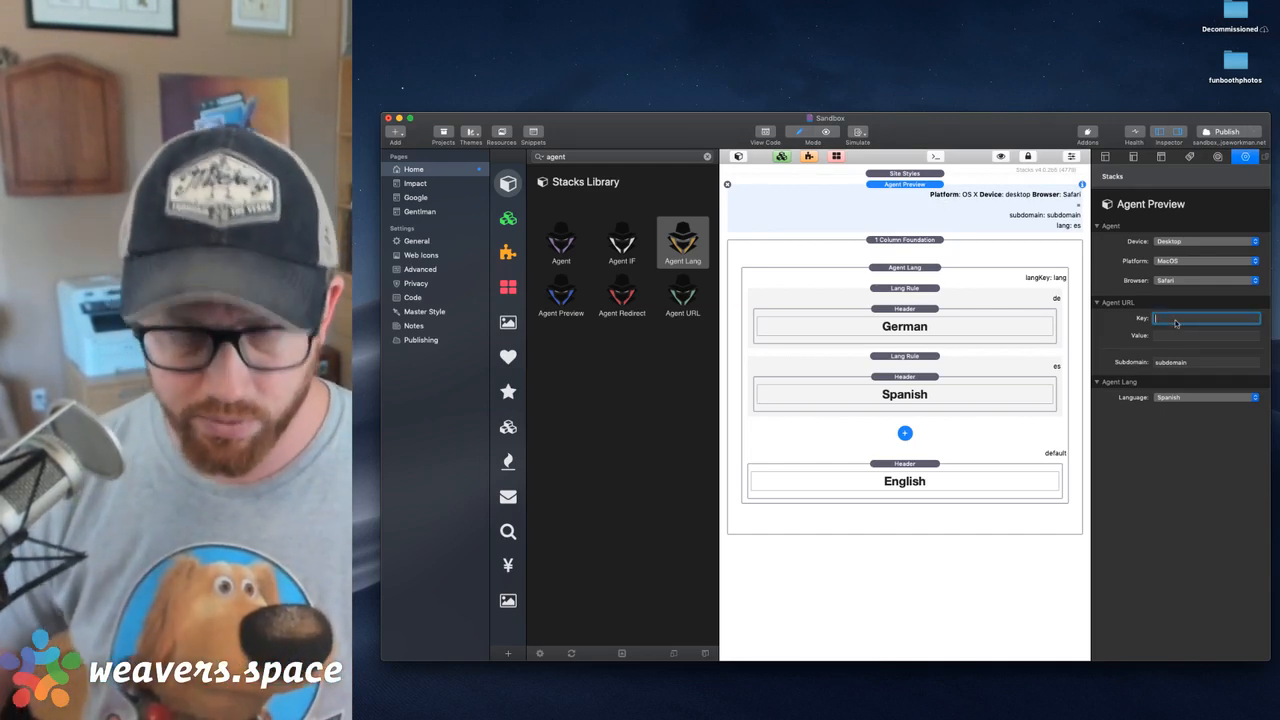
pyautogui.write('lang')
pyautogui.press('Tab')
pyautogui.write('e')
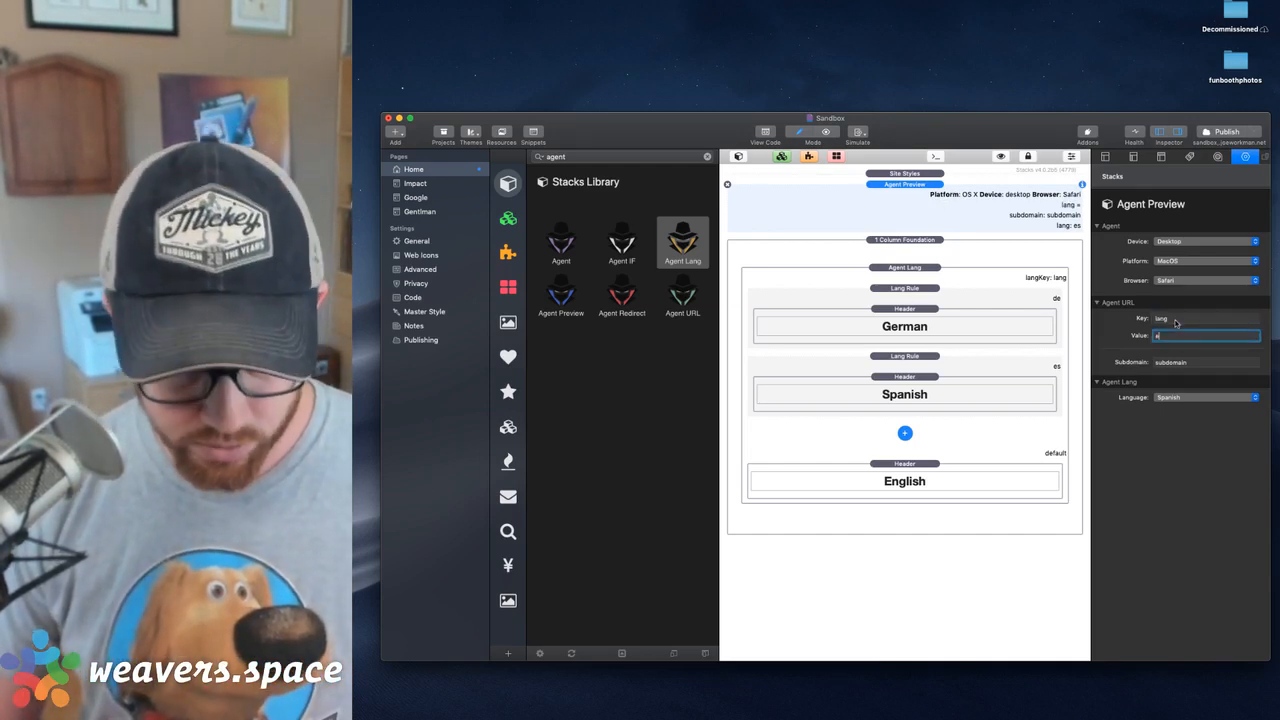
pyautogui.press('Tab')
pyautogui.press('super+shift+r')
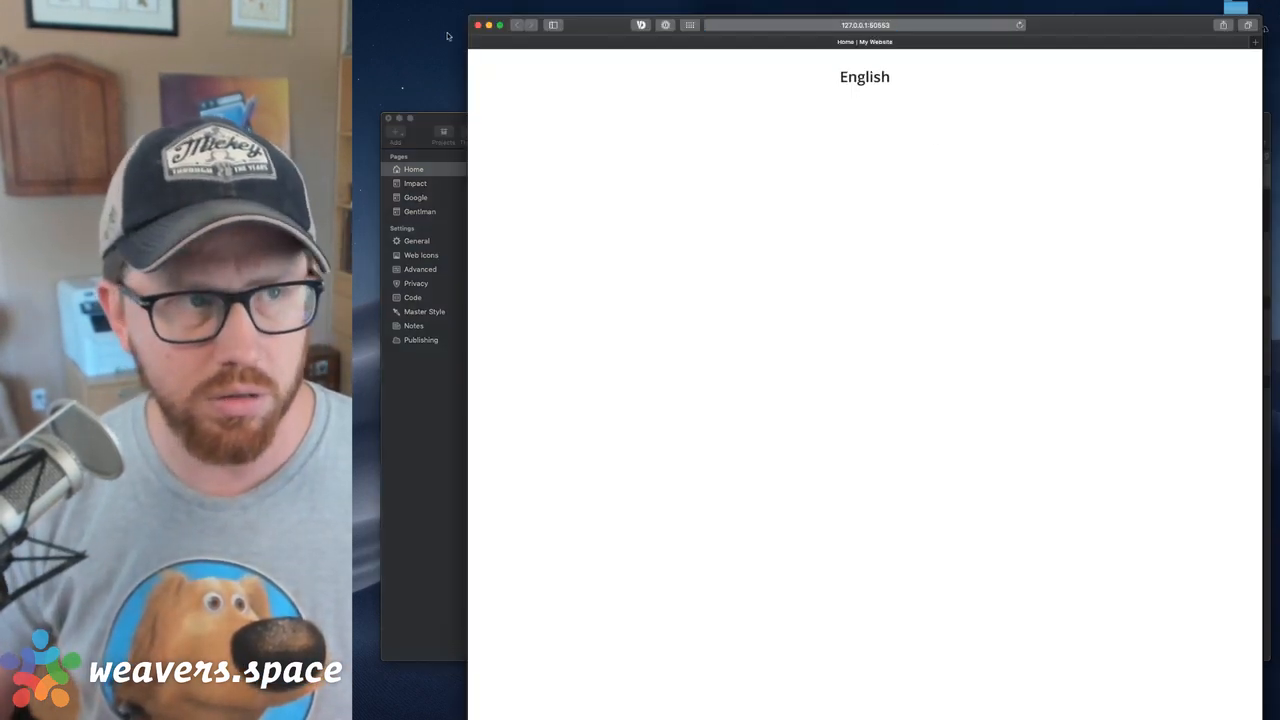
pyautogui.click(478, 25)
# Publish the site and open sandbox.joeworkman.net in a new browser window
pyautogui.click(920, 279)
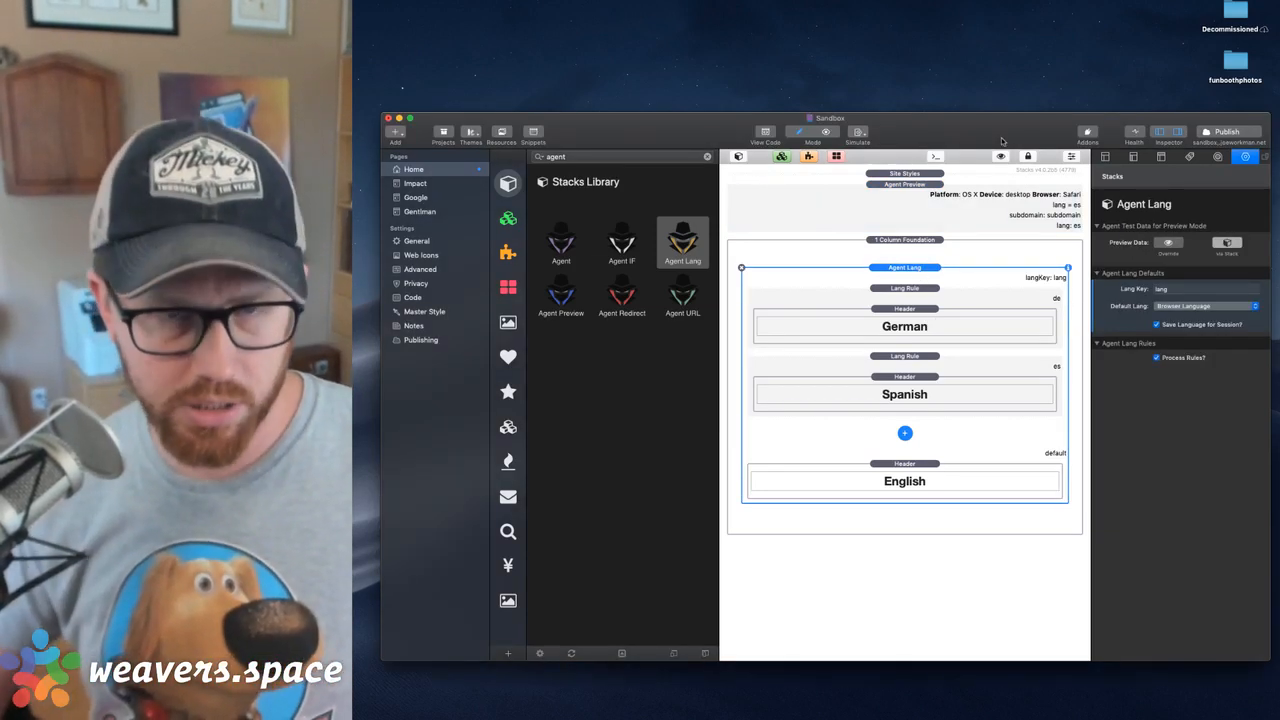
pyautogui.click(1221, 133)
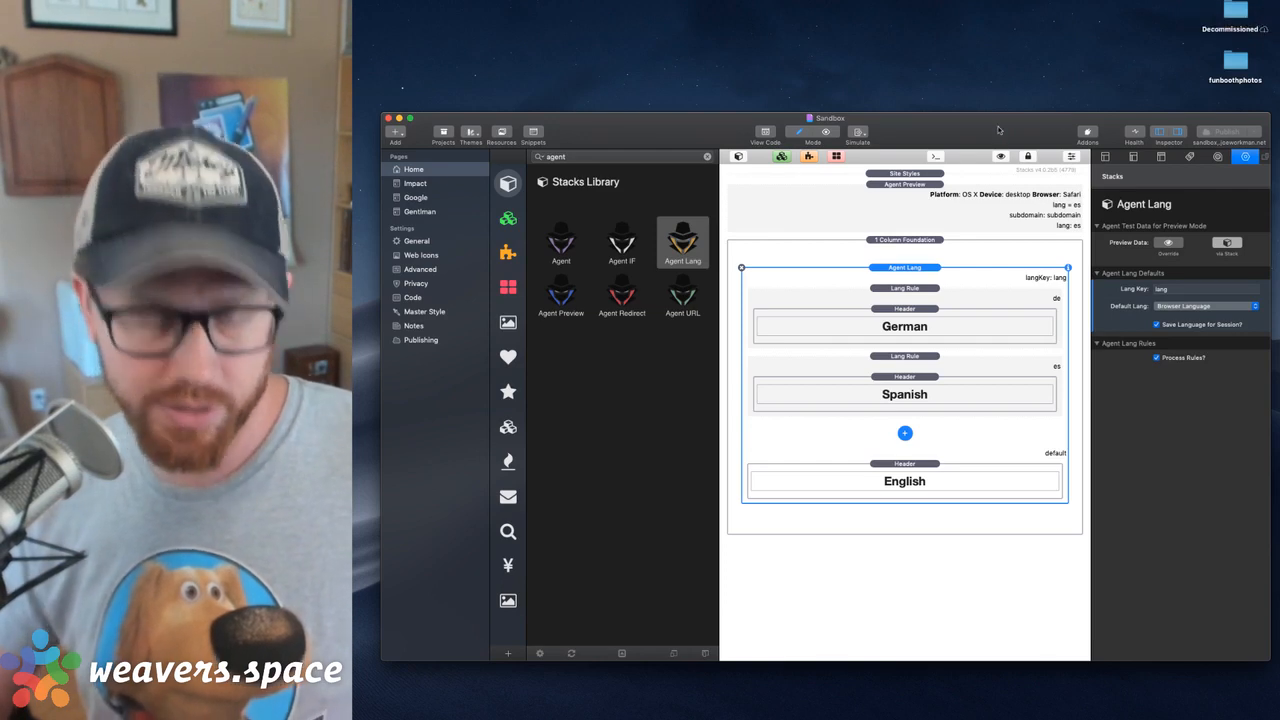
pyautogui.press('super+Tab')
pyautogui.press('super+n')
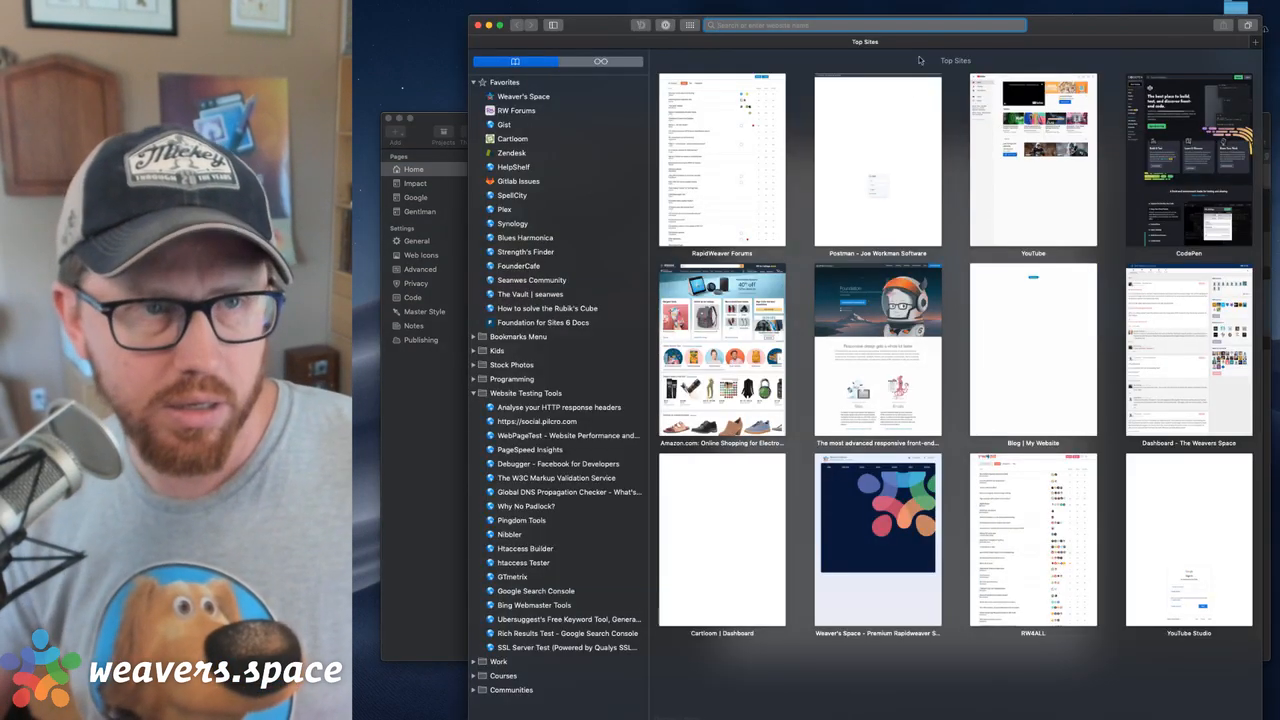
pyautogui.write('sandbox.joeworkman.net/')
pyautogui.press('Right')
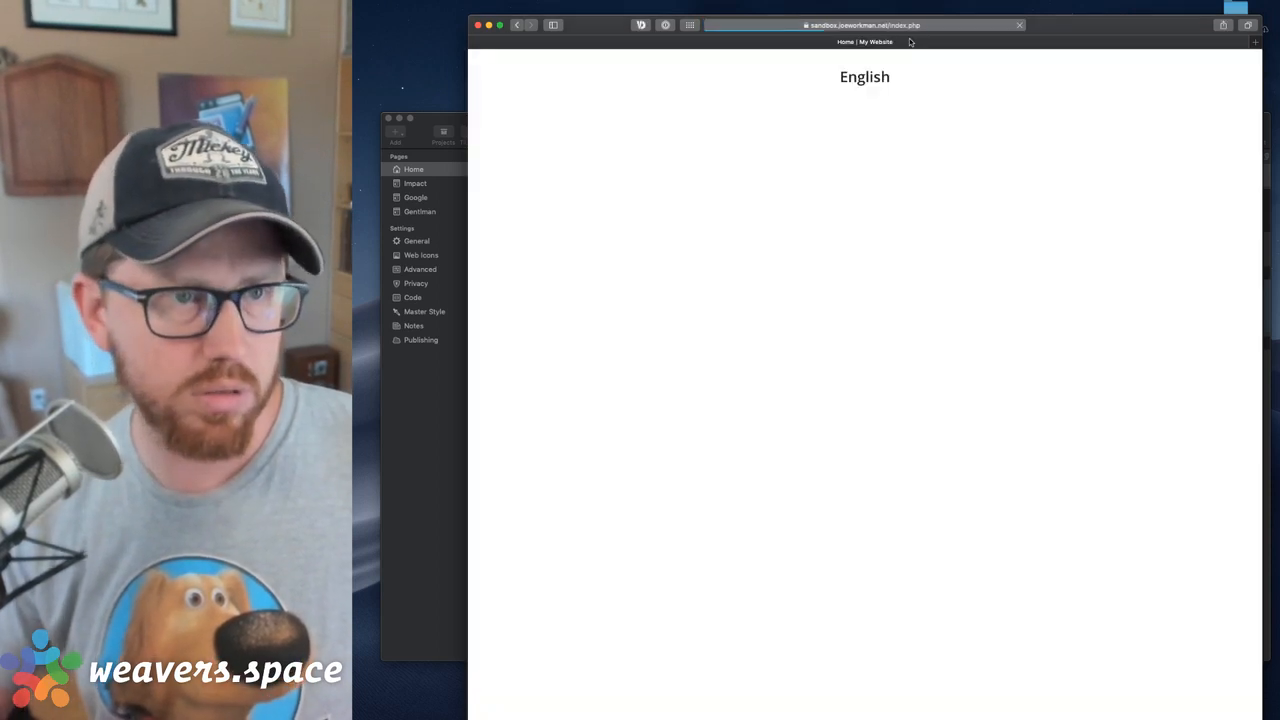
pyautogui.press('Return')
# Load the published sandbox.joeworkman.net/index.php page with the parameter ?lang=de
pyautogui.click(936, 28)
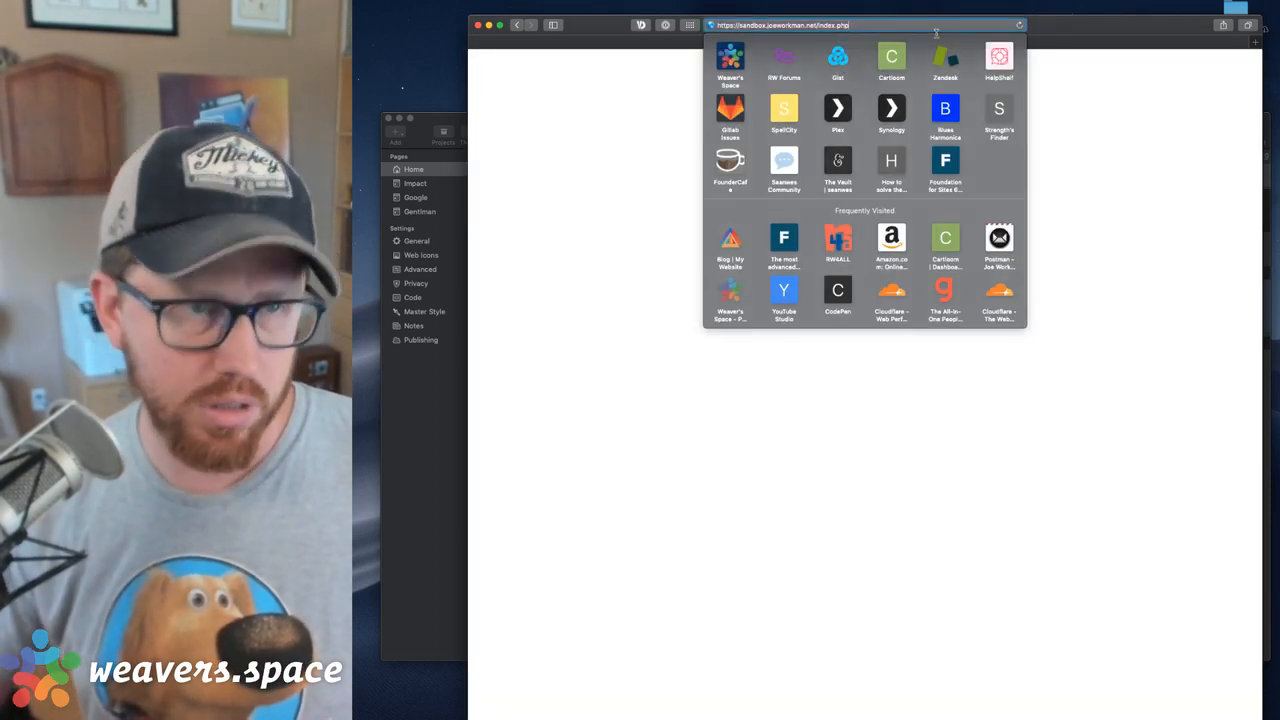
pyautogui.press('Right')
pyautogui.write('?')
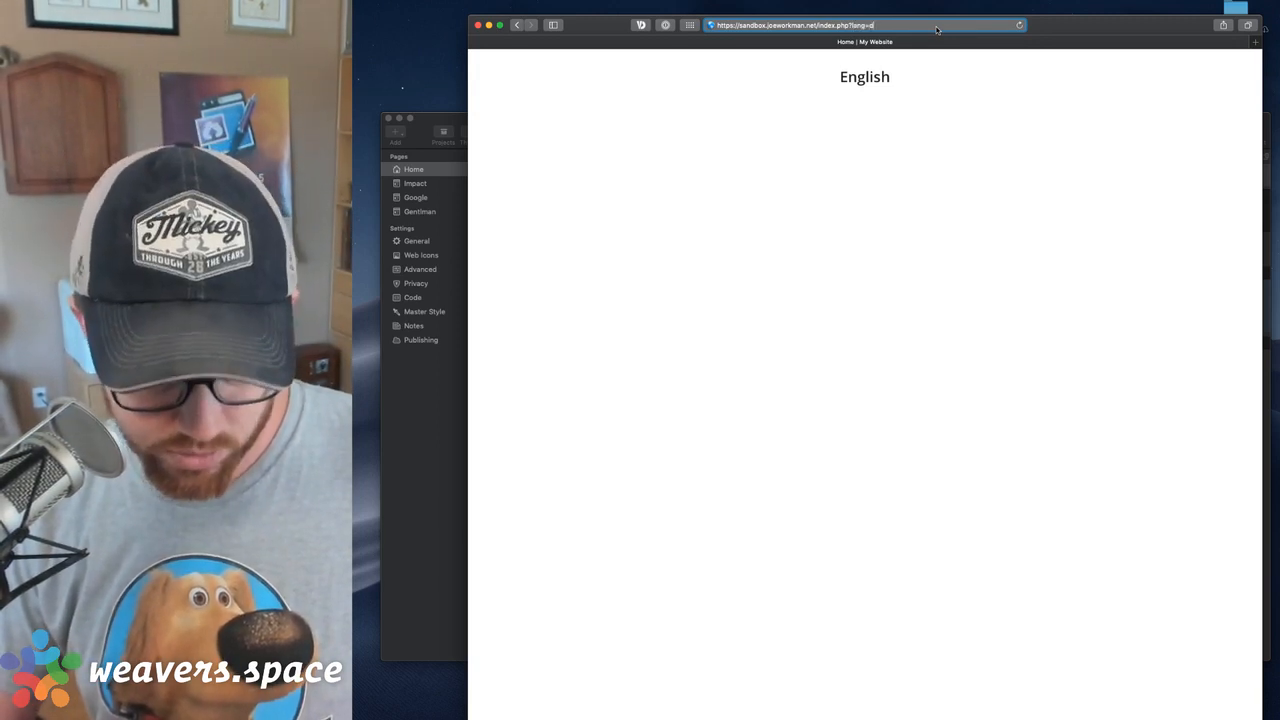
pyautogui.press('Return')
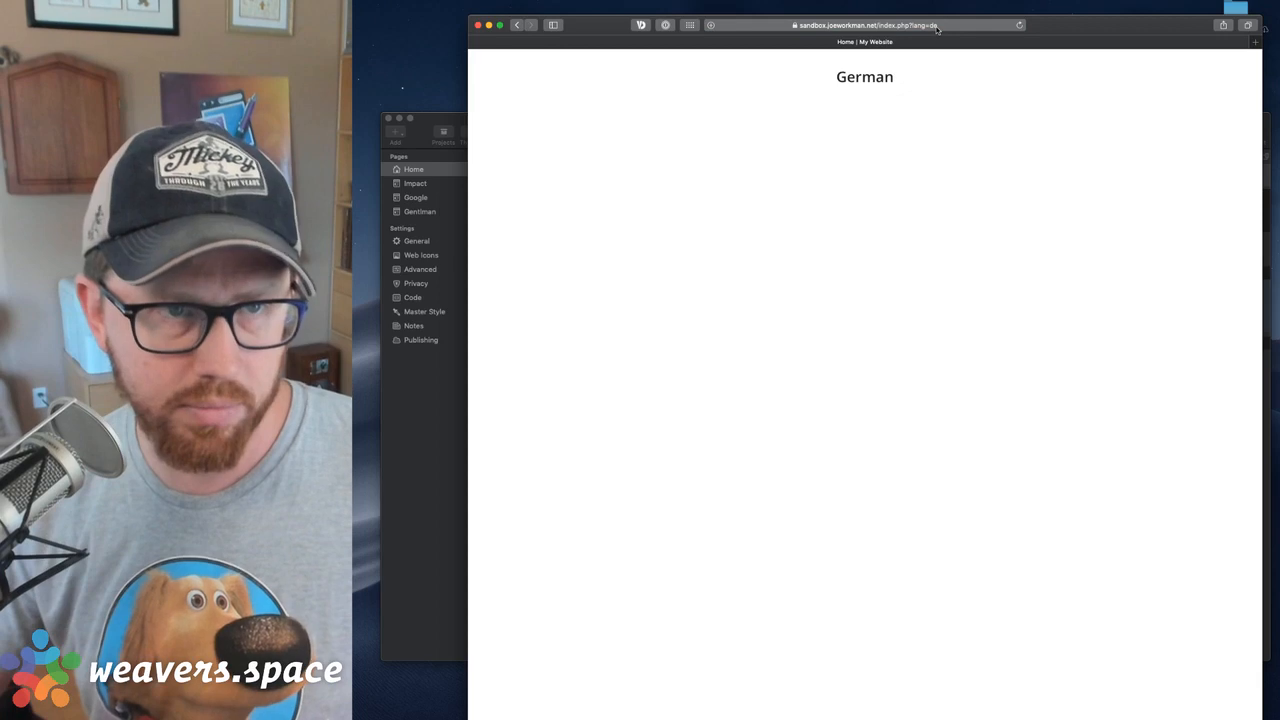
# Change the published page's lang parameter in the URL to es and reload the page
pyautogui.click(936, 28)
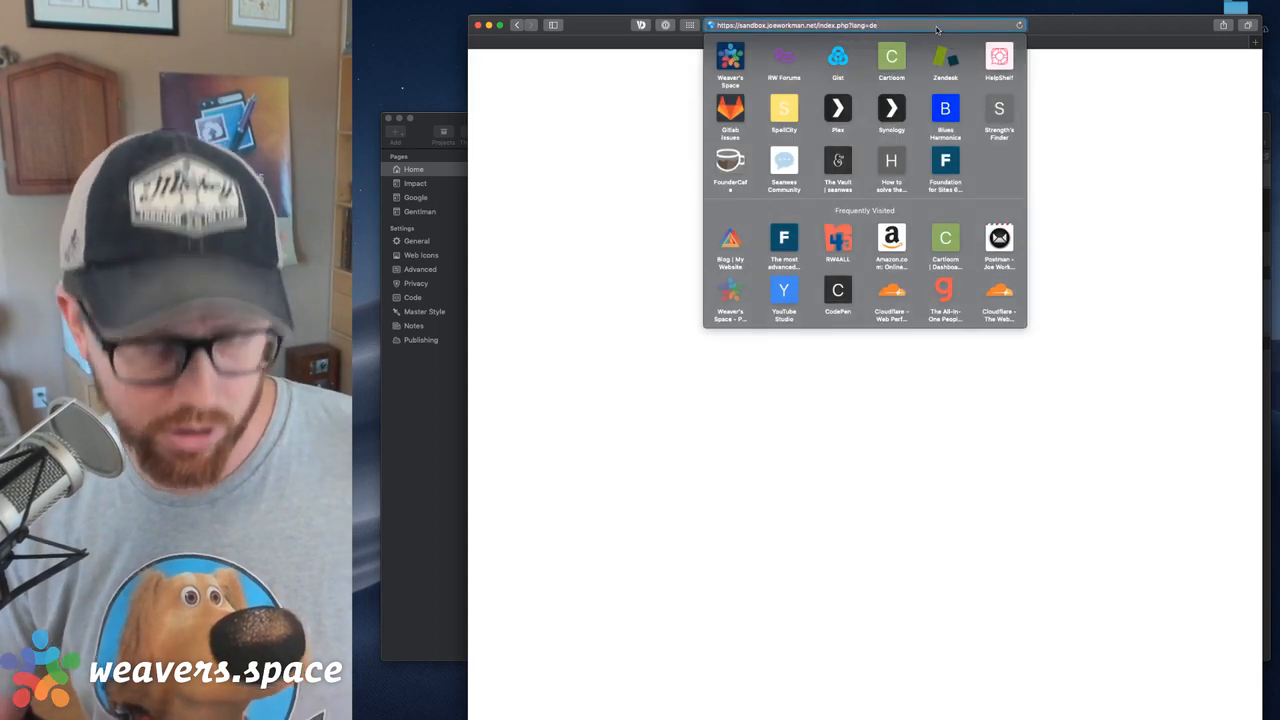
pyautogui.press('Right')
pyautogui.press('BackSpace')
pyautogui.press('BackSpace')
pyautogui.write('es')
pyautogui.press('Return')
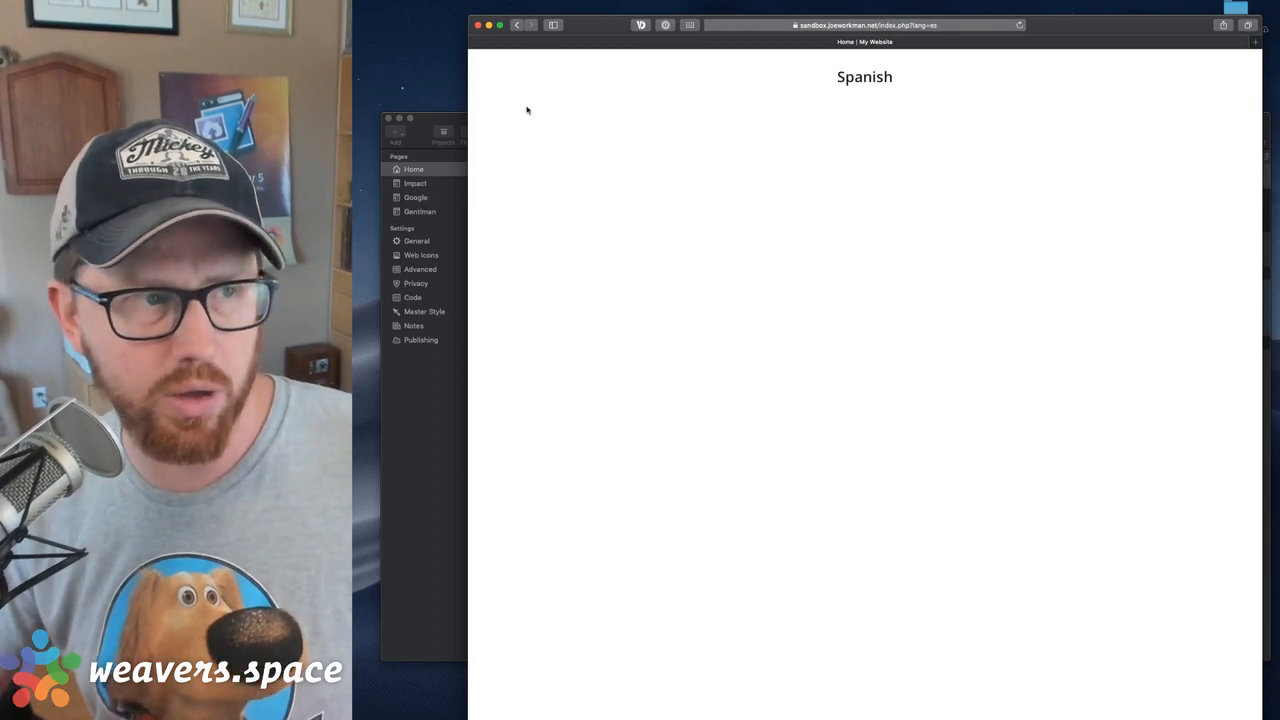
# Switch back to RapidWeaver and examine the Lang Key and the Default Lang choices of the Agent Lang stack
pyautogui.click(437, 117)
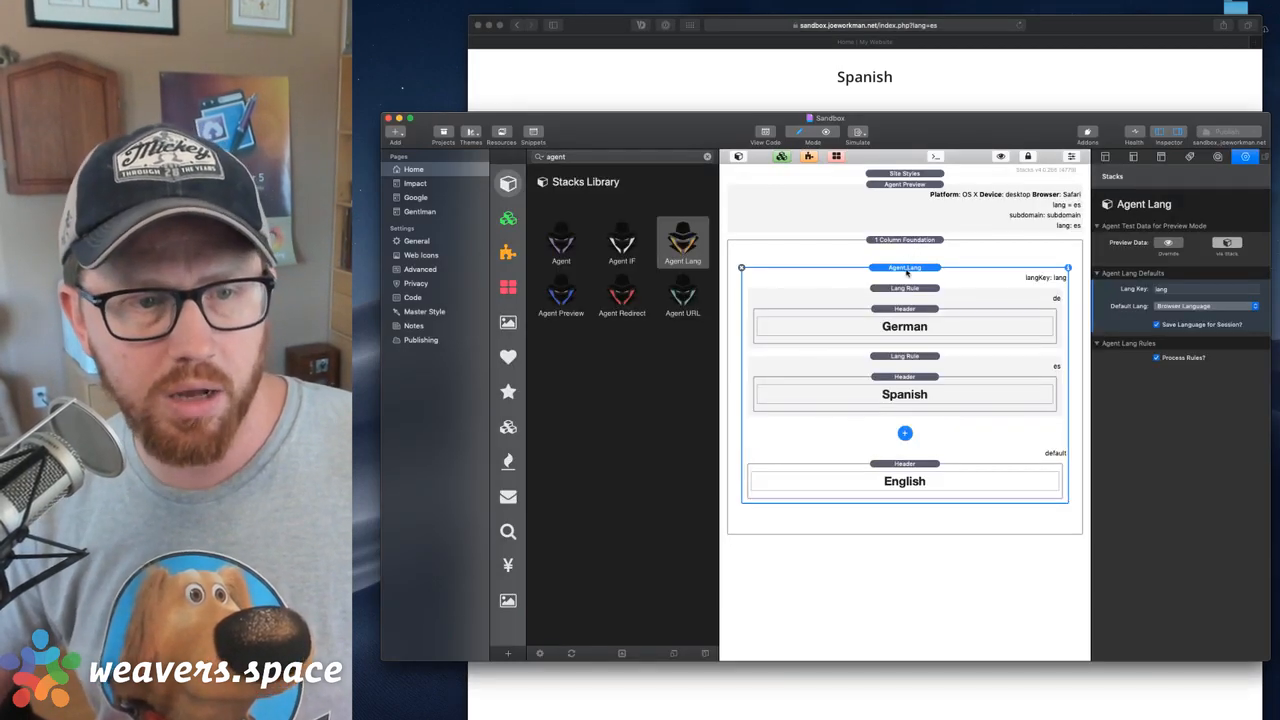
pyautogui.click(960, 69)
pyautogui.click(949, 29)
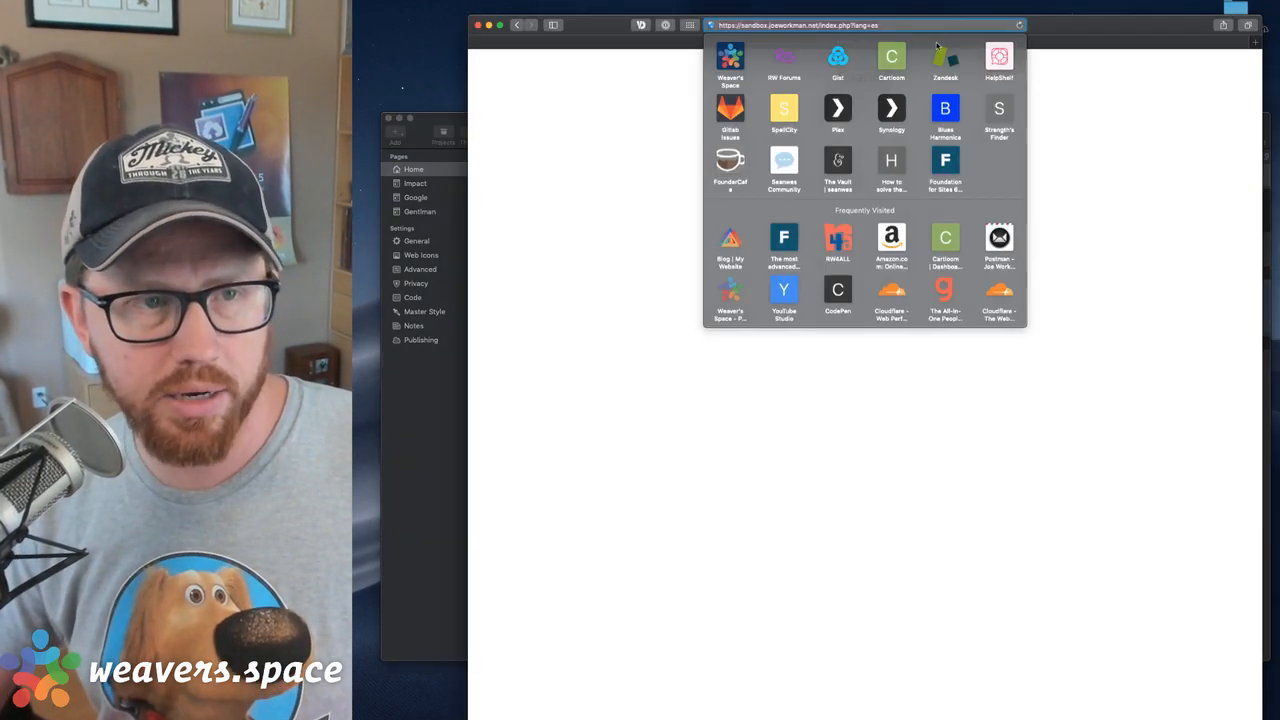
pyautogui.click(457, 119)
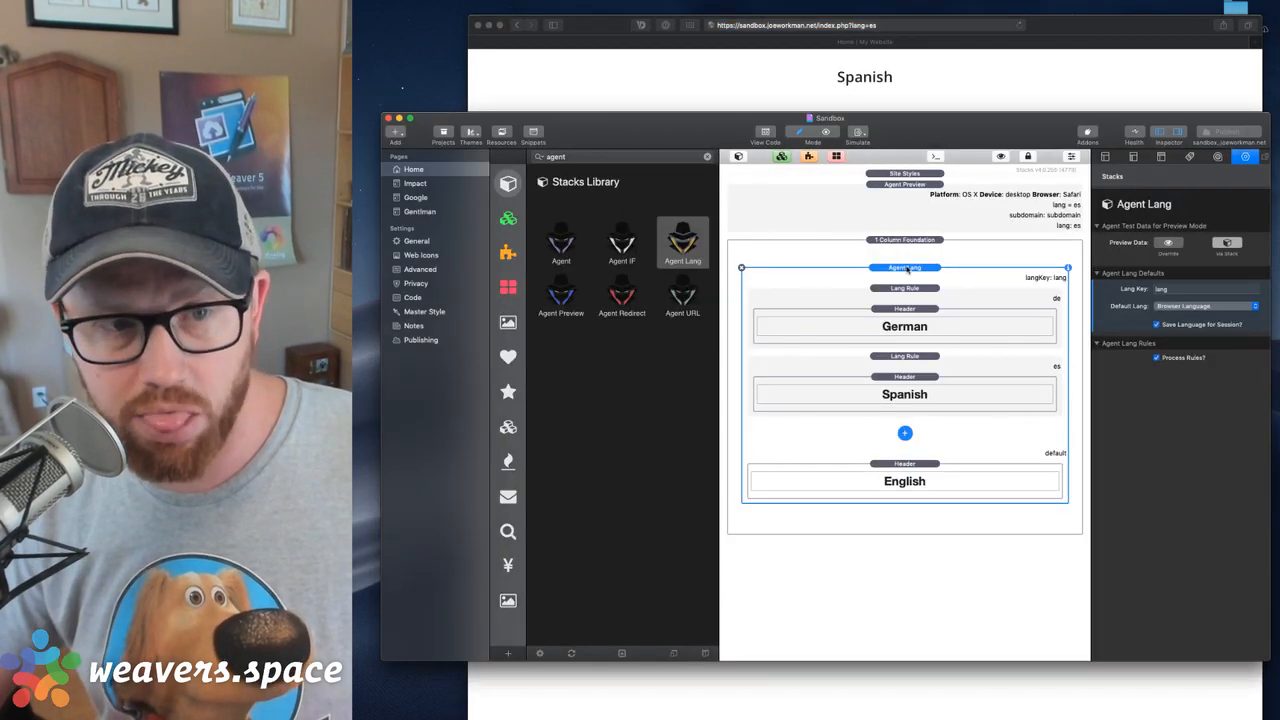
pyautogui.click(1186, 290)
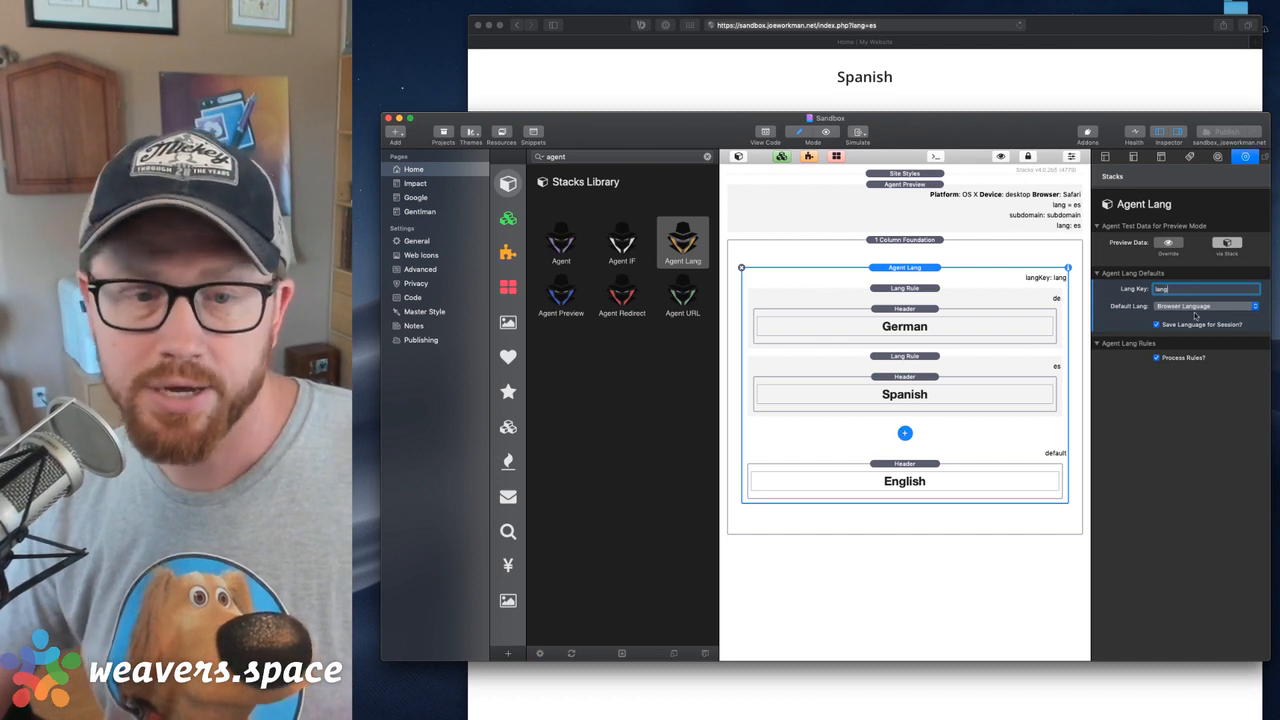
pyautogui.click(1193, 306)
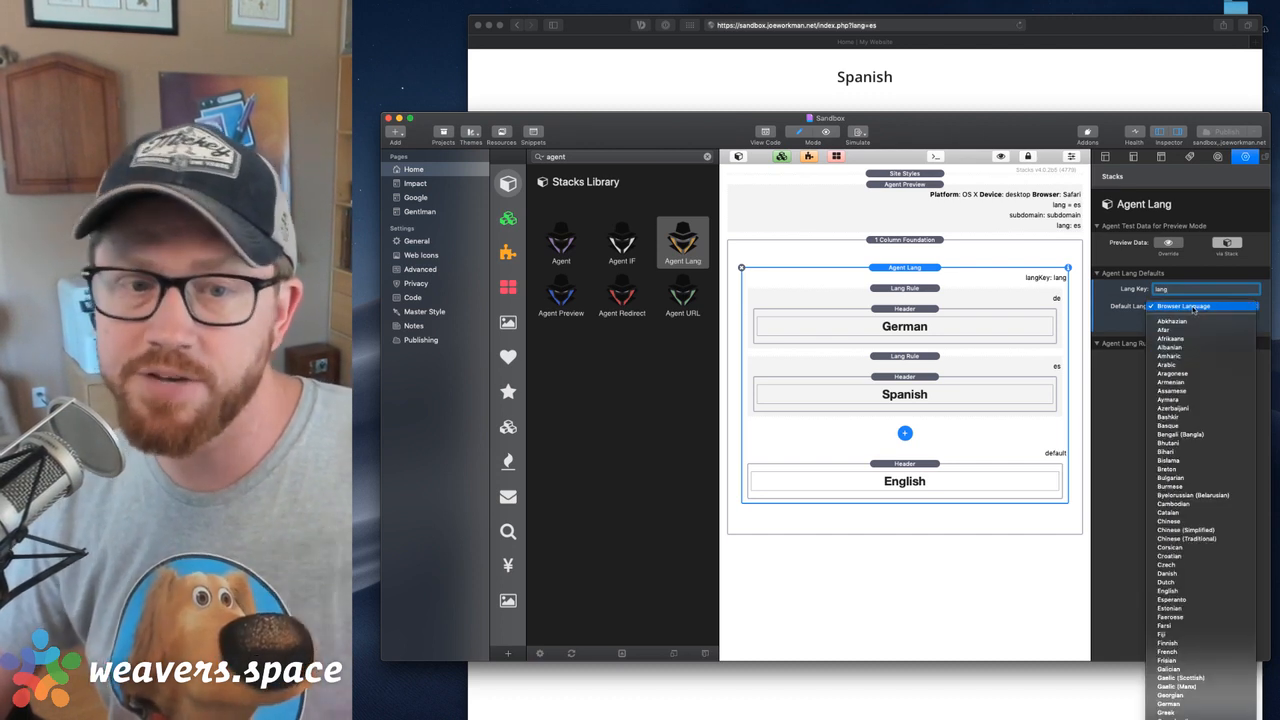
pyautogui.click(1185, 308)
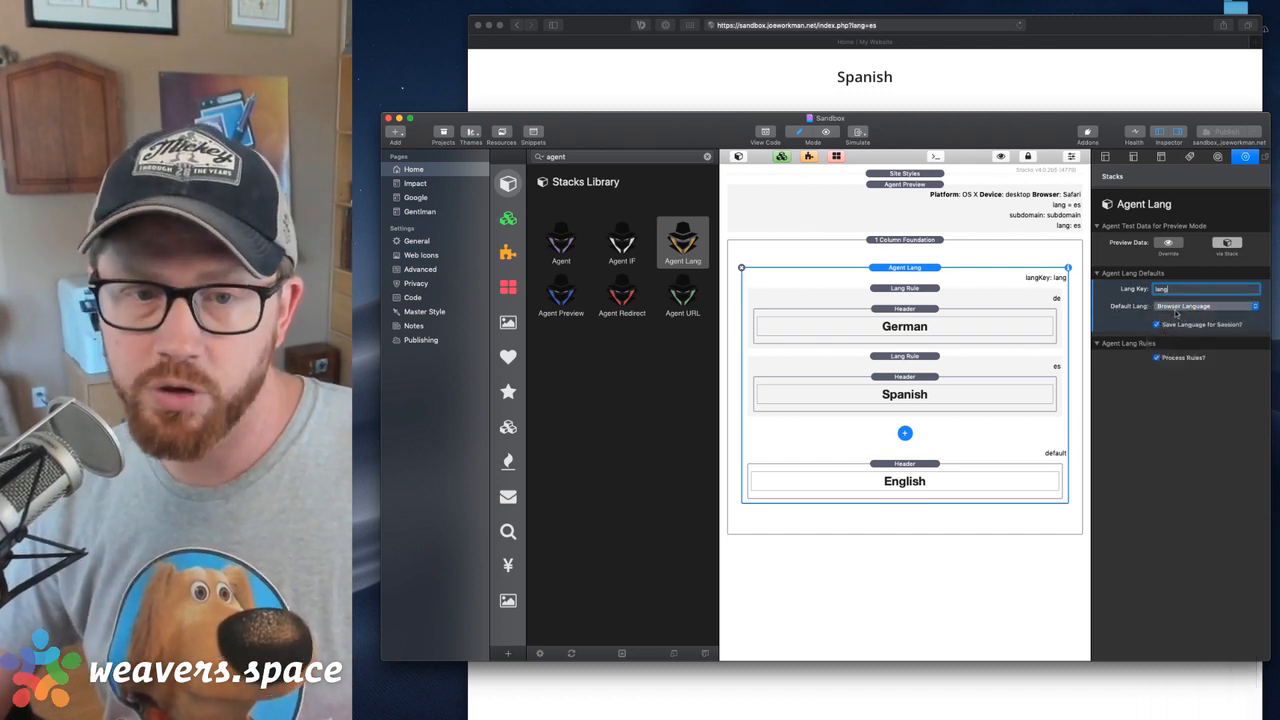
pyautogui.click(1176, 310)
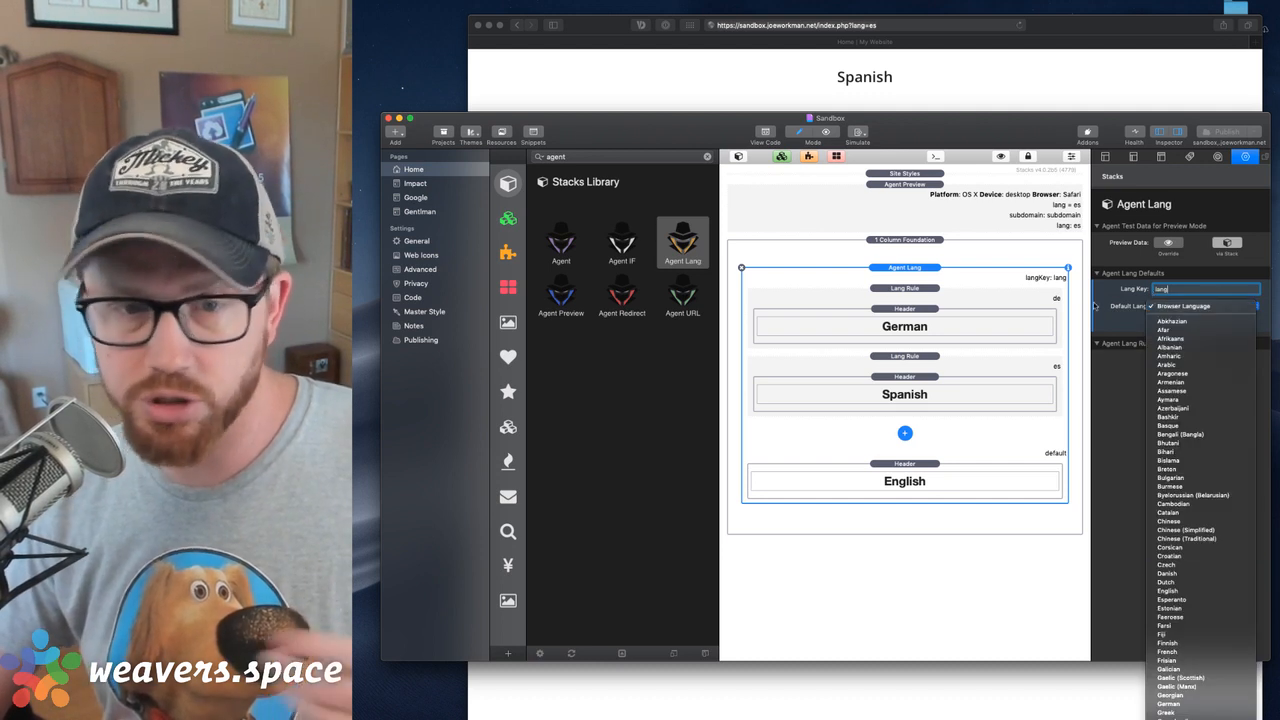
pyautogui.click(1180, 306)
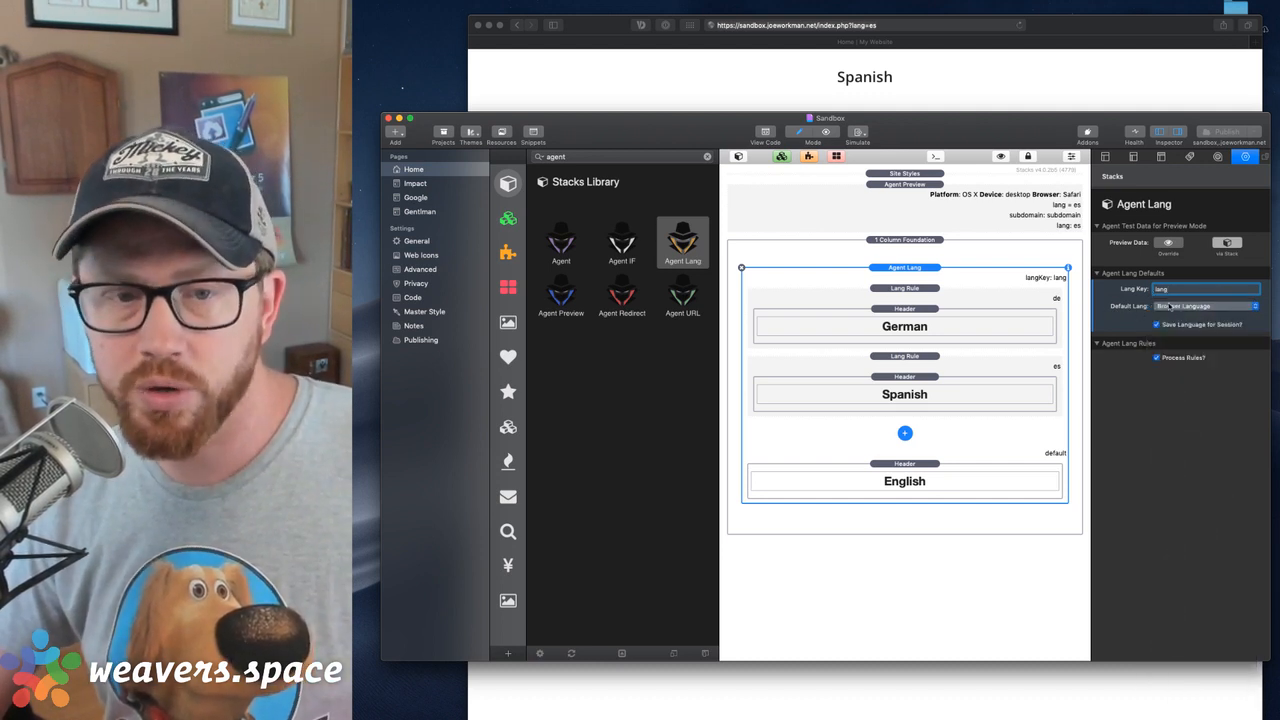
pyautogui.click(1178, 308)
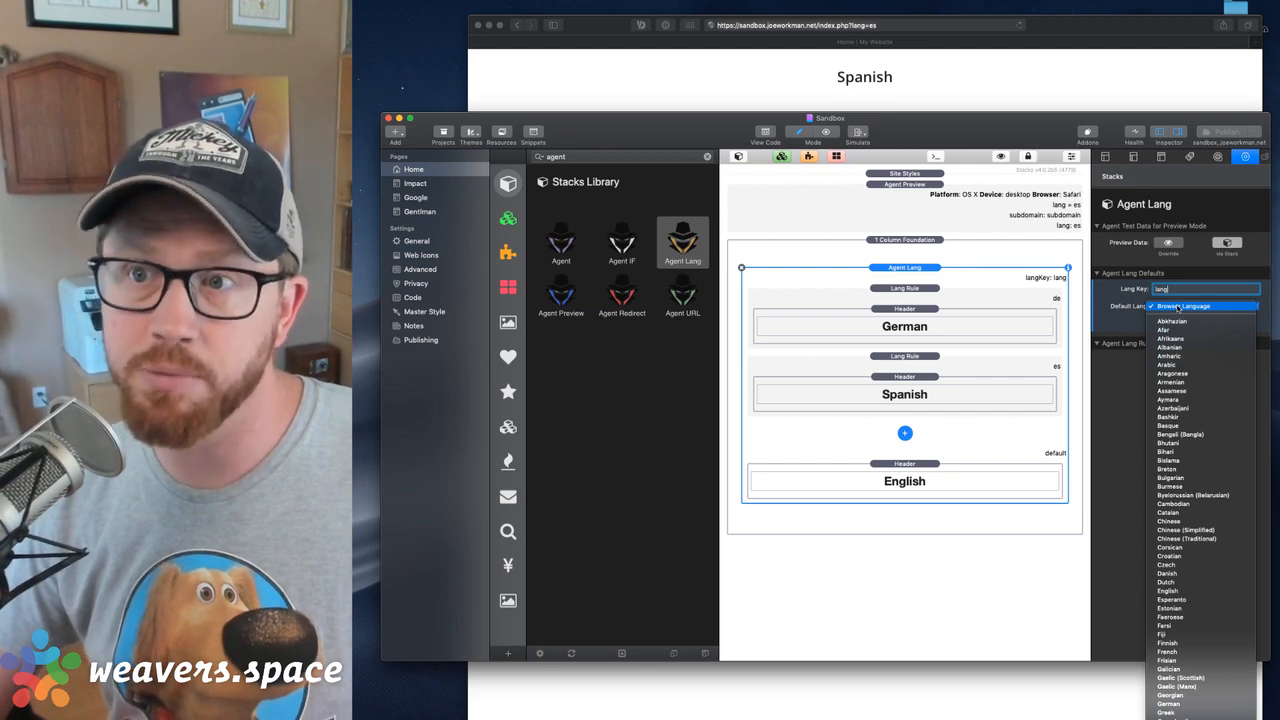
pyautogui.click(1178, 308)
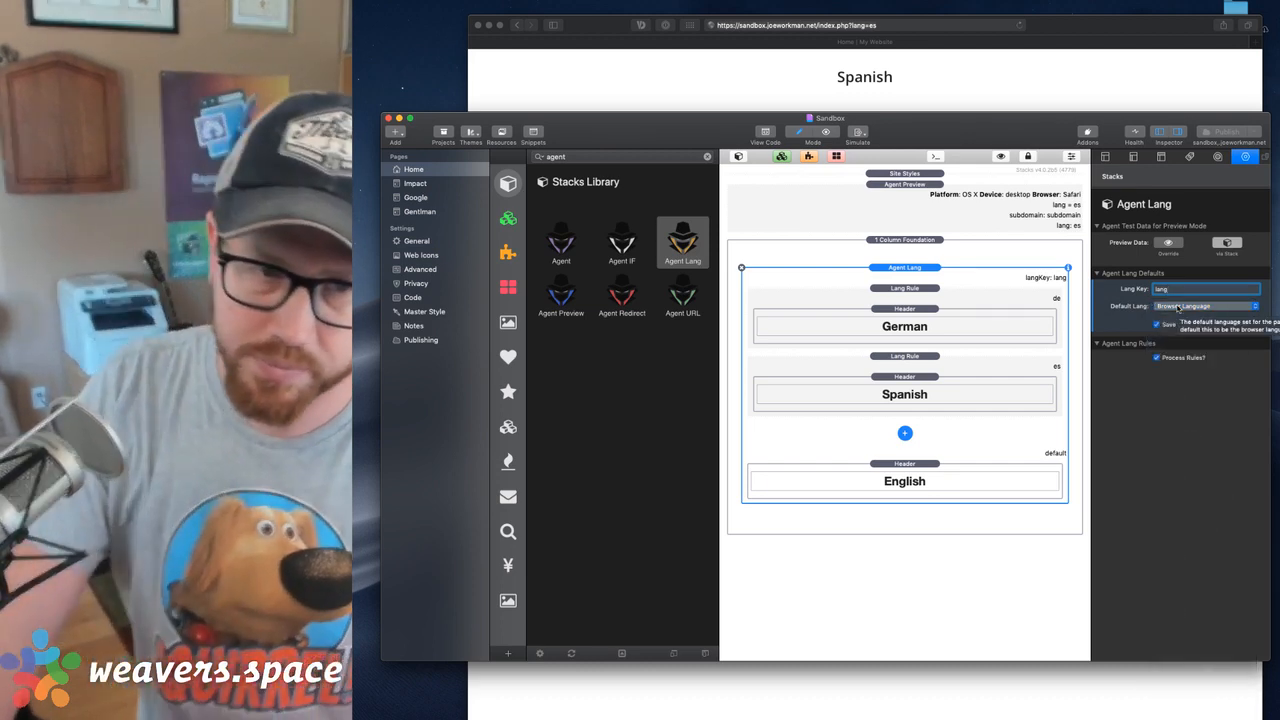
pyautogui.click(917, 271)
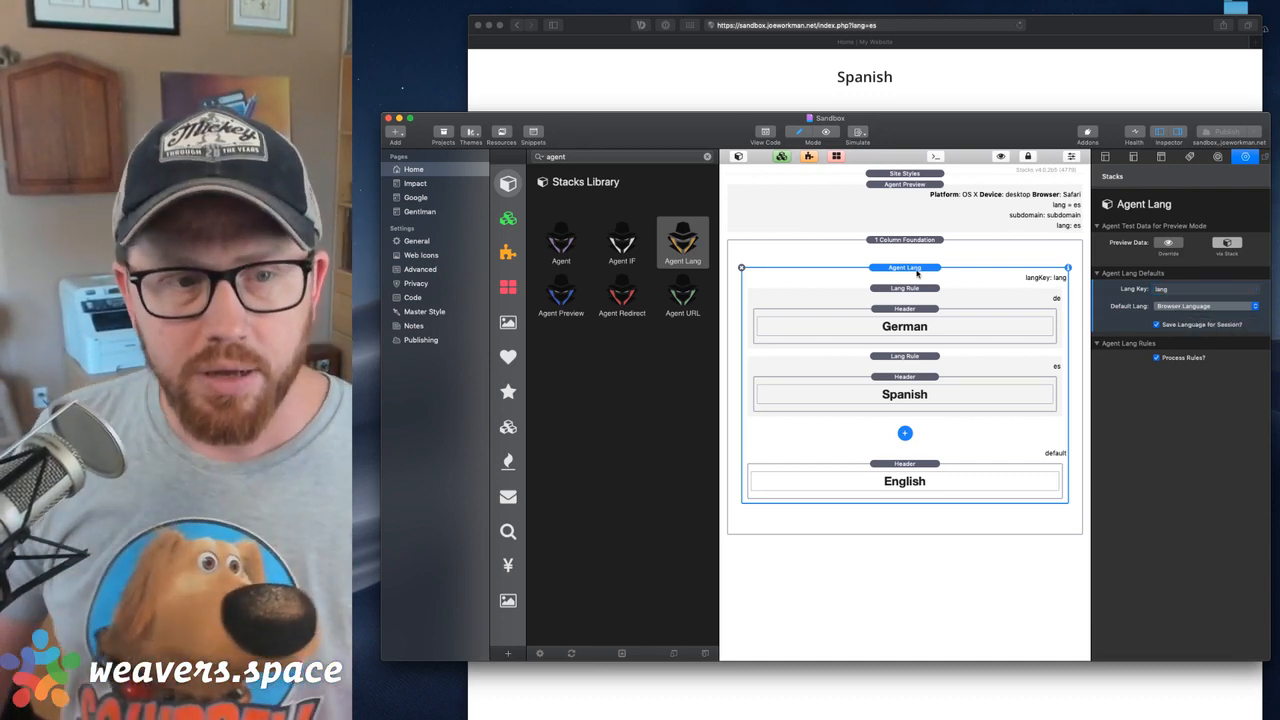
# Delete the Spanish, English and German Header stacks from the Agent Lang stack's rules and default area
pyautogui.click(911, 309)
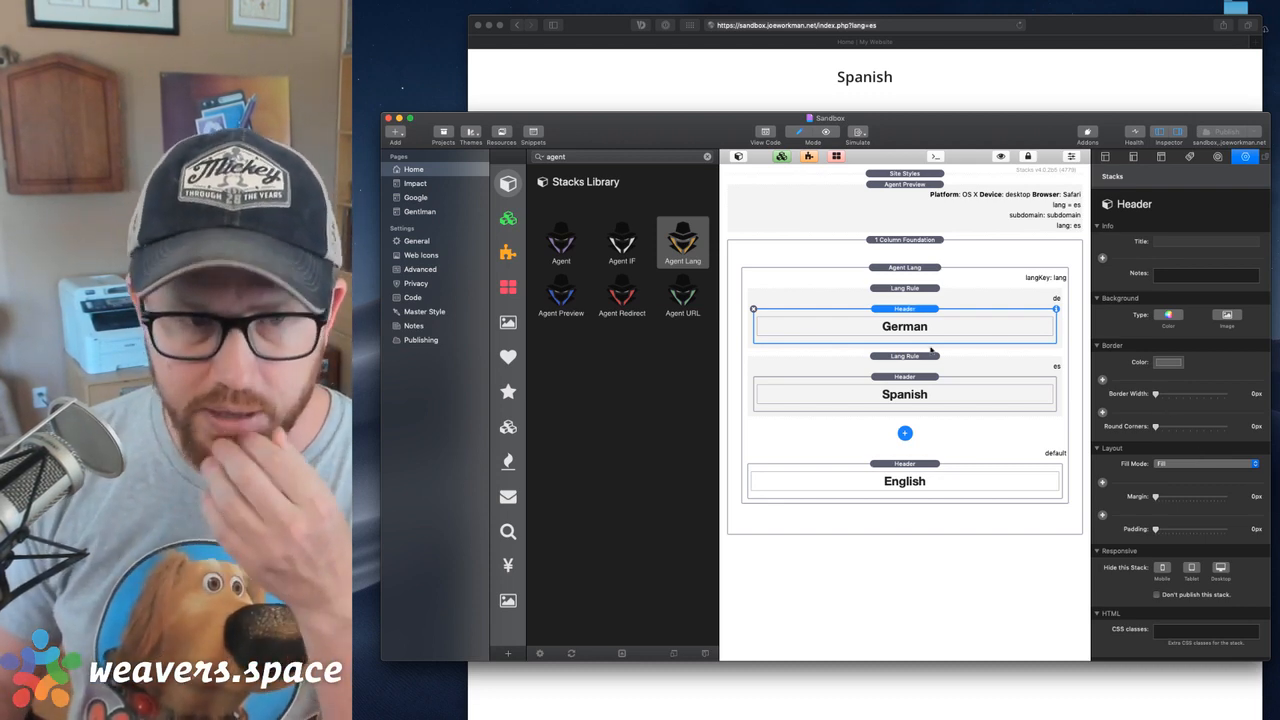
pyautogui.click(909, 378)
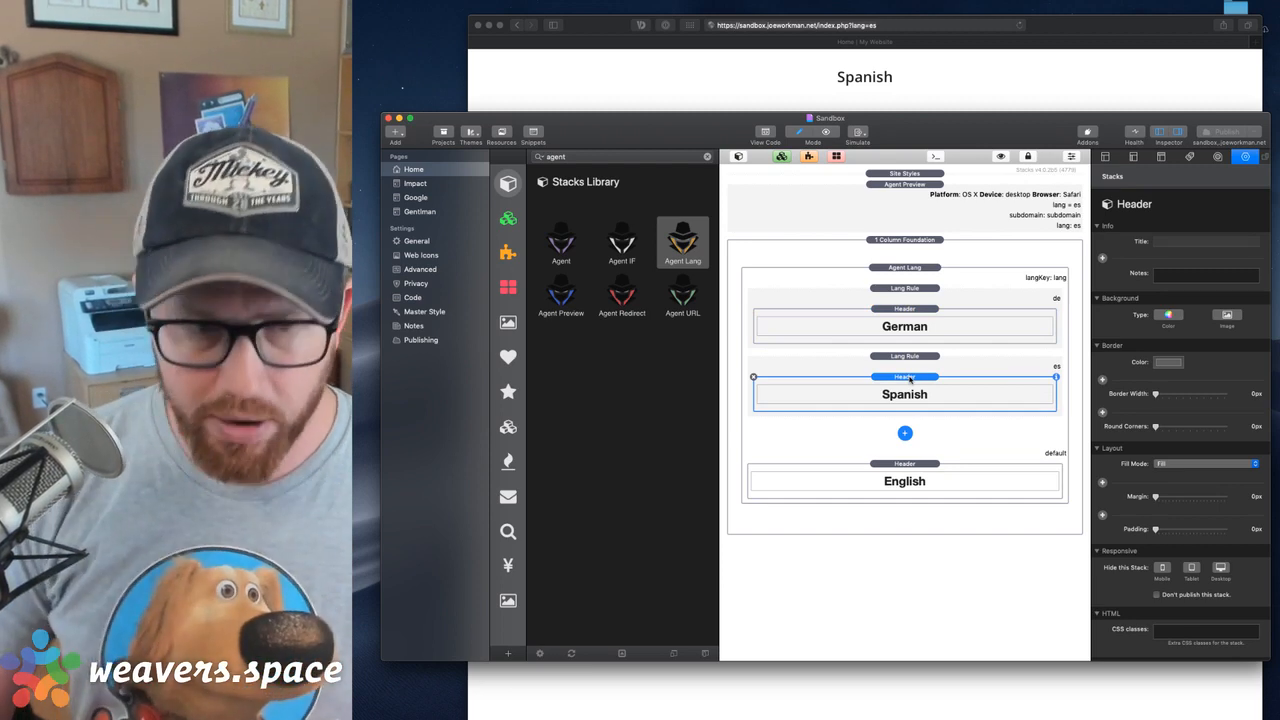
pyautogui.press('Delete')
pyautogui.click(904, 470)
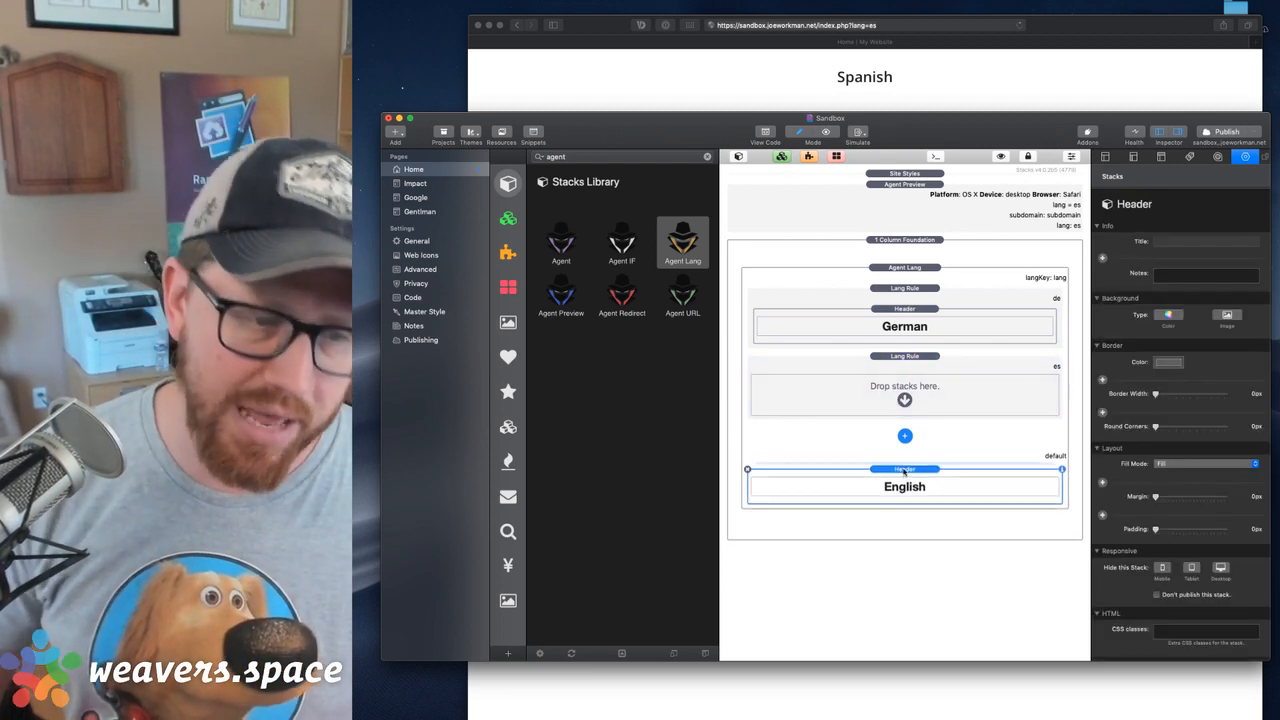
pyautogui.press('Delete')
pyautogui.click(904, 310)
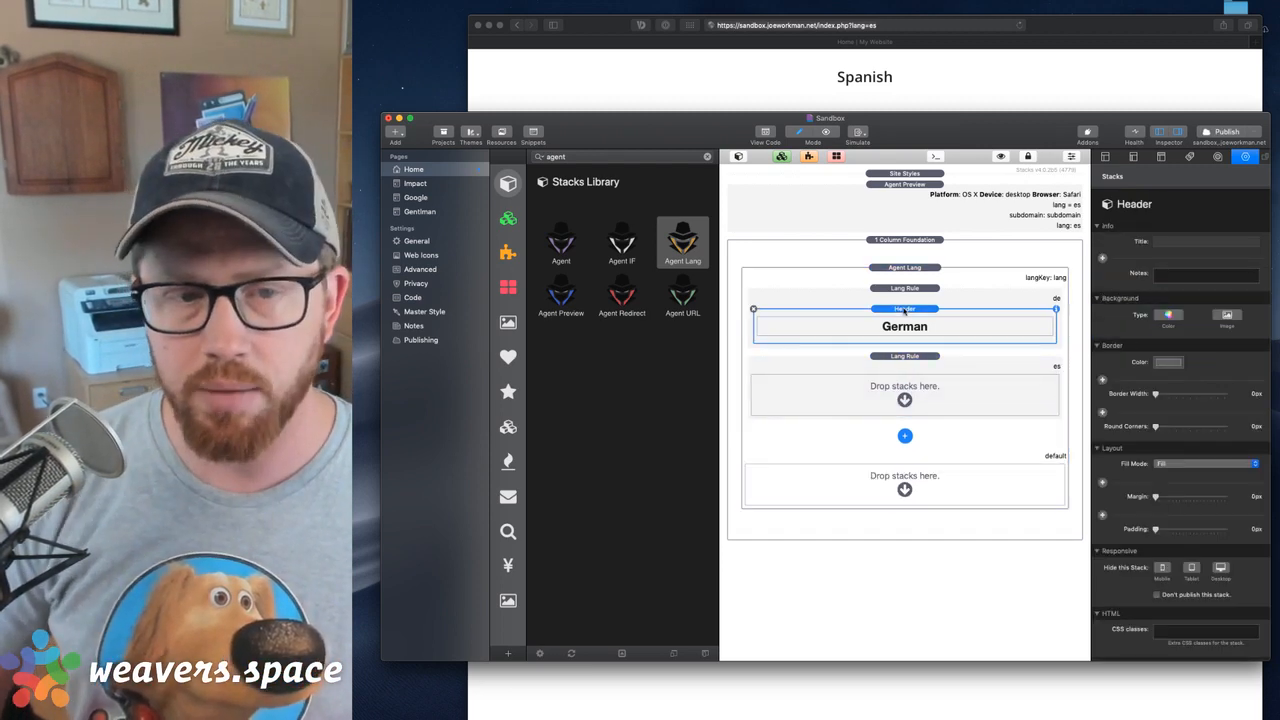
pyautogui.press('Delete')
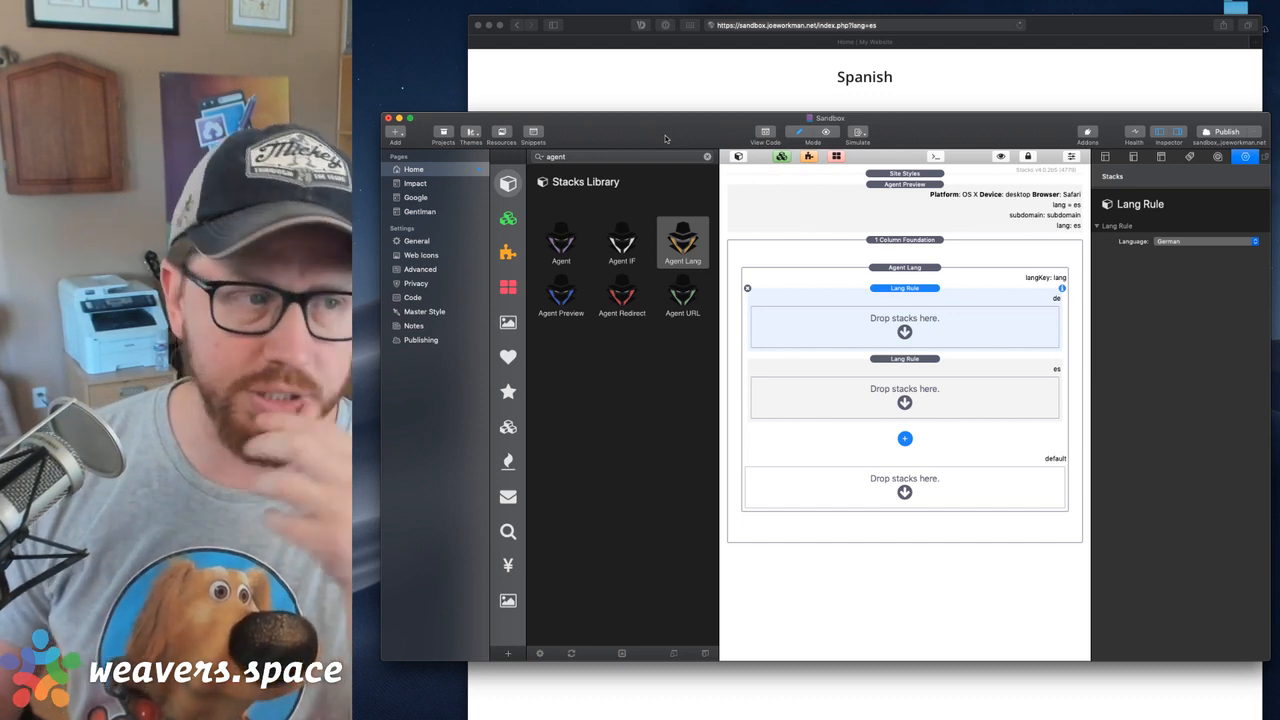
# Add a Foundation Top Bar stack to the default area of Agent Lang and hide the stacks library
pyautogui.click(508, 426)
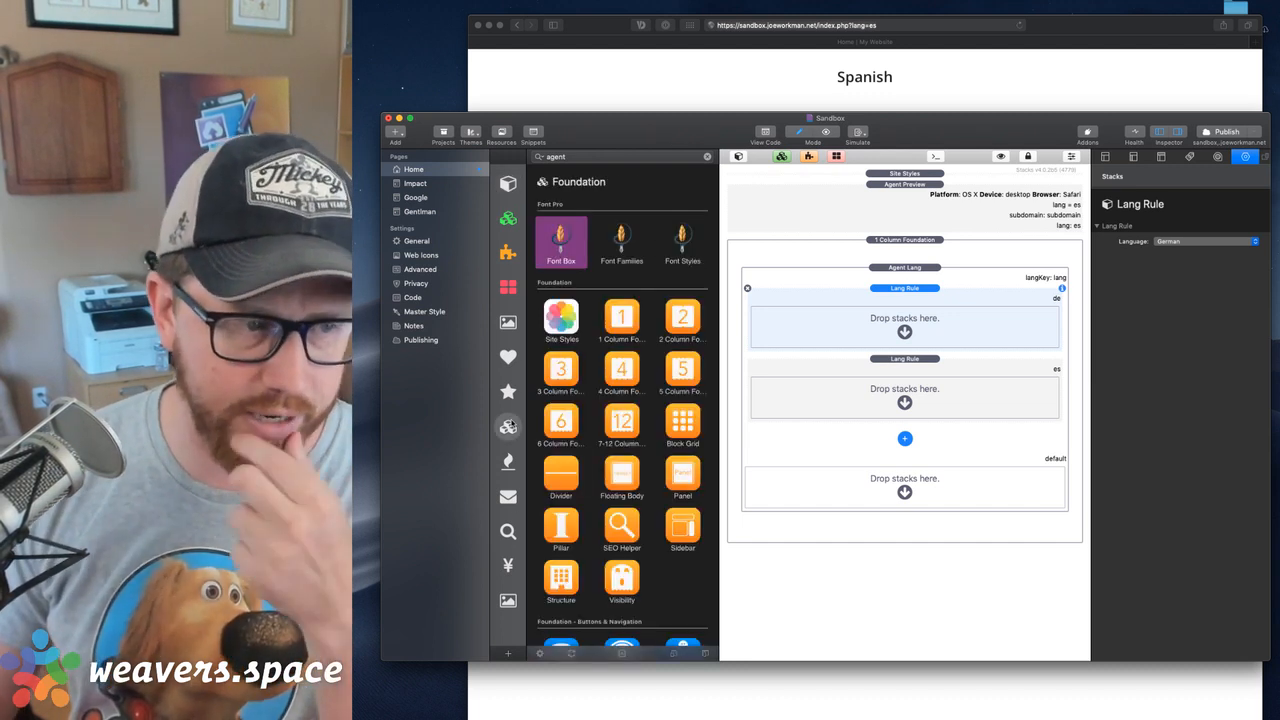
pyautogui.scroll(-15, 640, 380)
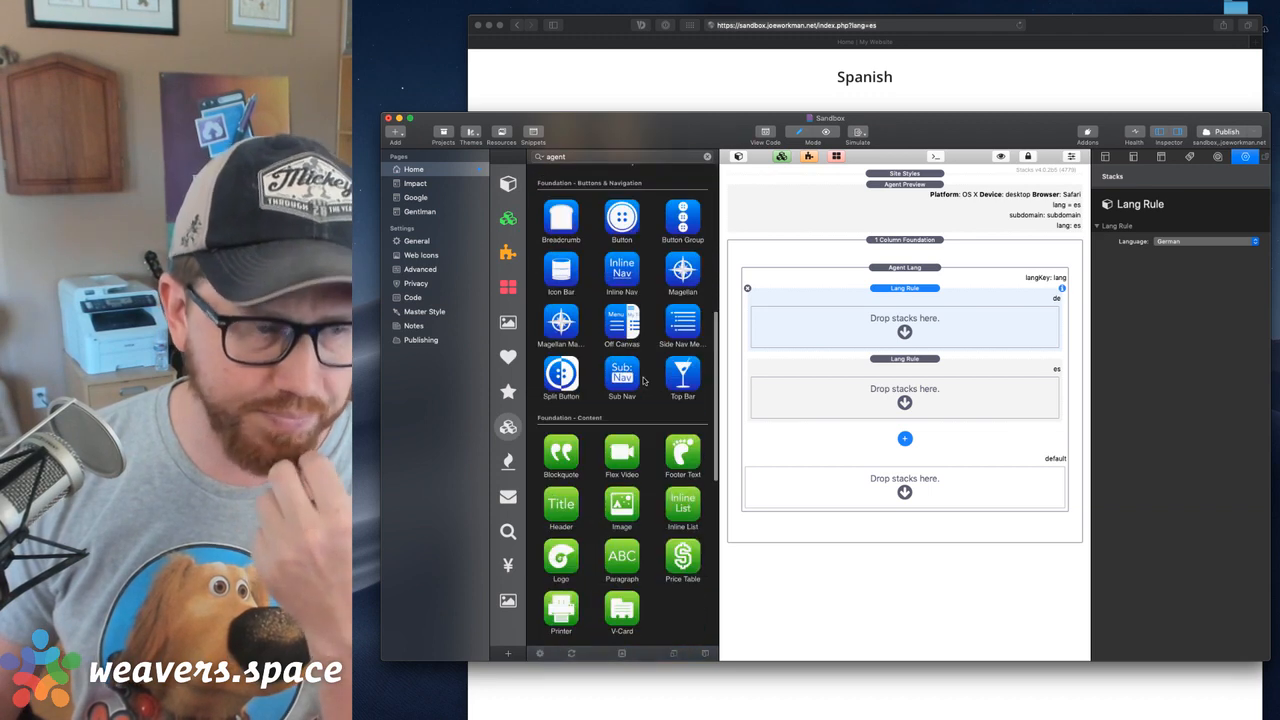
pyautogui.scroll(5, 643, 380)
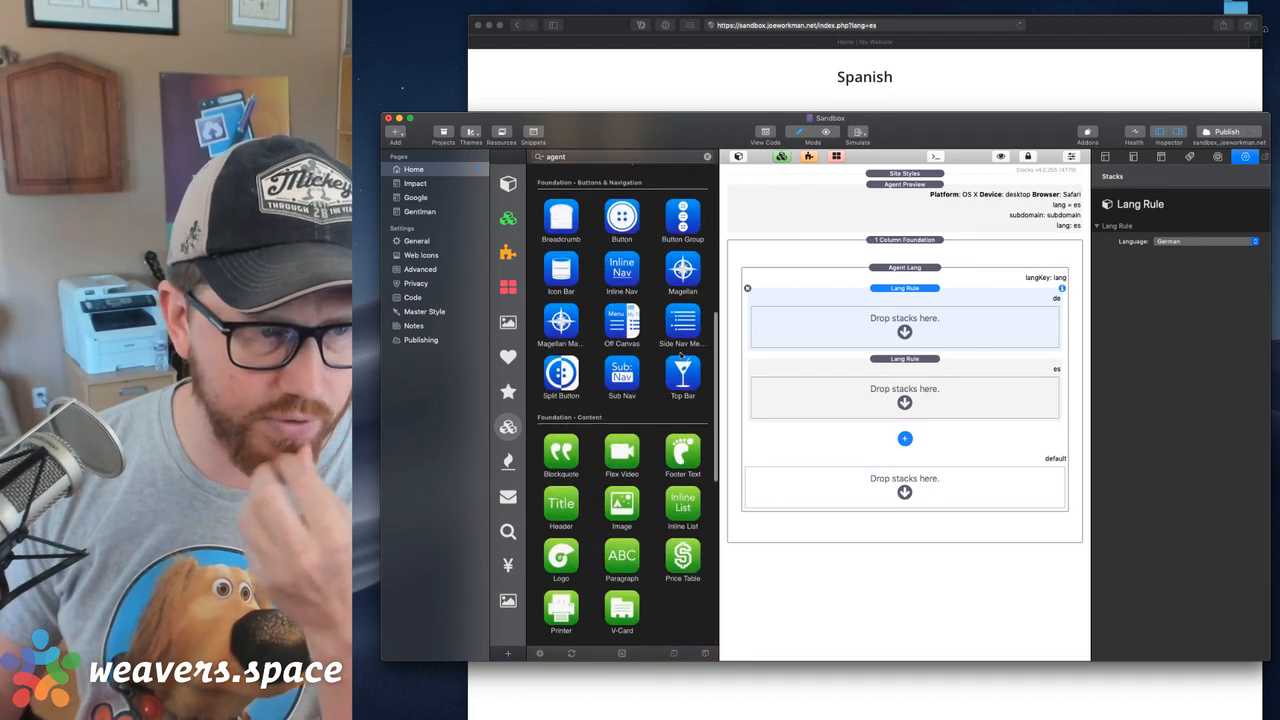
pyautogui.moveTo(683, 375); pyautogui.dragTo(893, 485)
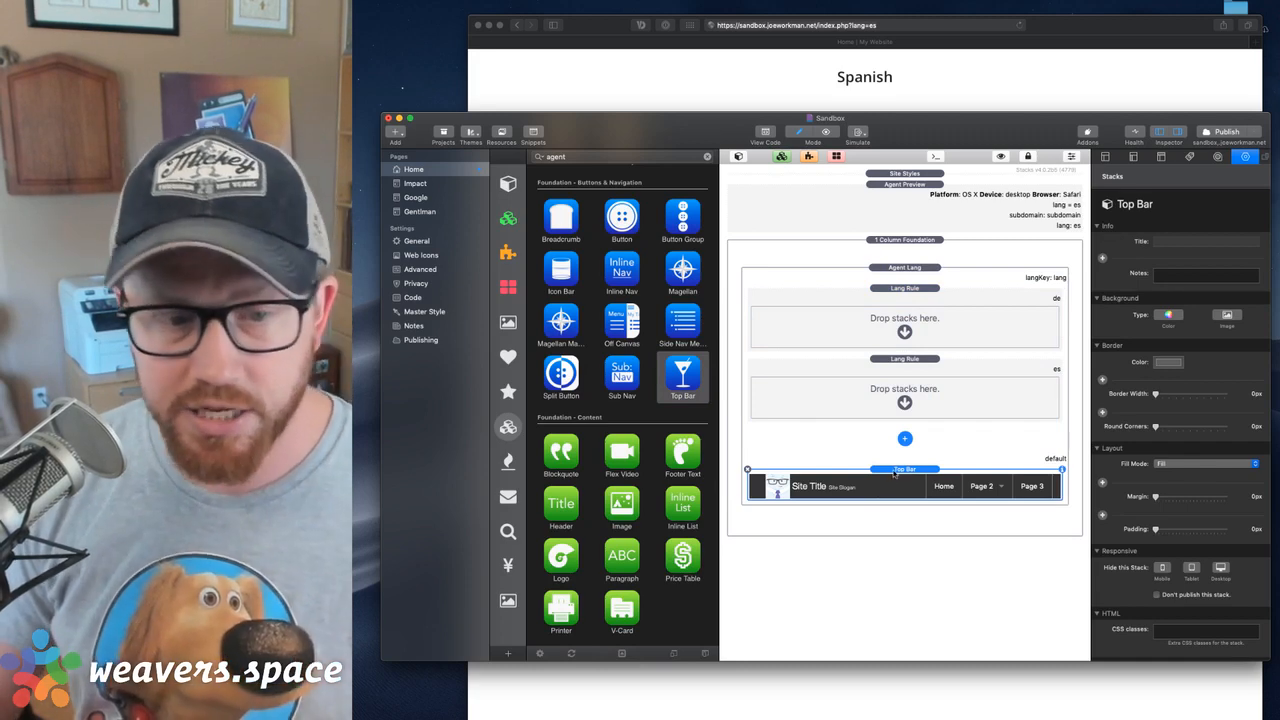
pyautogui.click(738, 157)
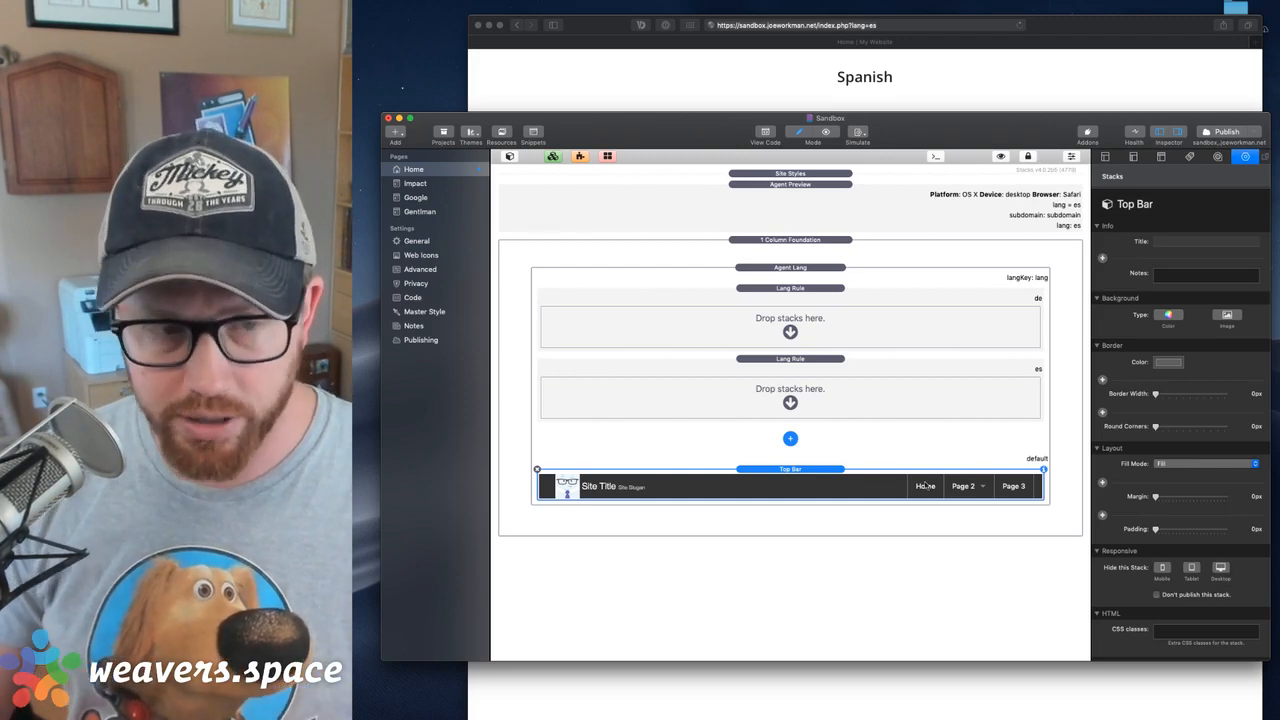
# Copy the default Top Bar stack into both the German and the Spanish Lang Rule
pyautogui.moveTo(845, 484); pyautogui.dragTo(810, 325)
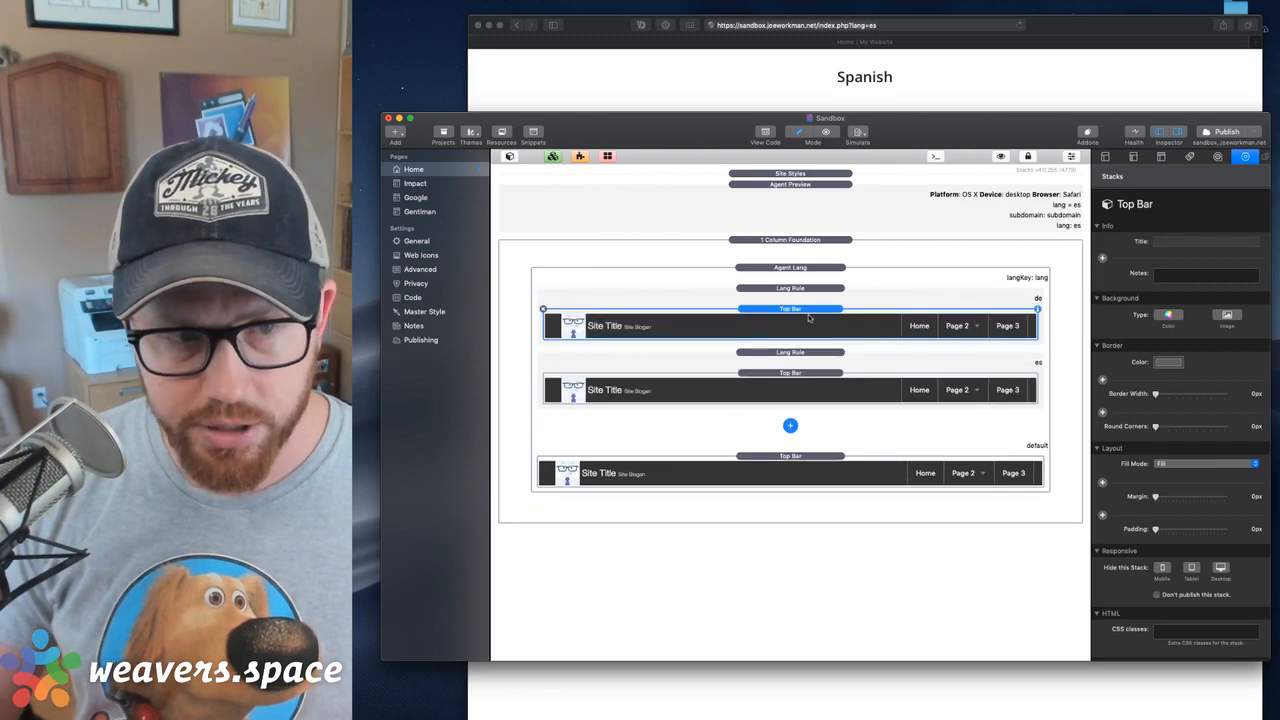
pyautogui.click(814, 390)
pyautogui.click(812, 320)
pyautogui.click(807, 385)
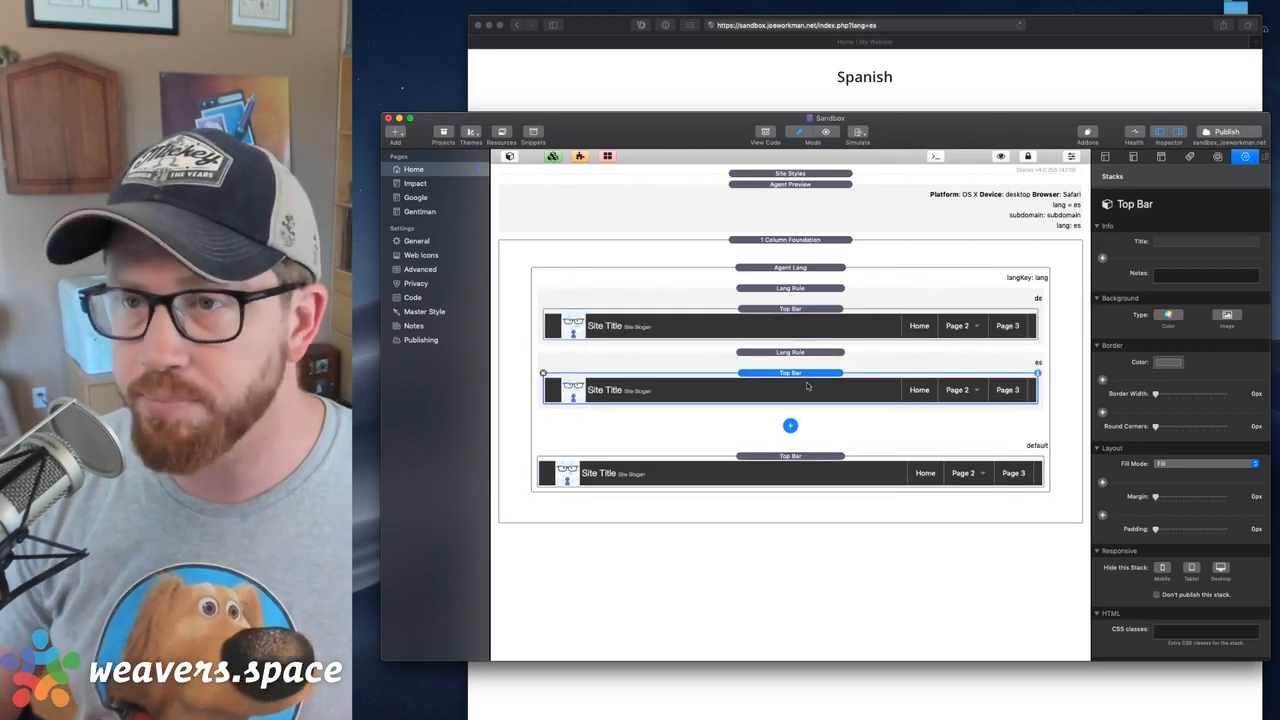
# Bring up the menu and title settings of the Top Bar in the Spanish Lang Rule
pyautogui.click(903, 332)
pyautogui.click(870, 392)
pyautogui.scroll(-10, 1095, 465)
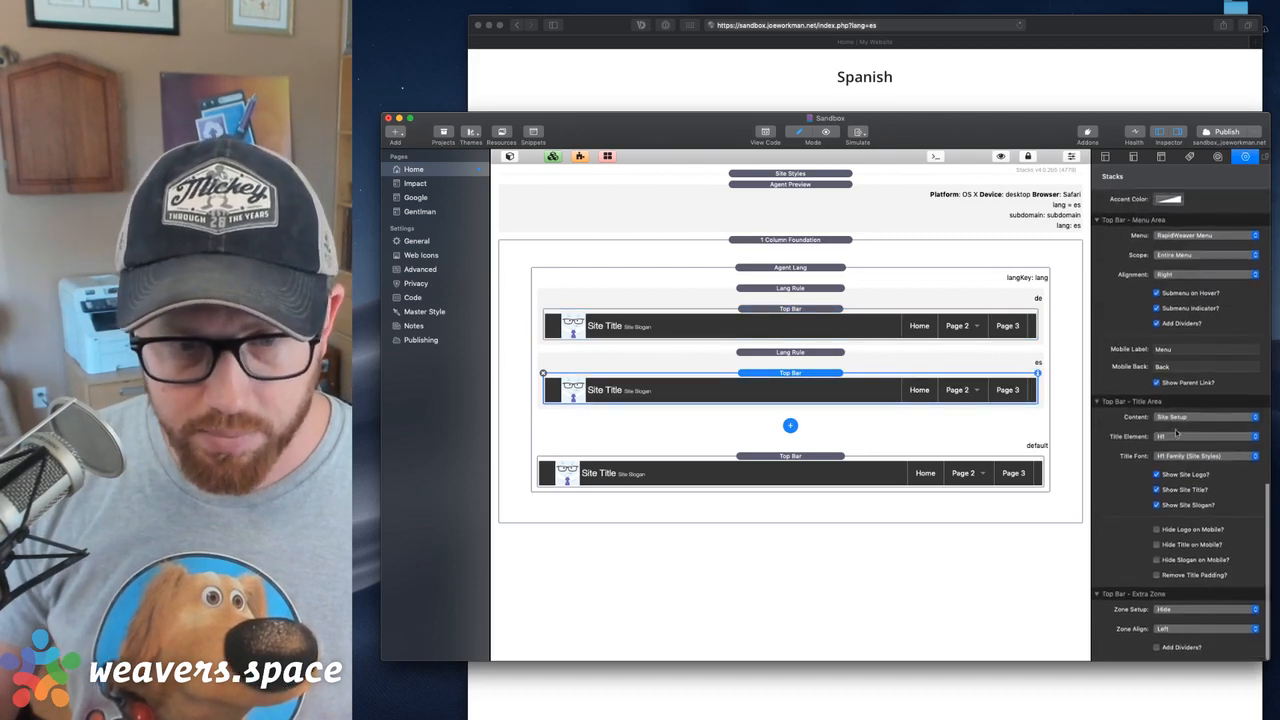
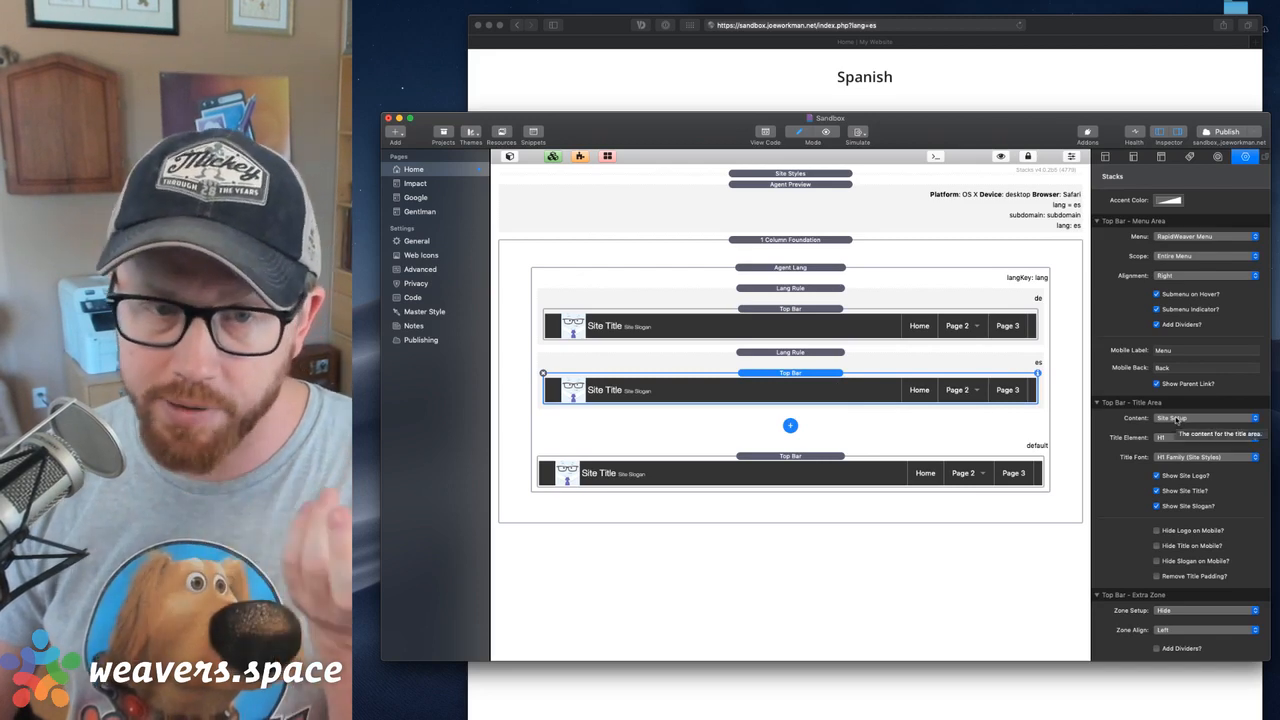
# Switch the Spanish Lang Rule's Top Bar to a Custom HTML Menu and inspect its sample menu code
pyautogui.click(1178, 237)
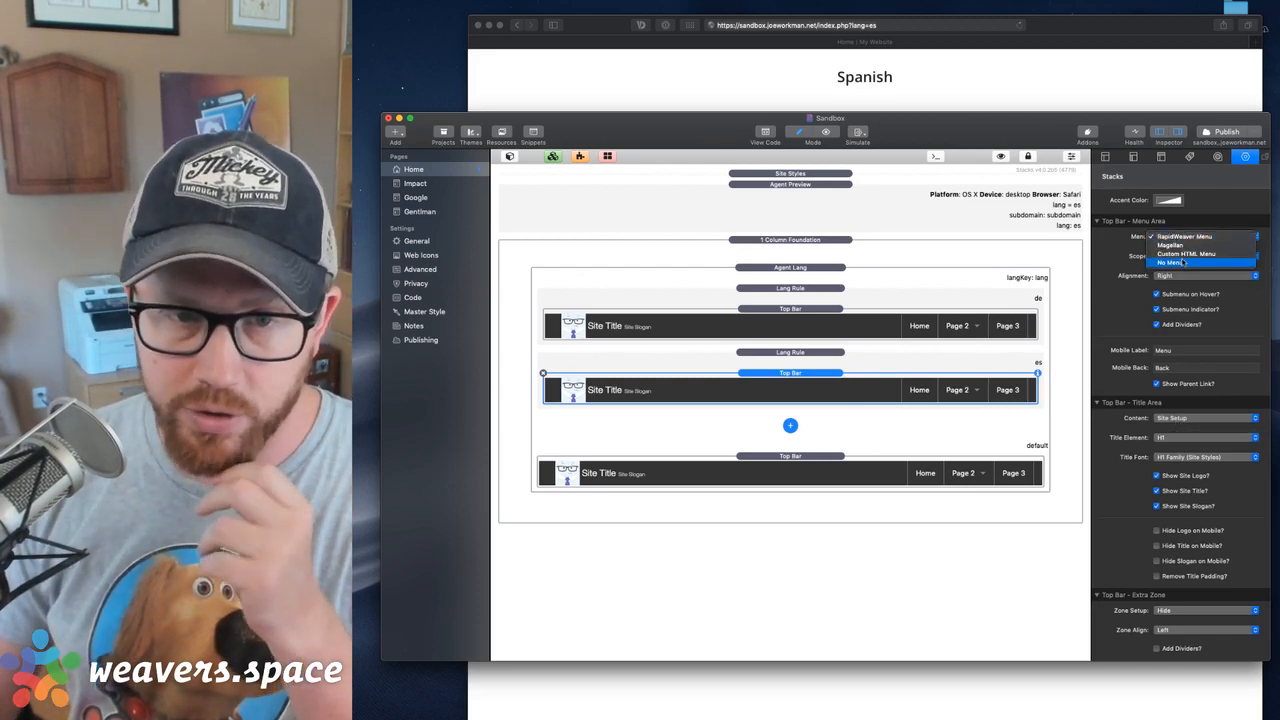
pyautogui.click(1184, 255)
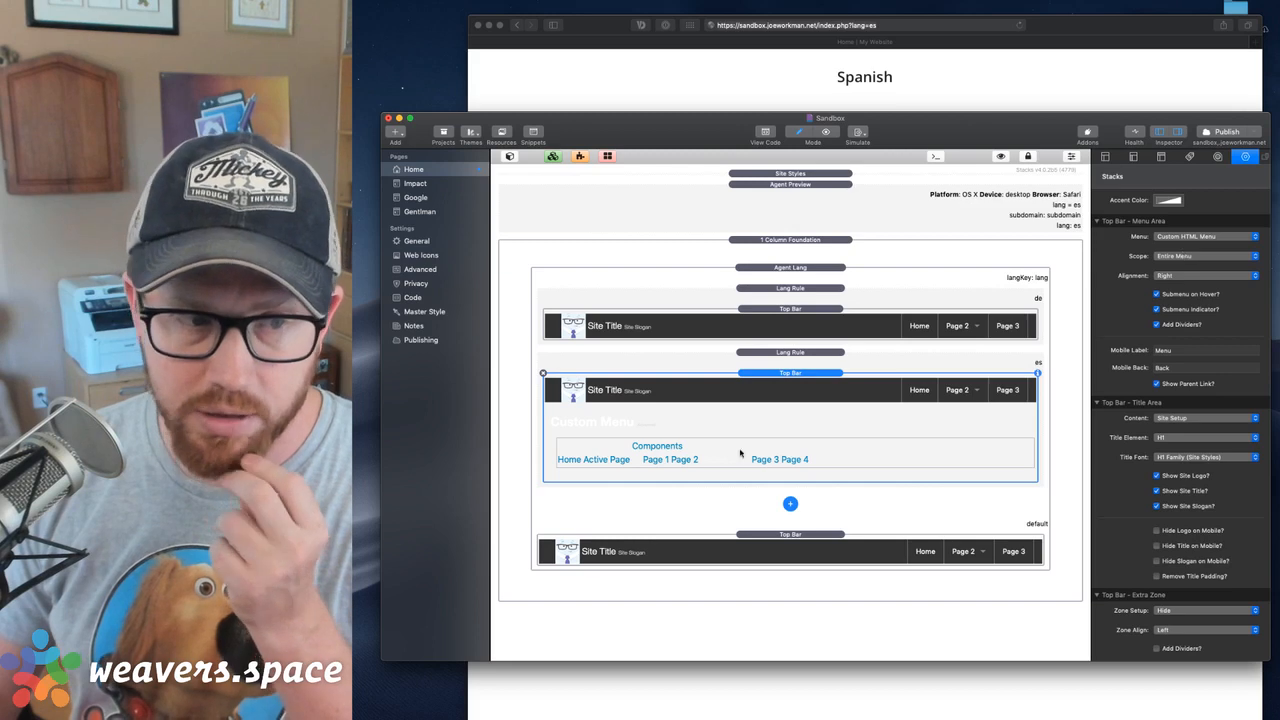
pyautogui.doubleClick(742, 453)
pyautogui.scroll(5, 606, 442)
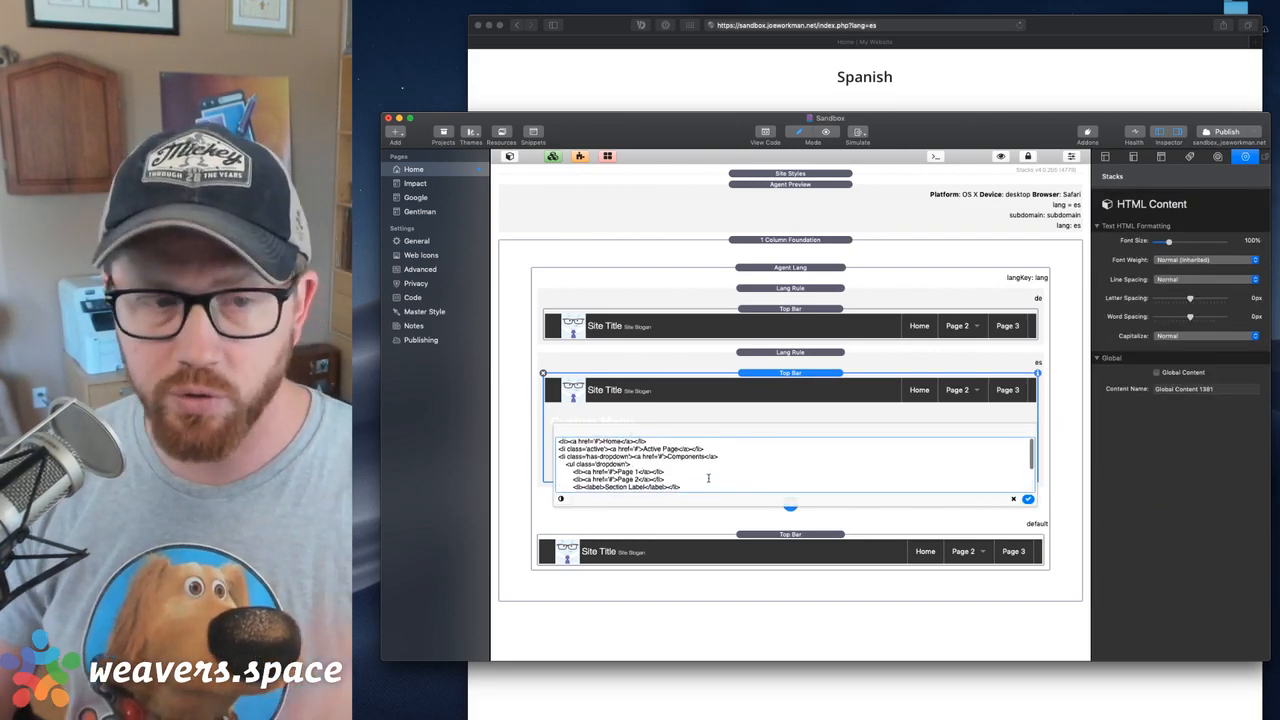
pyautogui.click(781, 310)
pyautogui.click(830, 400)
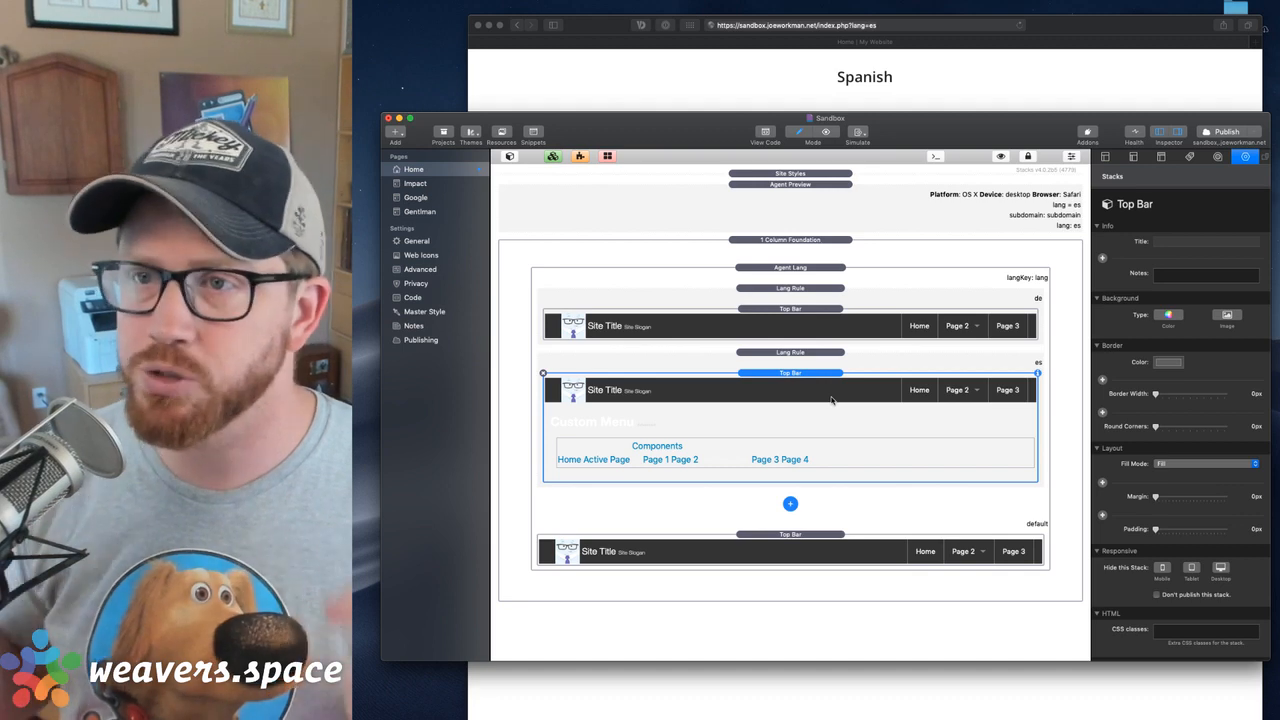
# Review the title content, menu type and alignment options of the Spanish rule's Top Bar
pyautogui.scroll(-10, 1160, 610)
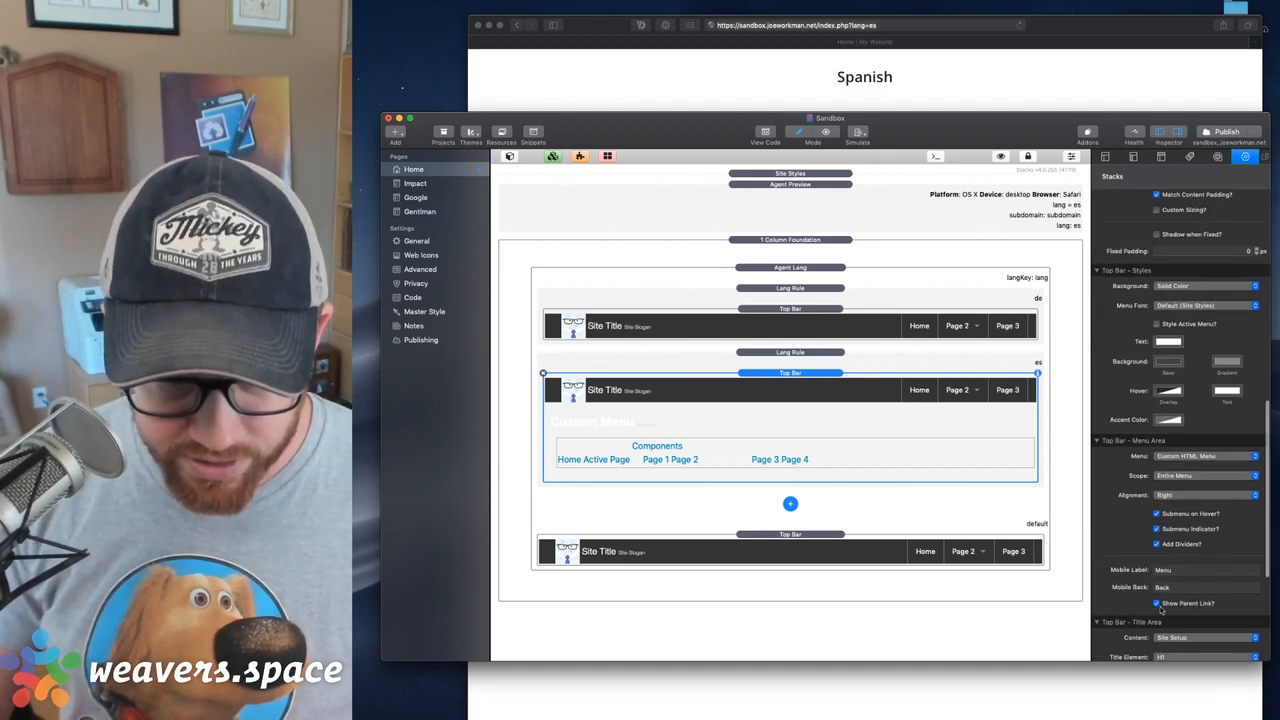
pyautogui.scroll(-5, 1168, 420)
pyautogui.click(1170, 418)
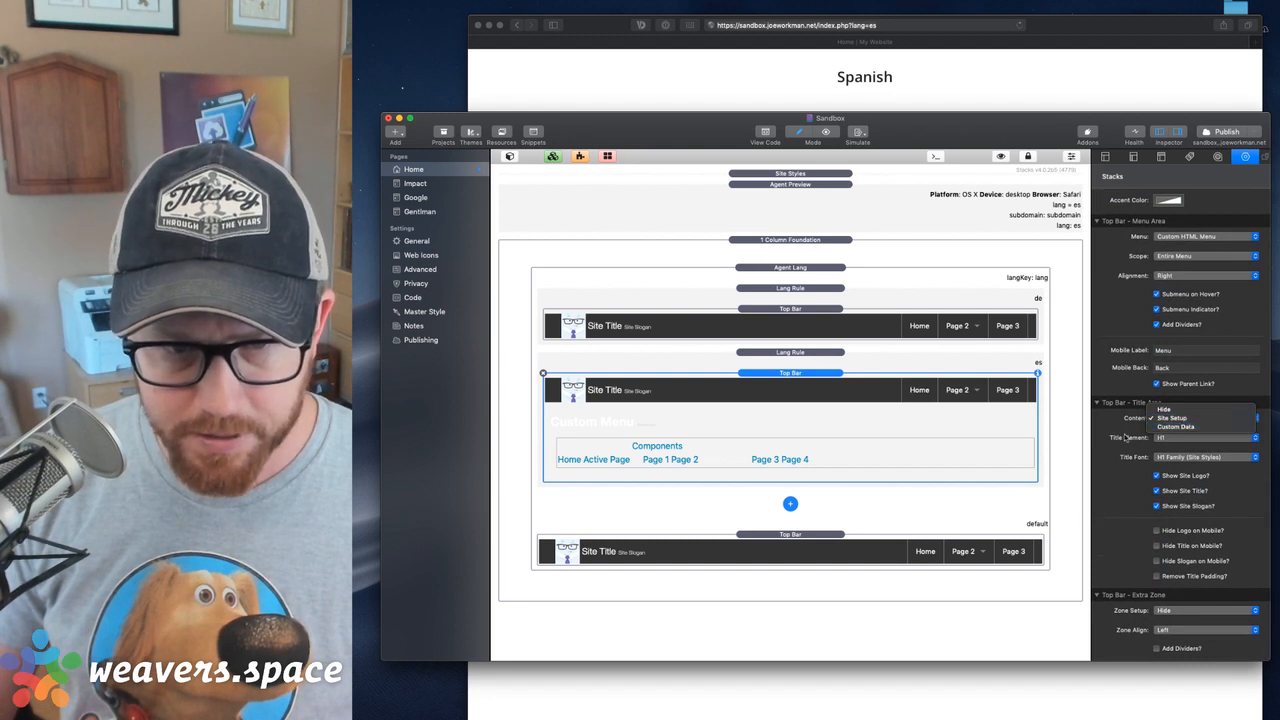
pyautogui.click(1127, 439)
pyautogui.scroll(2, 1124, 396)
pyautogui.scroll(1, 1124, 396)
pyautogui.click(1178, 270)
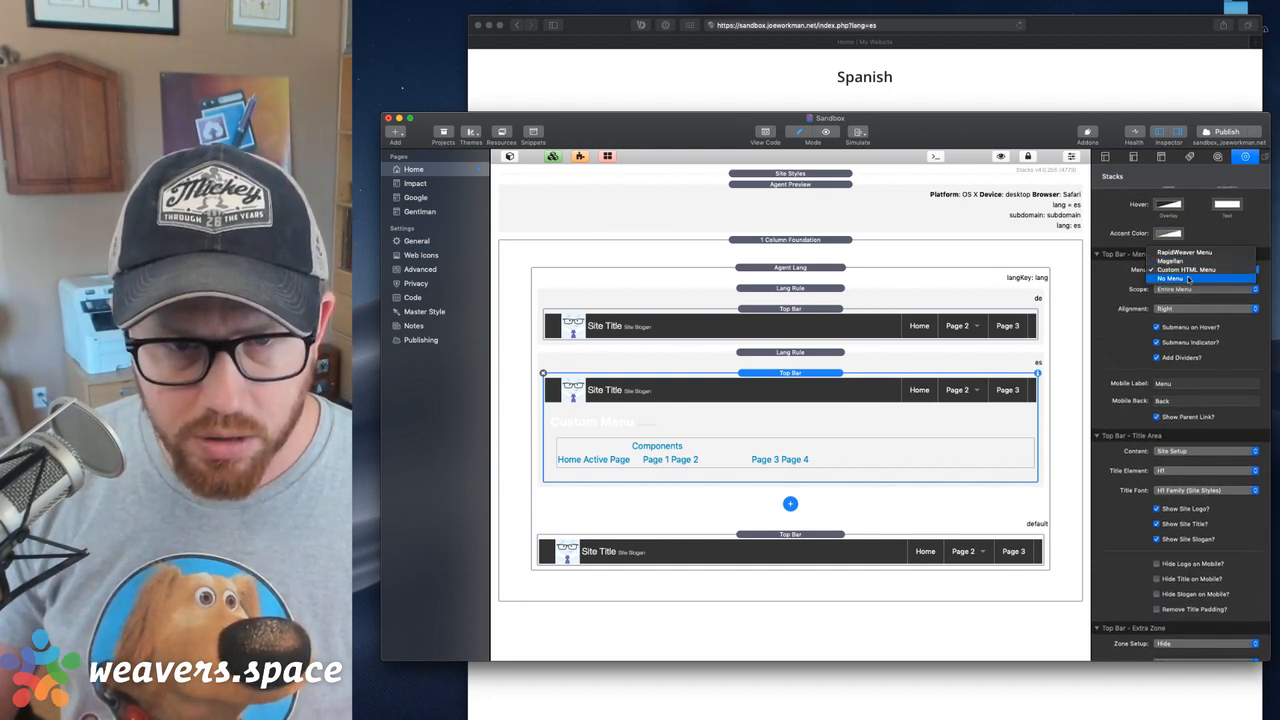
pyautogui.click(1186, 270)
pyautogui.click(1173, 310)
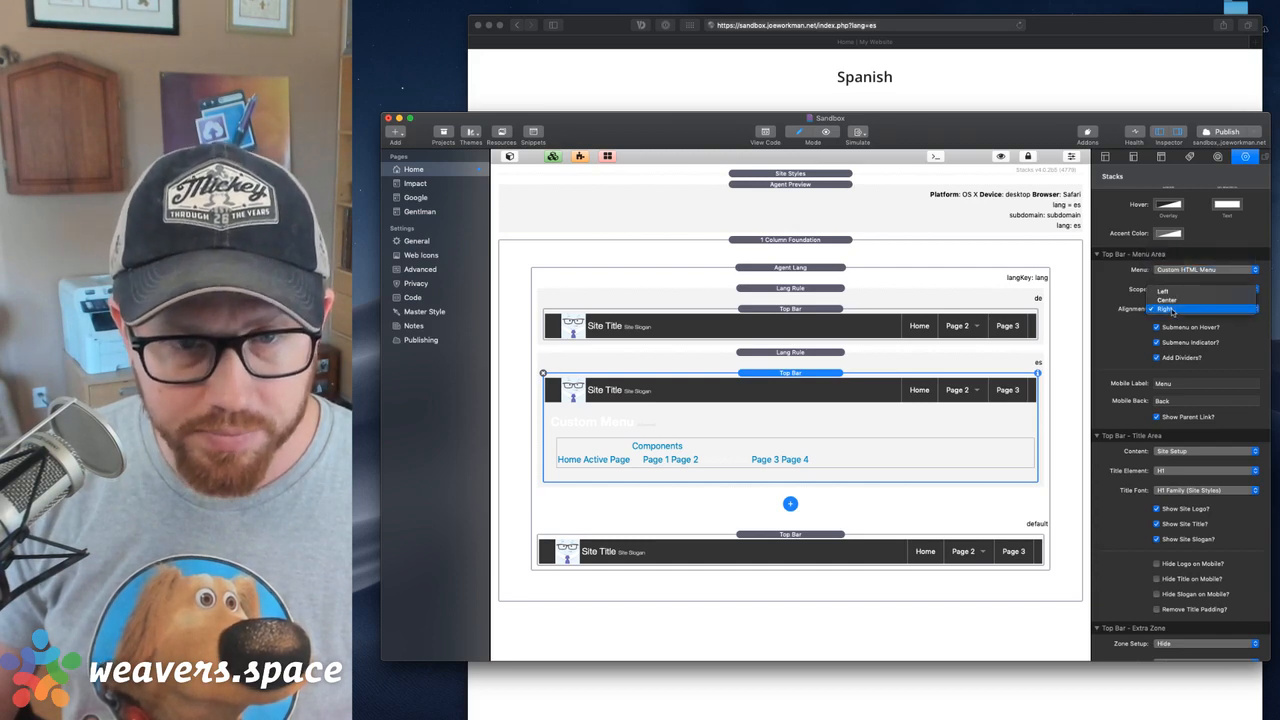
pyautogui.click(1173, 310)
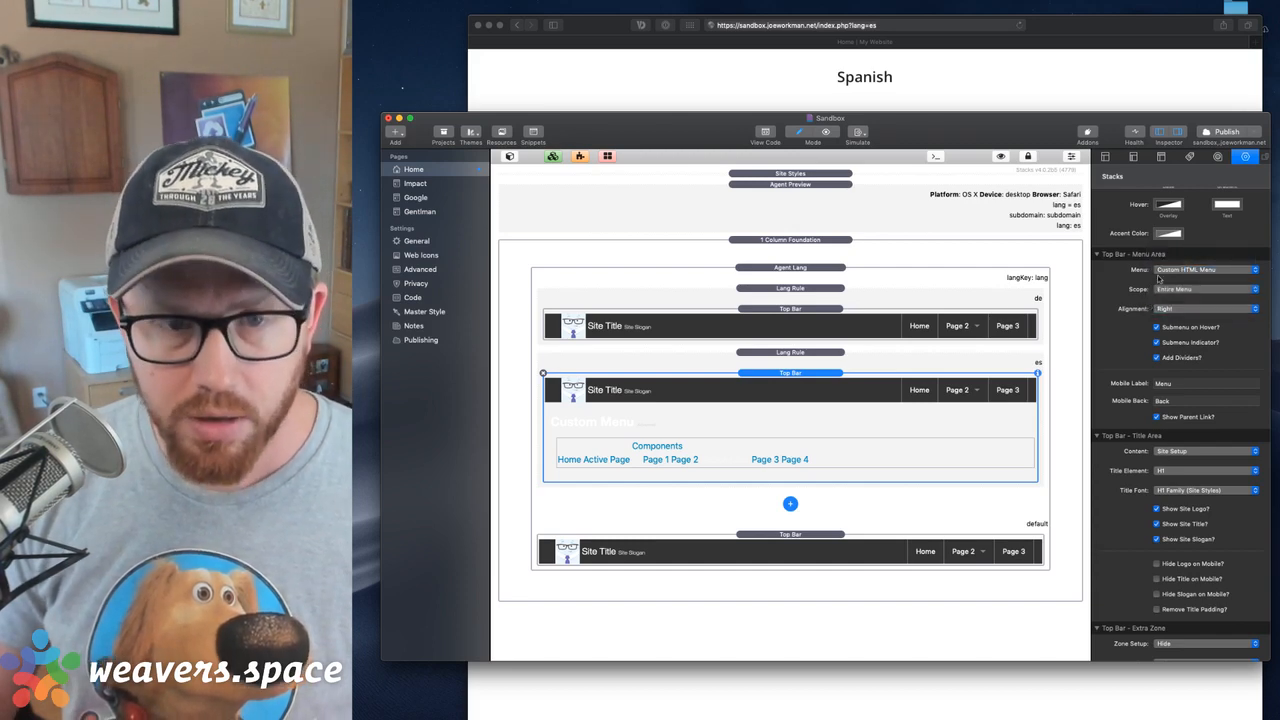
# In the Spanish custom menu's HTML, rename the Home item to Casa and point its link to '/'
pyautogui.doubleClick(702, 476)
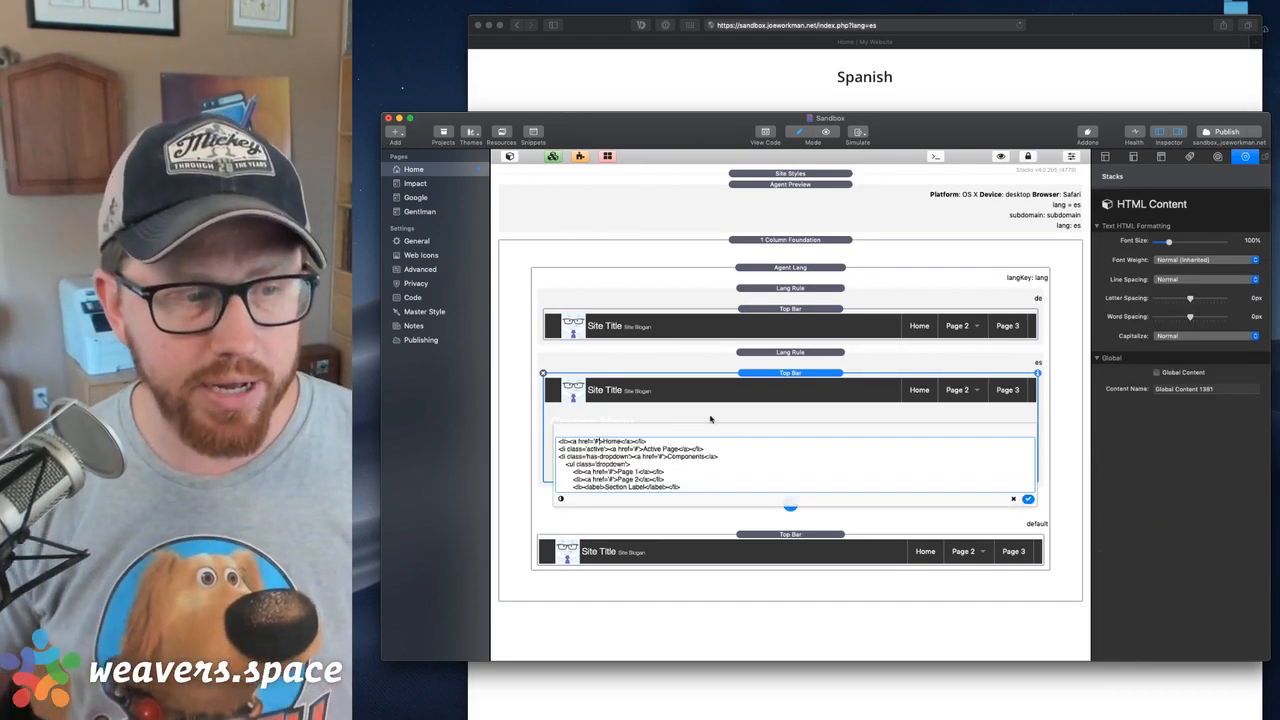
pyautogui.scroll(-3, 683, 486)
pyautogui.scroll(3, 683, 486)
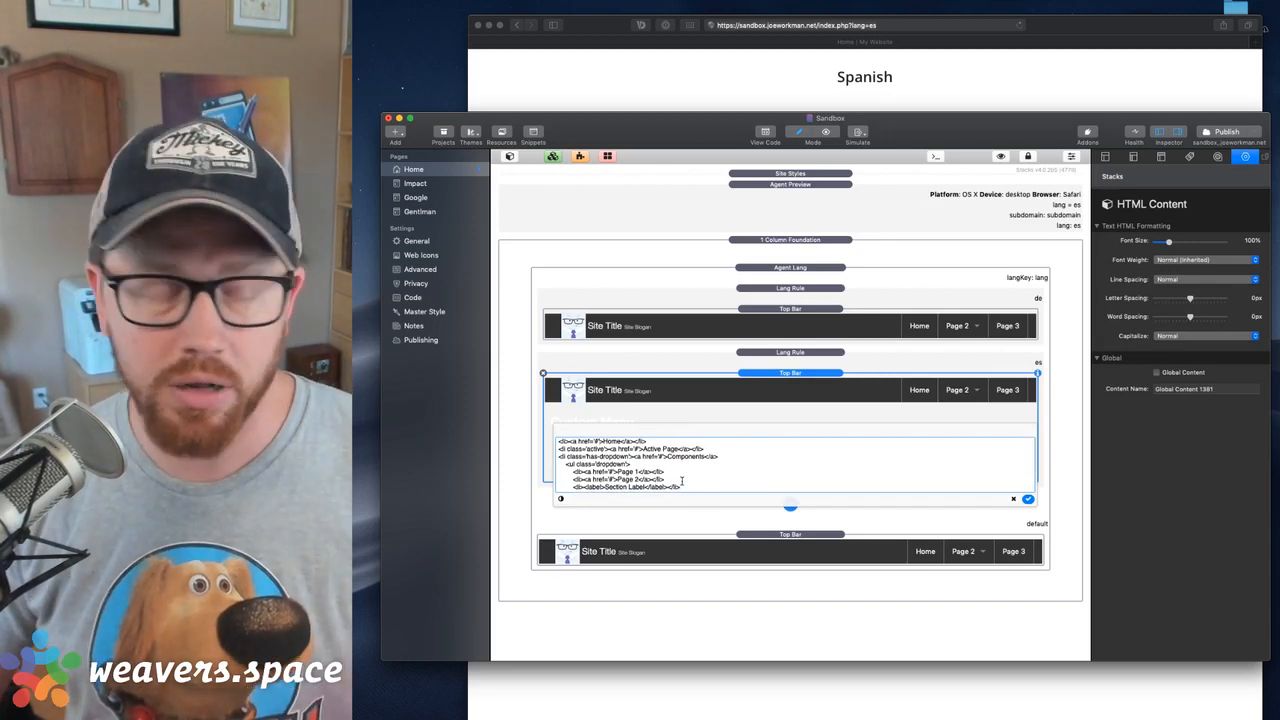
pyautogui.press('Right')
pyautogui.hotkey('alt', 'shift', 'Right')
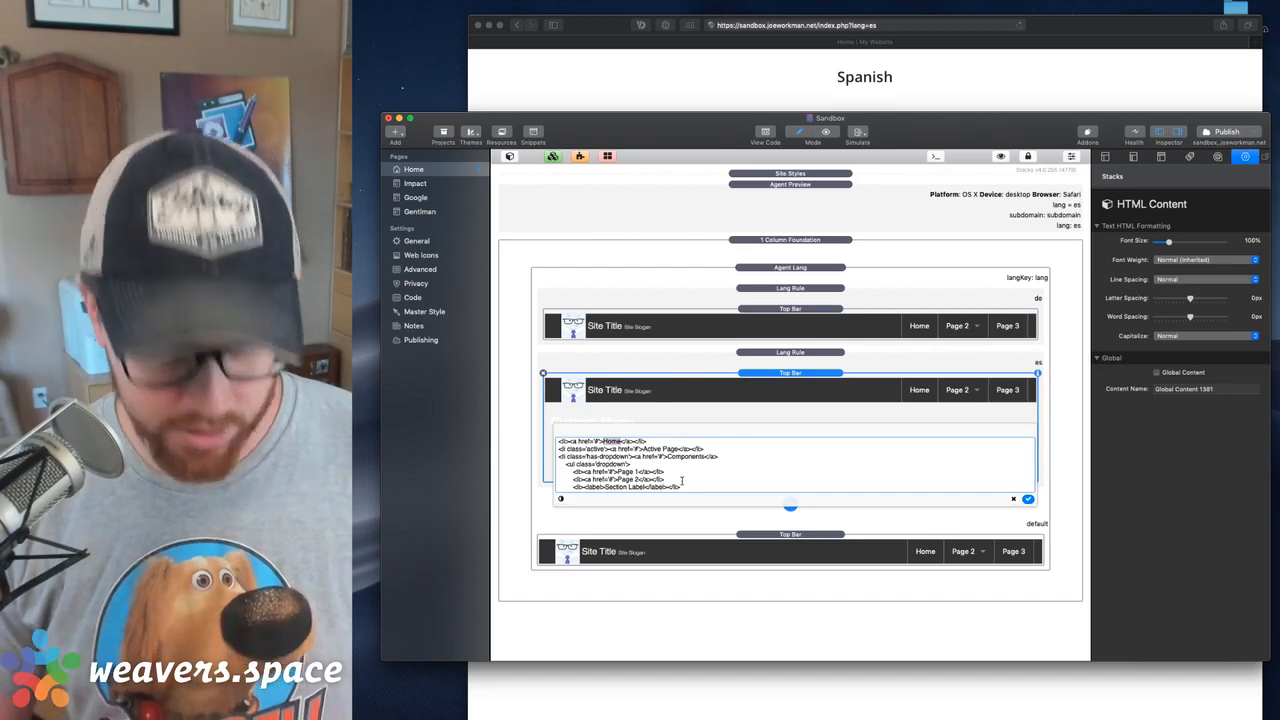
pyautogui.write('Casa')
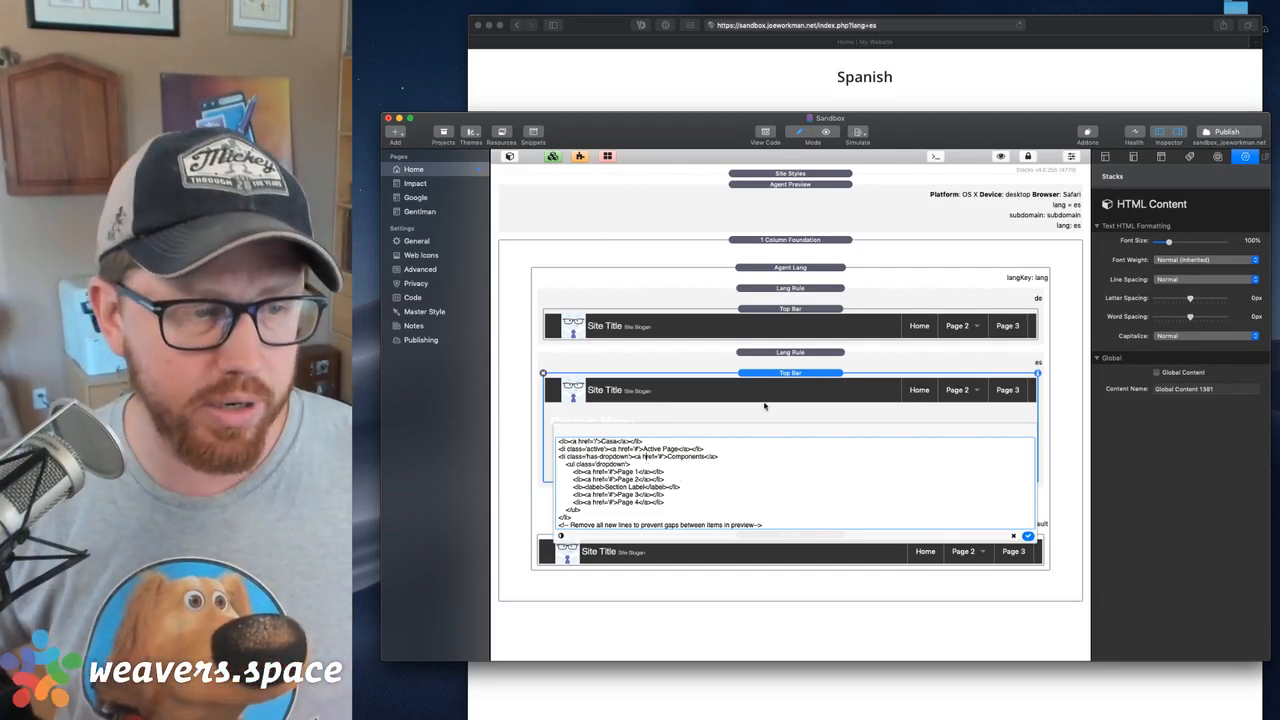
# Replace the Active Page item's label with Contact and set its link to '/contact' in the Spanish menu code
pyautogui.hotkey('alt', 'shift', 'Right')
pyautogui.hotkey('alt', 'shift', 'Right')
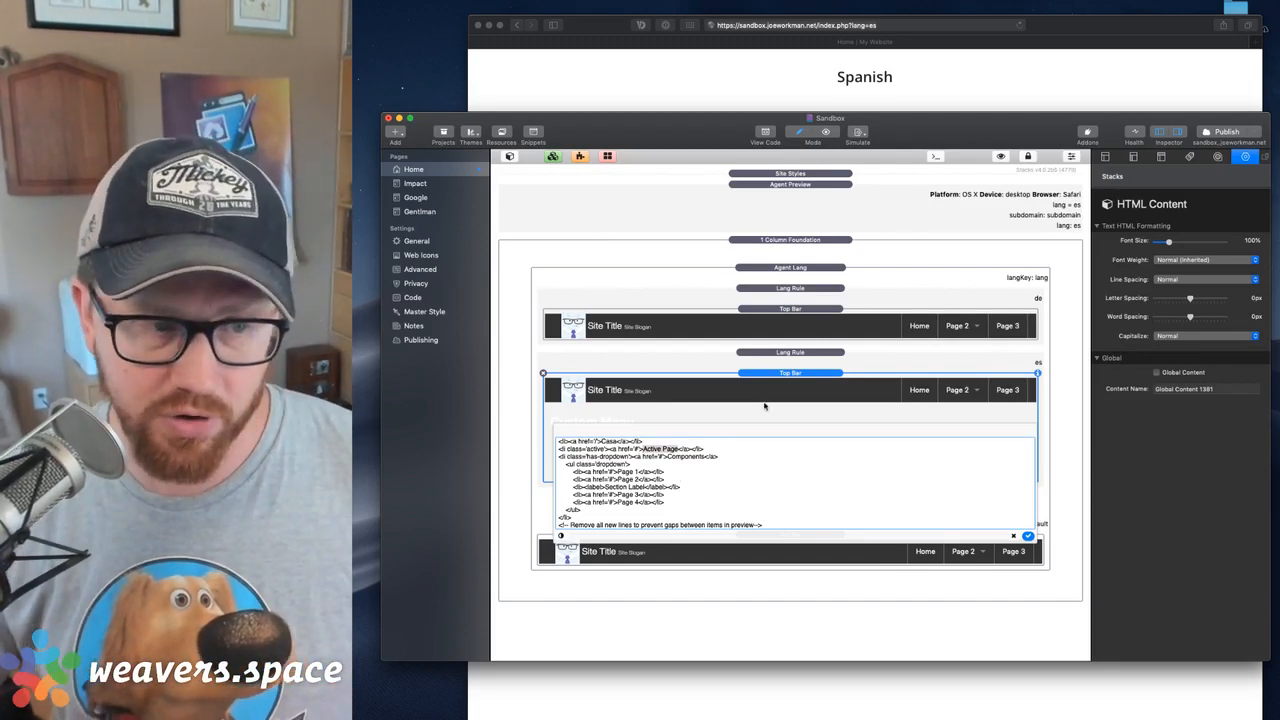
pyautogui.press('BackSpace')
pyautogui.write('Contact')
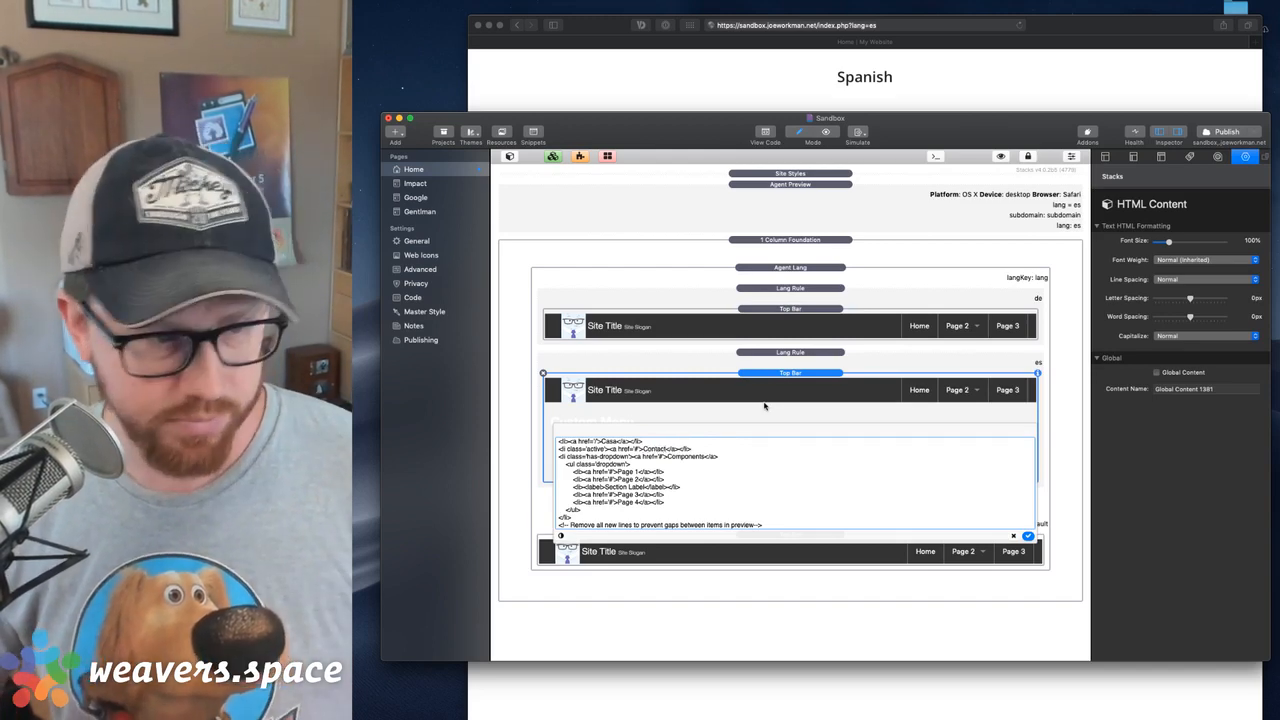
pyautogui.press('BackSpace')
pyautogui.write('/contact')
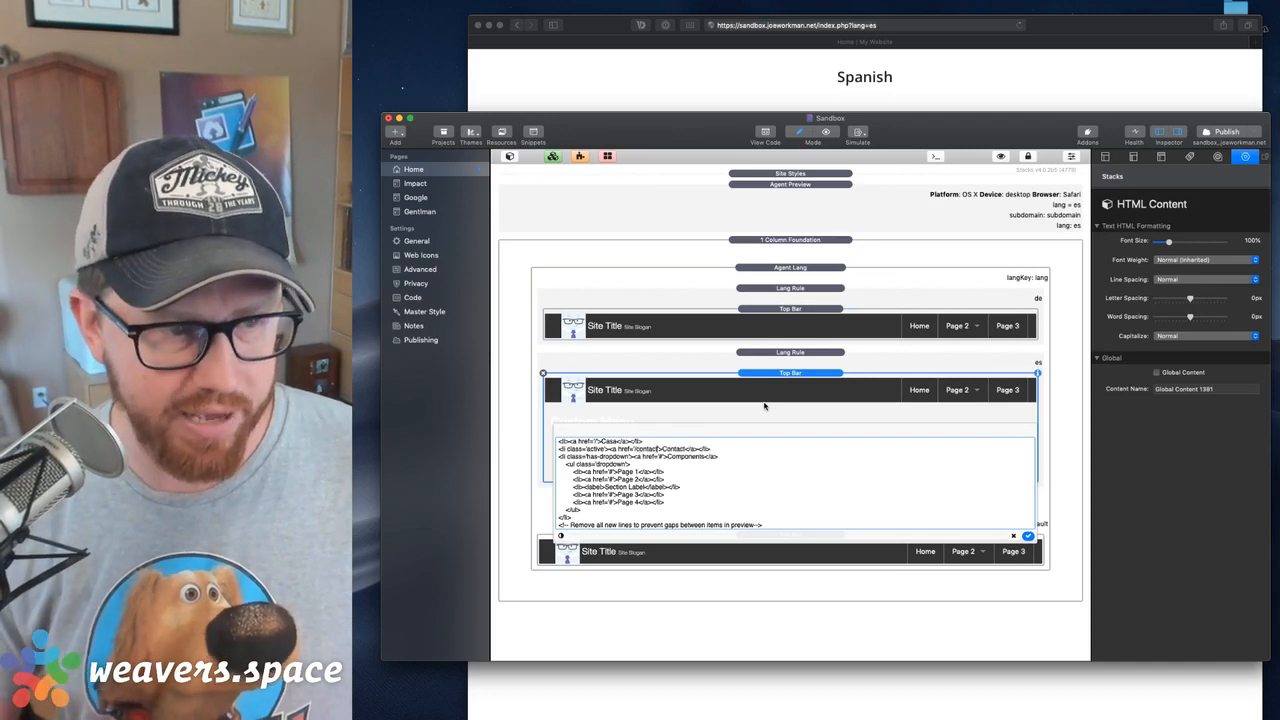
# Delete the entire Components dropdown list item from the Spanish menu code
pyautogui.press('Down')
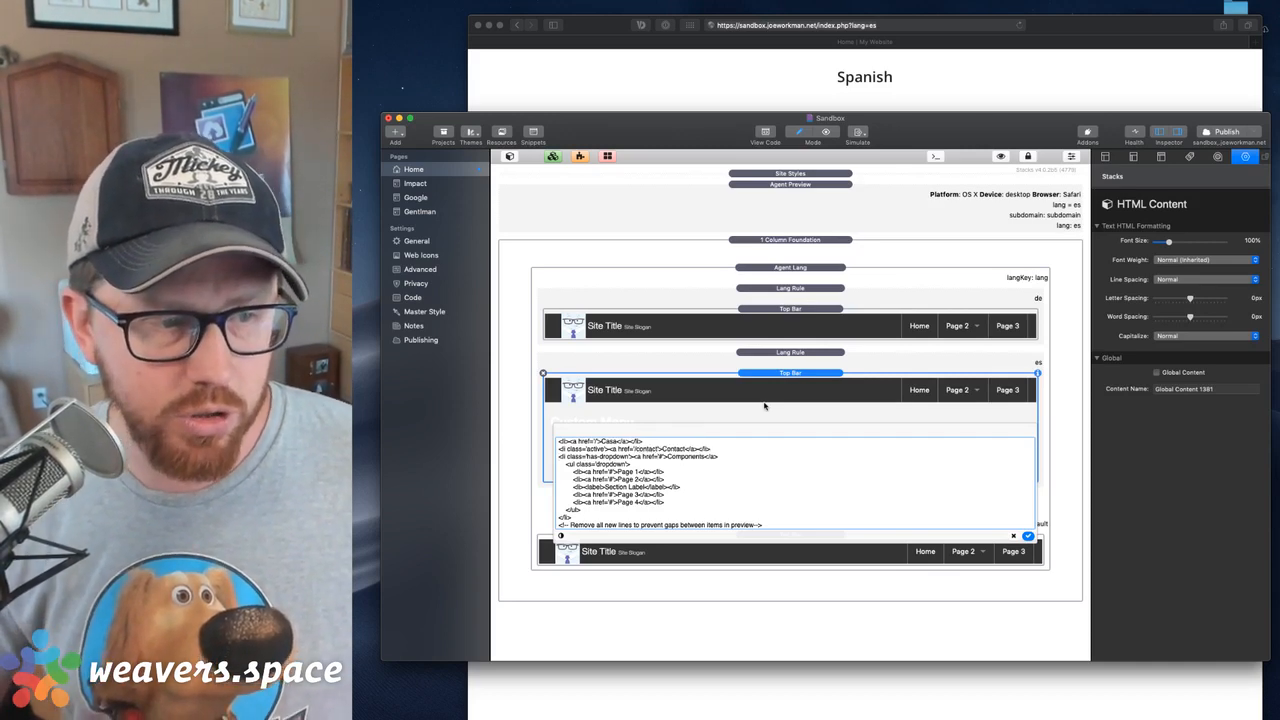
pyautogui.hotkey('shift', 'Down')
pyautogui.hotkey('shift', 'Down')
pyautogui.hotkey('shift', 'Down')
pyautogui.hotkey('shift', 'Down')
pyautogui.hotkey('shift', 'Down')
pyautogui.hotkey('shift', 'Down')
pyautogui.hotkey('shift', 'Down')
pyautogui.hotkey('shift', 'Down')
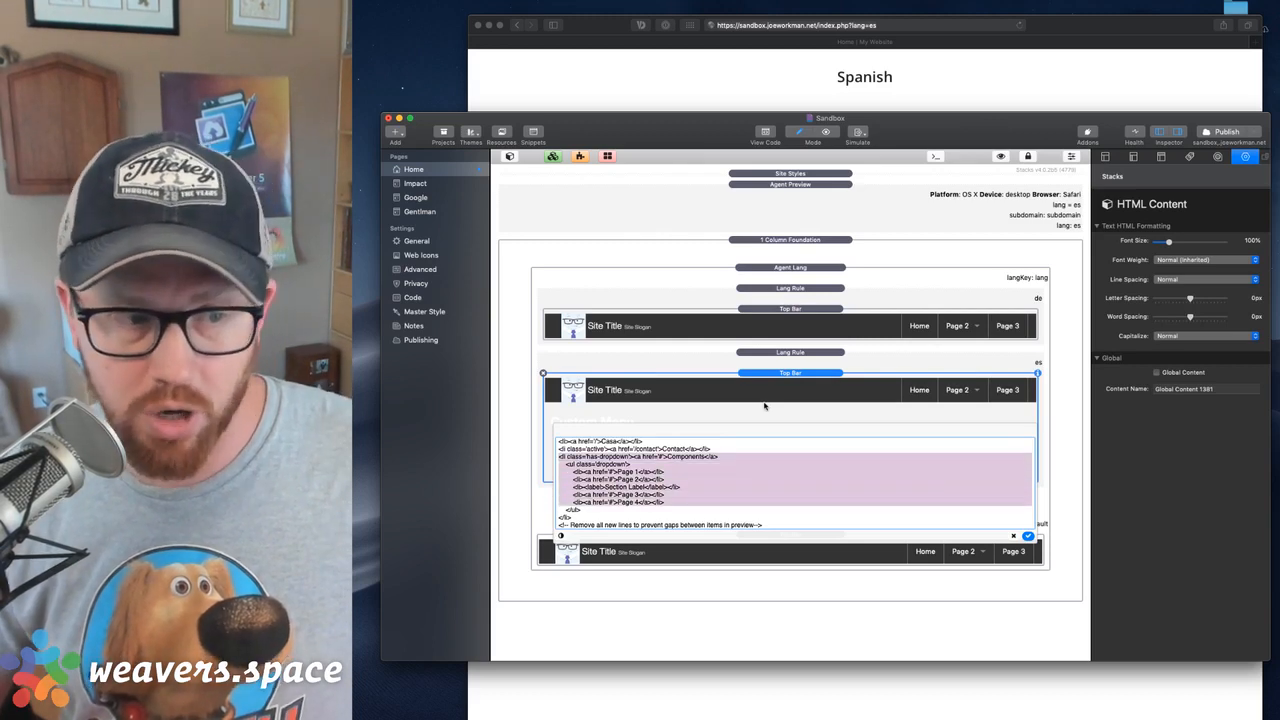
pyautogui.hotkey('shift', 'Down')
pyautogui.press('BackSpace')
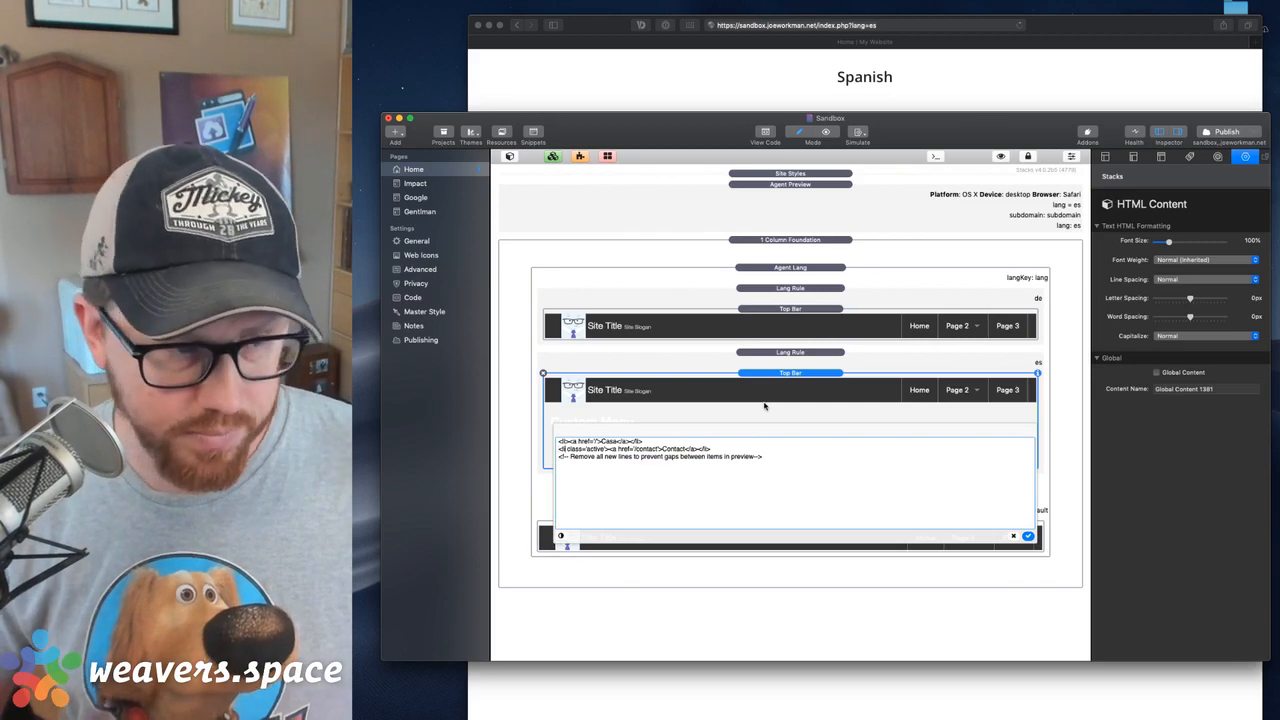
# Remove the active class from the '/contact' item, rename it Spanish, and close the HTML editor
pyautogui.hotkey('alt', 'shift', 'Left')
pyautogui.hotkey('alt', 'shift', 'Left')
pyautogui.hotkey('alt', 'shift', 'Left')
pyautogui.press('BackSpace')
pyautogui.press('BackSpace')
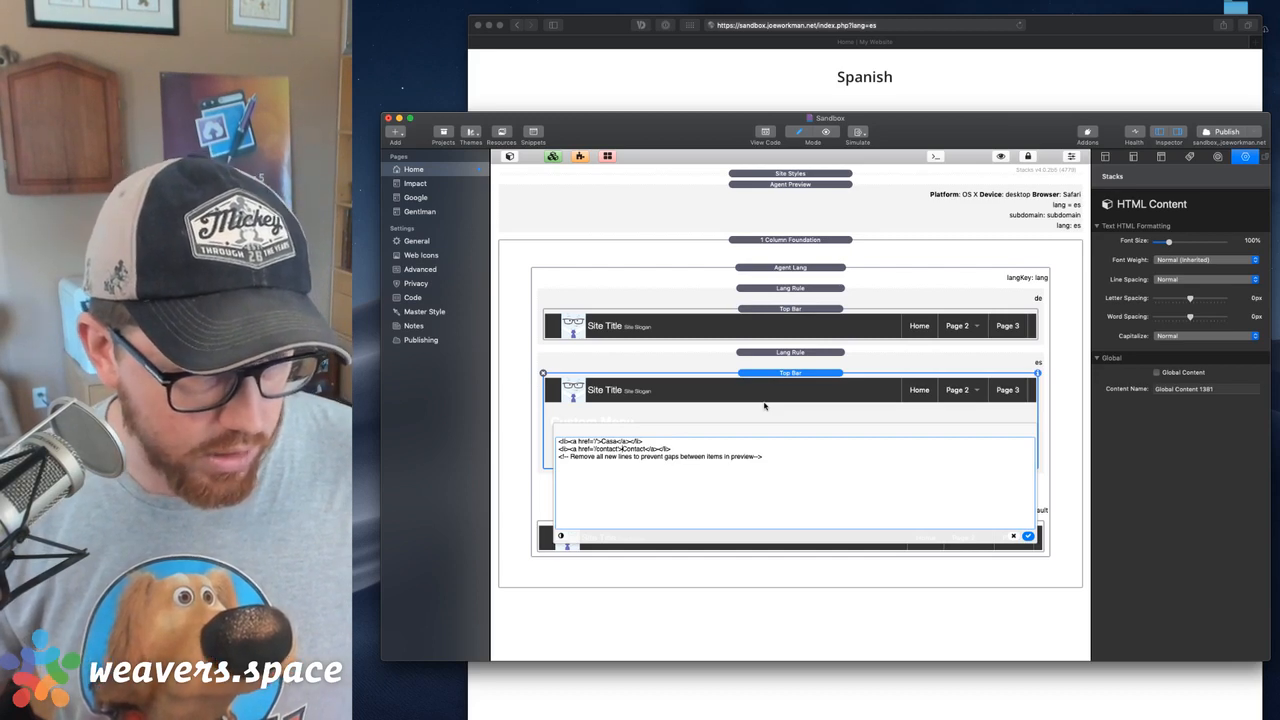
pyautogui.hotkey('alt', 'shift', 'Right')
pyautogui.write('Spani')
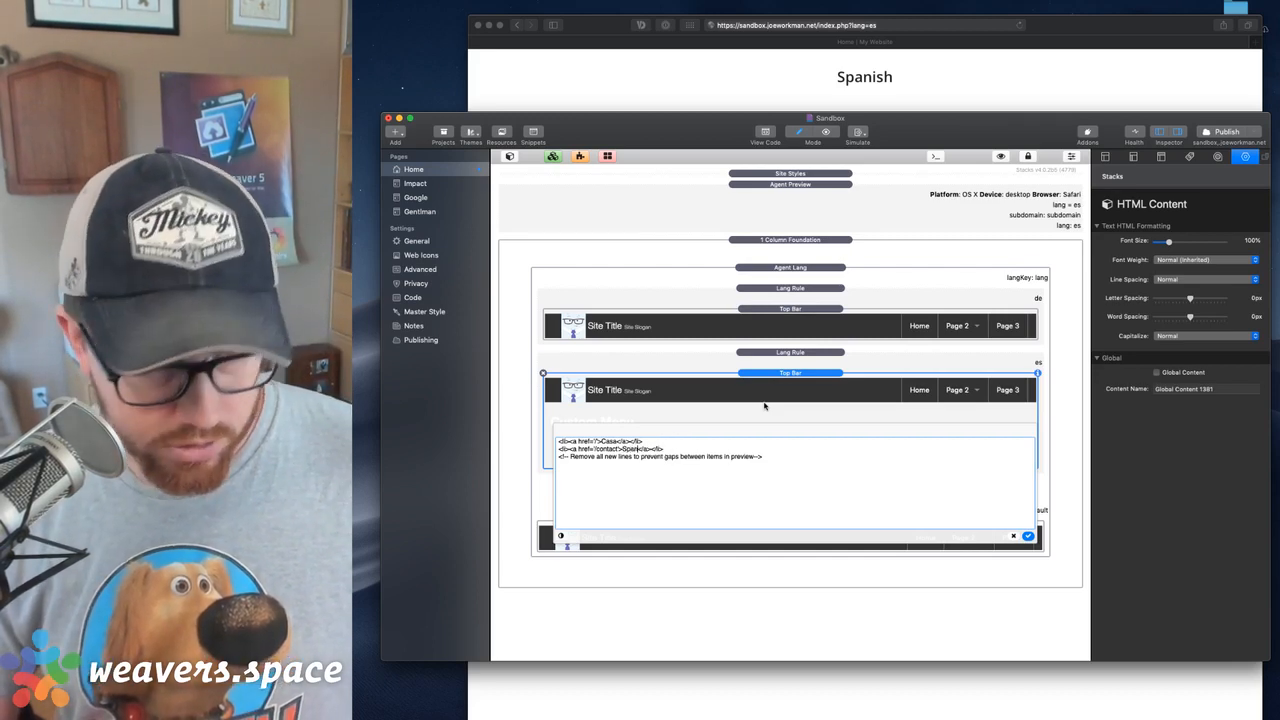
pyautogui.write('sh')
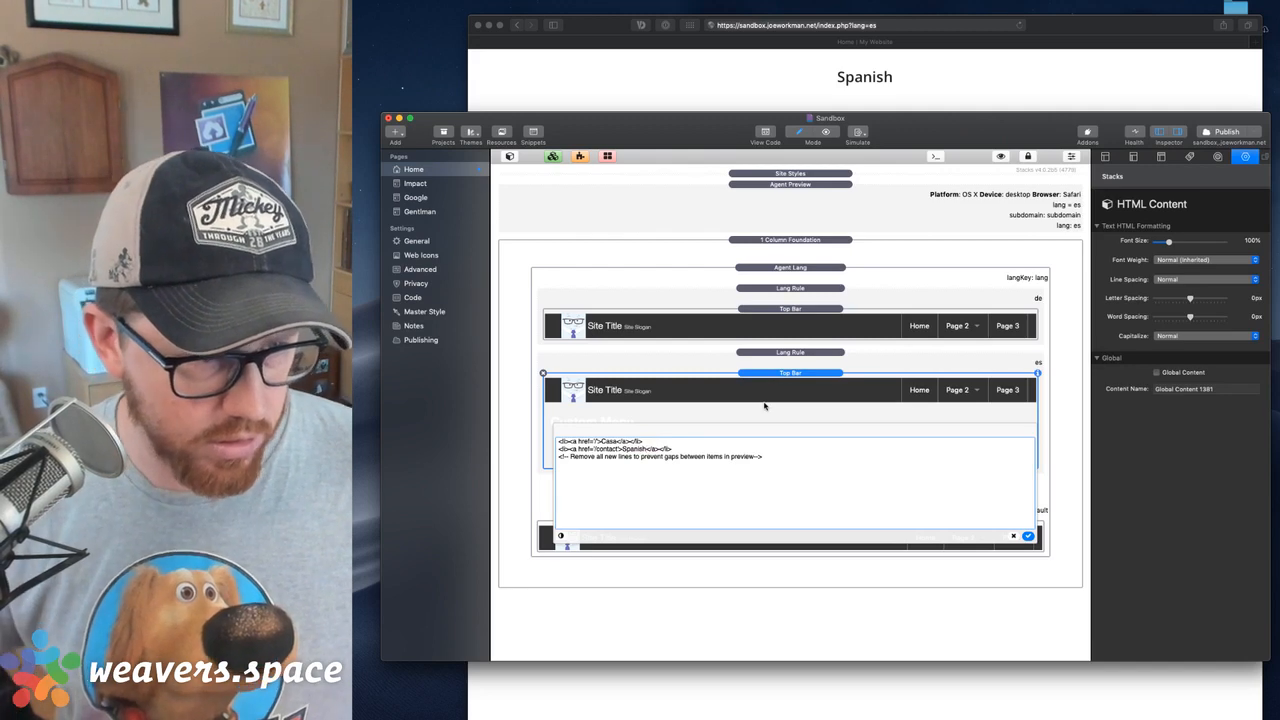
pyautogui.click(809, 376)
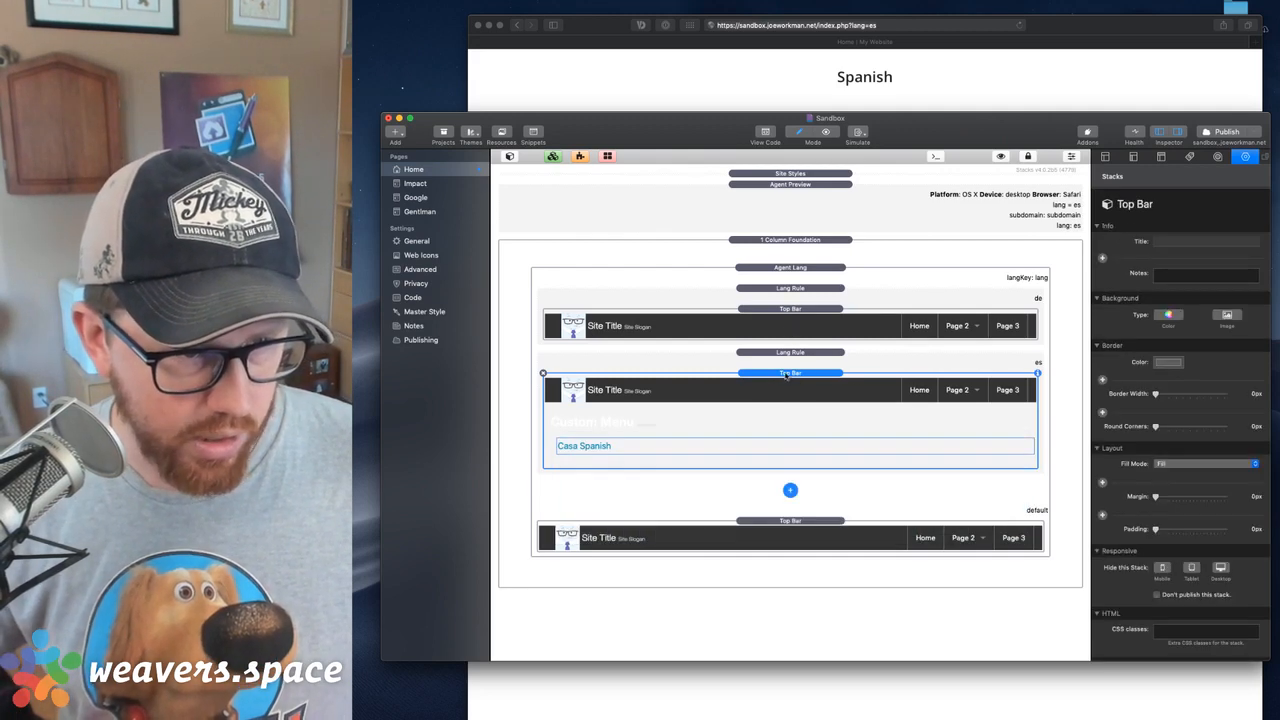
# Copy the Spanish Top Bar into the German Lang Rule and delete the German rule's original Top Bar
pyautogui.moveTo(785, 377); pyautogui.dragTo(785, 318)
pyautogui.click(785, 421)
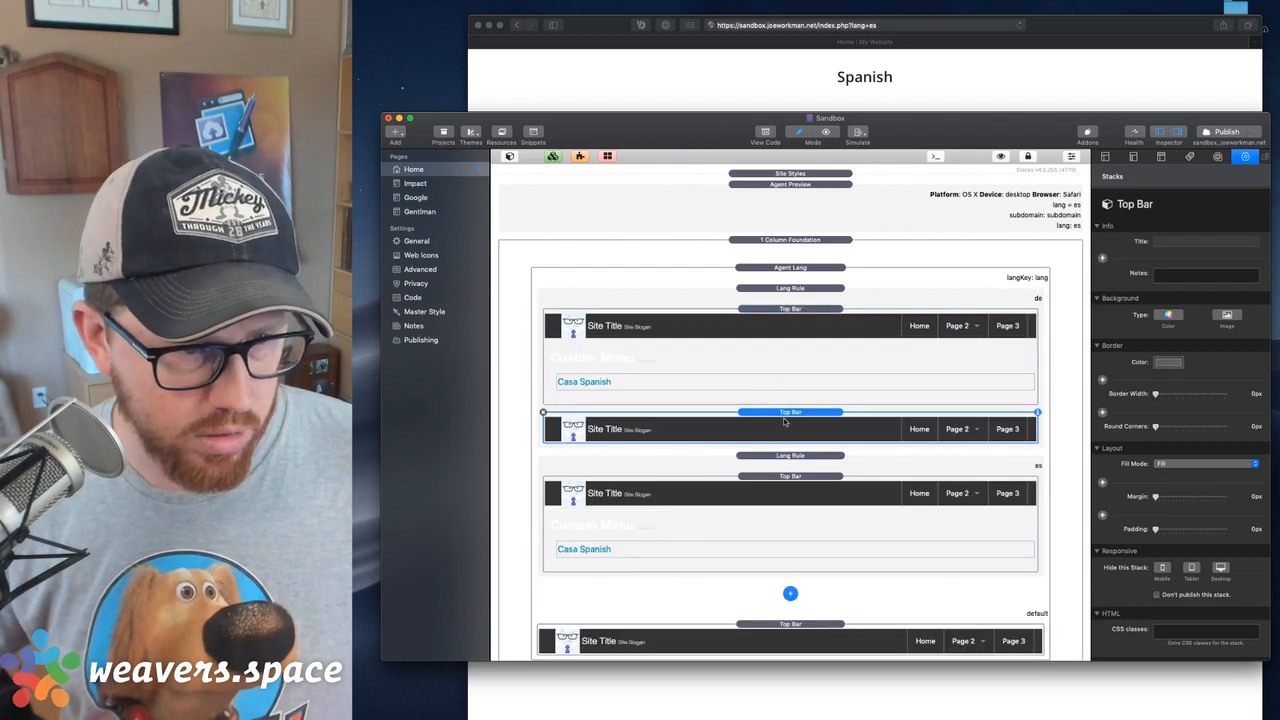
pyautogui.press('Delete')
pyautogui.click(794, 298)
pyautogui.click(798, 318)
# Change the German custom menu's item labels to Home and German and save the HTML
pyautogui.doubleClick(727, 387)
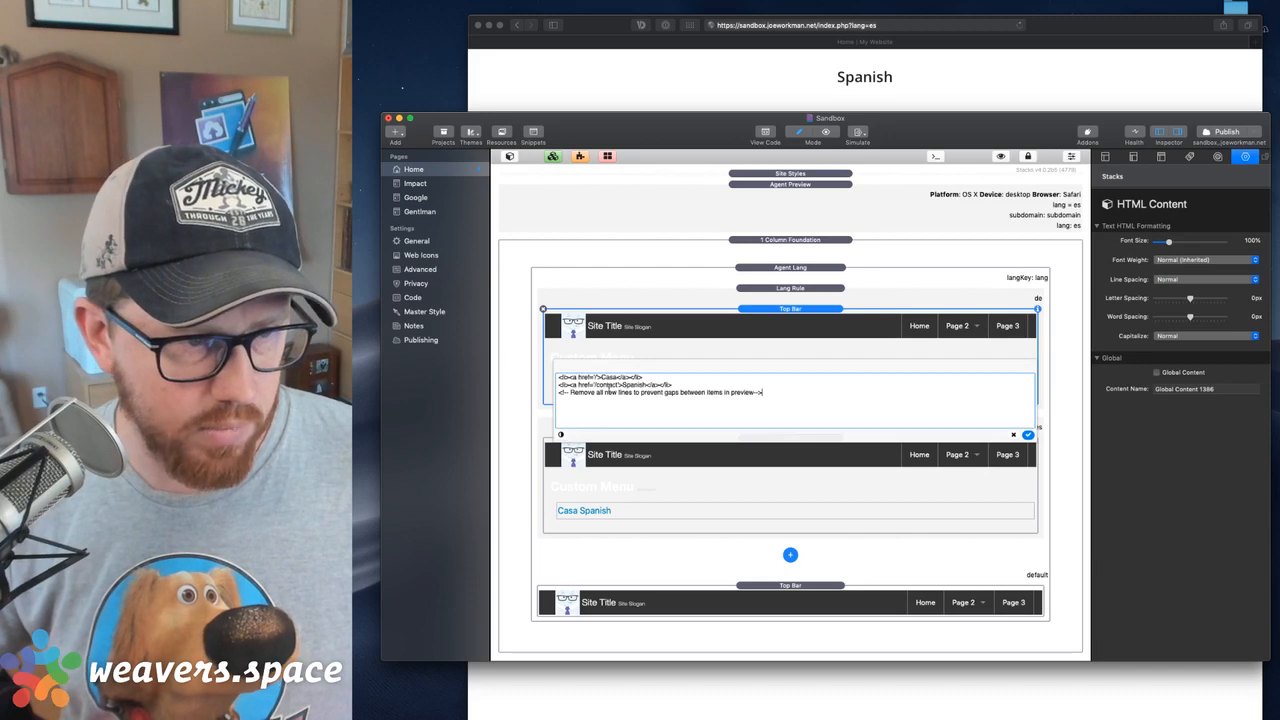
pyautogui.write('Home')
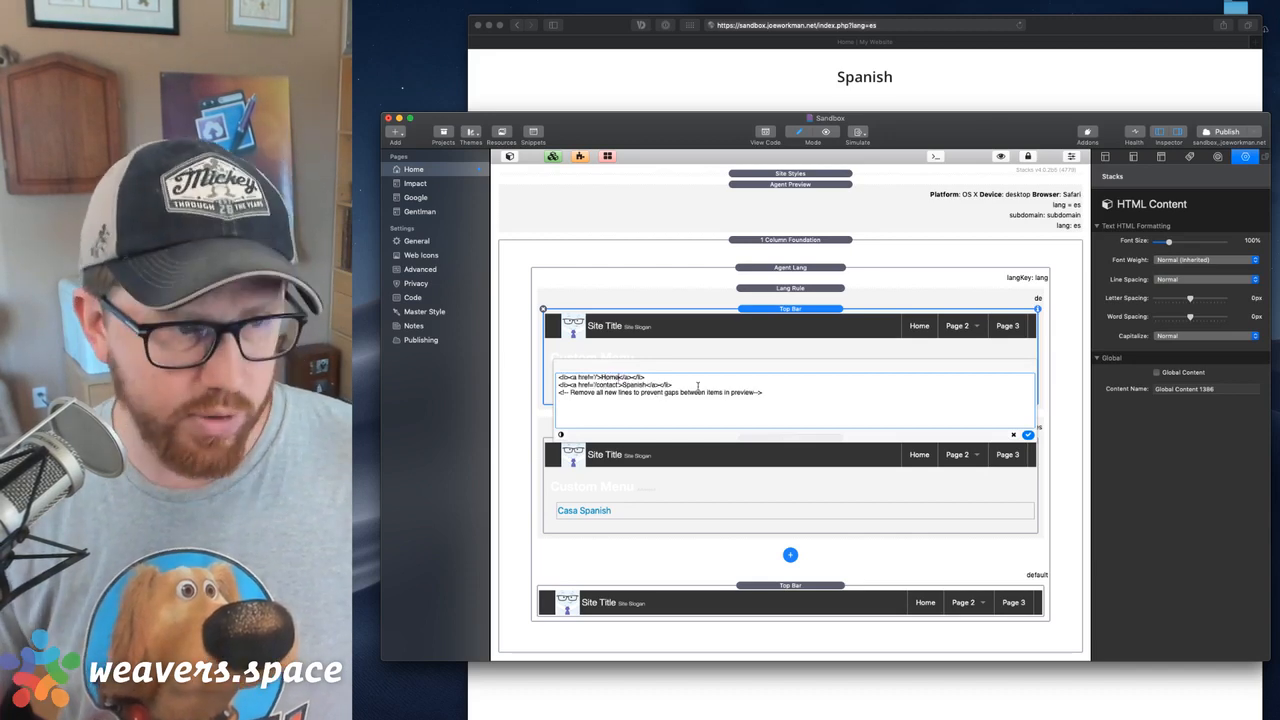
pyautogui.press('Tab')
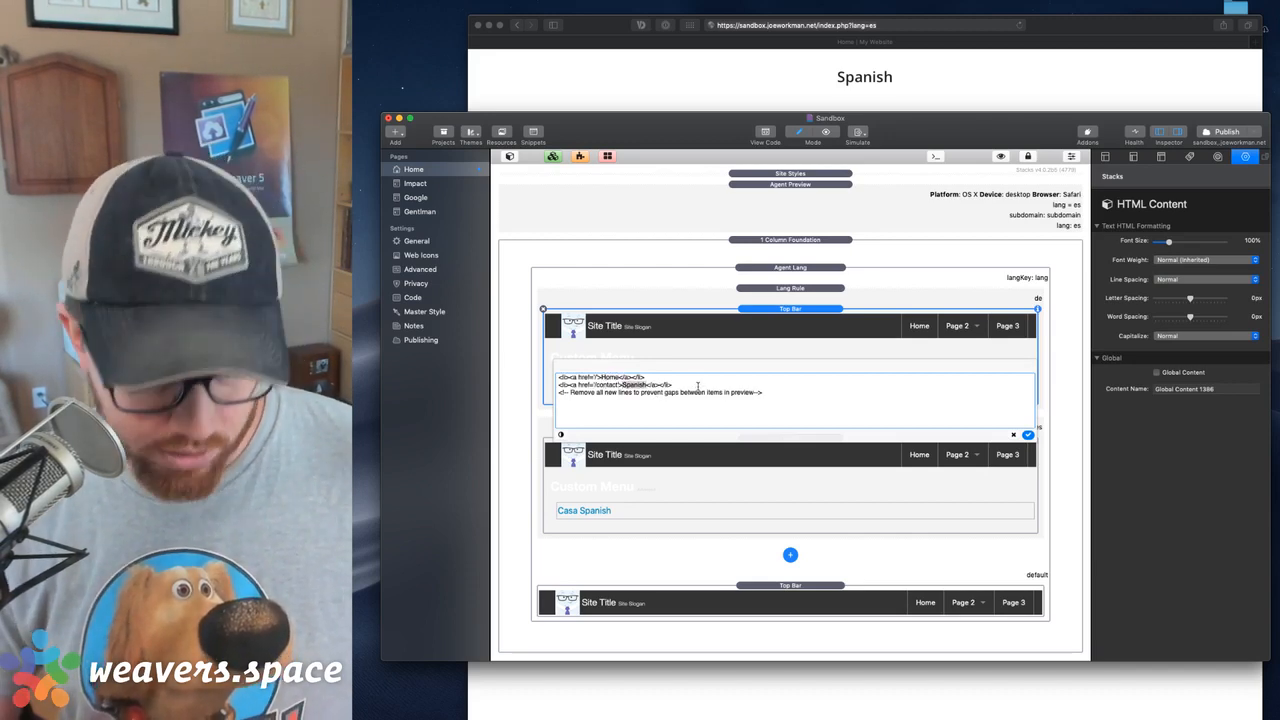
pyautogui.write('German')
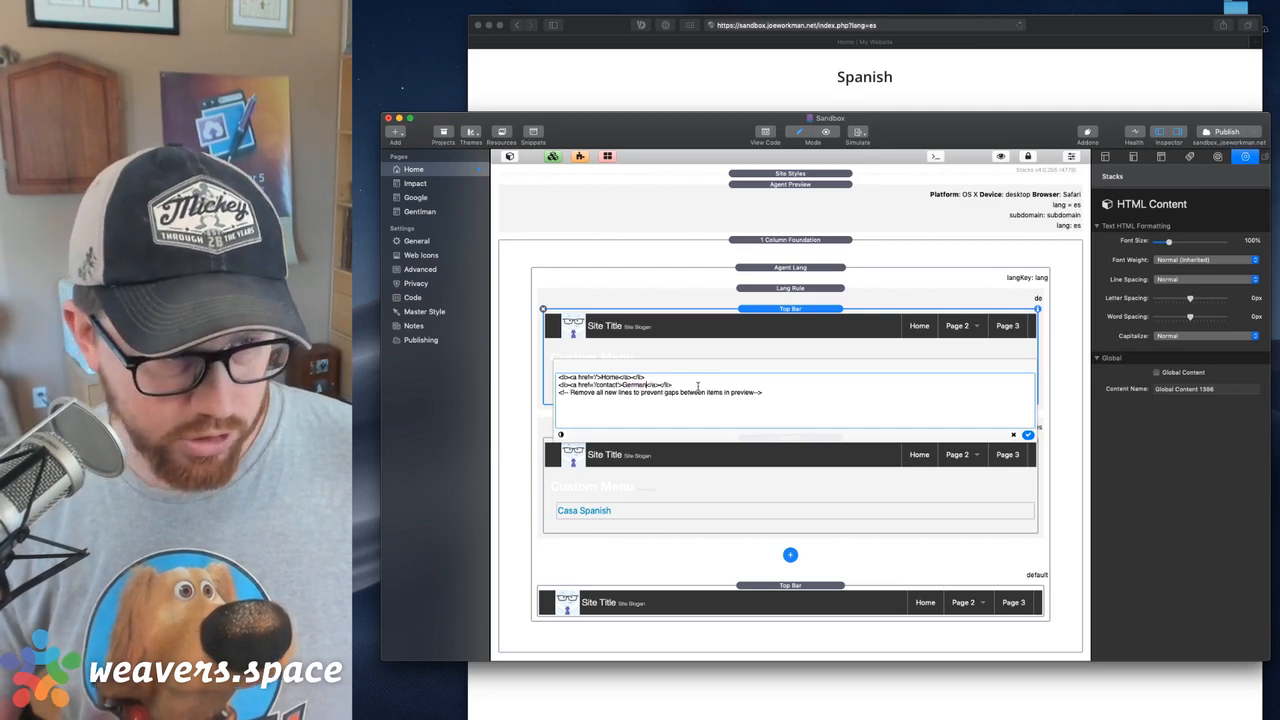
pyautogui.click(1028, 435)
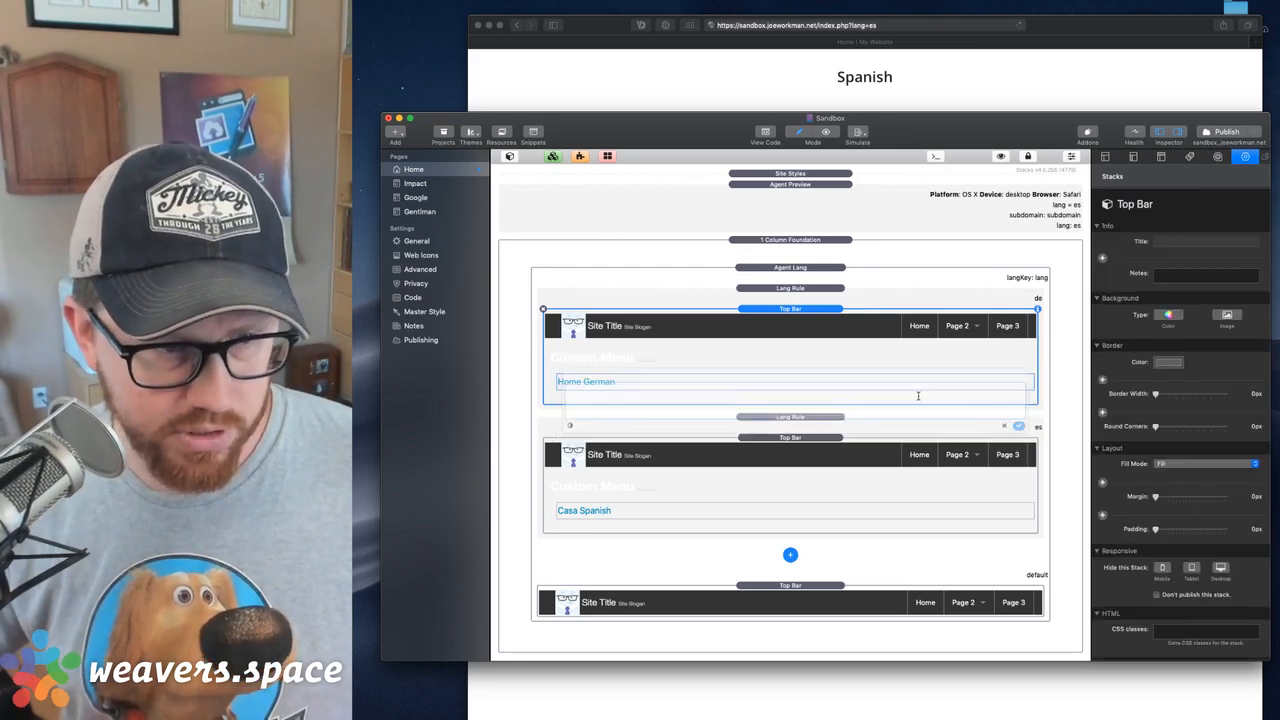
# Publish the site and reload the lang=es page in Safari
pyautogui.click(1222, 133)
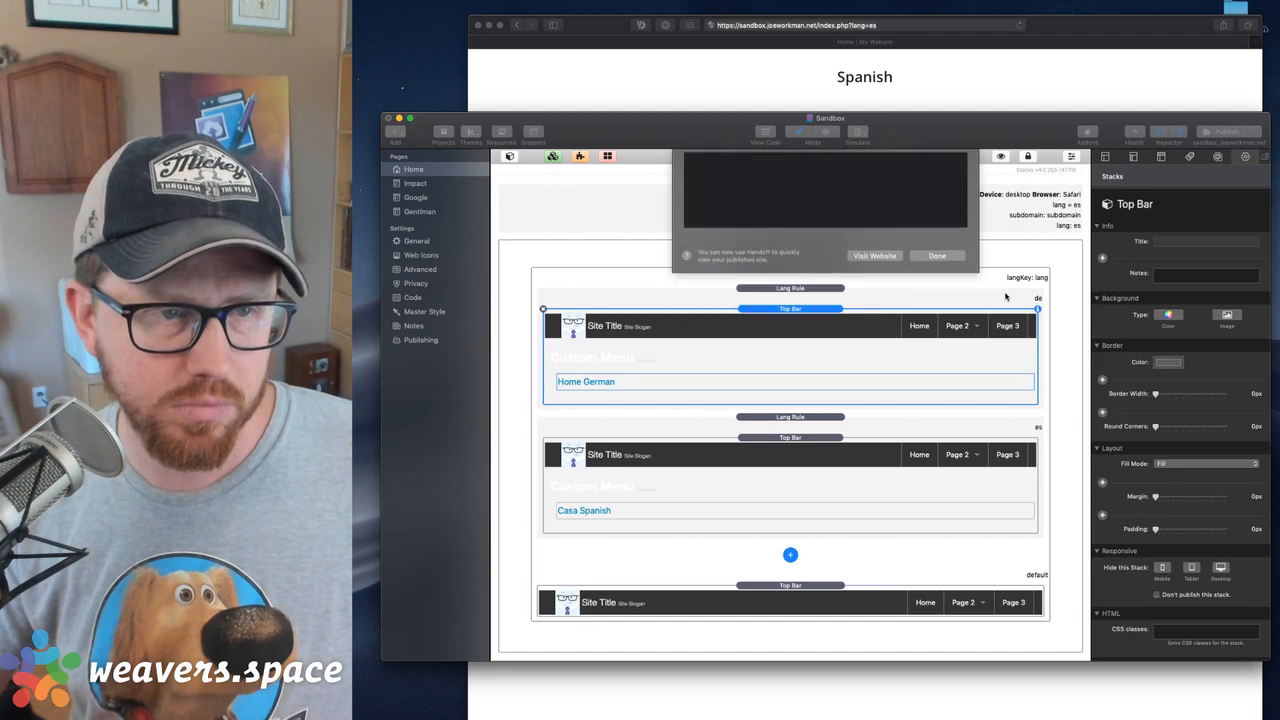
pyautogui.click(991, 75)
pyautogui.press('super+r')
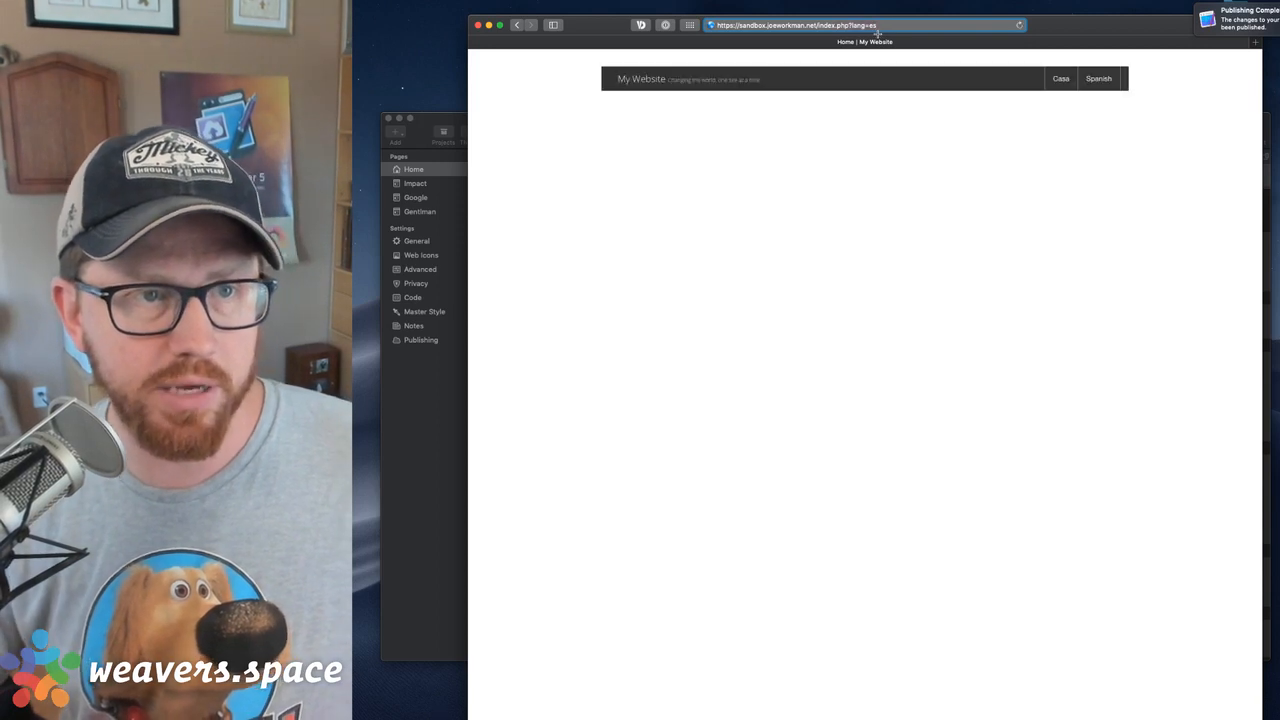
# Load the published index.php without the lang parameter to check which navigation it uses
pyautogui.press('BackSpace')
pyautogui.press('BackSpace')
pyautogui.press('BackSpace')
pyautogui.press('BackSpace')
pyautogui.press('BackSpace')
pyautogui.press('BackSpace')
pyautogui.press('BackSpace')
pyautogui.press('BackSpace')
pyautogui.press('Return')
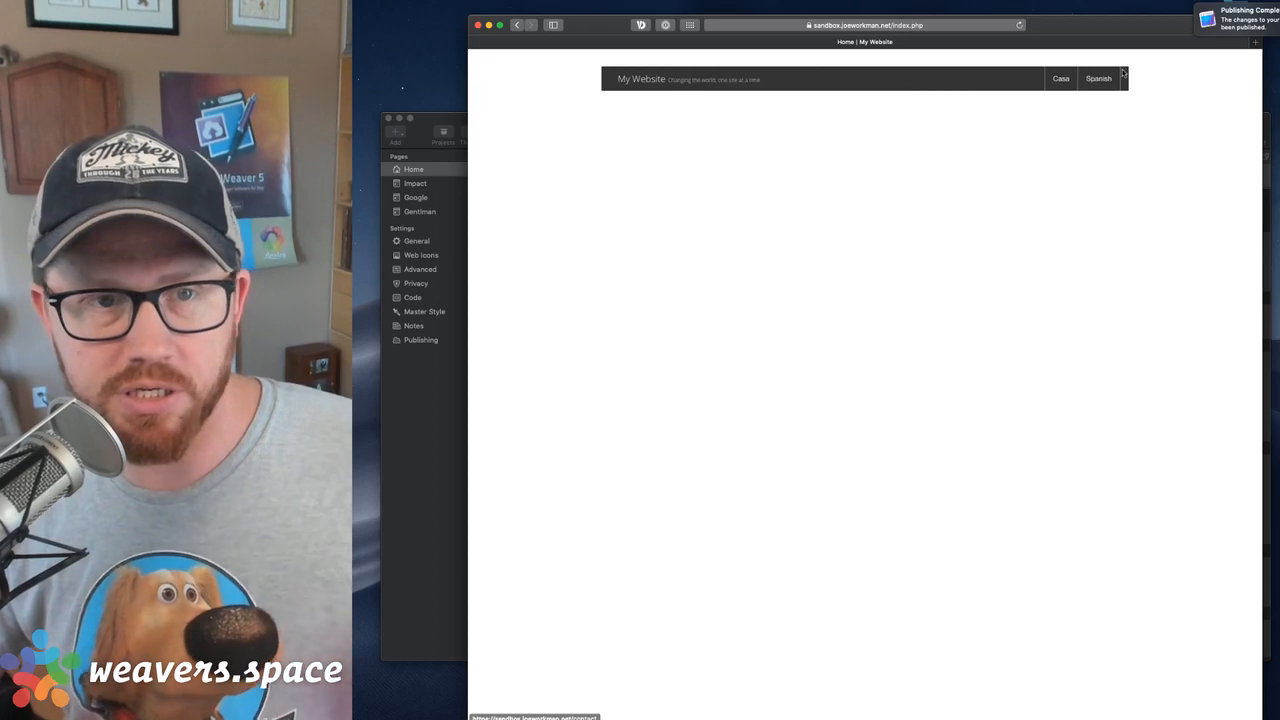
pyautogui.click(926, 24)
pyautogui.press('Return')
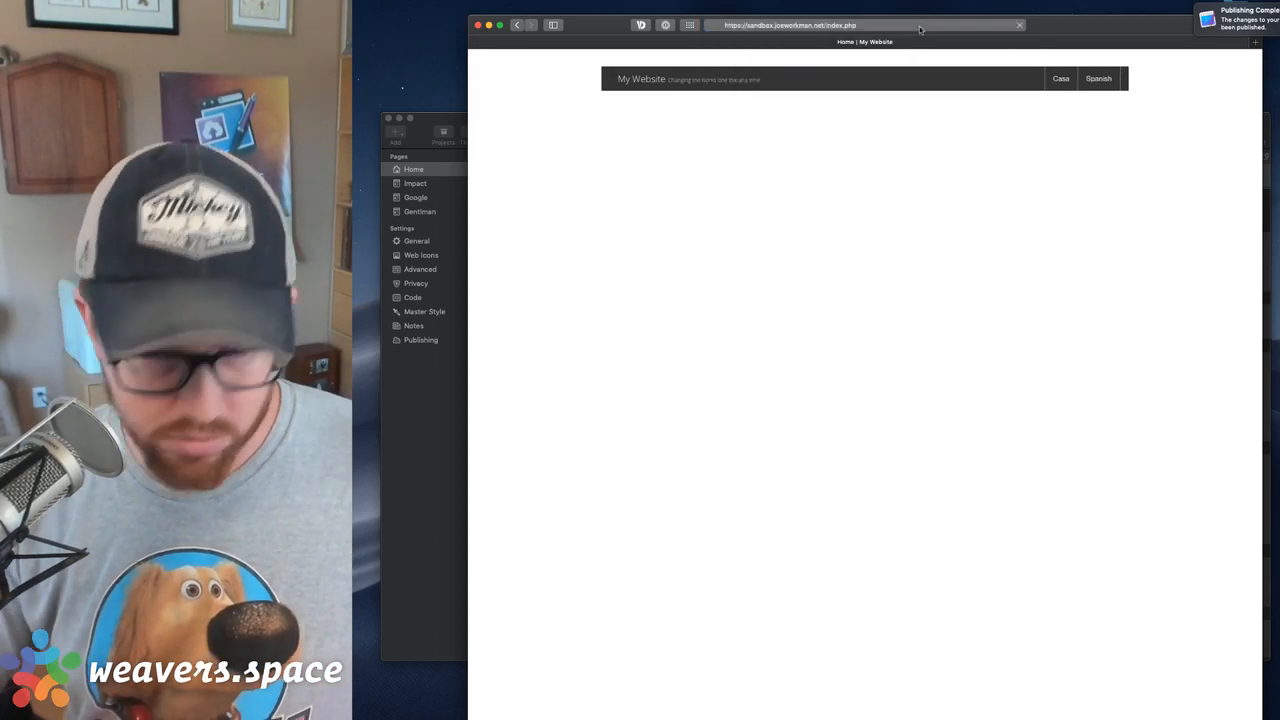
# Select the default Top Bar in the RapidWeaver project, then load the published index.php?lang=en in Safari to check its navigation
pyautogui.click(416, 417)
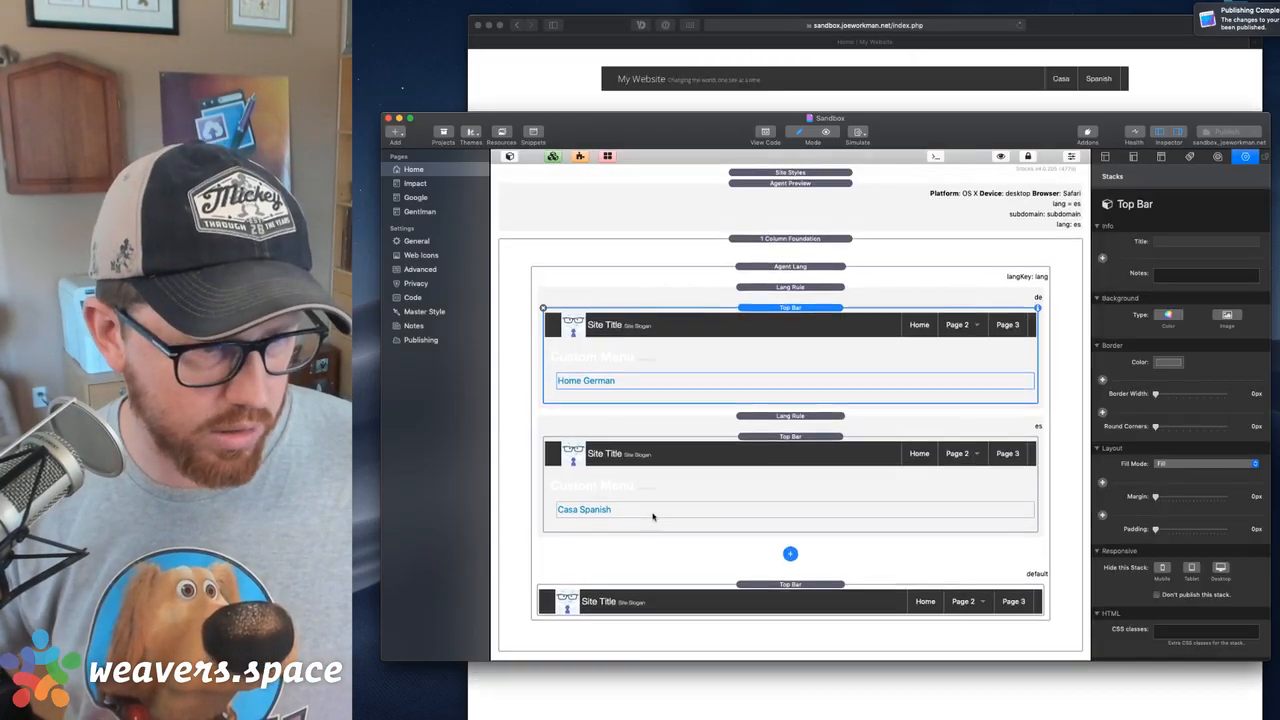
pyautogui.click(758, 591)
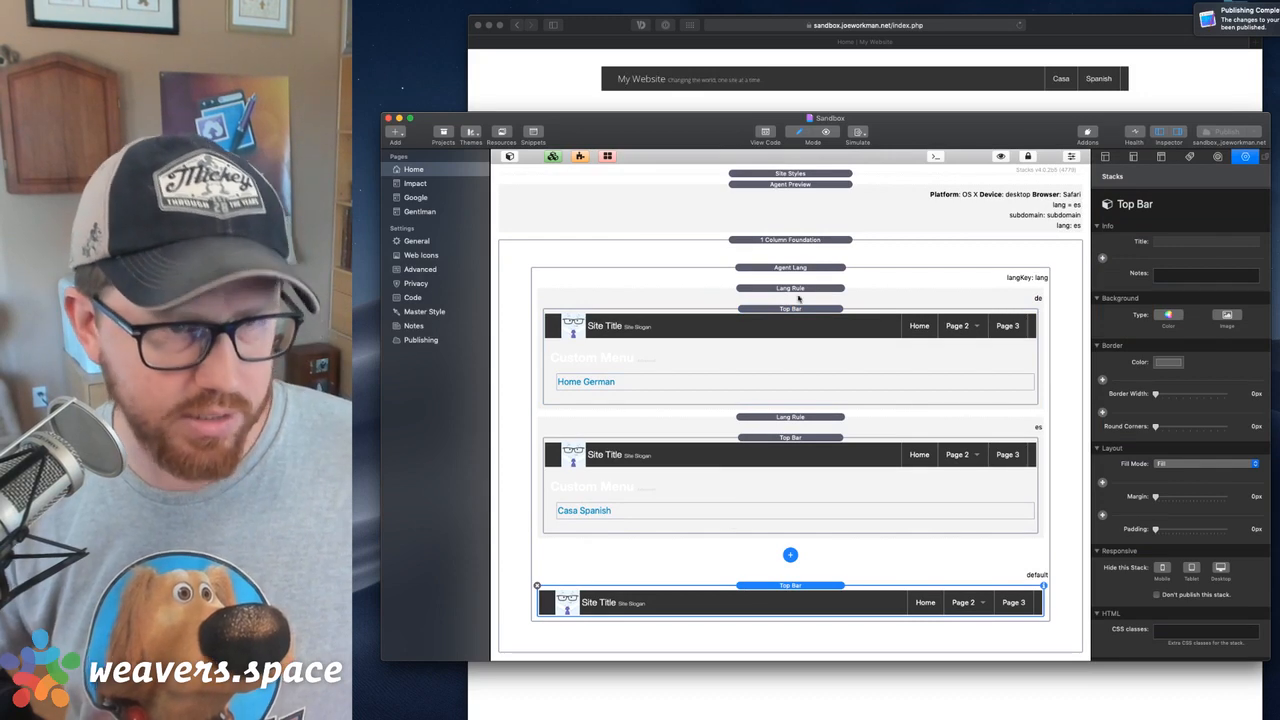
pyautogui.click(932, 26)
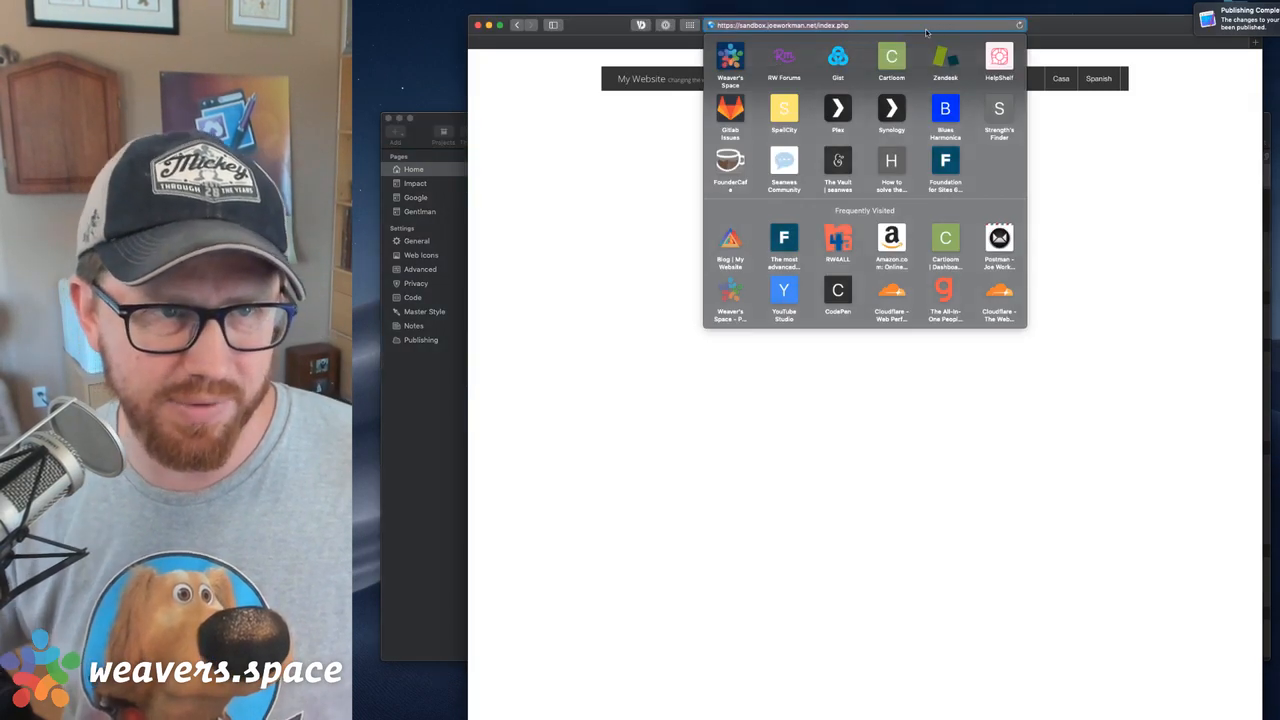
pyautogui.write('?lang=es')
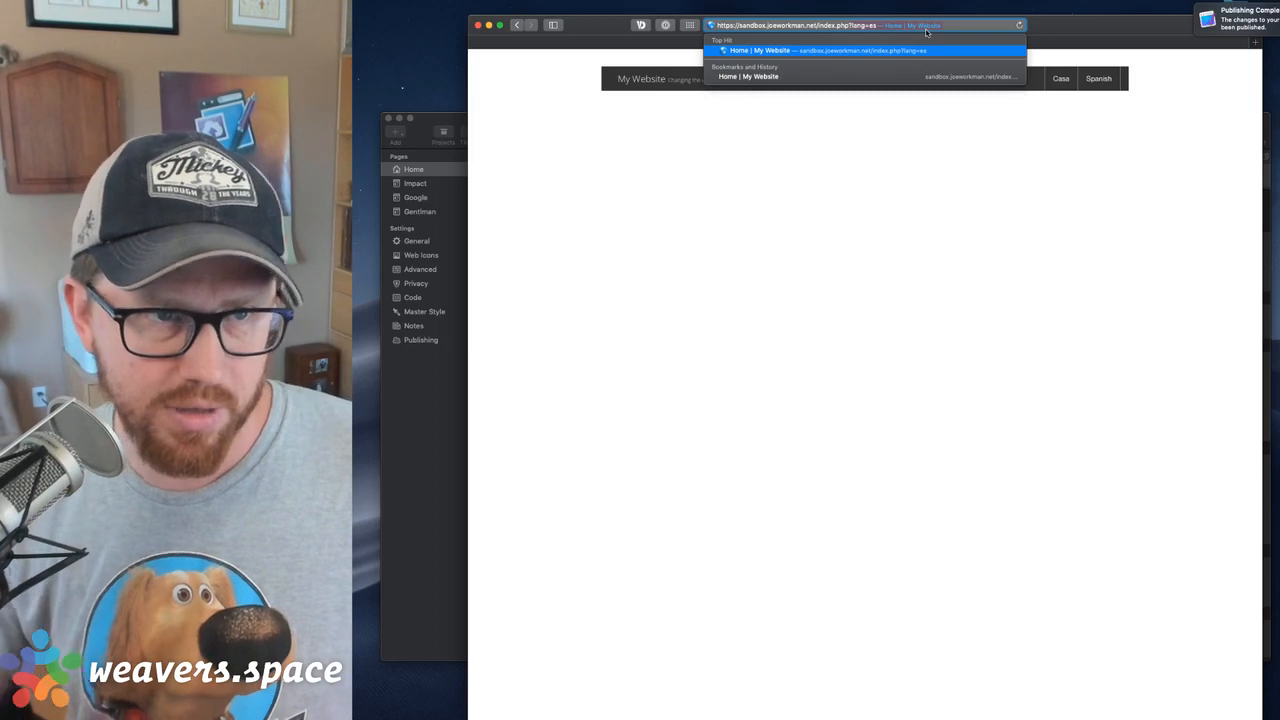
pyautogui.write('n')
pyautogui.press('Return')
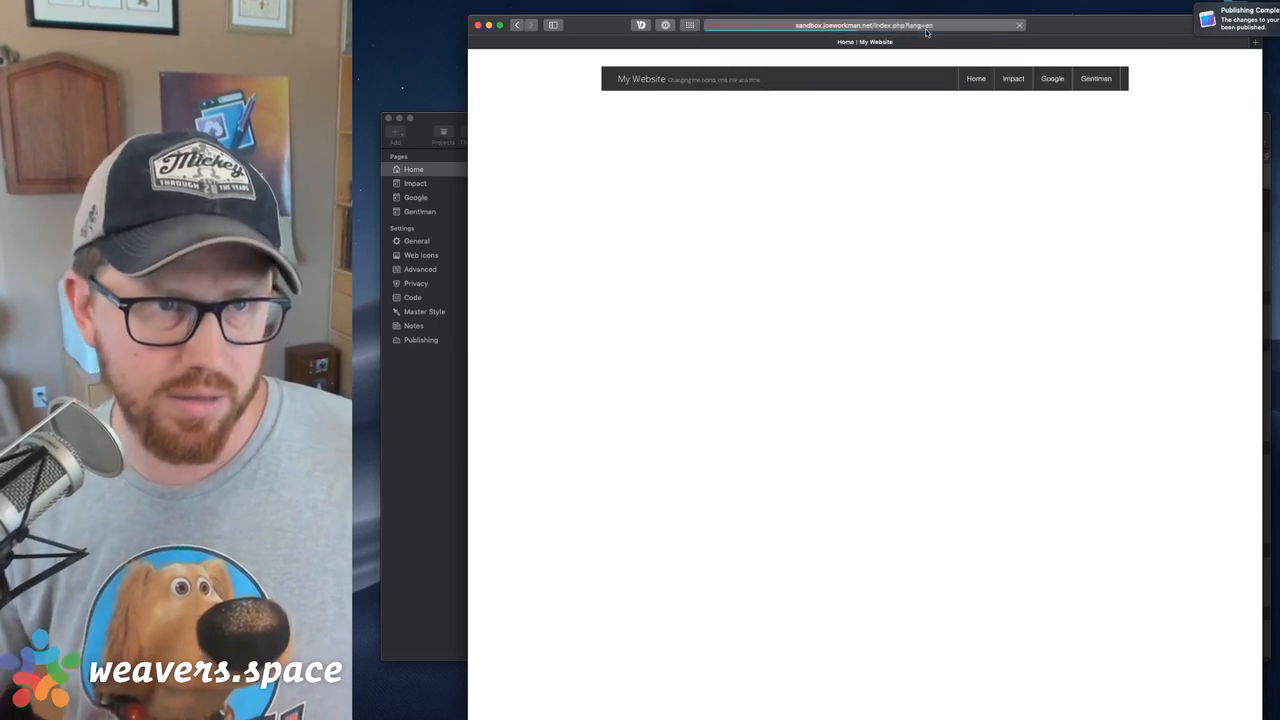
# Show Agent Lang's Save Language for Session setting, then load index.php in Safari without the lang parameter to check the remembered language
pyautogui.click(436, 477)
pyautogui.click(776, 274)
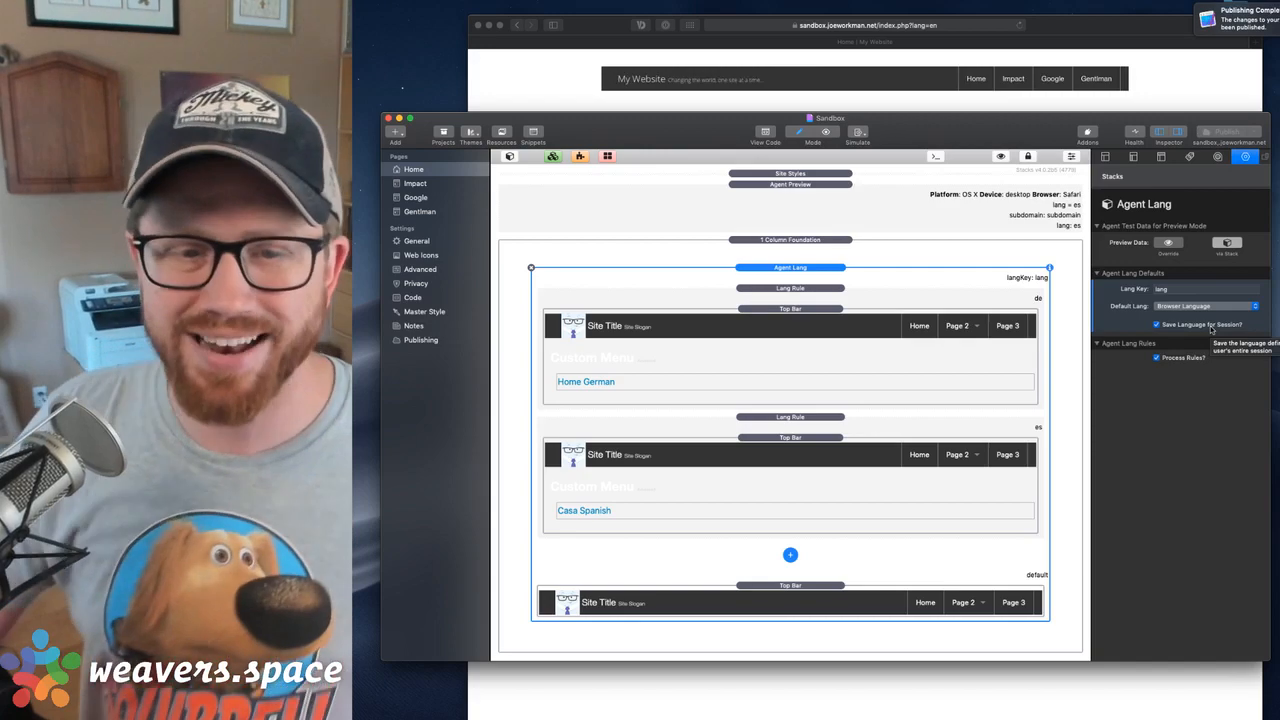
pyautogui.click(951, 26)
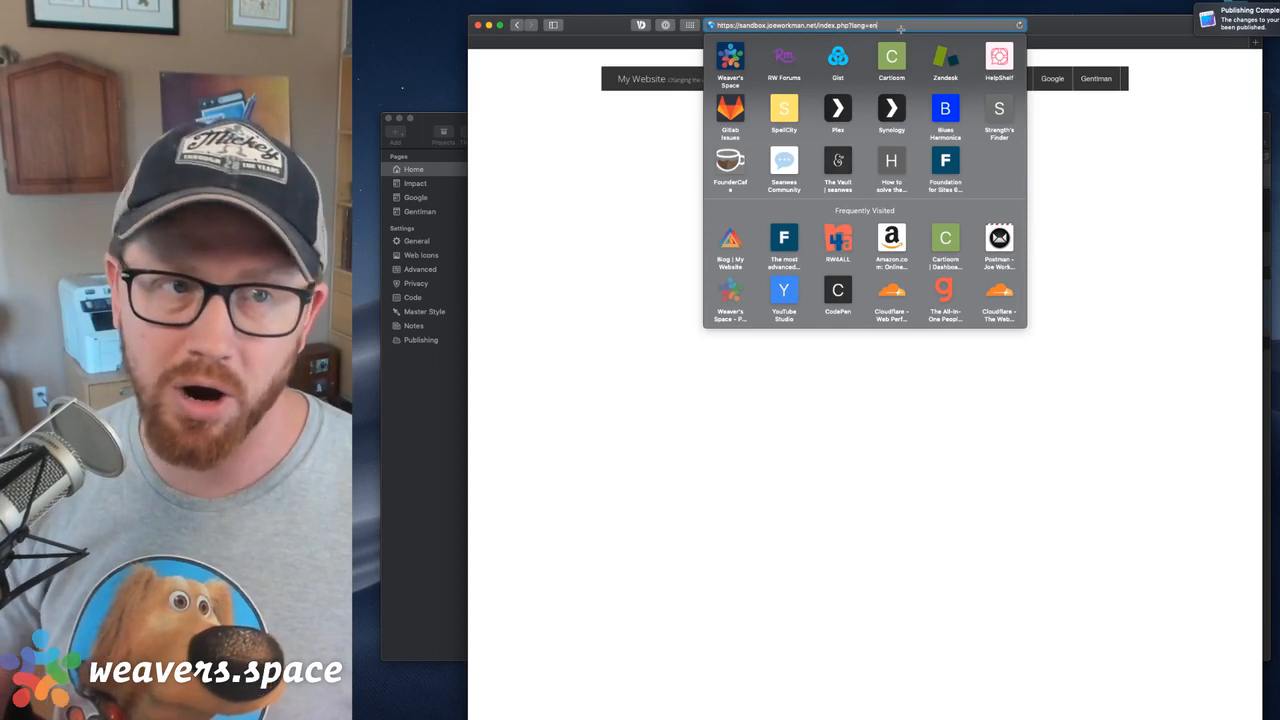
pyautogui.press('BackSpace')
pyautogui.press('BackSpace')
pyautogui.press('BackSpace')
pyautogui.press('BackSpace')
pyautogui.press('BackSpace')
pyautogui.press('BackSpace')
pyautogui.press('BackSpace')
pyautogui.press('BackSpace')
pyautogui.press('Return')
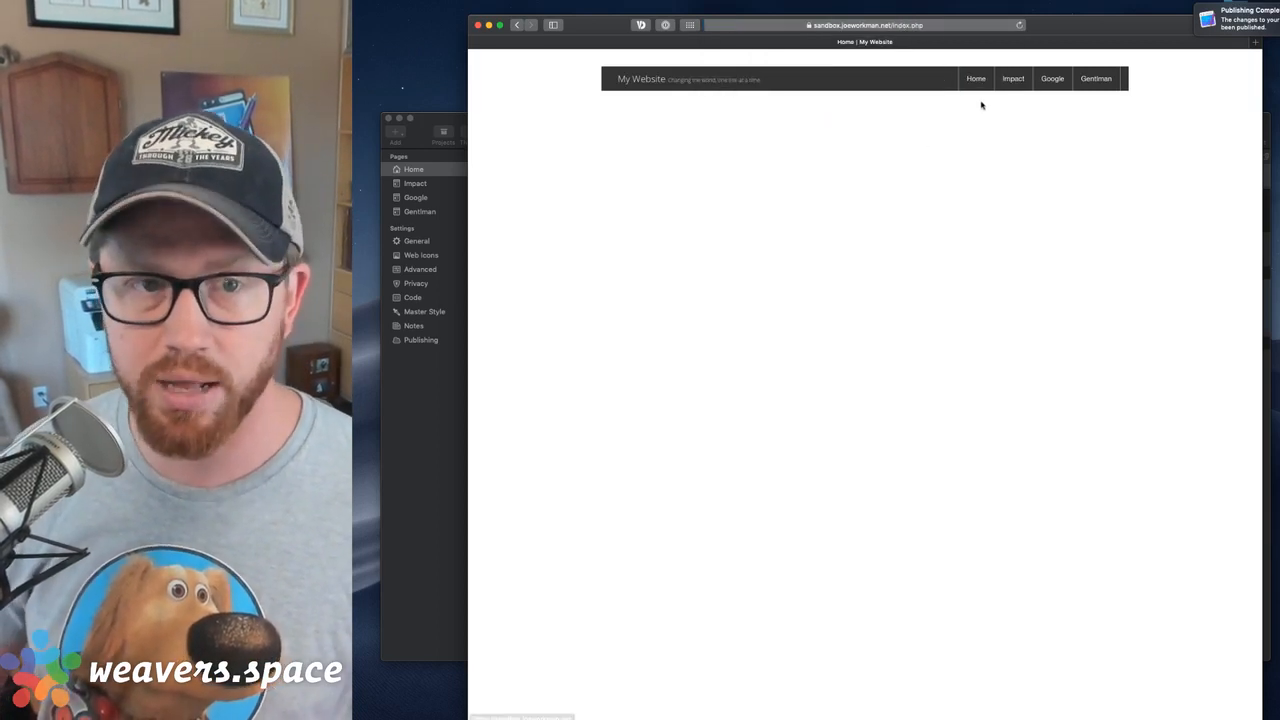
# Load the published index.php?lang=de to check the German navigation
pyautogui.click(927, 29)
pyautogui.click(918, 28)
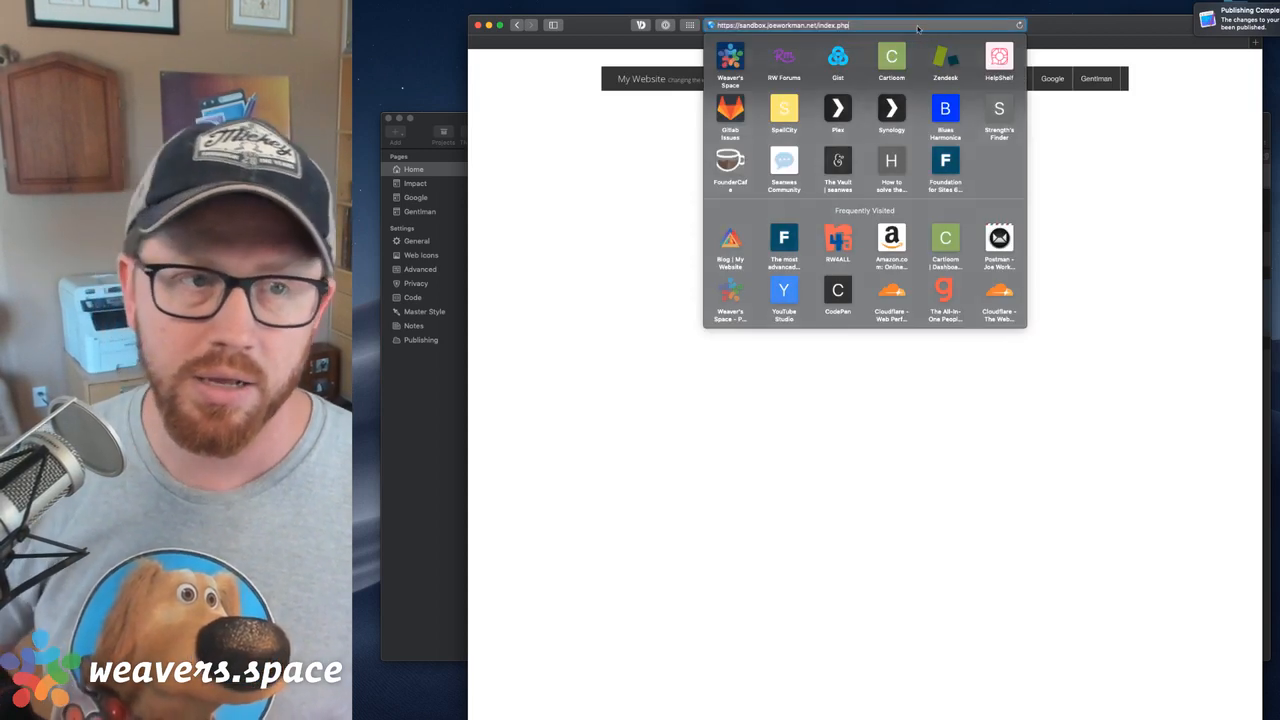
pyautogui.write('?lang=en')
pyautogui.press('BackSpace')
pyautogui.write('de')
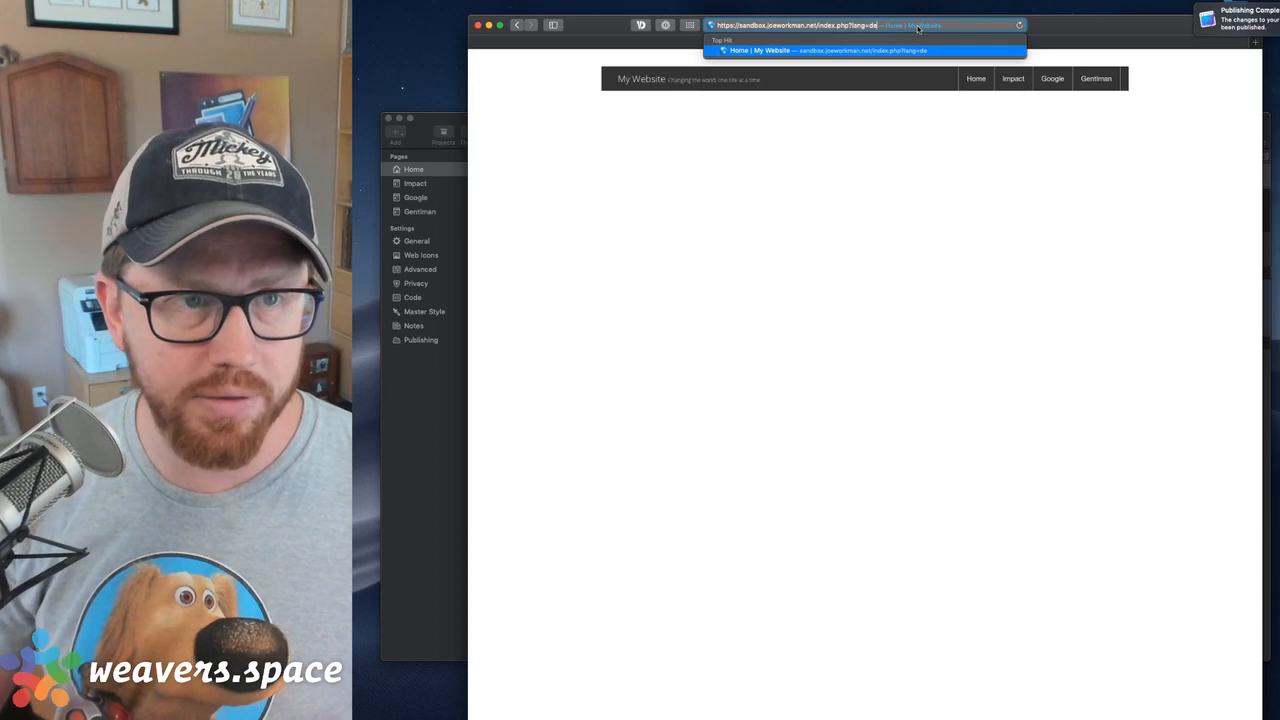
pyautogui.press('Return')
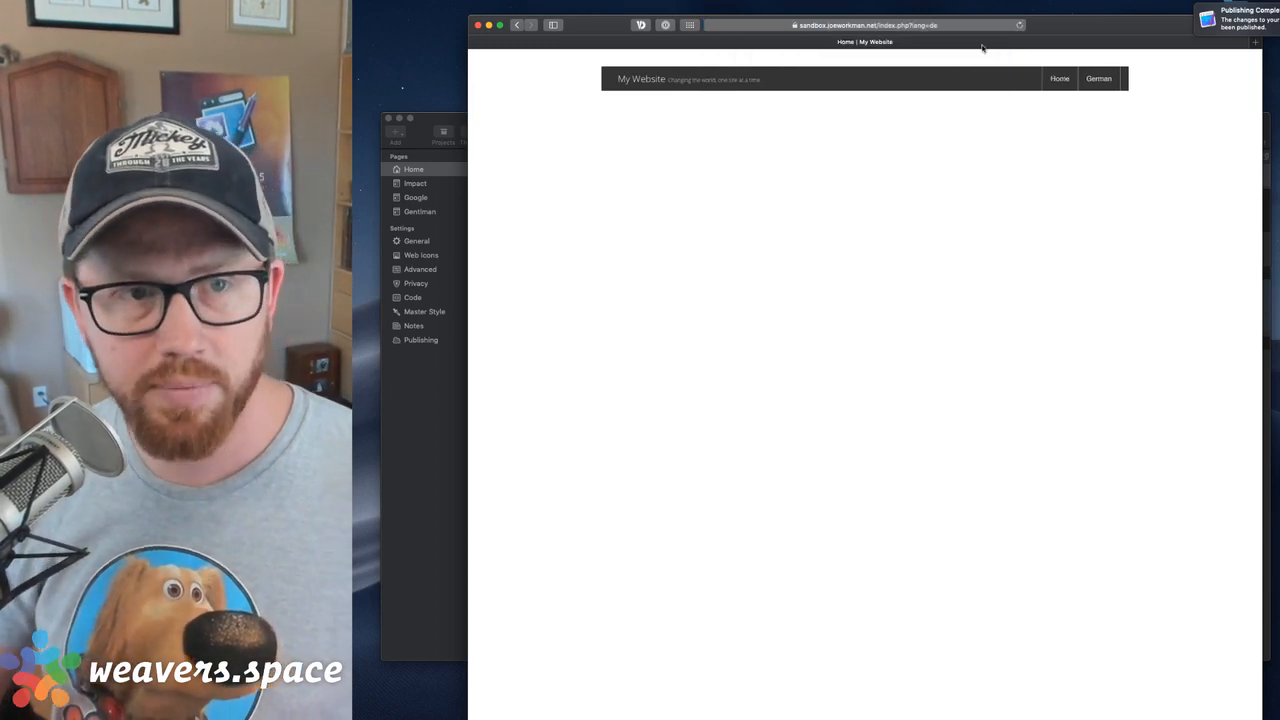
# Review the Agent Lang session option in RapidWeaver, then reload index.php in Safari with the lang=de parameter removed
pyautogui.click(449, 517)
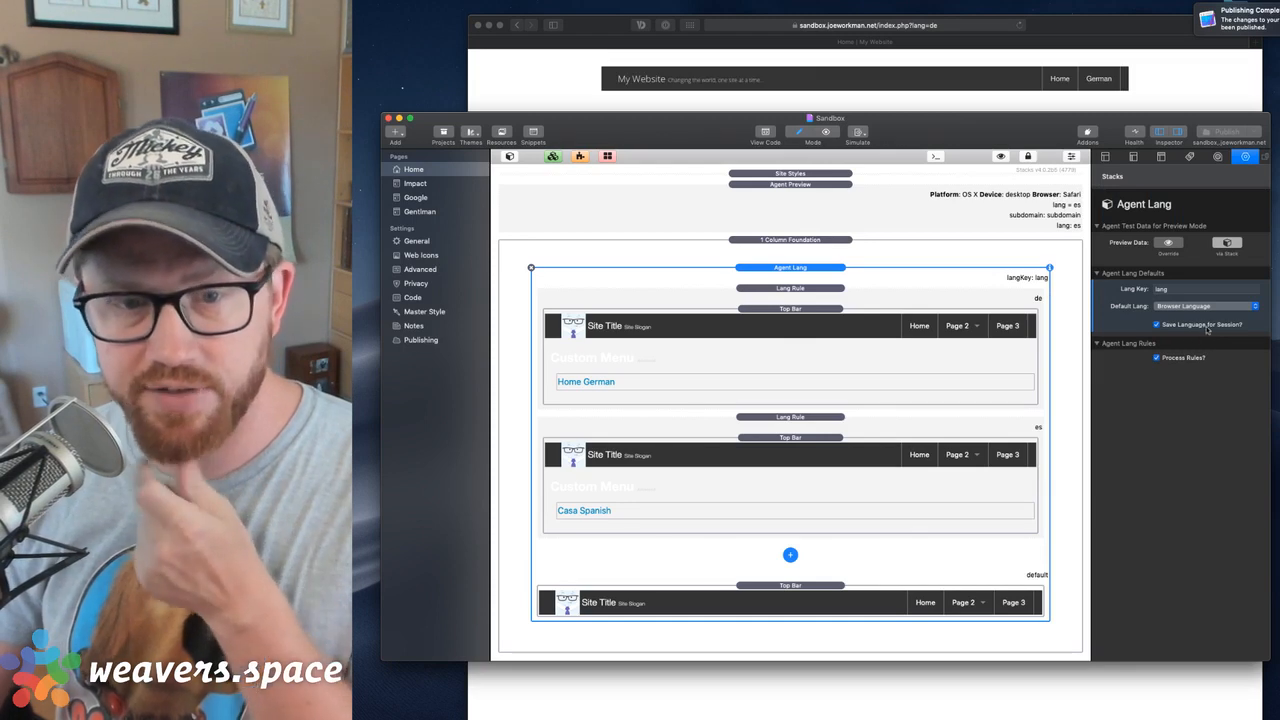
pyautogui.click(1168, 102)
pyautogui.click(953, 28)
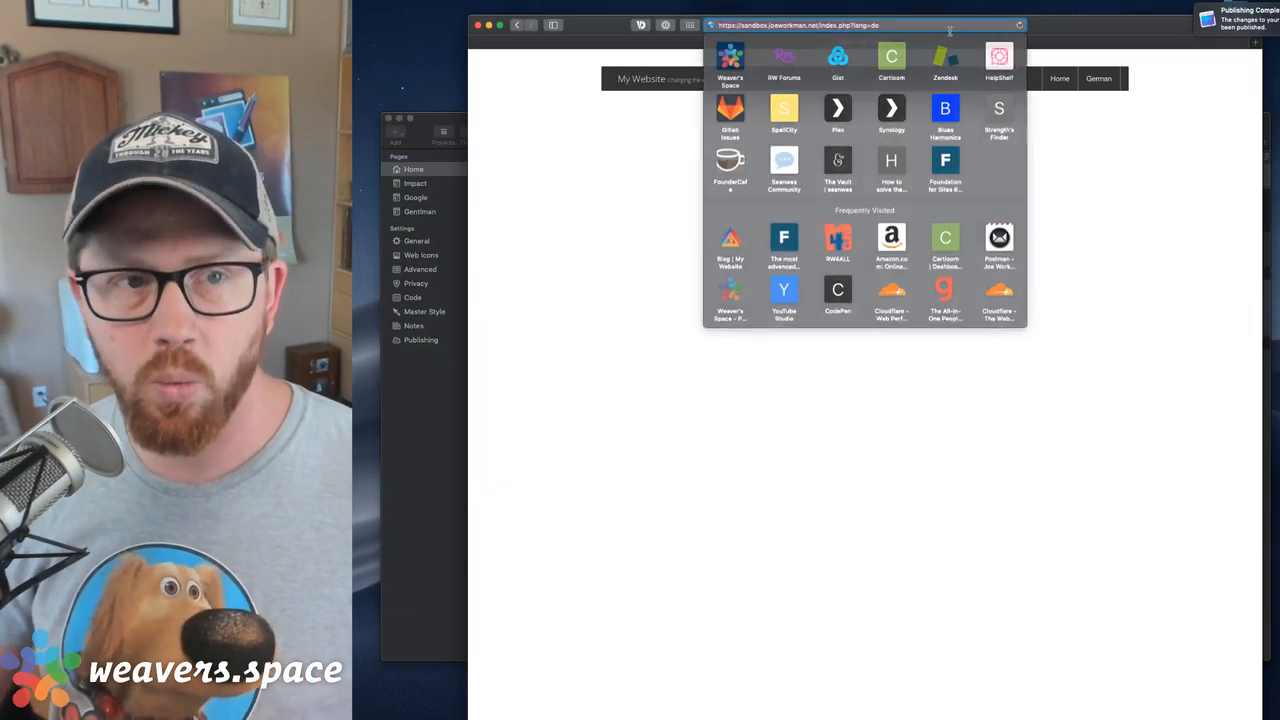
pyautogui.press('BackSpace')
pyautogui.press('BackSpace')
pyautogui.press('BackSpace')
pyautogui.press('BackSpace')
pyautogui.press('BackSpace')
pyautogui.press('BackSpace')
pyautogui.press('BackSpace')
pyautogui.press('BackSpace')
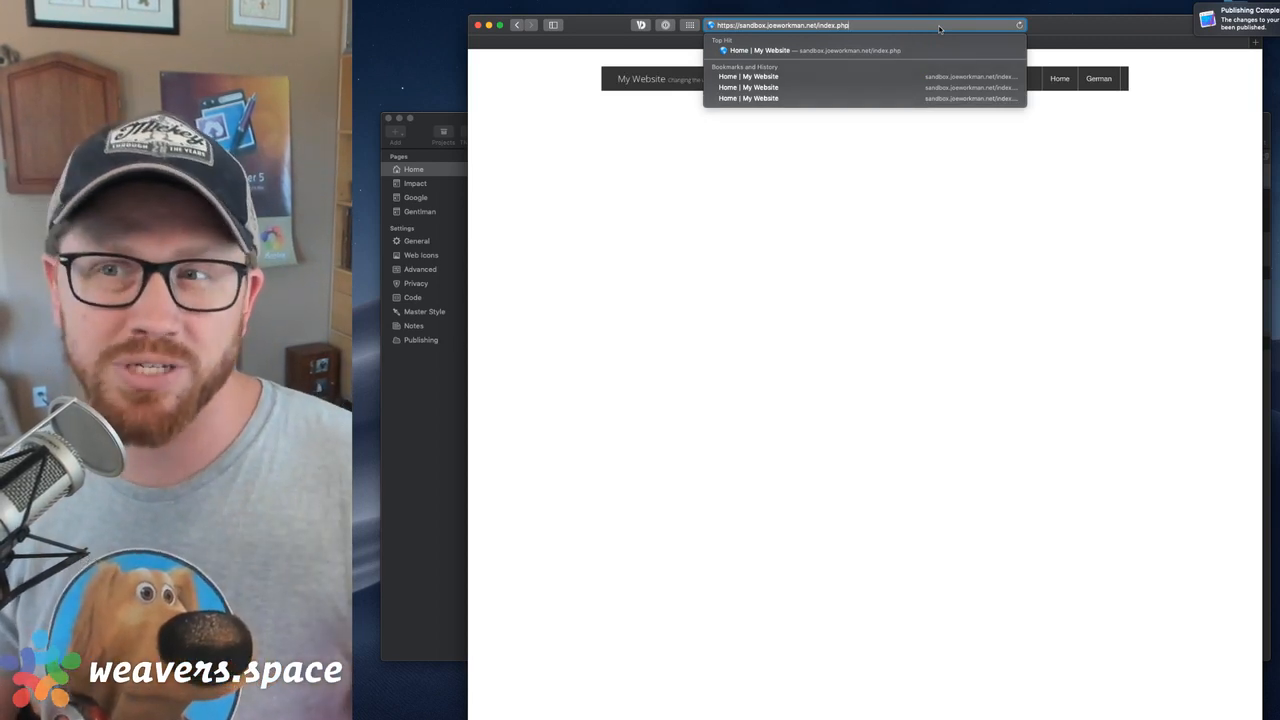
pyautogui.press('Return')
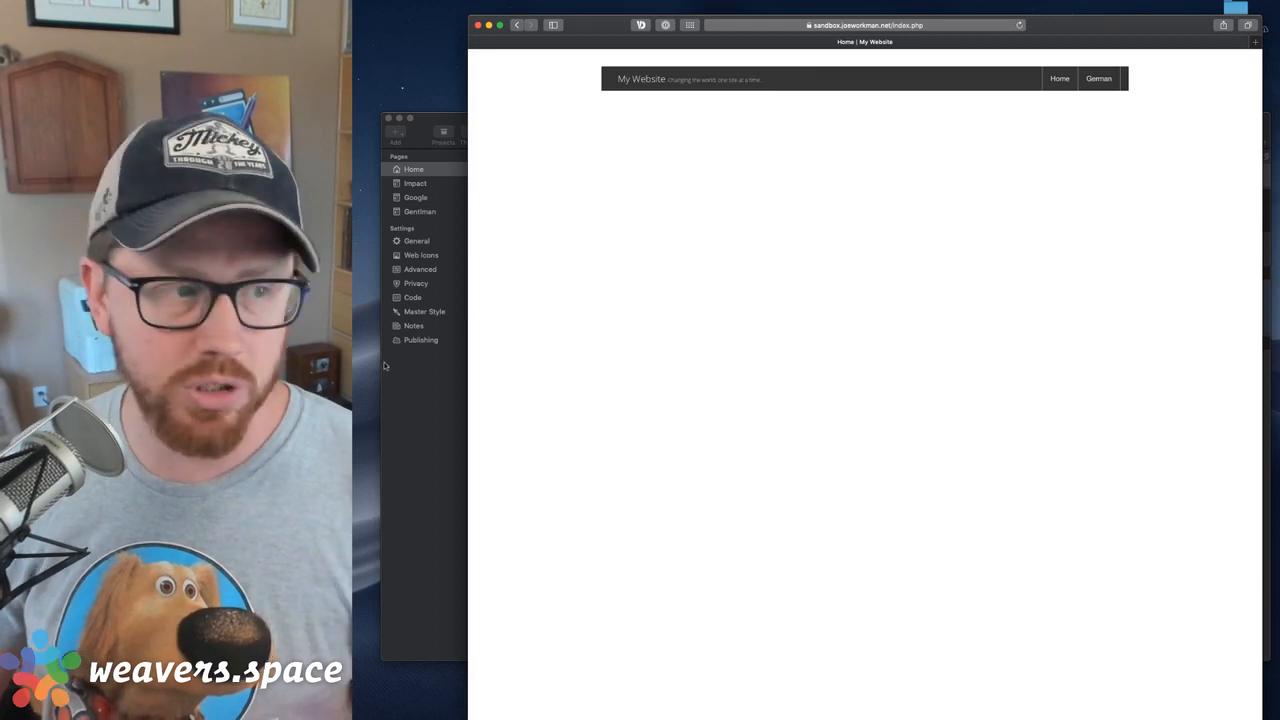
# Turn off Save Language for Session in the Agent Lang stack in RapidWeaver and publish the site
pyautogui.press('super+Tab')
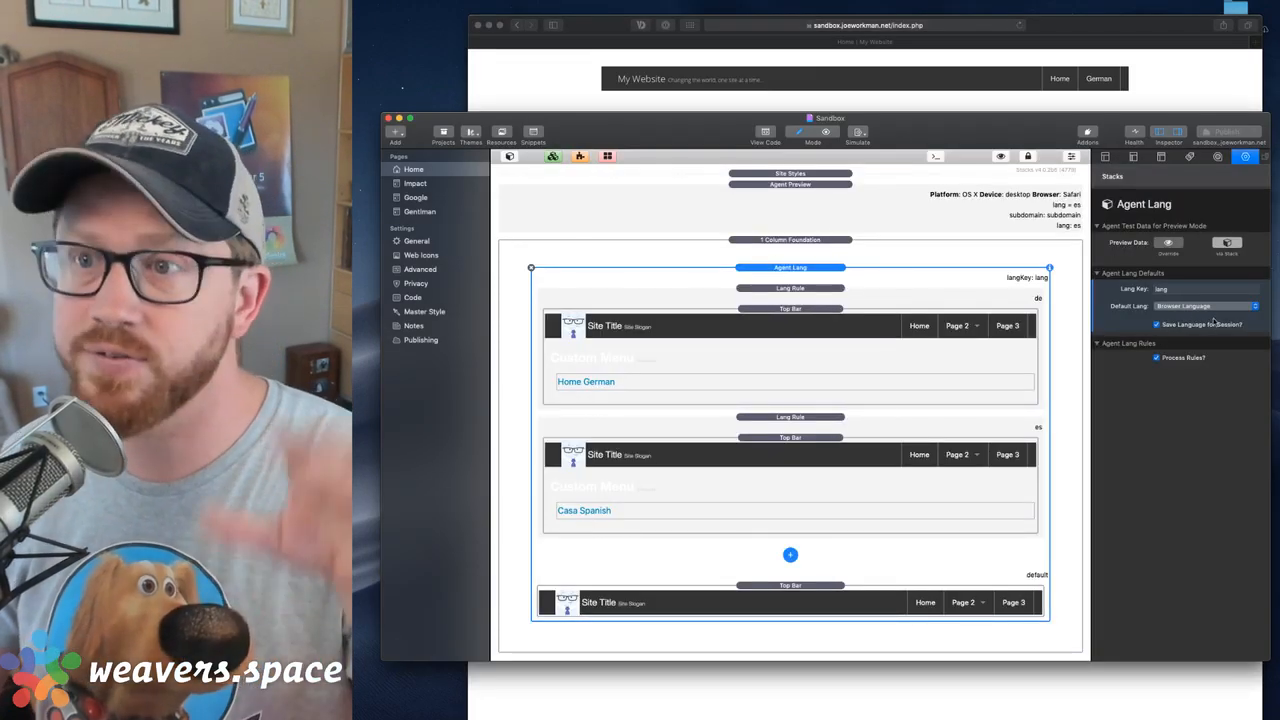
pyautogui.click(1157, 325)
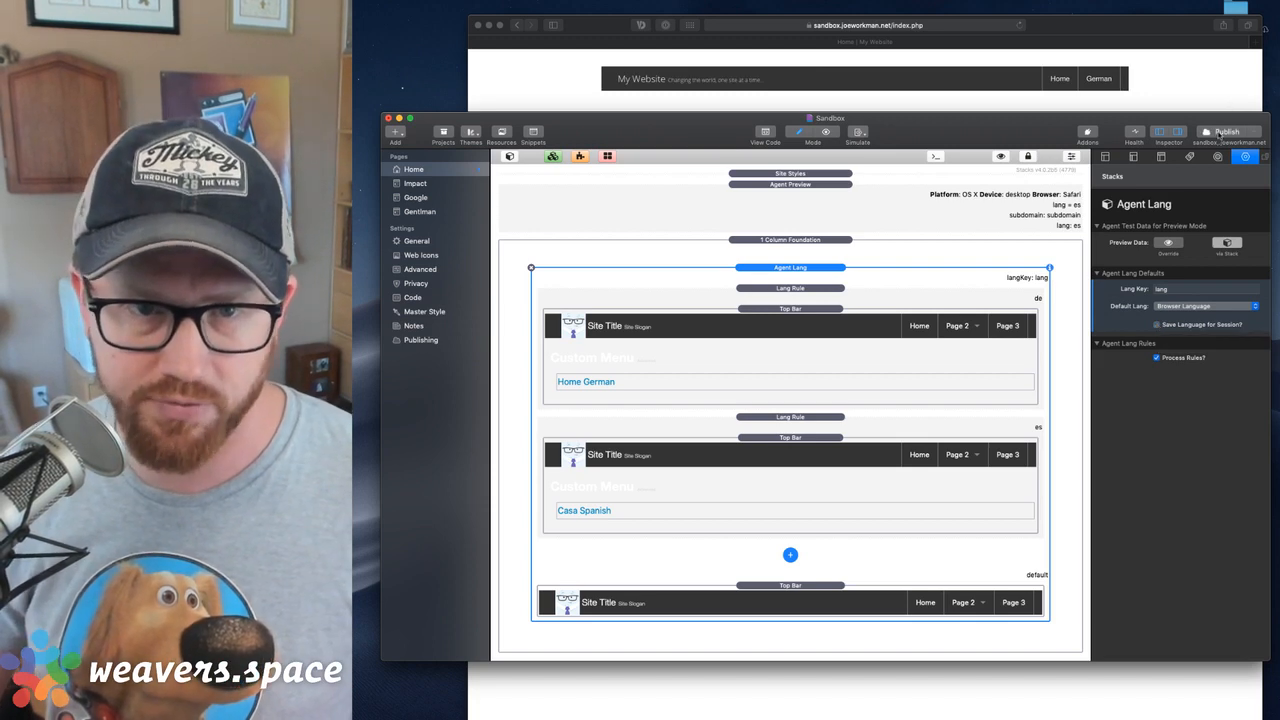
pyautogui.click(1218, 134)
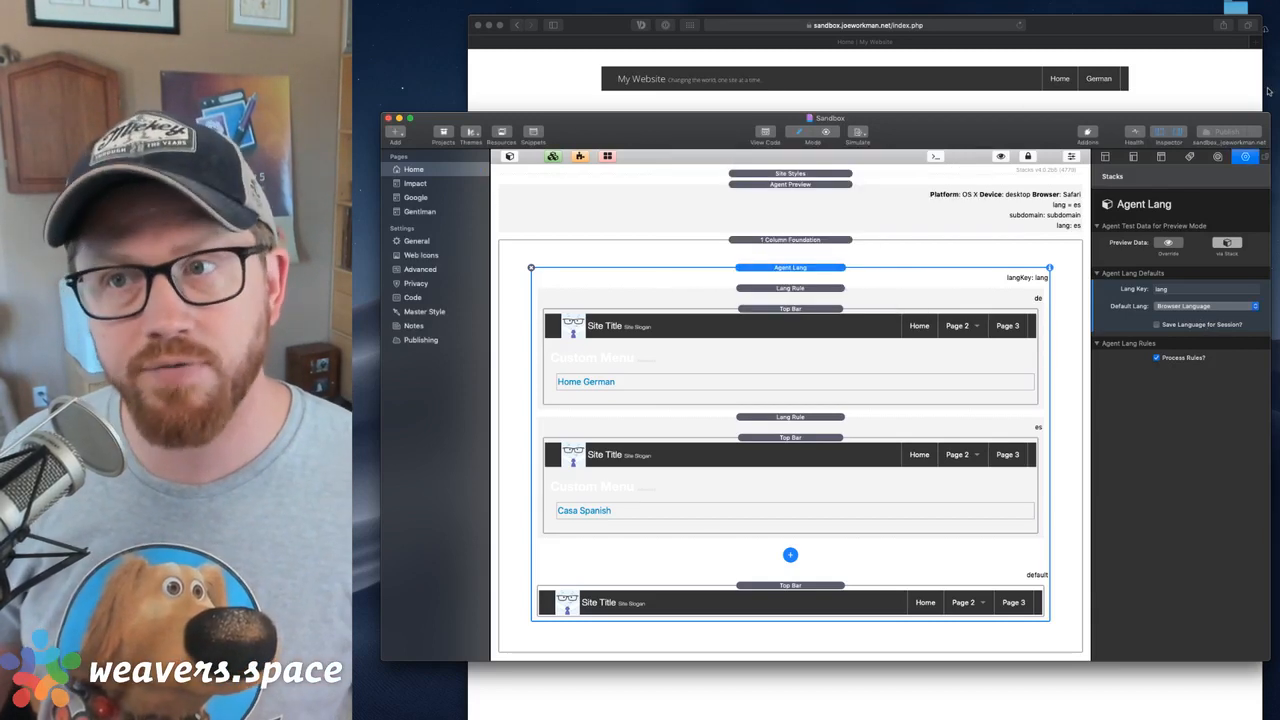
# Reload the published index.php in Safari without a lang parameter to test the site with session saving off
pyautogui.click(1183, 100)
pyautogui.click(911, 28)
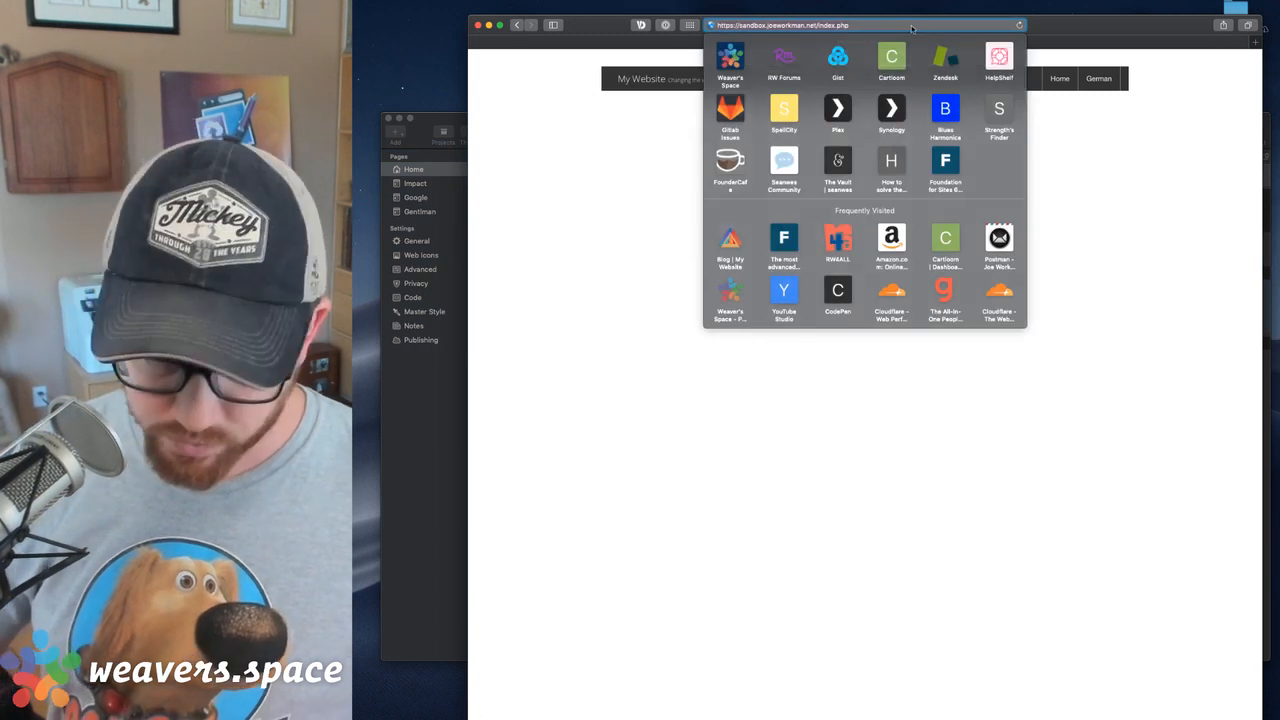
pyautogui.press('Return')
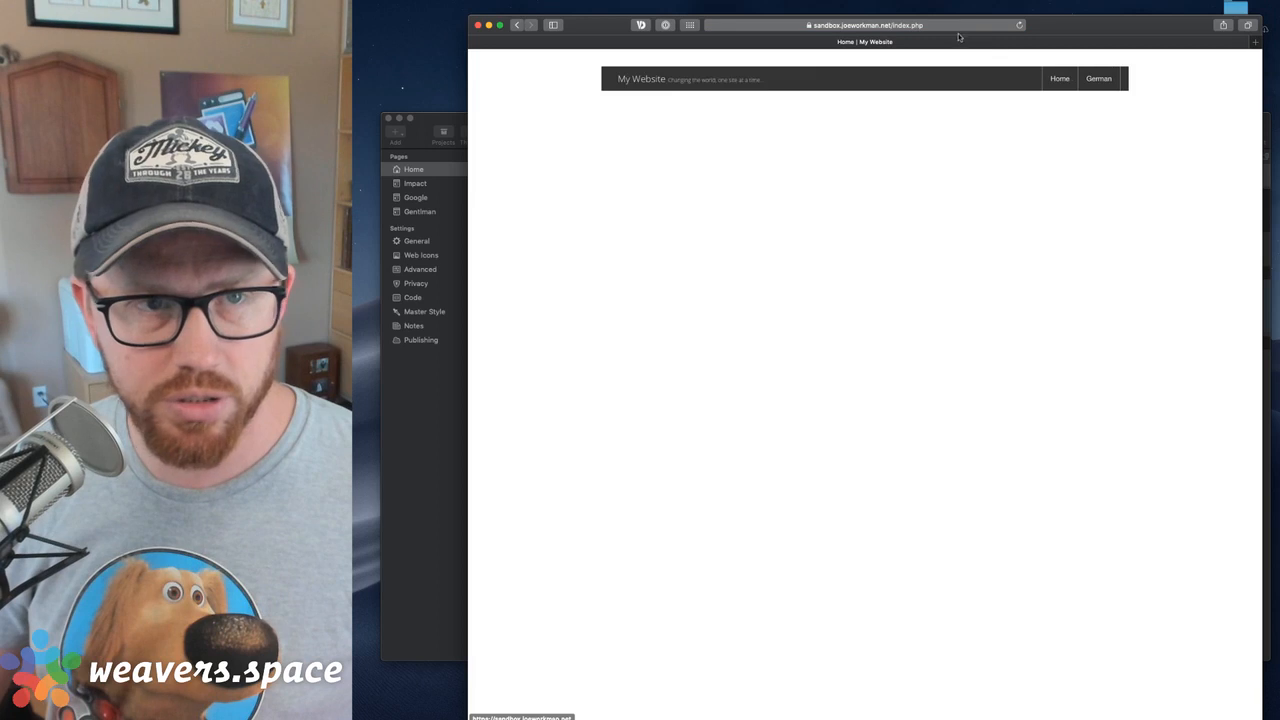
# Load index.php?lang=en to check the default English navigation
pyautogui.click(901, 30)
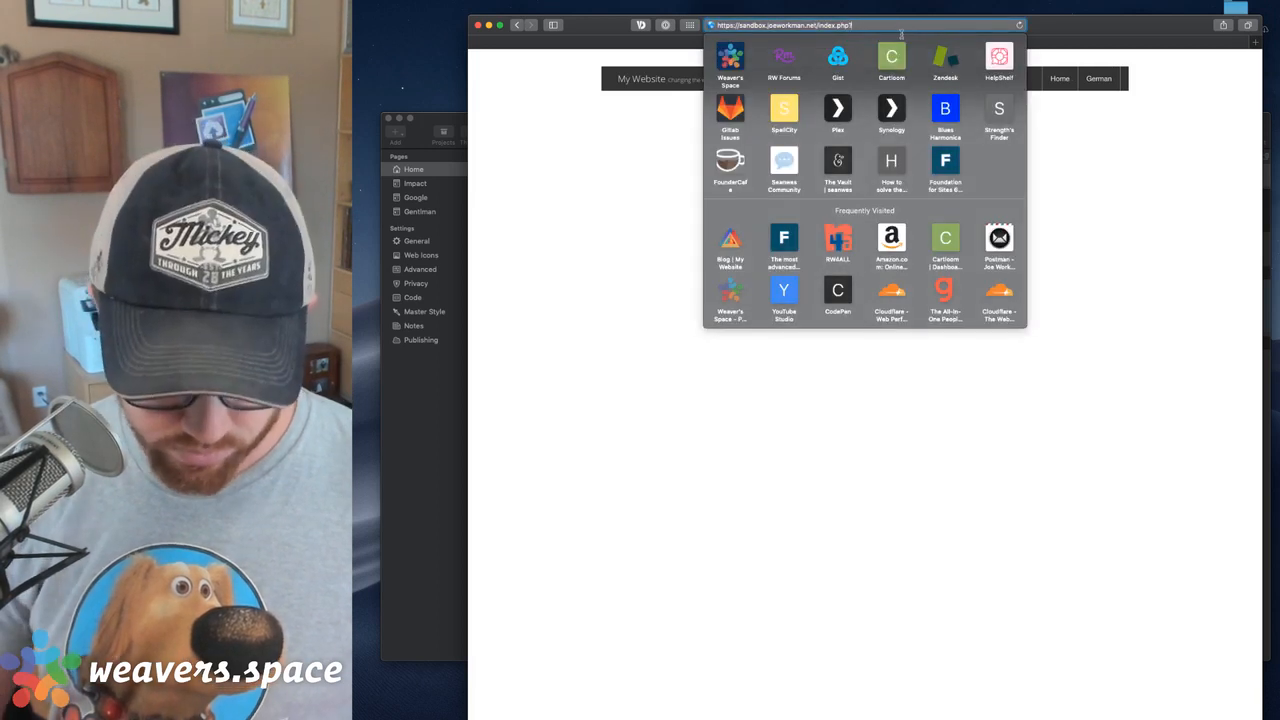
pyautogui.write('lang=en')
pyautogui.press('BackSpace')
pyautogui.press('BackSpace')
pyautogui.write('en')
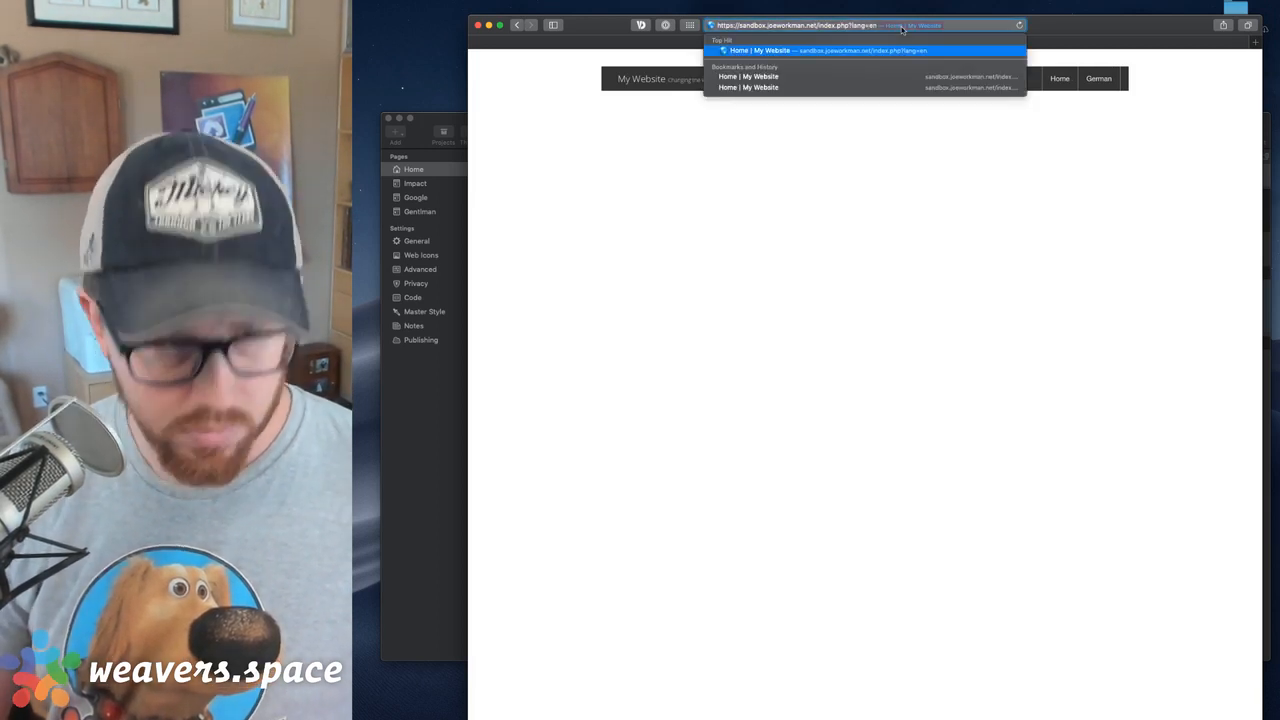
pyautogui.press('BackSpace')
pyautogui.press('BackSpace')
pyautogui.press('BackSpace')
pyautogui.write('=en')
pyautogui.press('Return')
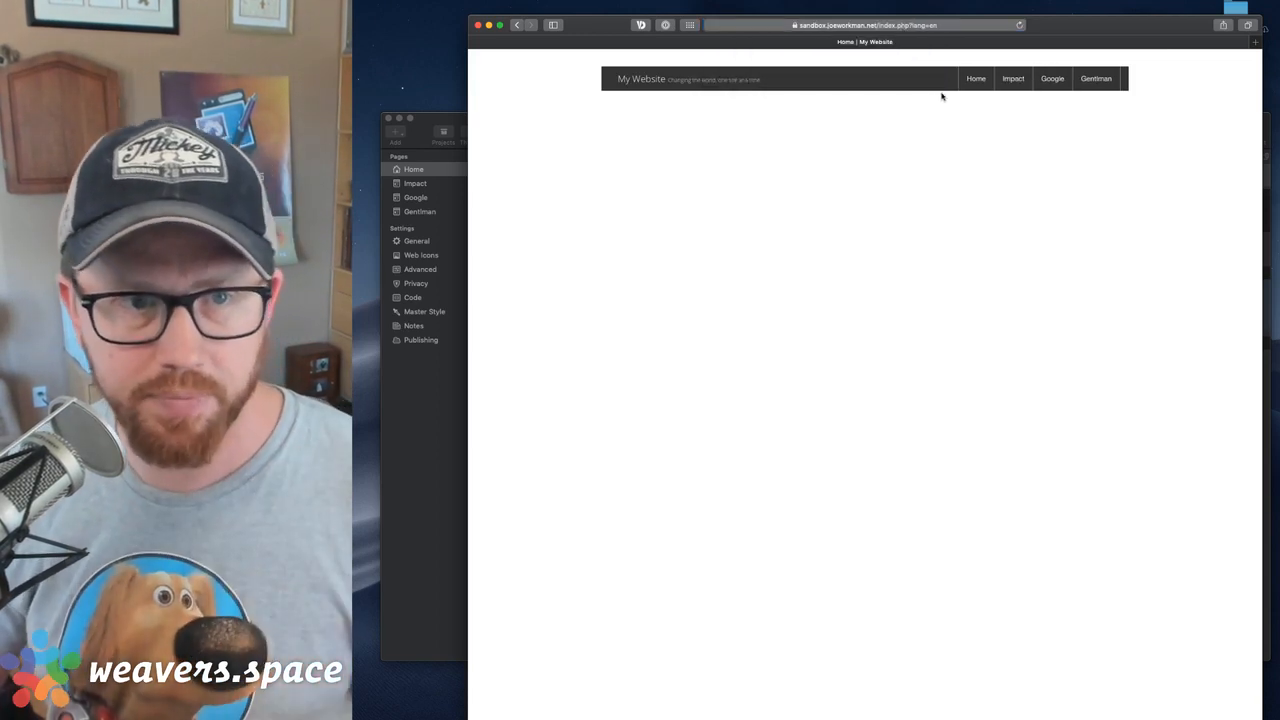
# Load index.php without the lang parameter and recheck the Agent Lang settings in RapidWeaver before returning to Safari
pyautogui.click(932, 28)
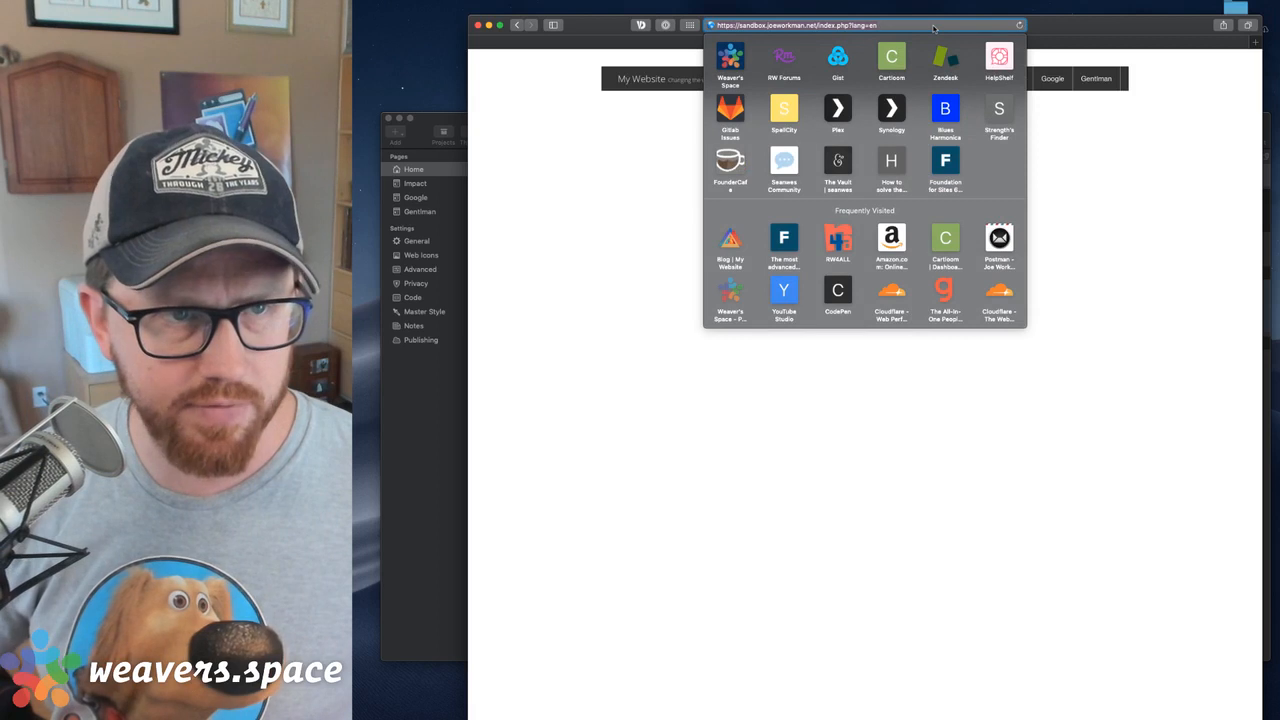
pyautogui.press('Return')
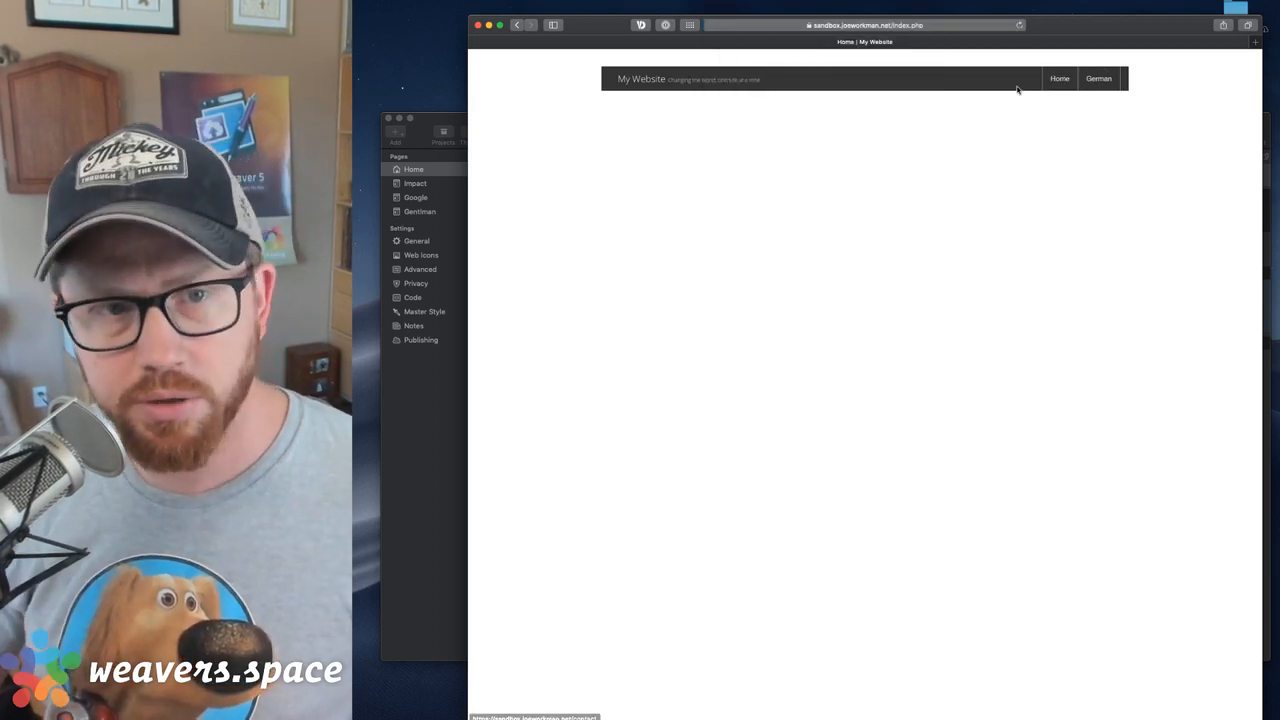
pyautogui.click(911, 27)
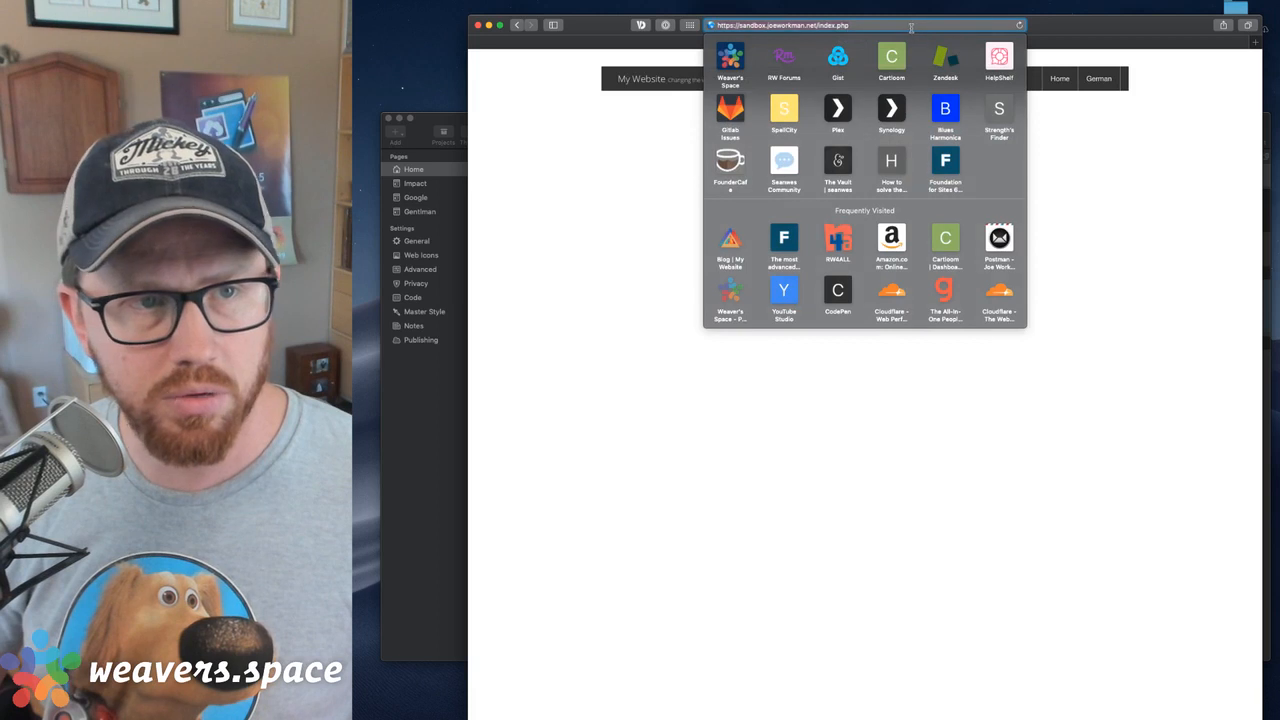
pyautogui.click(434, 411)
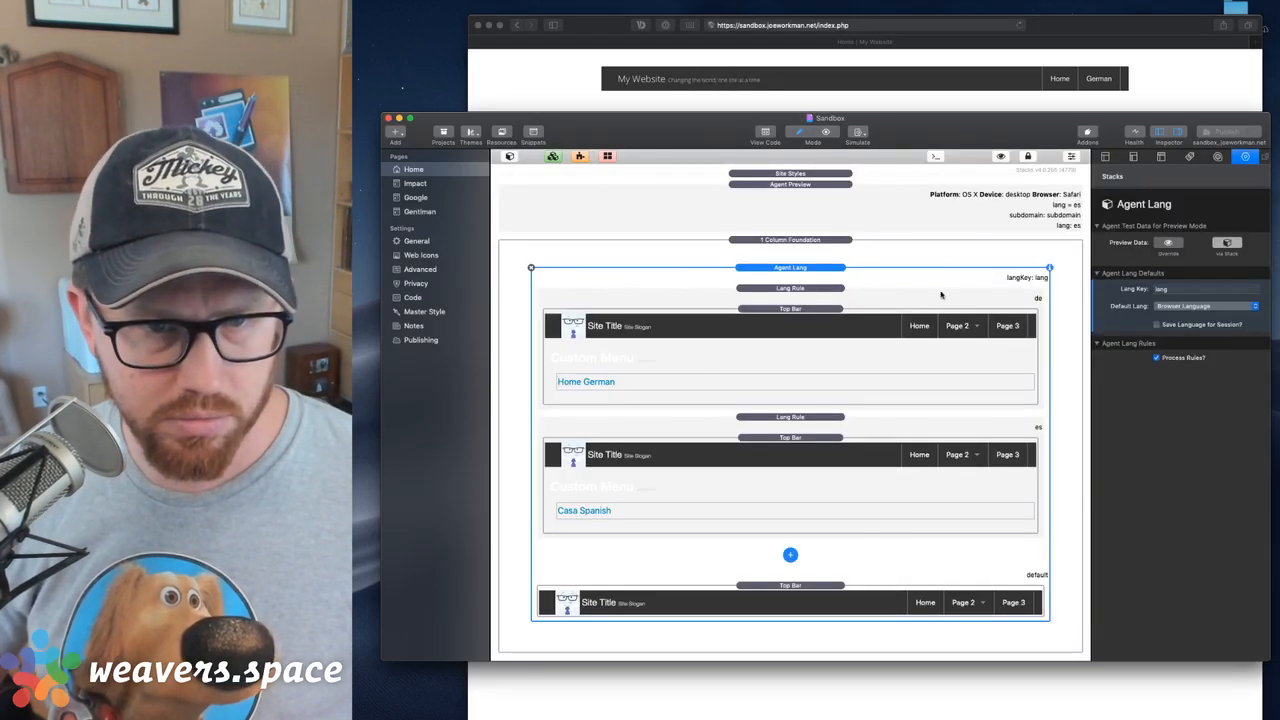
pyautogui.click(1187, 79)
pyautogui.click(893, 27)
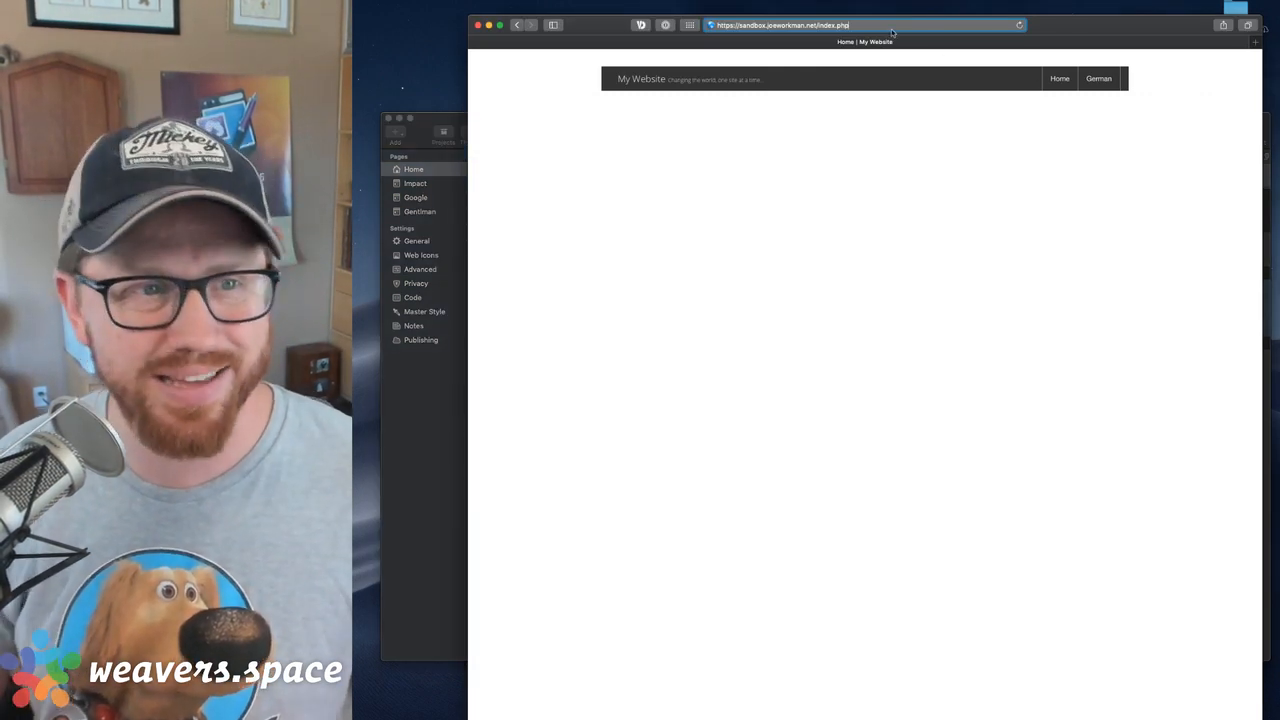
# Look through Safari's General, Tabs, Extensions and Advanced preferences, including the default encoding choices, for a browser language setting
pyautogui.press('super+comma')
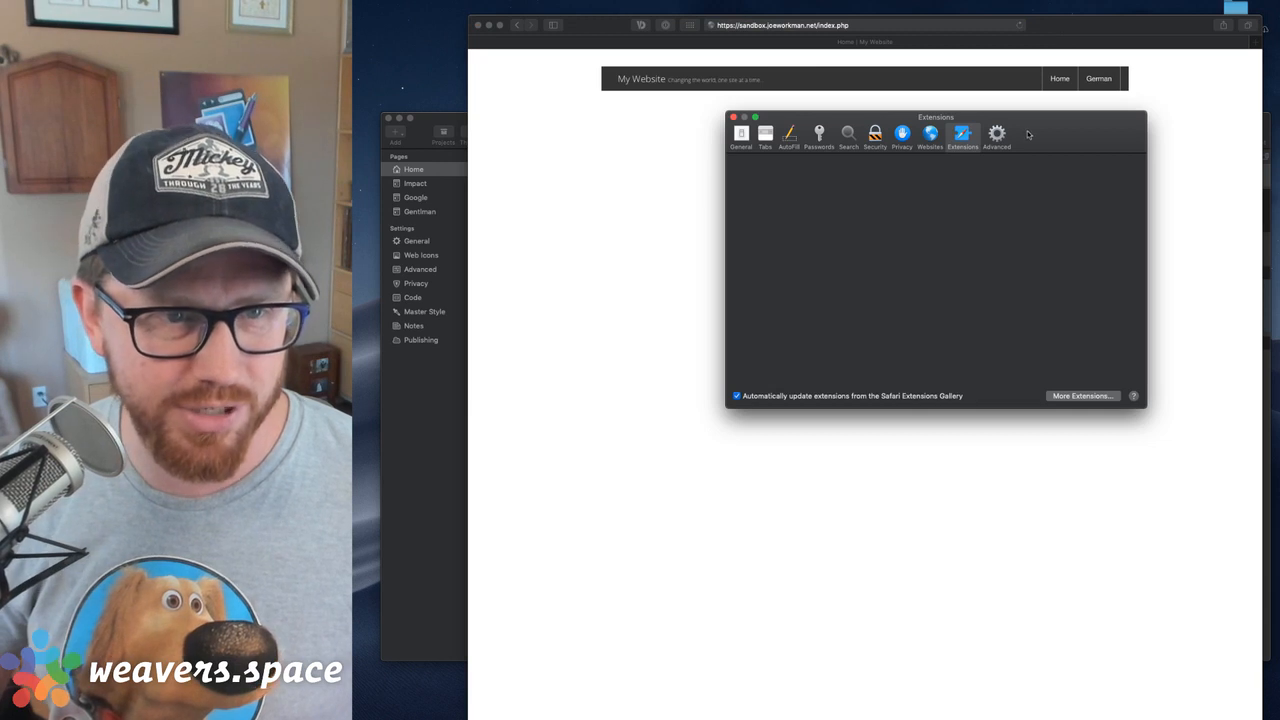
pyautogui.moveTo(1029, 137); pyautogui.dragTo(1004, 186)
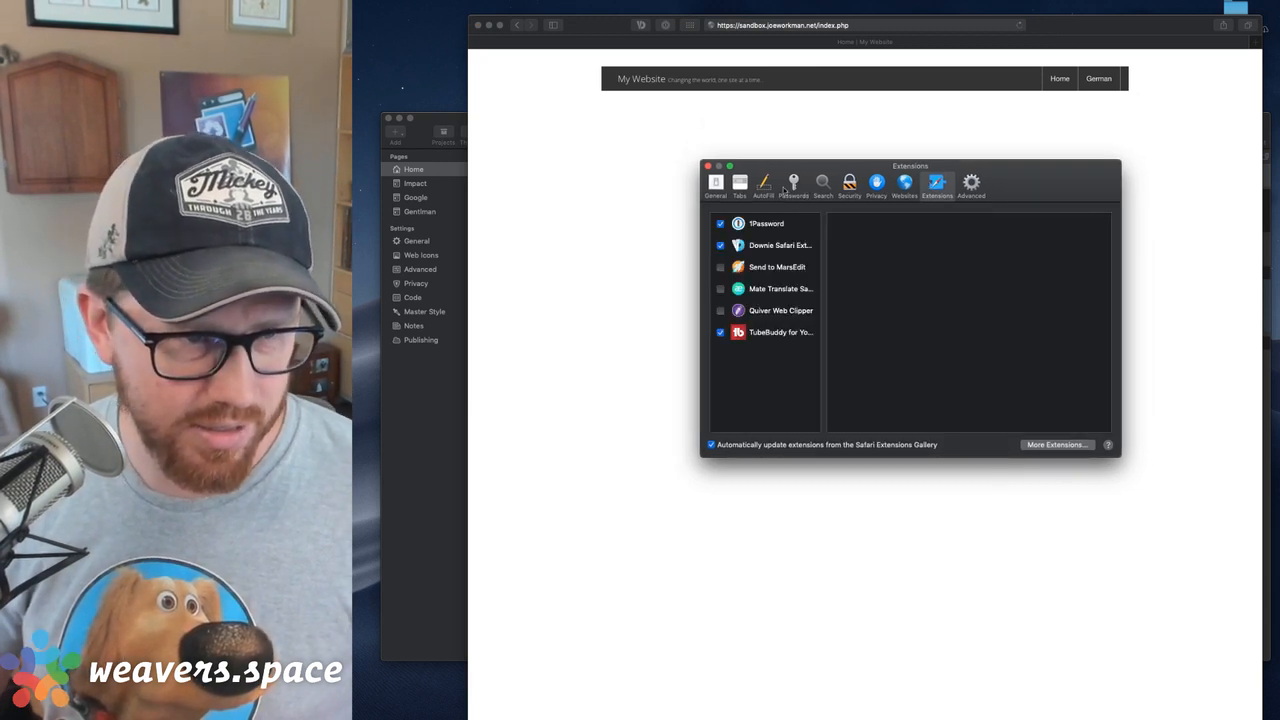
pyautogui.click(716, 182)
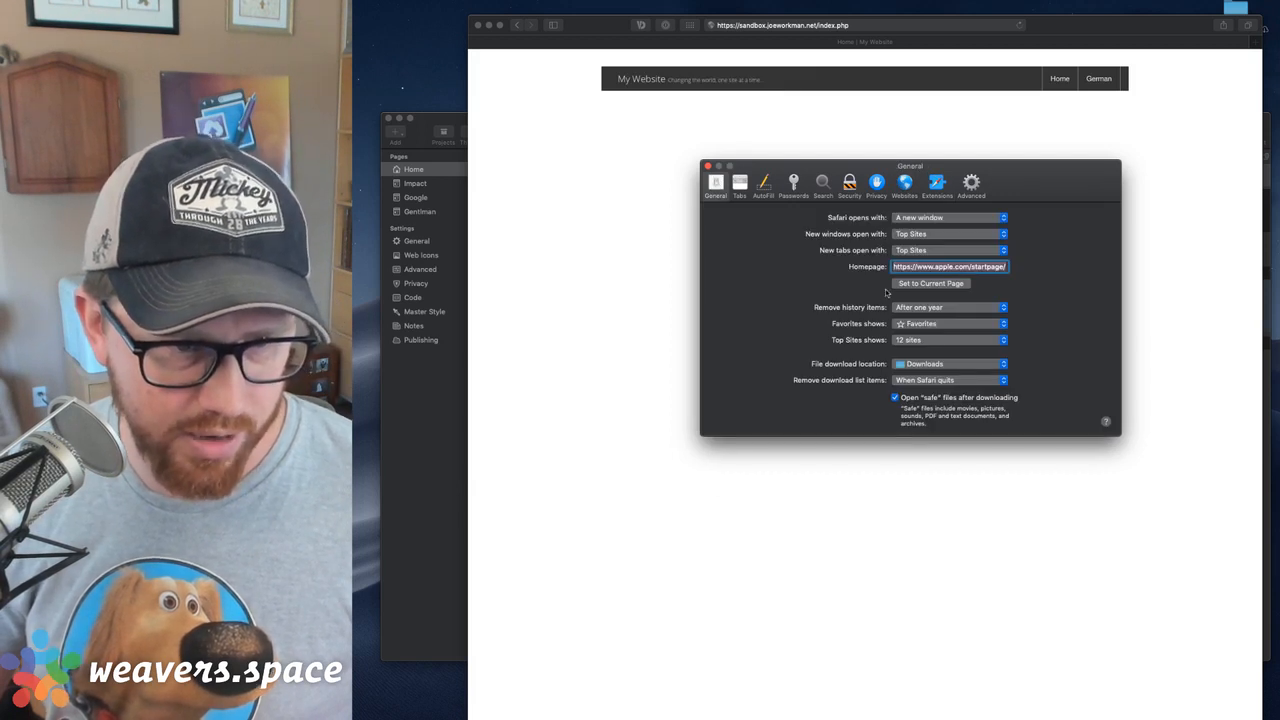
pyautogui.click(745, 183)
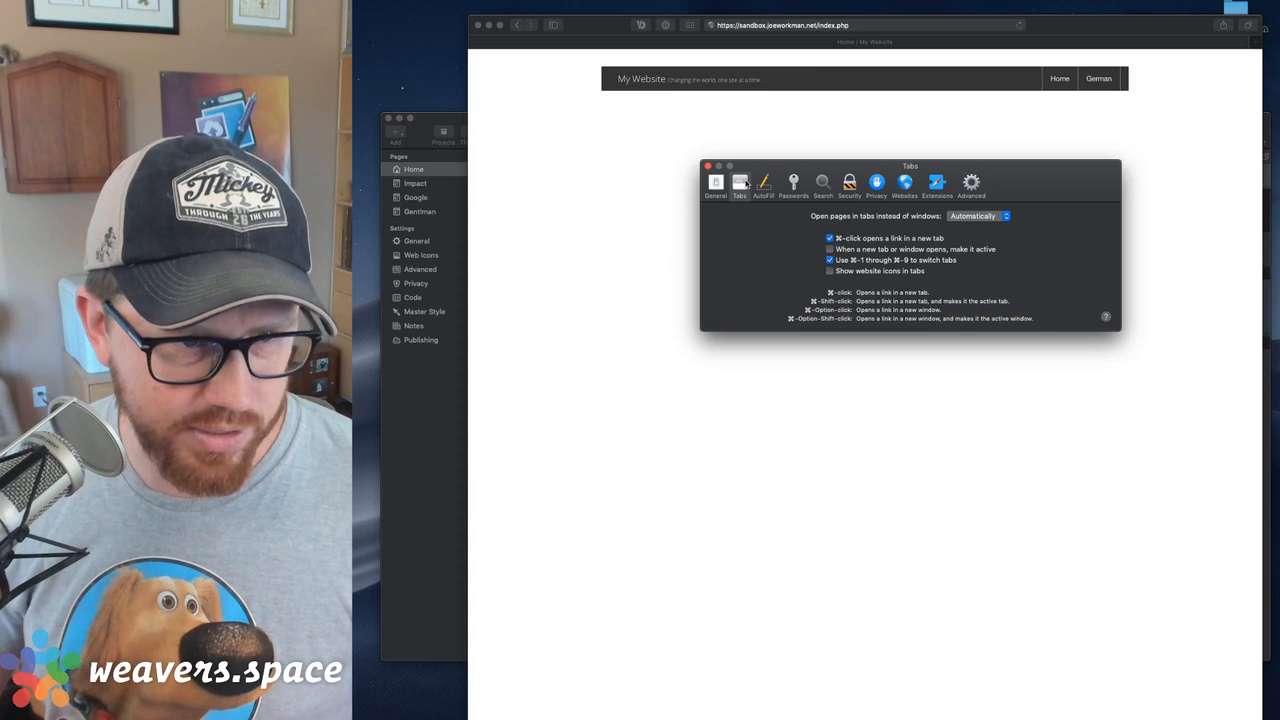
pyautogui.click(940, 182)
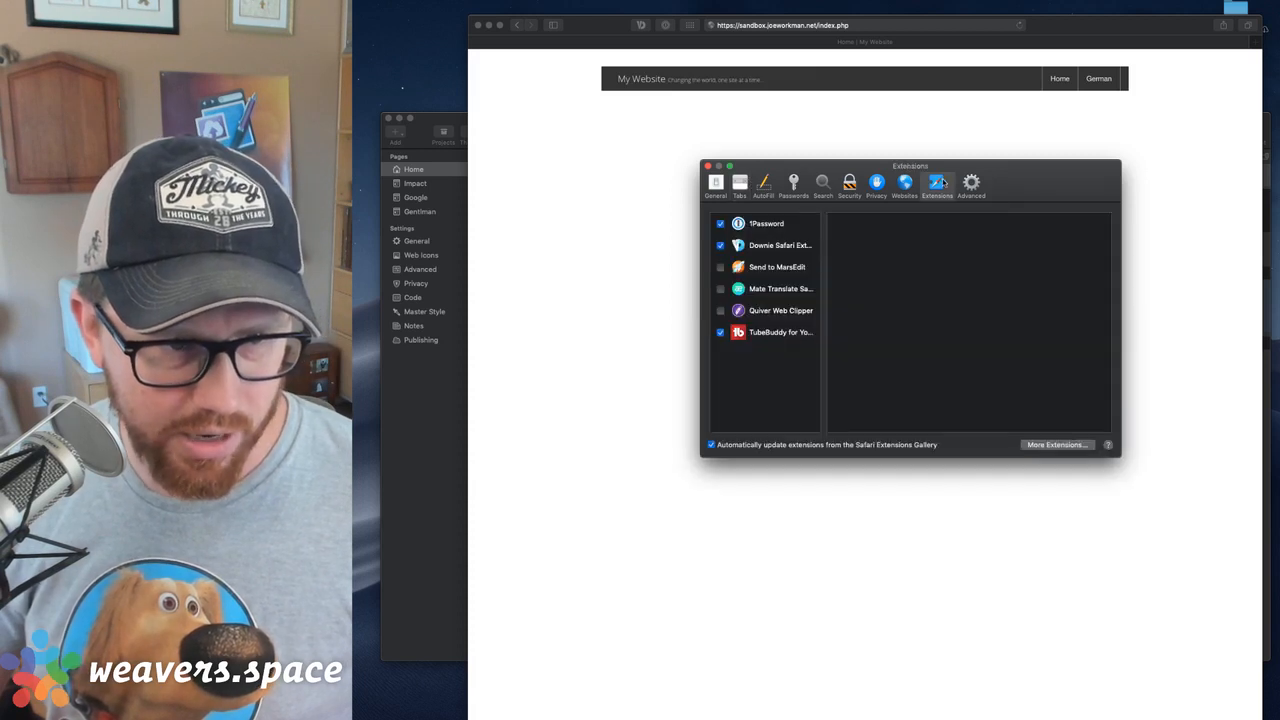
pyautogui.click(971, 182)
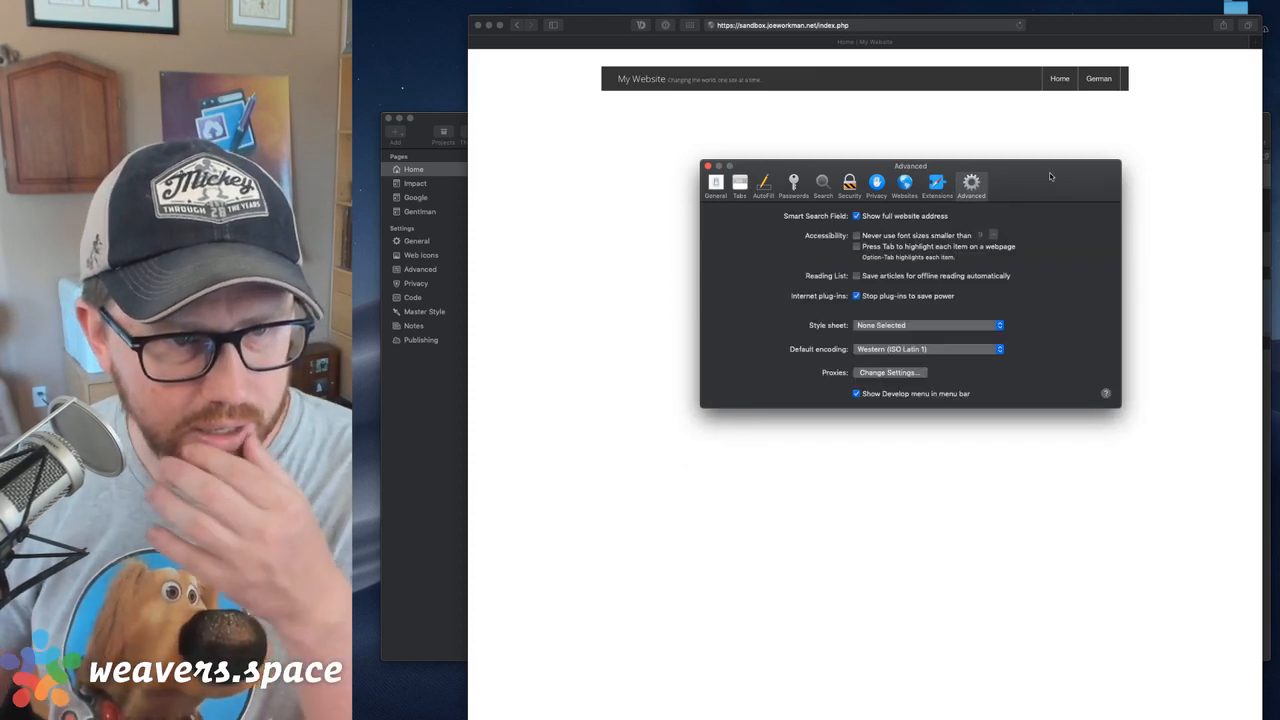
pyautogui.click(887, 353)
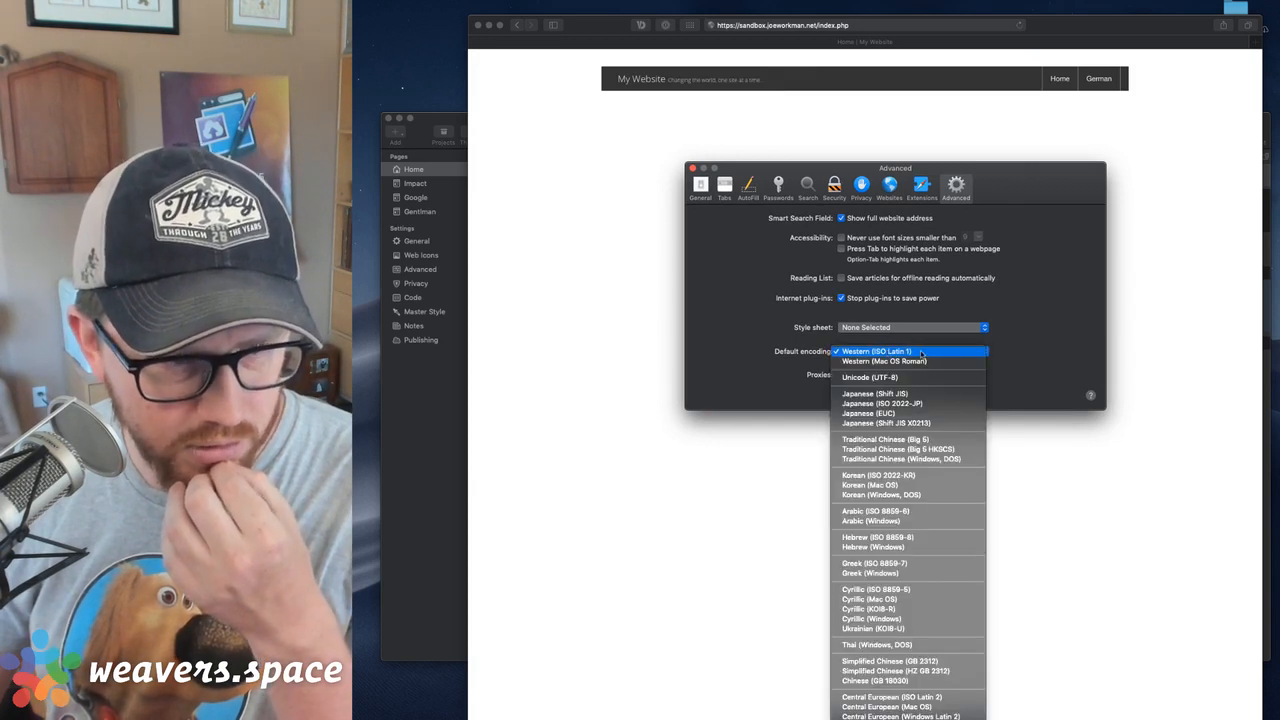
pyautogui.click(921, 352)
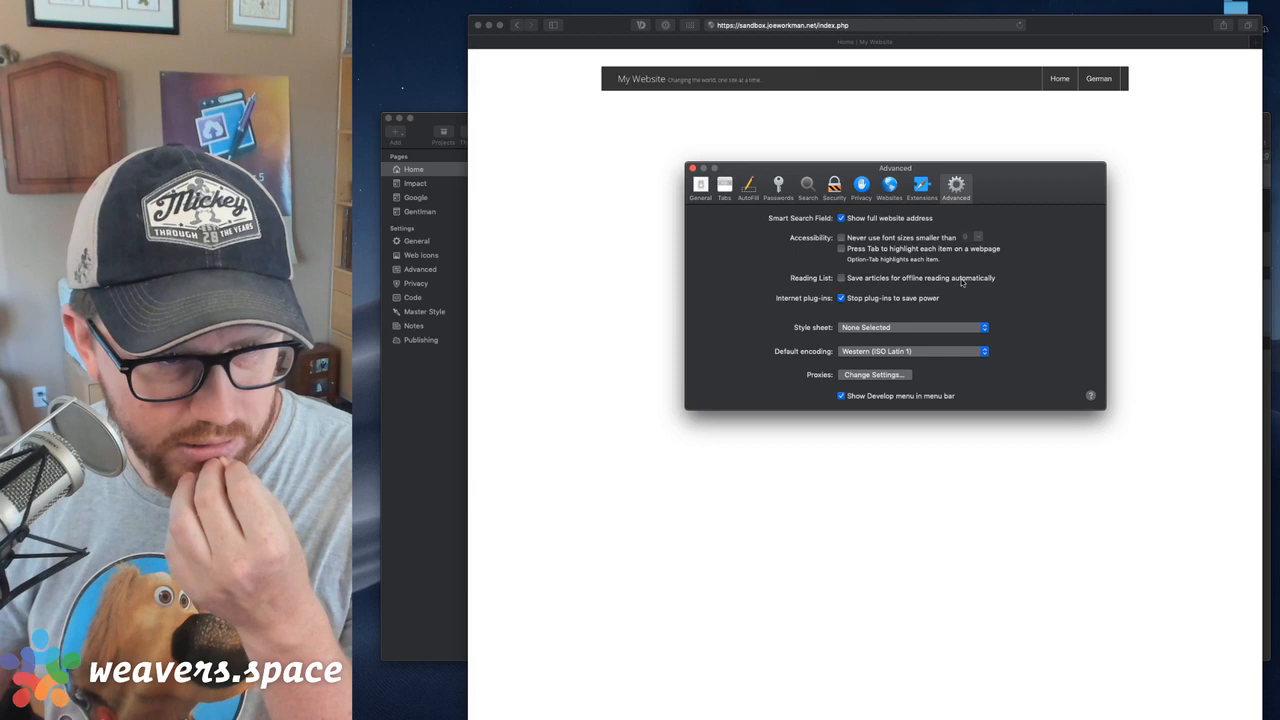
pyautogui.click(692, 168)
# Reload index.php without a lang parameter and load index.php?lang=es to check the Spanish navigation
pyautogui.click(905, 26)
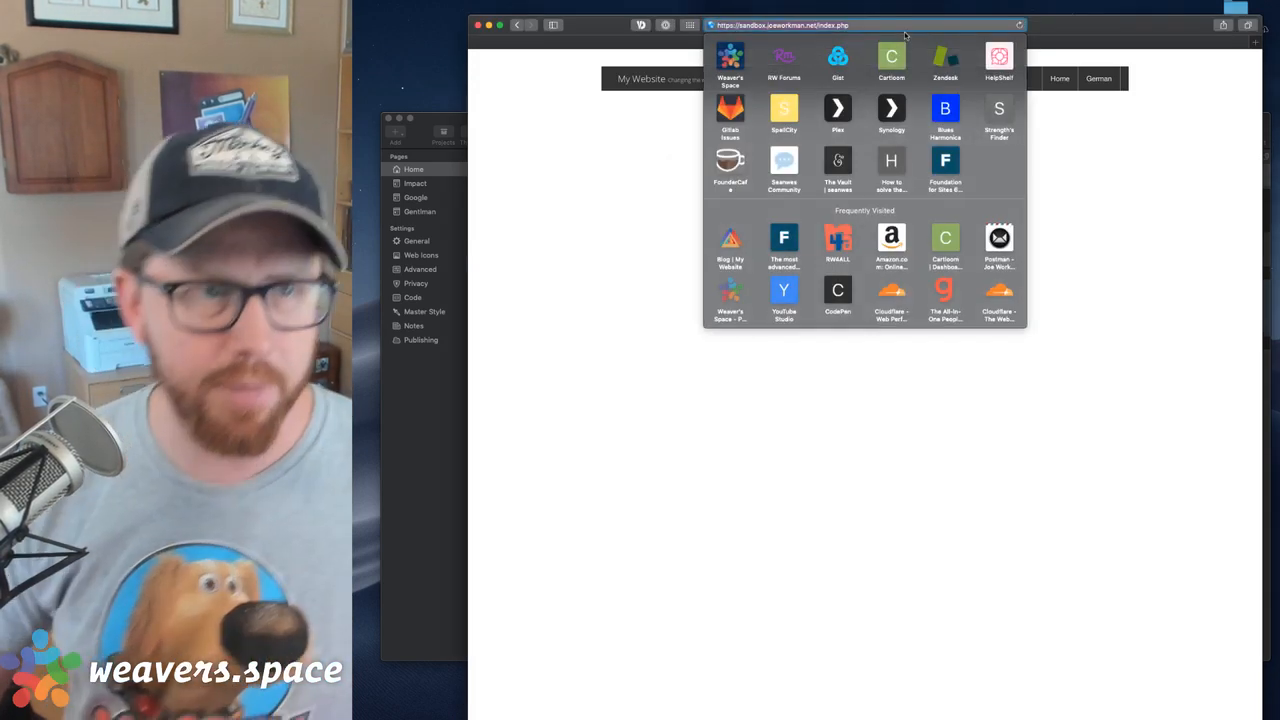
pyautogui.press('Return')
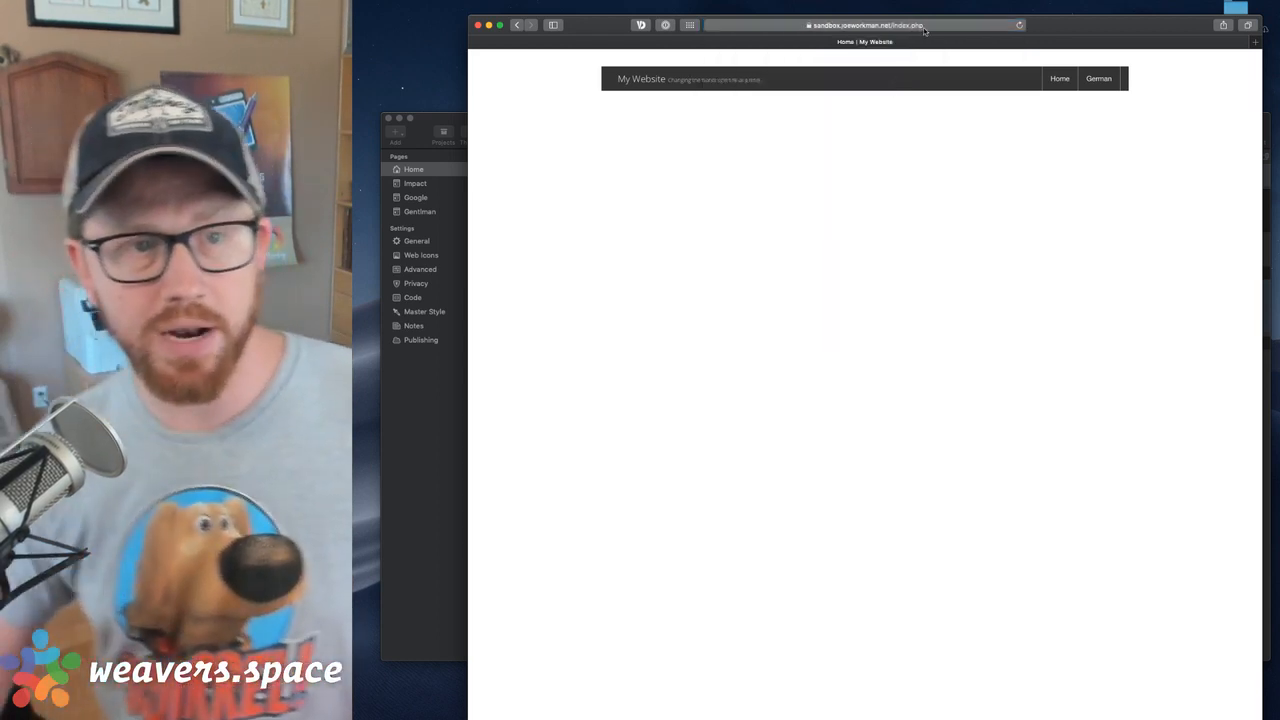
pyautogui.click(918, 30)
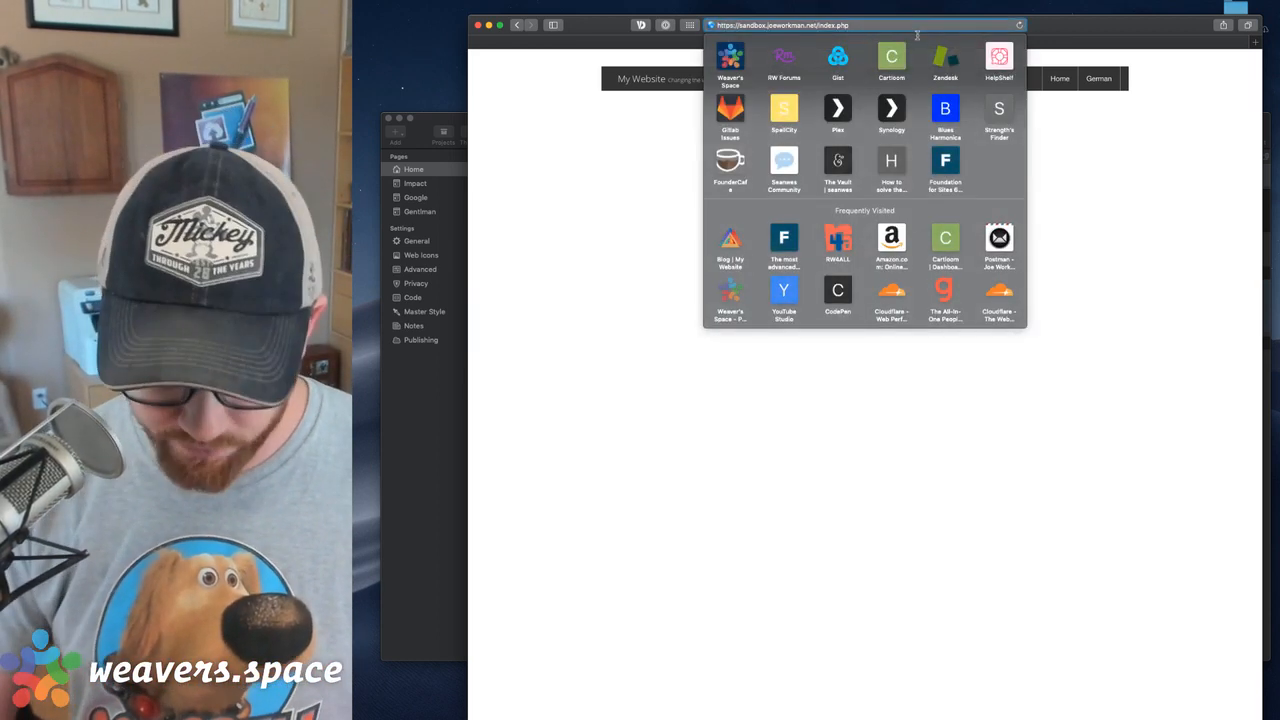
pyautogui.press('Right')
pyautogui.write('?lang=es')
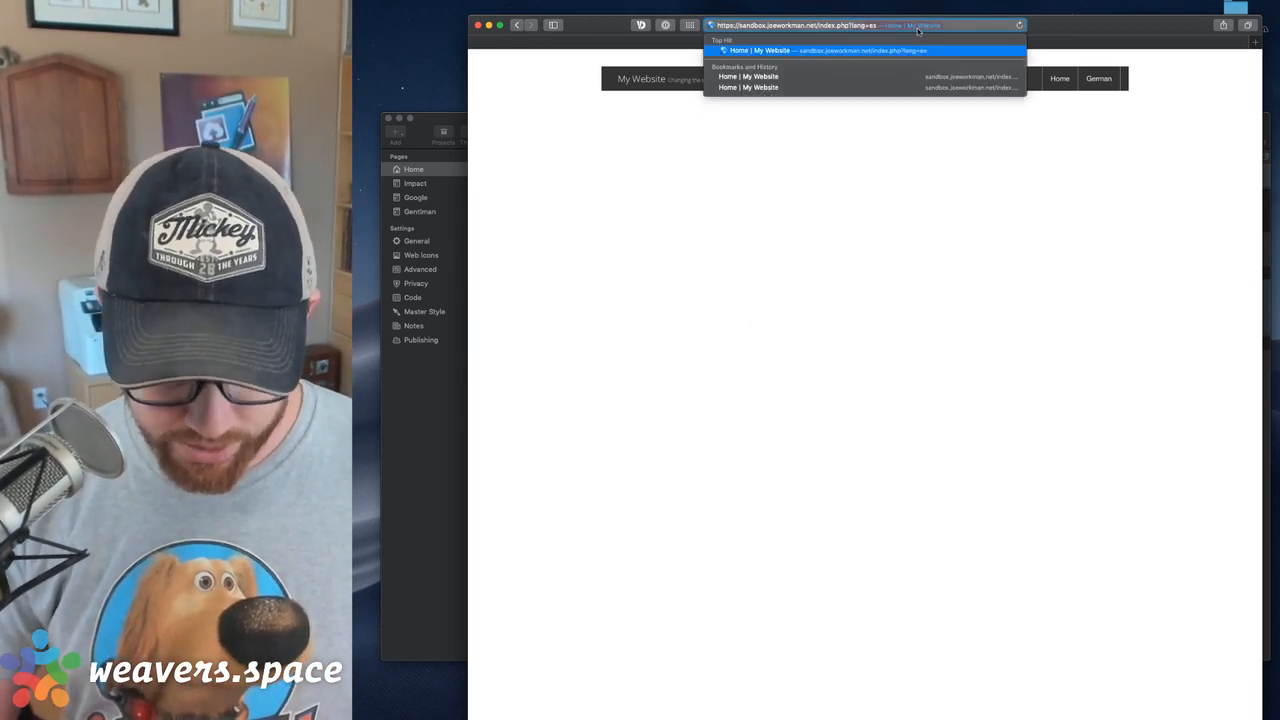
pyautogui.press('Return')
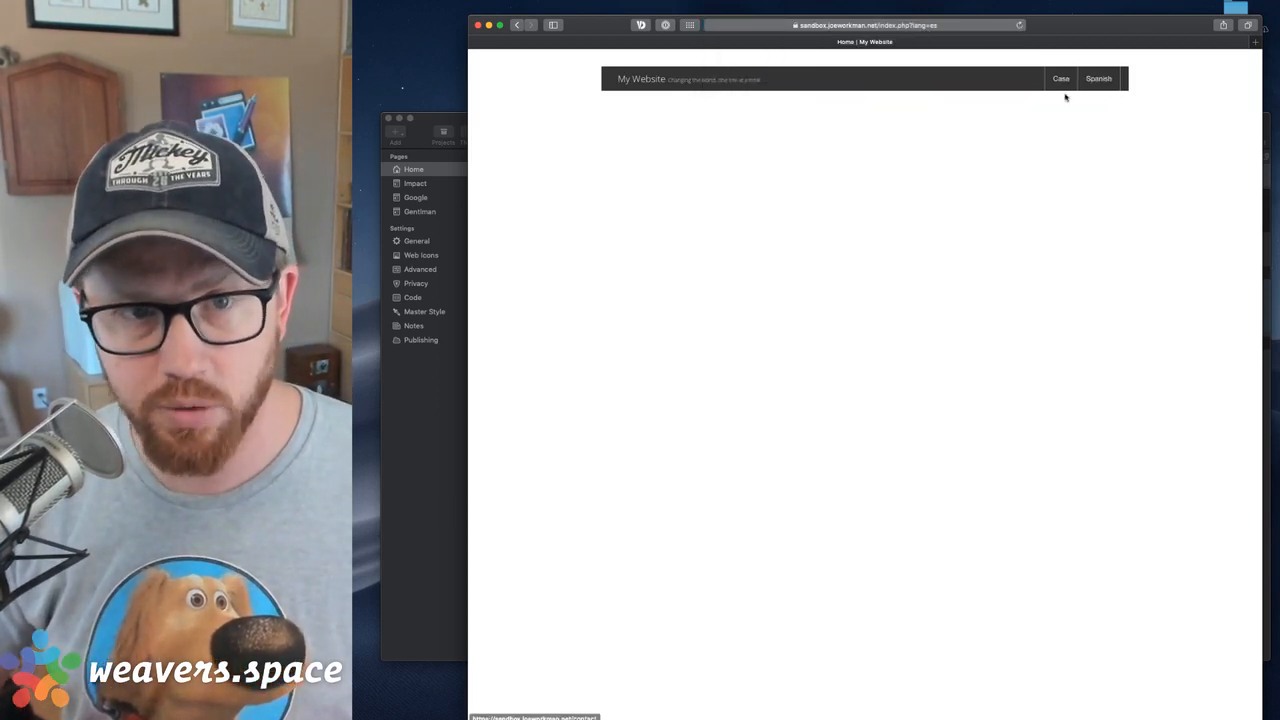
pyautogui.click(910, 25)
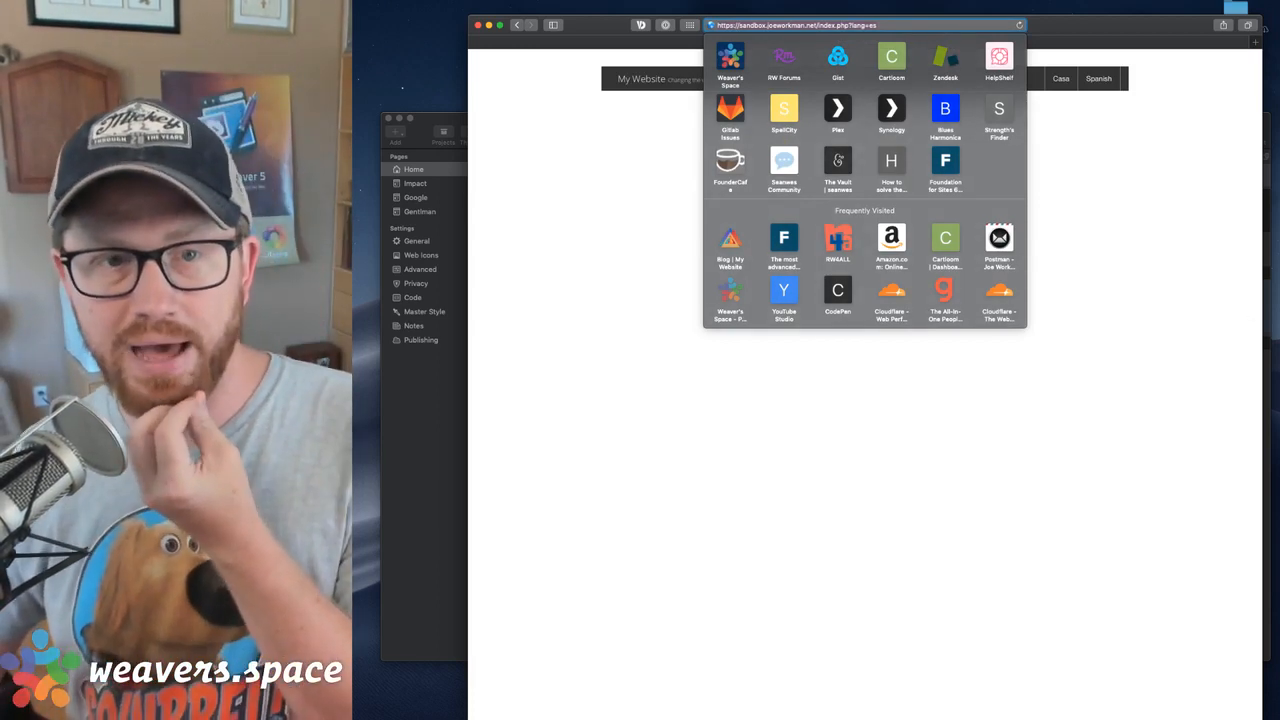
pyautogui.click(1194, 354)
# Switch to RapidWeaver and examine the Agent Lang stack with its German, Spanish and default Top Bars
pyautogui.hotkey('ctrl', 'Up')
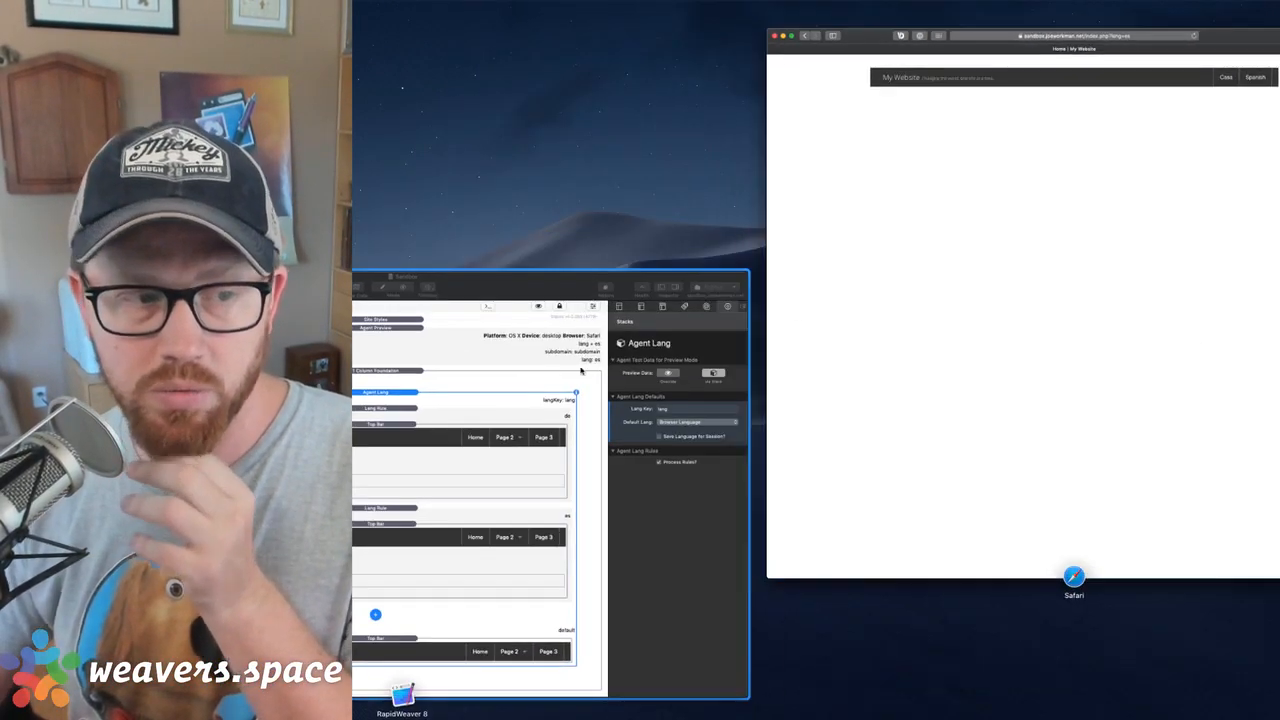
pyautogui.click(580, 371)
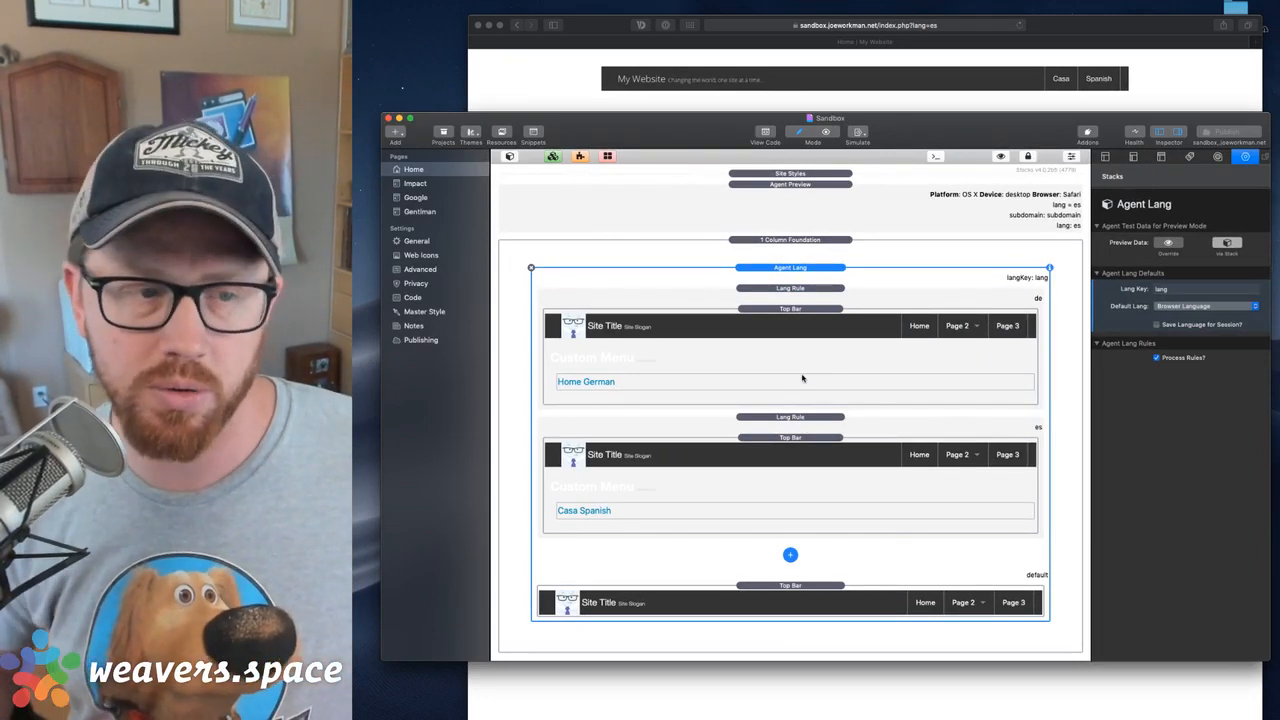
pyautogui.doubleClick(800, 379)
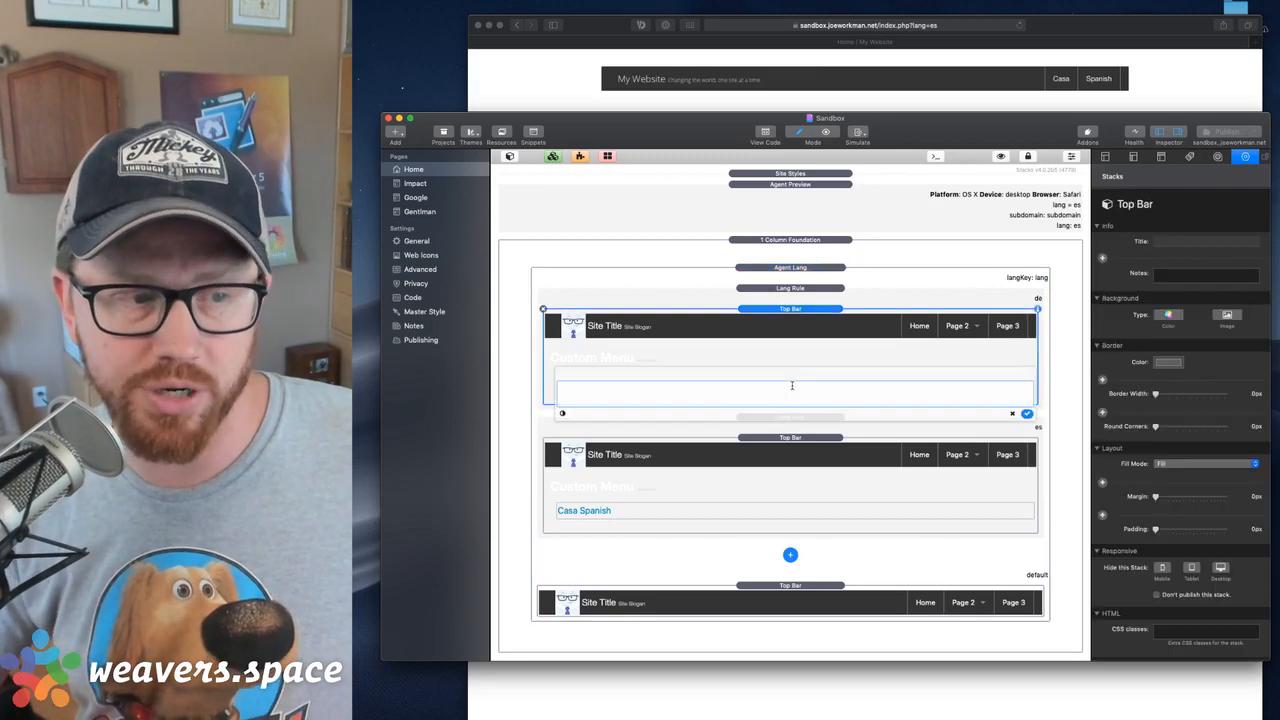
pyautogui.click(828, 314)
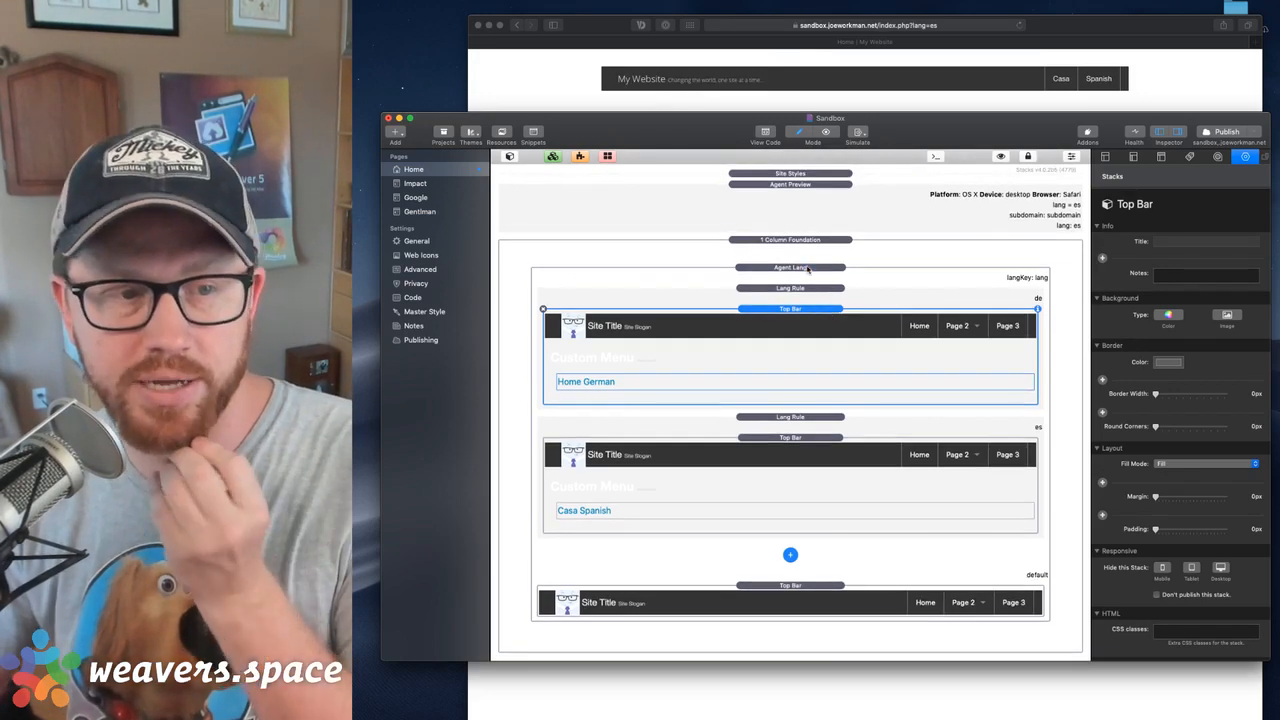
pyautogui.click(808, 268)
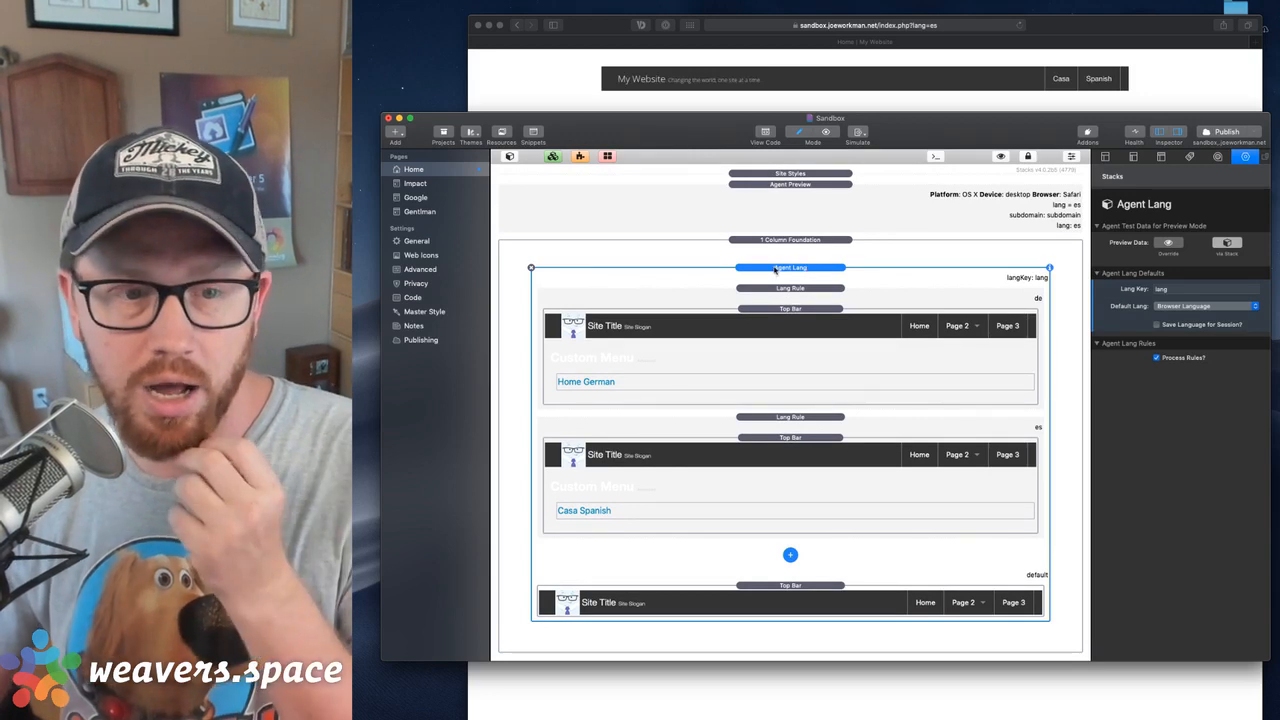
pyautogui.click(790, 319)
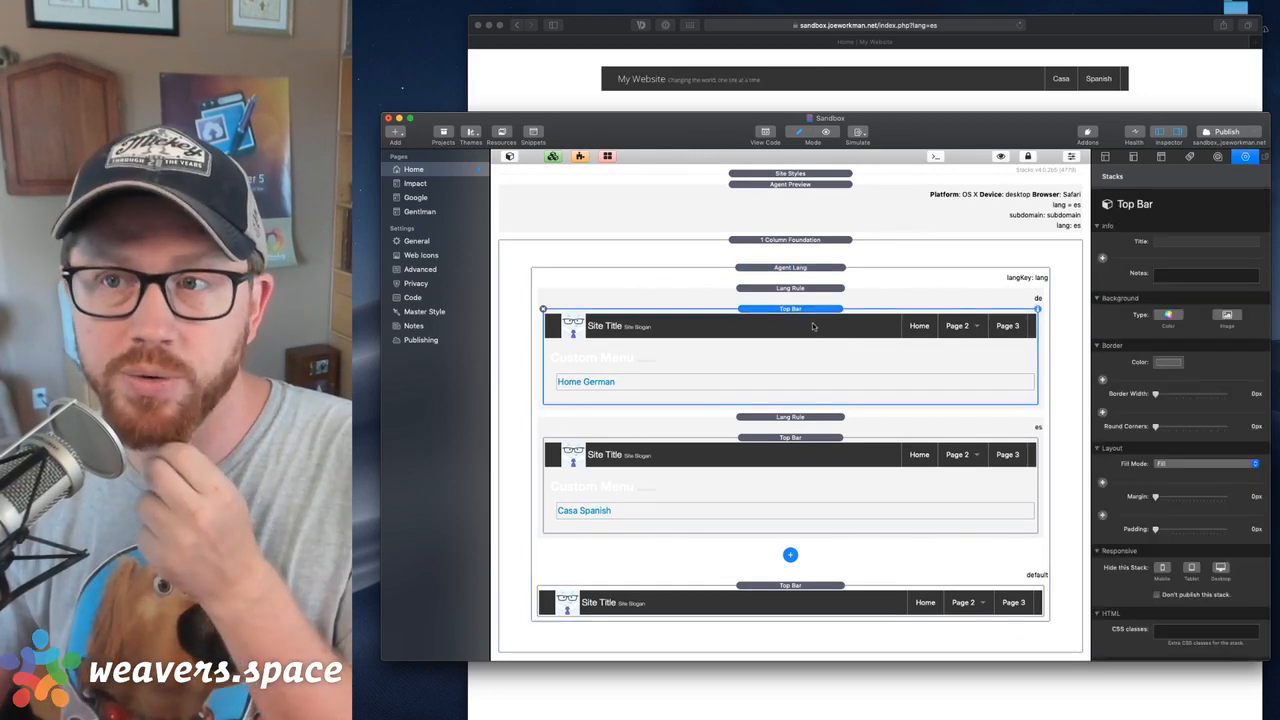
pyautogui.click(811, 442)
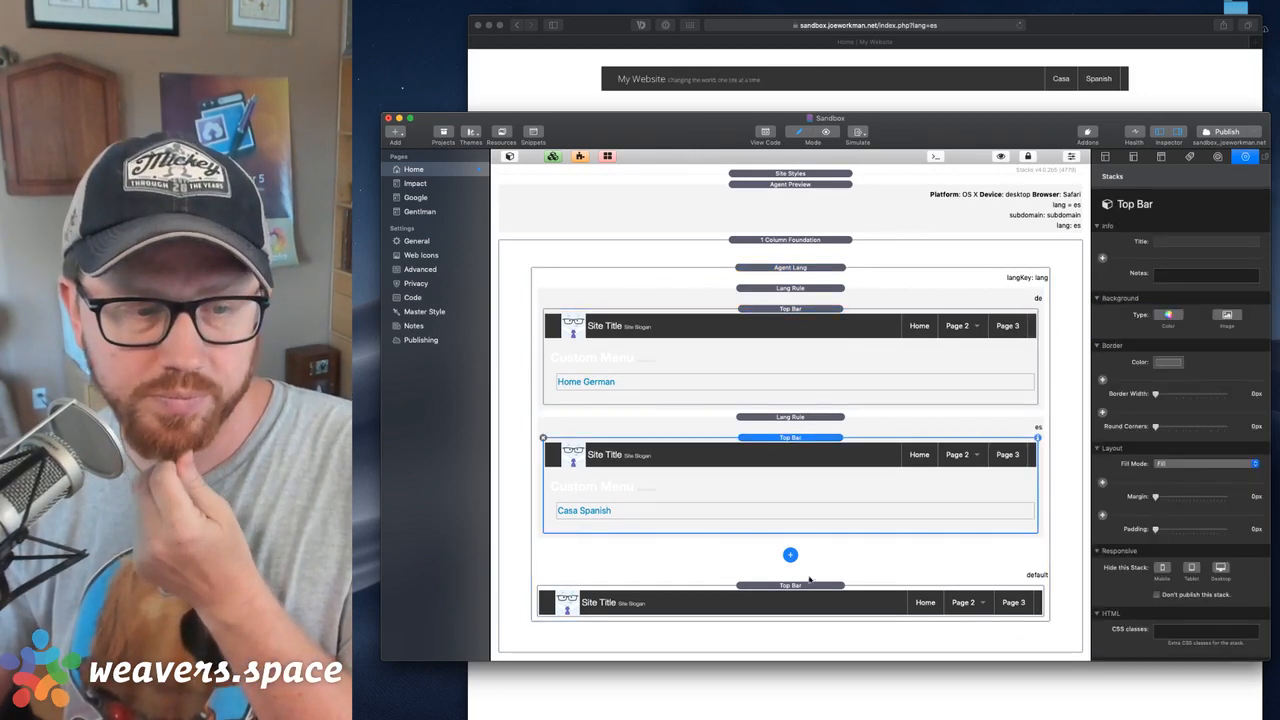
pyautogui.click(811, 588)
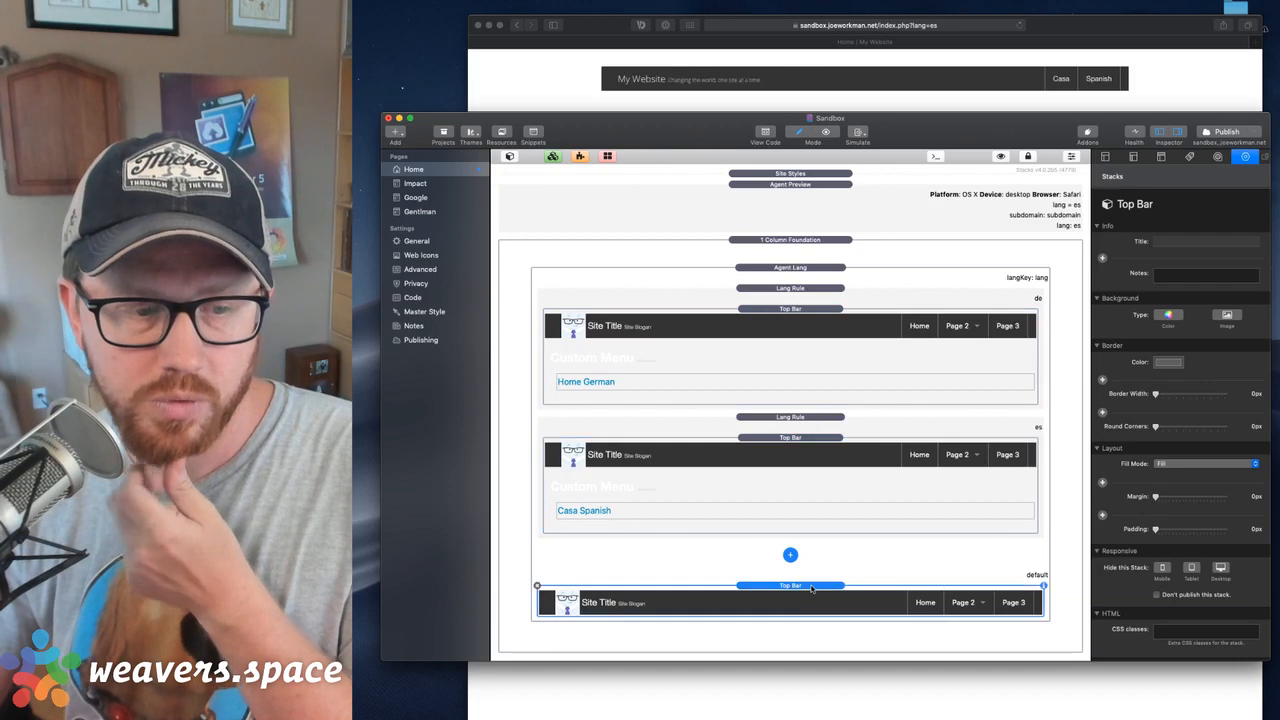
pyautogui.click(830, 314)
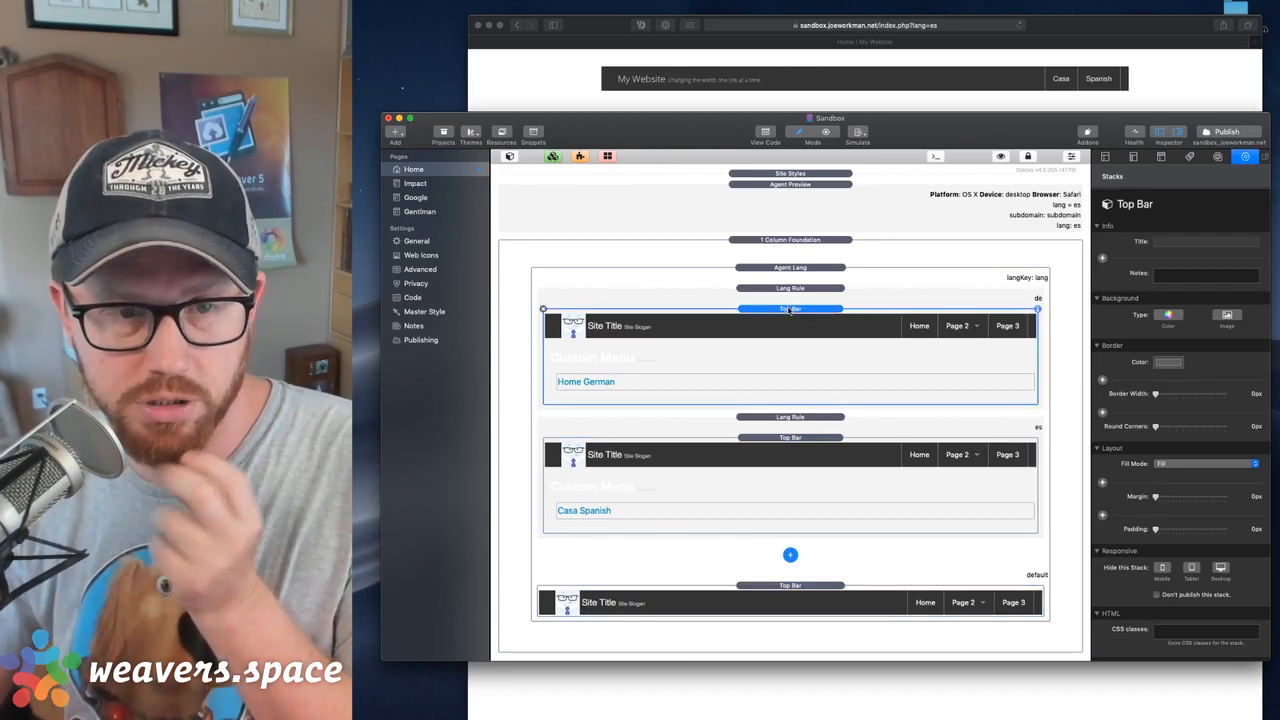
pyautogui.click(760, 432)
pyautogui.click(750, 323)
pyautogui.click(749, 461)
# Move the German Top Bar out of its Lang Rule to above the 1 Column Foundation and convert it to a partial
pyautogui.click(786, 323)
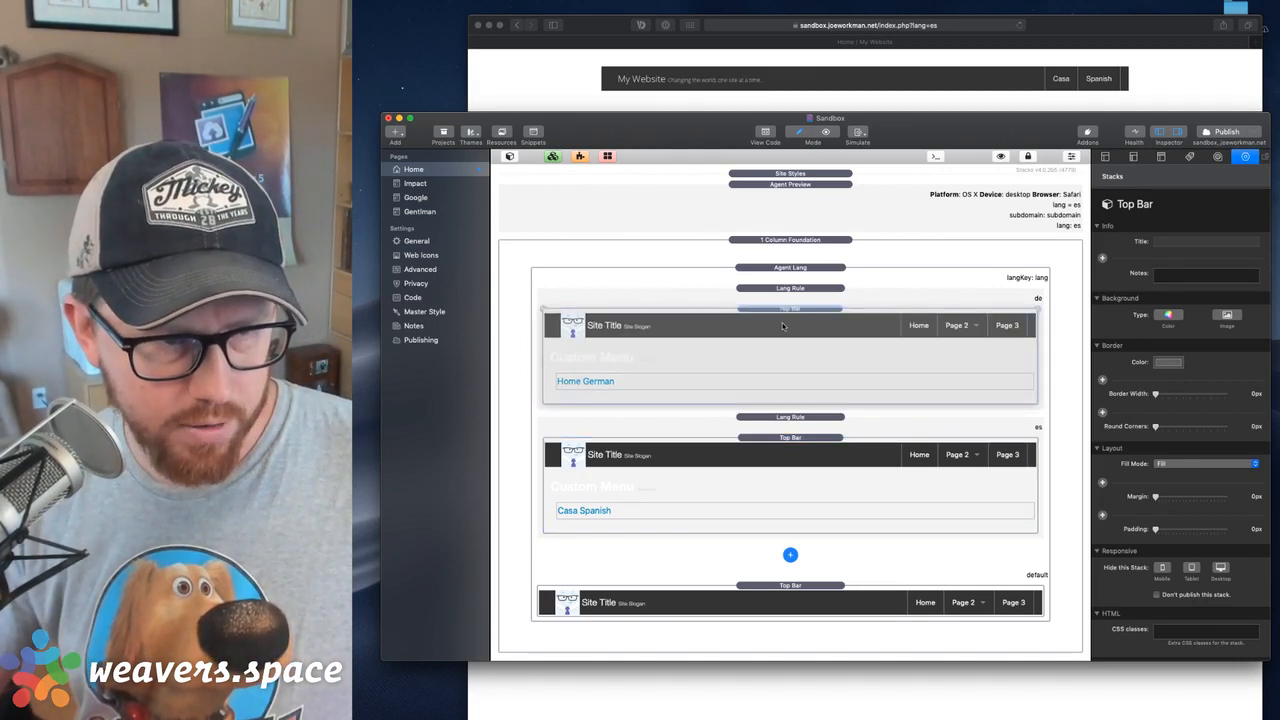
pyautogui.moveTo(783, 314); pyautogui.dragTo(789, 238)
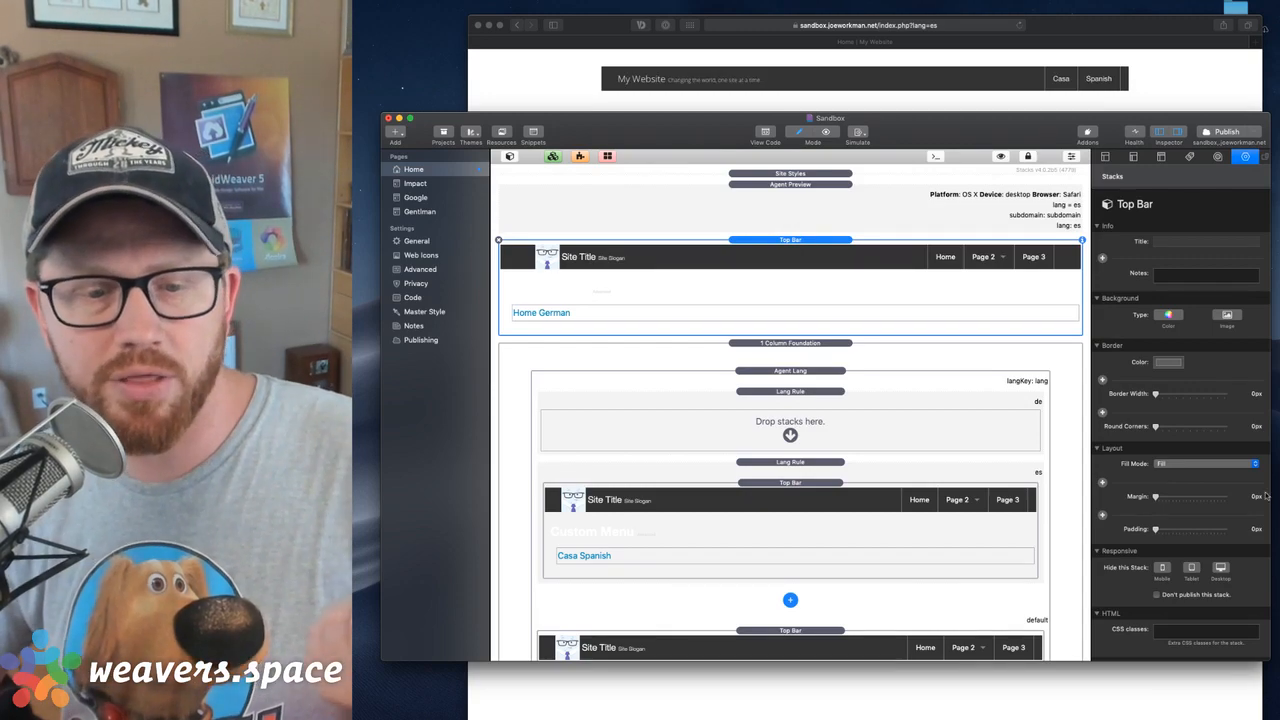
pyautogui.scroll(-10, 1265, 495)
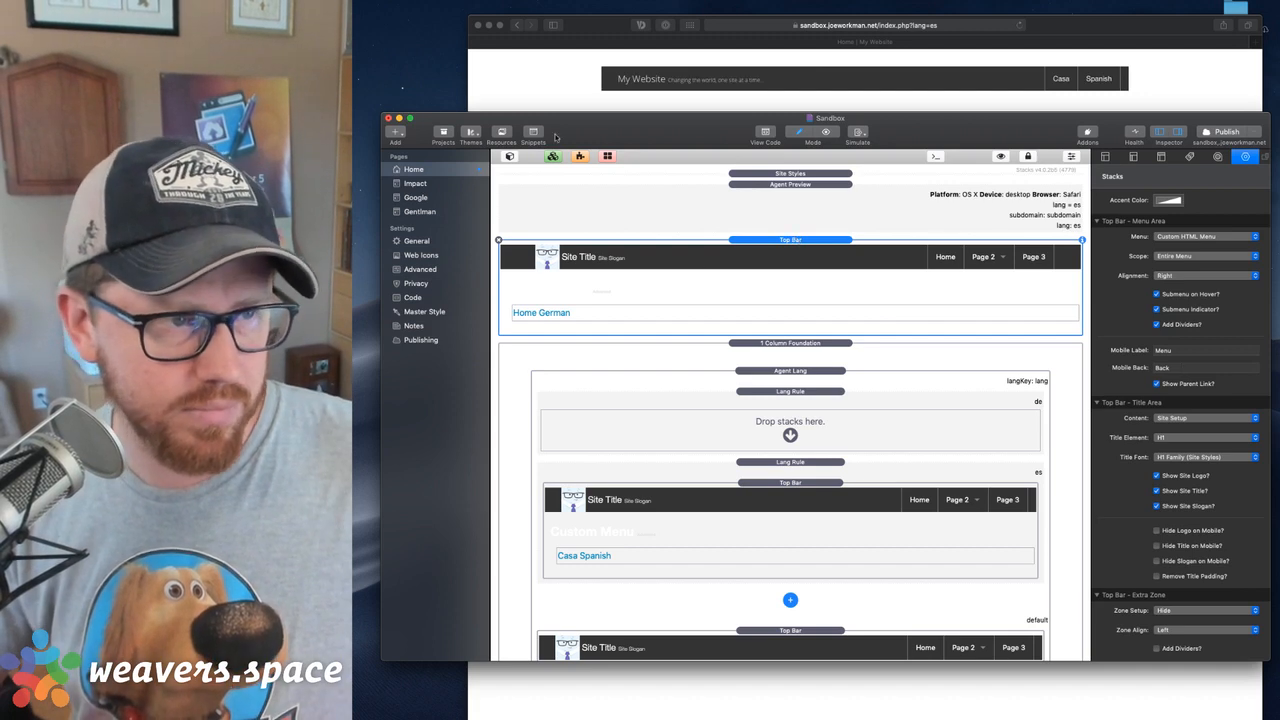
pyautogui.click(552, 157)
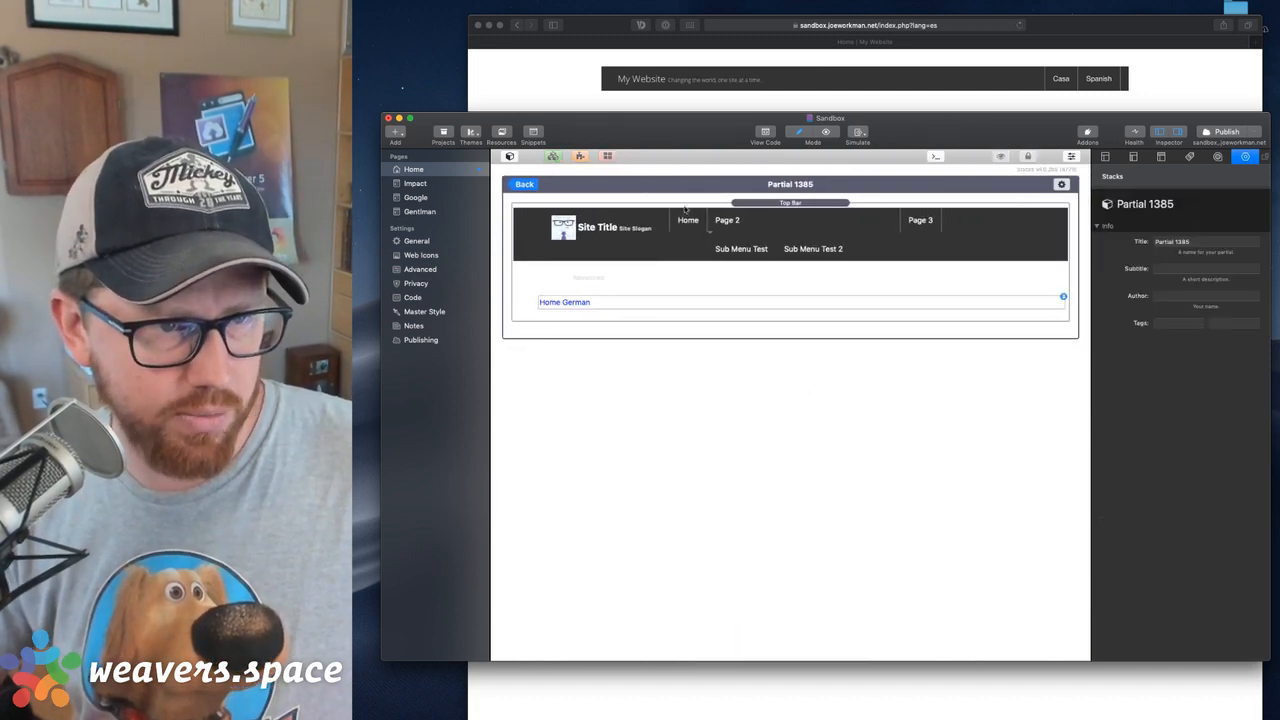
# Title the new partial Top Bar Multi-Lang and return to the page
pyautogui.click(1203, 244)
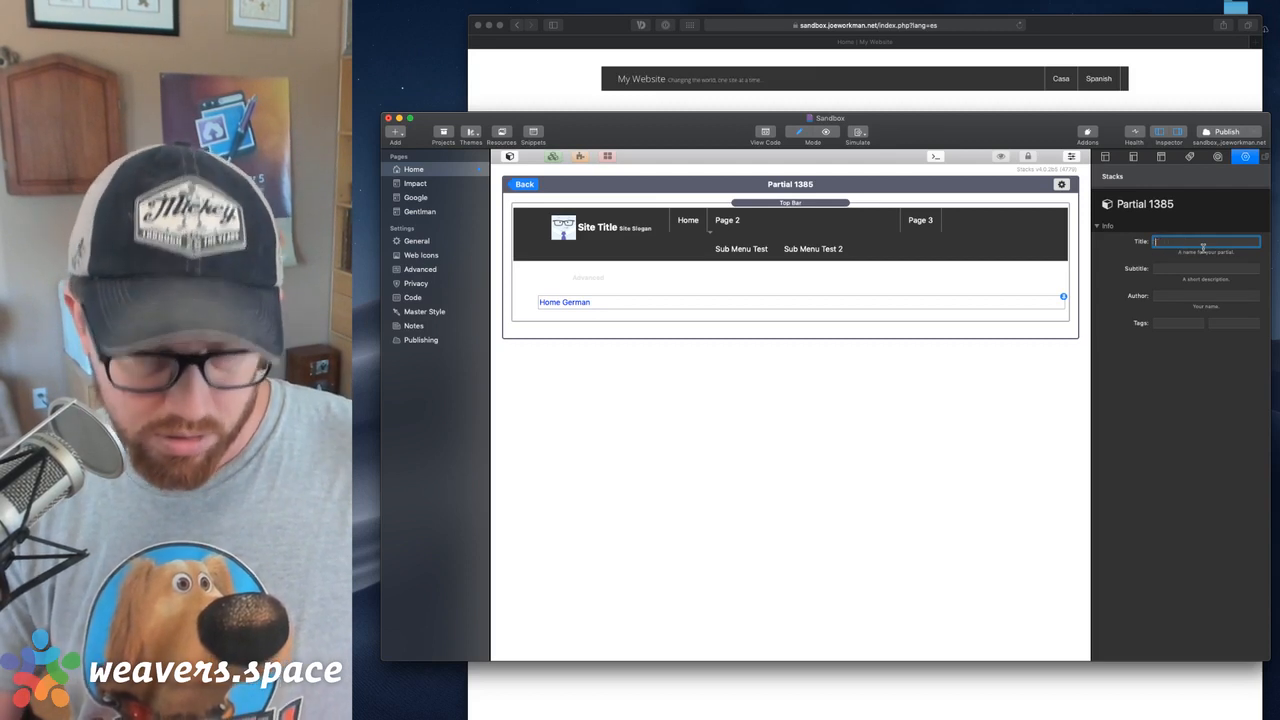
pyautogui.write('My')
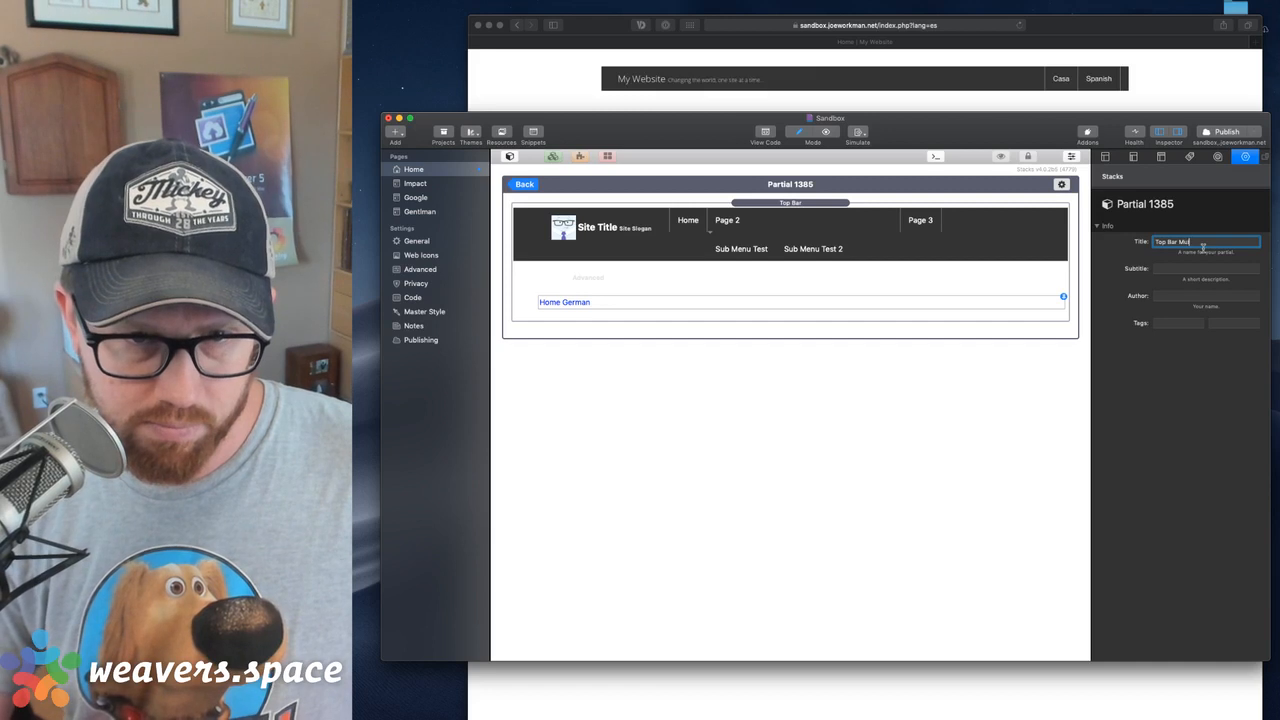
pyautogui.write('lti-La')
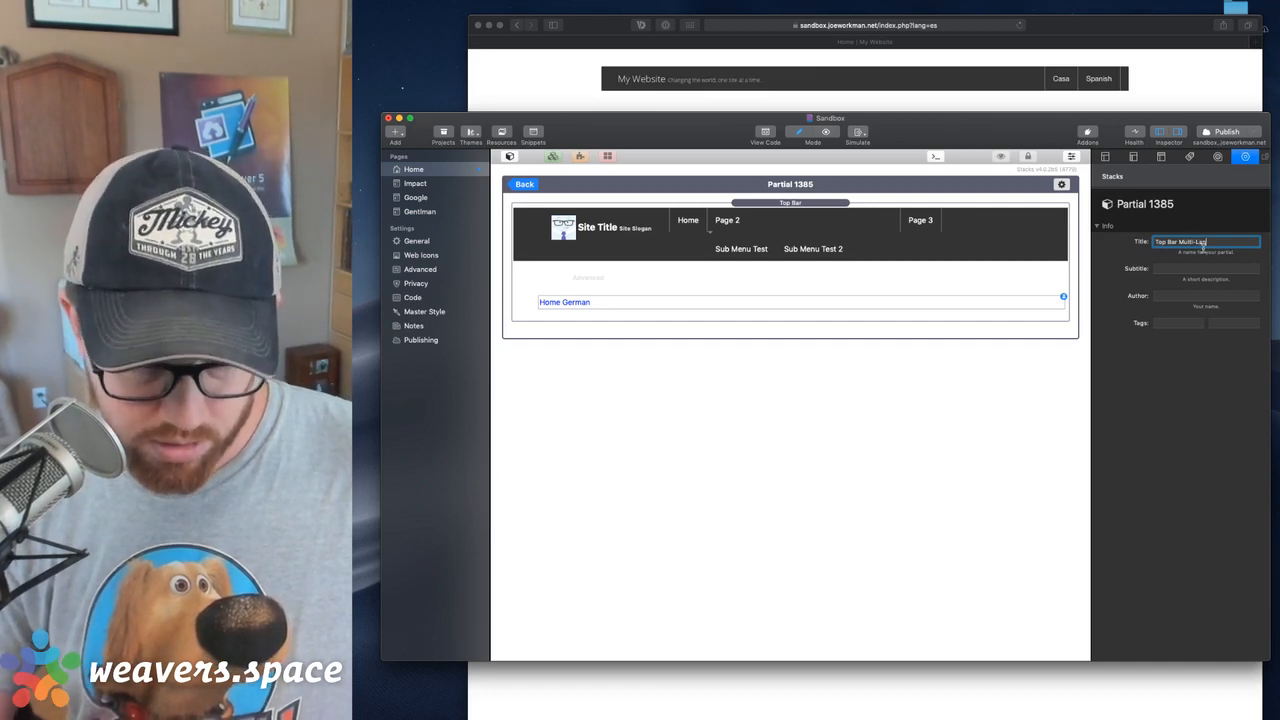
pyautogui.write('ng')
pyautogui.press('Tab')
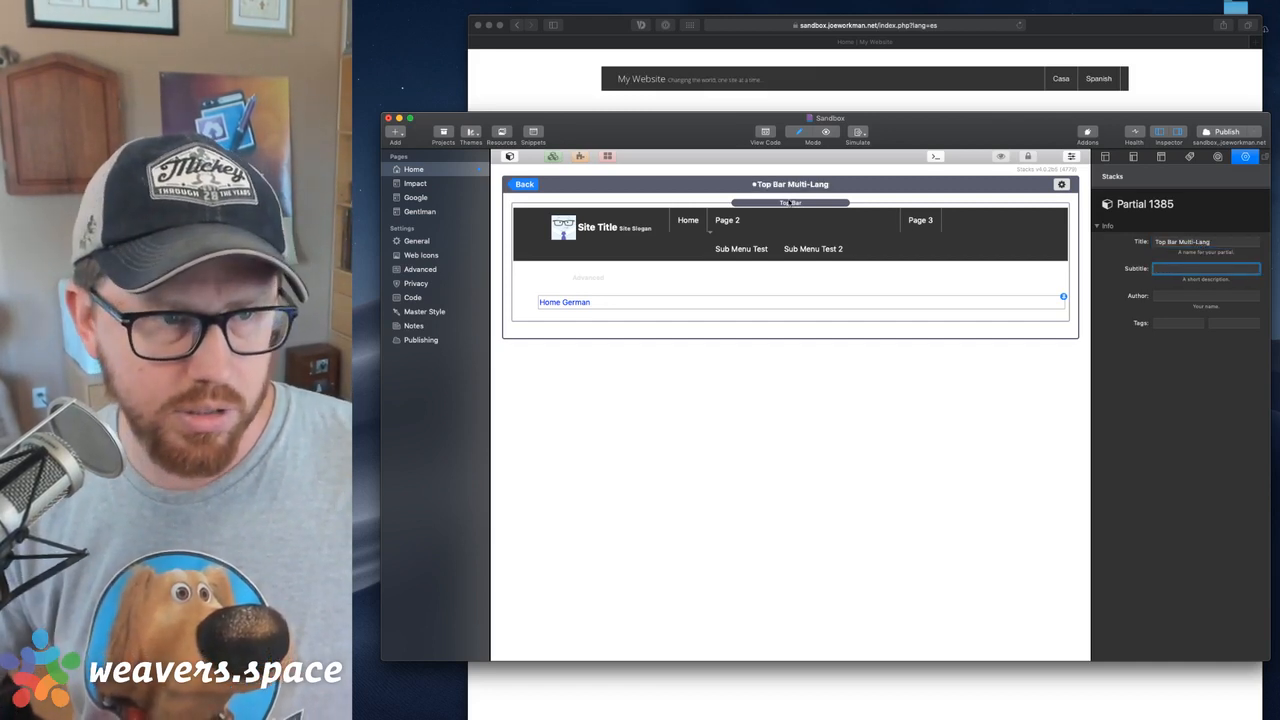
pyautogui.click(525, 185)
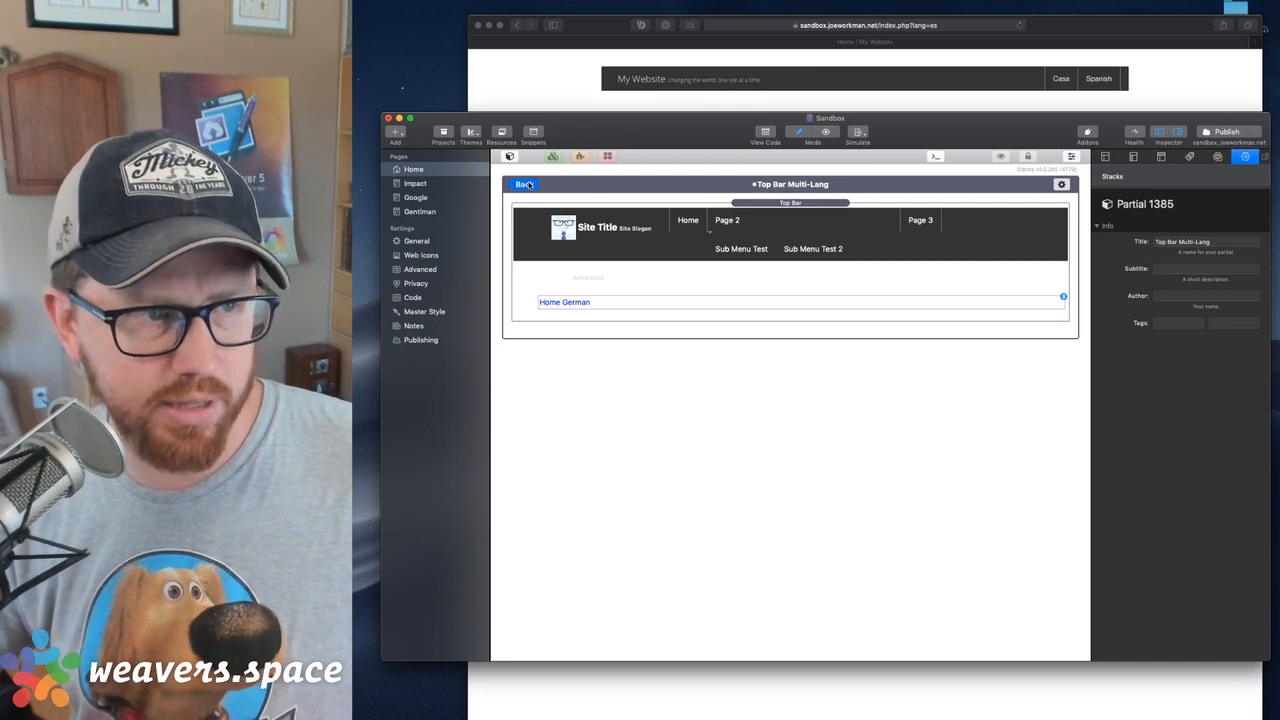
# Reopen the Top Bar Multi-Lang partial and make its custom menu HTML area editable outside the partial
pyautogui.doubleClick(789, 284)
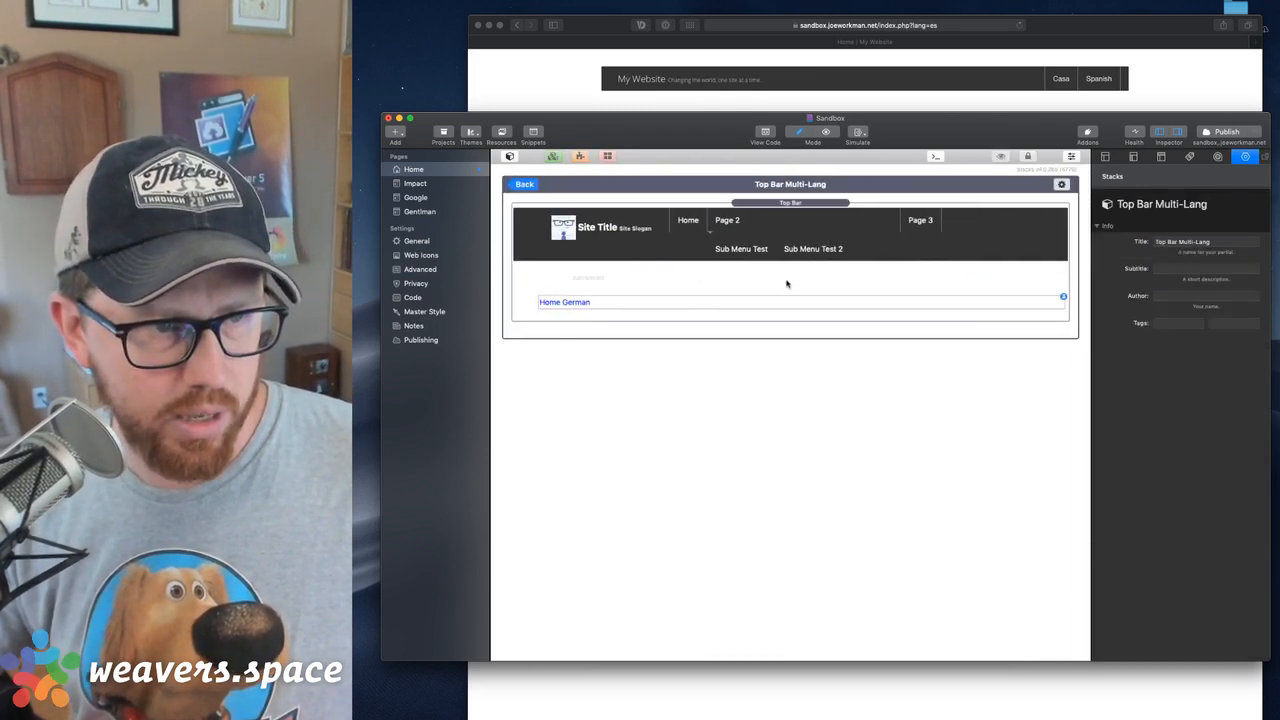
pyautogui.click(697, 298)
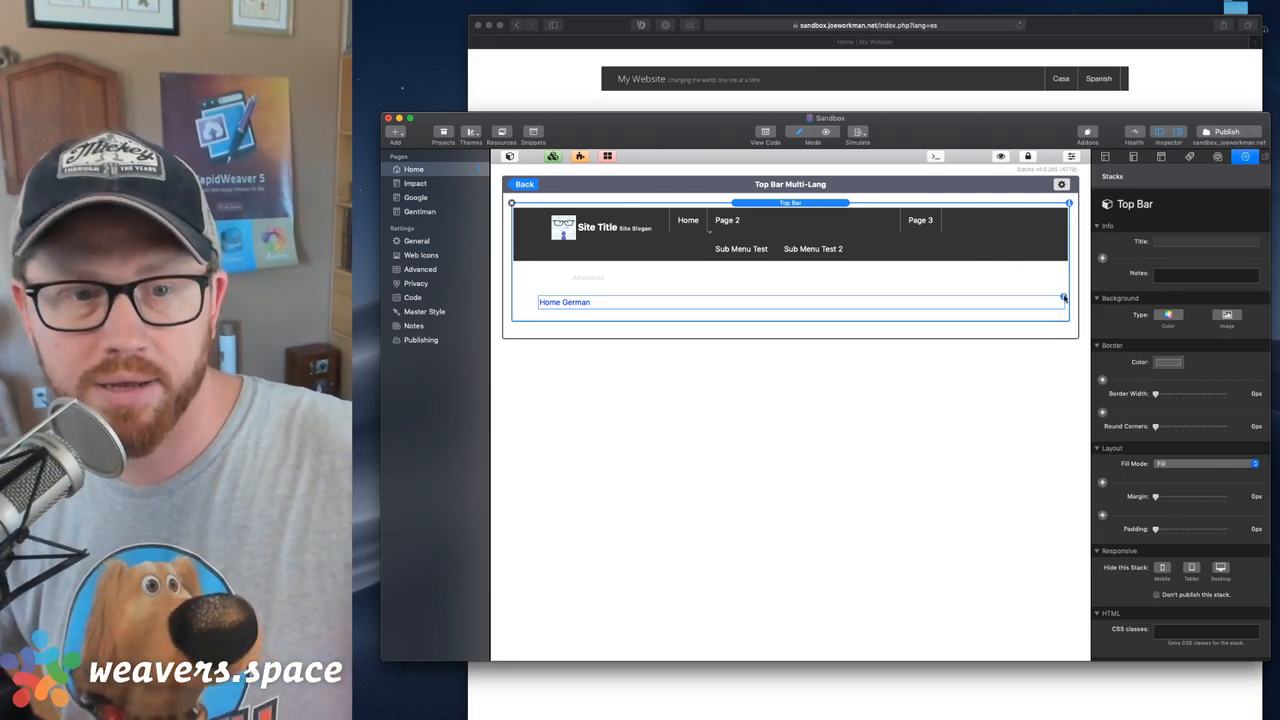
pyautogui.click(1063, 298)
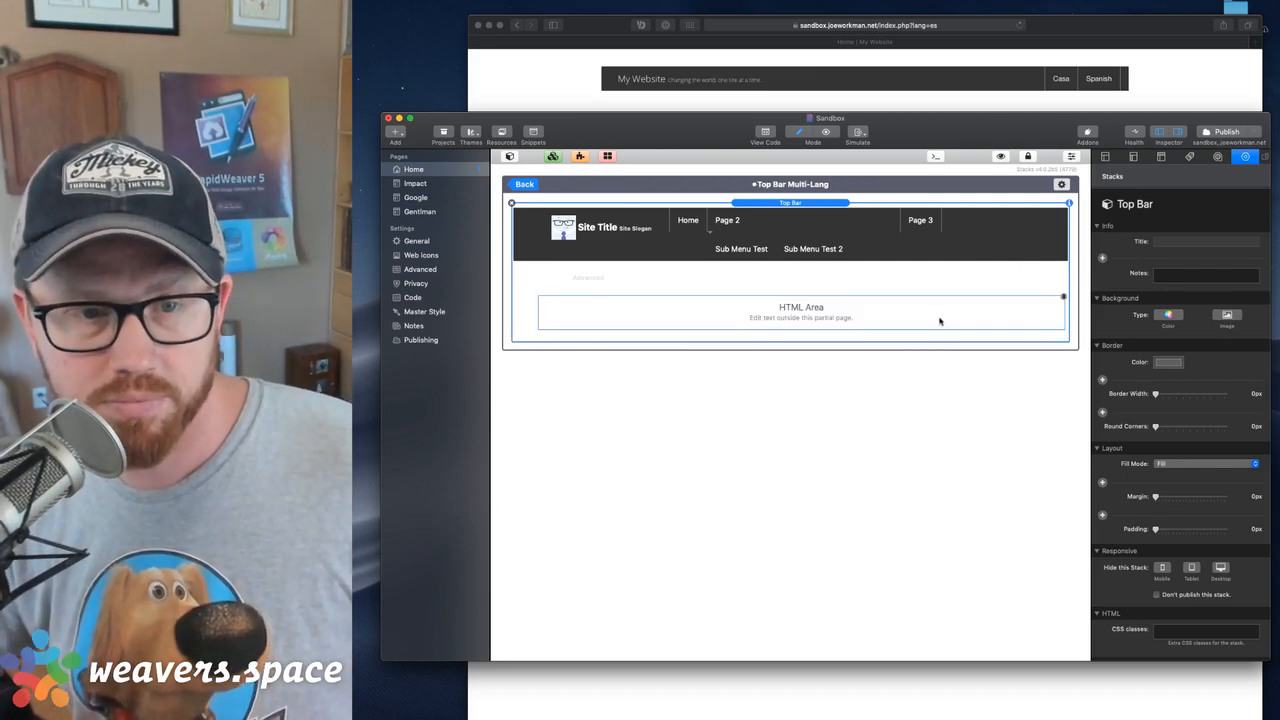
# Return to the page and delete the old Top Bars from the Spanish Lang Rule and the default area
pyautogui.click(524, 186)
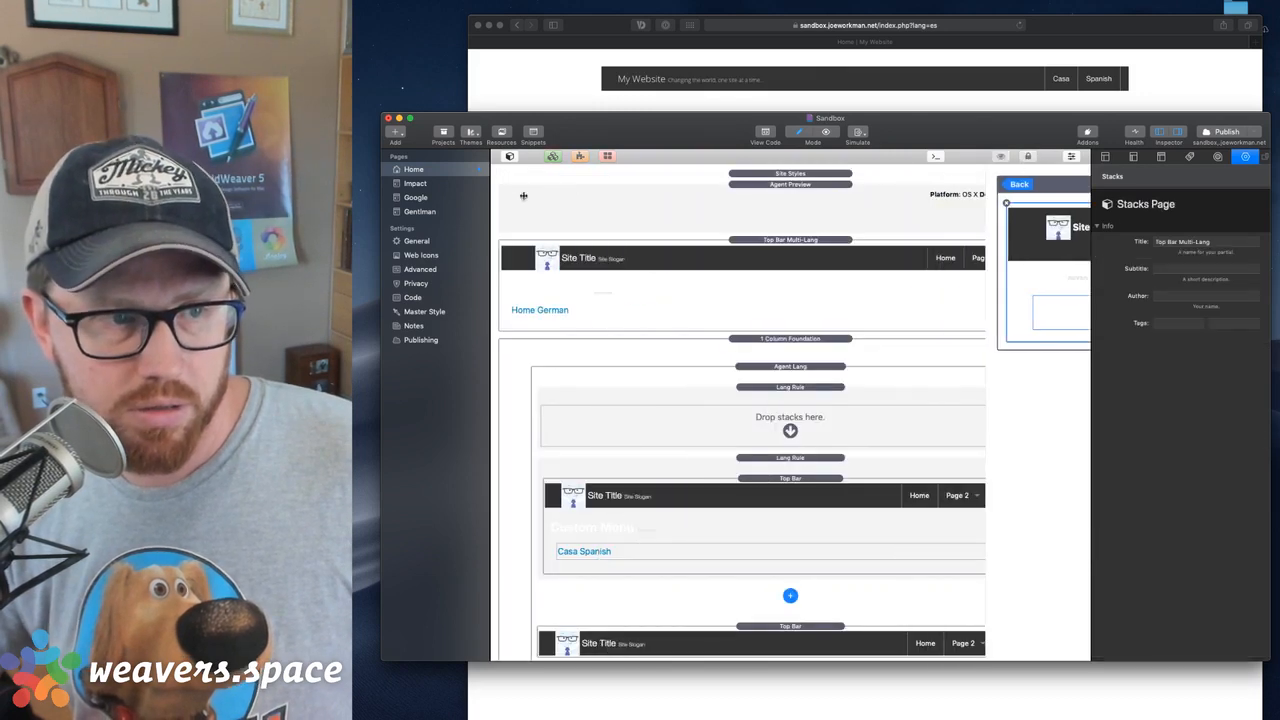
pyautogui.click(805, 490)
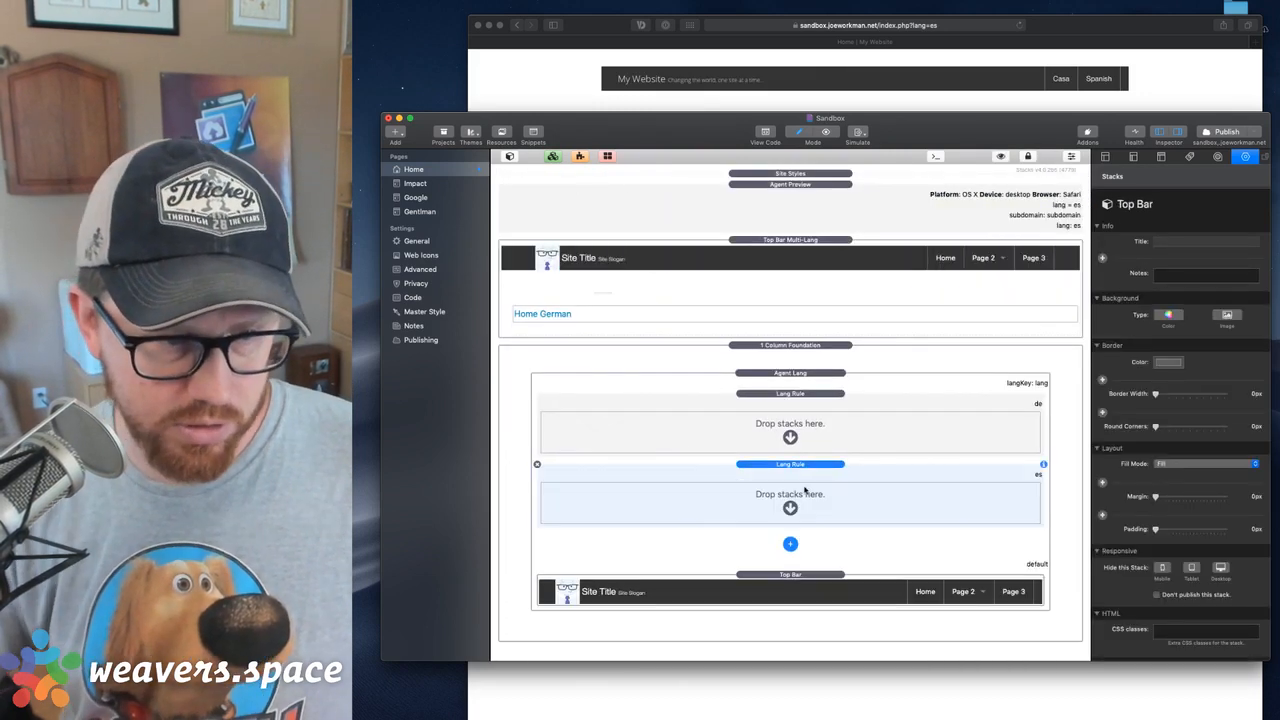
pyautogui.click(810, 580)
pyautogui.press('Delete')
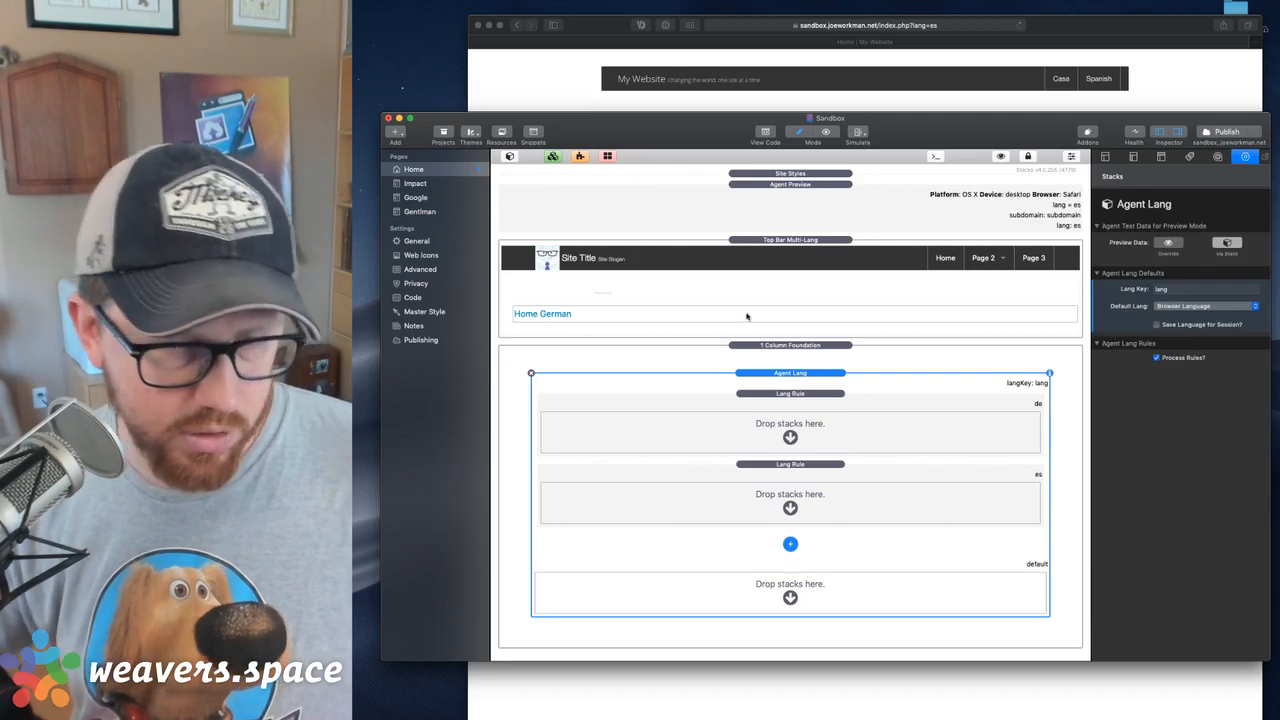
# Place copies of the Top Bar Multi-Lang partial in the de, es and default areas, removing the original above the 1 Column Foundation
pyautogui.moveTo(766, 251); pyautogui.dragTo(810, 575)
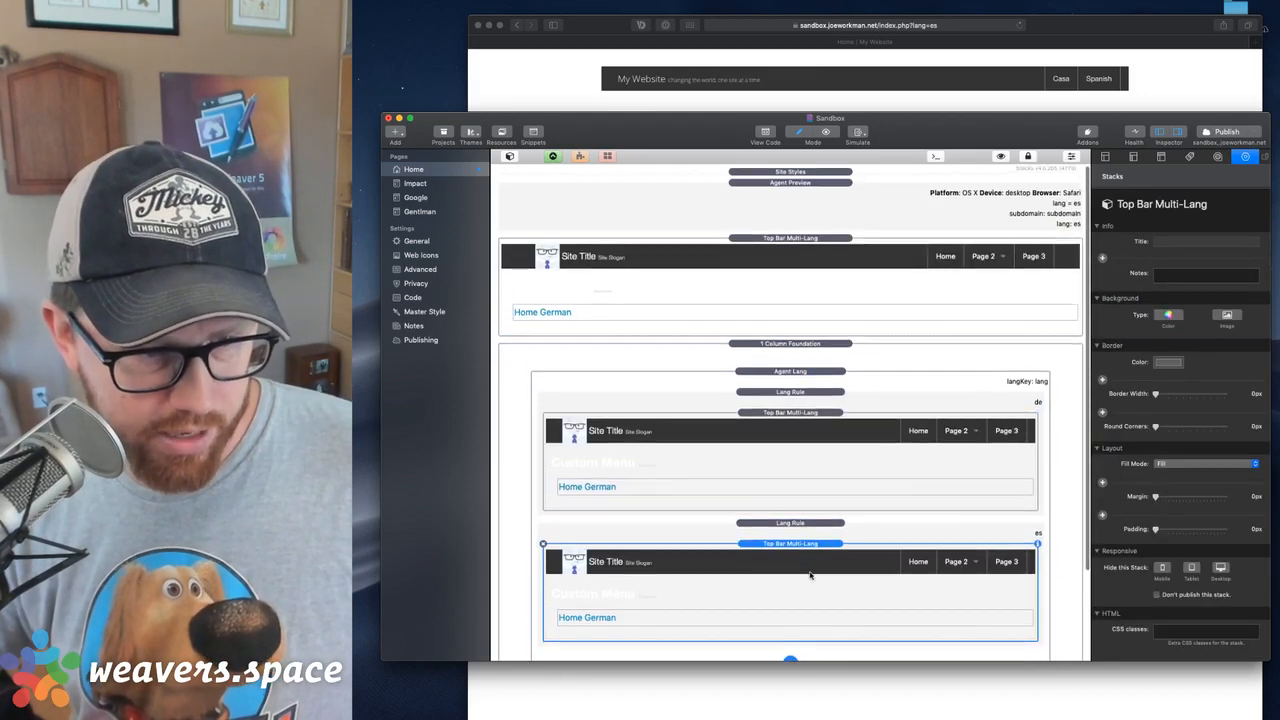
pyautogui.scroll(-2, 805, 560)
pyautogui.scroll(-2, 795, 514)
pyautogui.scroll(2, 786, 329)
pyautogui.click(777, 198)
pyautogui.press('Delete')
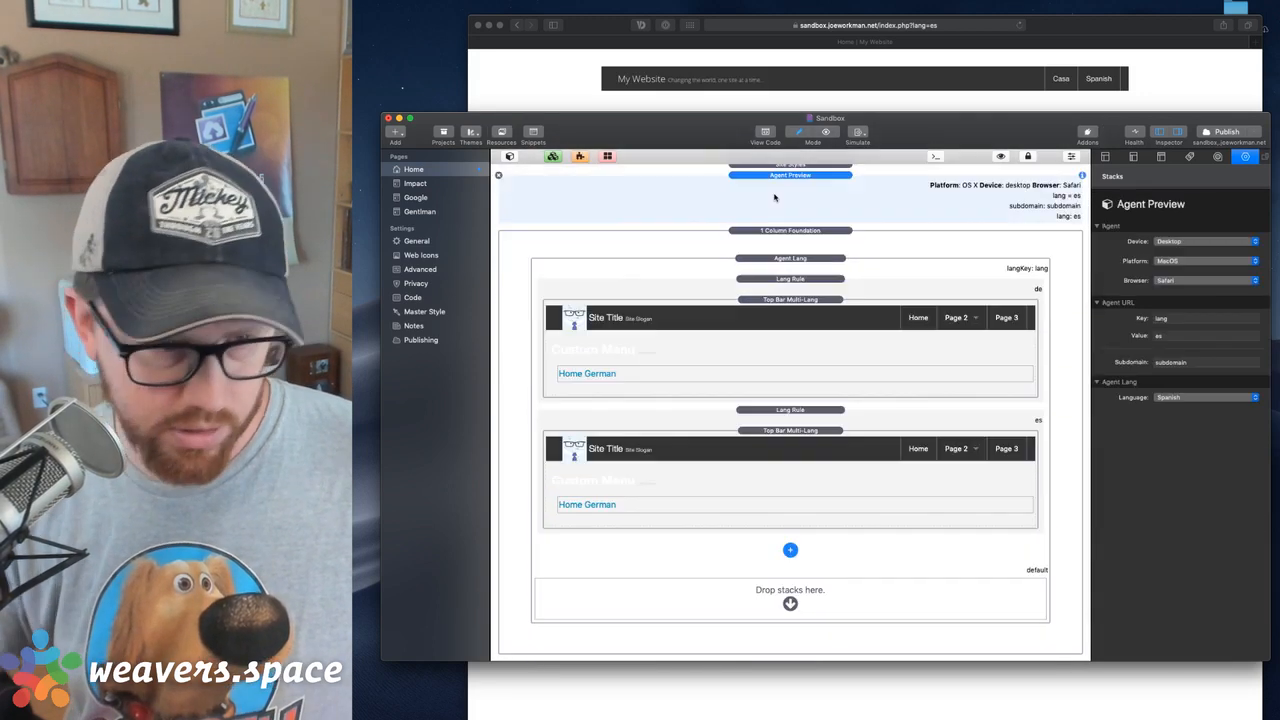
pyautogui.click(815, 467)
pyautogui.moveTo(815, 467); pyautogui.dragTo(800, 590)
pyautogui.scroll(-2, 800, 590)
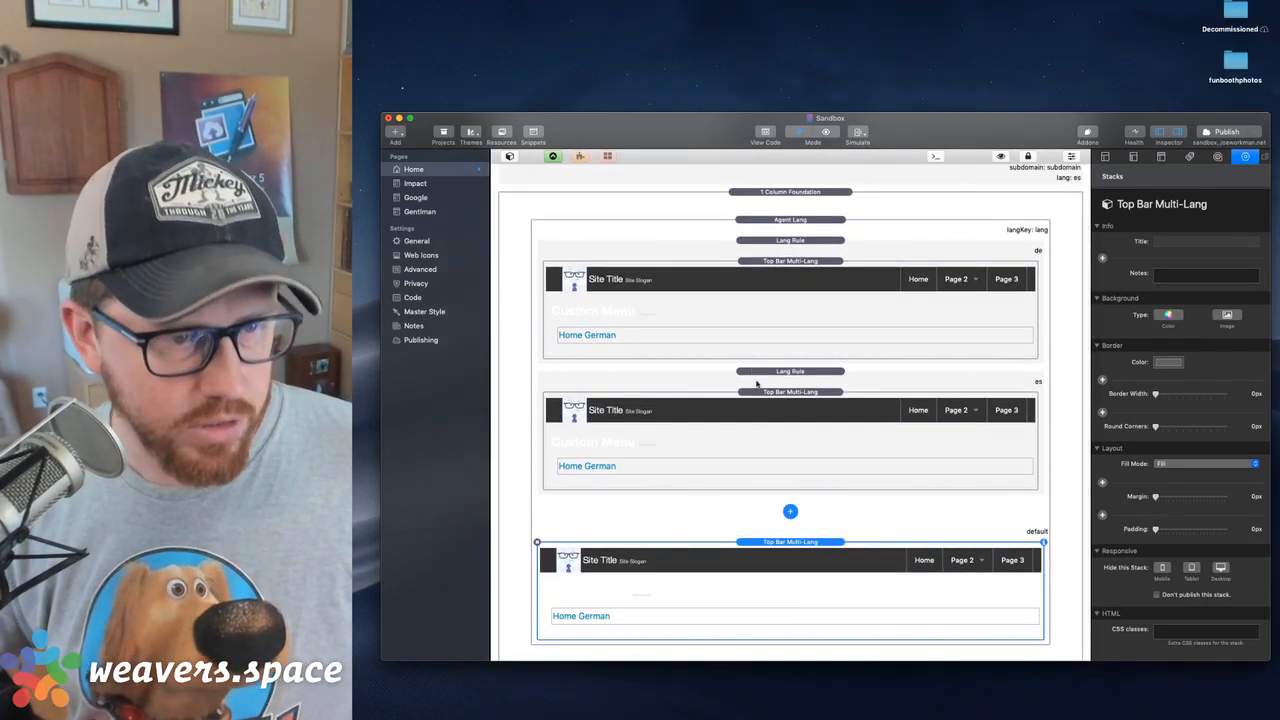
# Open the Top Bar Multi-Lang partial, set the Top Bar's base background colour to dark red and return to the page
pyautogui.click(795, 313)
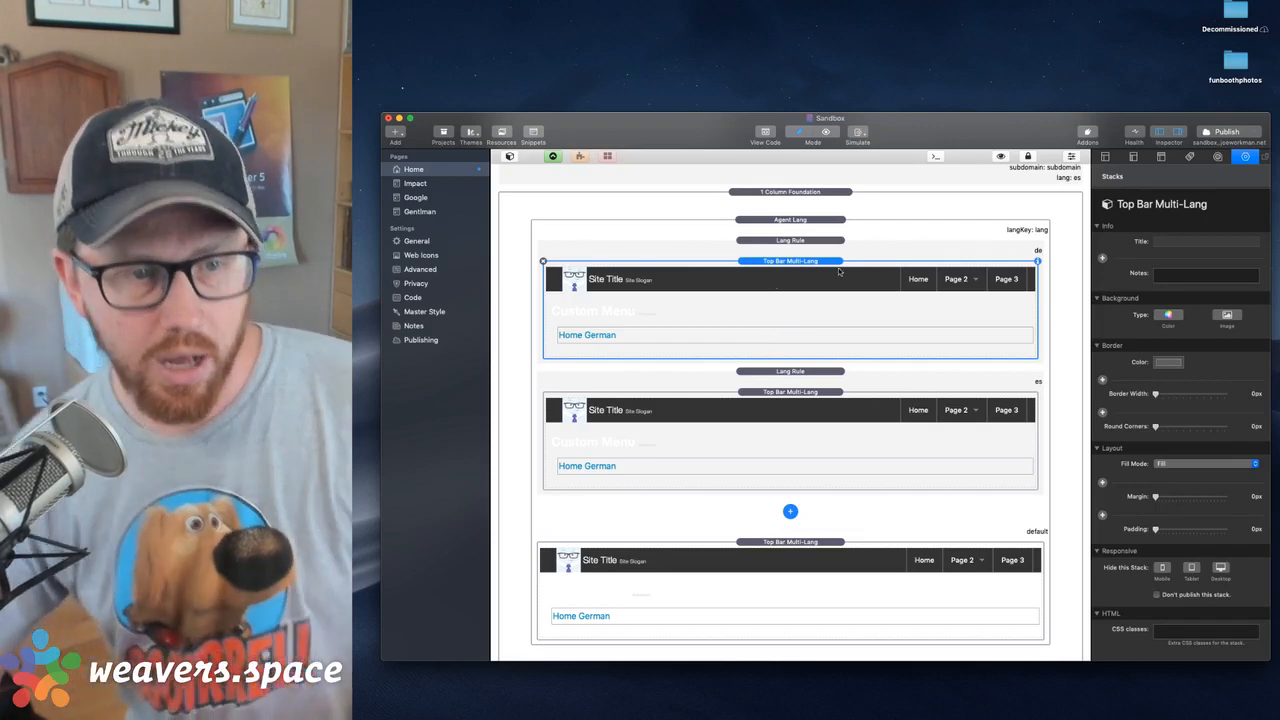
pyautogui.scroll(-1, 1226, 443)
pyautogui.scroll(1, 1226, 443)
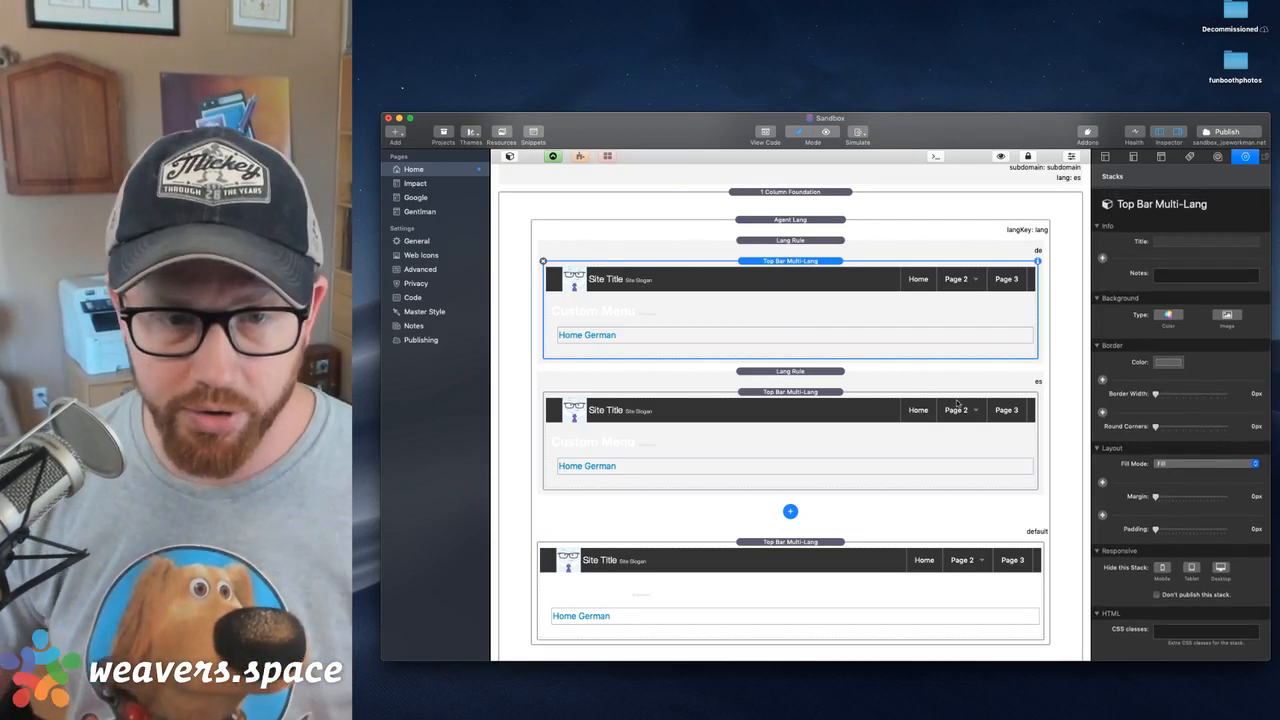
pyautogui.doubleClick(918, 279)
pyautogui.scroll(-5, 1222, 438)
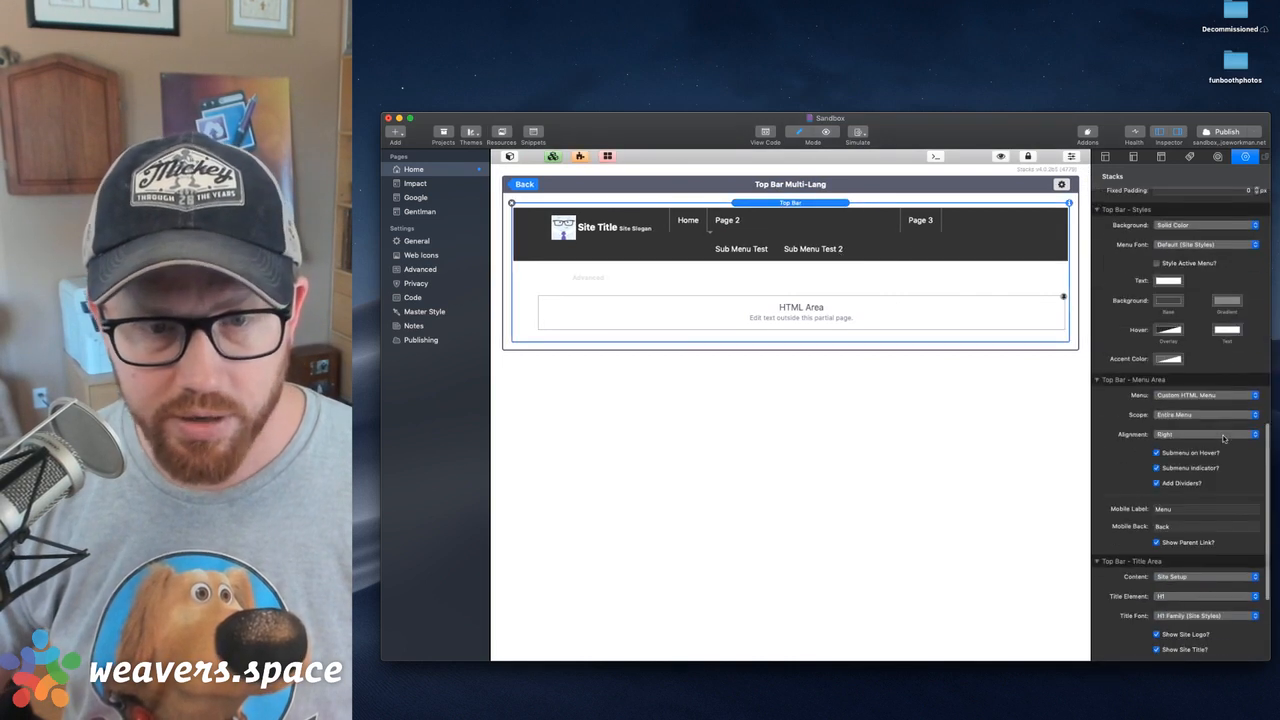
pyautogui.scroll(3, 1222, 438)
pyautogui.click(1167, 385)
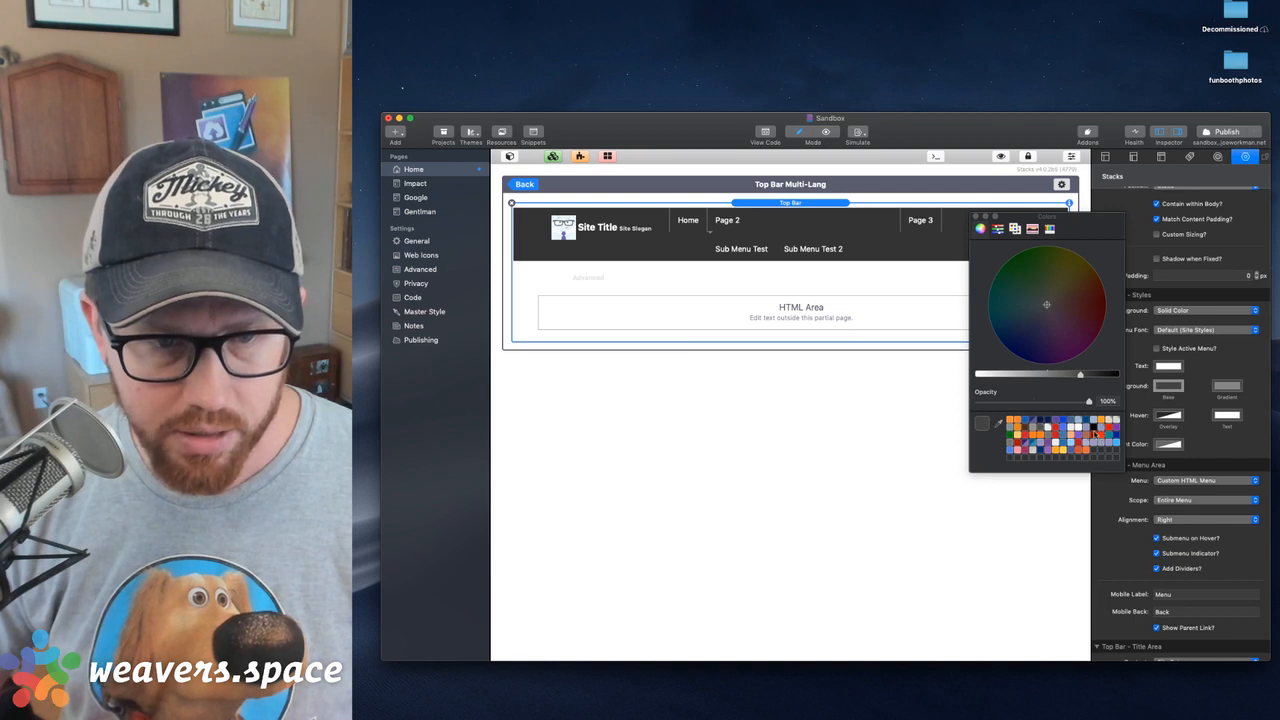
pyautogui.click(1095, 434)
pyautogui.click(975, 216)
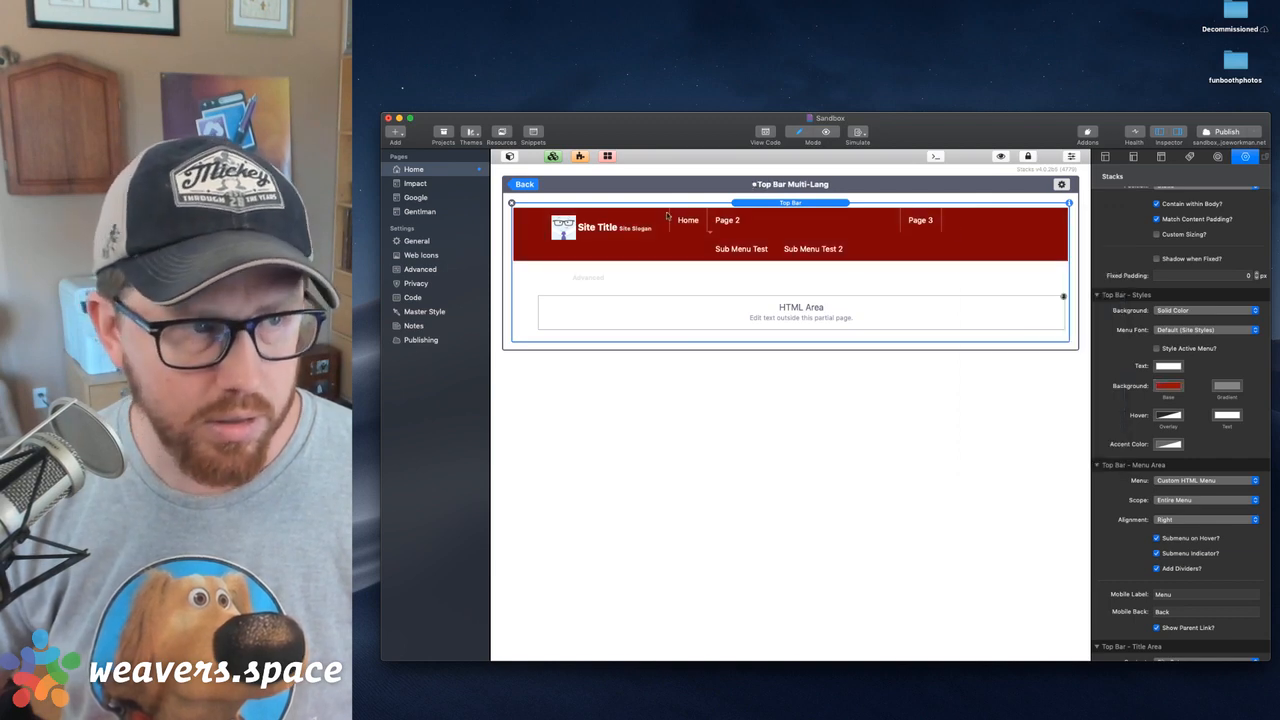
pyautogui.click(524, 185)
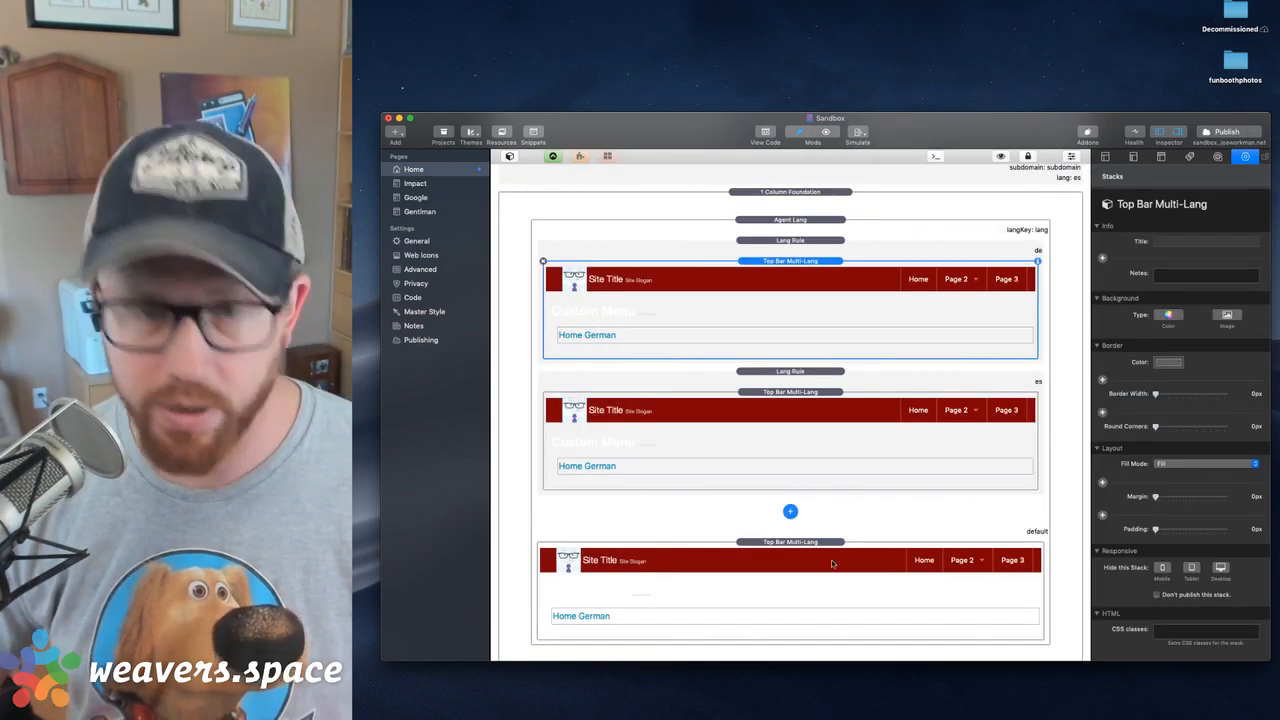
# Check the German menu's HTML, and change the contact link text in the es rule's custom menu to Spanish
pyautogui.doubleClick(836, 340)
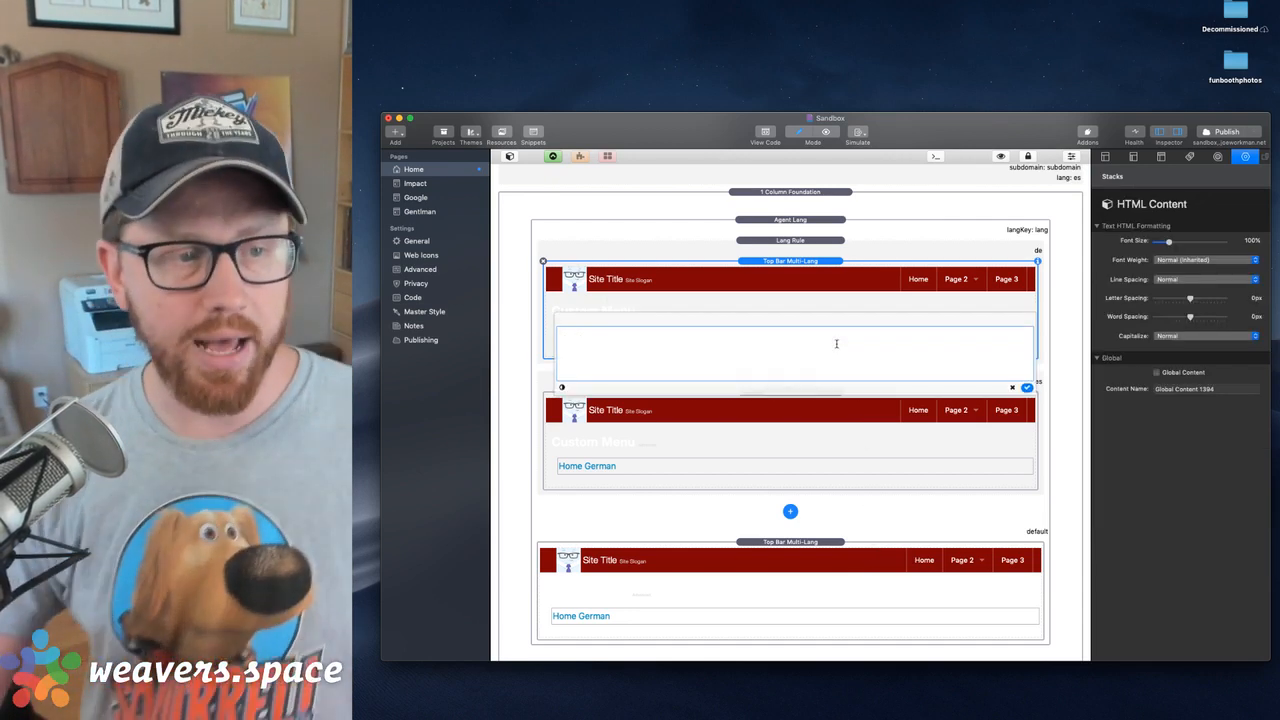
pyautogui.doubleClick(634, 341)
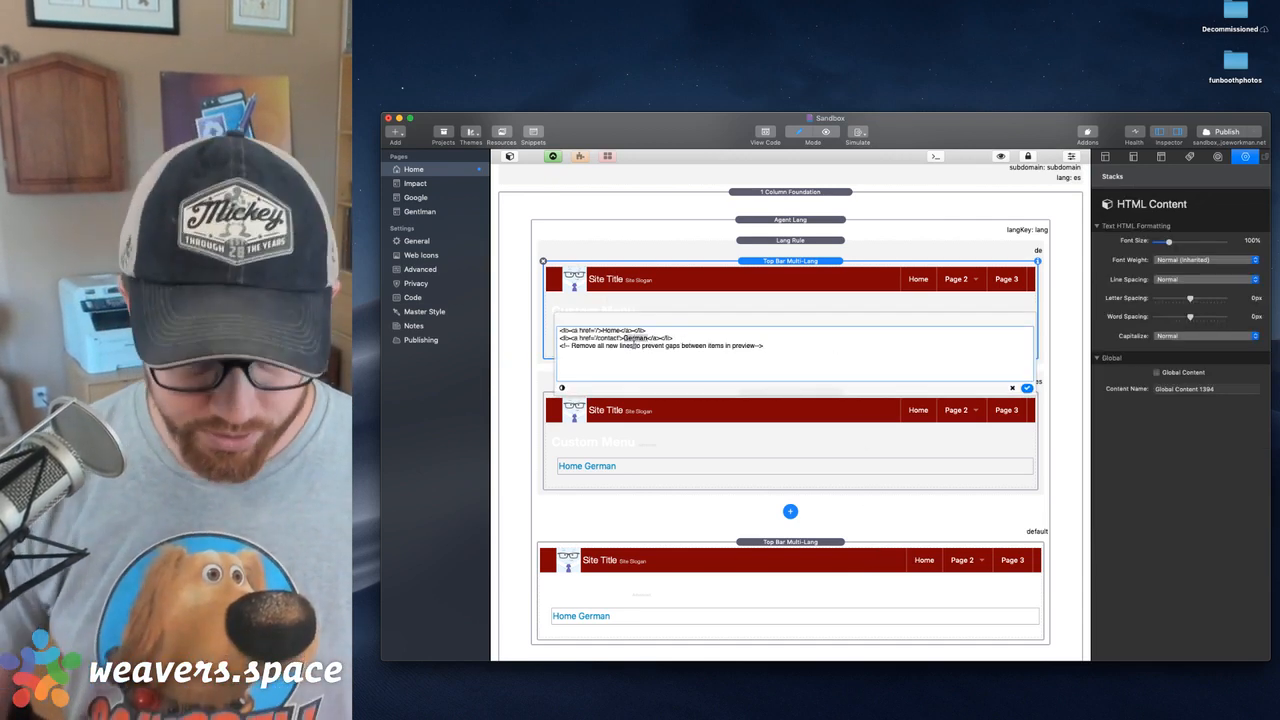
pyautogui.doubleClick(674, 464)
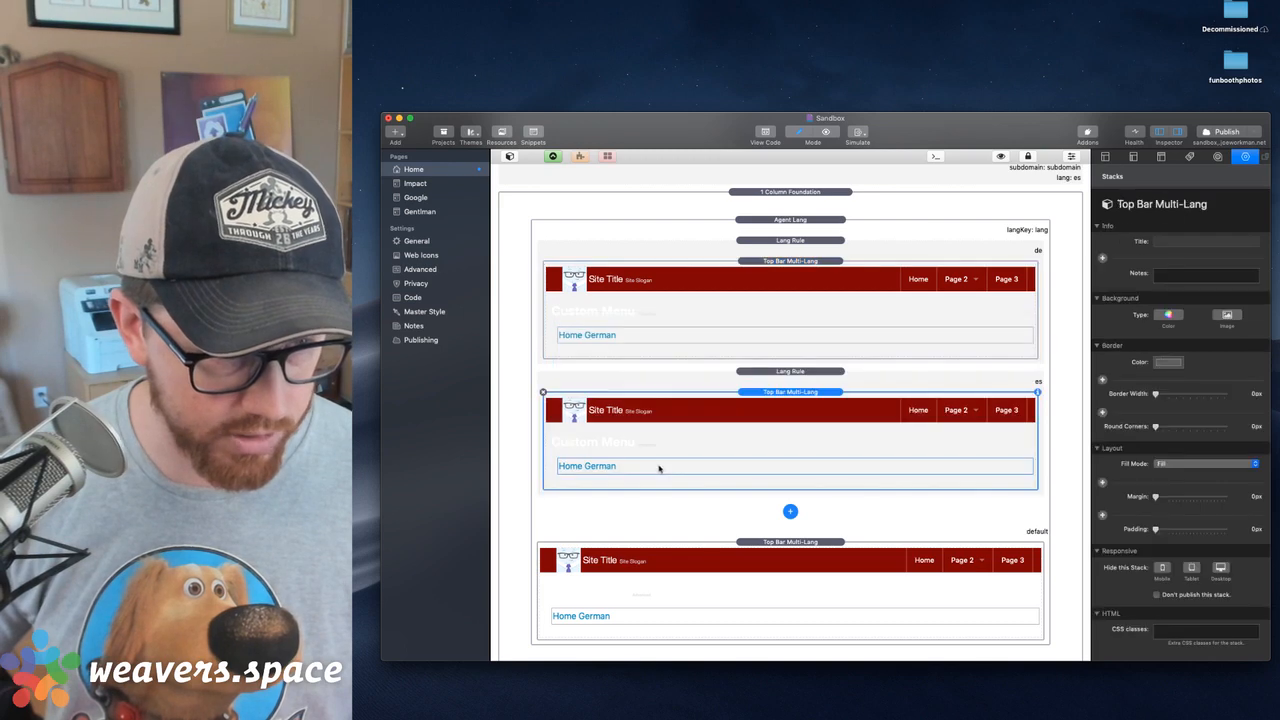
pyautogui.doubleClick(636, 469)
pyautogui.write('Spanish')
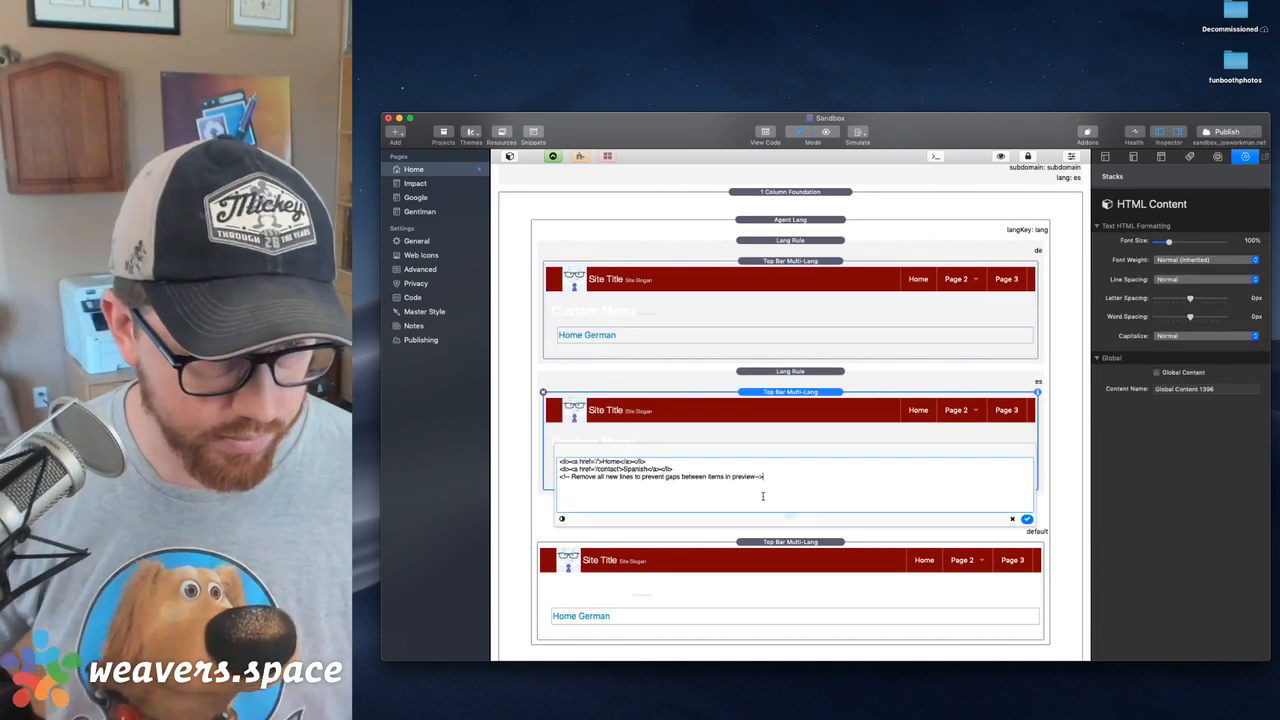
pyautogui.click(1027, 519)
# Change the contact link text in the default area's custom menu to English
pyautogui.doubleClick(846, 614)
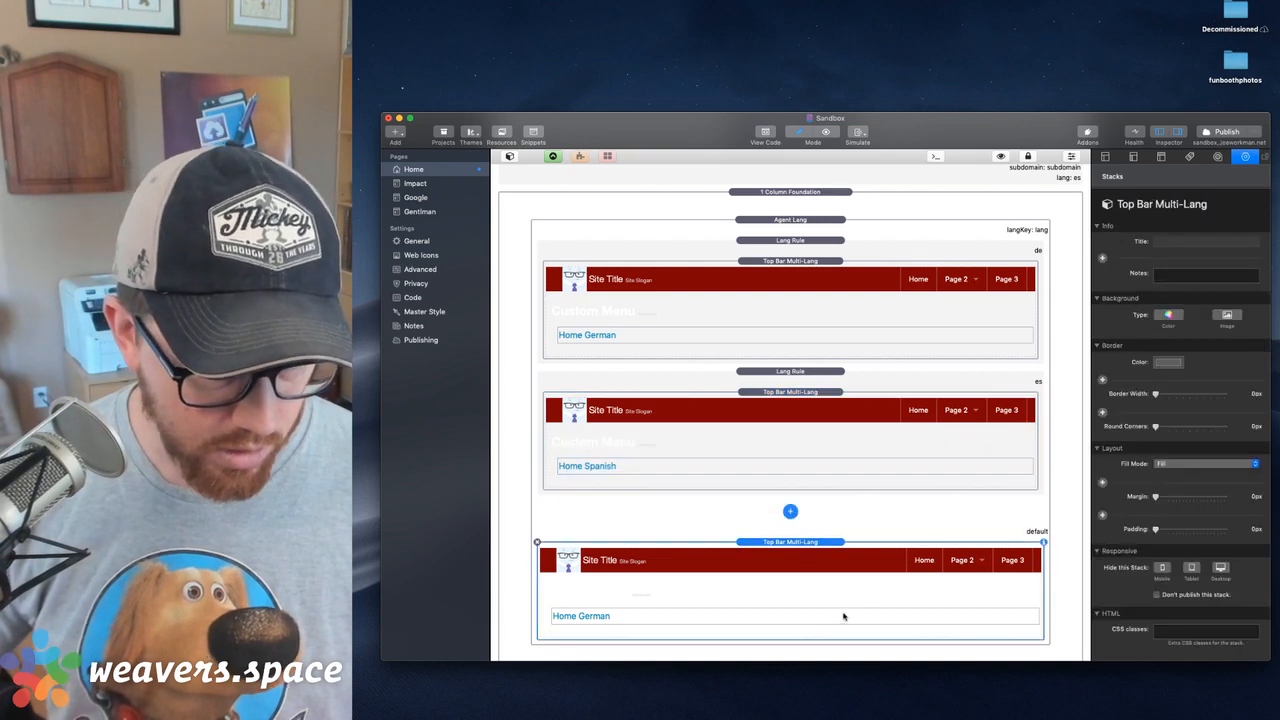
pyautogui.doubleClick(629, 619)
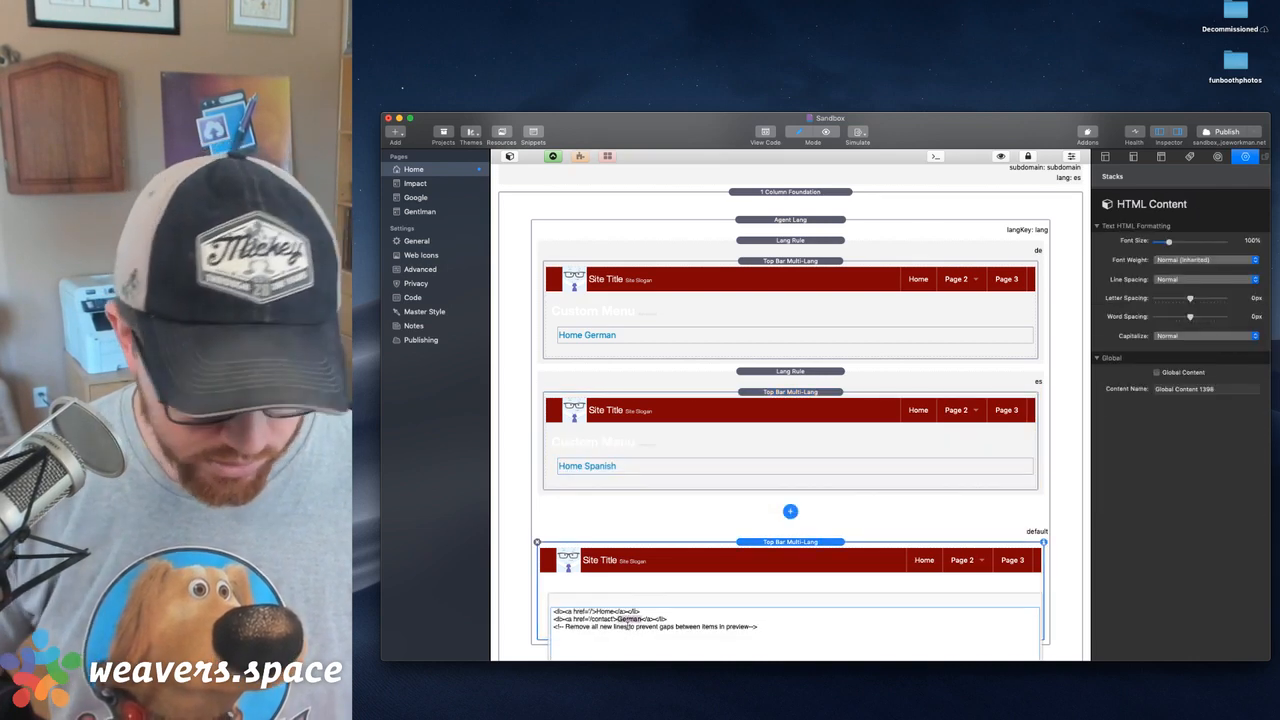
pyautogui.write('English')
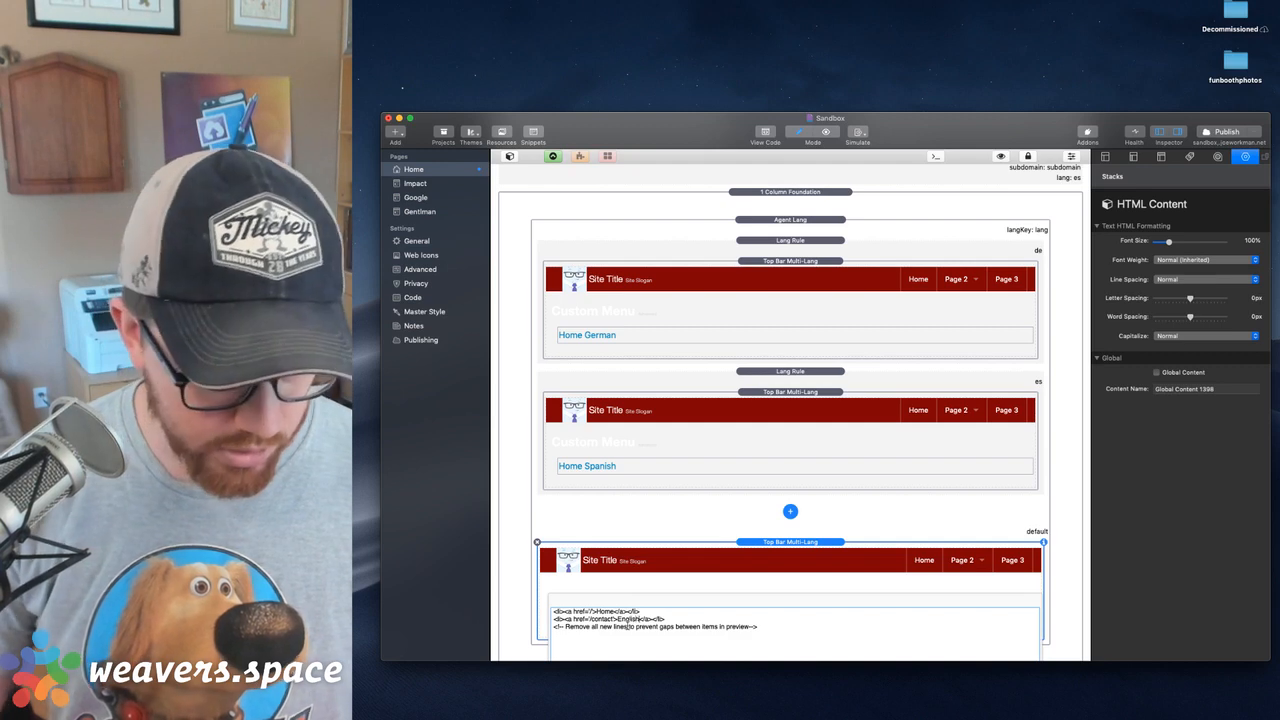
pyautogui.click(776, 540)
pyautogui.scroll(-1, 777, 540)
pyautogui.scroll(2, 777, 538)
# Set the Agent Lang stack's default language to English
pyautogui.click(805, 252)
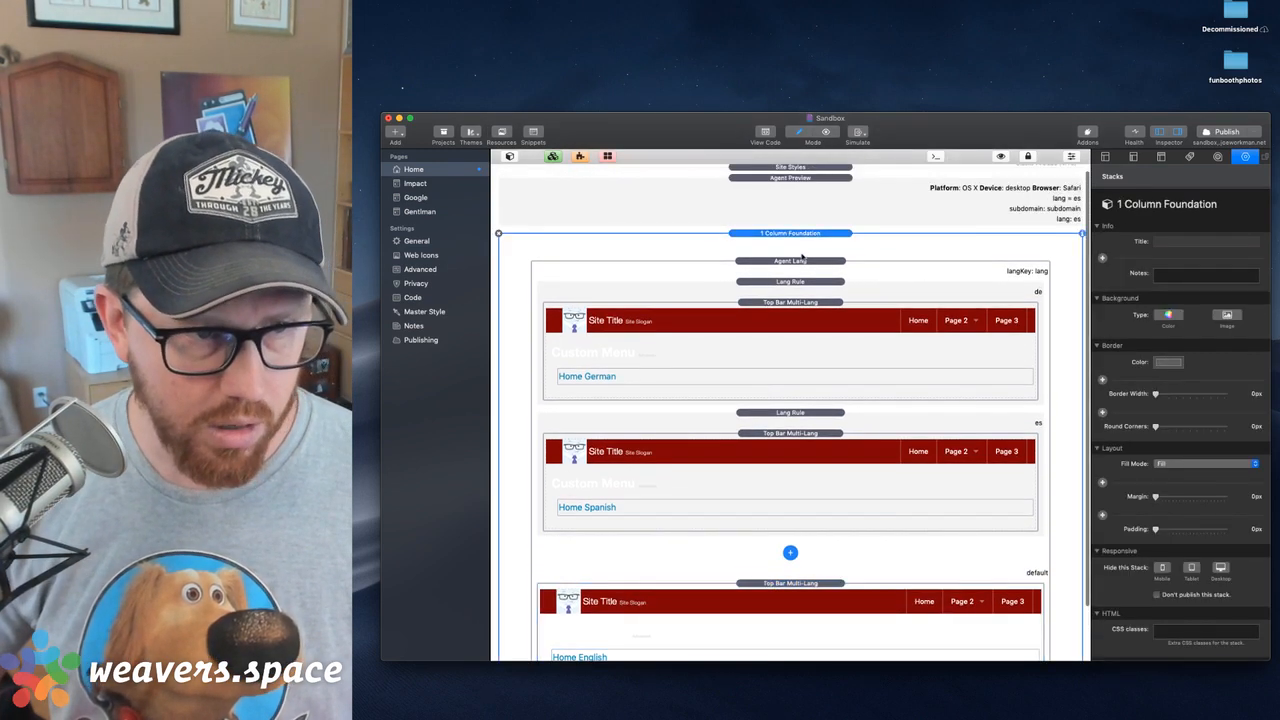
pyautogui.click(803, 261)
pyautogui.click(1190, 306)
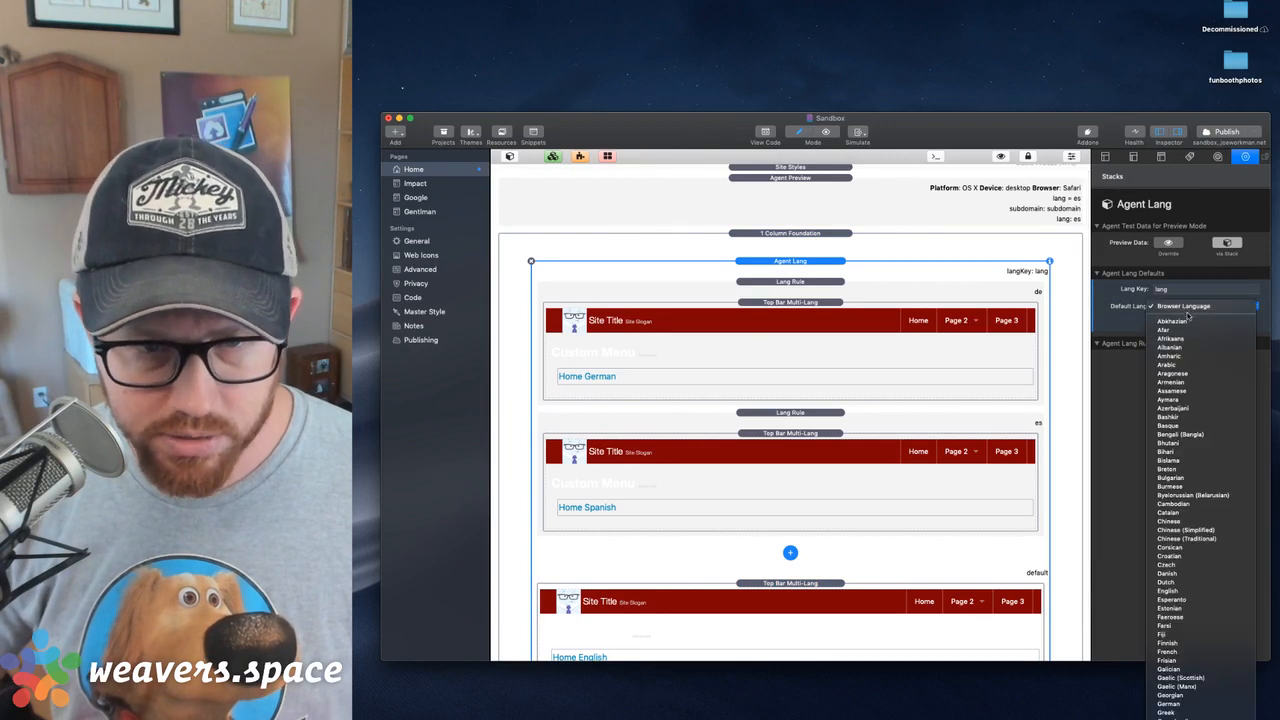
pyautogui.press('e')
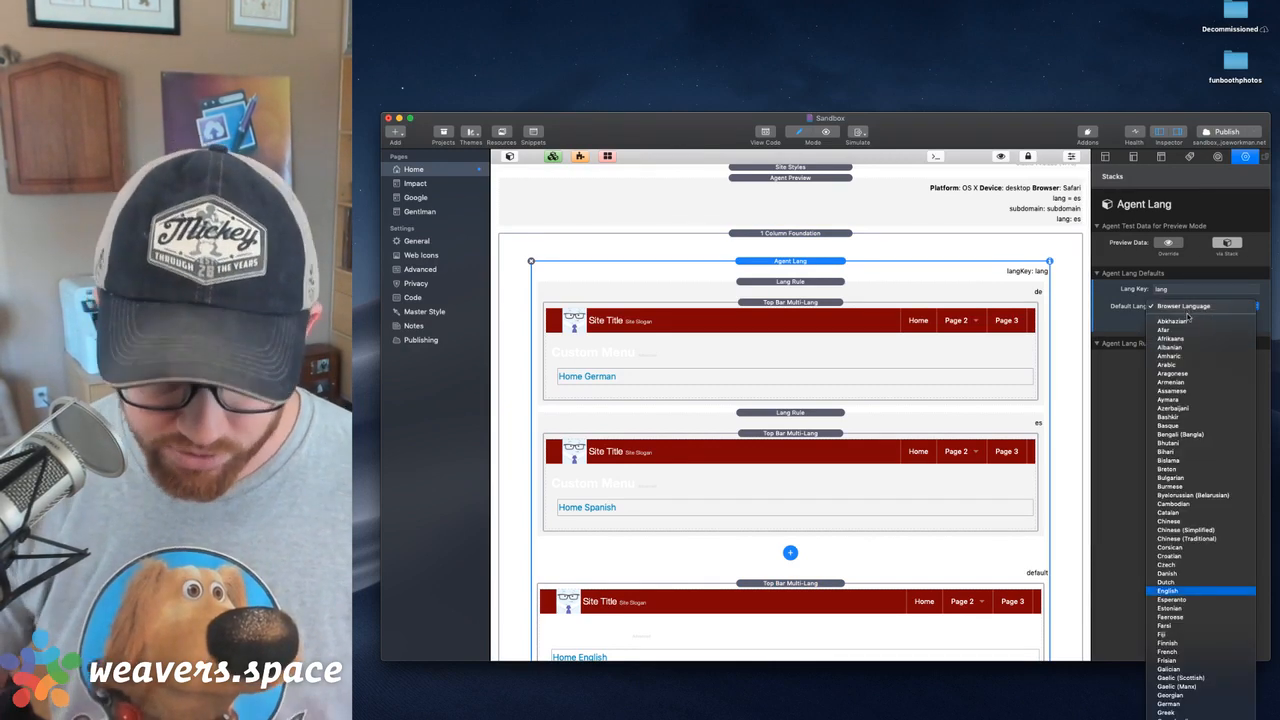
pyautogui.press('Return')
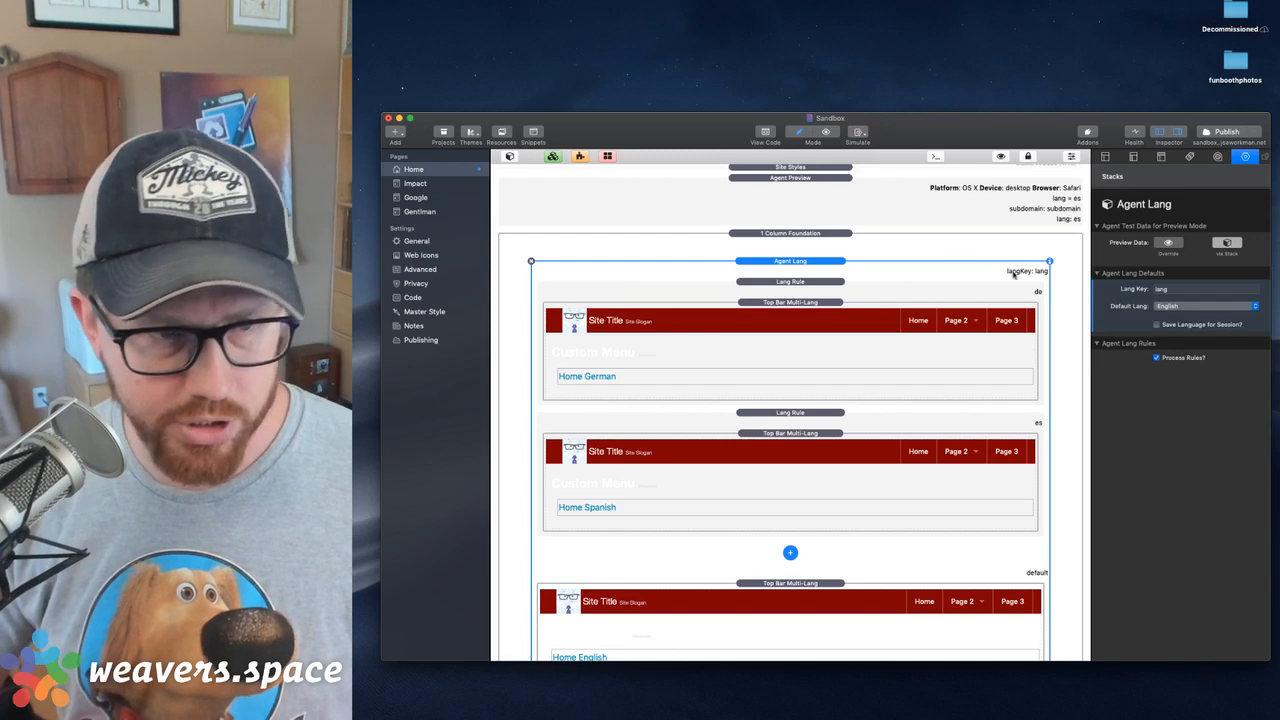
# Publish the site changes and delete the Agent Preview stack from the page
pyautogui.click(1221, 134)
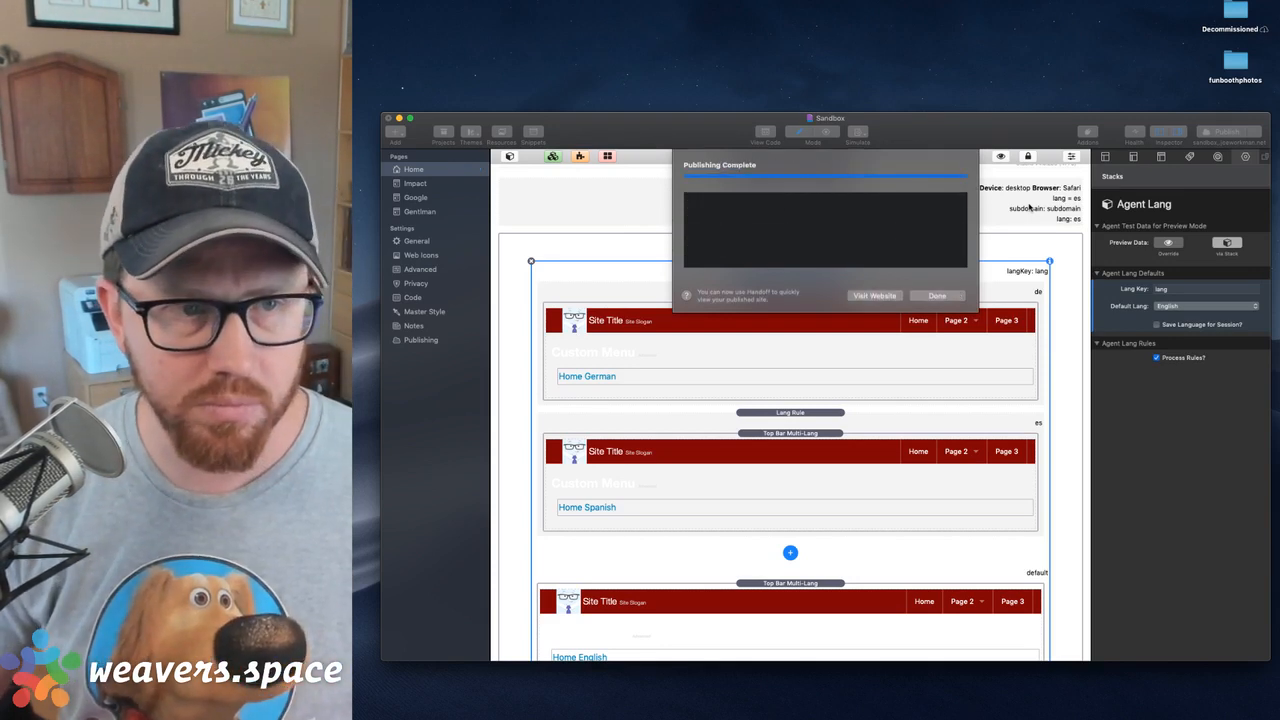
pyautogui.click(1030, 207)
pyautogui.press('Delete')
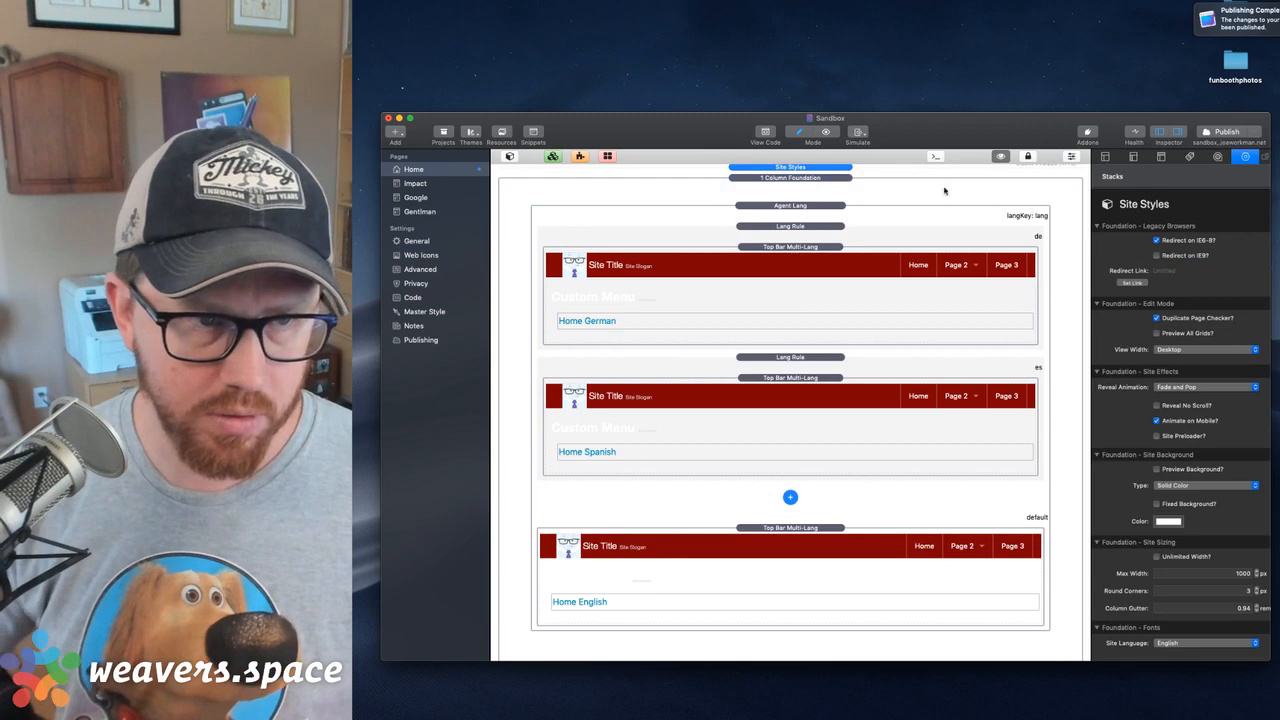
# Preview the page in the web browser and load the published site at sandbox.joeworkman.net
pyautogui.press('alt+super+p')
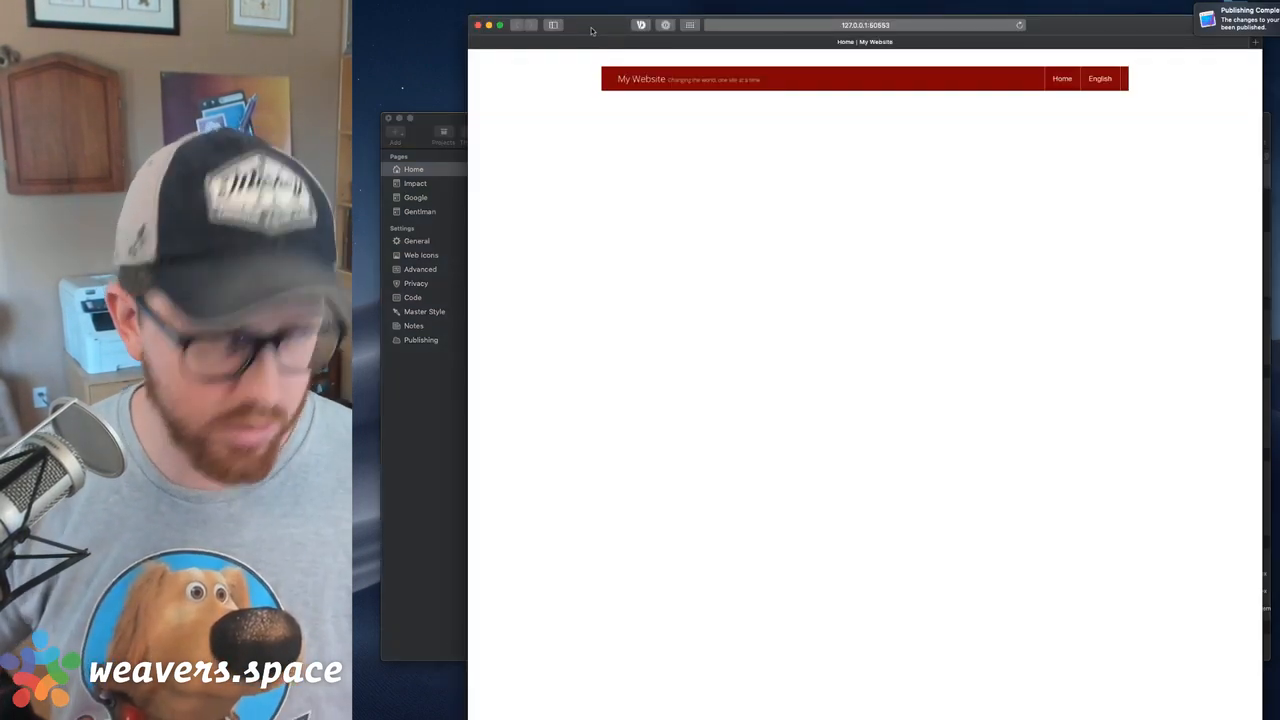
pyautogui.press('super+l')
pyautogui.write('sandbox.joeworkman.net')
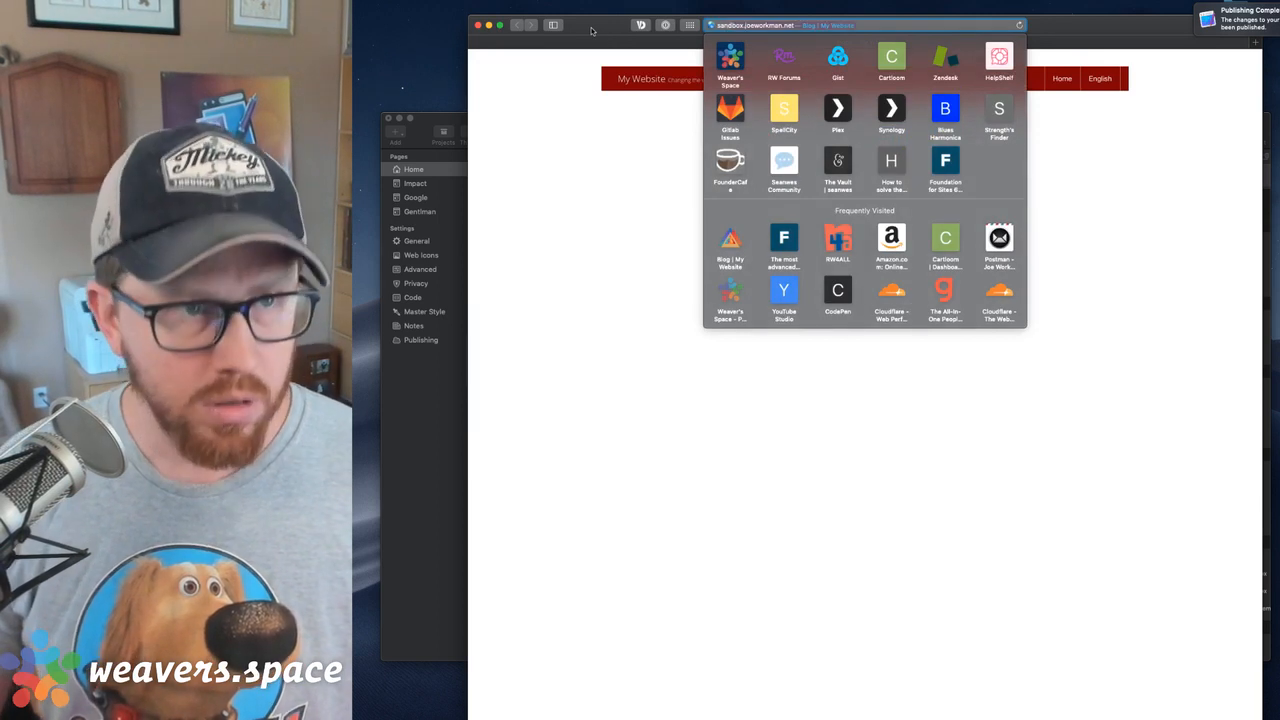
pyautogui.press('Return')
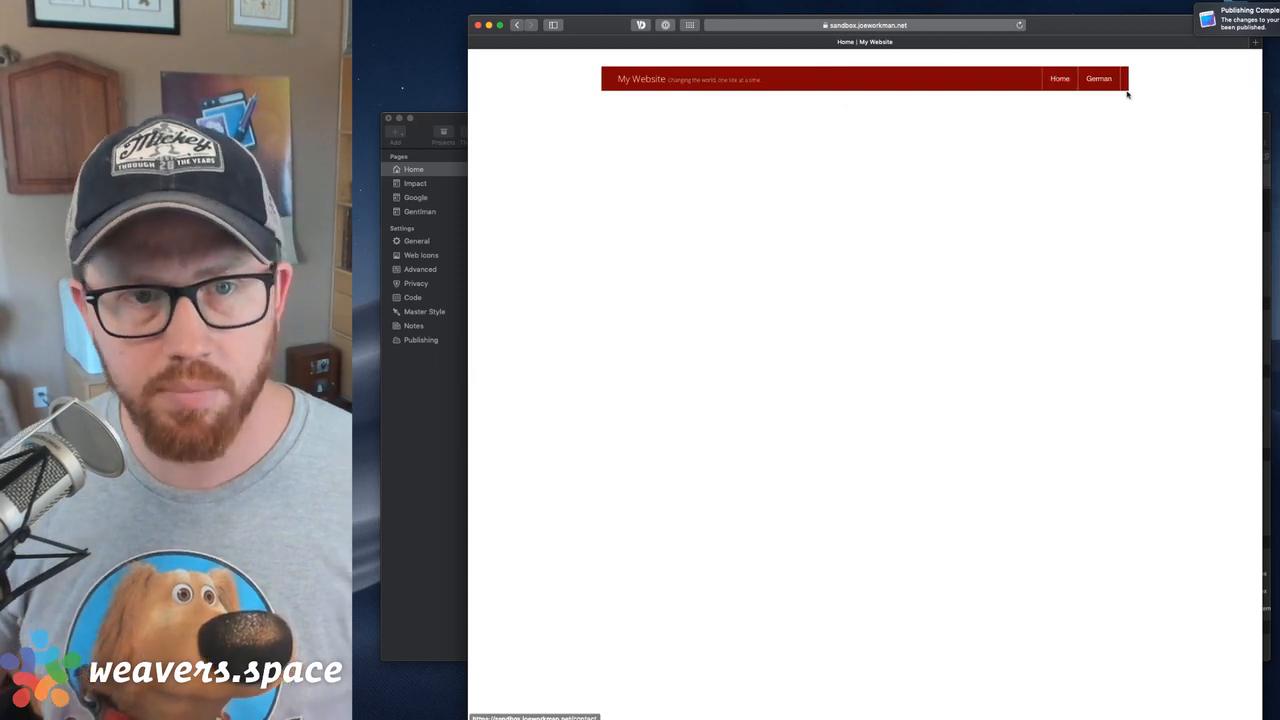
# Load the published site with ?lang=en added to its address to test the English menu
pyautogui.click(933, 27)
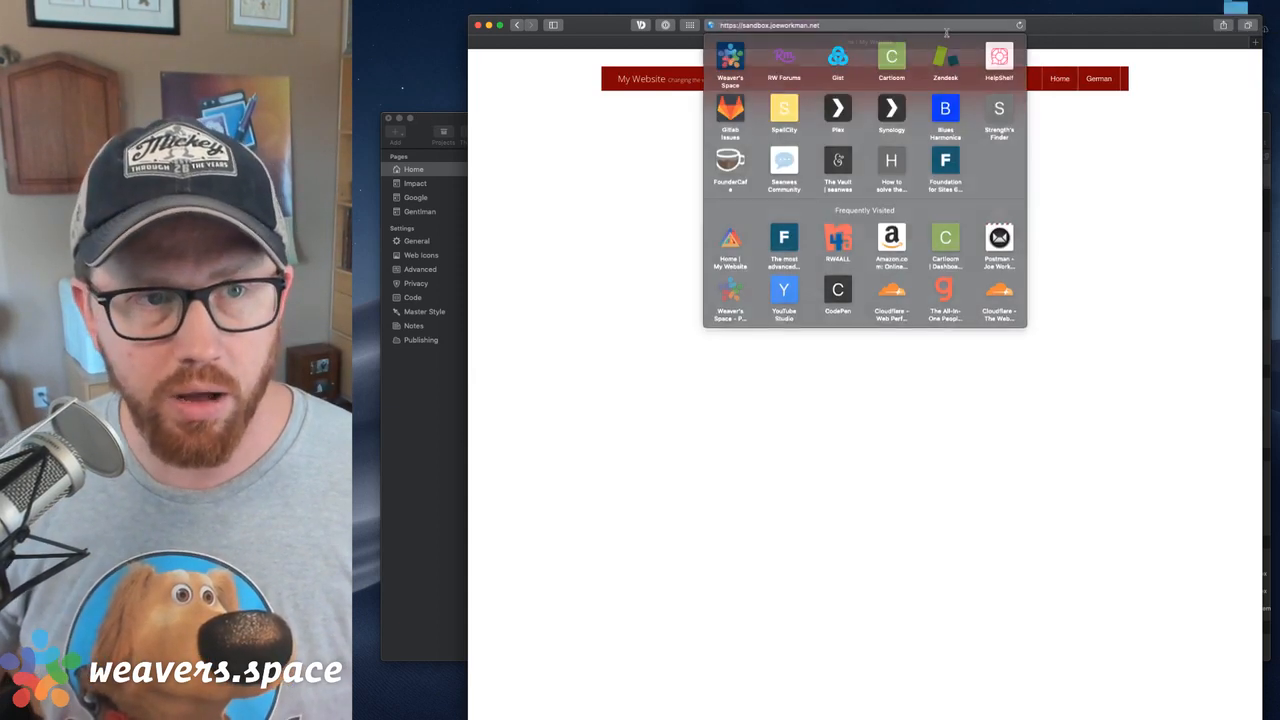
pyautogui.press('Right')
pyautogui.write('/')
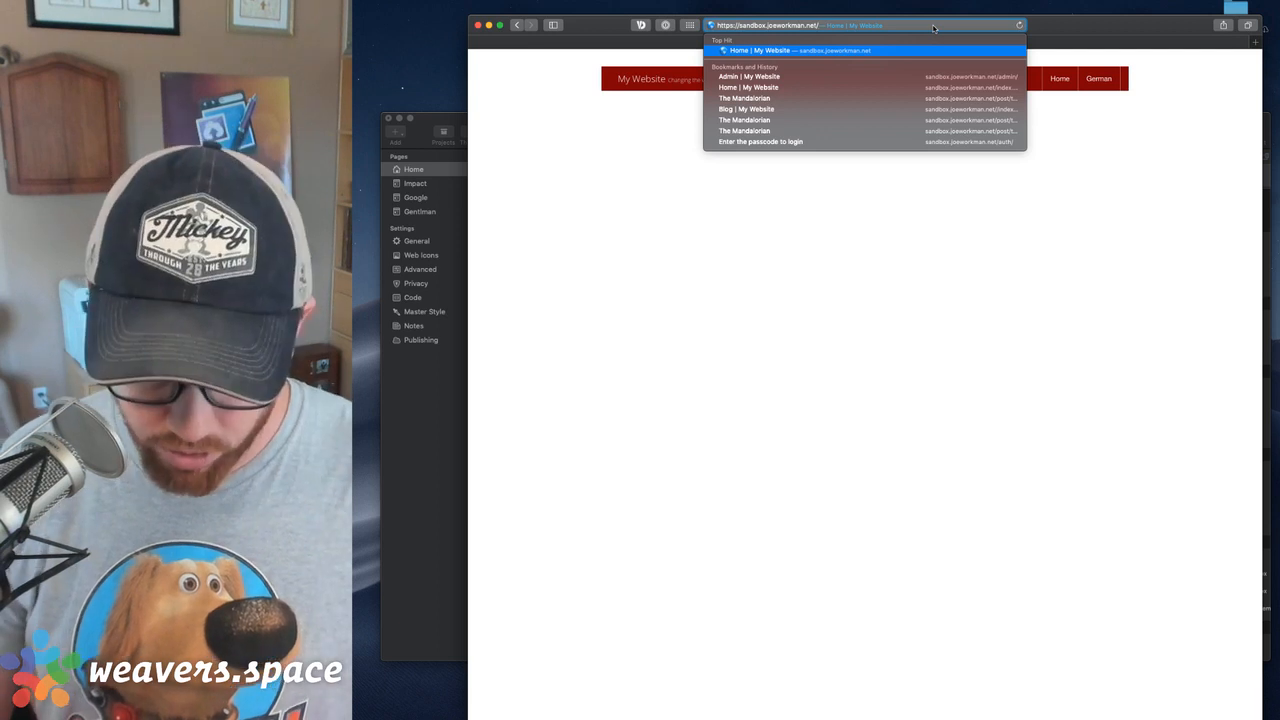
pyautogui.write('flang')
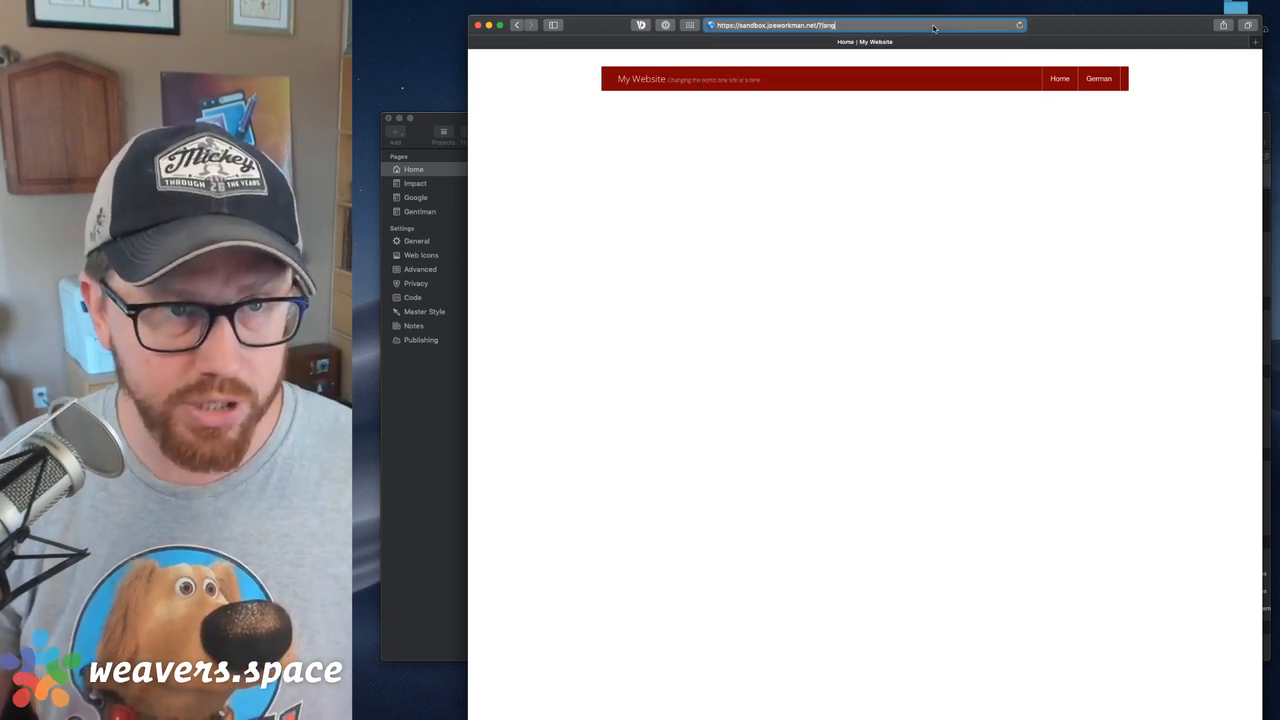
pyautogui.write('=en')
pyautogui.press('Return')
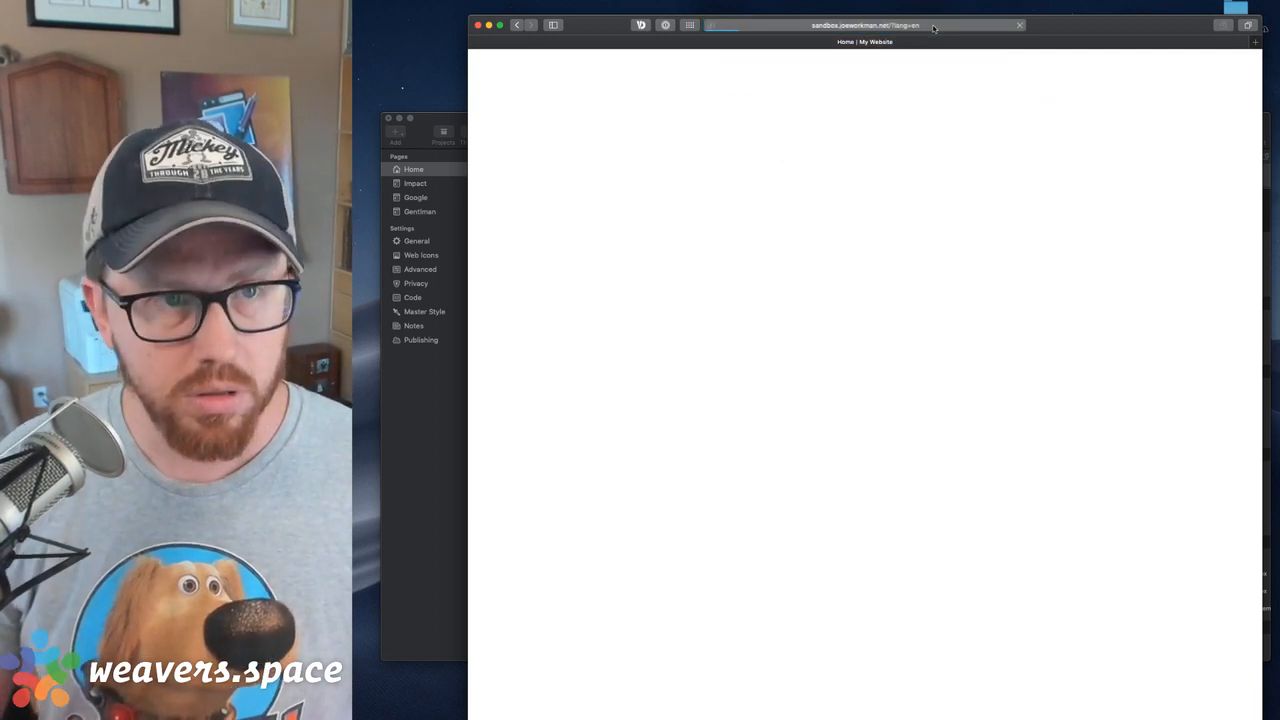
# Change the address's language parameter to es and load the page to test the Spanish menu
pyautogui.click(940, 25)
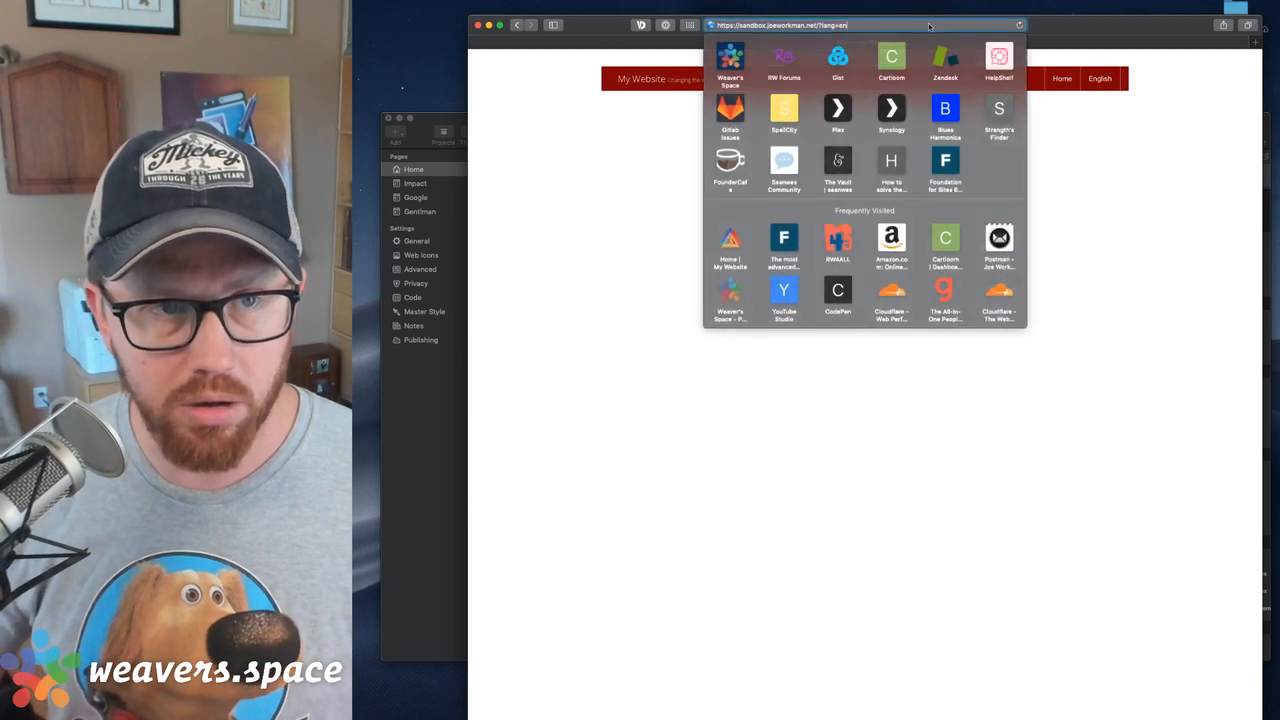
pyautogui.press('Right')
pyautogui.press('BackSpace')
pyautogui.press('BackSpace')
pyautogui.write('ed')
pyautogui.press('BackSpace')
pyautogui.write('s')
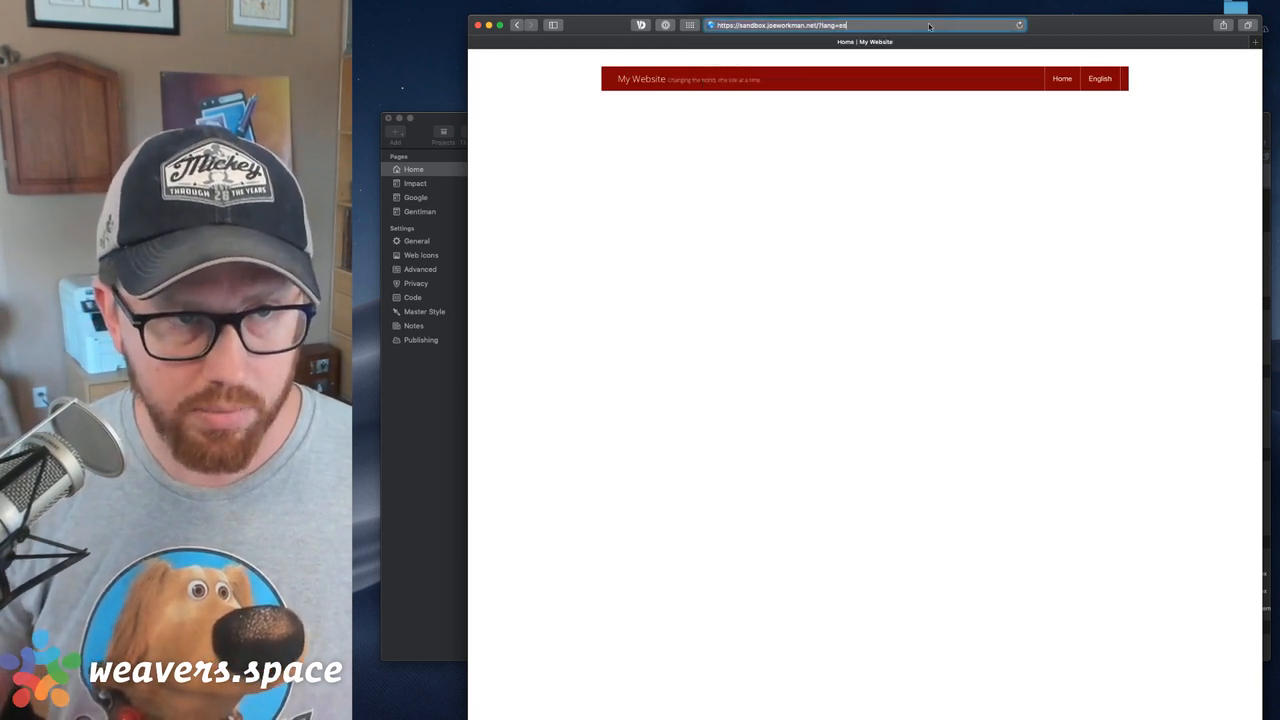
pyautogui.press('Return')
# Switch back to RapidWeaver and select the Top Bar Multi-Lang partial in the es rule
pyautogui.click(929, 27)
pyautogui.click(648, 58)
pyautogui.click(453, 124)
pyautogui.click(778, 399)
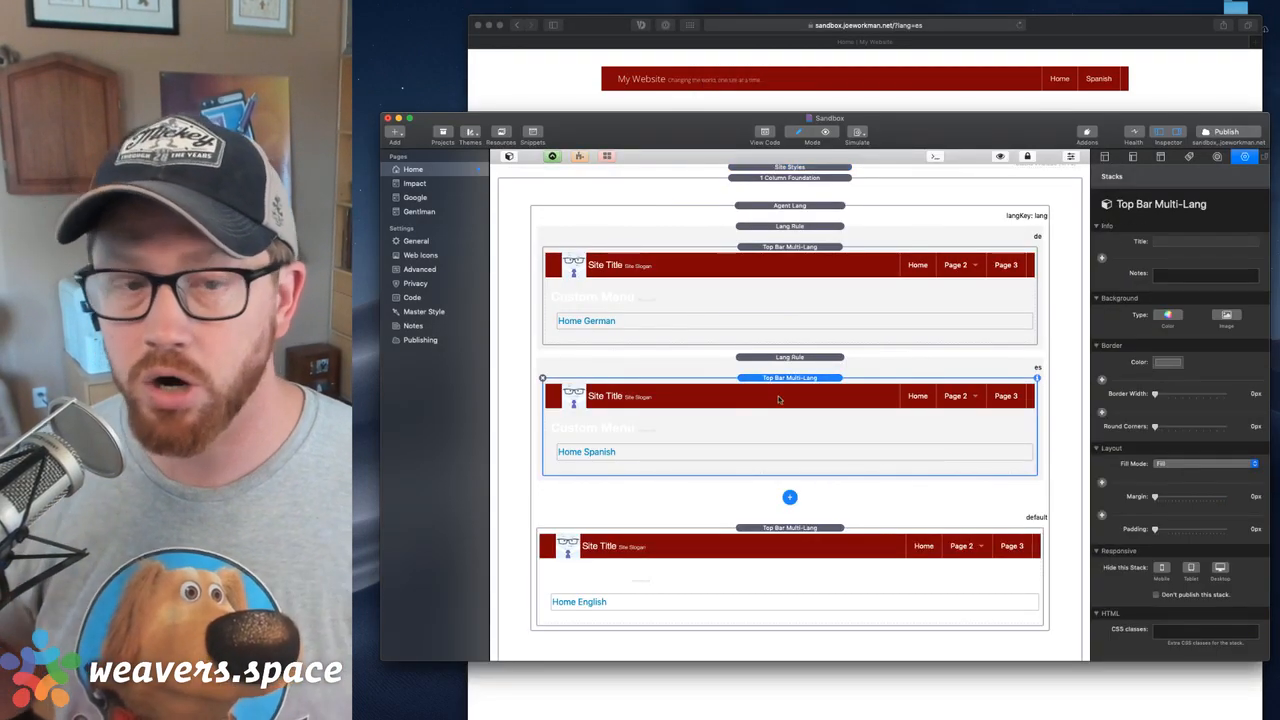
# Examine the custom menu HTML inside the default Top Bar Multi-Lang partial and close its editor
pyautogui.click(789, 227)
pyautogui.click(786, 380)
pyautogui.click(781, 520)
pyautogui.click(779, 541)
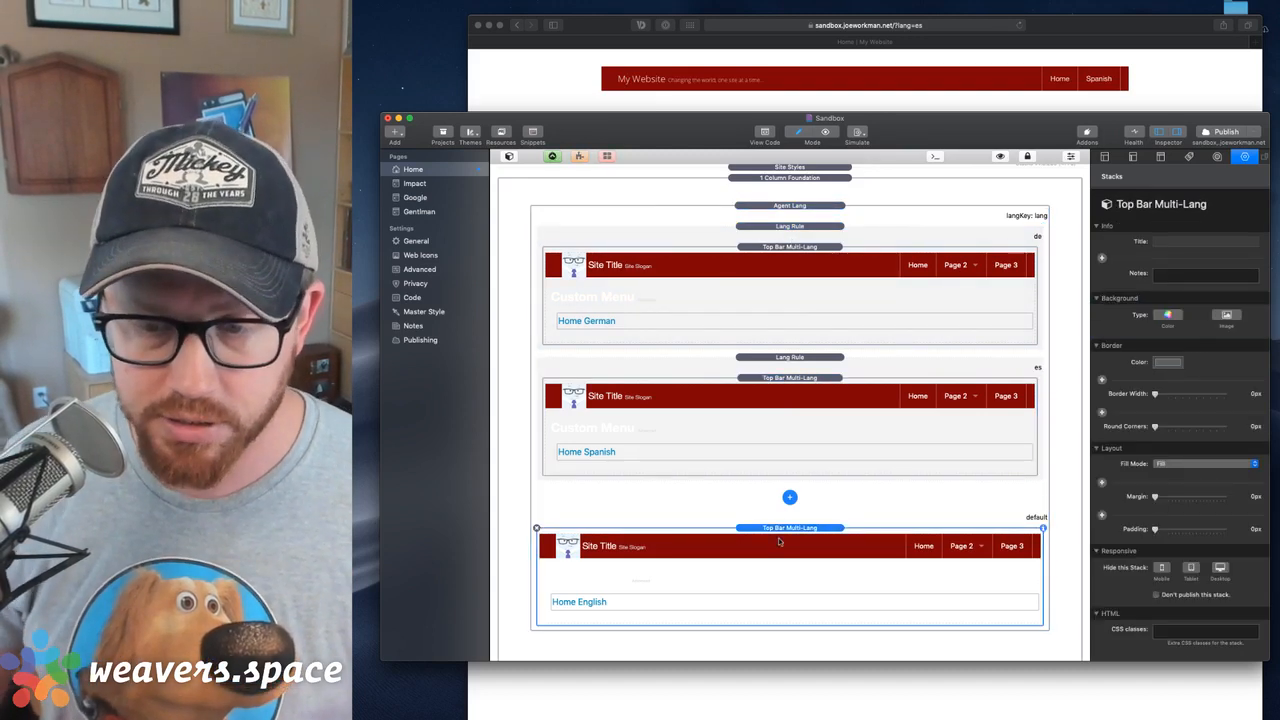
pyautogui.doubleClick(769, 606)
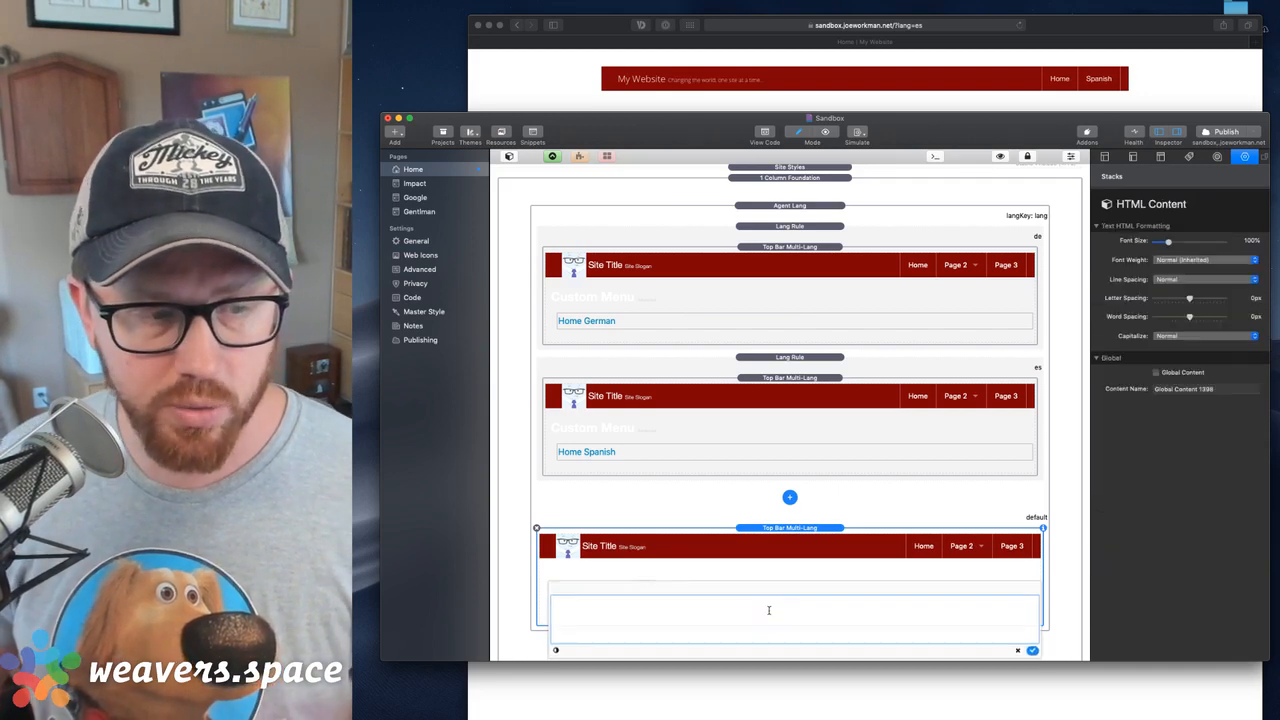
pyautogui.moveTo(555, 612); pyautogui.dragTo(488, 586)
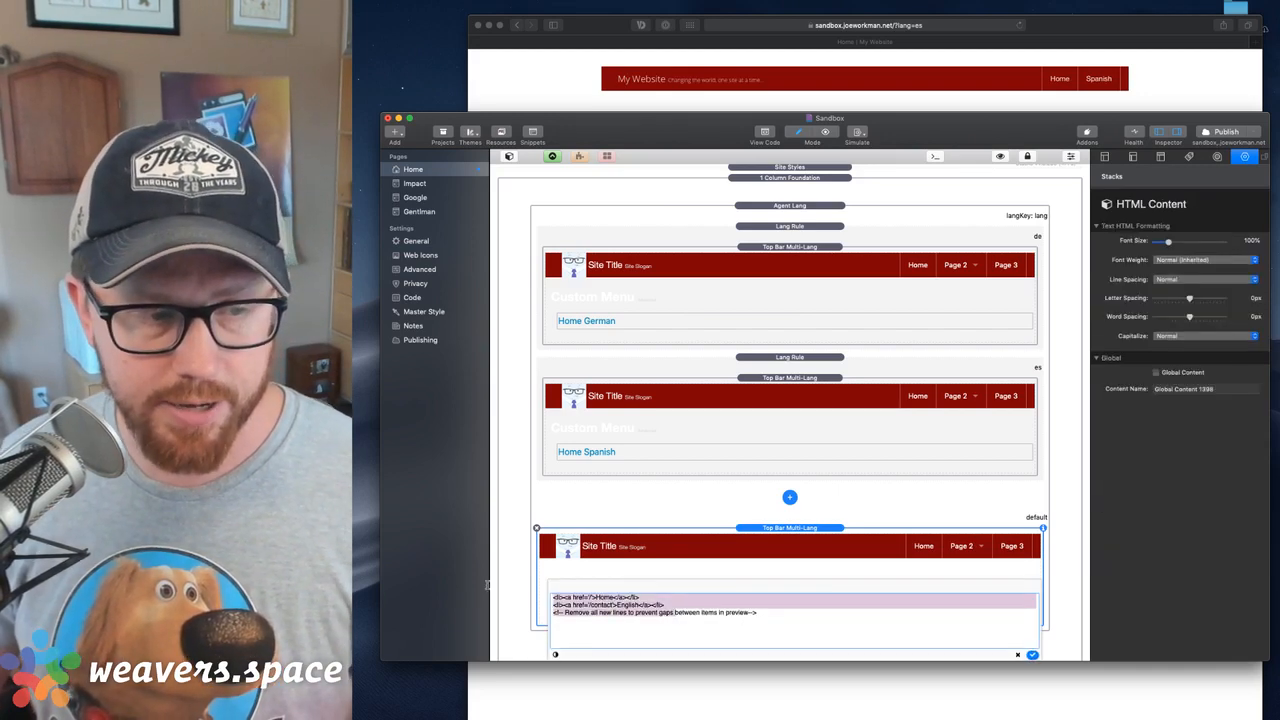
pyautogui.click(630, 614)
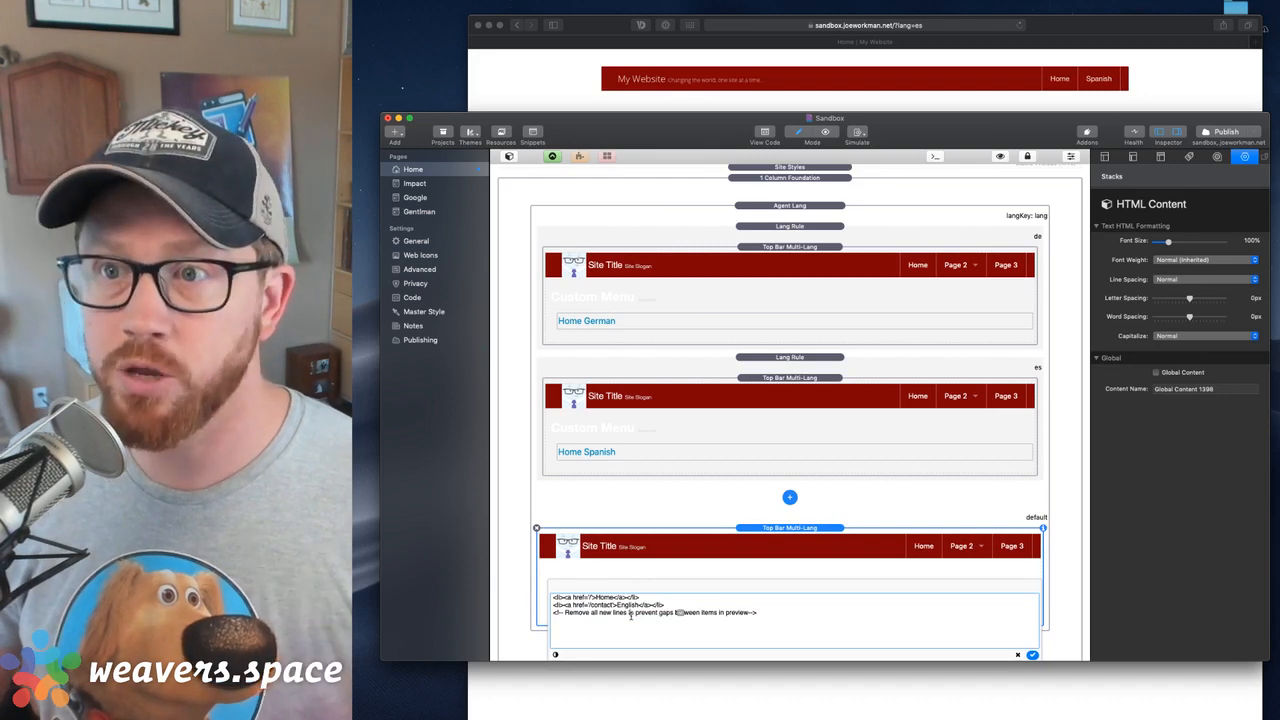
pyautogui.click(1032, 655)
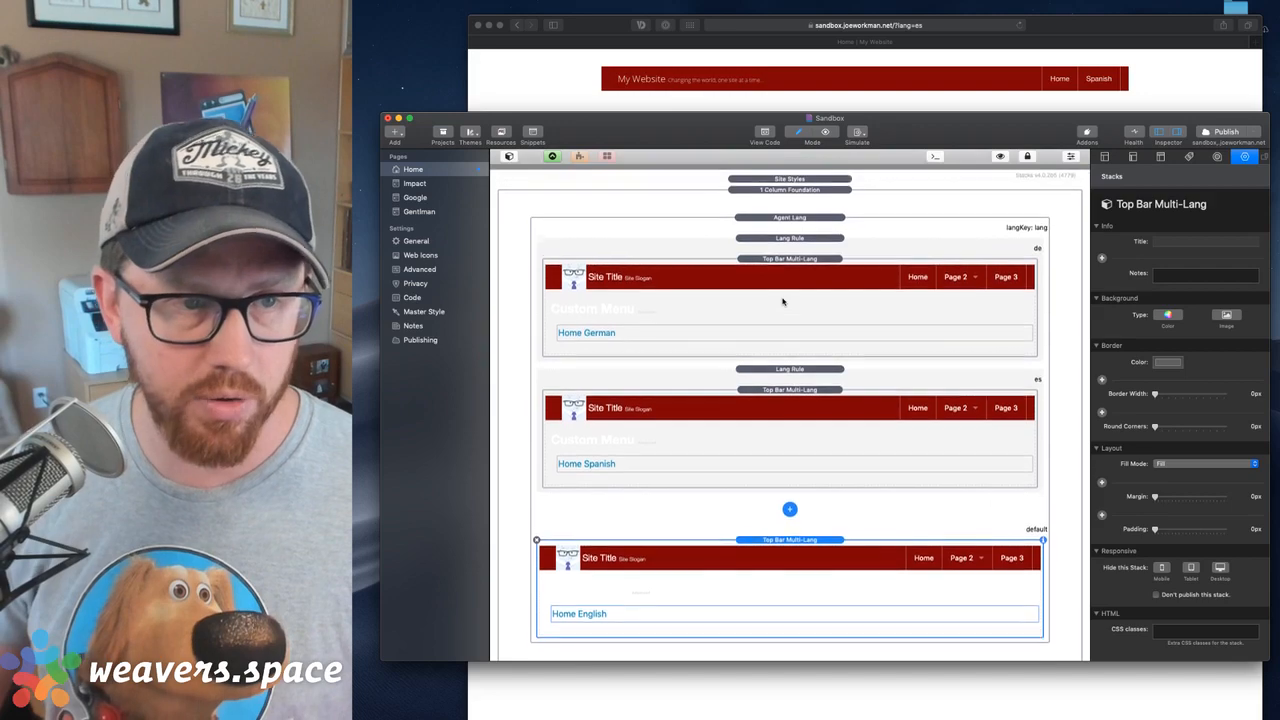
# Bring the web browser with the published site to the front and close its window
pyautogui.click(760, 220)
pyautogui.click(488, 75)
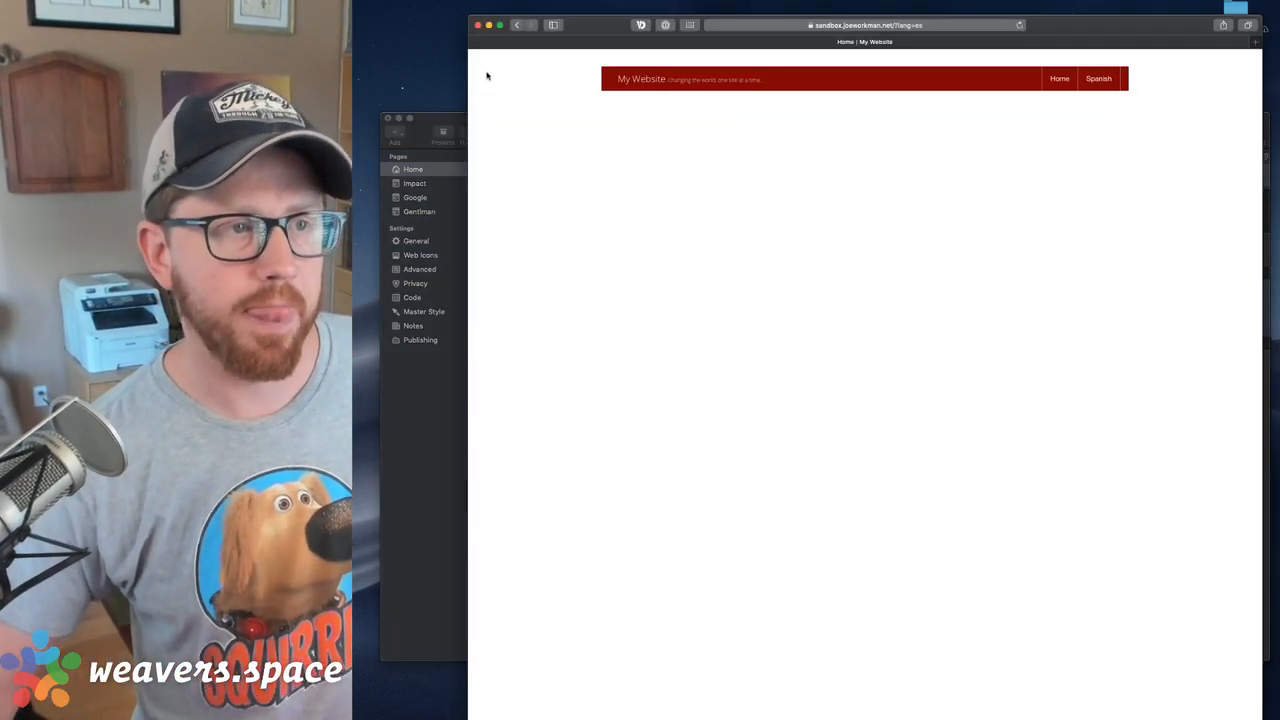
pyautogui.click(479, 25)
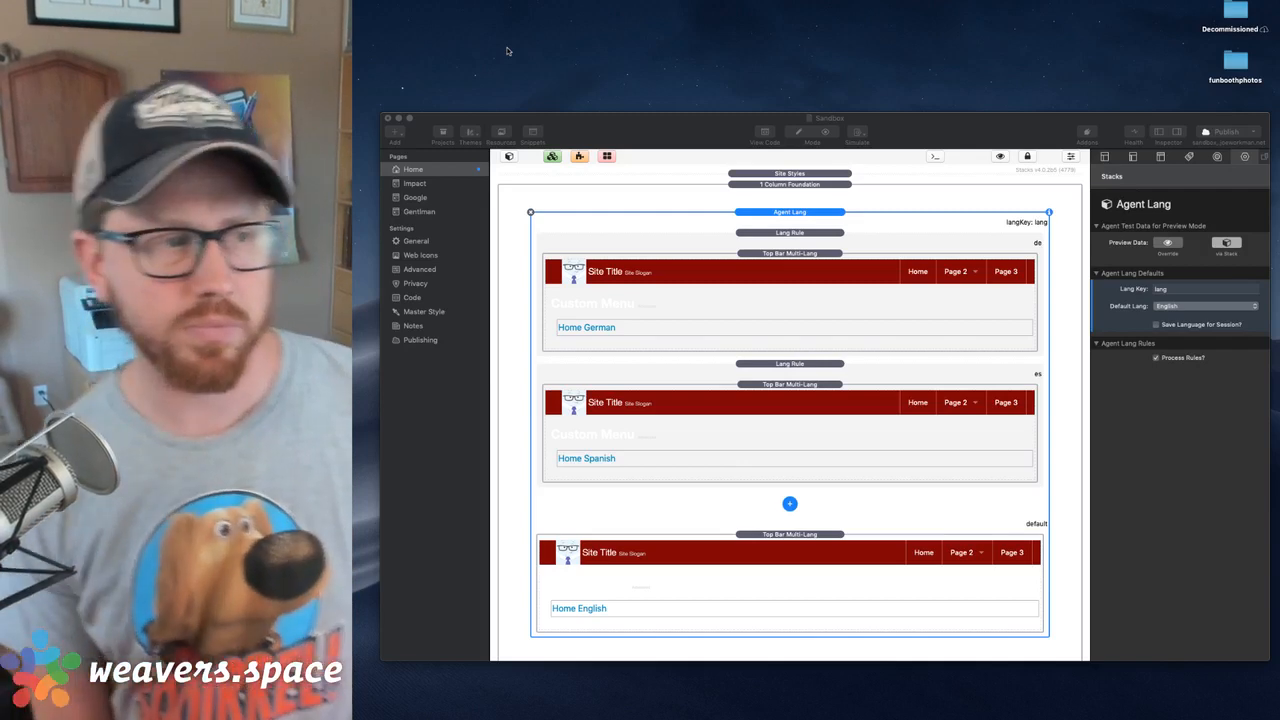
# Review the site's General settings, including the site language, and return to the Home page
pyautogui.click(418, 241)
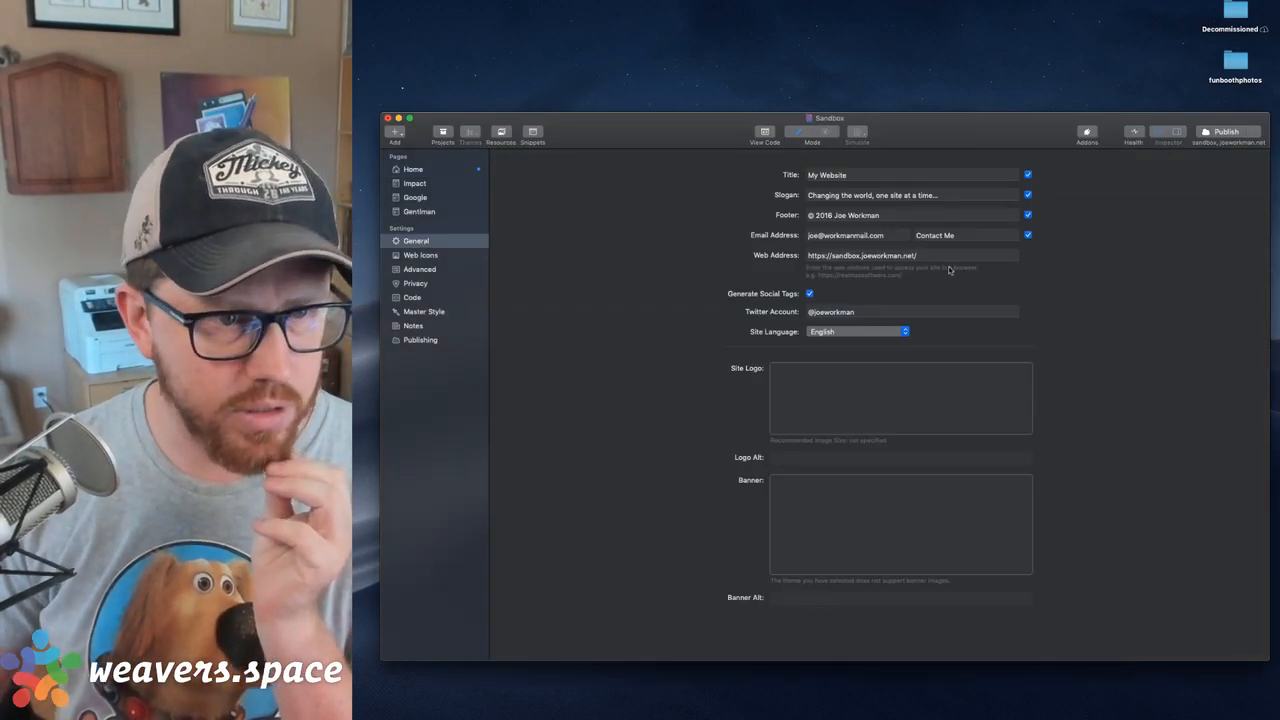
pyautogui.click(405, 169)
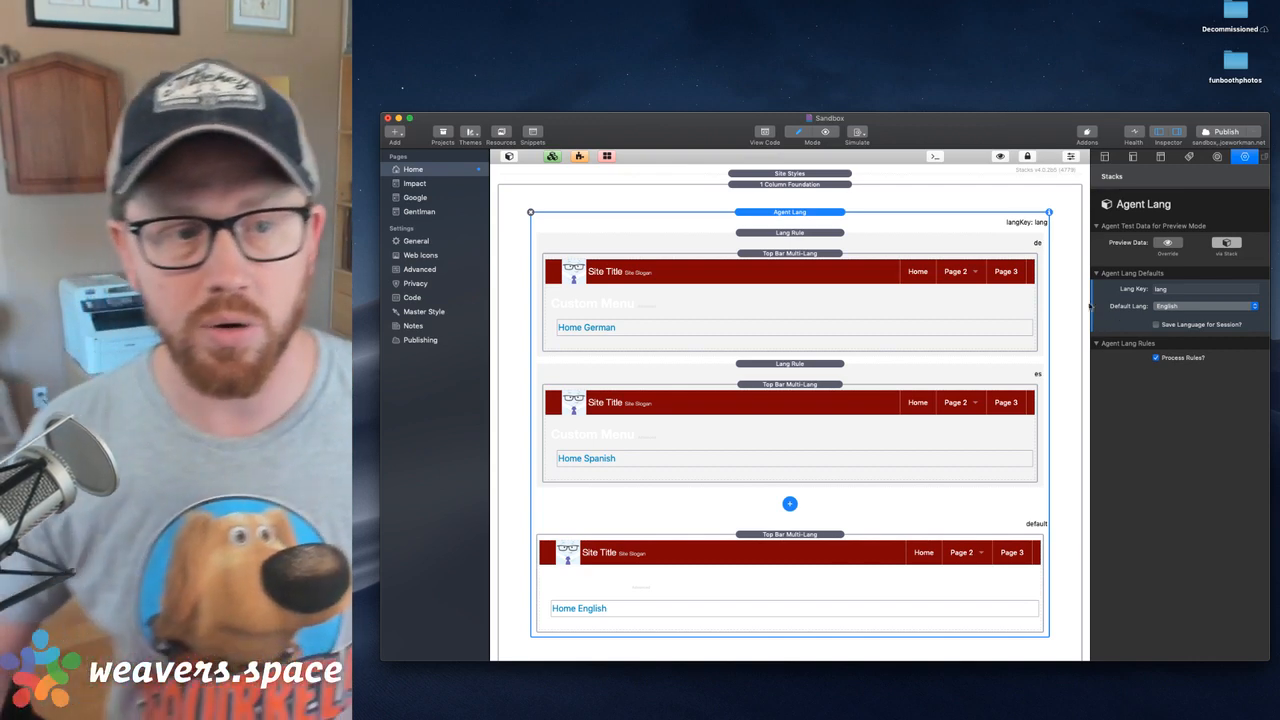
pyautogui.click(802, 254)
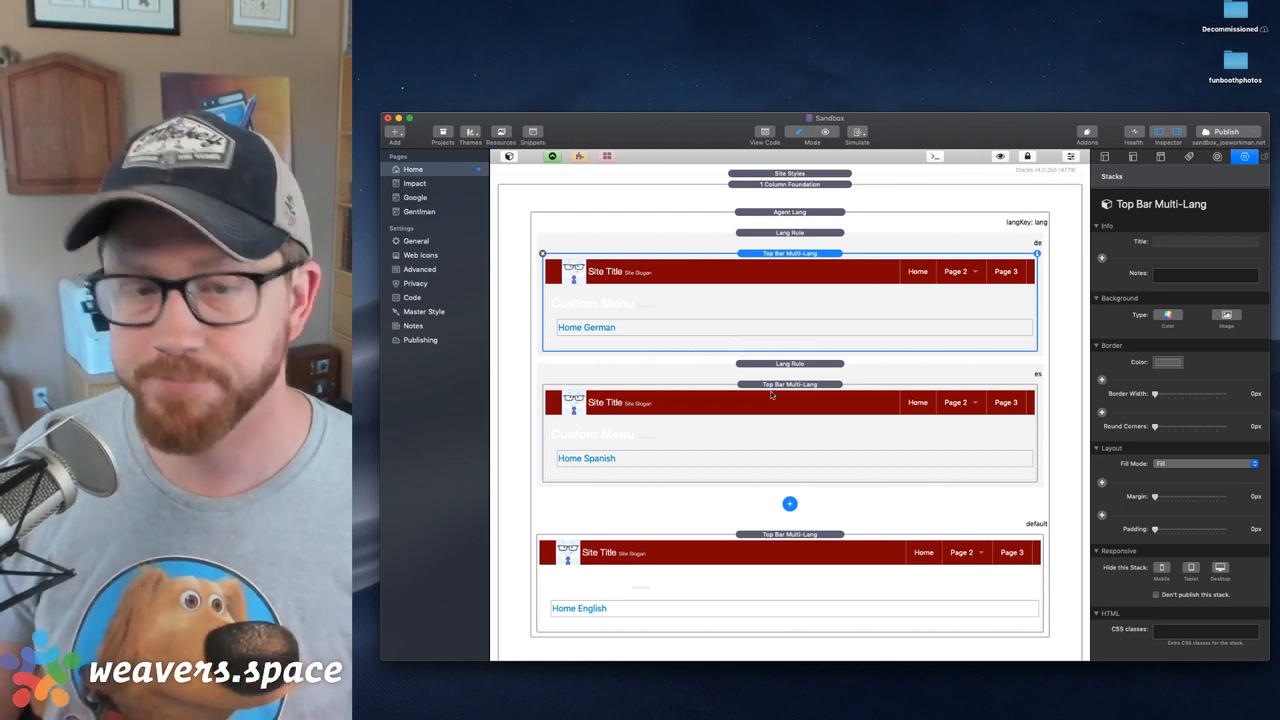
pyautogui.click(827, 414)
pyautogui.click(830, 278)
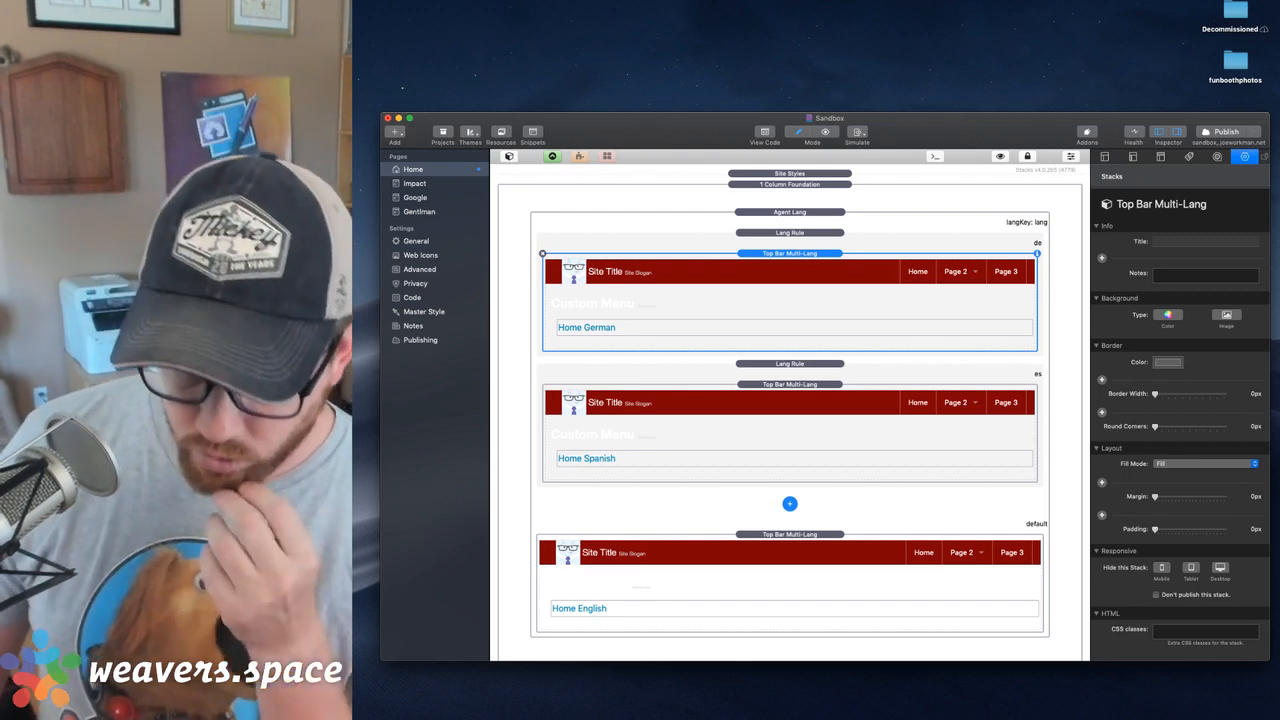
pyautogui.press('super+Tab')
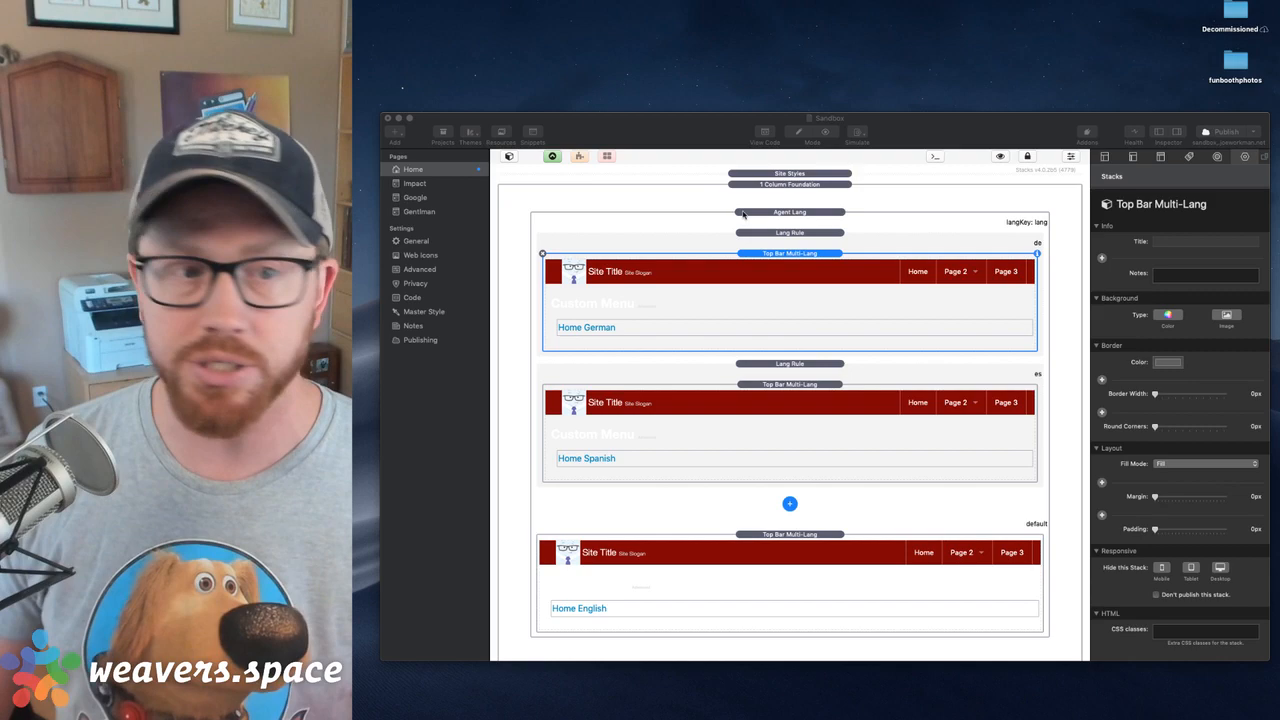
# Add a Button Group stack from the stacks library above the Agent Lang stack
pyautogui.click(788, 216)
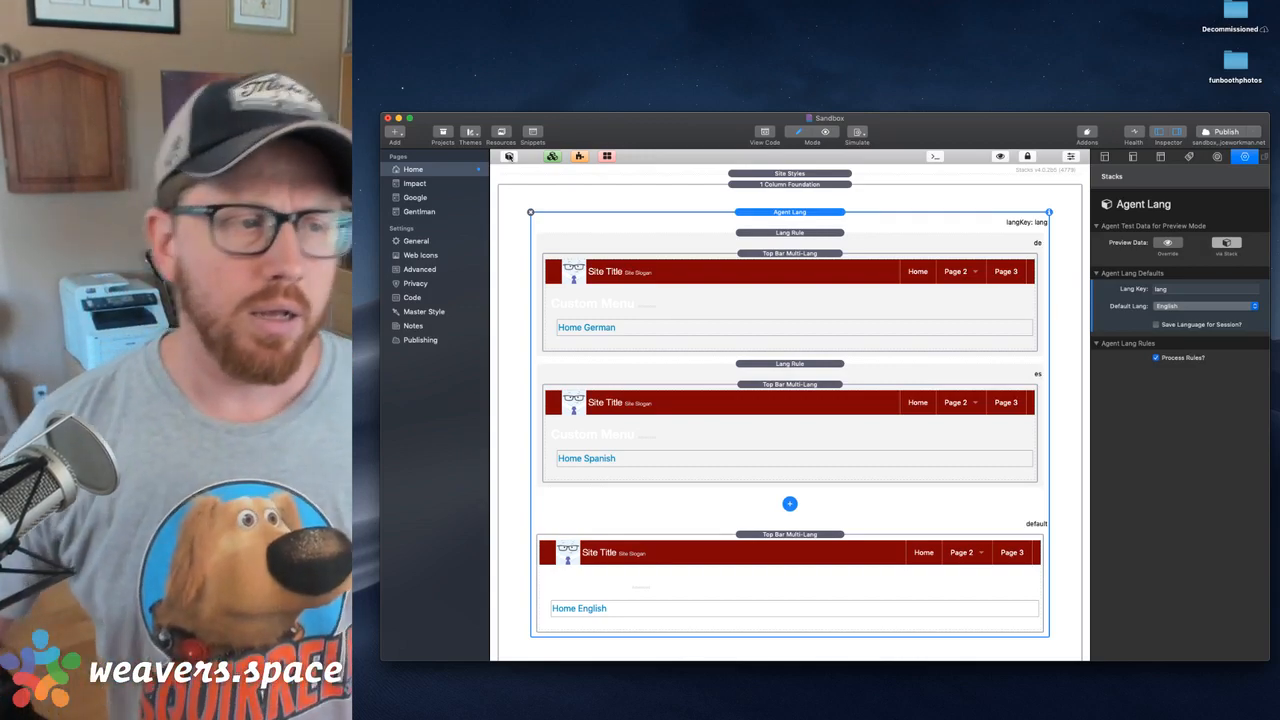
pyautogui.click(509, 156)
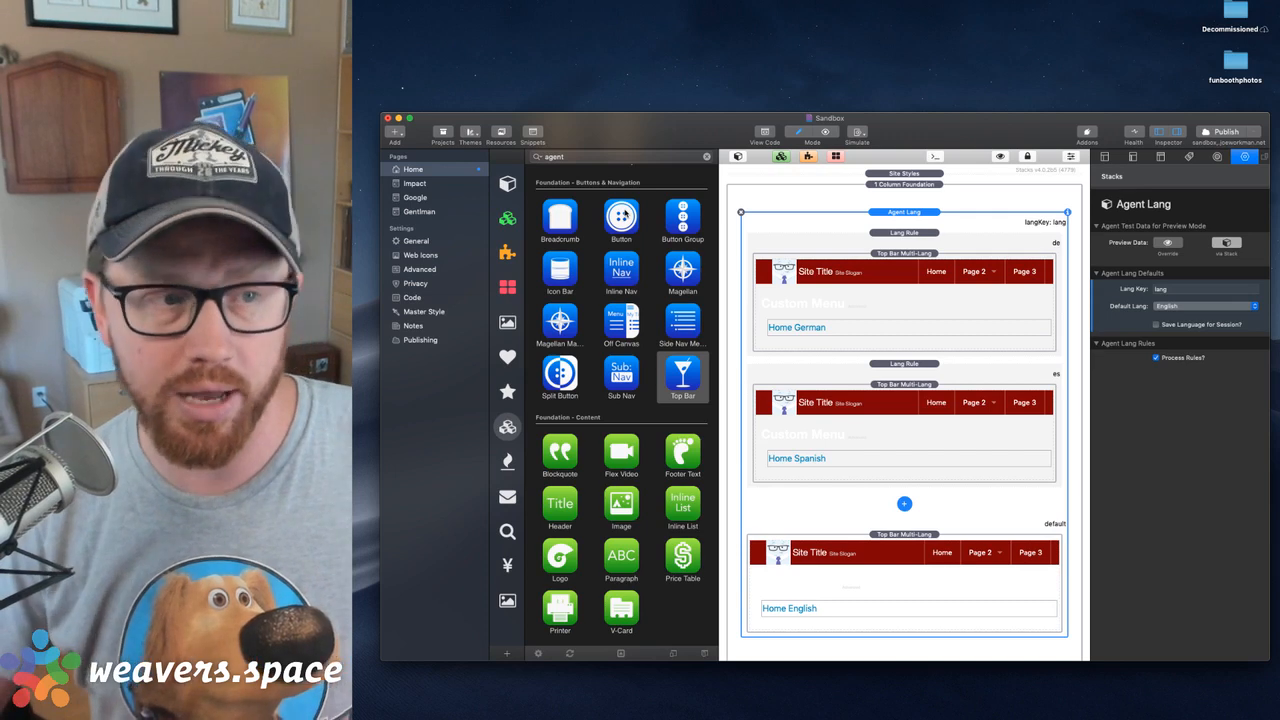
pyautogui.moveTo(683, 215); pyautogui.dragTo(940, 231)
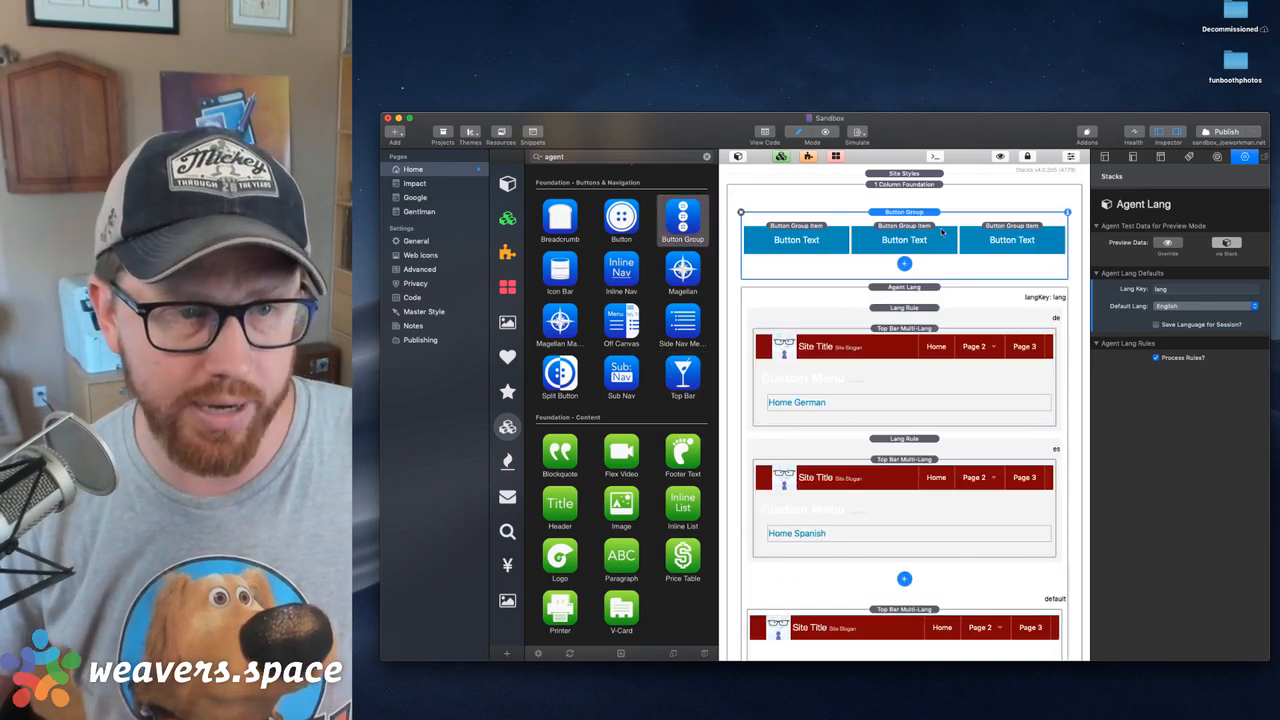
pyautogui.click(737, 157)
# Title the first button group item German and link it to the URL ?lang=de
pyautogui.click(631, 244)
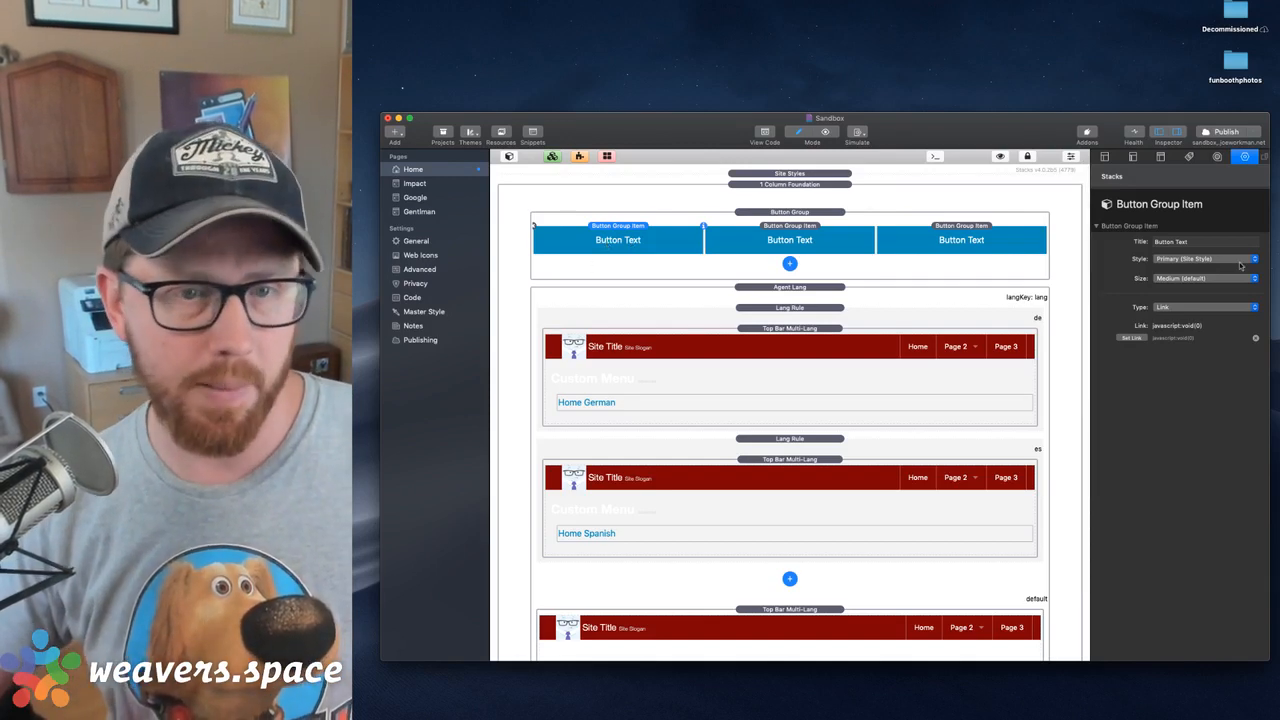
pyautogui.tripleClick(1197, 244)
pyautogui.write('German')
pyautogui.press('Return')
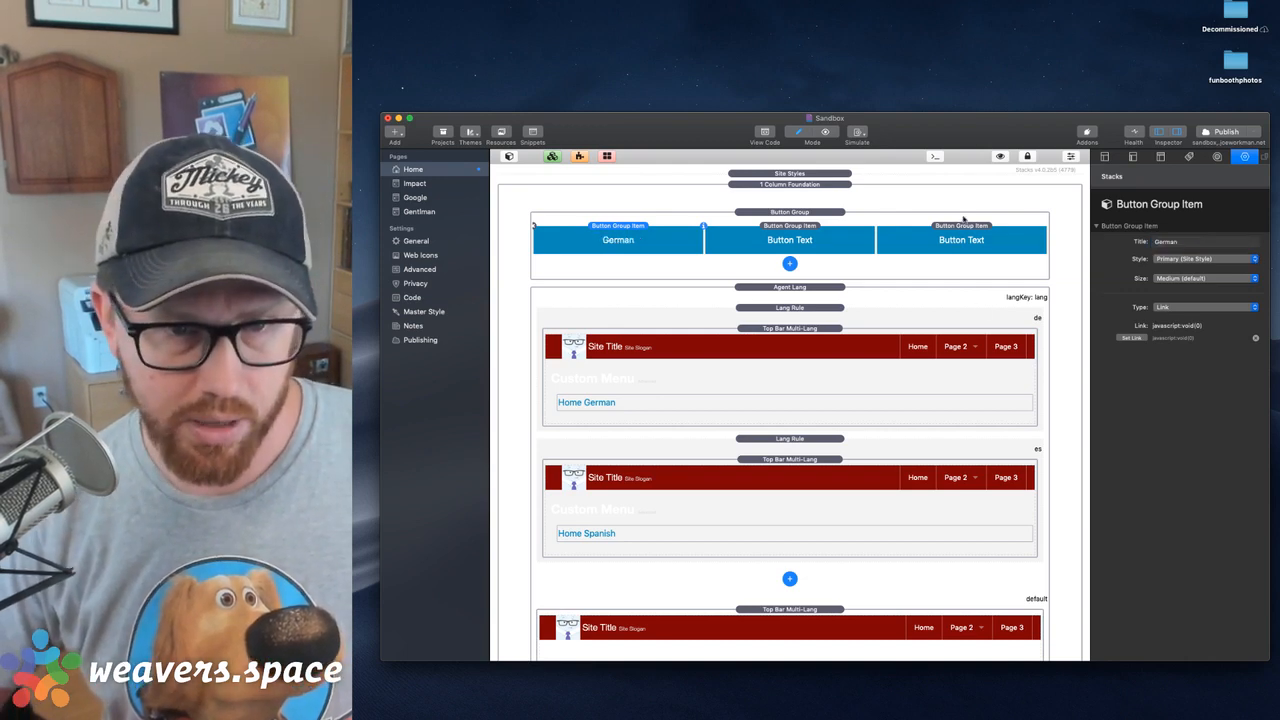
pyautogui.click(1130, 338)
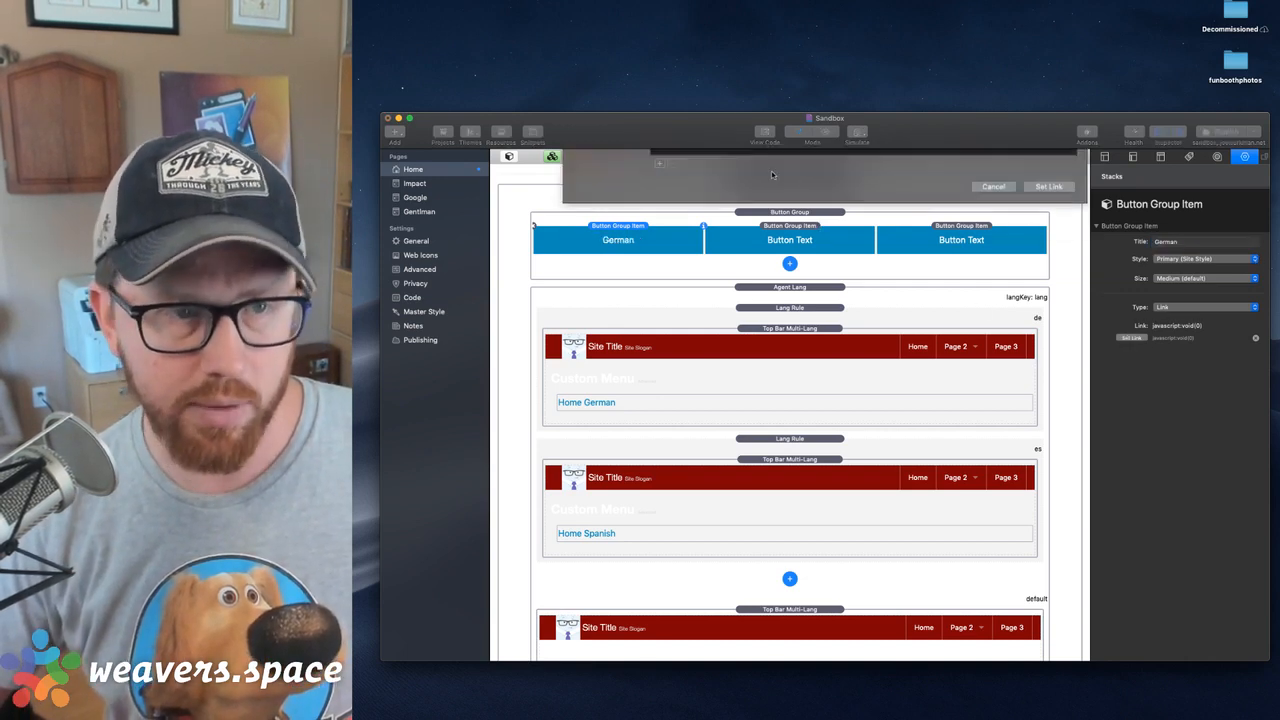
pyautogui.write('?')
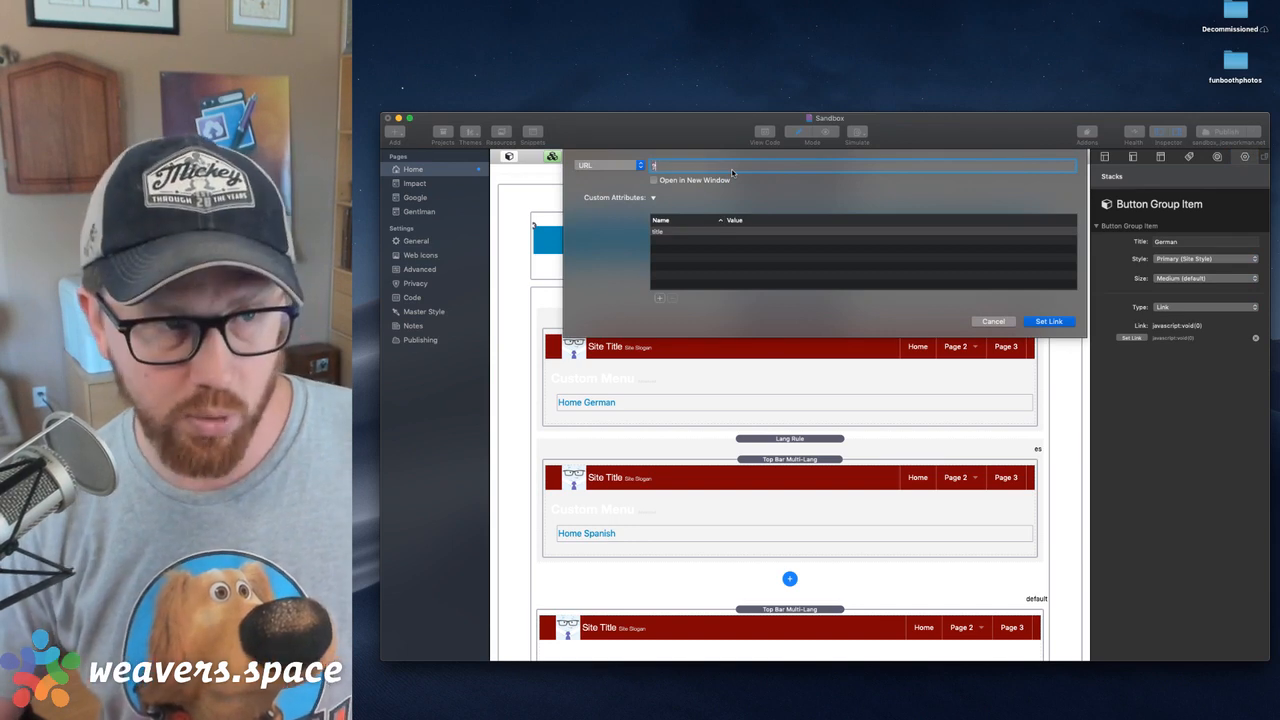
pyautogui.write('lang=de')
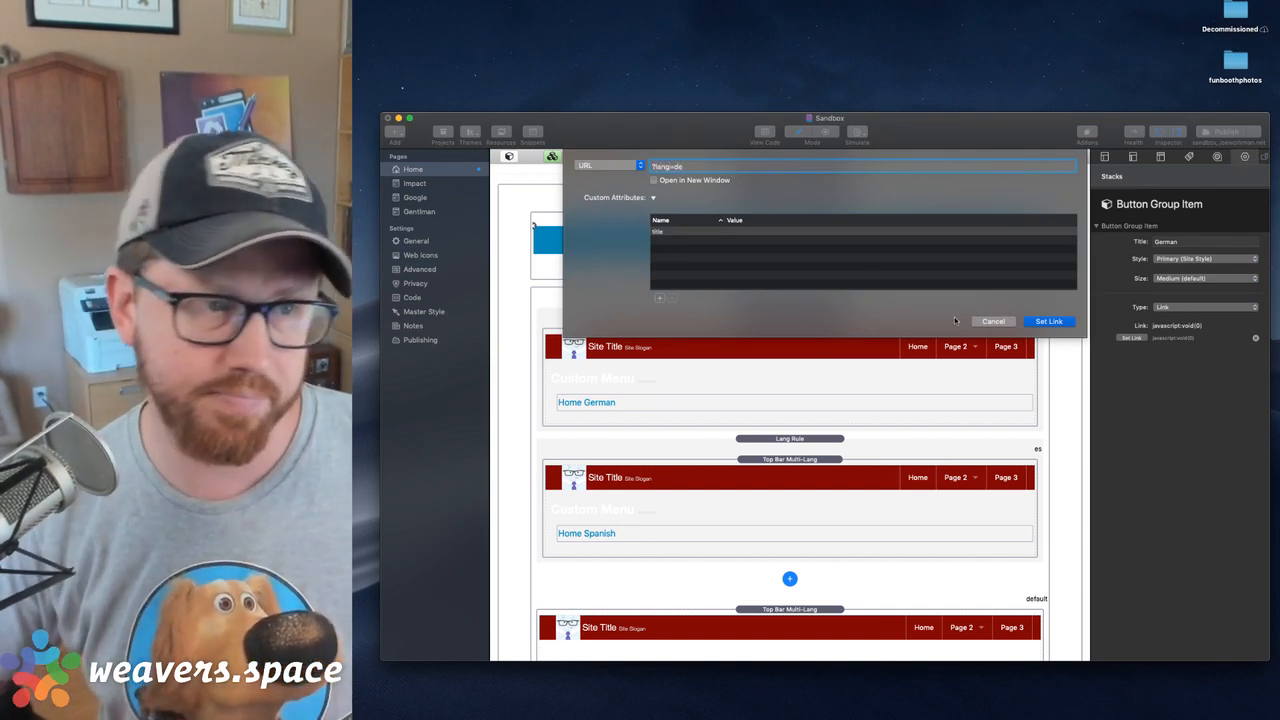
pyautogui.click(1046, 321)
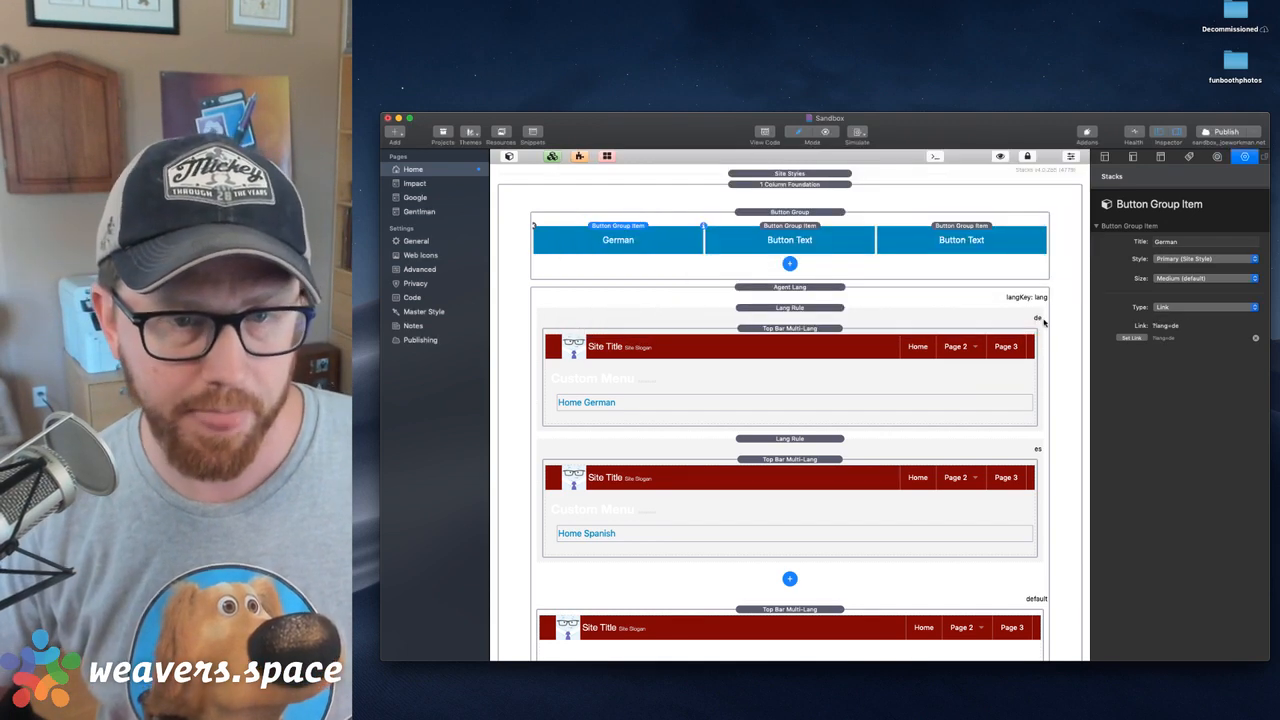
# Delete the two untitled button group items and duplicate the German button twice
pyautogui.click(937, 233)
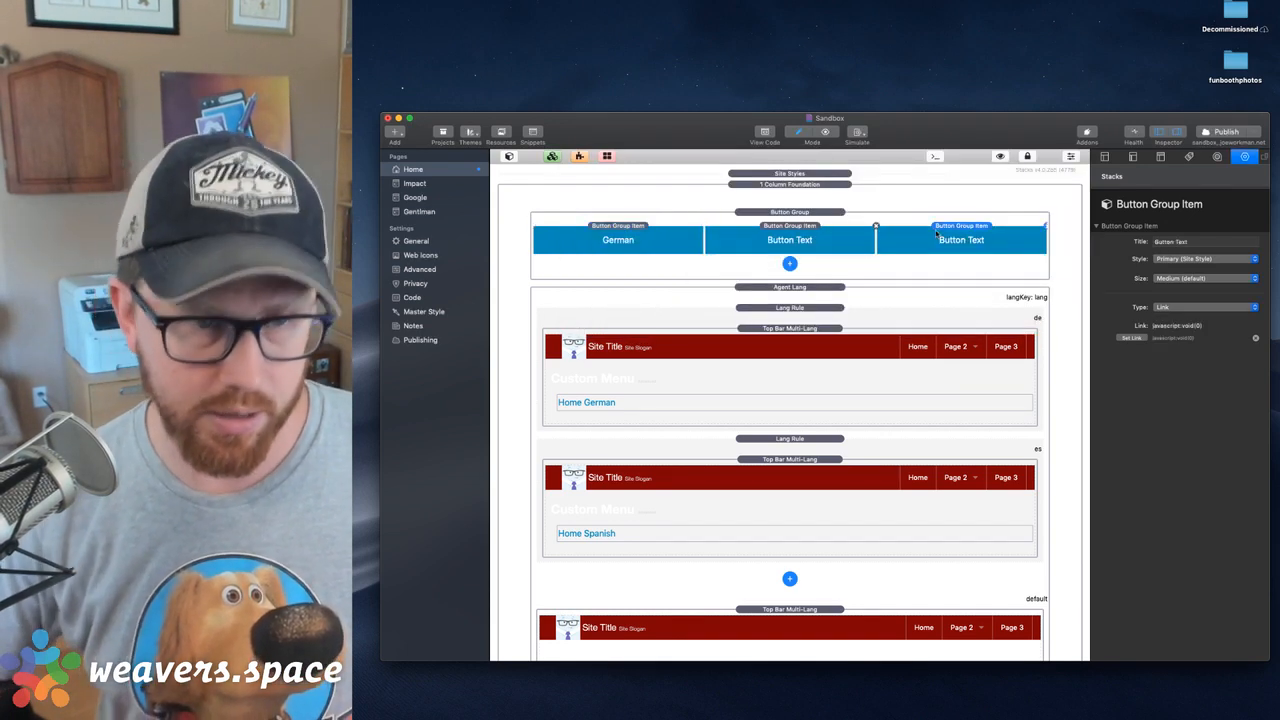
pyautogui.press('Delete')
pyautogui.press('Delete')
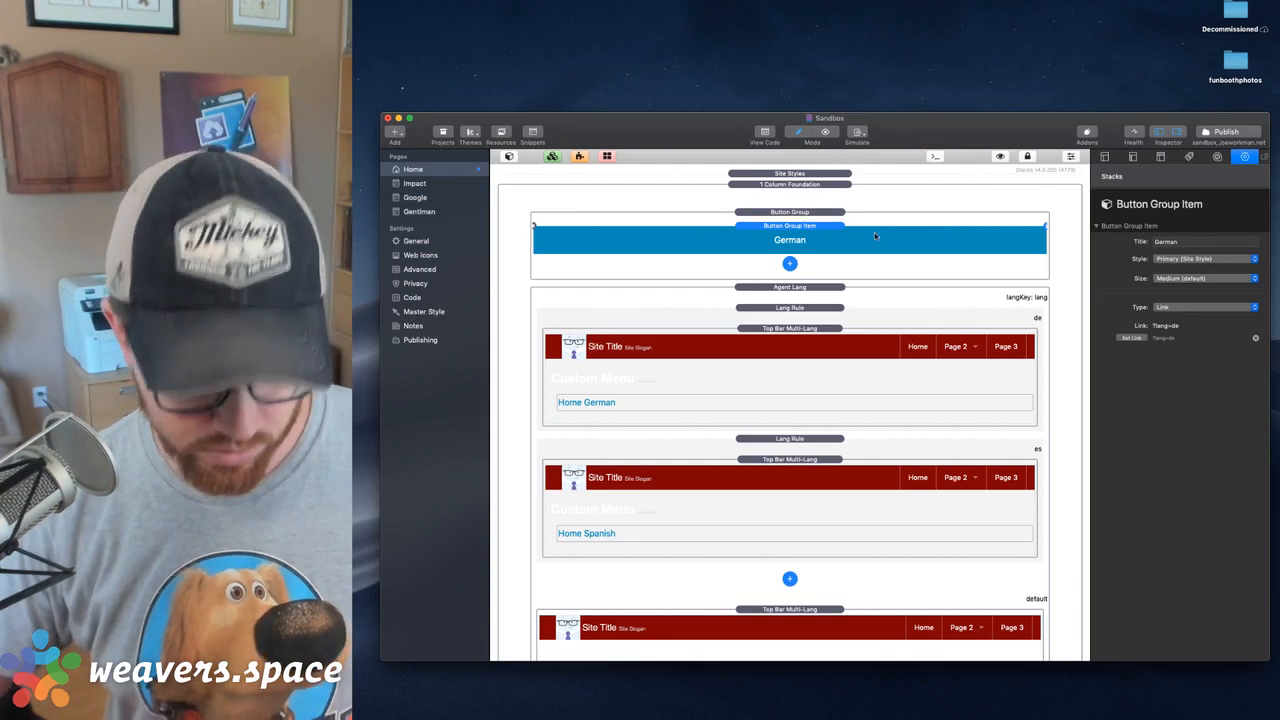
pyautogui.press('super+d')
pyautogui.press('super+d')
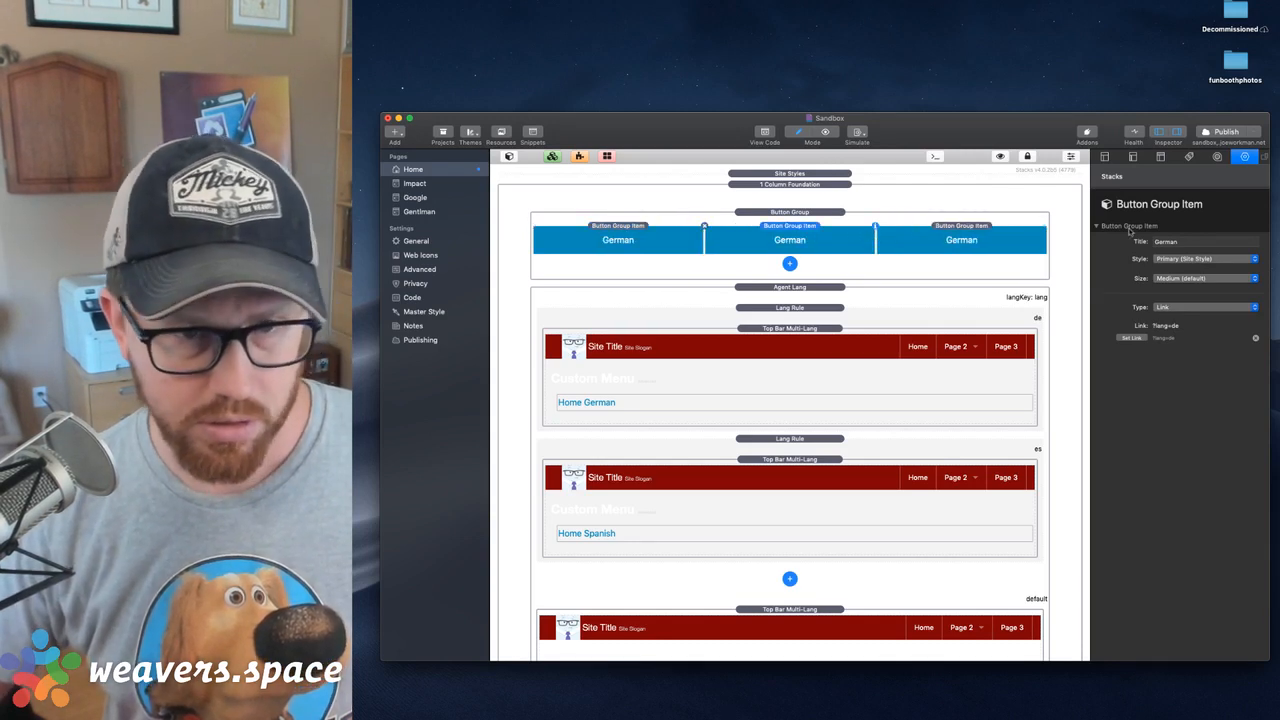
# Retitle the middle button Spanish and set its link to ?lang=es
pyautogui.doubleClick(1186, 247)
pyautogui.write('Spanish')
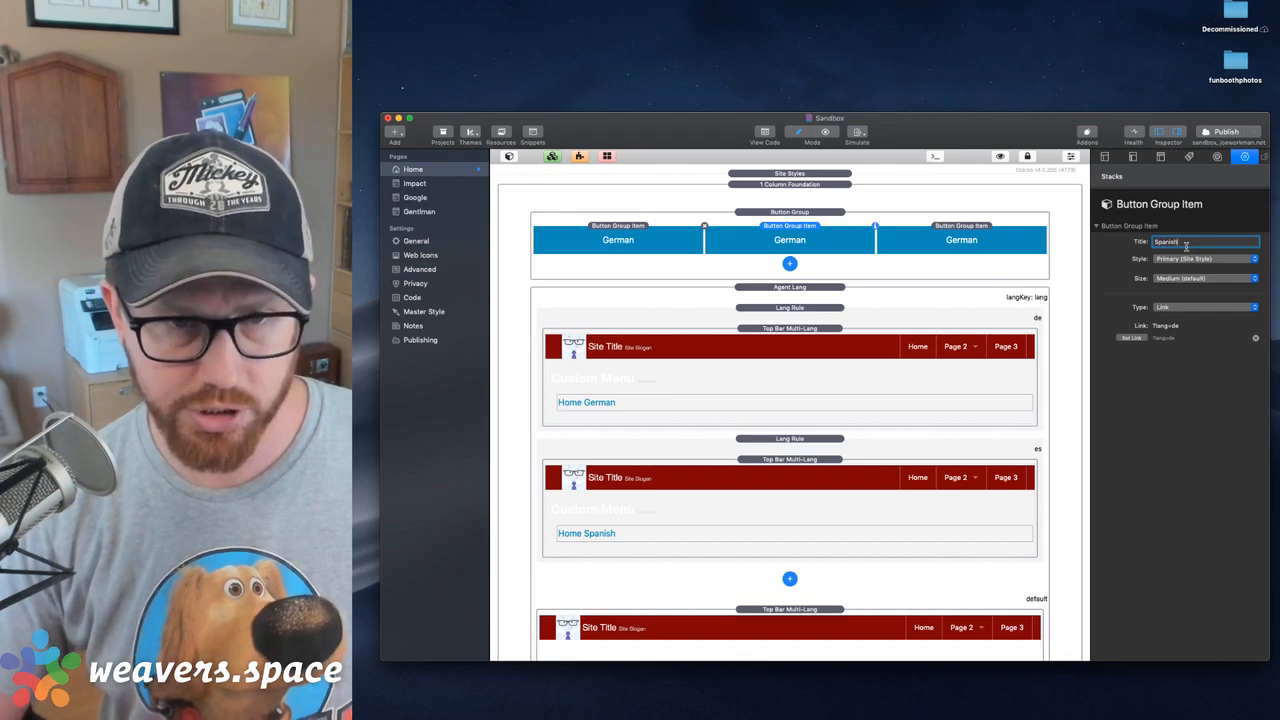
pyautogui.press('Return')
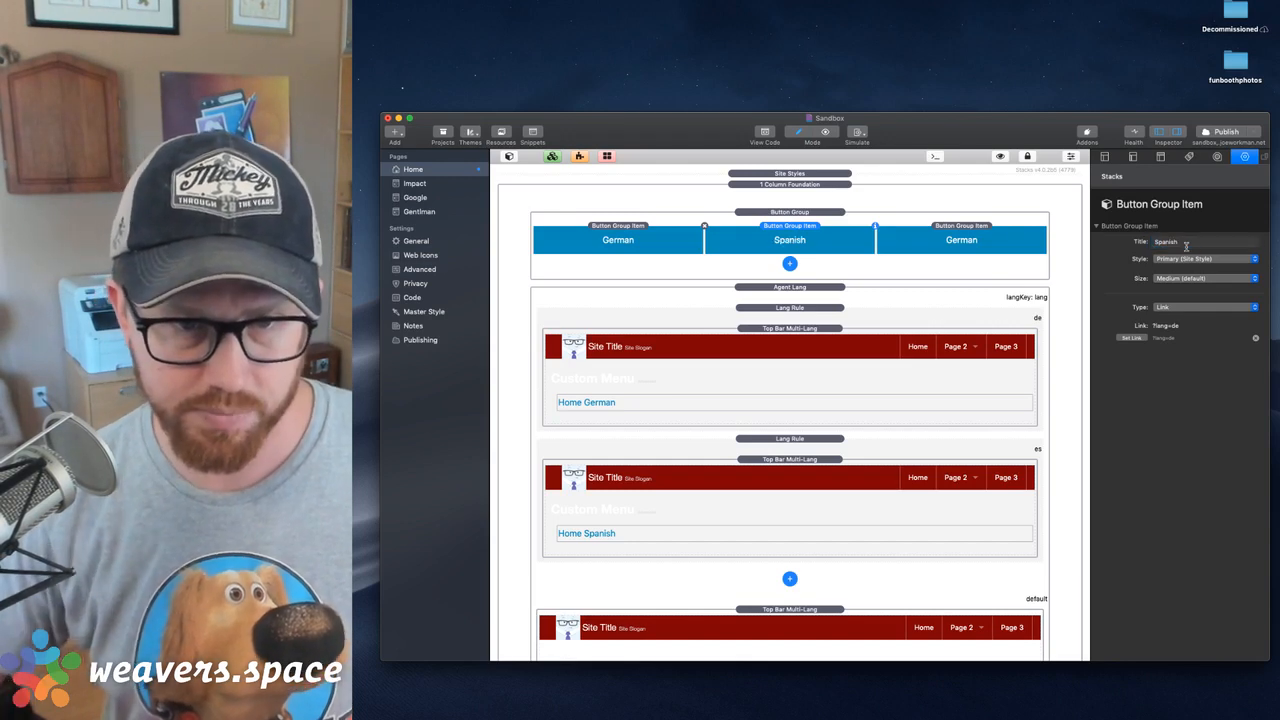
pyautogui.click(1130, 338)
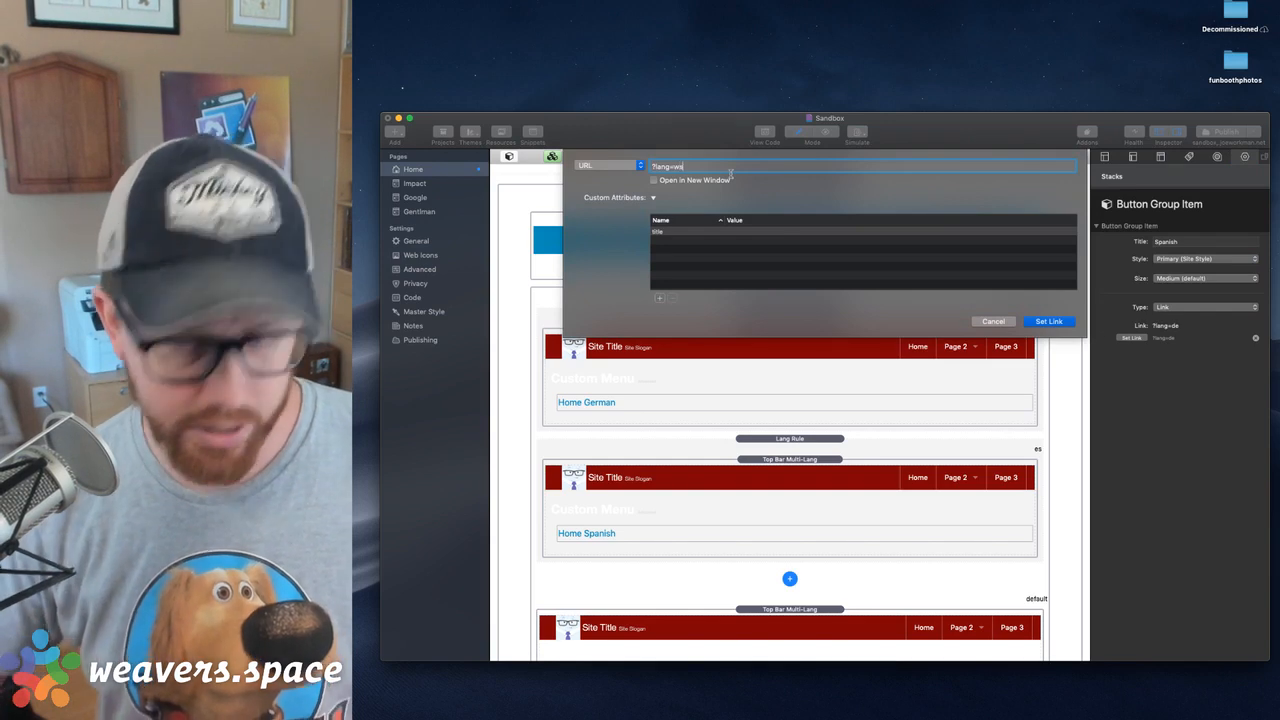
pyautogui.click(1050, 325)
# Retitle the third button English and set its link to ?lang=en
pyautogui.click(953, 227)
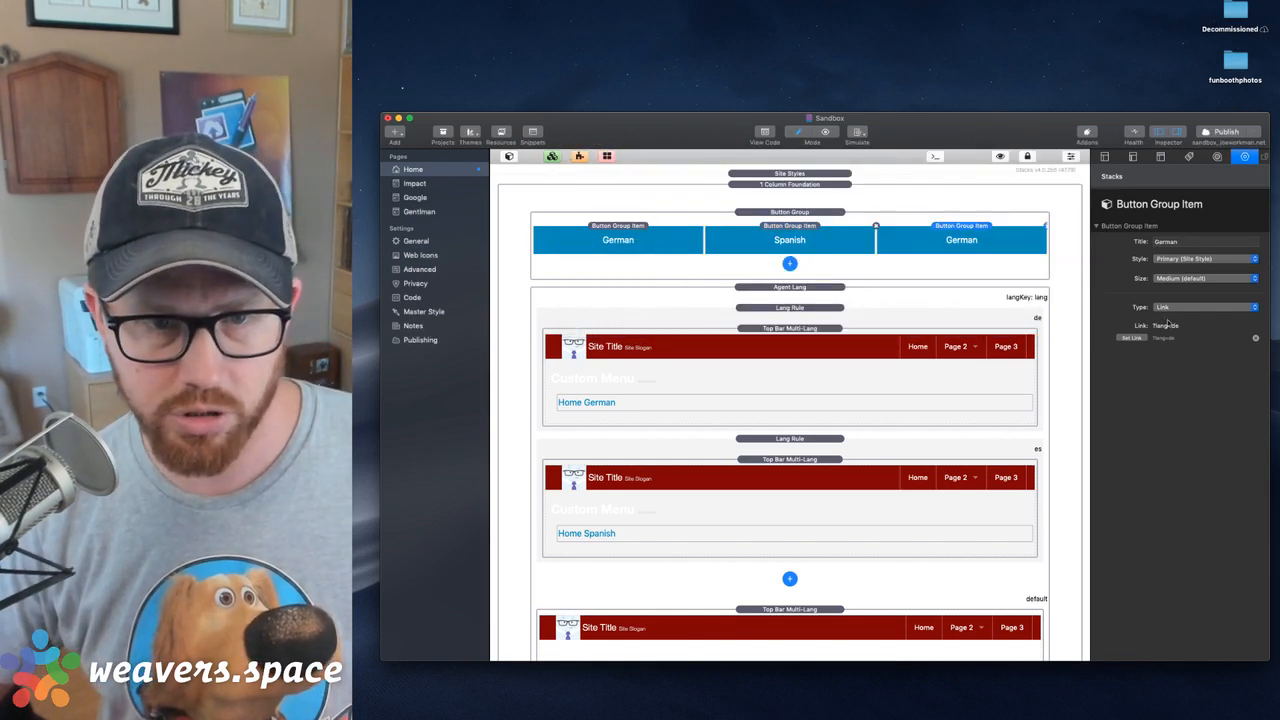
pyautogui.doubleClick(1167, 242)
pyautogui.write('English')
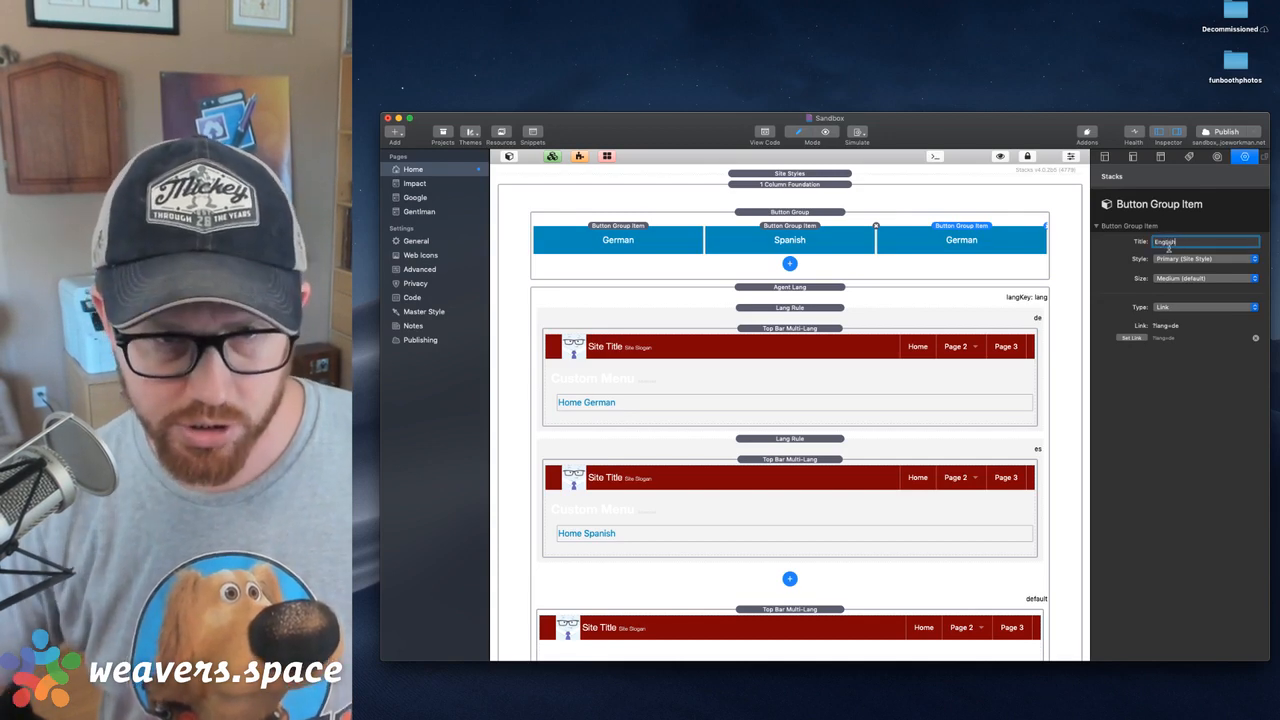
pyautogui.press('Return')
pyautogui.click(1131, 338)
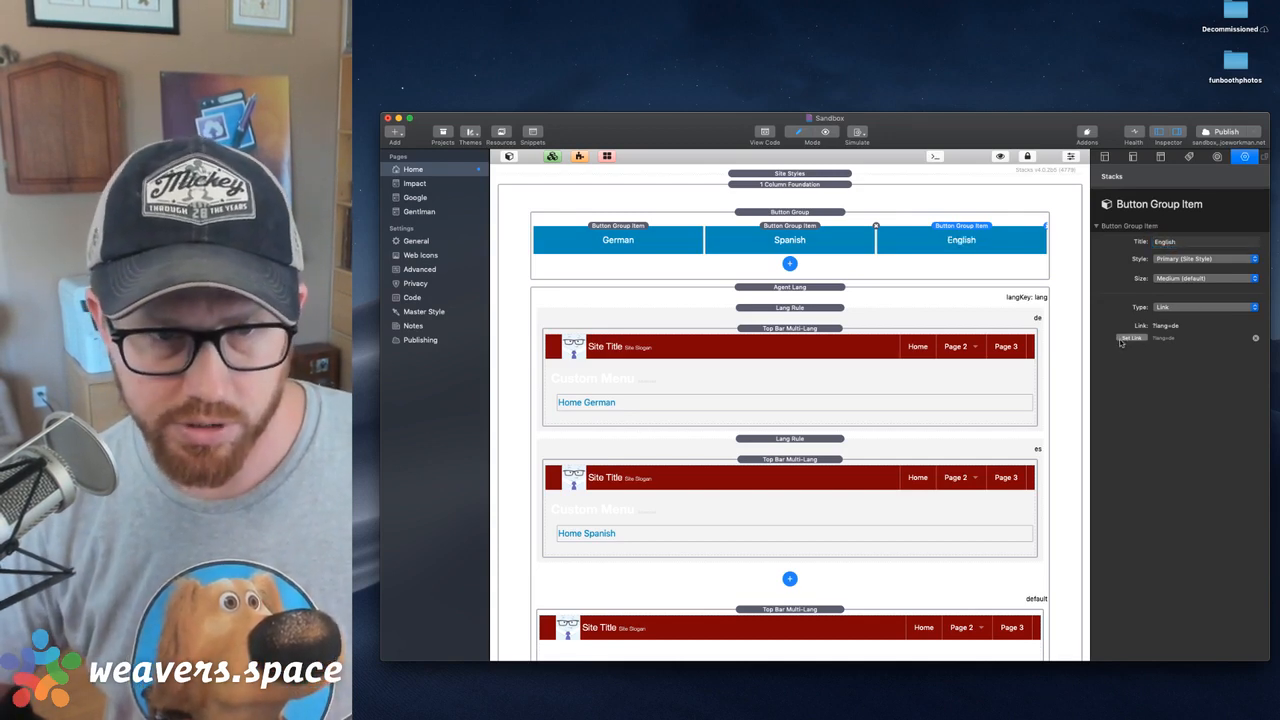
pyautogui.click(757, 162)
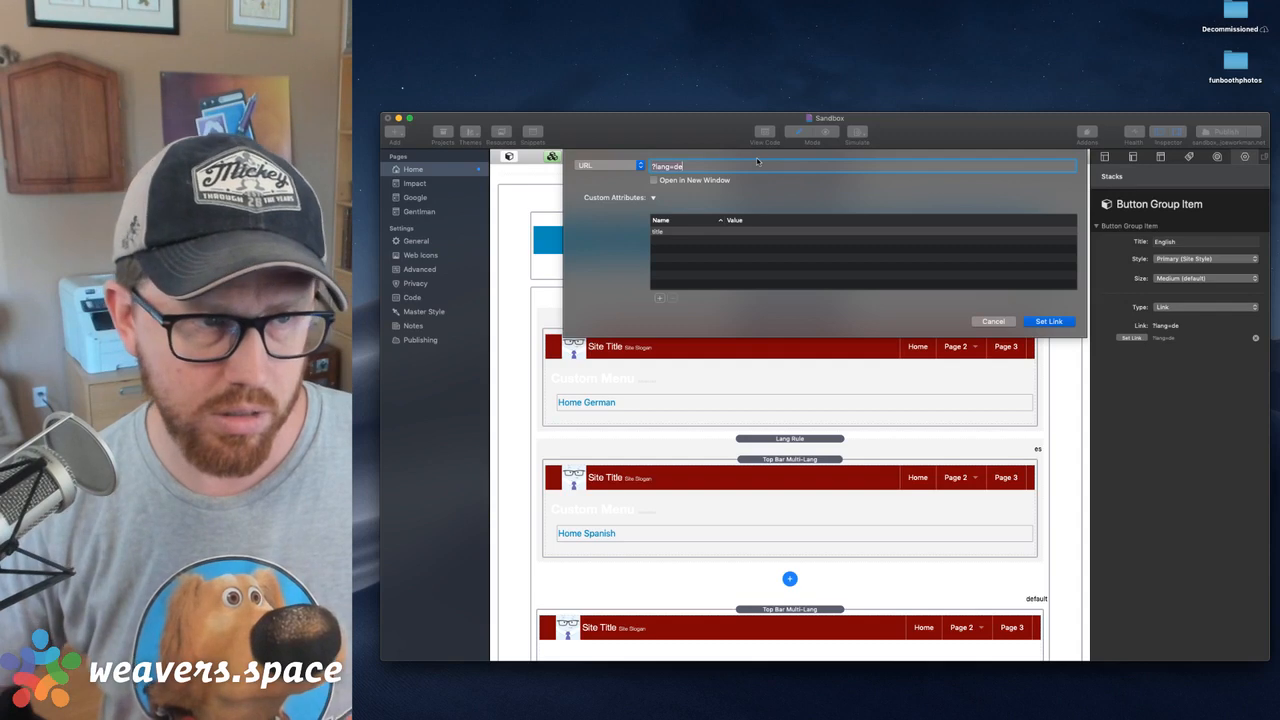
pyautogui.press('Return')
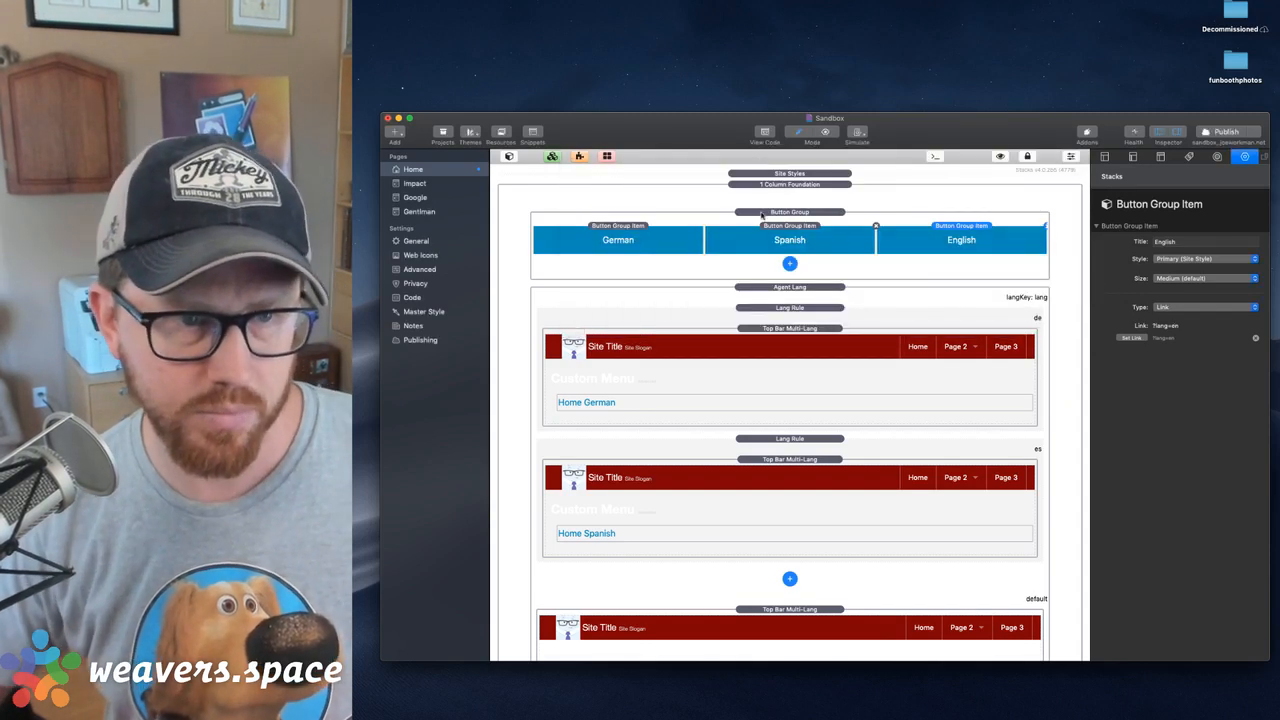
# Select the whole Button Group and publish the updated site to sandbox.joeworkman.net
pyautogui.click(815, 211)
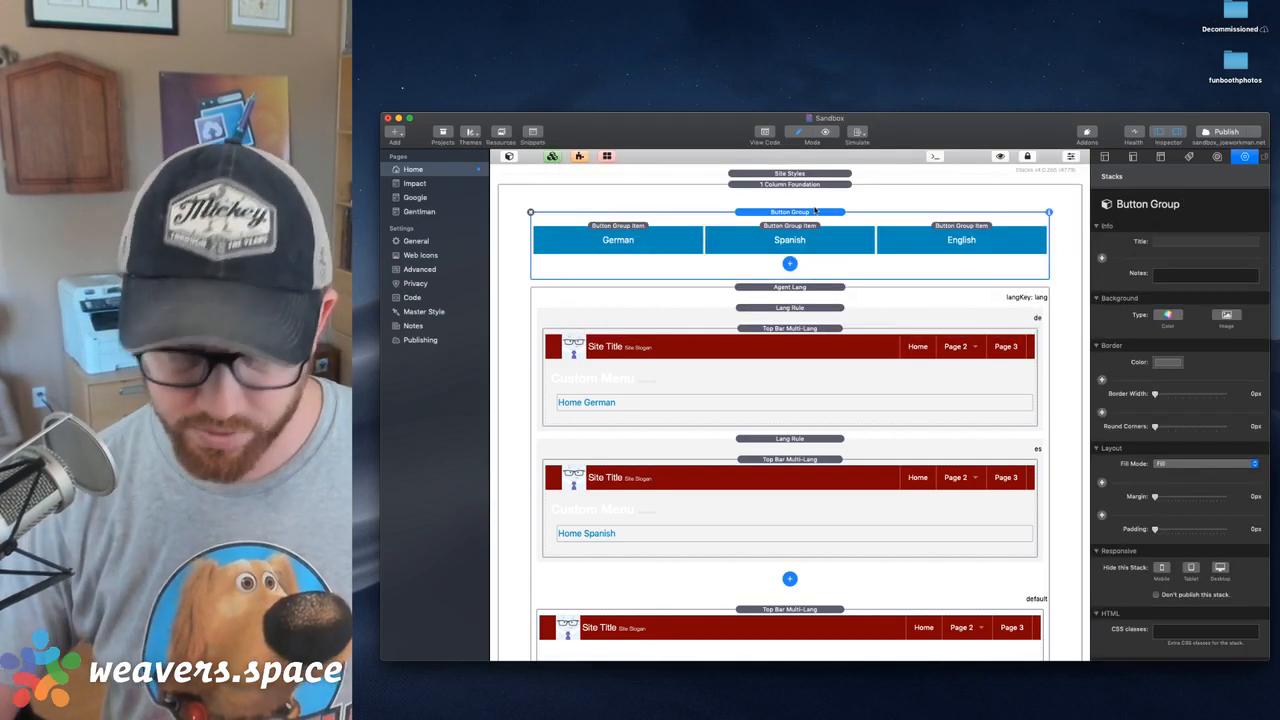
pyautogui.press('super+shift+r')
pyautogui.press('super+w')
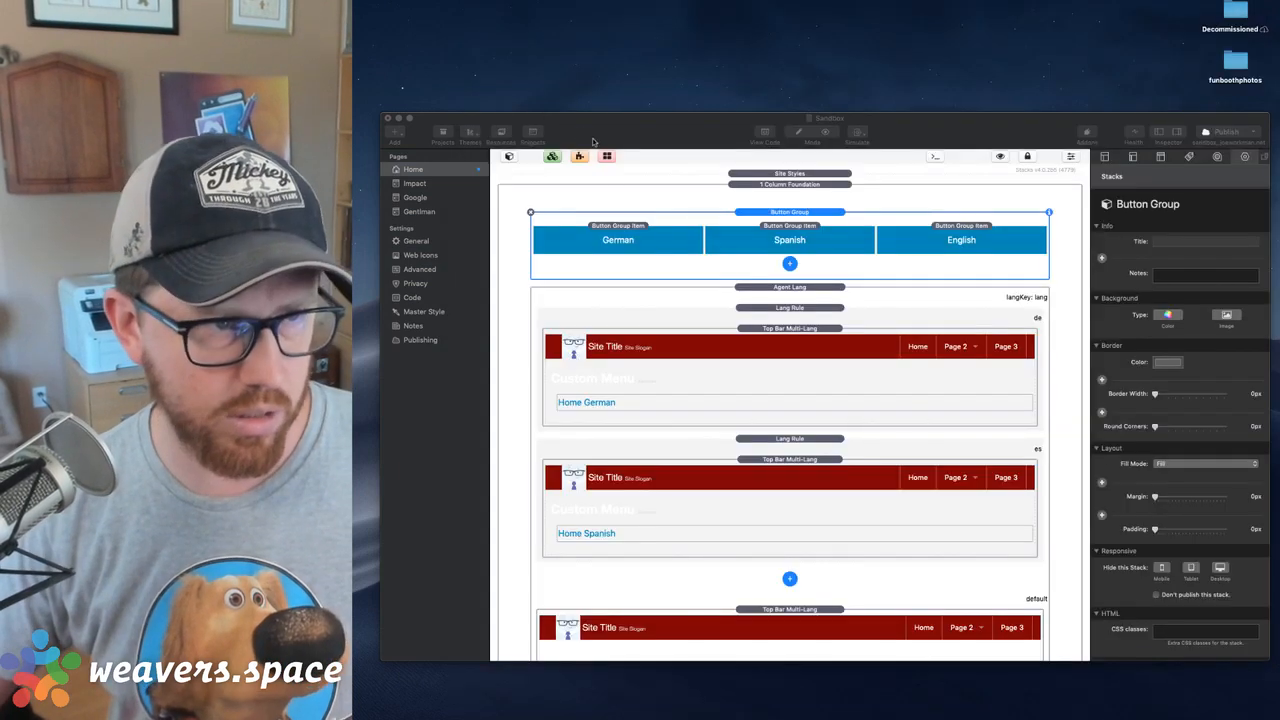
pyautogui.click(604, 141)
pyautogui.click(1205, 133)
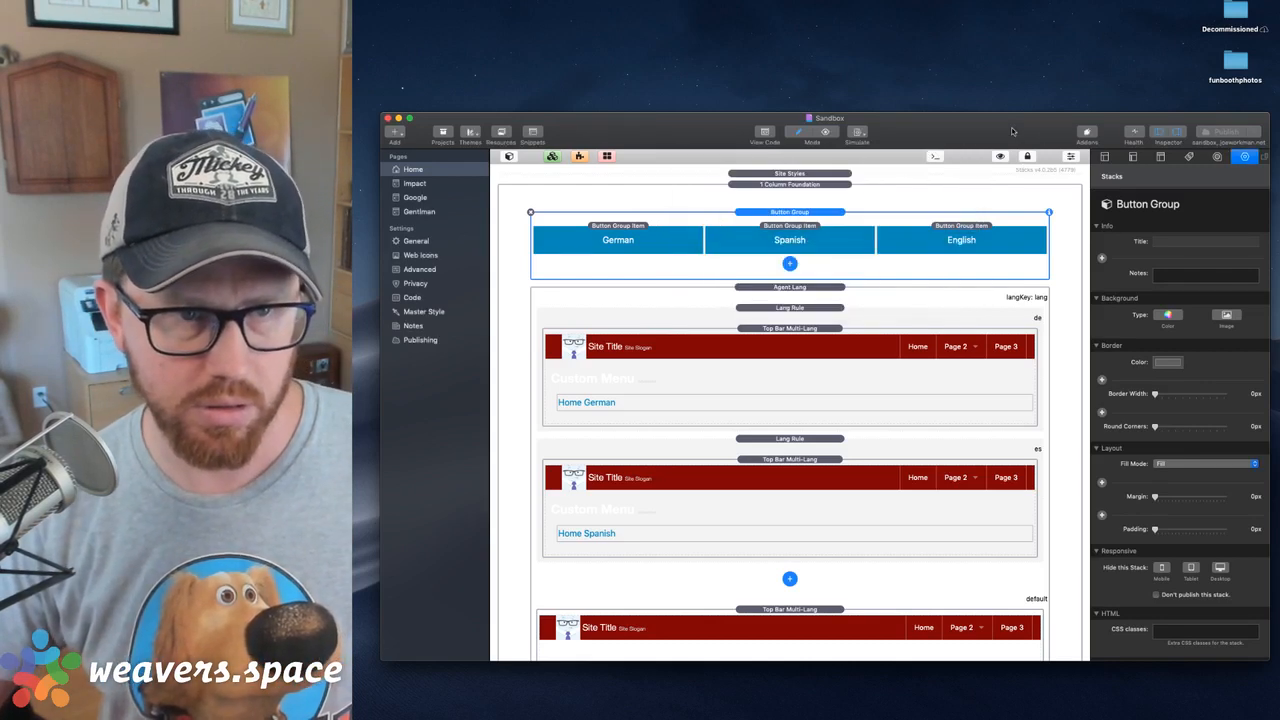
# Switch to the browser preview and test the Spanish, English and German buttons against the displayed menu
pyautogui.press('super+Tab')
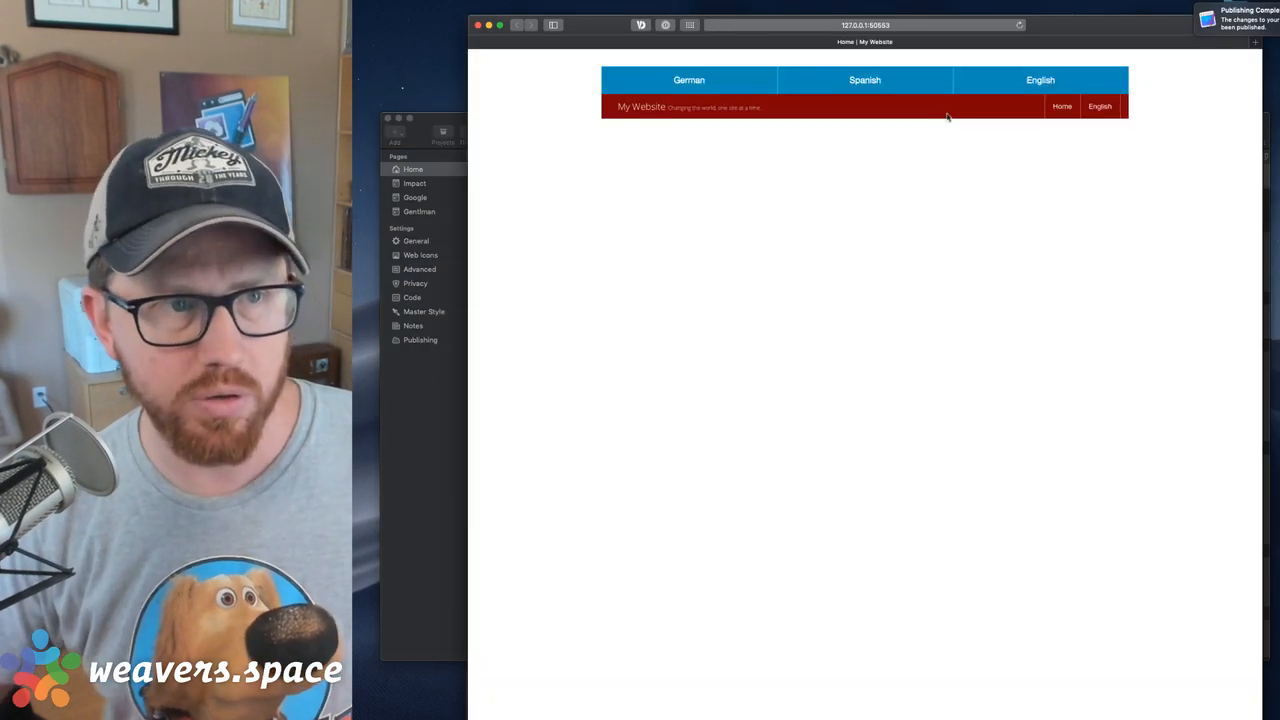
pyautogui.click(876, 80)
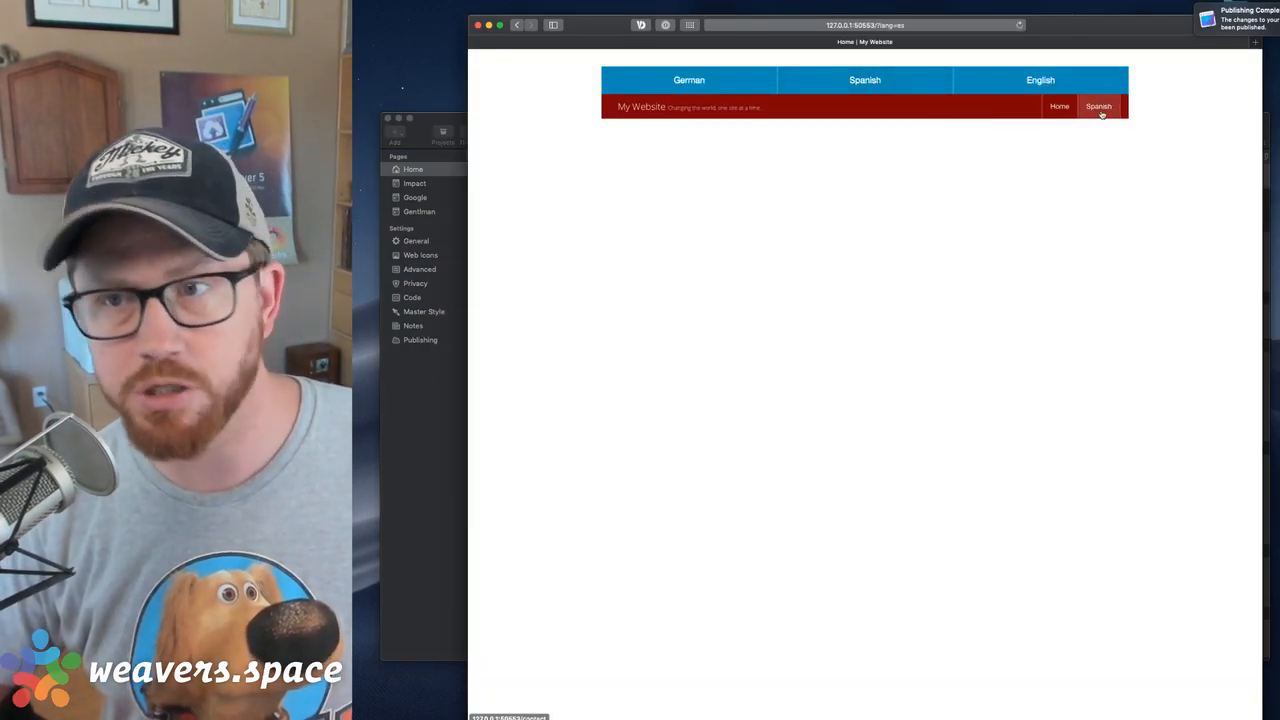
pyautogui.click(1065, 86)
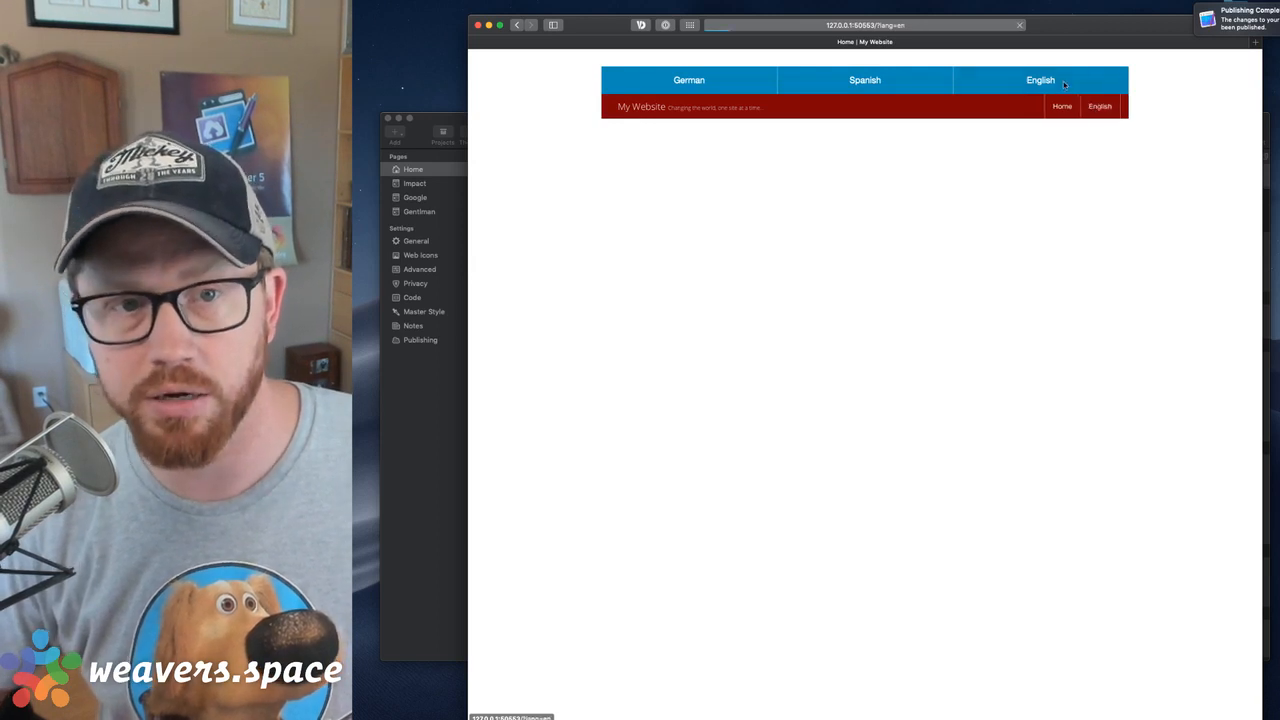
pyautogui.click(703, 84)
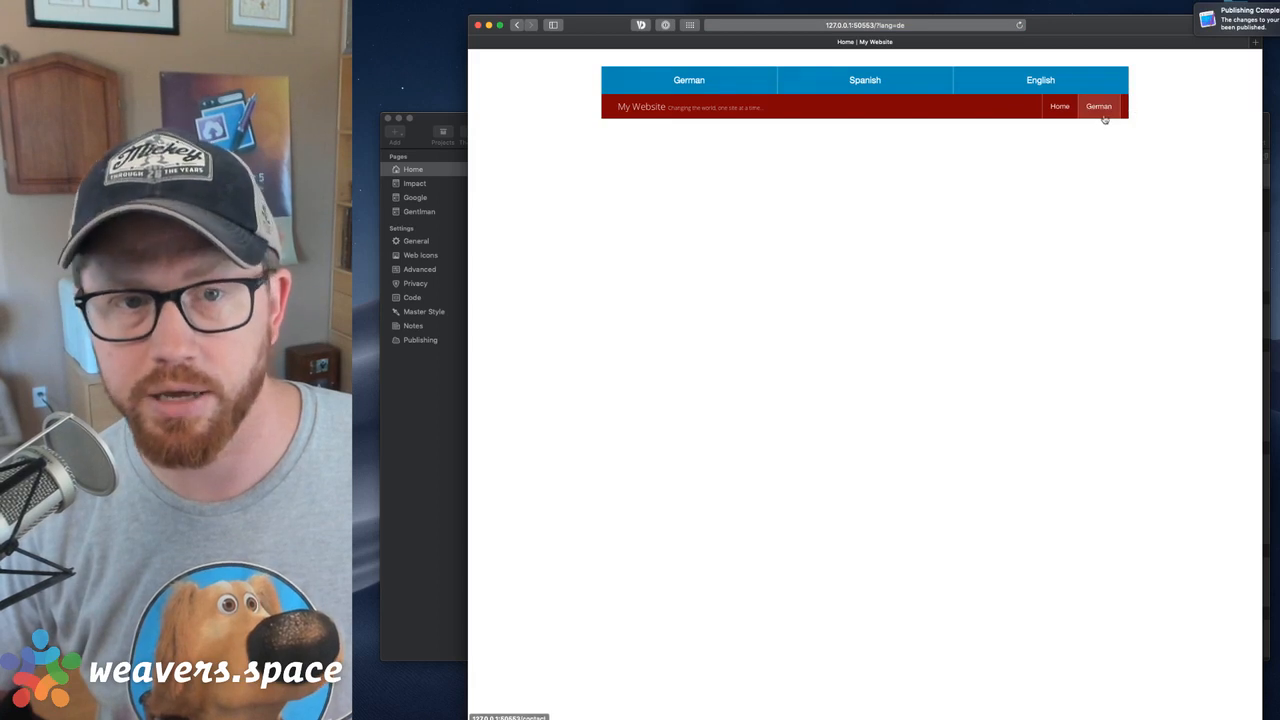
pyautogui.click(1016, 86)
pyautogui.click(862, 88)
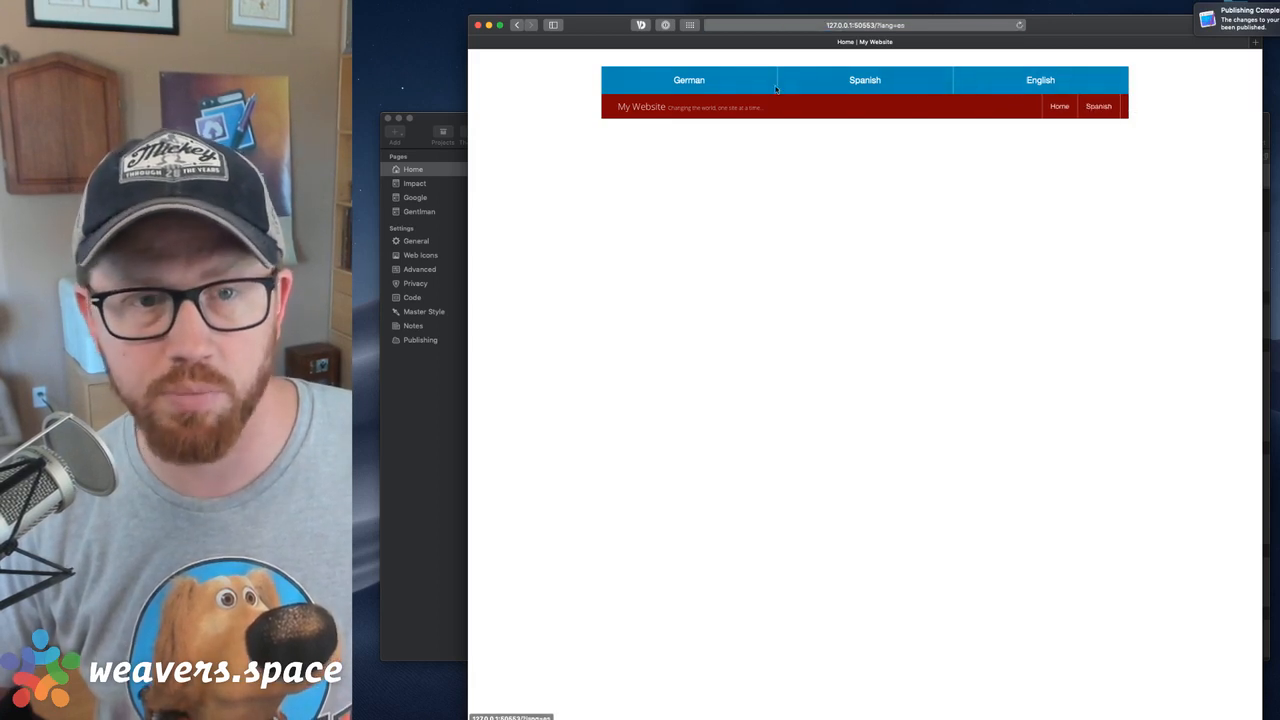
pyautogui.click(721, 88)
pyautogui.click(1060, 88)
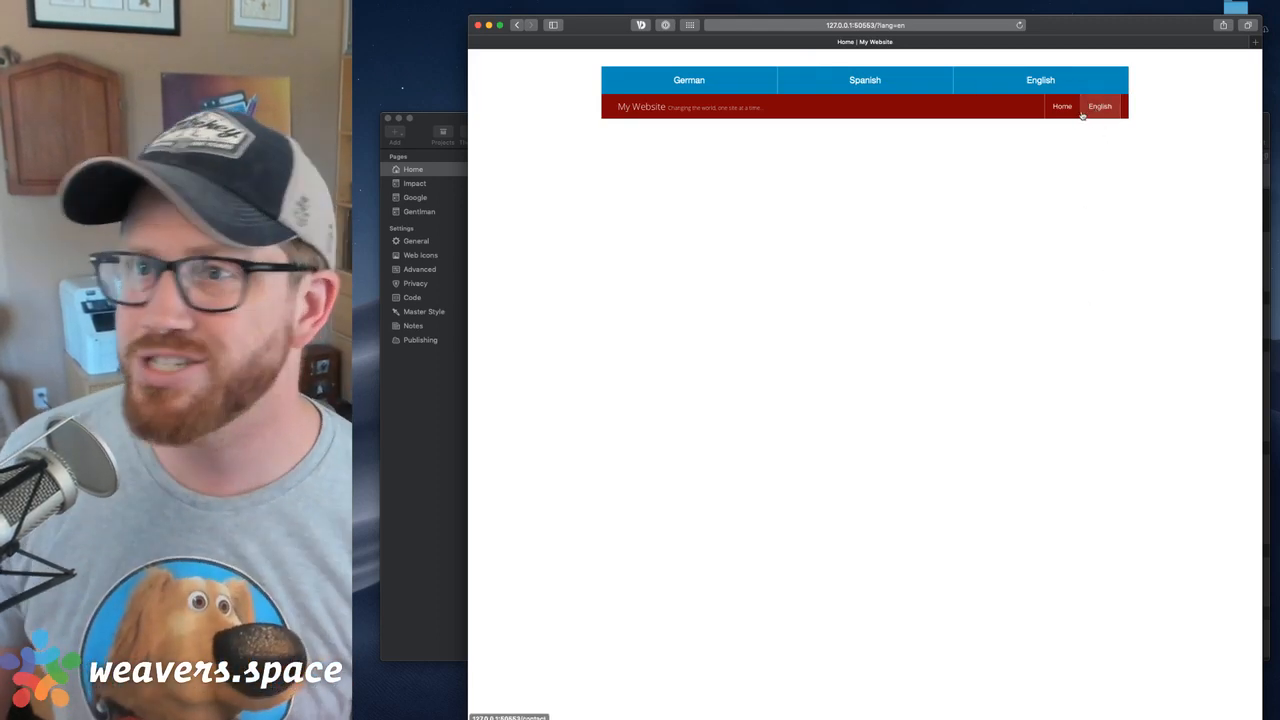
# Recheck the language buttons against the lang value in the page address, and close the browser window
pyautogui.click(1049, 83)
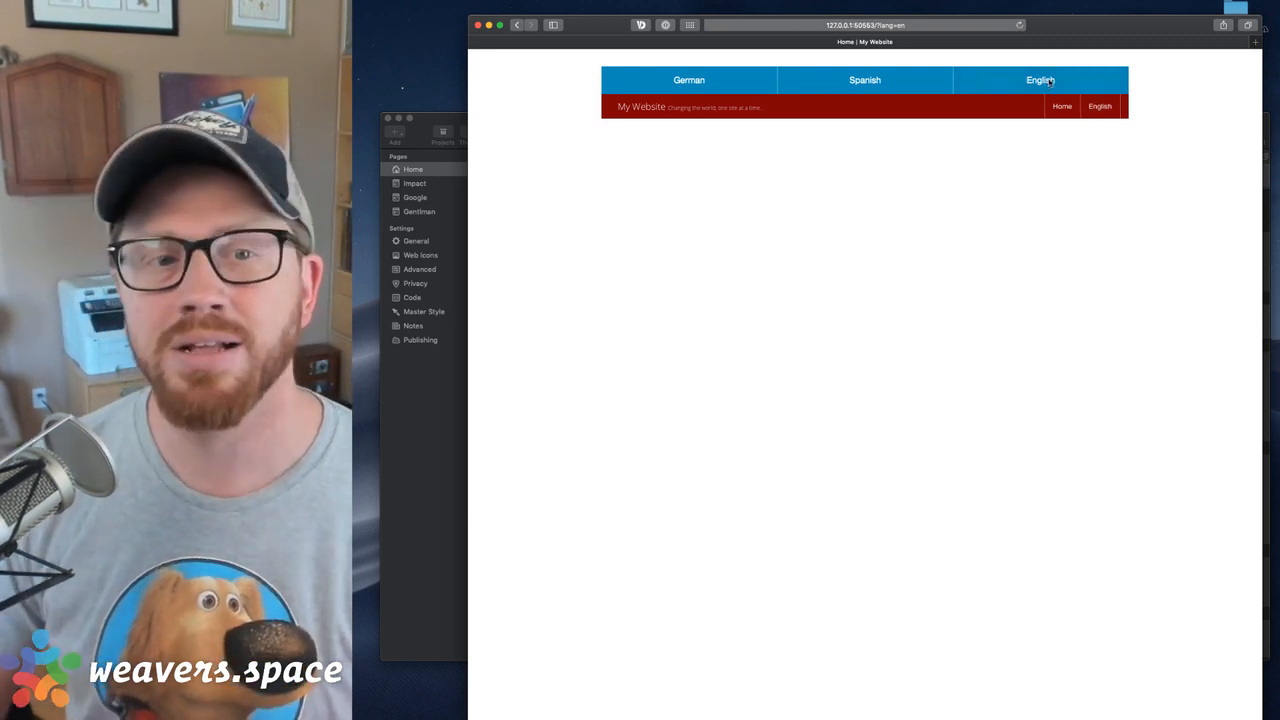
pyautogui.click(875, 82)
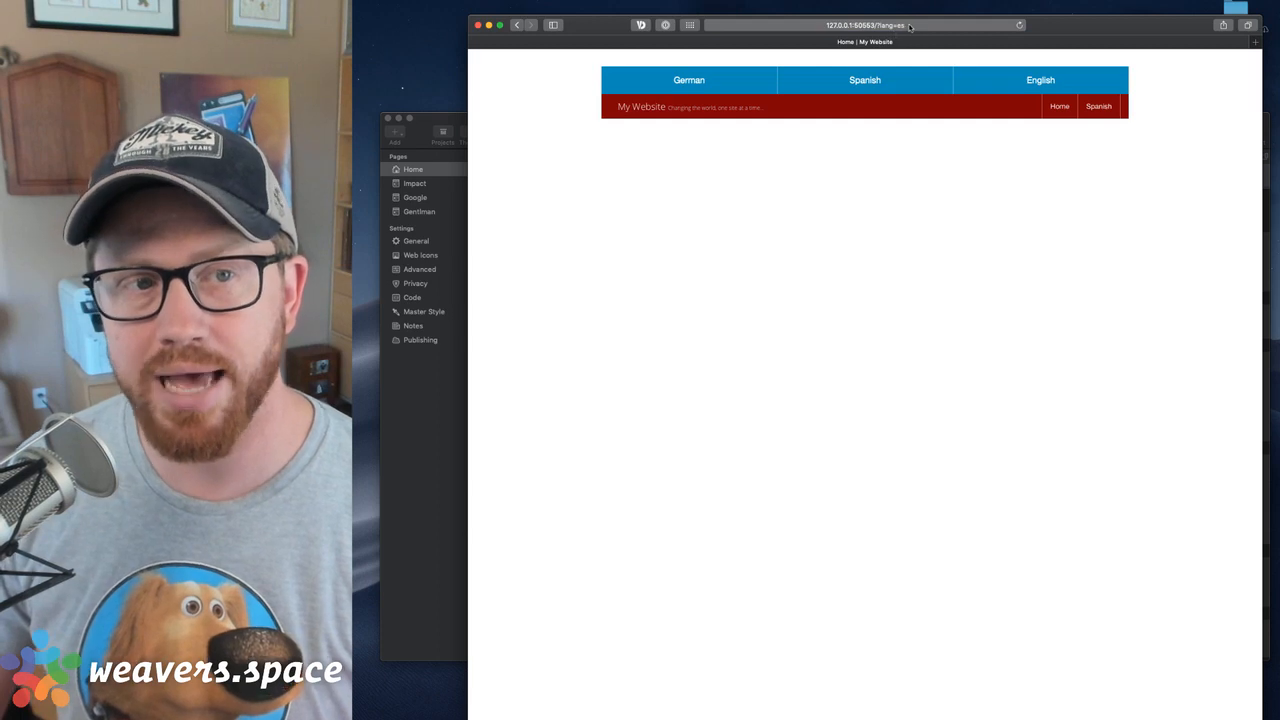
pyautogui.click(880, 27)
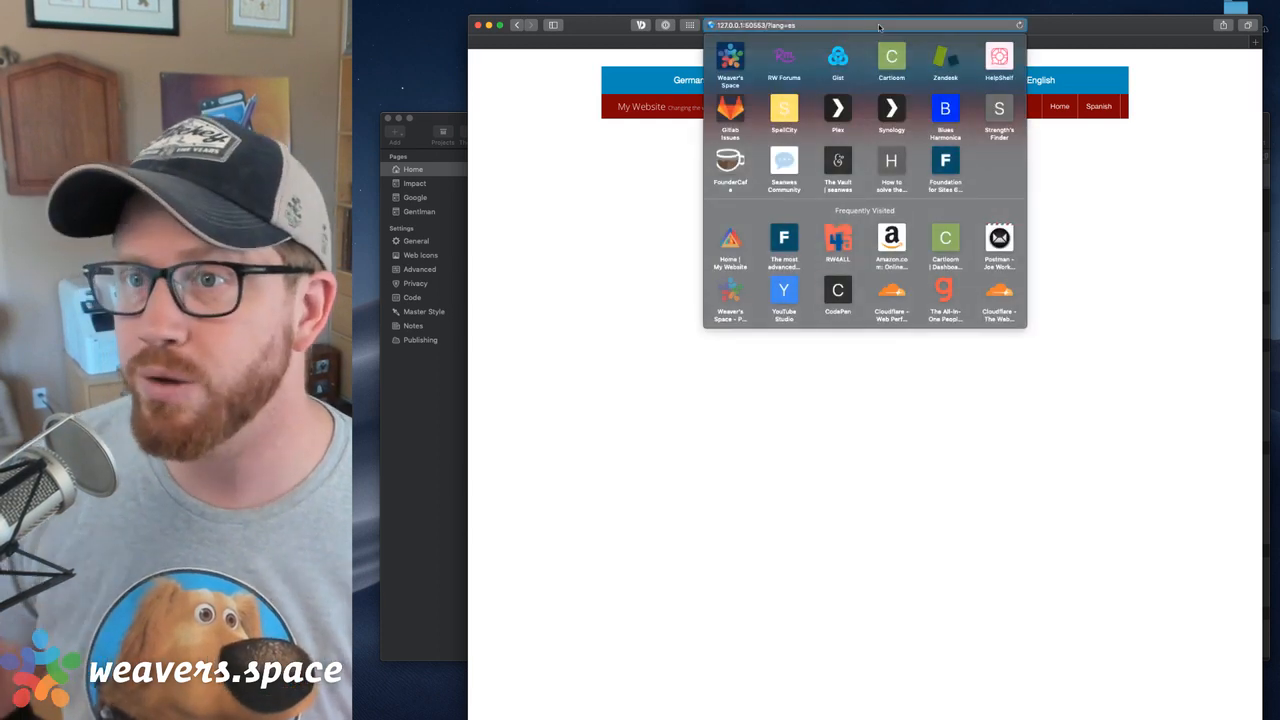
pyautogui.click(1003, 79)
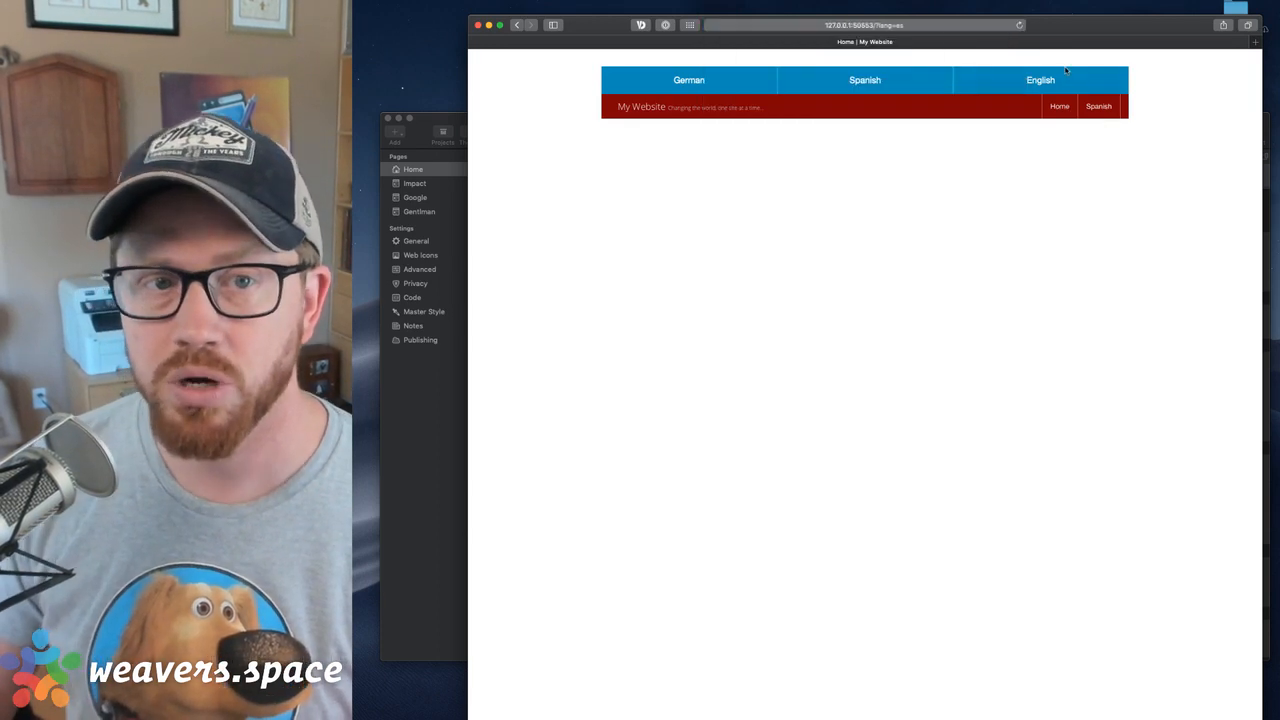
pyautogui.click(712, 79)
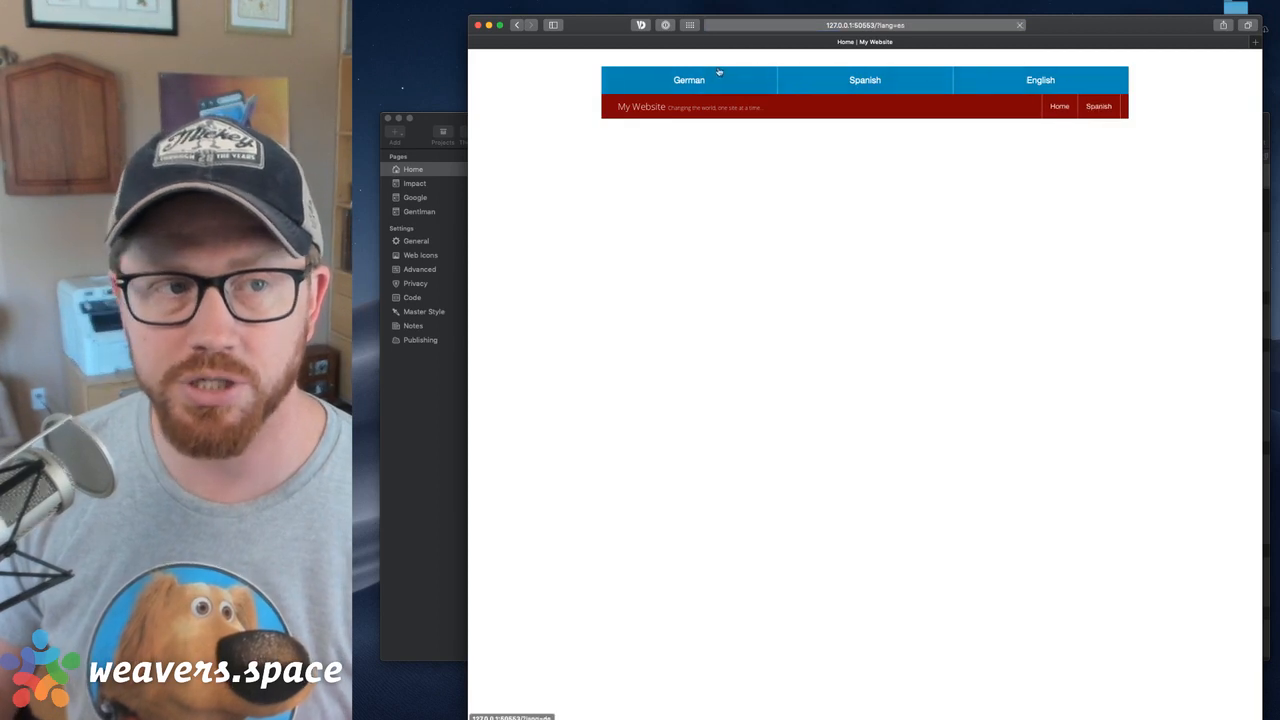
pyautogui.click(866, 88)
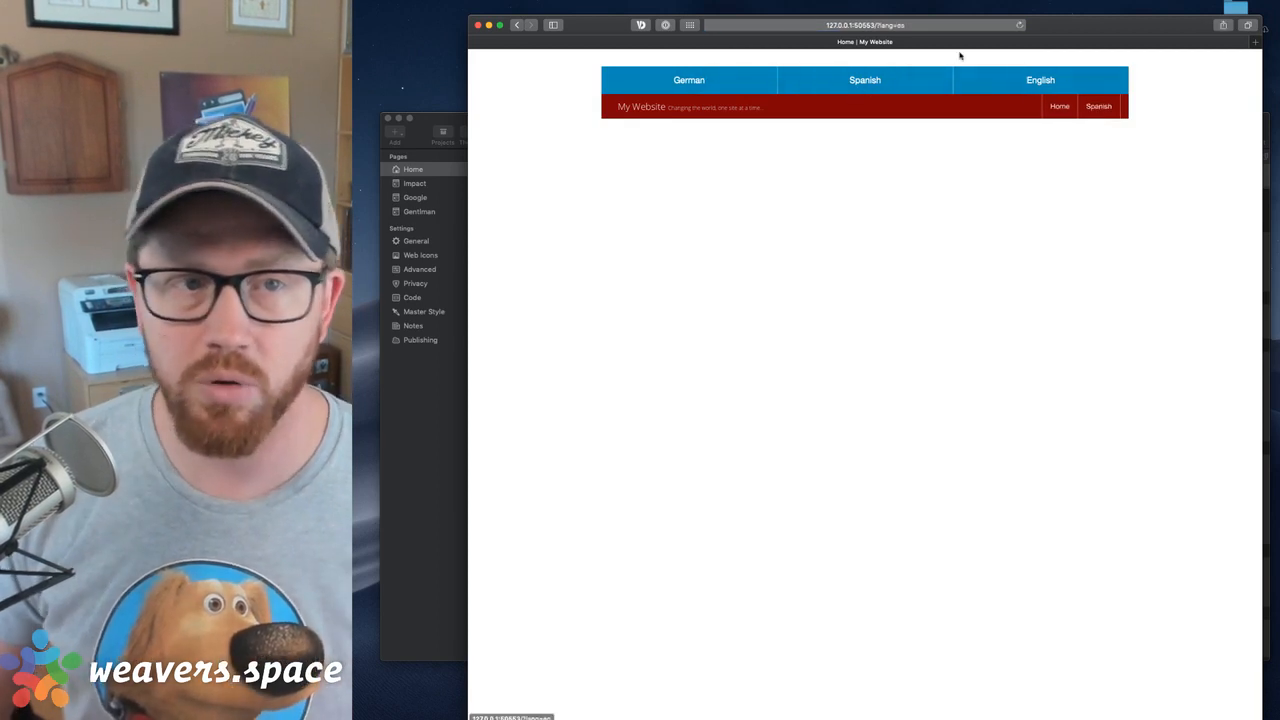
pyautogui.click(479, 24)
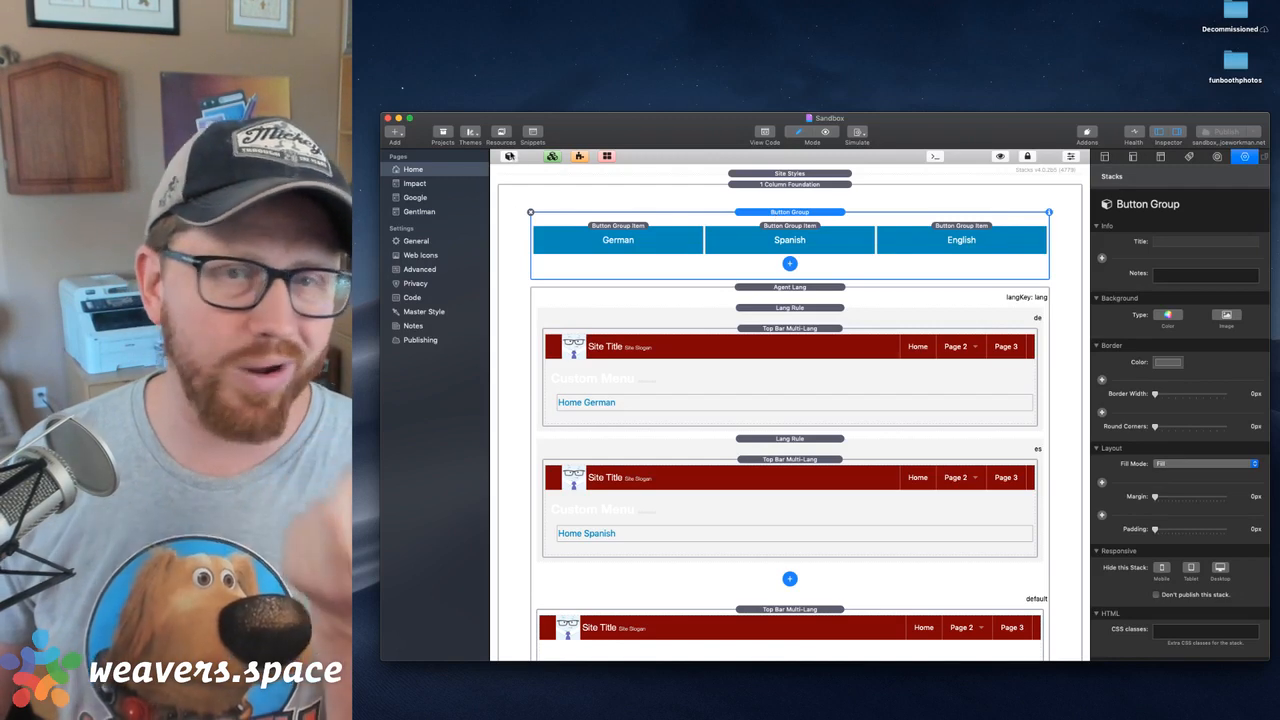
# Add a Form Base stack above the Button Group and delete the Button Group
pyautogui.click(509, 157)
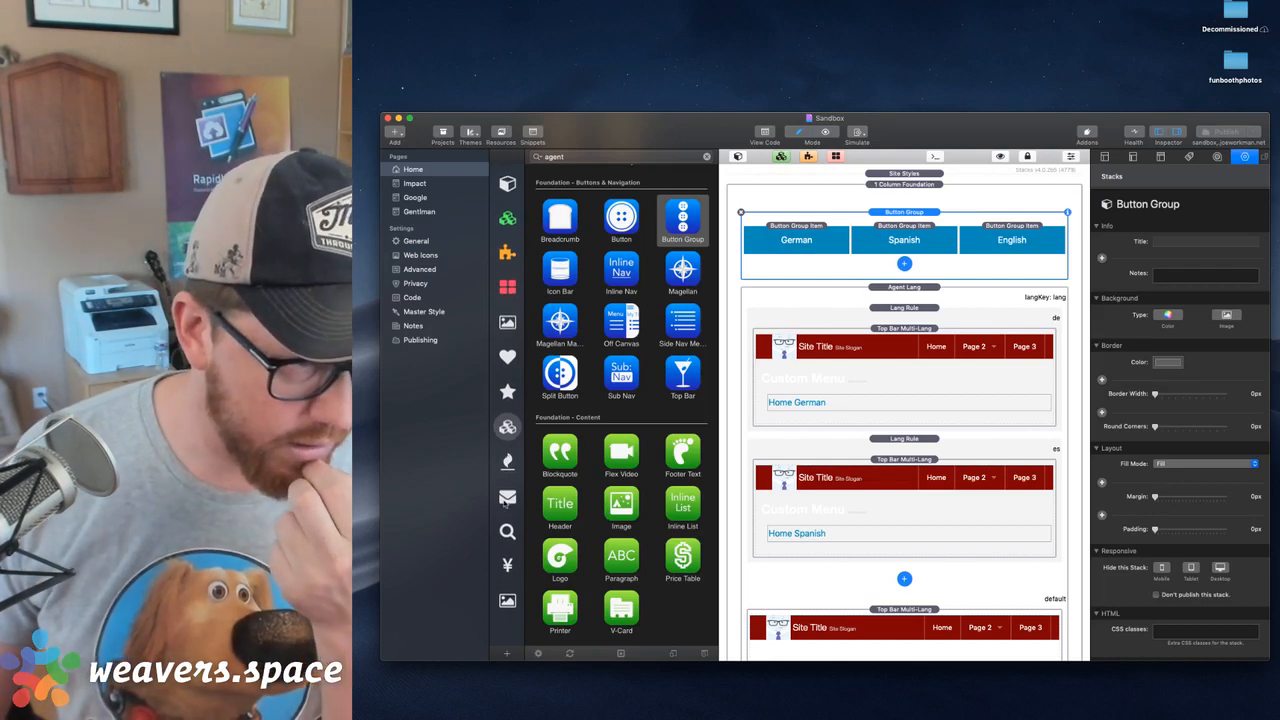
pyautogui.scroll(-5, 595, 344)
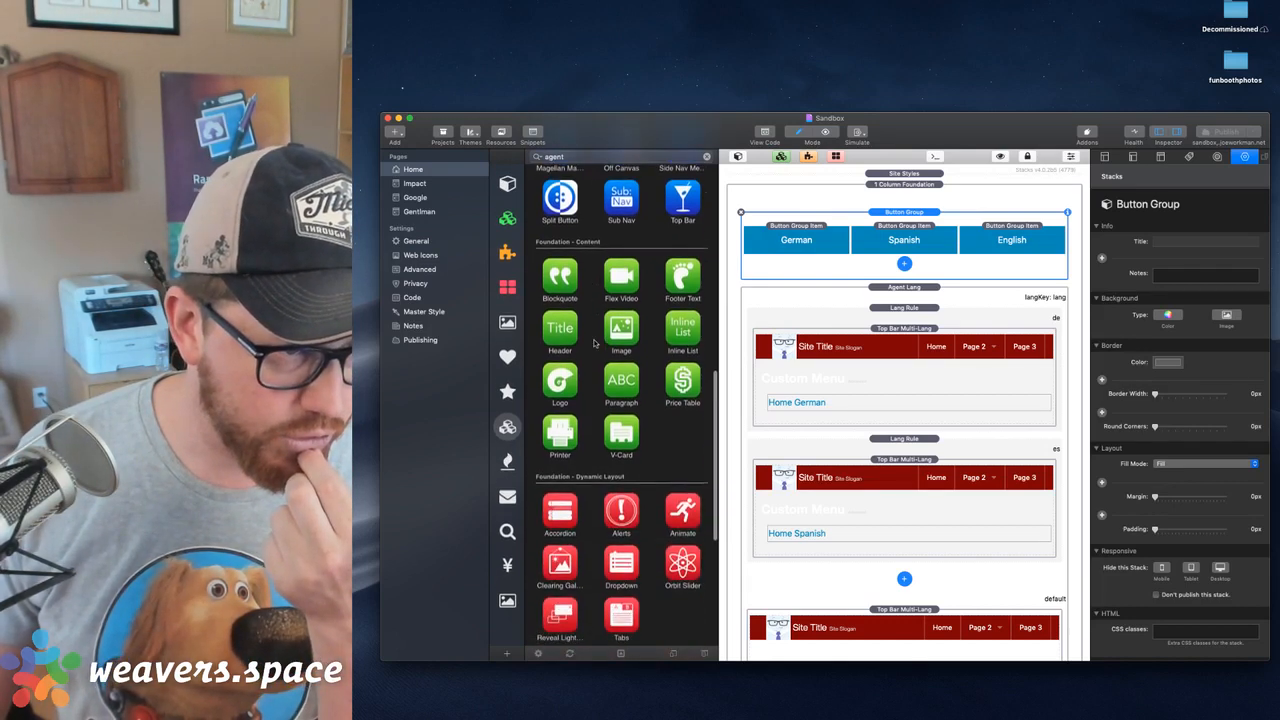
pyautogui.scroll(-3, 595, 344)
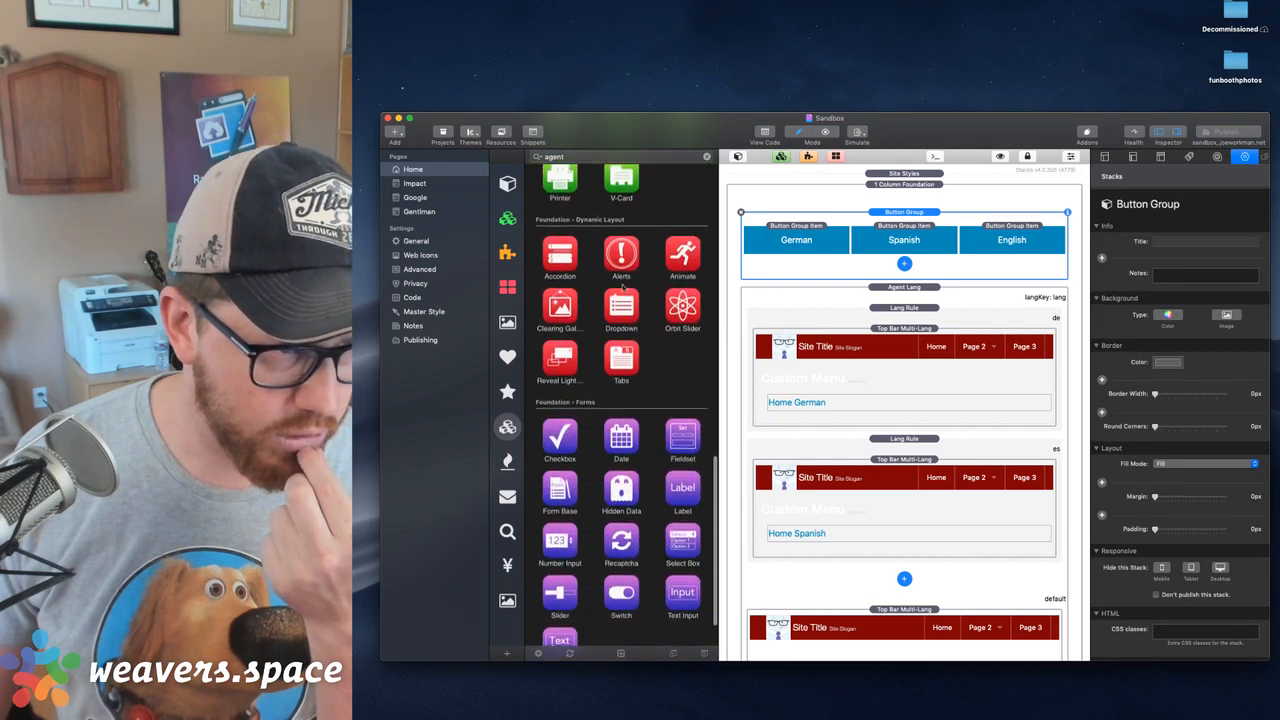
pyautogui.scroll(-2, 624, 288)
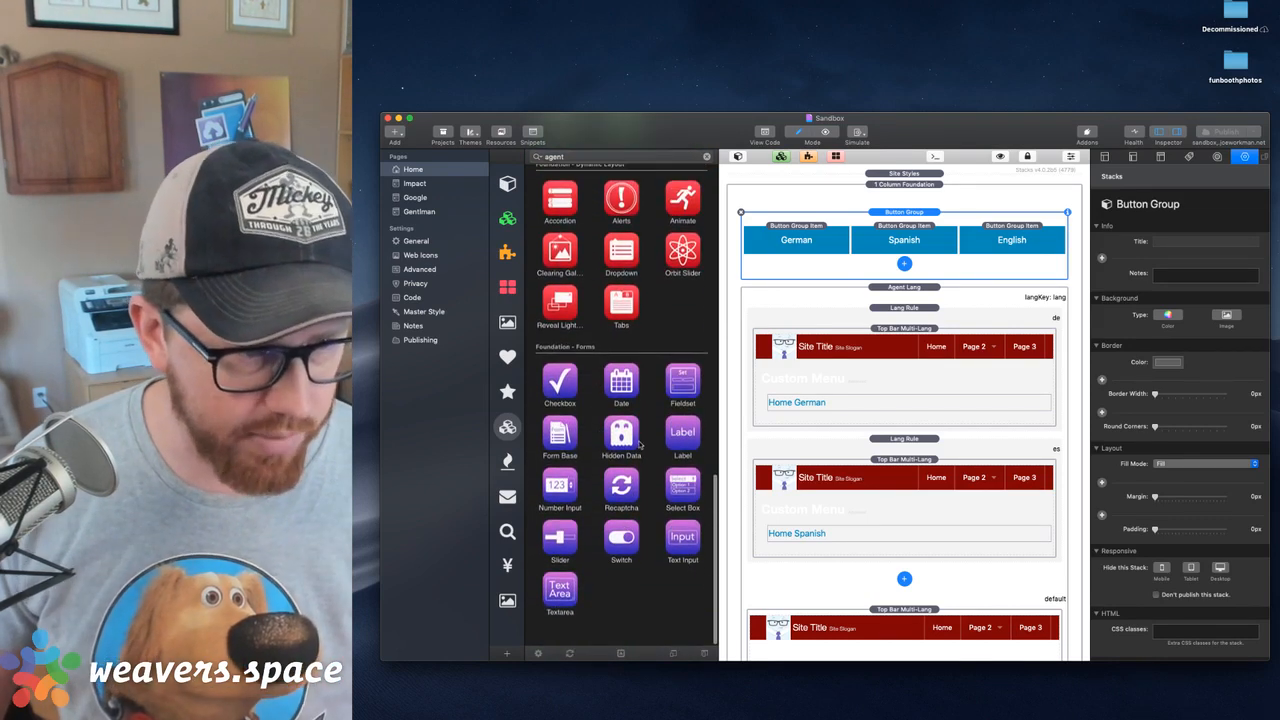
pyautogui.moveTo(560, 434); pyautogui.dragTo(926, 214)
pyautogui.click(742, 282)
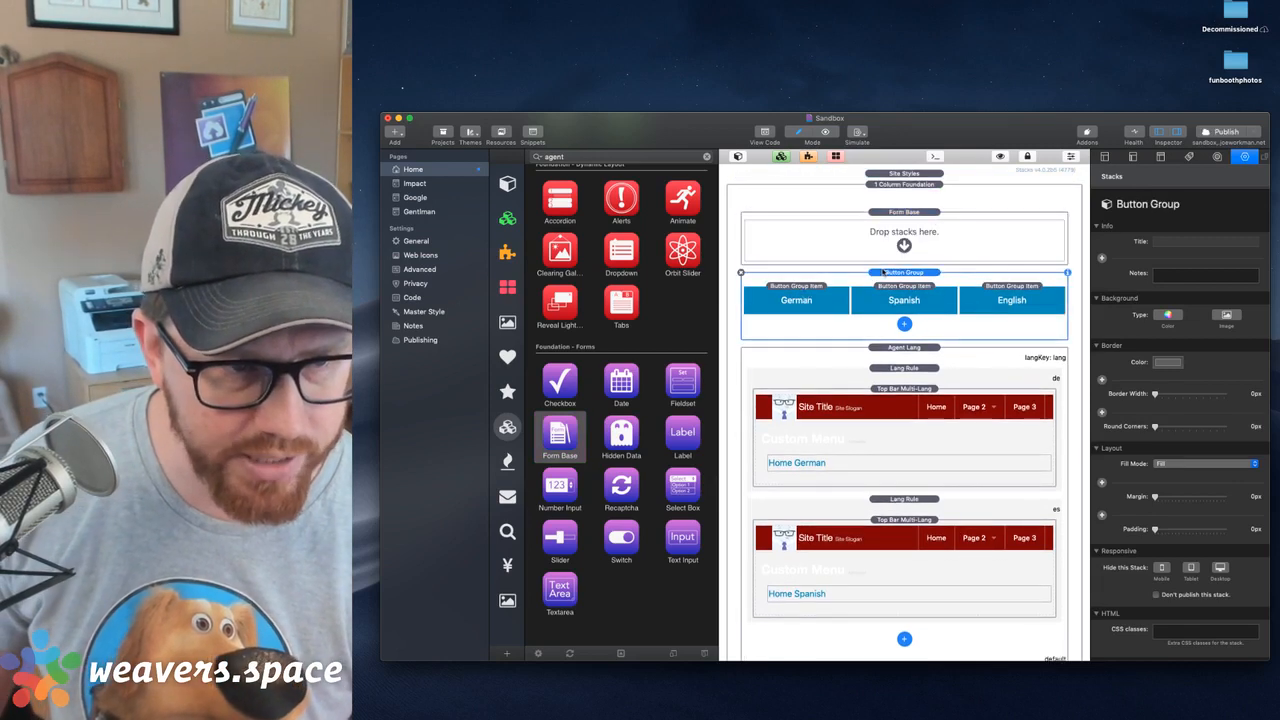
pyautogui.click(741, 273)
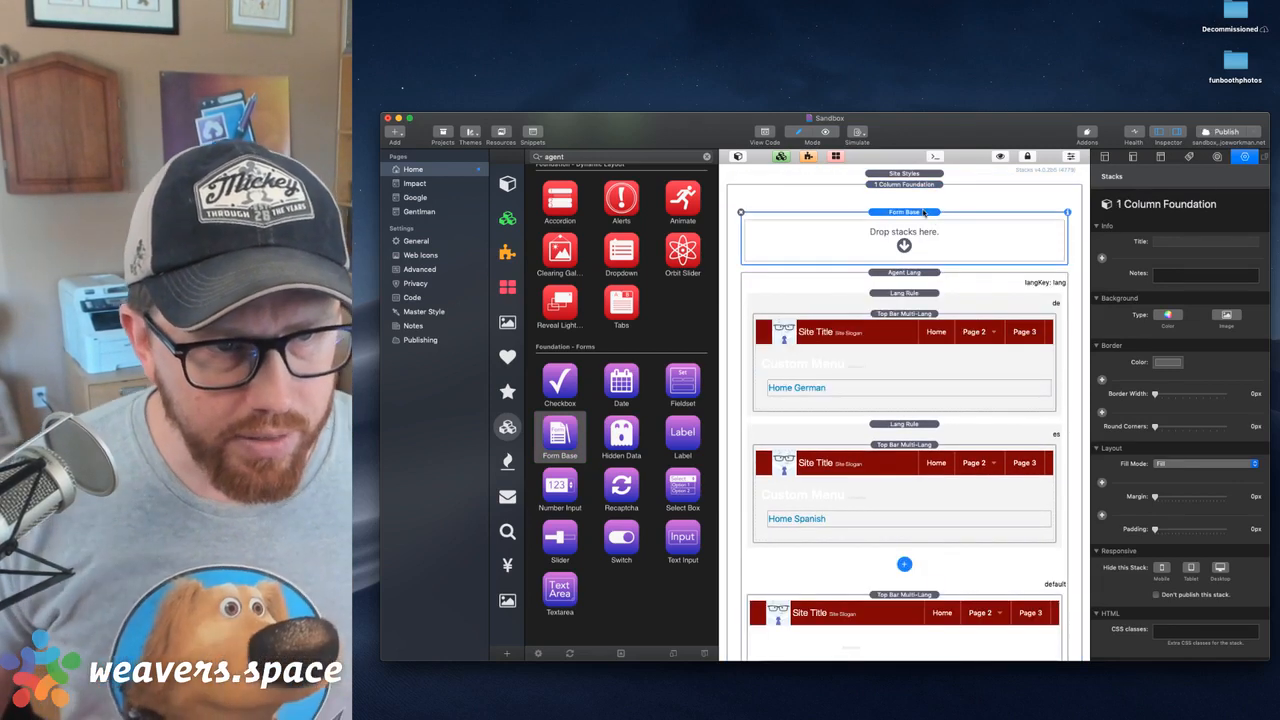
# Place a Select Box inside the Form Base and set its option's label to German and value to de
pyautogui.moveTo(682, 488); pyautogui.dragTo(833, 246)
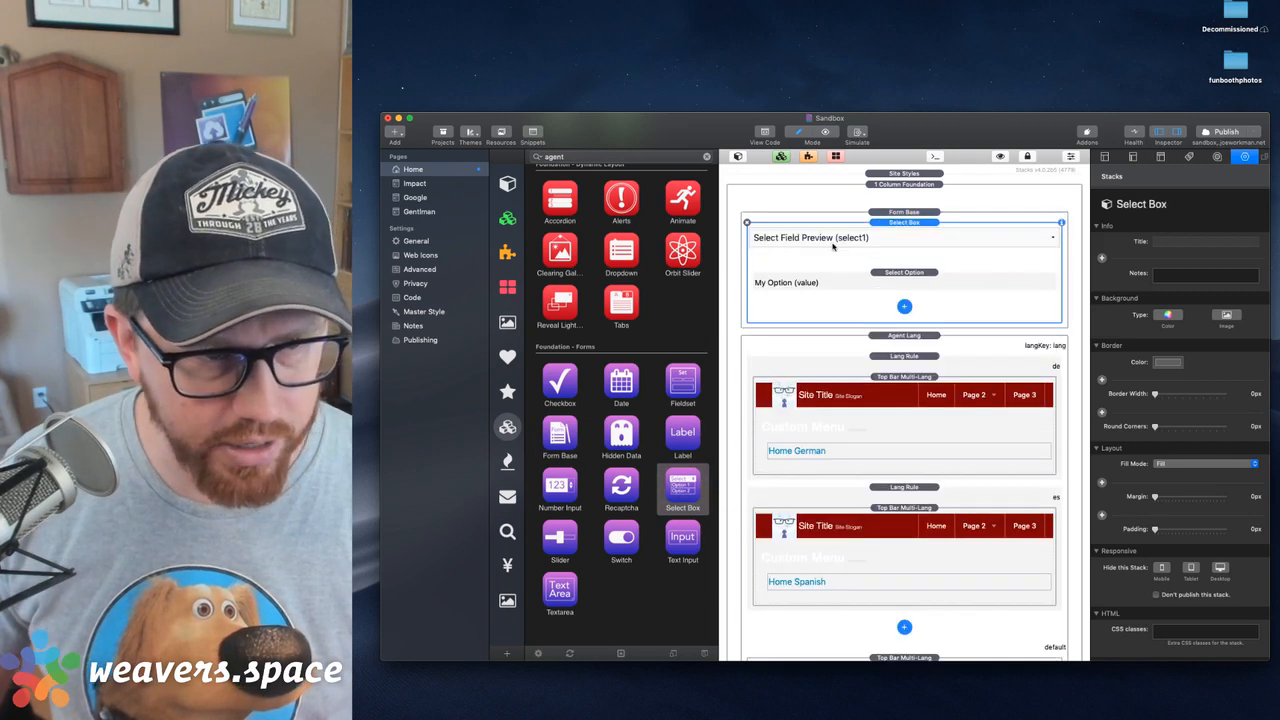
pyautogui.click(895, 279)
pyautogui.click(1208, 248)
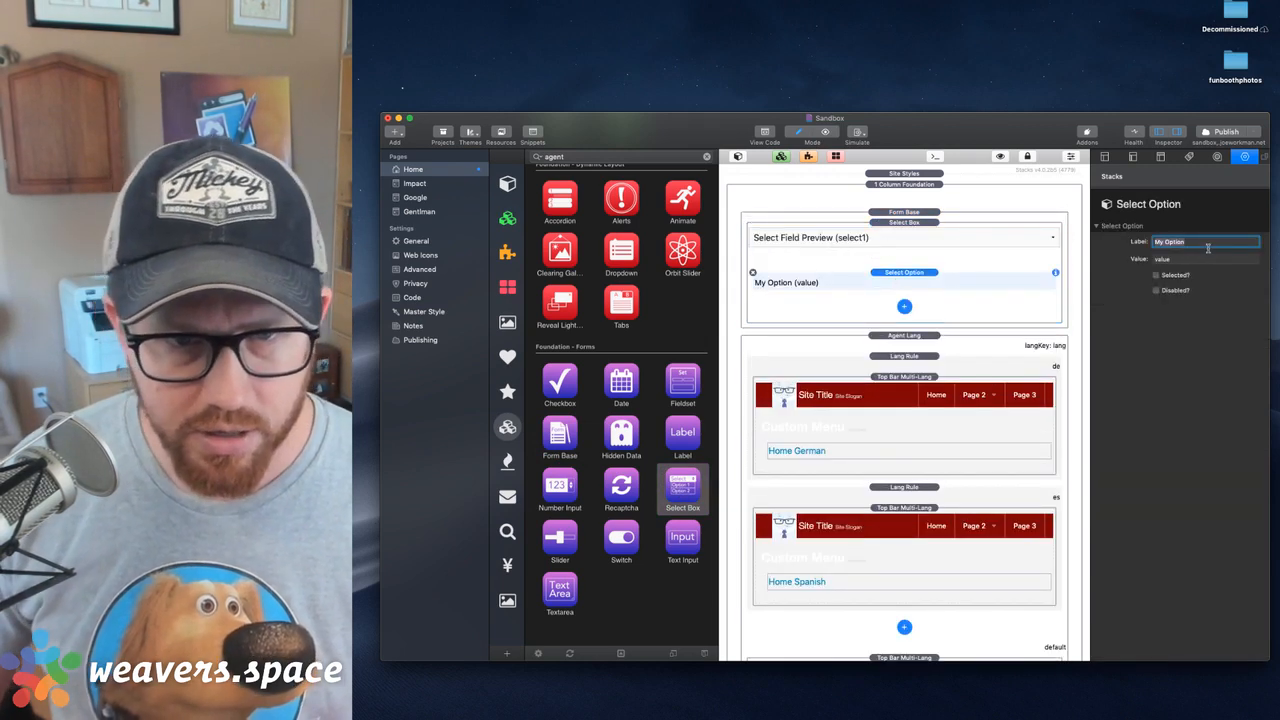
pyautogui.write('German')
pyautogui.press('Tab')
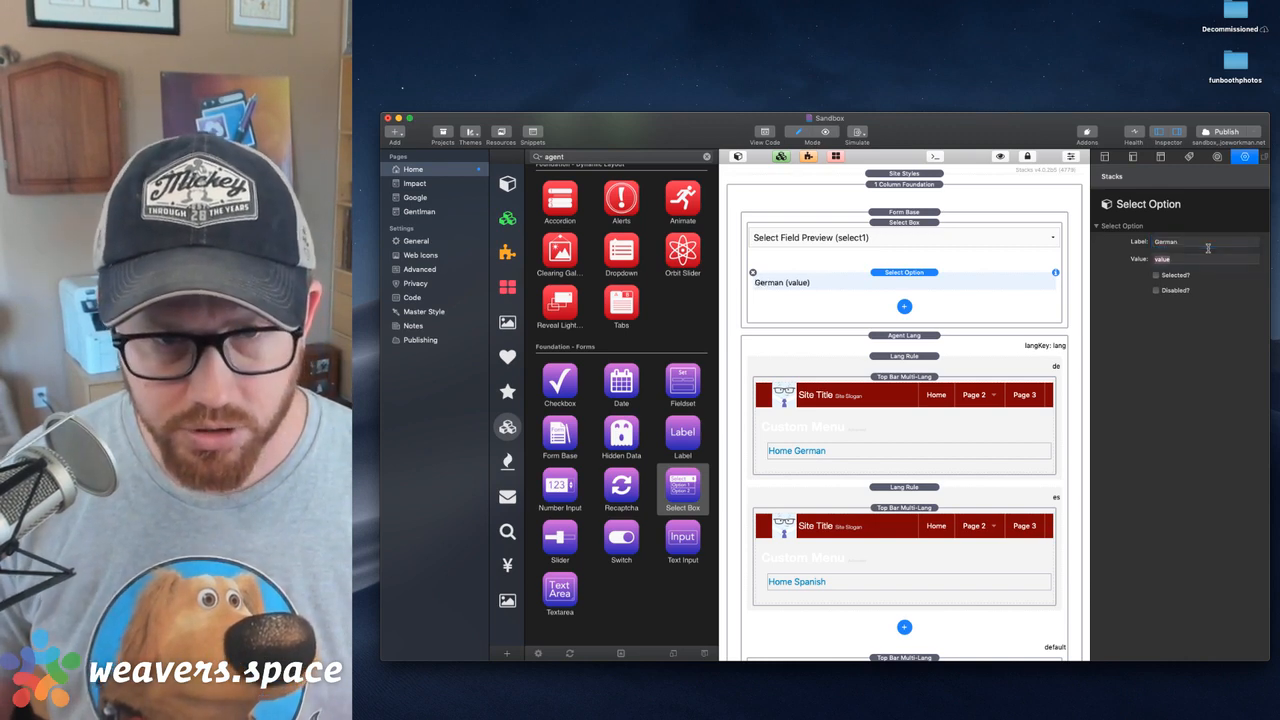
pyautogui.press('Return')
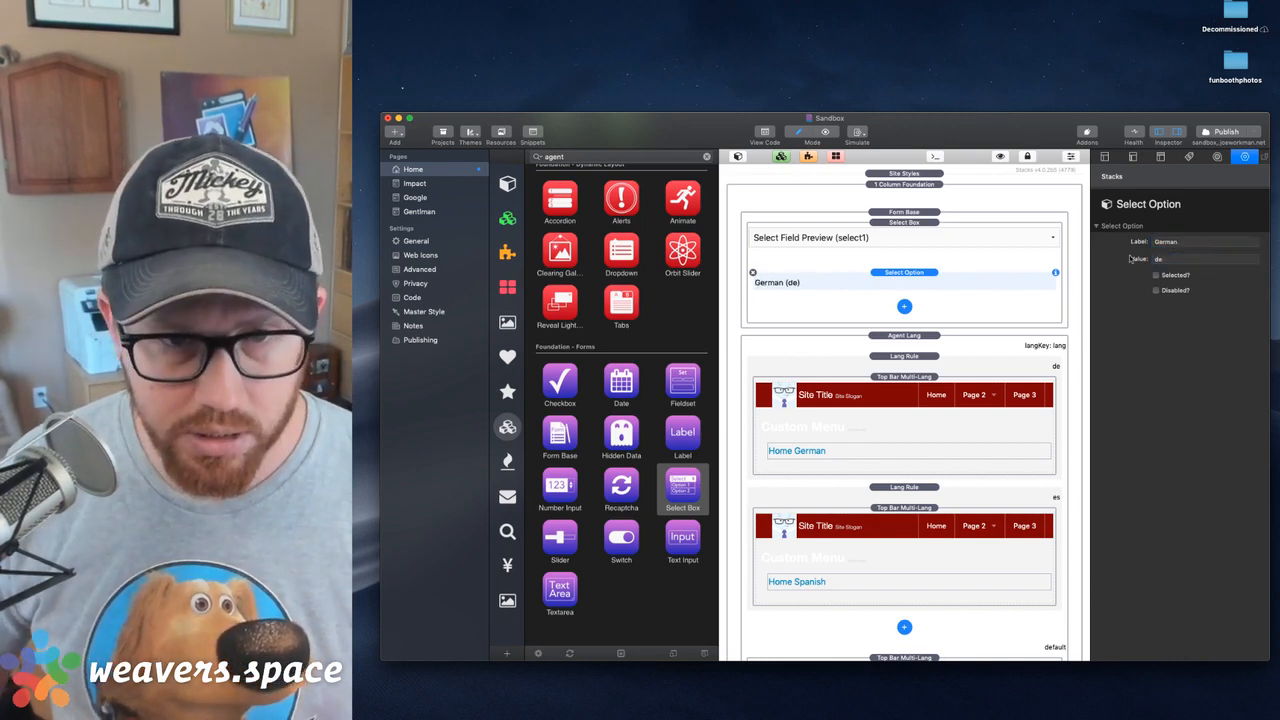
# Duplicate the German option twice and change the second option's label to Spanish and value to es
pyautogui.press('super+d')
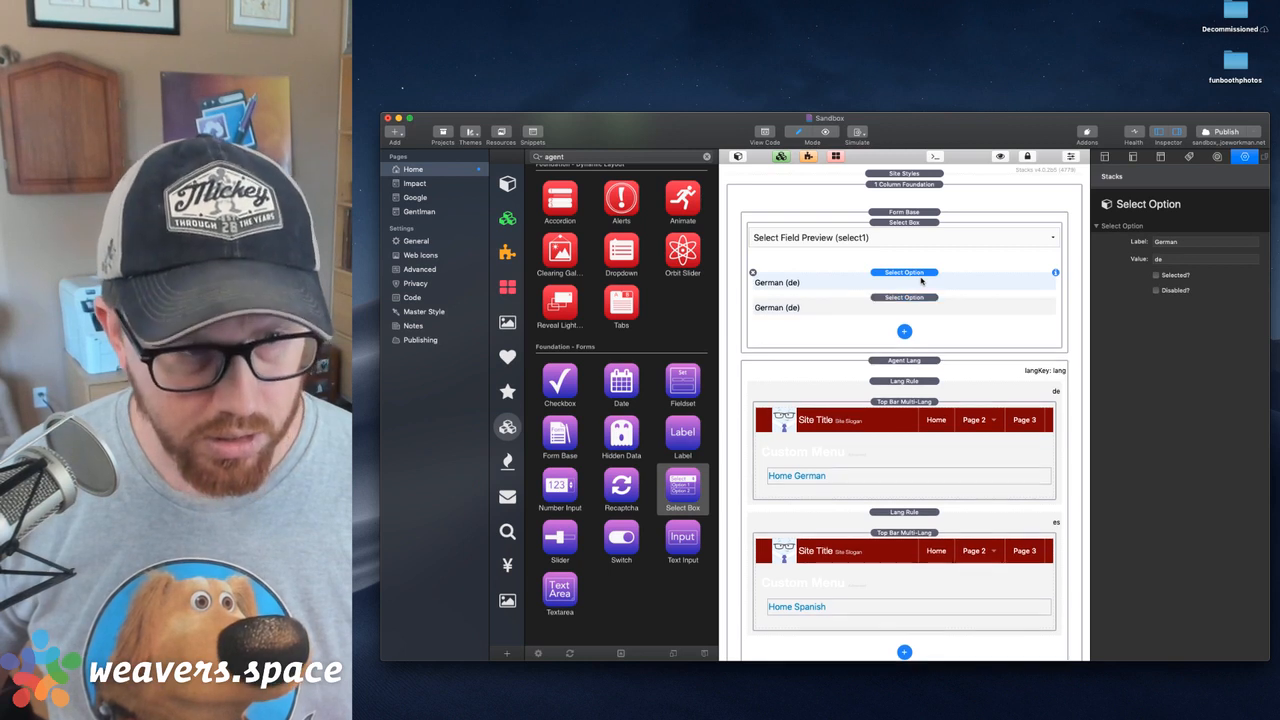
pyautogui.press('super+d')
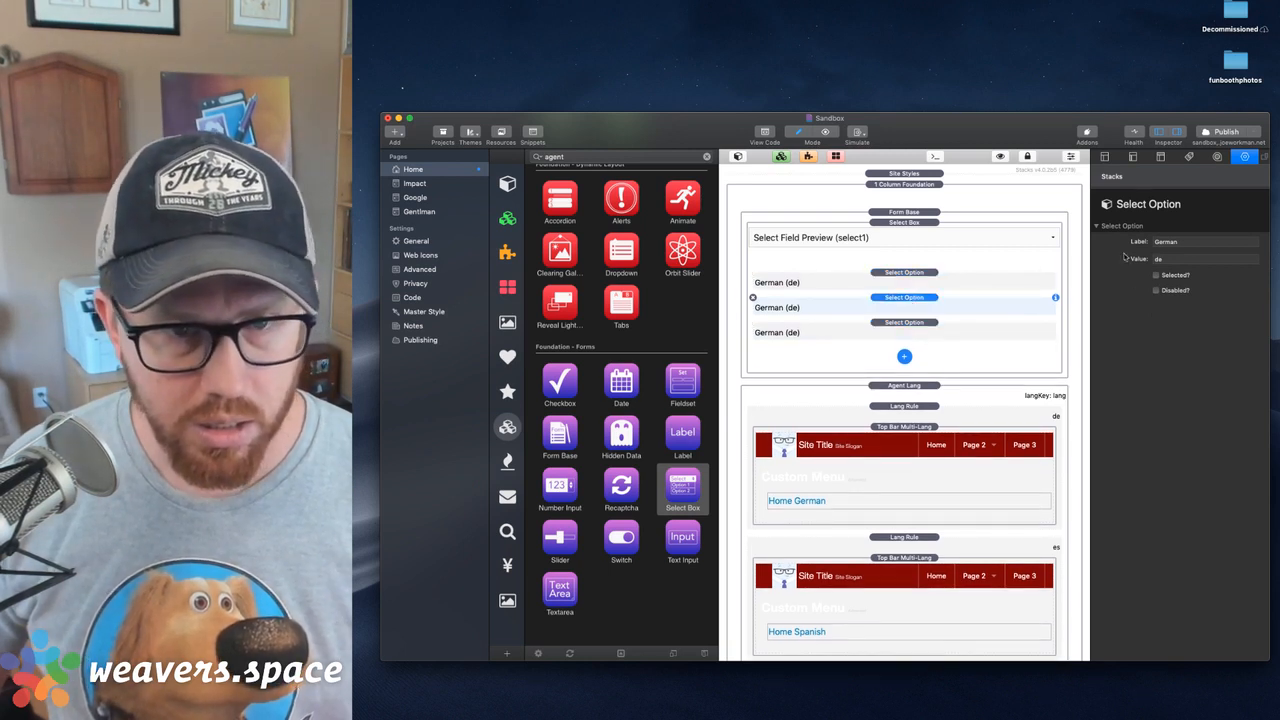
pyautogui.doubleClick(1168, 242)
pyautogui.write('Spanish')
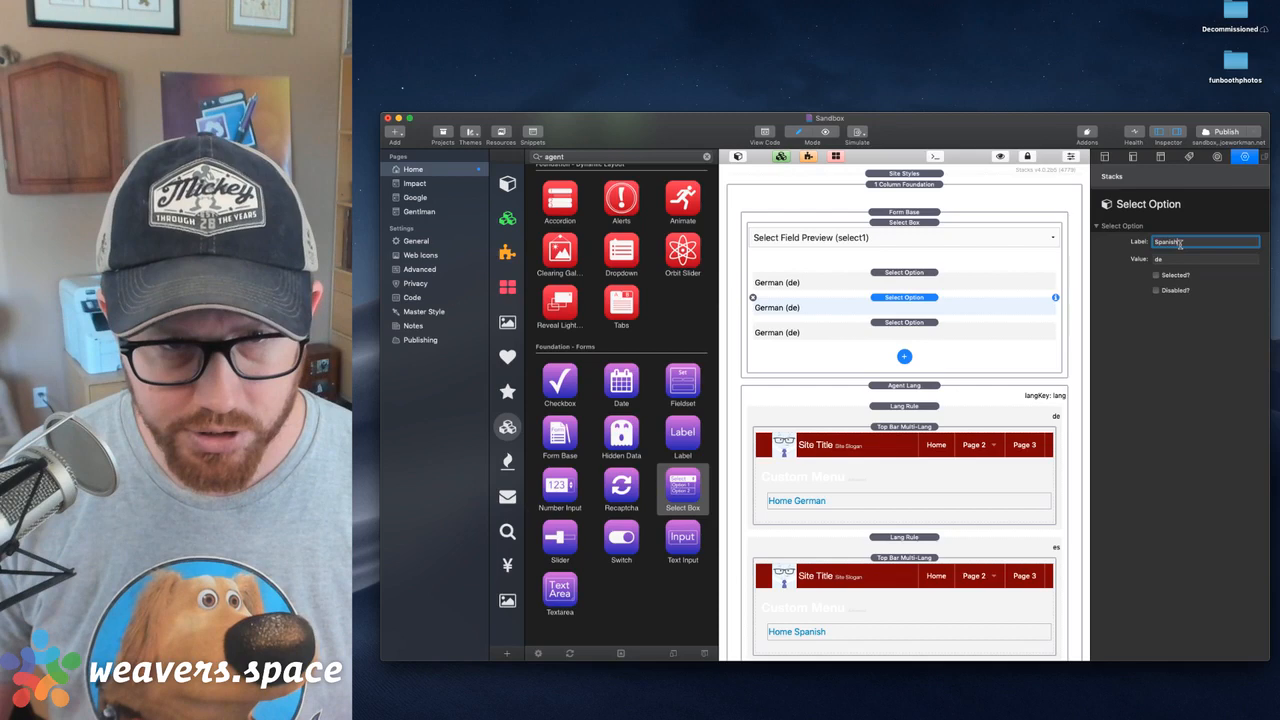
pyautogui.press('Tab')
pyautogui.press('Tab')
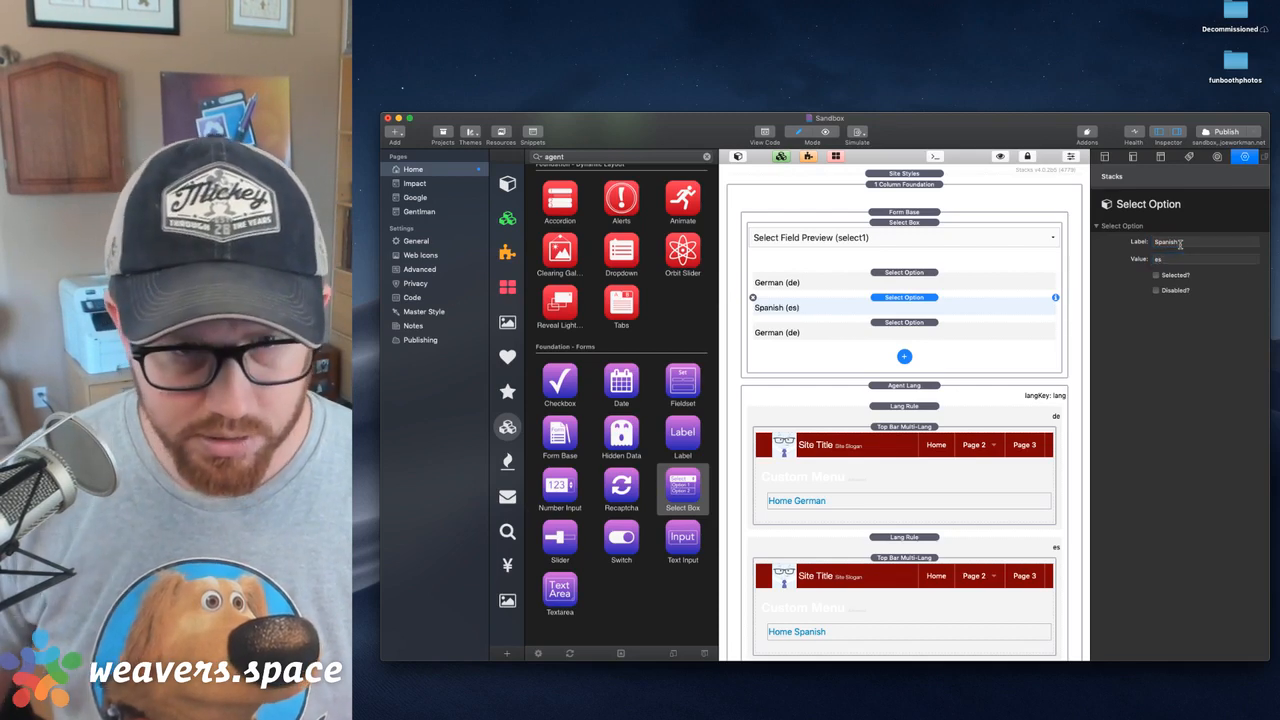
# Change the third option's label to English and value to en, and mark it as selected
pyautogui.click(875, 330)
pyautogui.doubleClick(1170, 242)
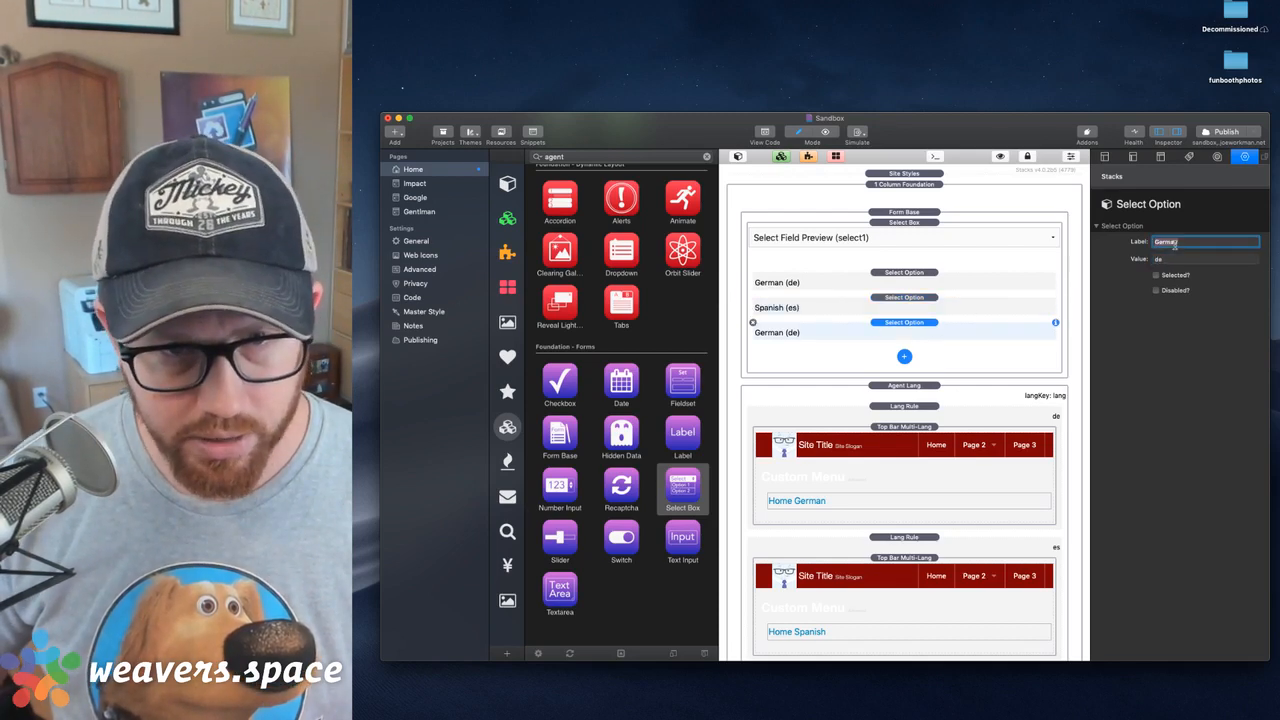
pyautogui.write('English')
pyautogui.press('Tab')
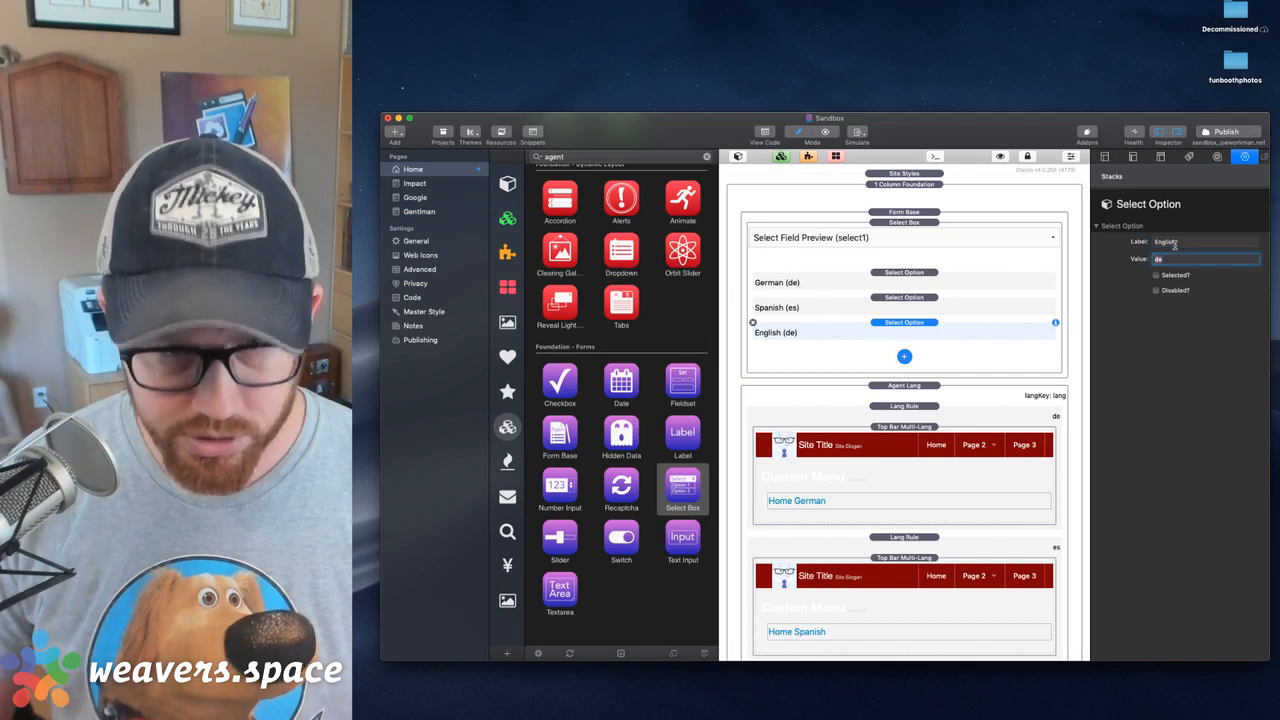
pyautogui.write('e')
pyautogui.press('Tab')
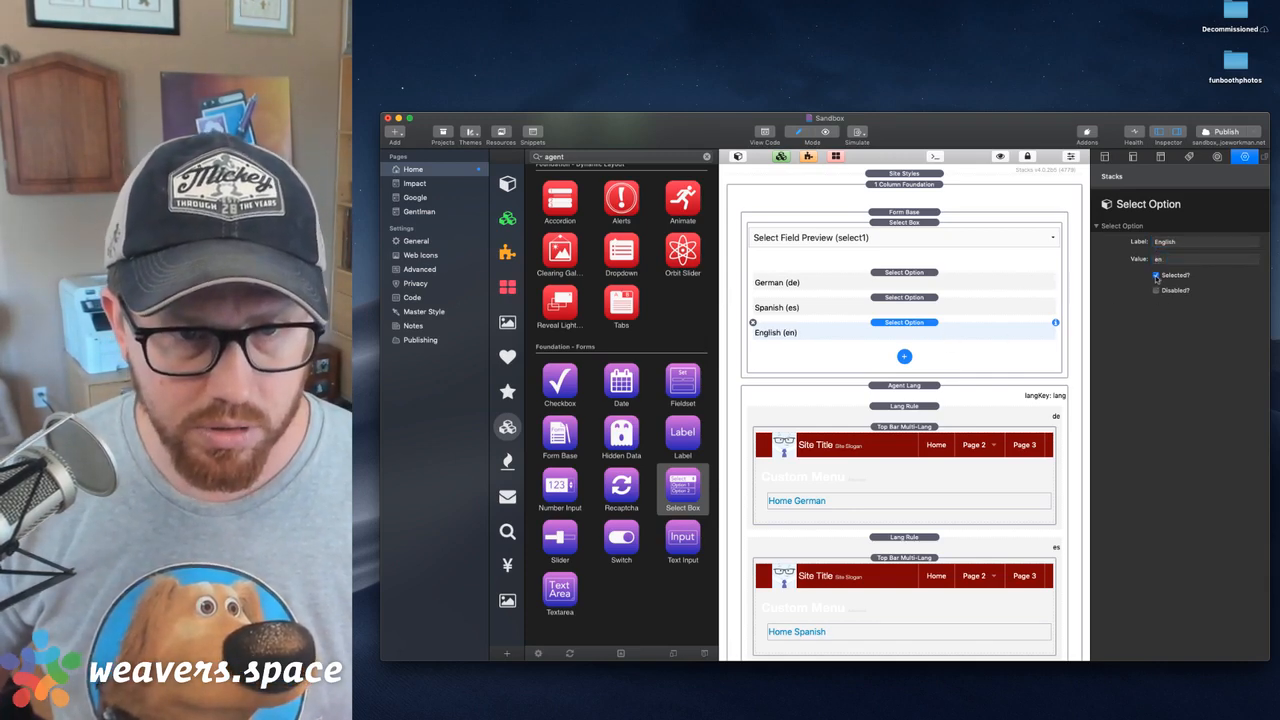
# Set the Select Box's field name to lang and keep the field optional
pyautogui.click(945, 237)
pyautogui.scroll(-3, 1176, 474)
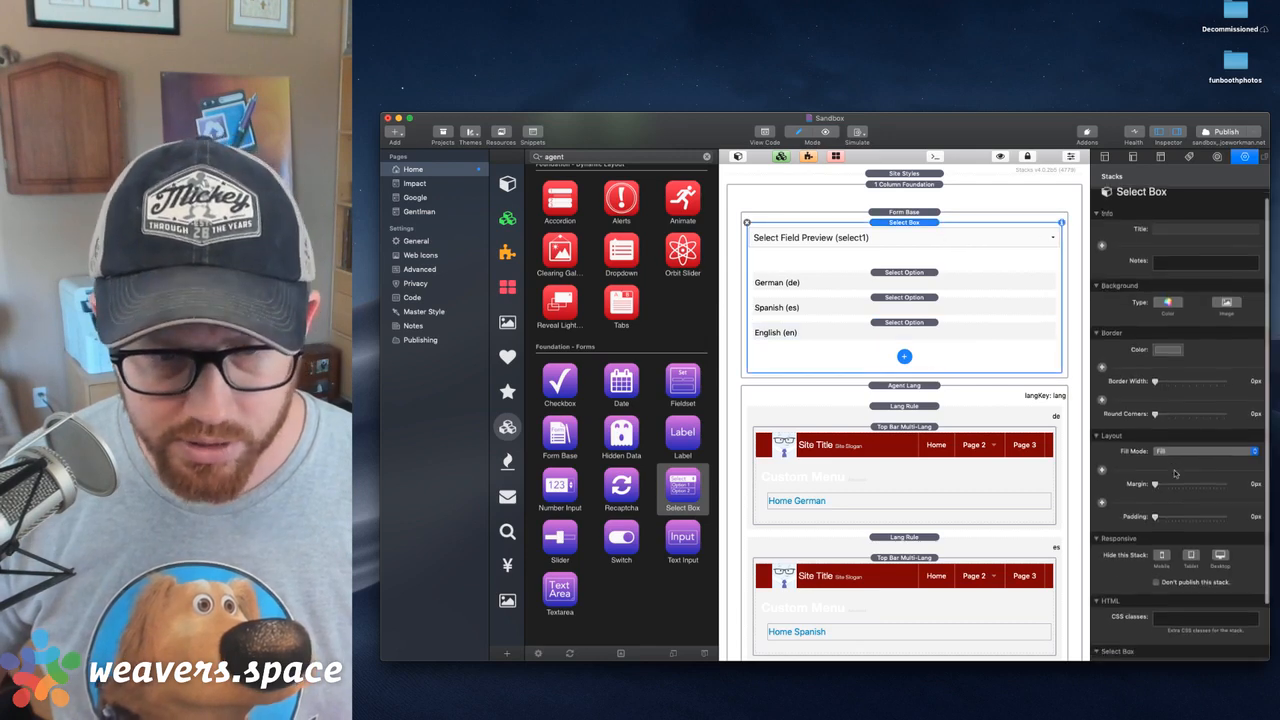
pyautogui.doubleClick(1168, 603)
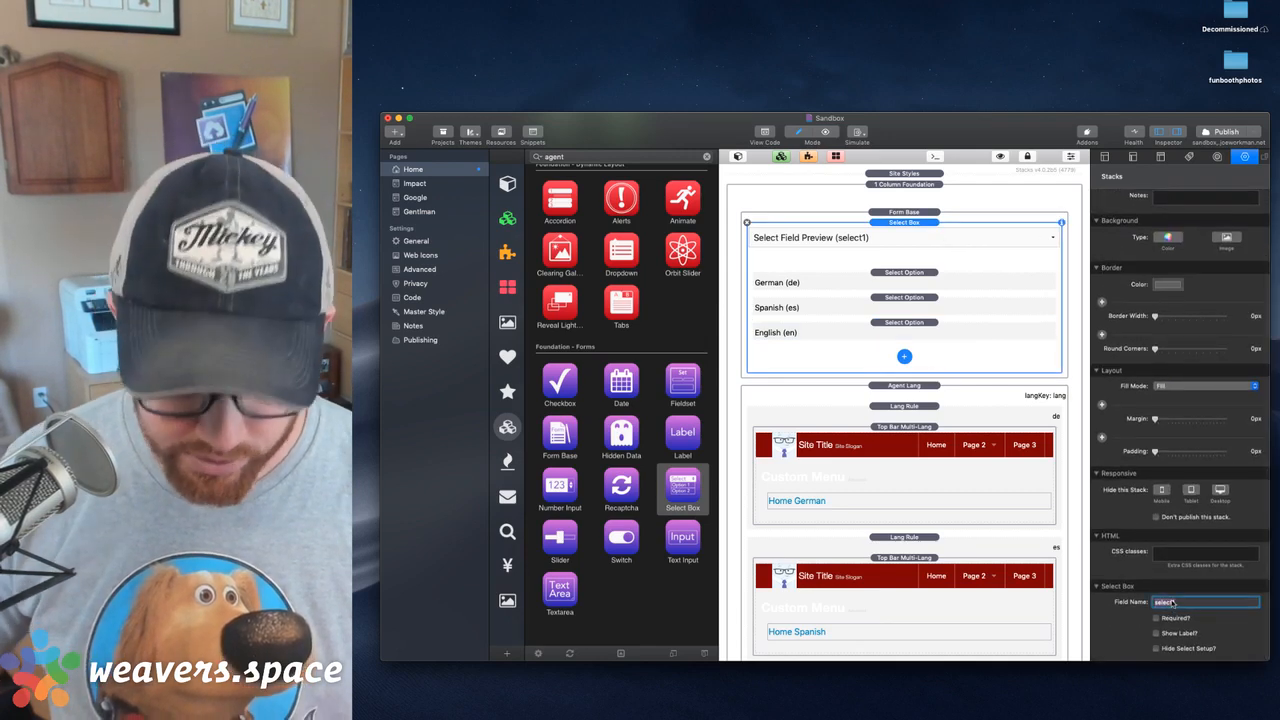
pyautogui.press('BackSpace')
pyautogui.write('lang')
pyautogui.press('Return')
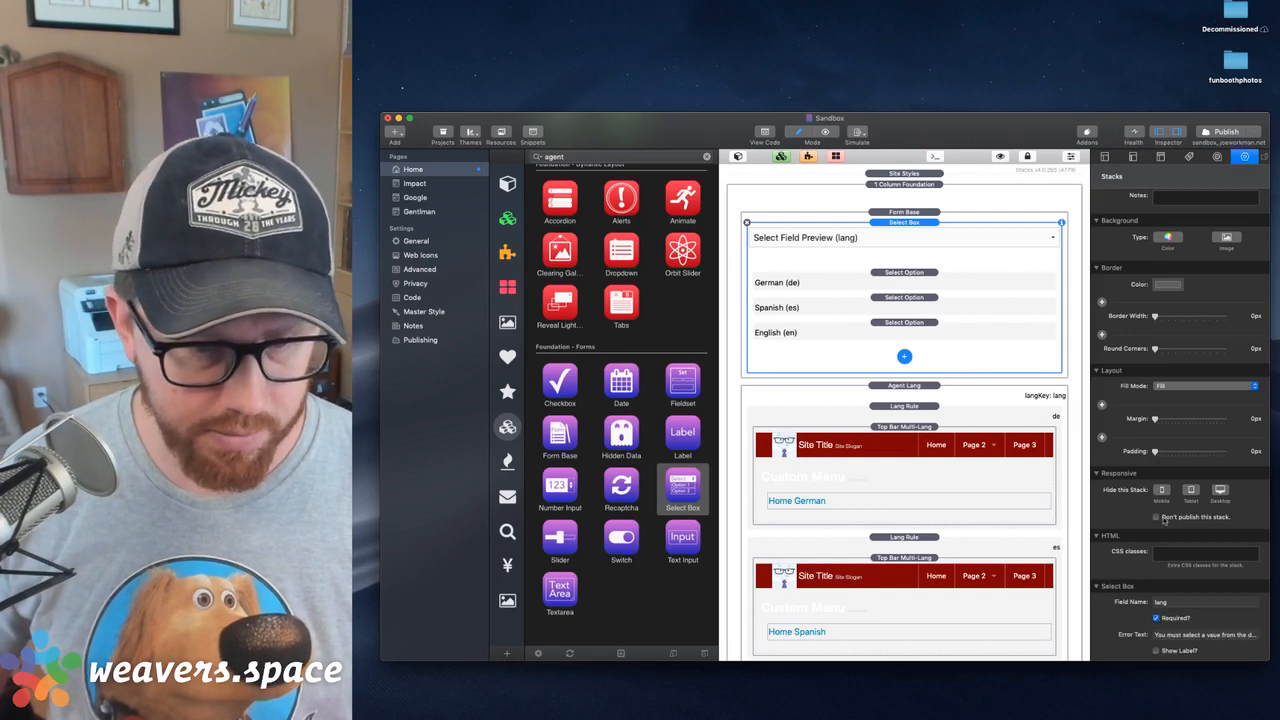
pyautogui.click(1157, 617)
# Add a Foundation Button stack inside the Form Base below the Select Box
pyautogui.scroll(10, 613, 335)
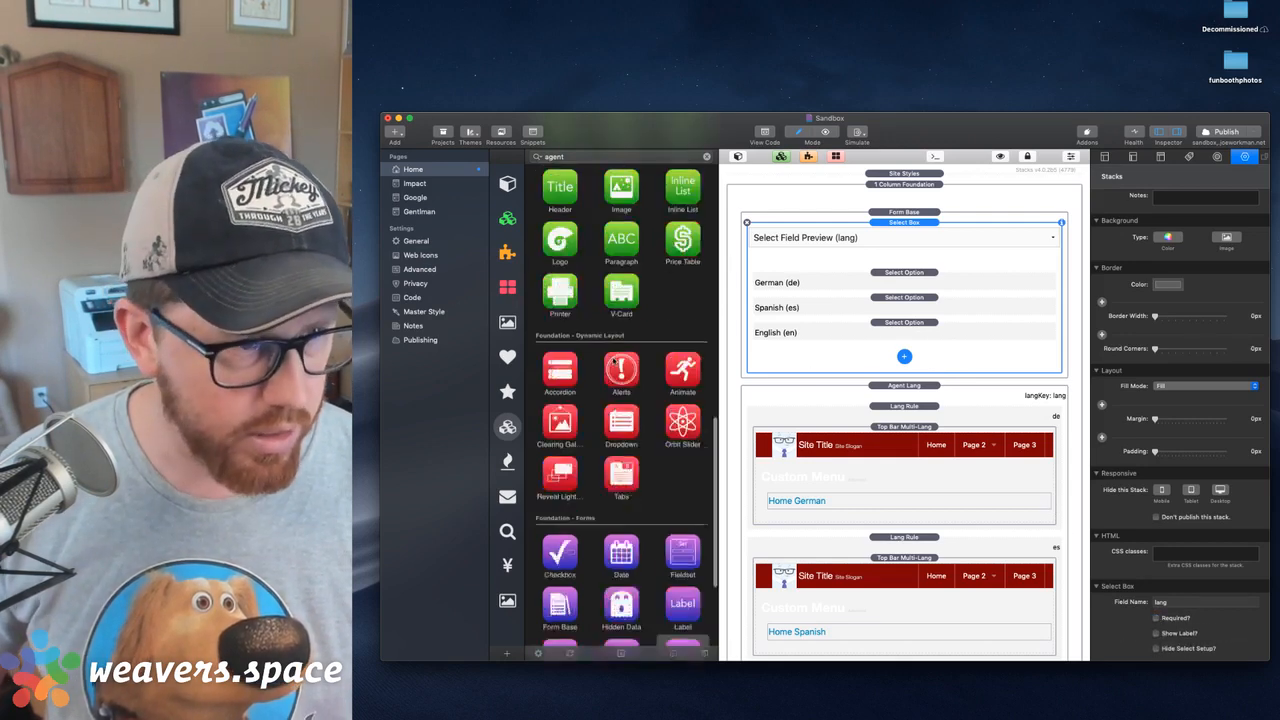
pyautogui.scroll(-5, 609, 357)
pyautogui.moveTo(621, 378); pyautogui.dragTo(904, 359)
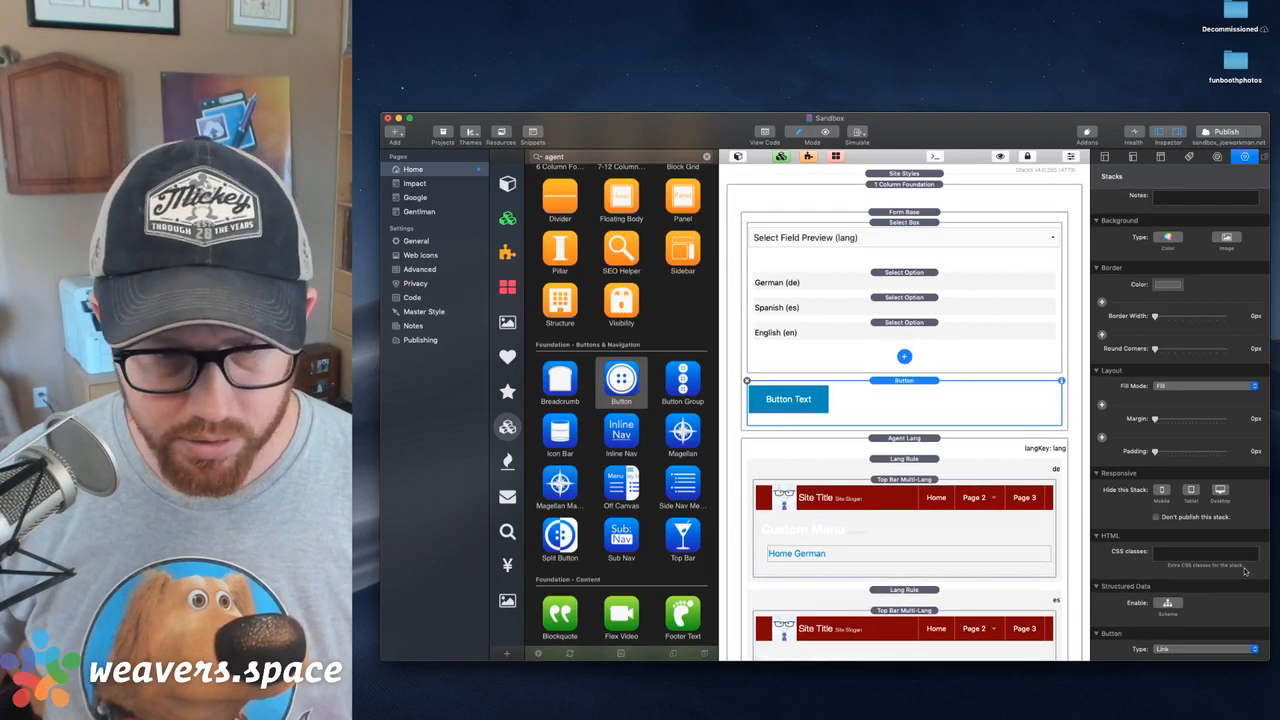
# Set the new button's type to Form Submit, its size to Tiny and its alignment to Right
pyautogui.scroll(-5, 1192, 588)
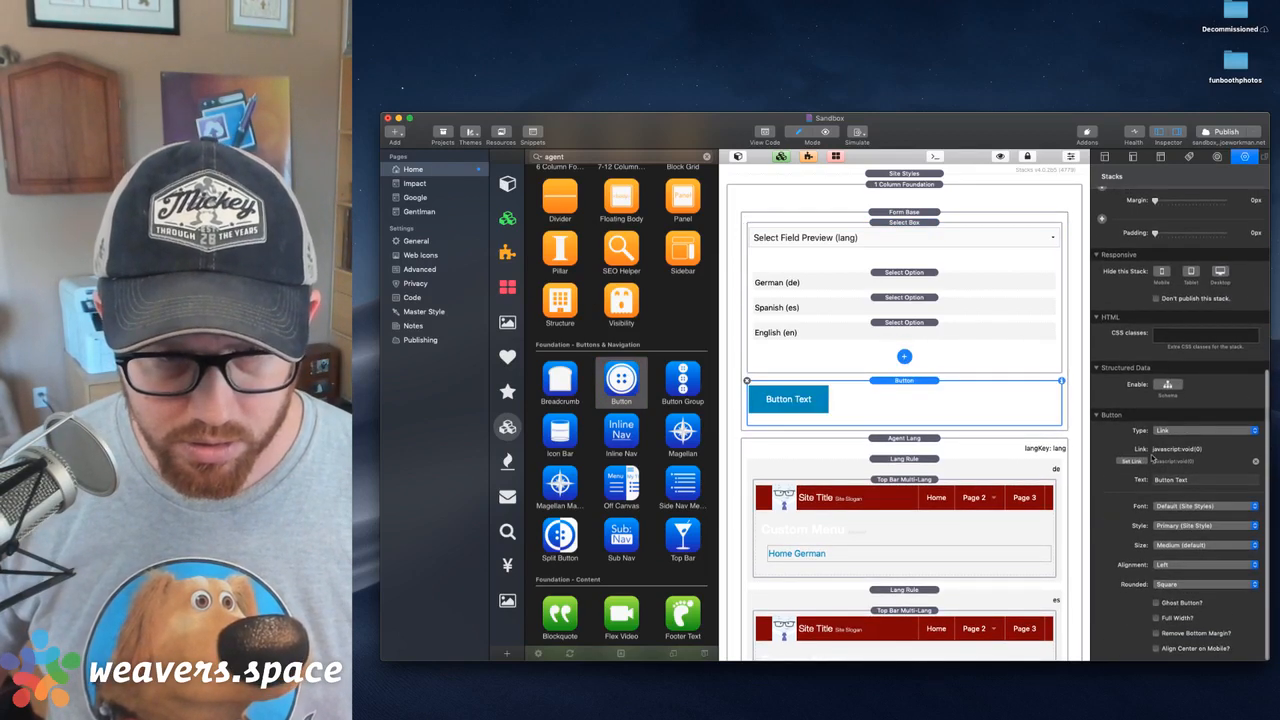
pyautogui.click(1178, 432)
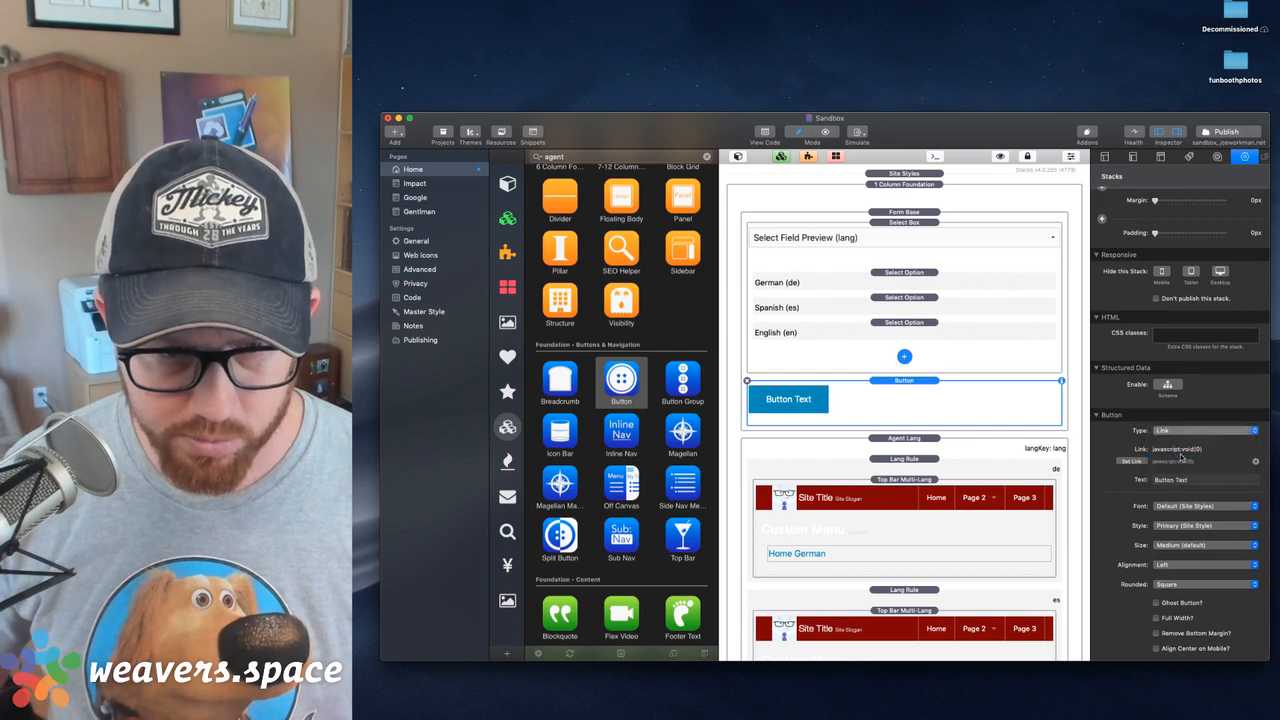
pyautogui.click(1180, 436)
pyautogui.scroll(-2, 1174, 614)
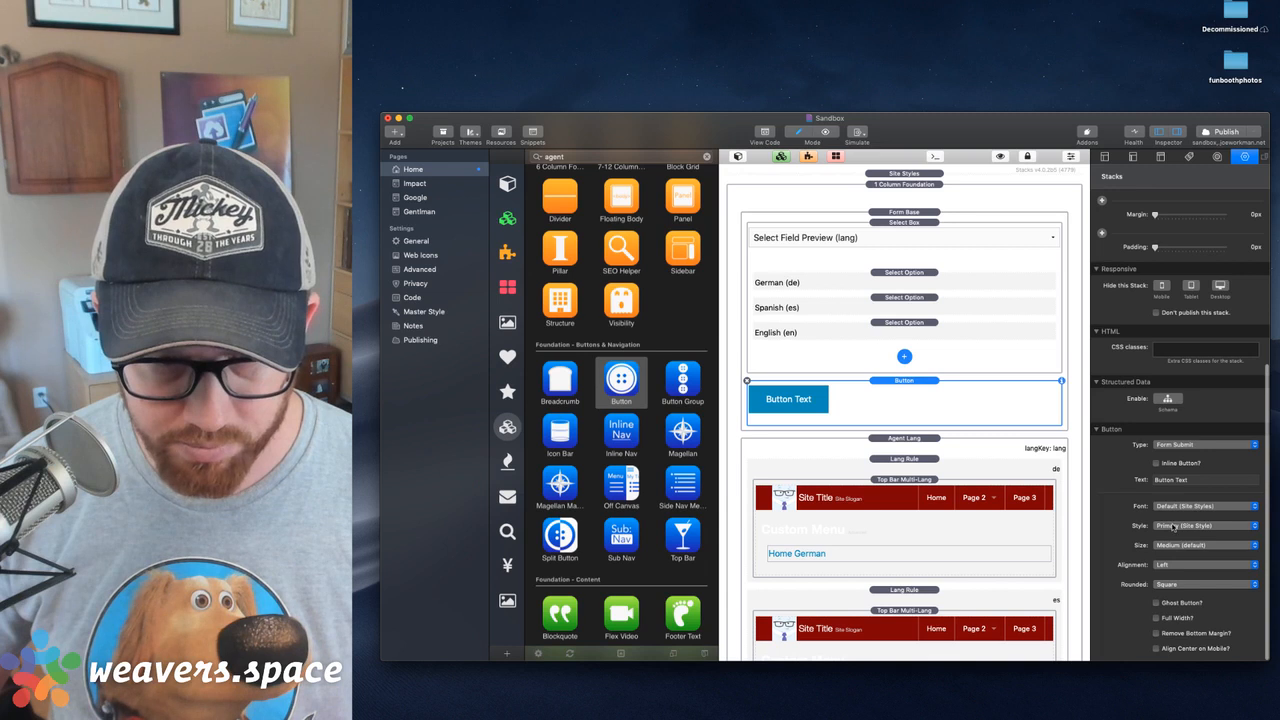
pyautogui.click(1172, 549)
pyautogui.click(1174, 526)
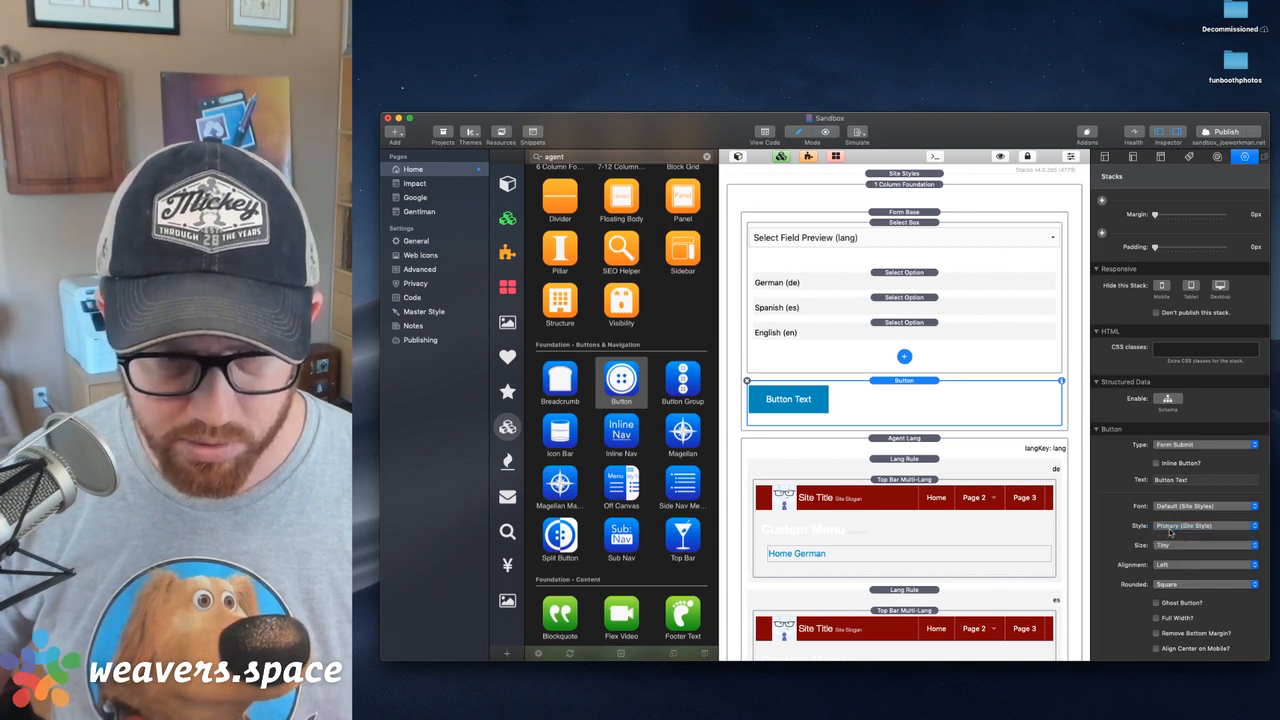
pyautogui.click(1175, 563)
pyautogui.click(1175, 586)
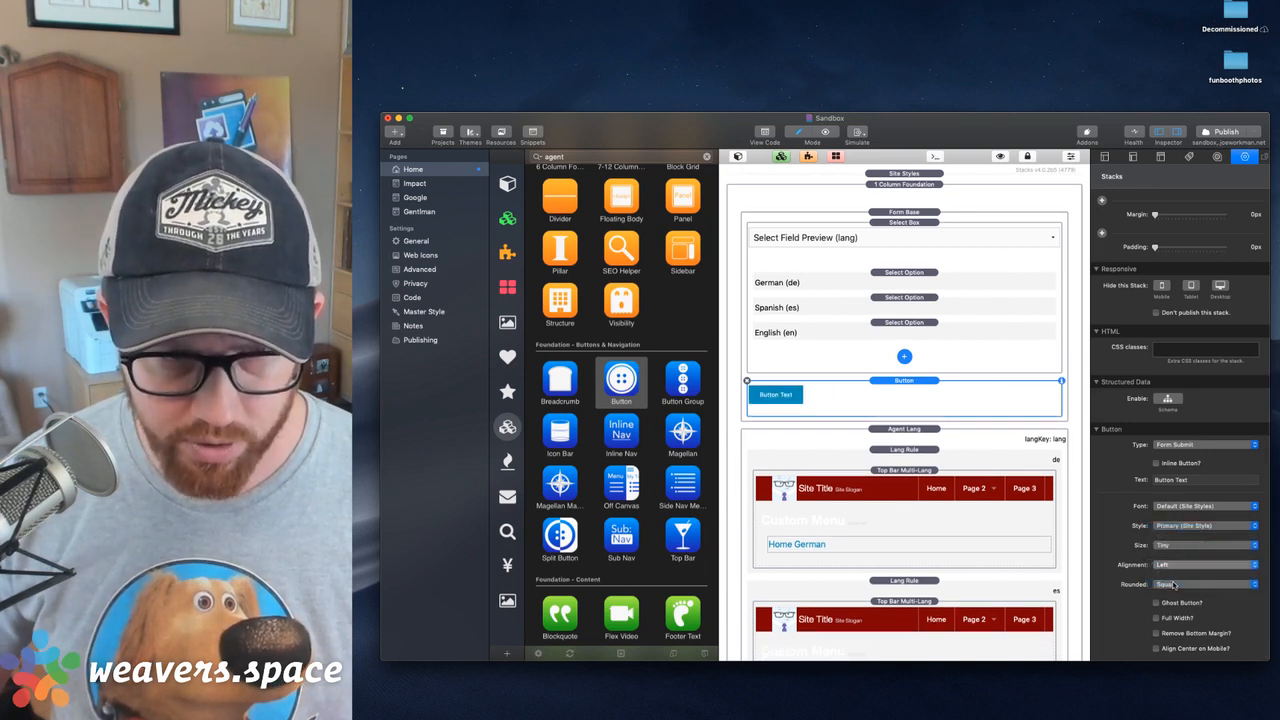
pyautogui.click(892, 229)
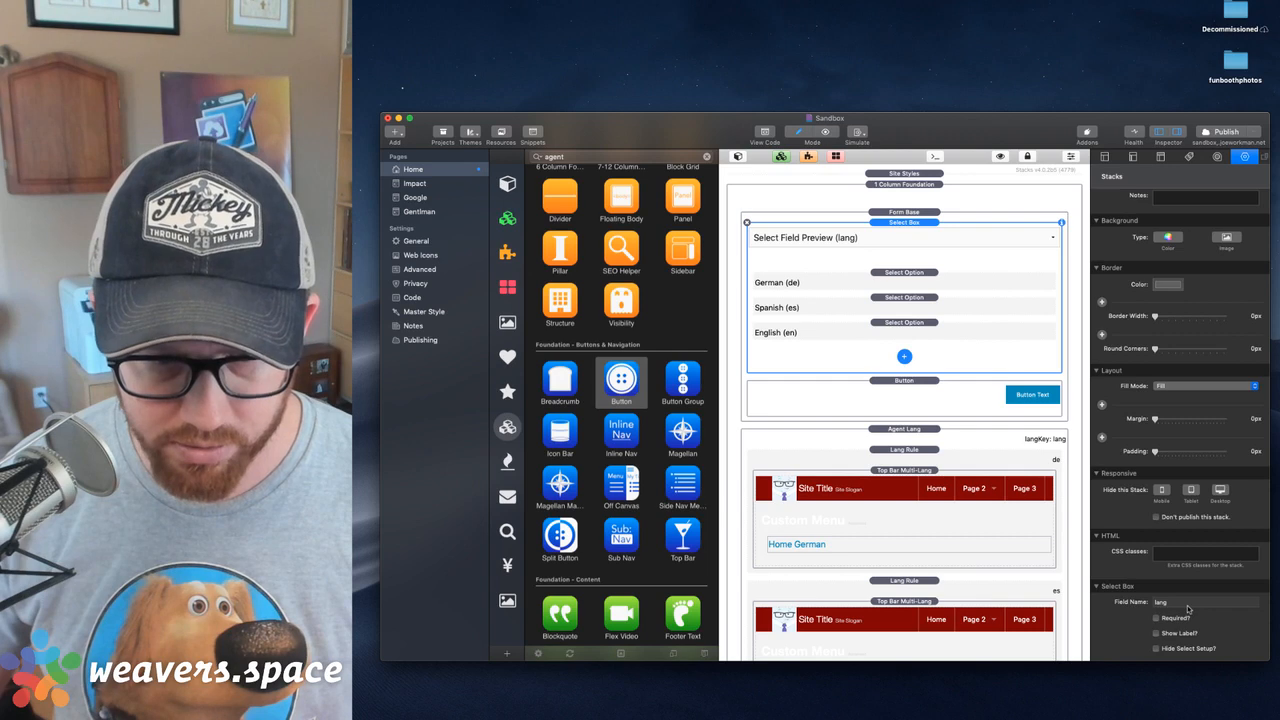
# Change the form button's text to Change Lang
pyautogui.click(995, 399)
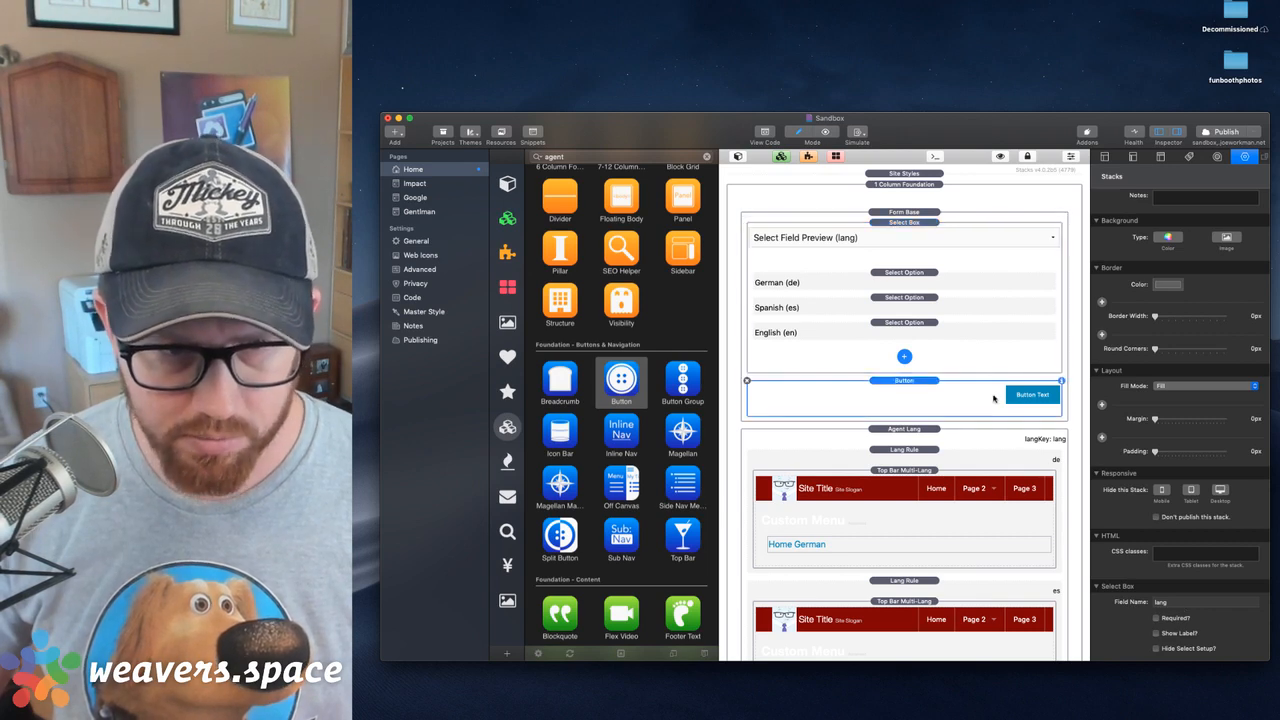
pyautogui.scroll(-5, 1183, 507)
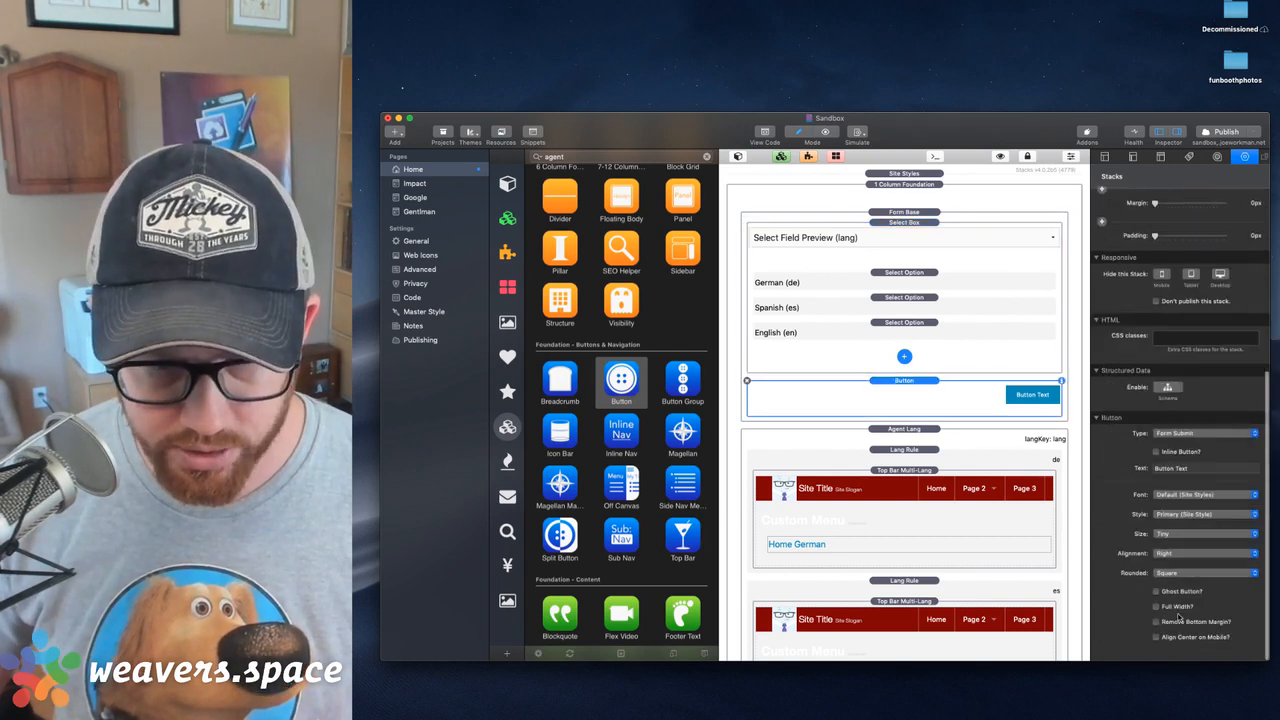
pyautogui.tripleClick(1171, 484)
pyautogui.press('BackSpace')
pyautogui.write('Change Lan')
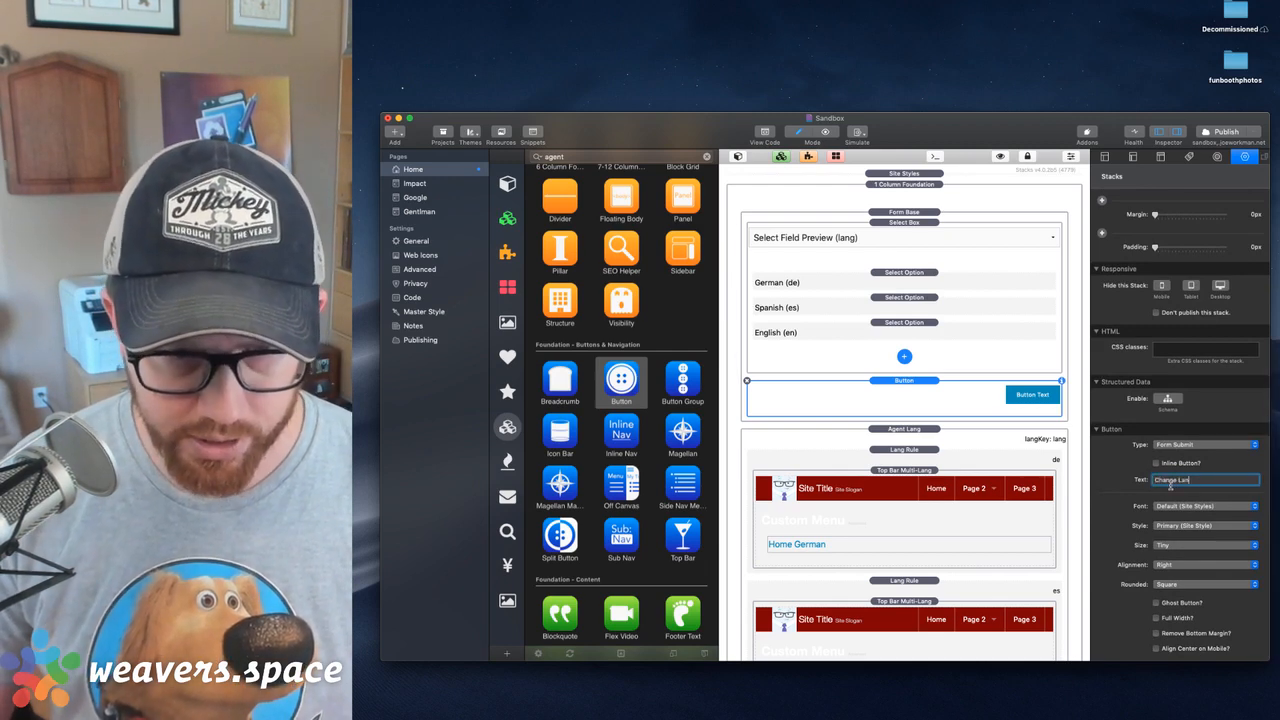
pyautogui.write('g')
pyautogui.press('Return')
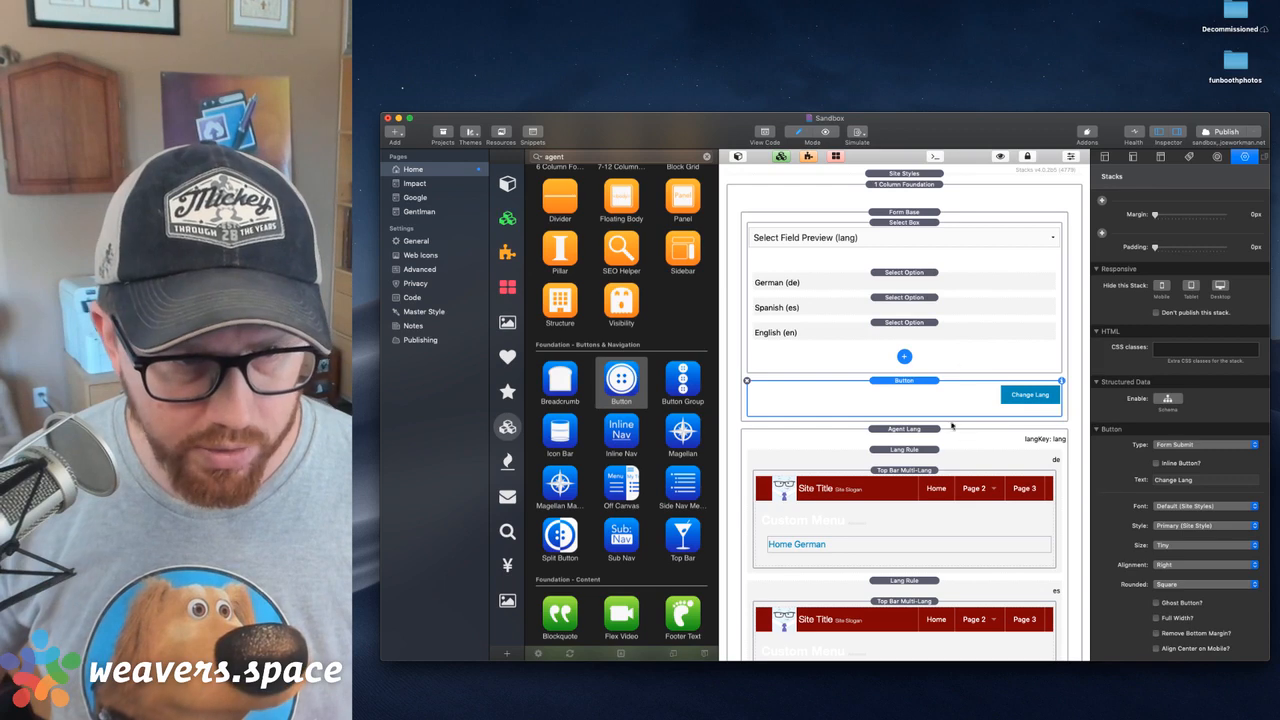
# Enable the Custom POST Address on the Form Base with request type GET - form action, and publish the site
pyautogui.click(934, 209)
pyautogui.scroll(-5, 1190, 350)
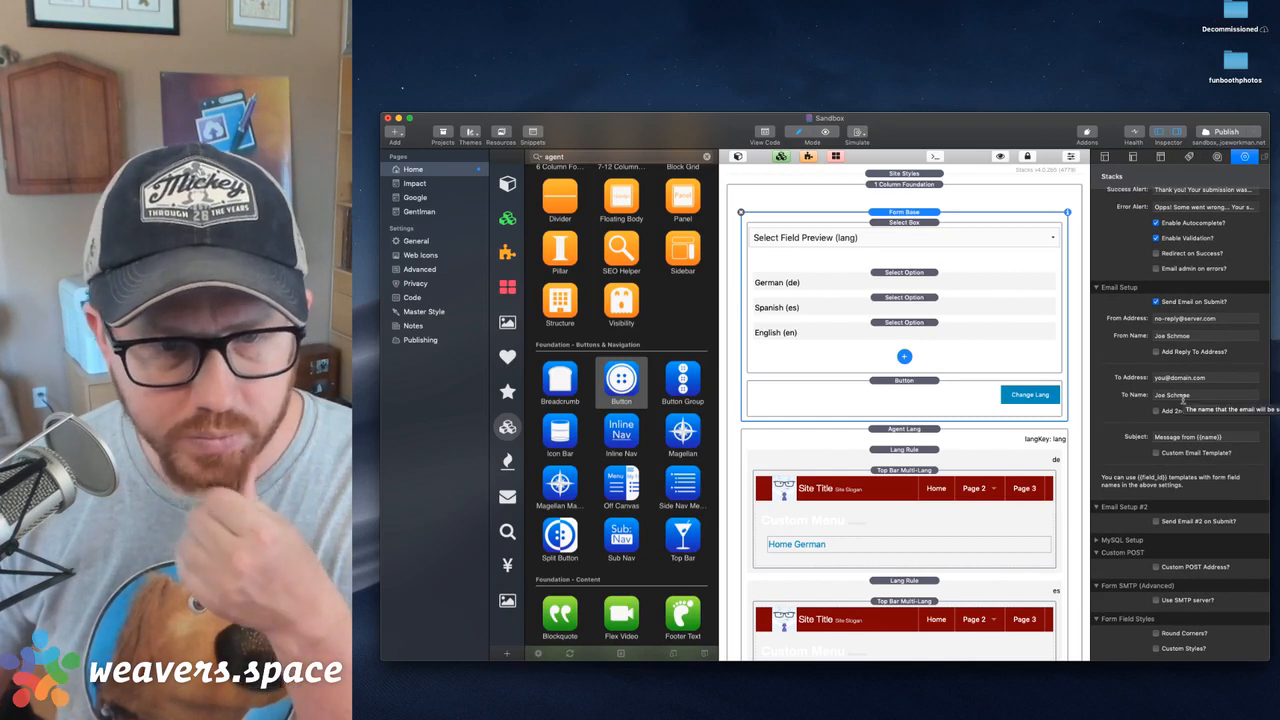
pyautogui.click(1157, 567)
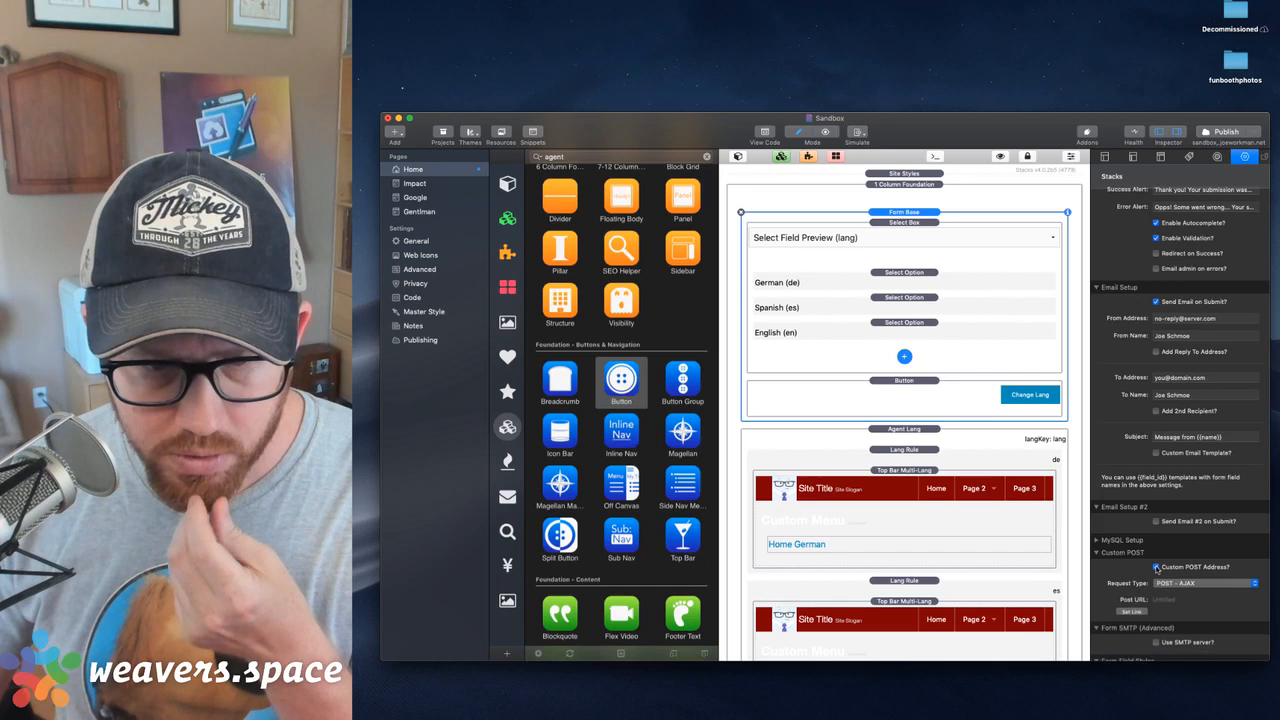
pyautogui.click(1172, 584)
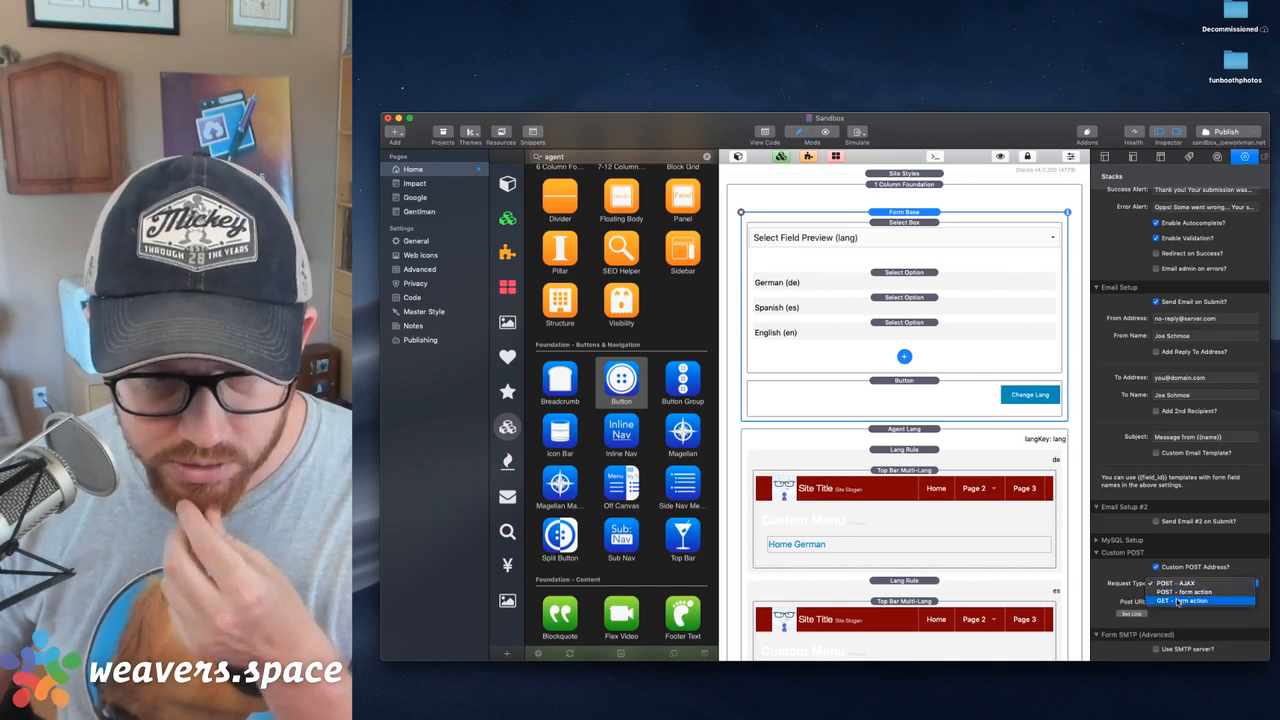
pyautogui.click(1178, 601)
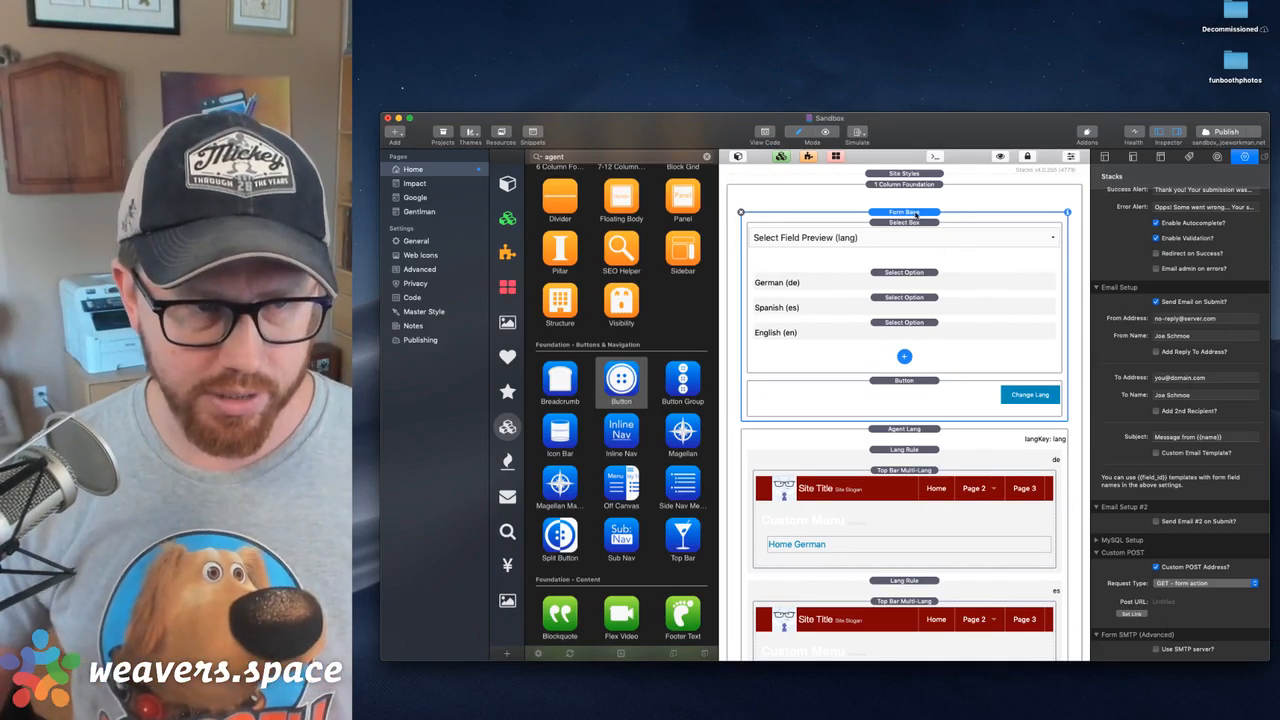
pyautogui.click(1221, 131)
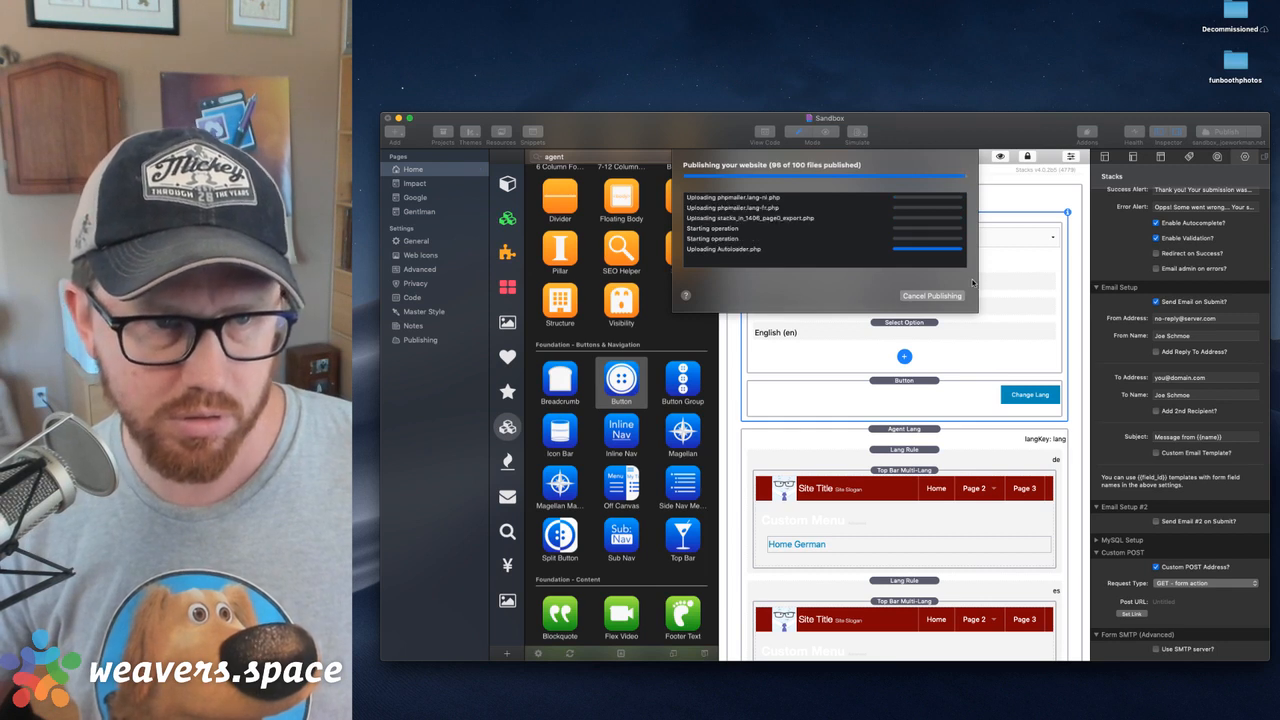
# Turn off Send Email on Submit for the Form Base and publish the site again
pyautogui.click(1156, 301)
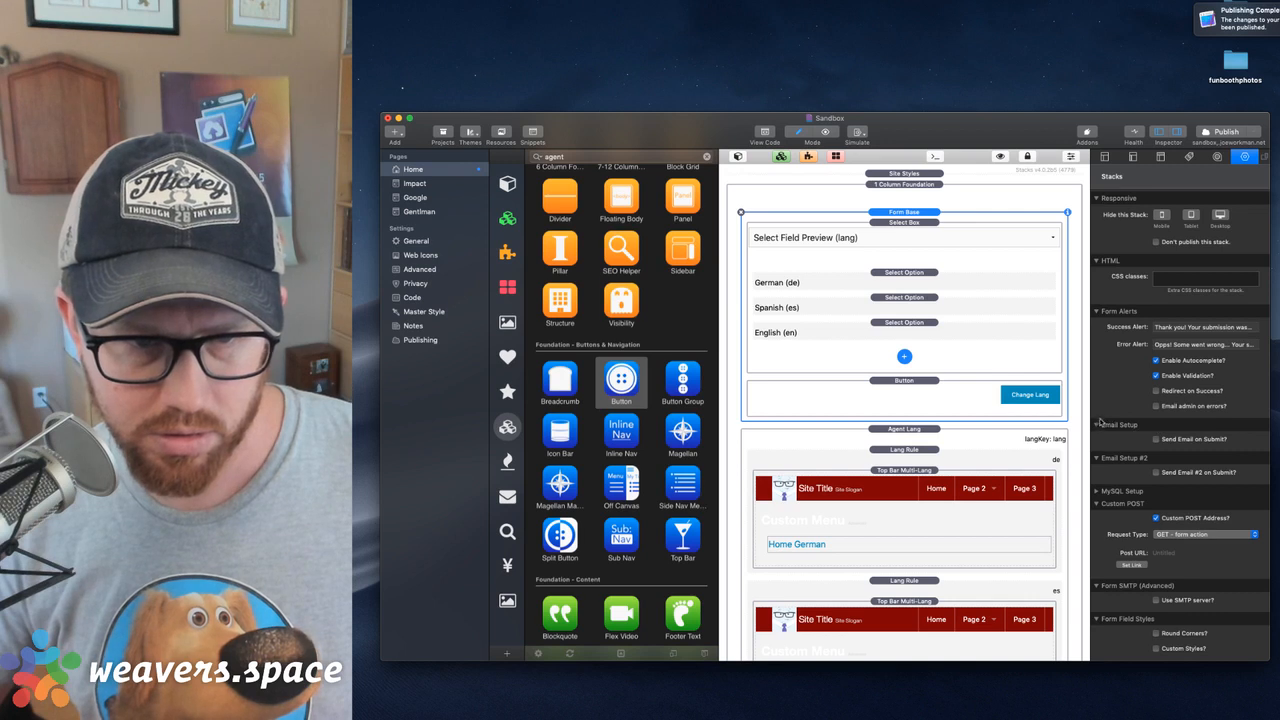
pyautogui.click(1097, 425)
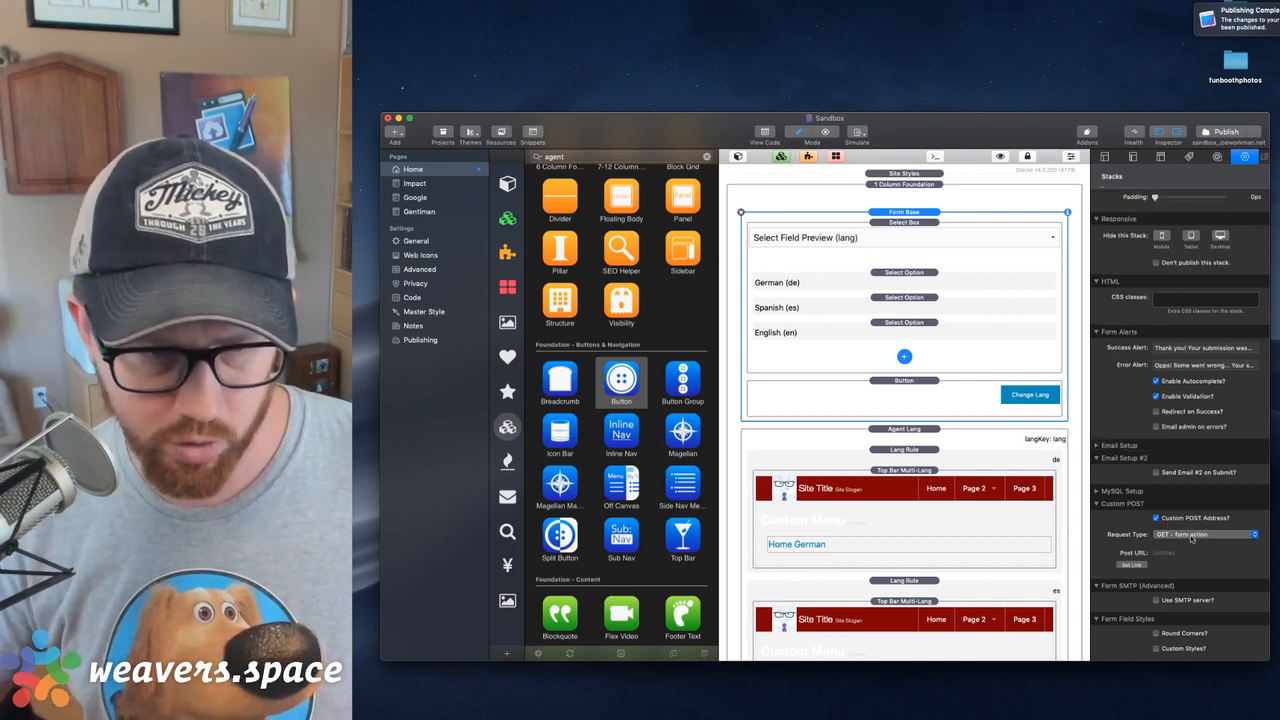
pyautogui.click(1225, 131)
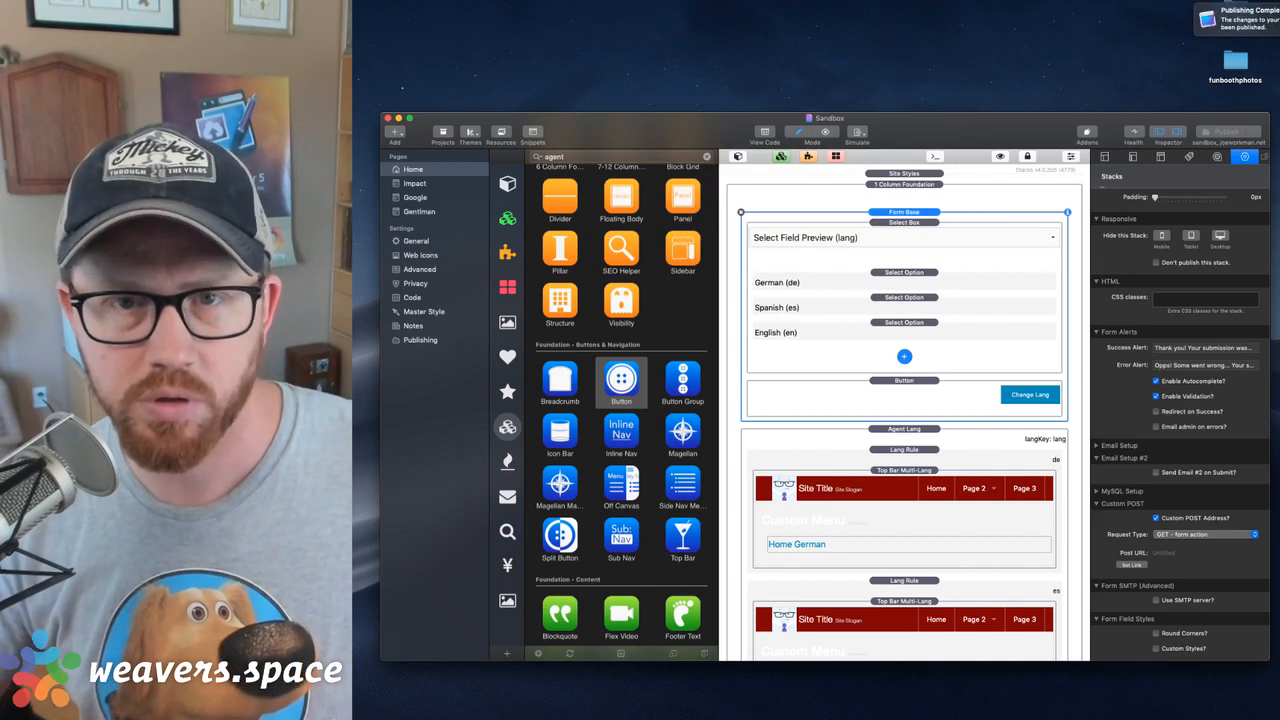
# Open the published page and submit the language form with English selected to test the menu switch
pyautogui.click(1250, 19)
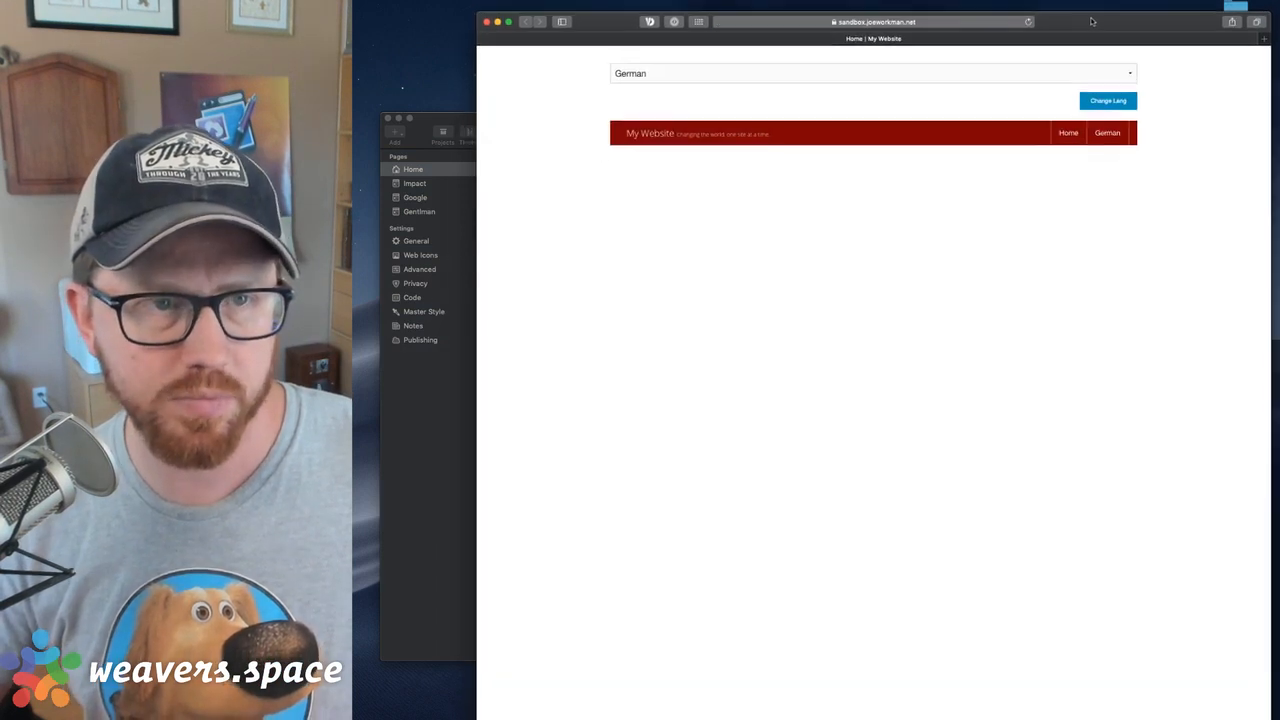
pyautogui.click(876, 78)
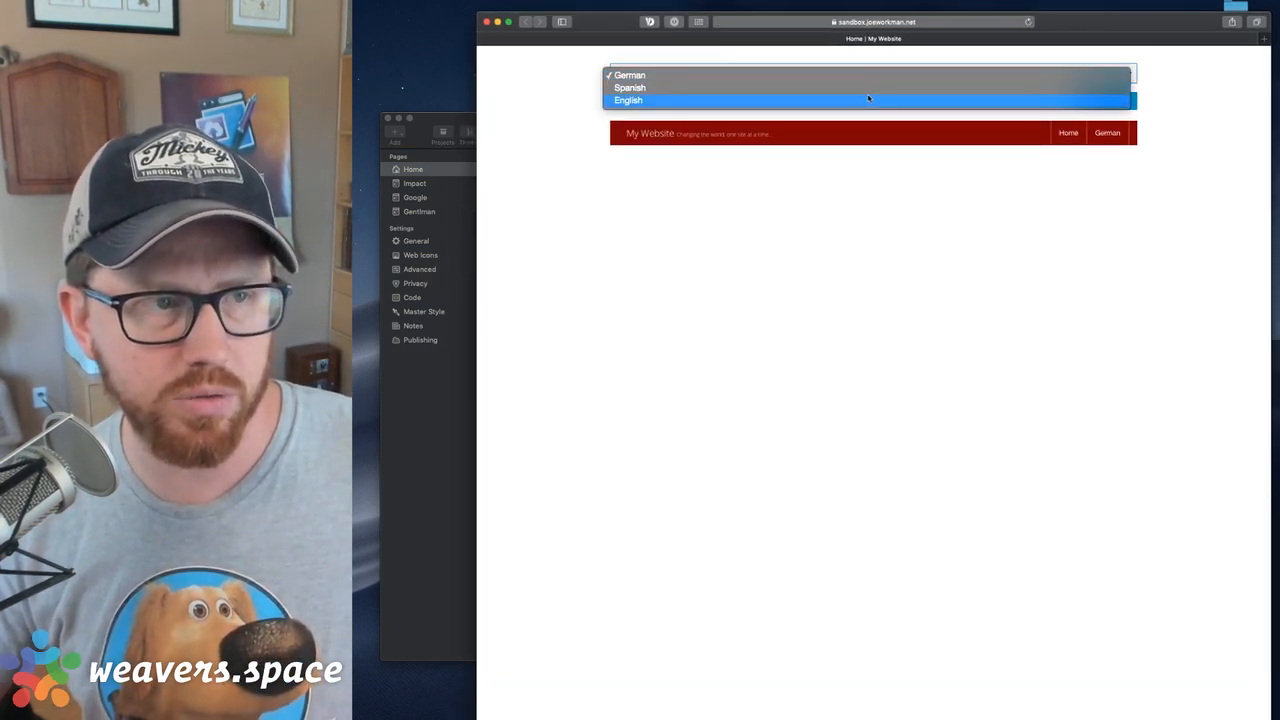
pyautogui.click(868, 99)
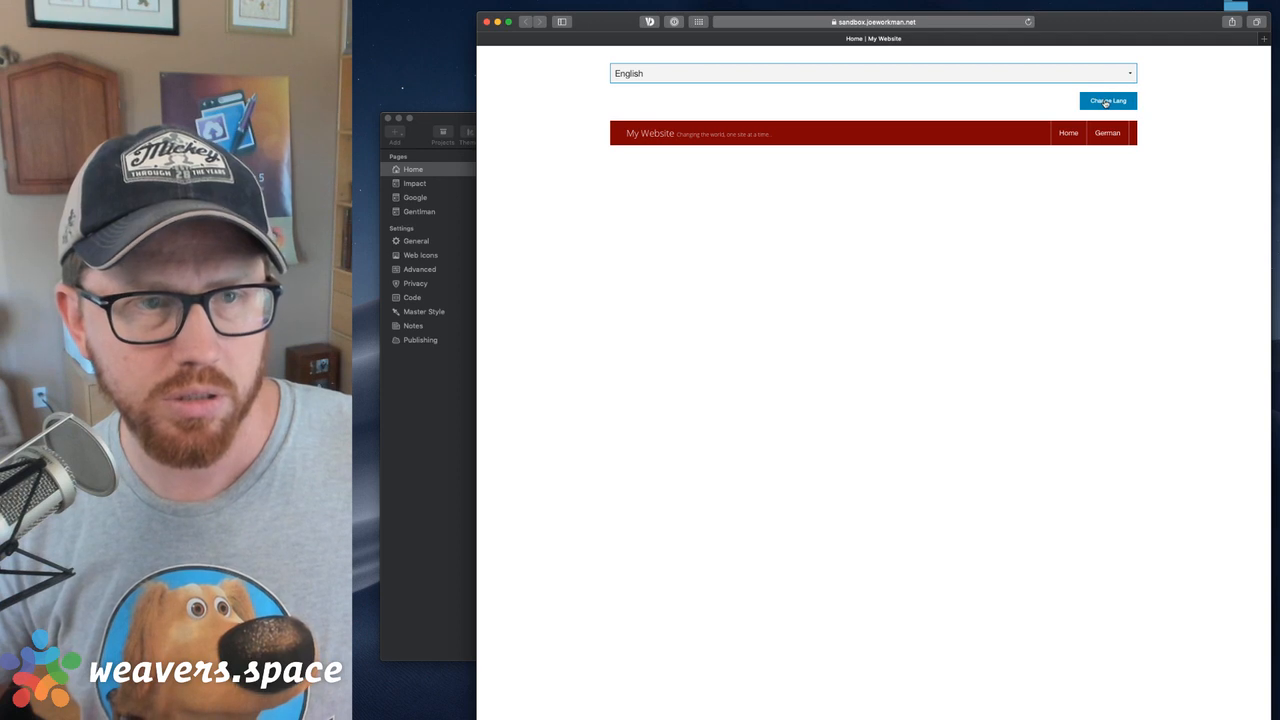
pyautogui.click(1106, 101)
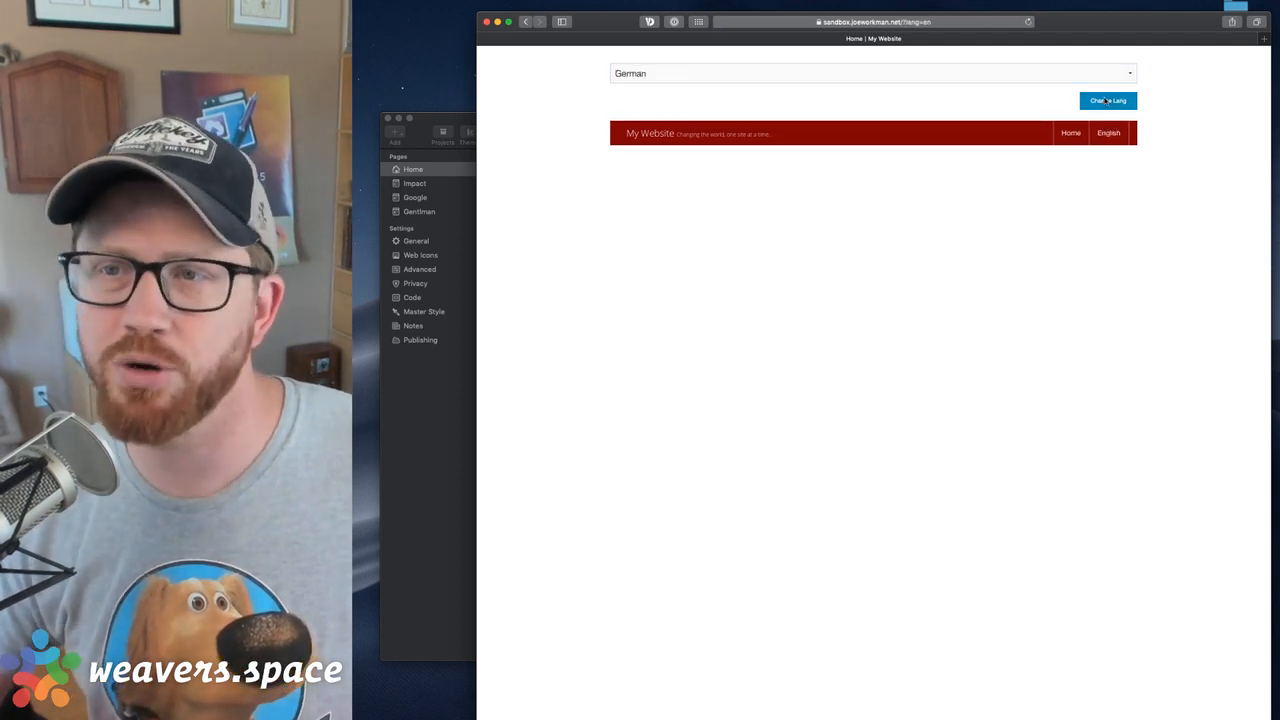
# Submit the language form with Spanish selected, and repeat the Spanish submission to check the Top Bar menu
pyautogui.click(921, 76)
pyautogui.click(925, 87)
pyautogui.click(1108, 101)
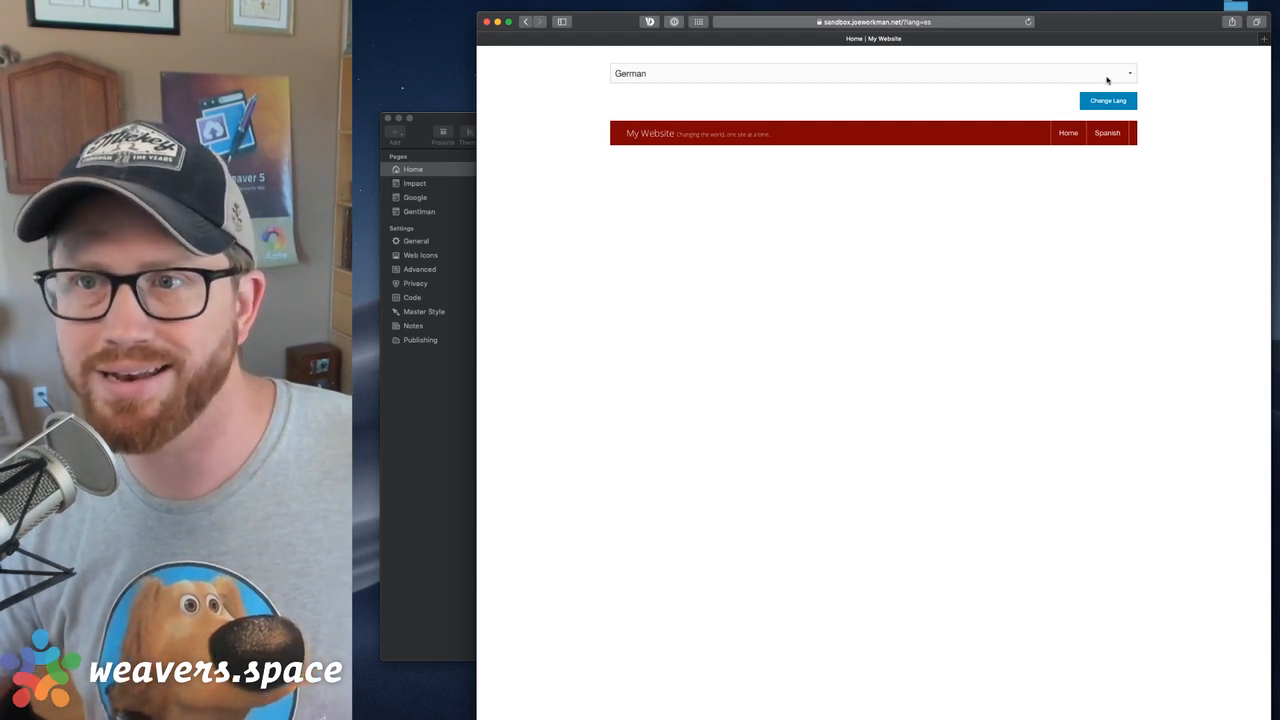
pyautogui.click(988, 74)
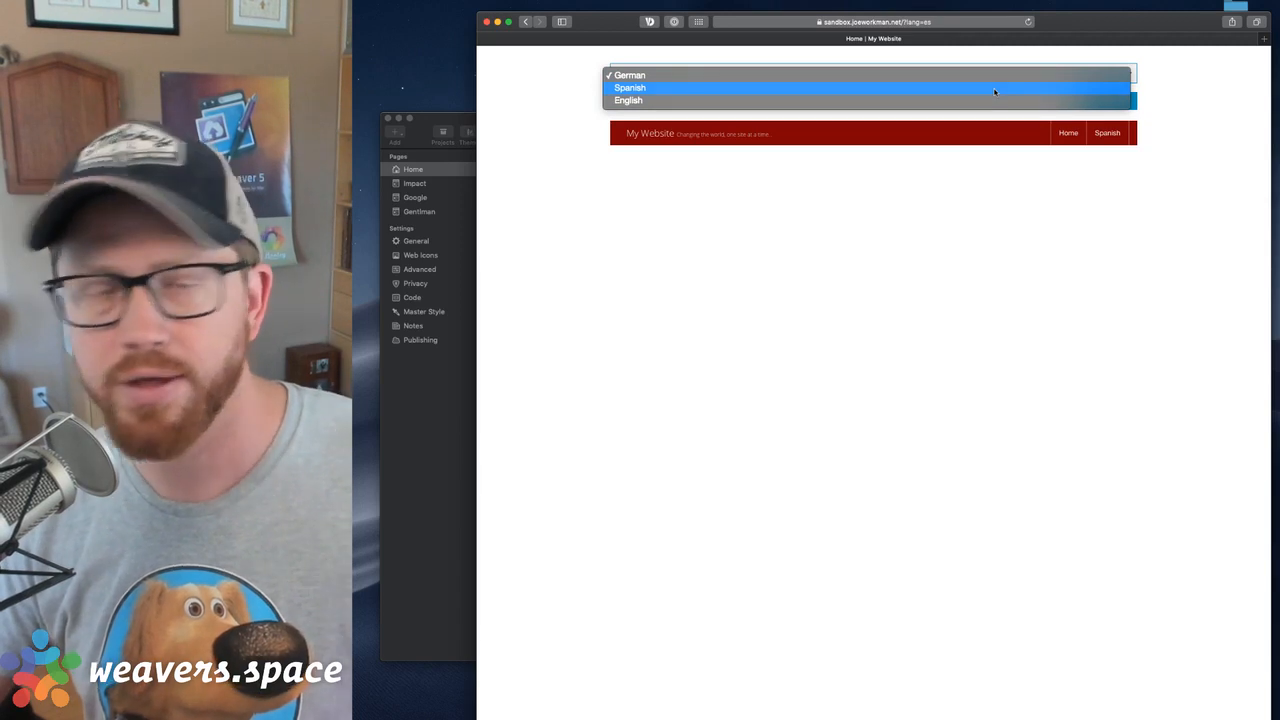
pyautogui.click(994, 91)
pyautogui.click(1100, 101)
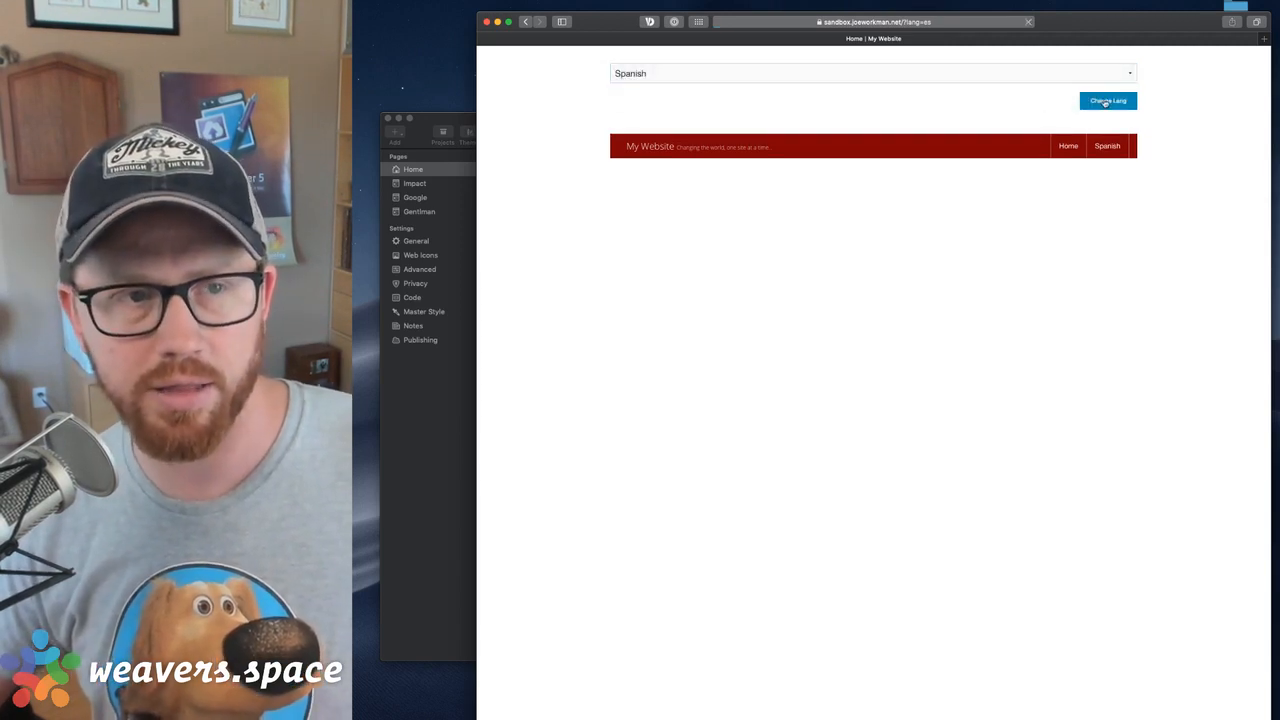
# Switch the published page's menu back to English through the language form
pyautogui.click(627, 79)
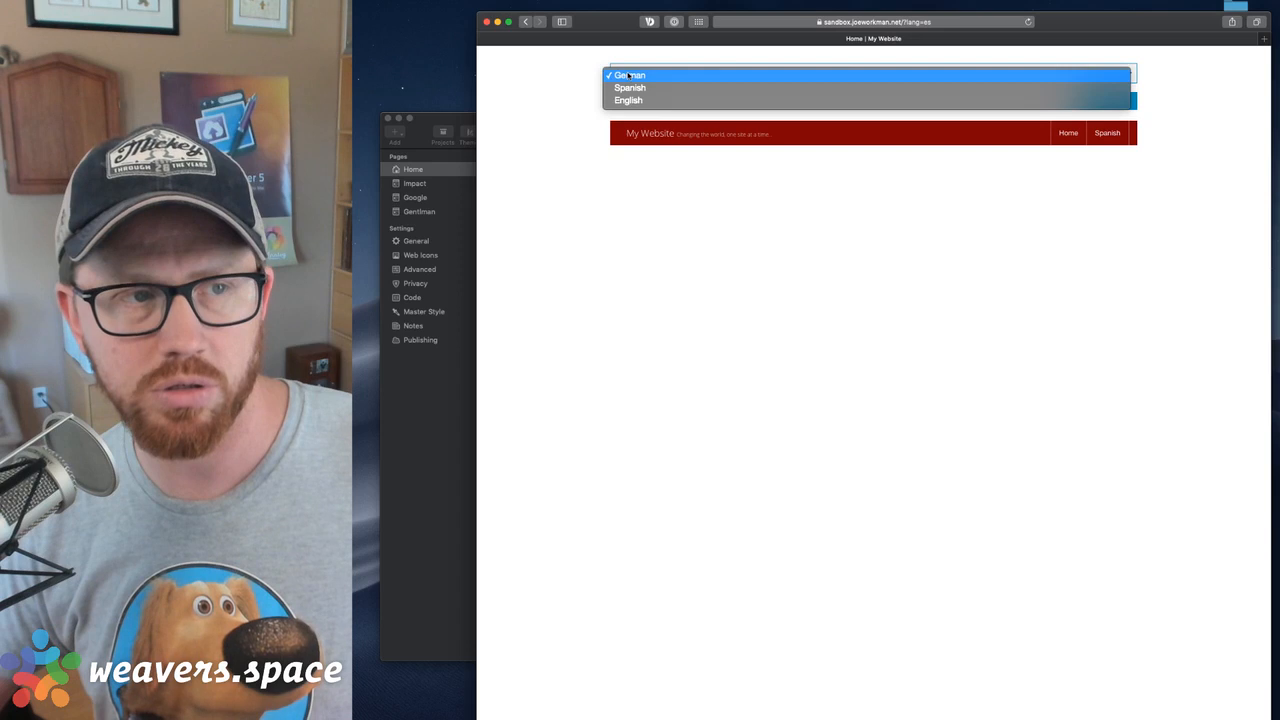
pyautogui.click(1003, 100)
pyautogui.click(1112, 102)
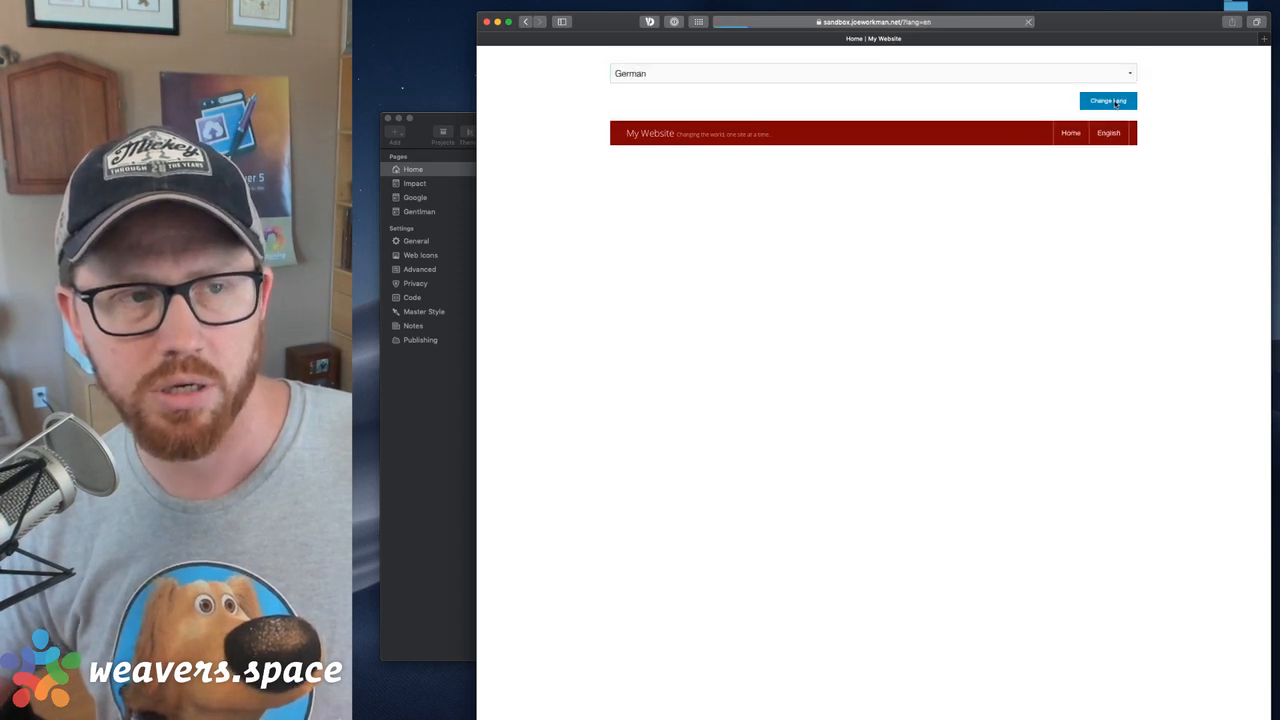
# Try several options in the language select box and submit the form for Spanish
pyautogui.click(663, 74)
pyautogui.click(662, 87)
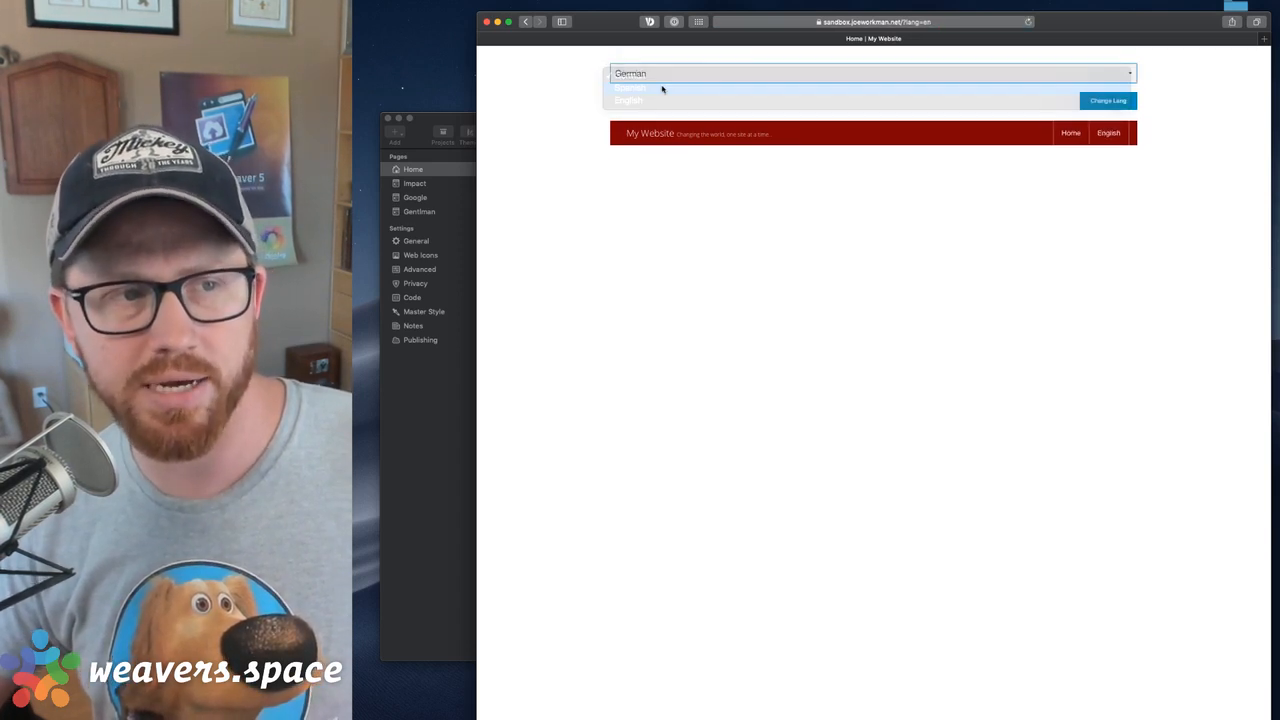
pyautogui.click(651, 74)
pyautogui.click(648, 89)
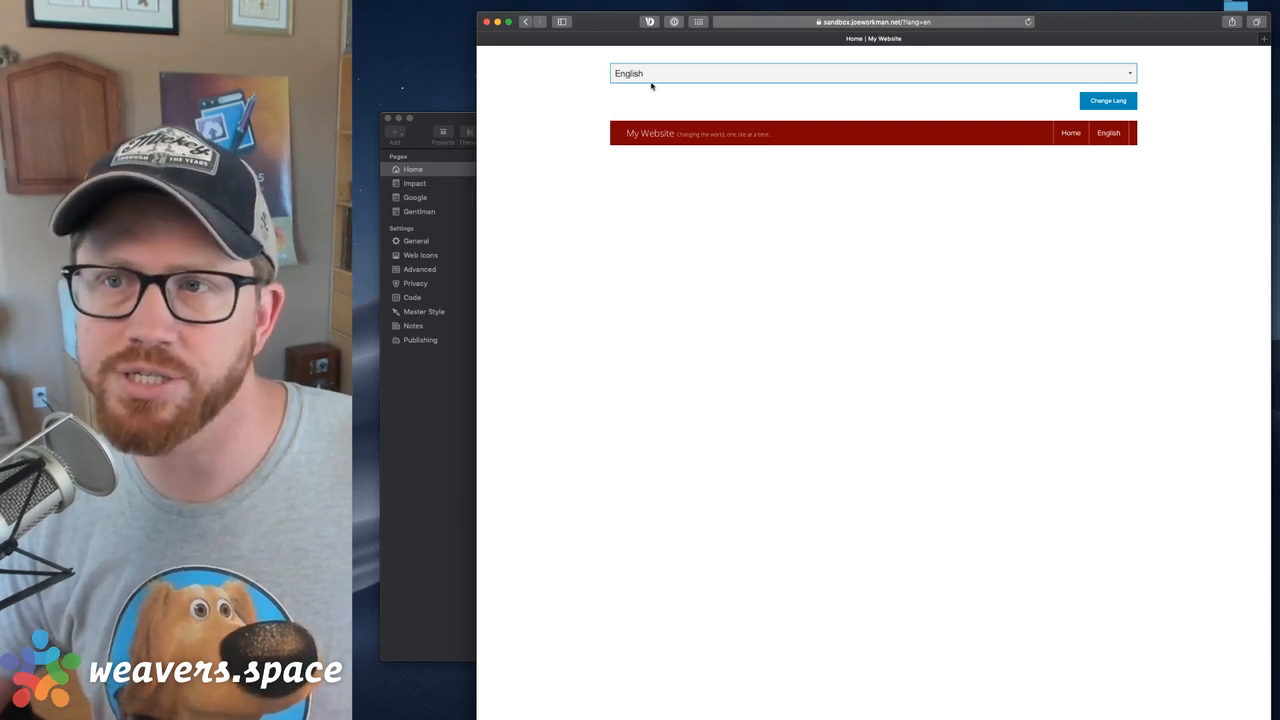
pyautogui.click(683, 68)
pyautogui.click(680, 60)
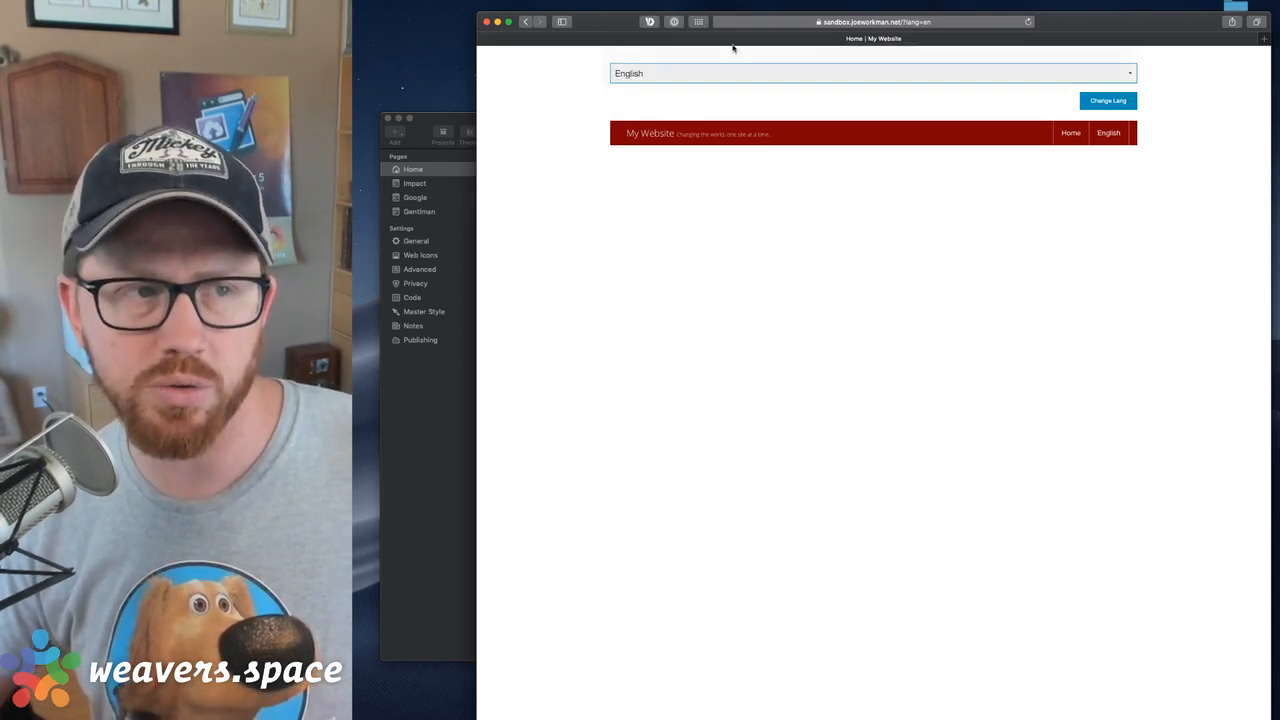
pyautogui.click(1110, 101)
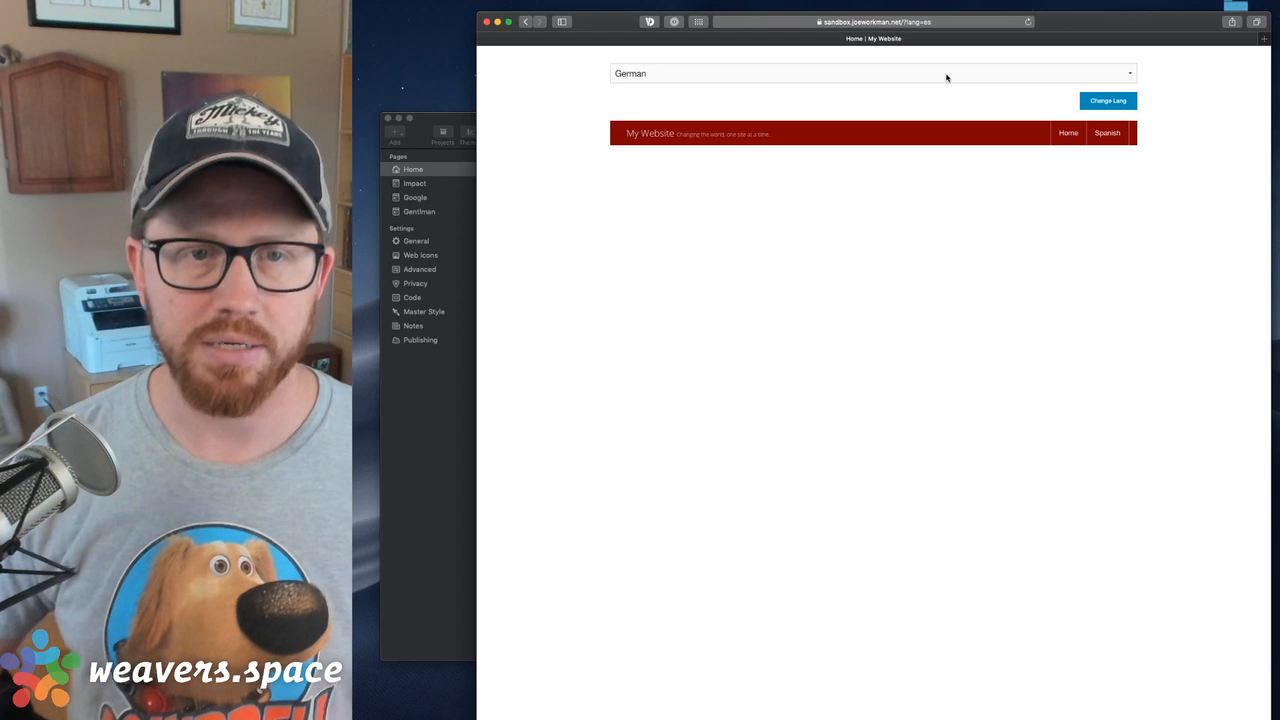
# Try the German, Spanish and English options in the published select box without submitting the form
pyautogui.click(946, 77)
pyautogui.click(940, 88)
pyautogui.click(913, 73)
pyautogui.click(908, 88)
pyautogui.click(900, 75)
pyautogui.click(894, 52)
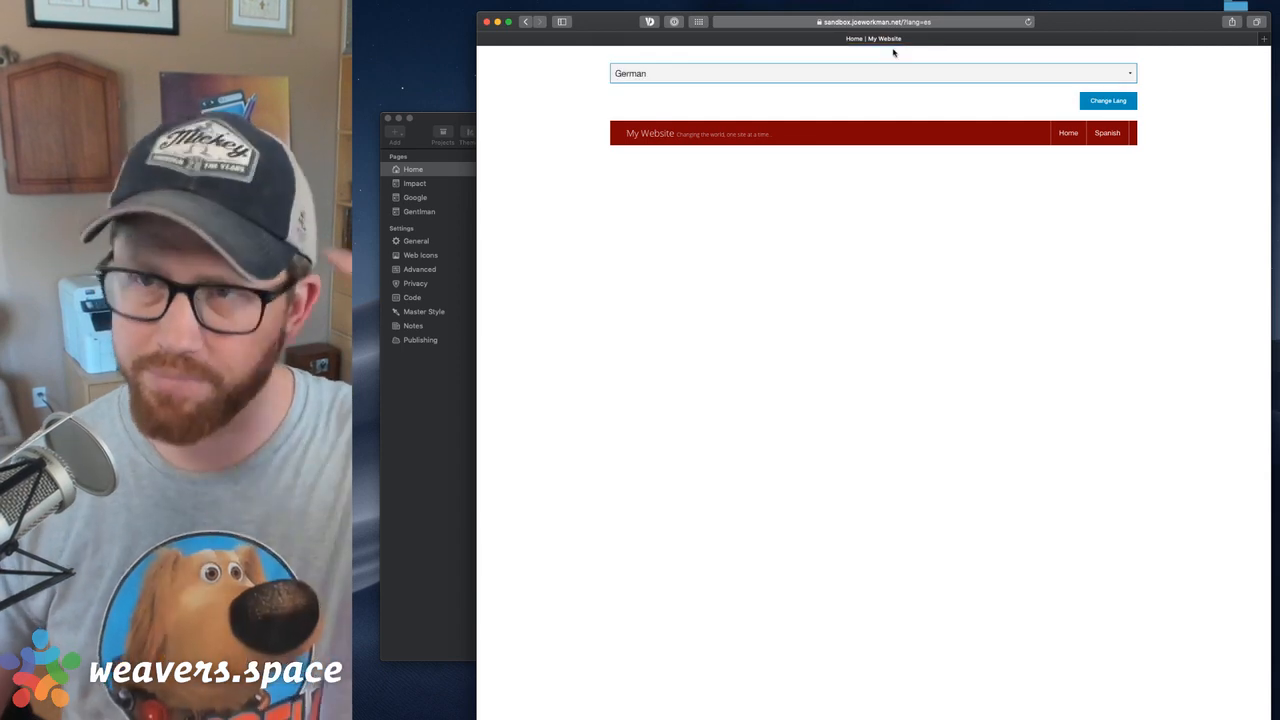
pyautogui.click(881, 70)
pyautogui.click(878, 90)
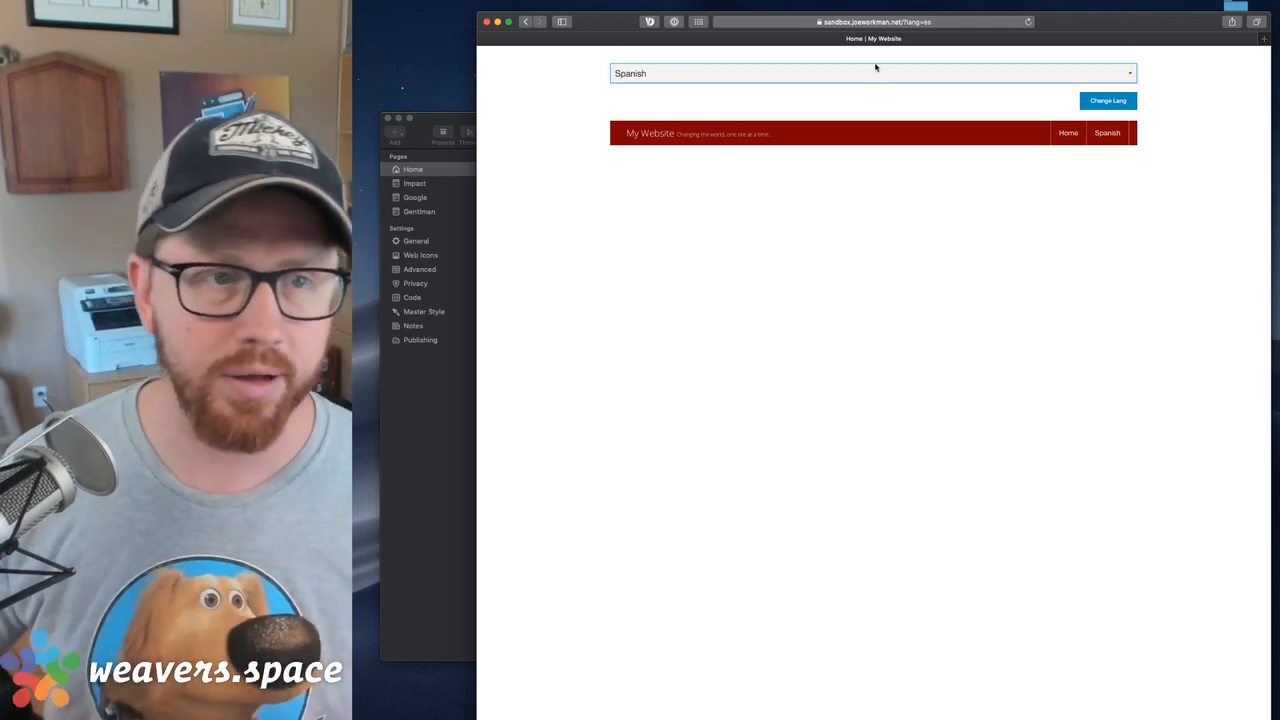
pyautogui.click(874, 70)
pyautogui.click(871, 87)
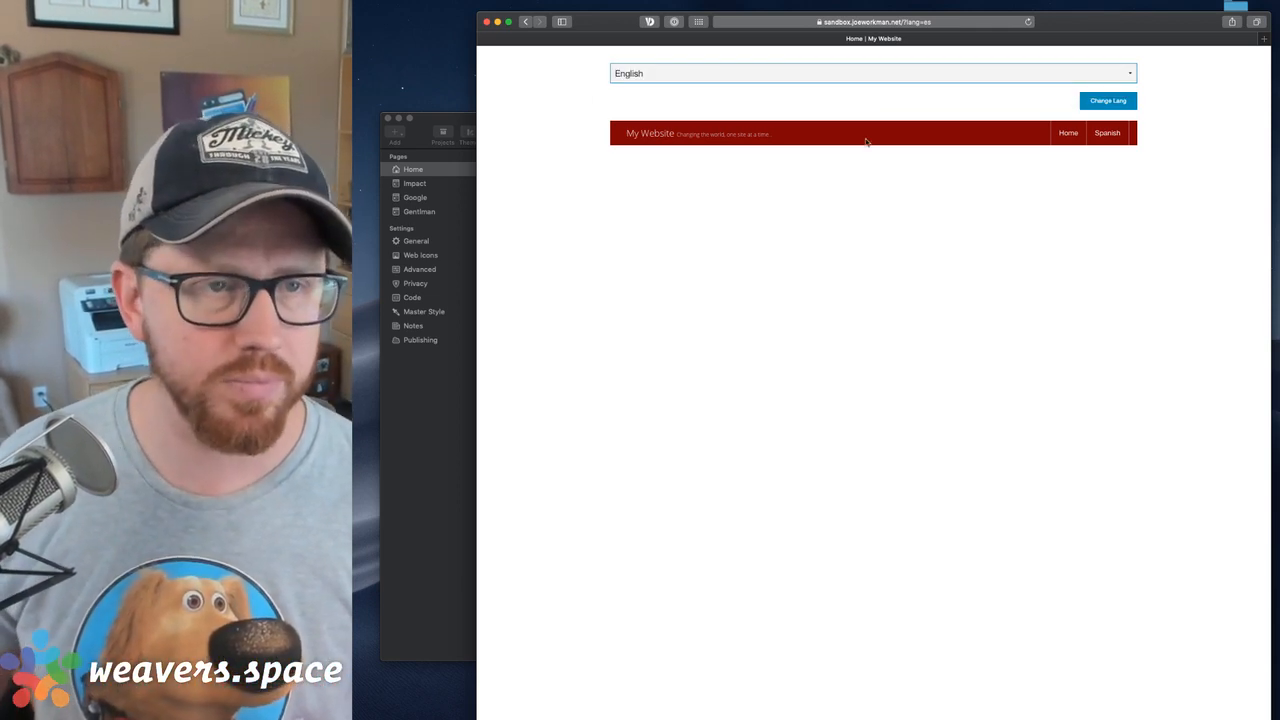
pyautogui.click(527, 84)
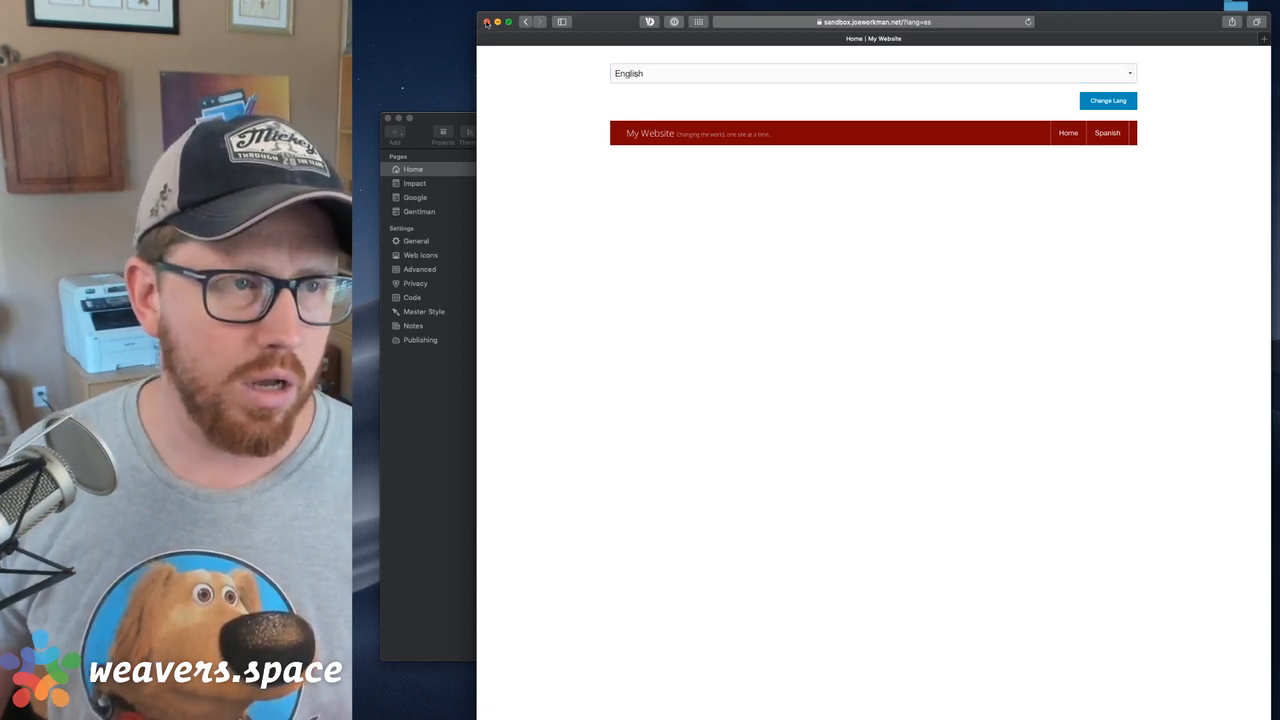
# Choose Spanish in the published select box without submitting the form, and close the browser window to return to the page editor
pyautogui.click(700, 74)
pyautogui.click(694, 61)
pyautogui.click(575, 67)
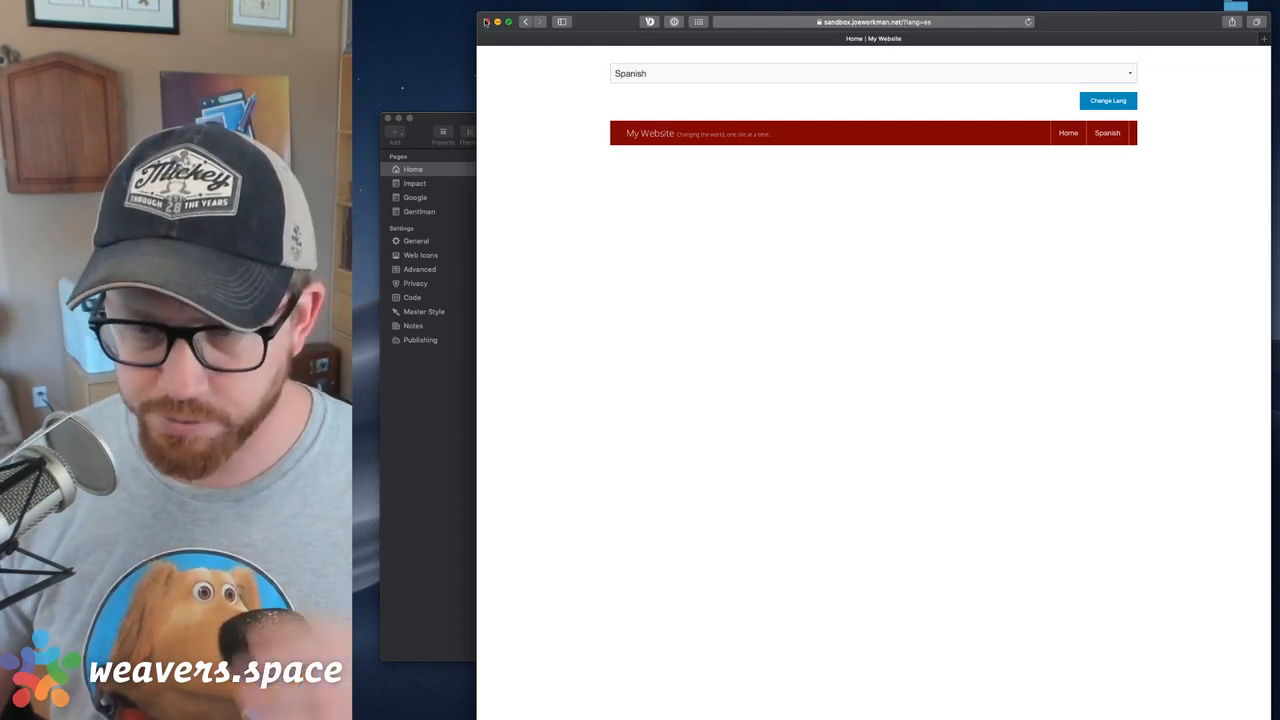
pyautogui.click(485, 21)
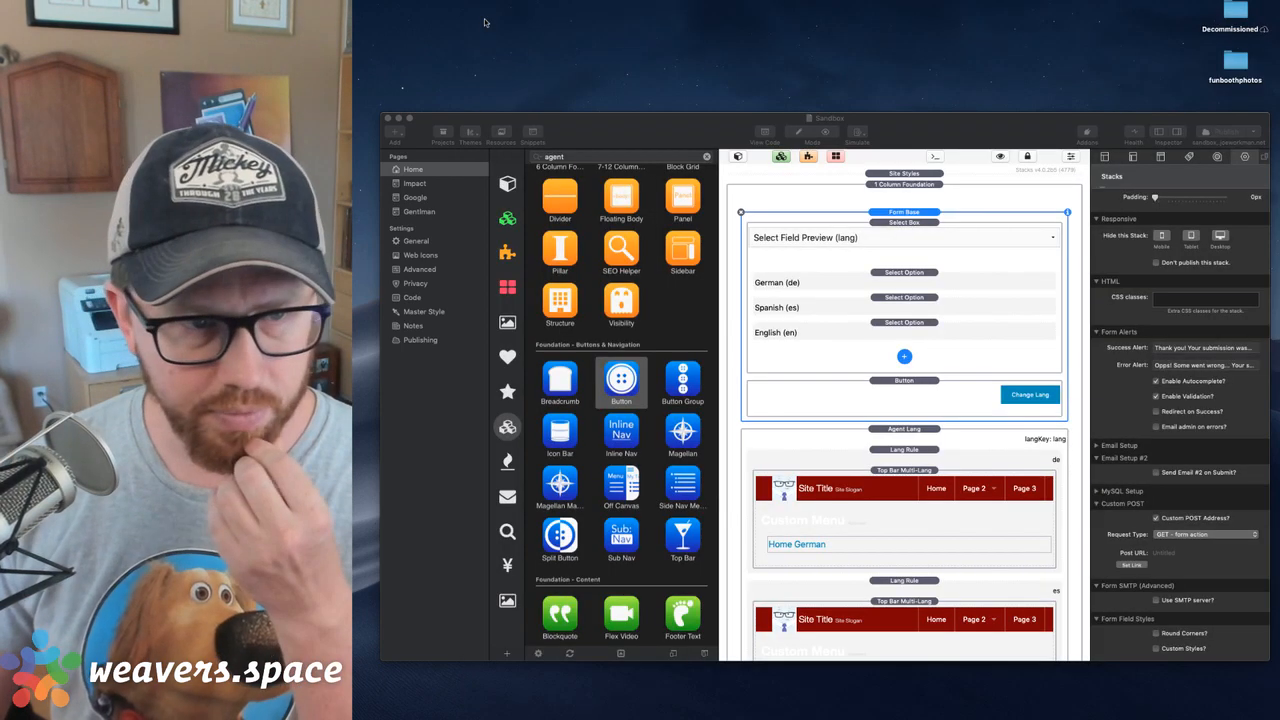
# Delete the Form Base stack and all three Top Bar Multi-Lang stacks, keeping the Agent Lang stack and its German and Spanish Lang Rules
pyautogui.click(895, 214)
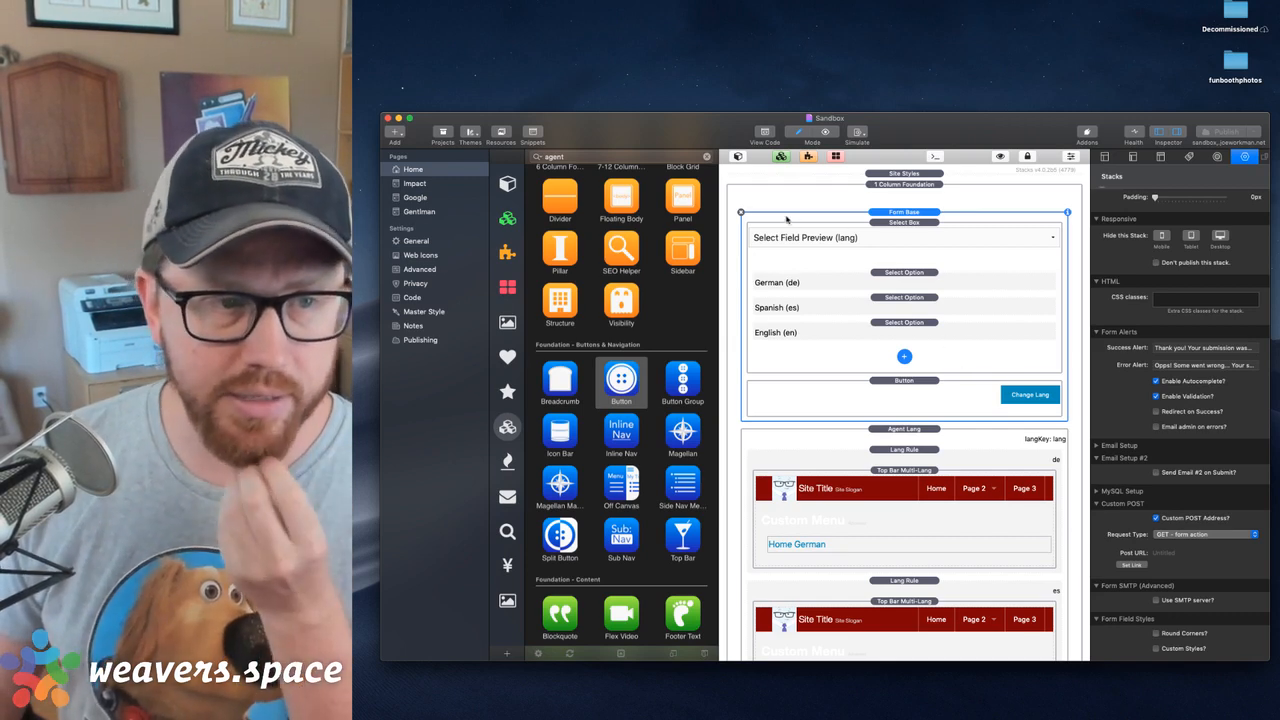
pyautogui.click(741, 213)
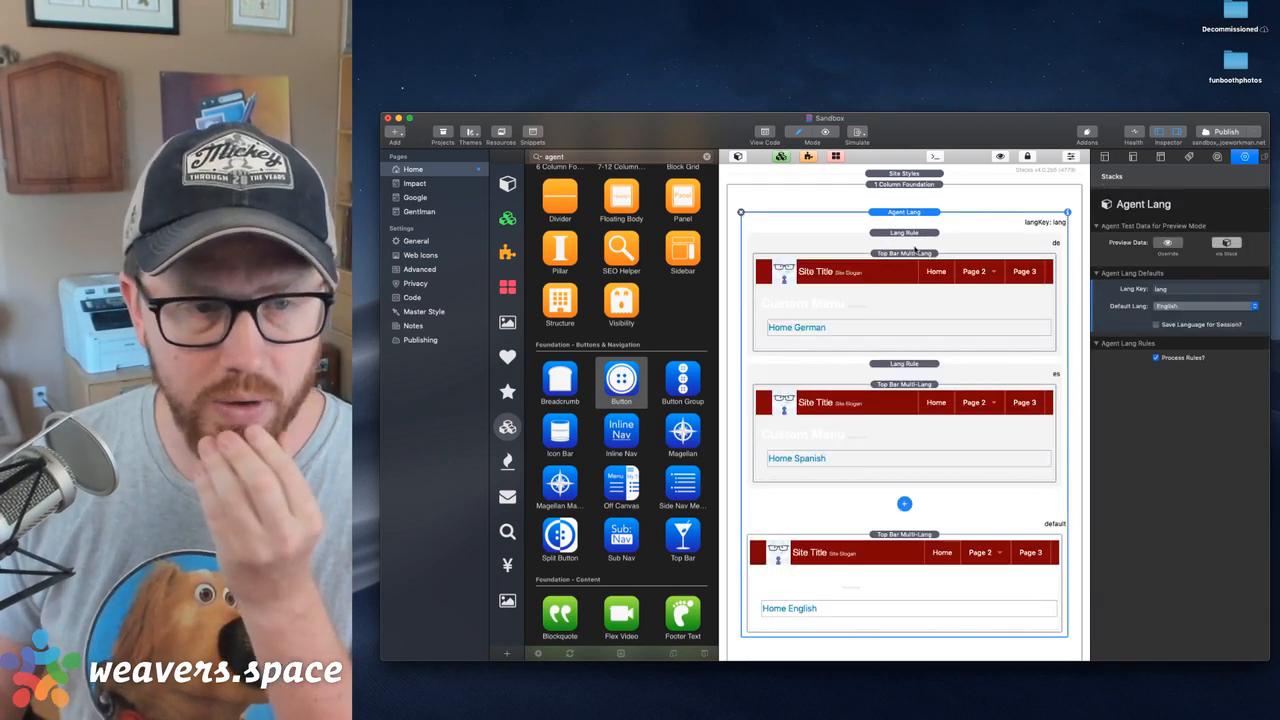
pyautogui.click(916, 255)
pyautogui.click(905, 535)
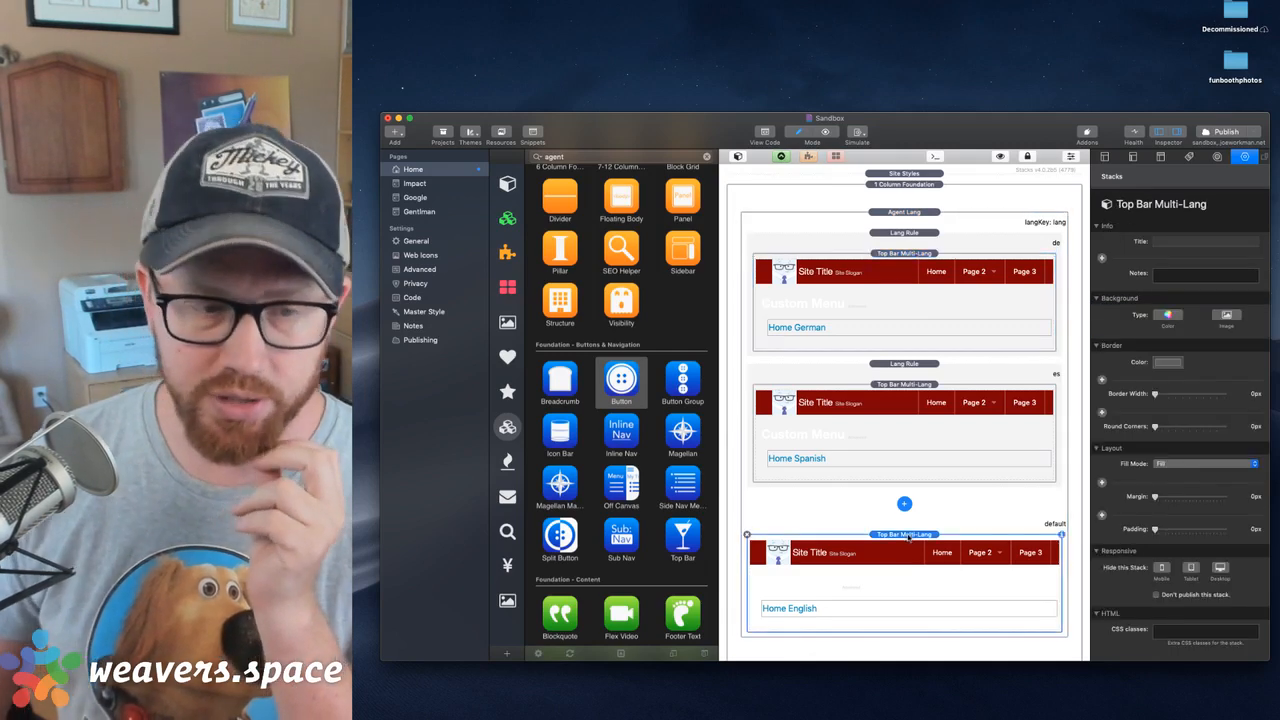
pyautogui.press('Delete')
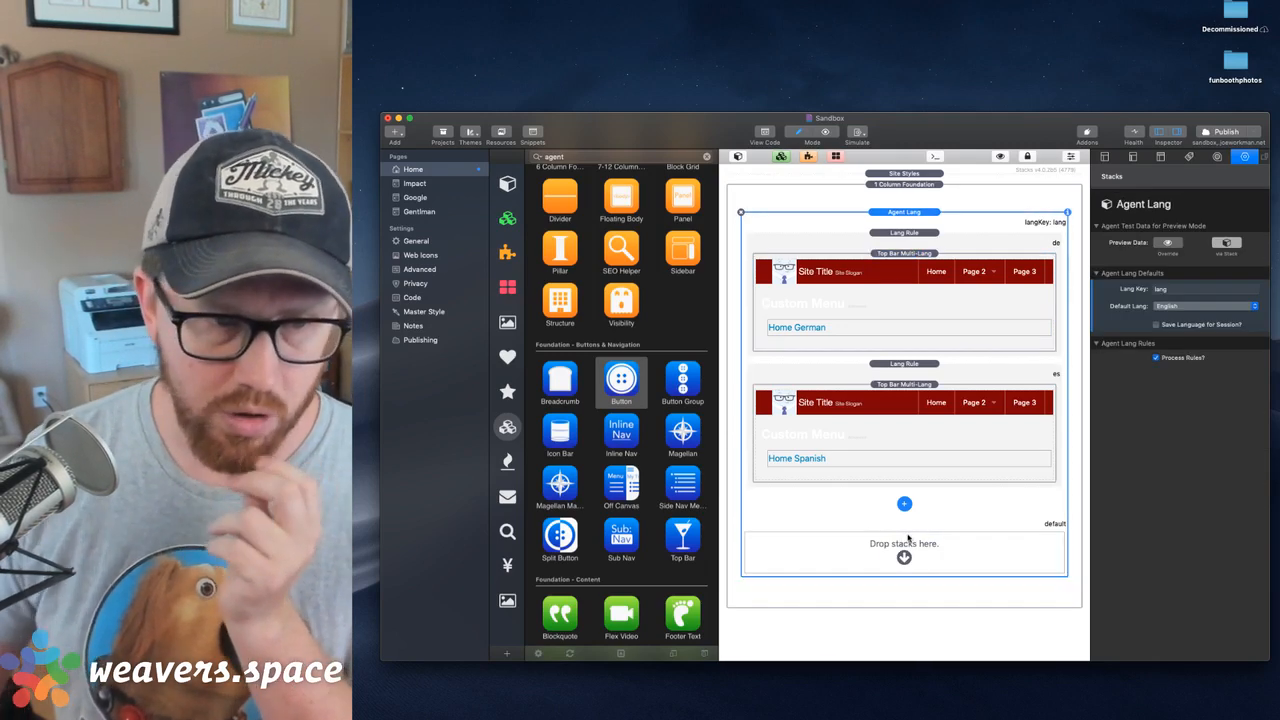
pyautogui.click(935, 428)
pyautogui.keyDown('shift'); pyautogui.click(910, 276); pyautogui.keyUp('shift')
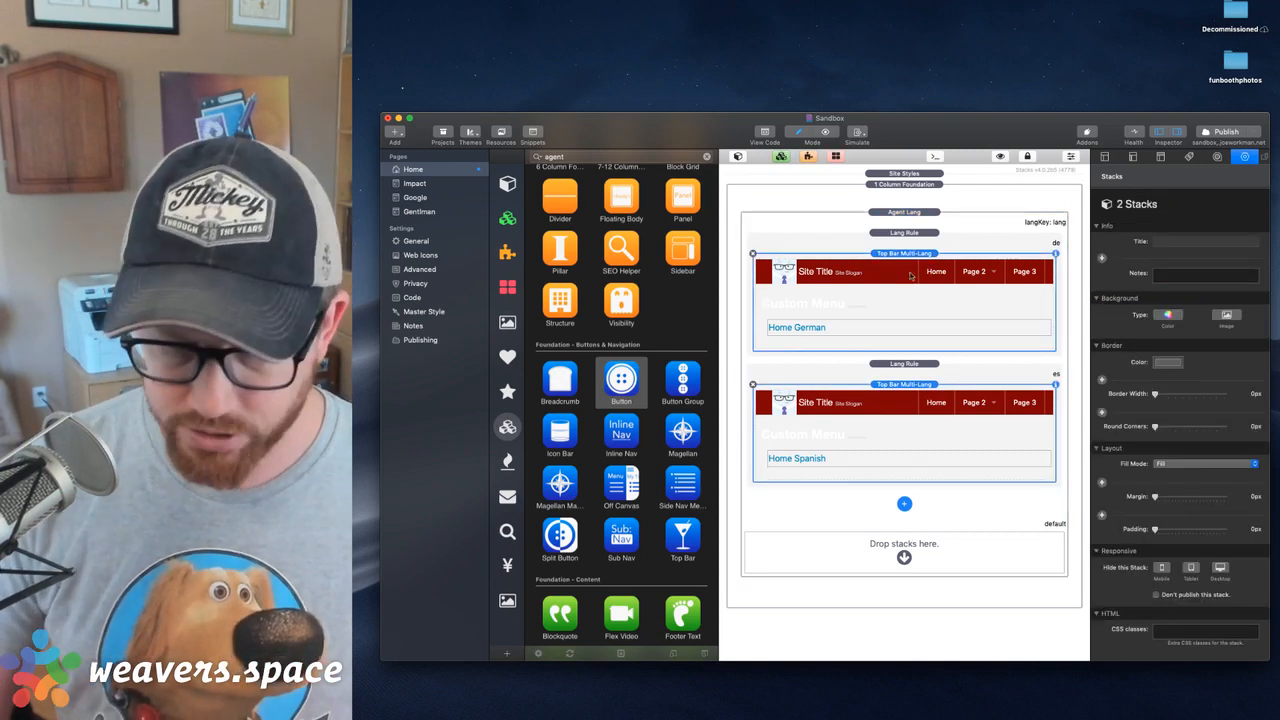
pyautogui.press('Delete')
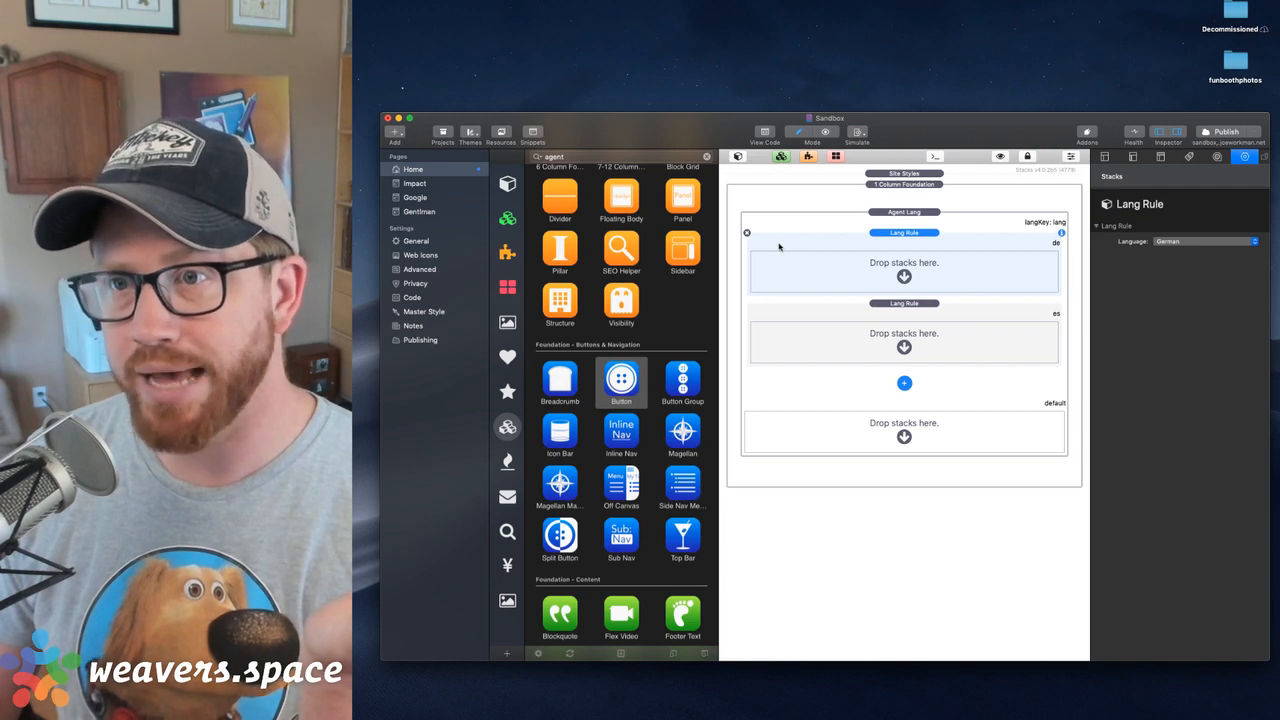
# Search the full Stacks Library for "seo" and add an SEO Meta Tags stack to the German Lang Rule
pyautogui.scroll(5, 633, 207)
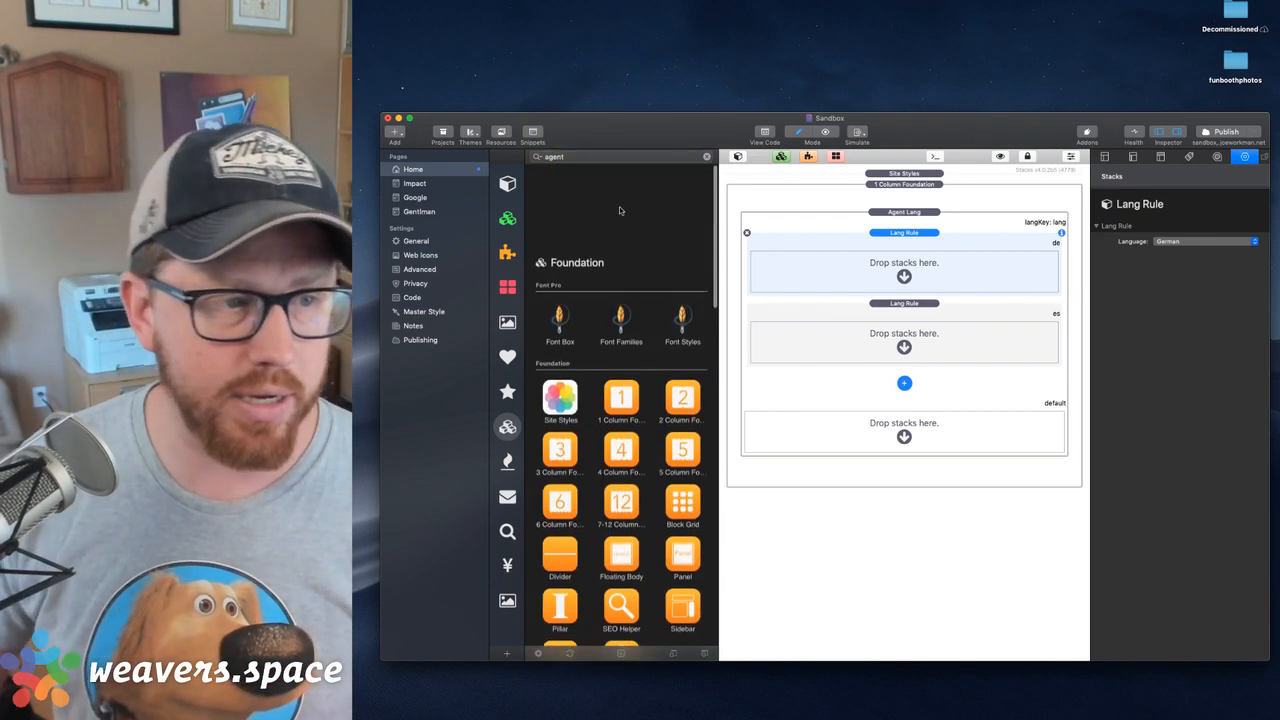
pyautogui.doubleClick(572, 157)
pyautogui.write('seo')
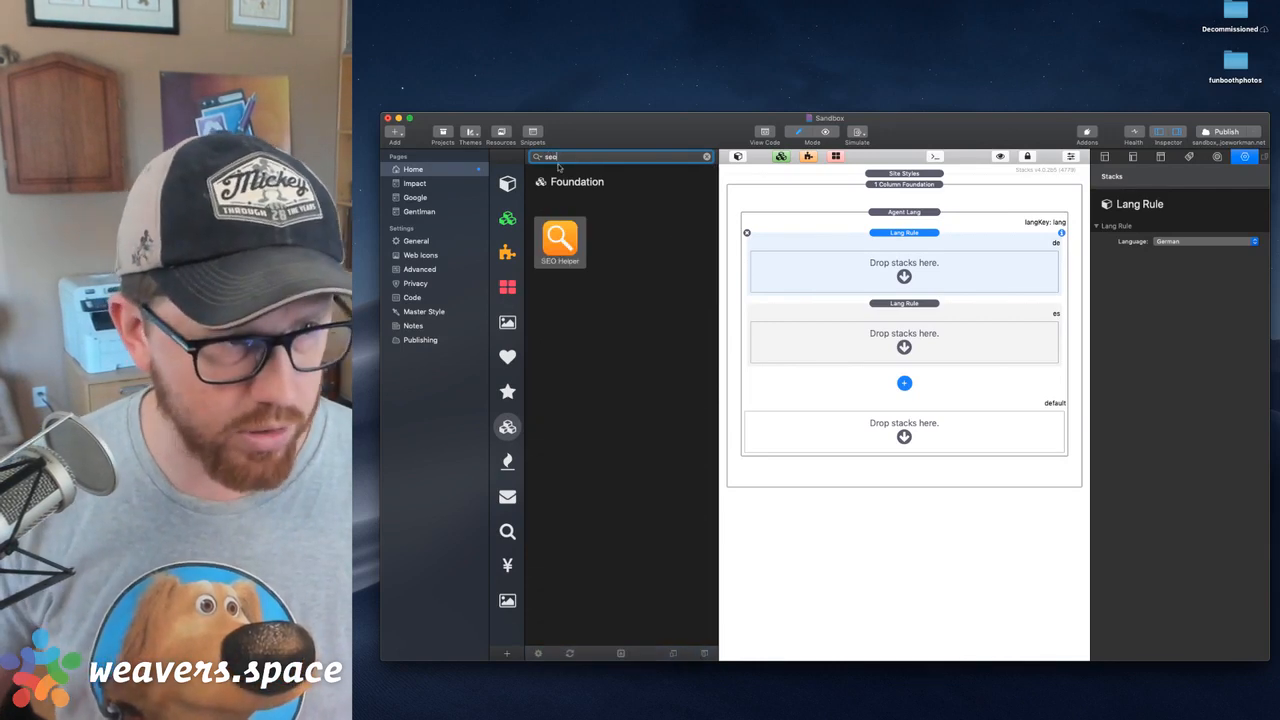
pyautogui.click(508, 185)
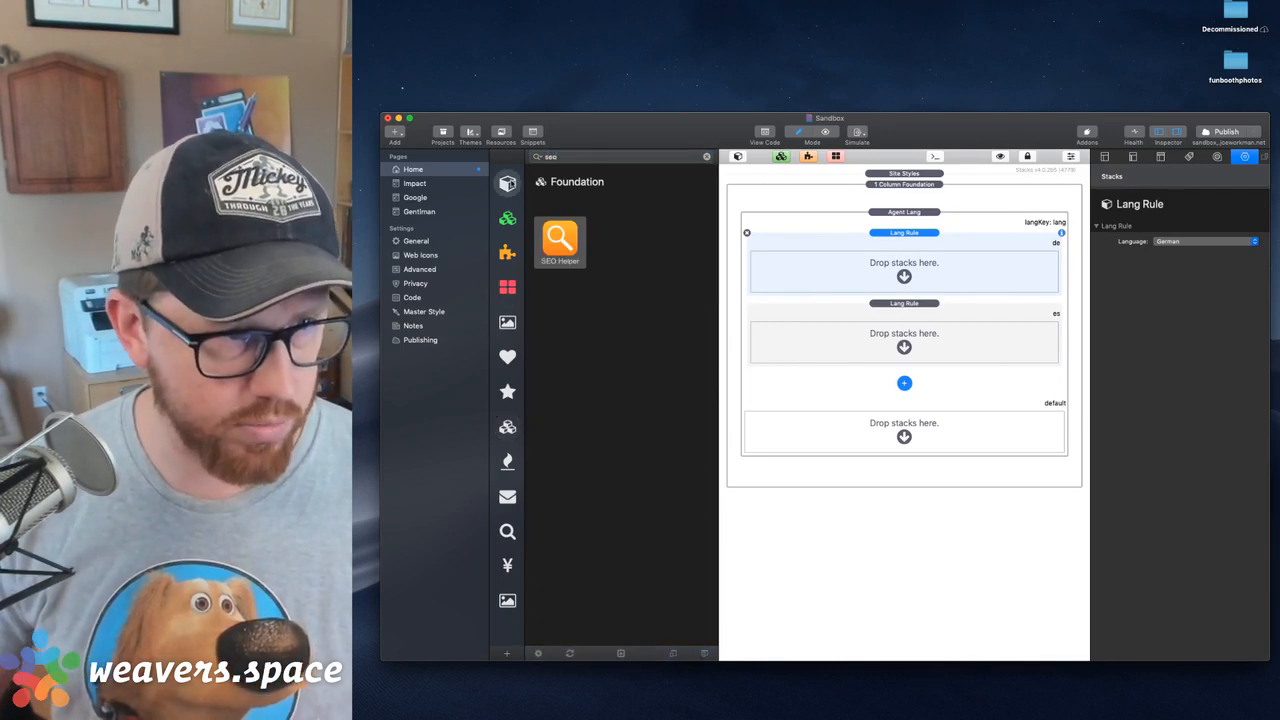
pyautogui.click(591, 159)
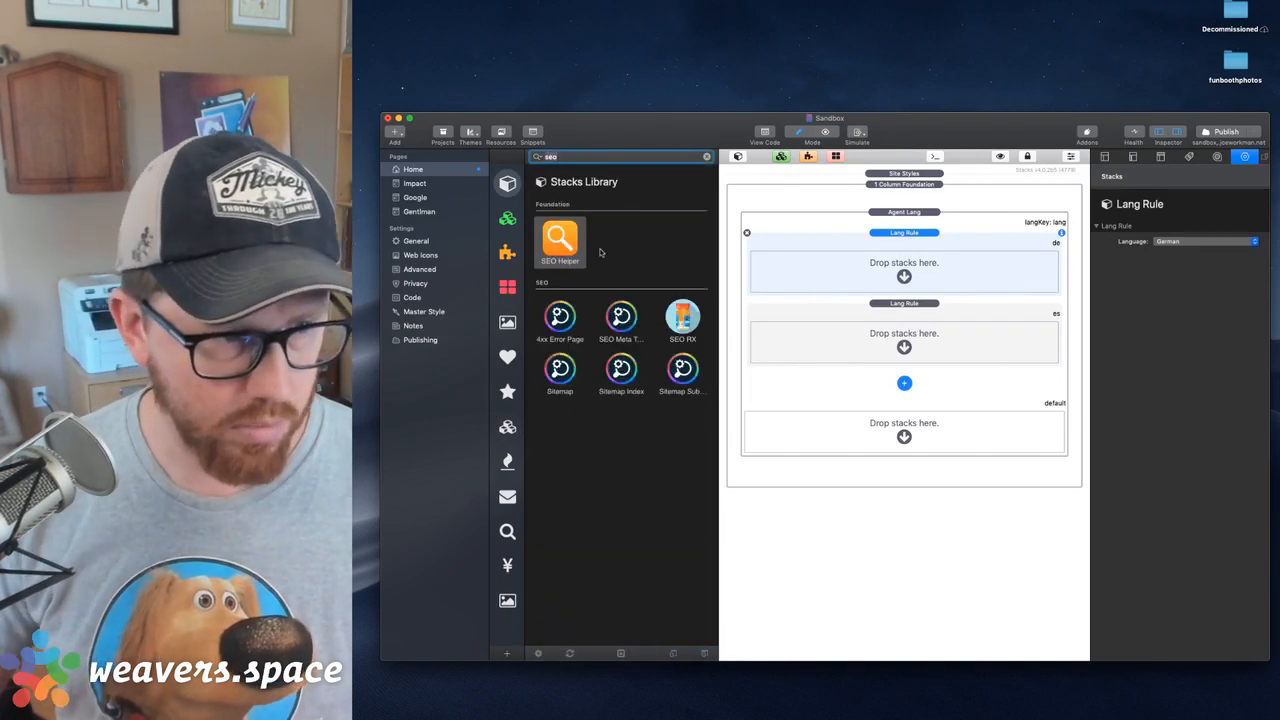
pyautogui.click(621, 322)
pyautogui.moveTo(621, 325); pyautogui.dragTo(940, 275)
# Examine the SEO Basics title and description settings and the list of meta tag types that can be added
pyautogui.click(922, 279)
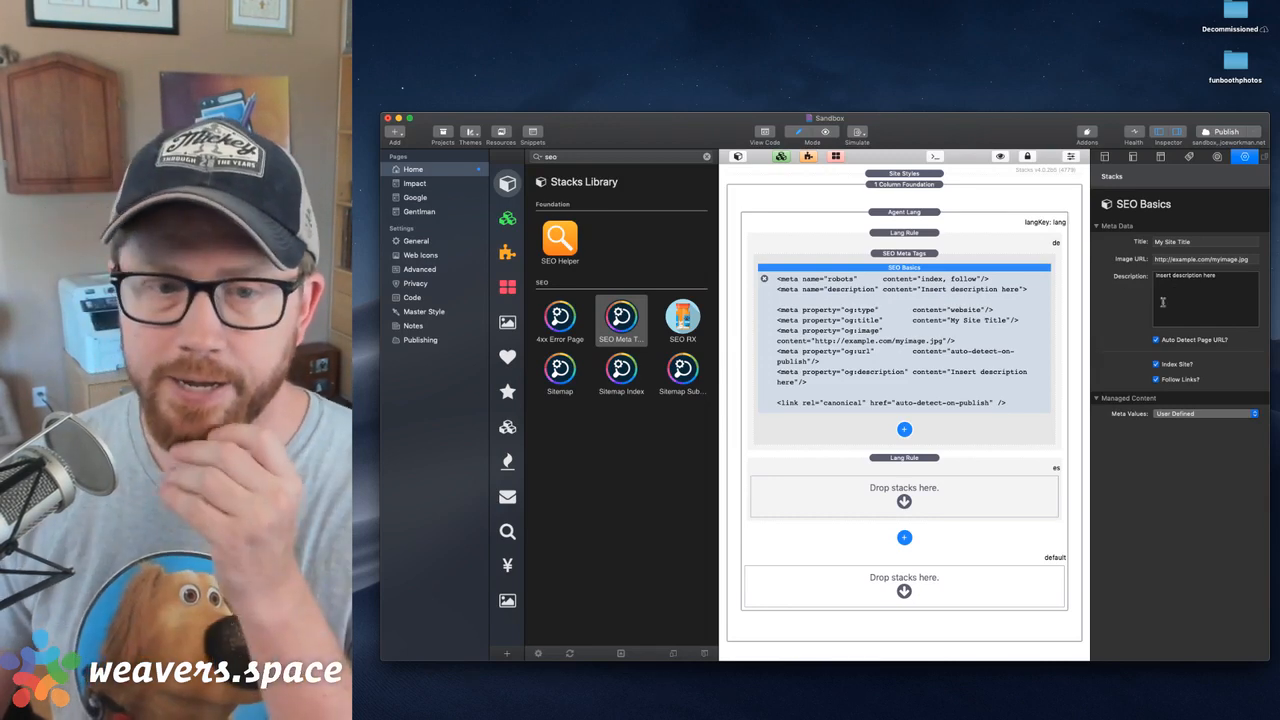
pyautogui.click(904, 429)
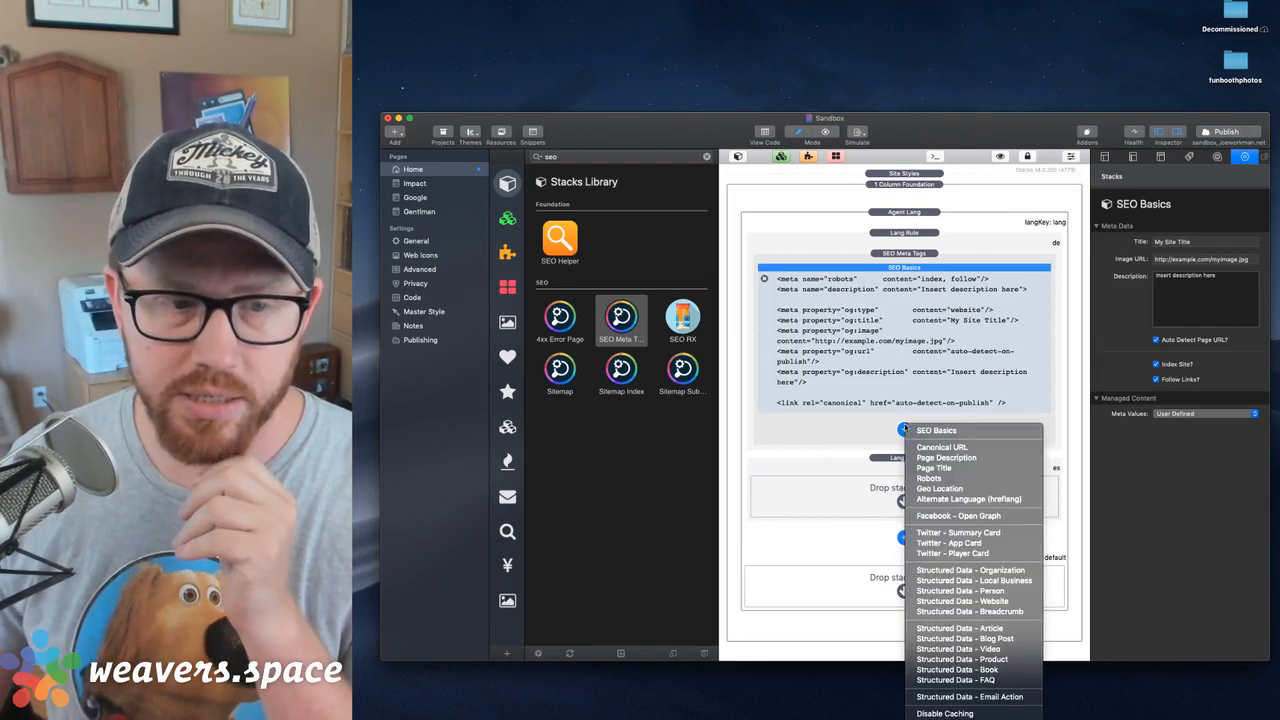
pyautogui.press('Escape')
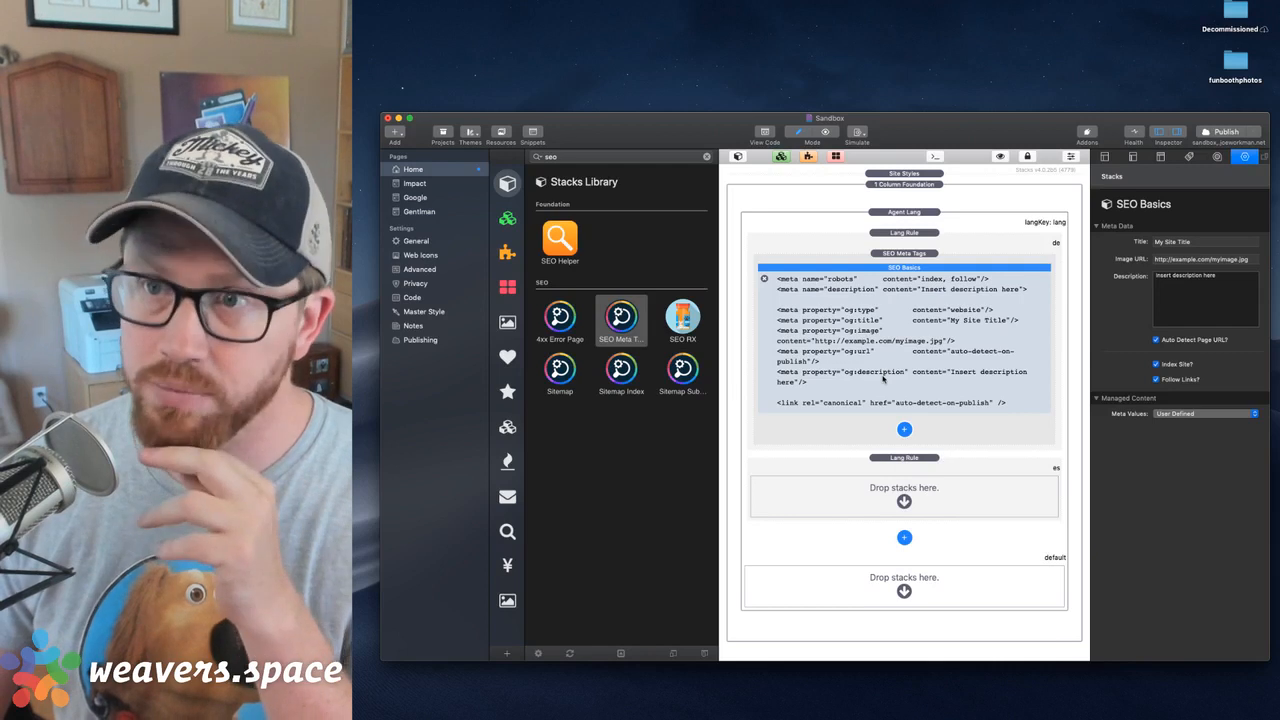
pyautogui.tripleClick(1206, 248)
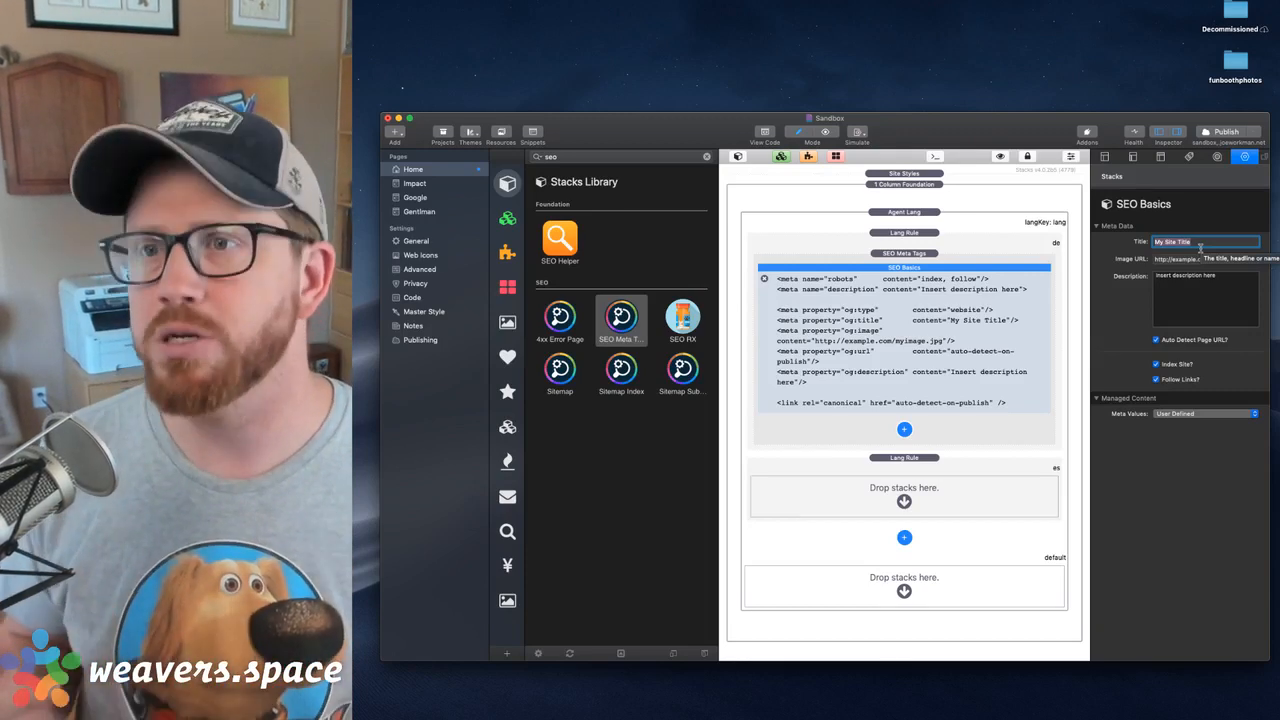
pyautogui.click(1200, 248)
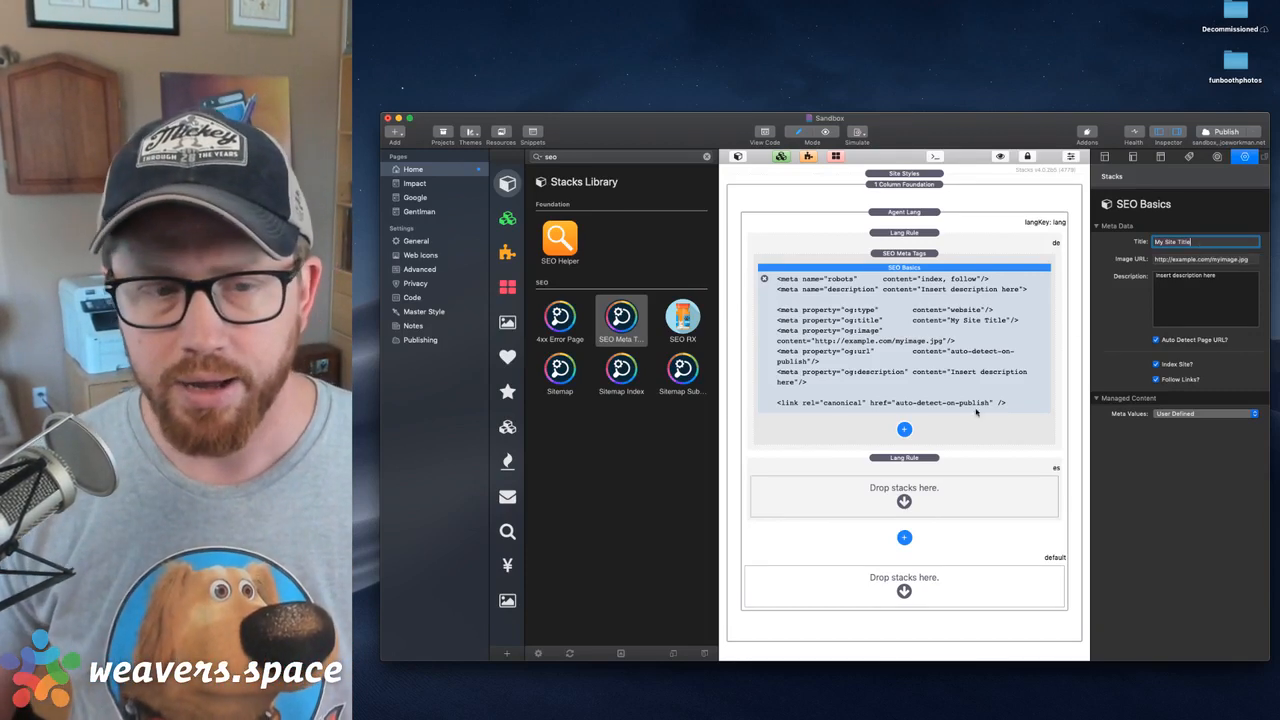
# Add a Page Title item below SEO Basics in the German rule's SEO Meta Tags stack
pyautogui.click(905, 430)
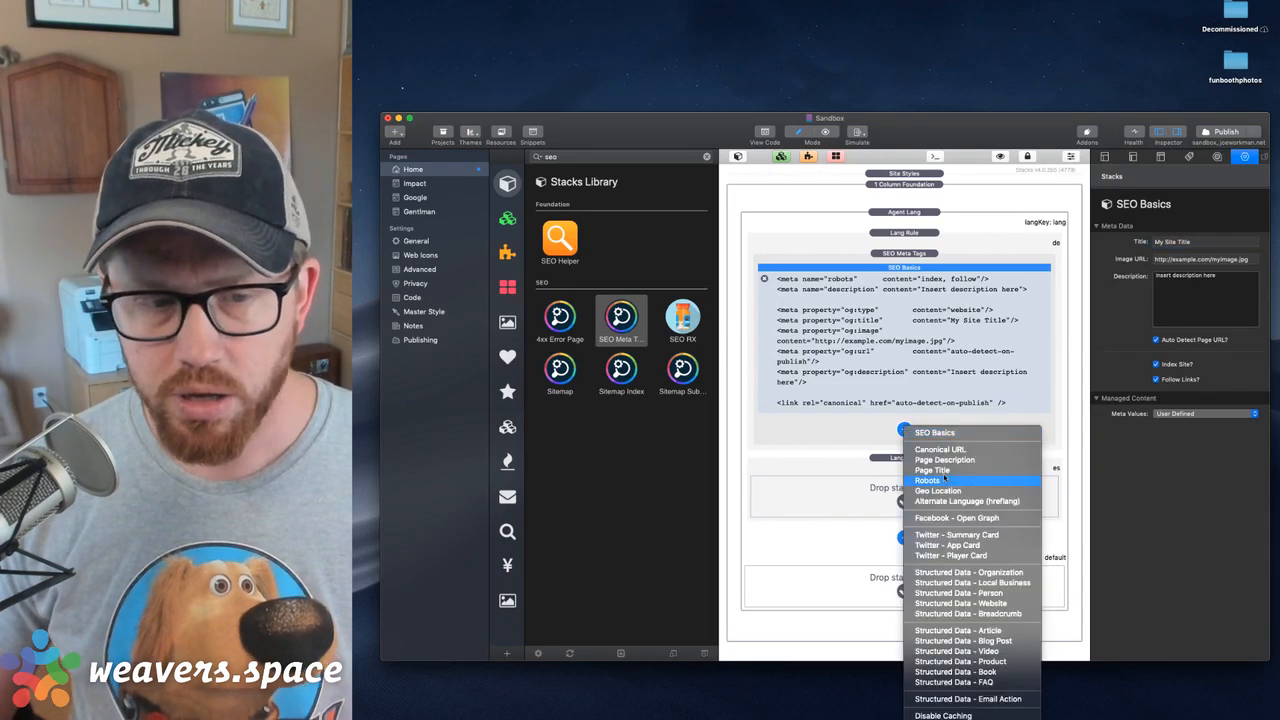
pyautogui.click(932, 470)
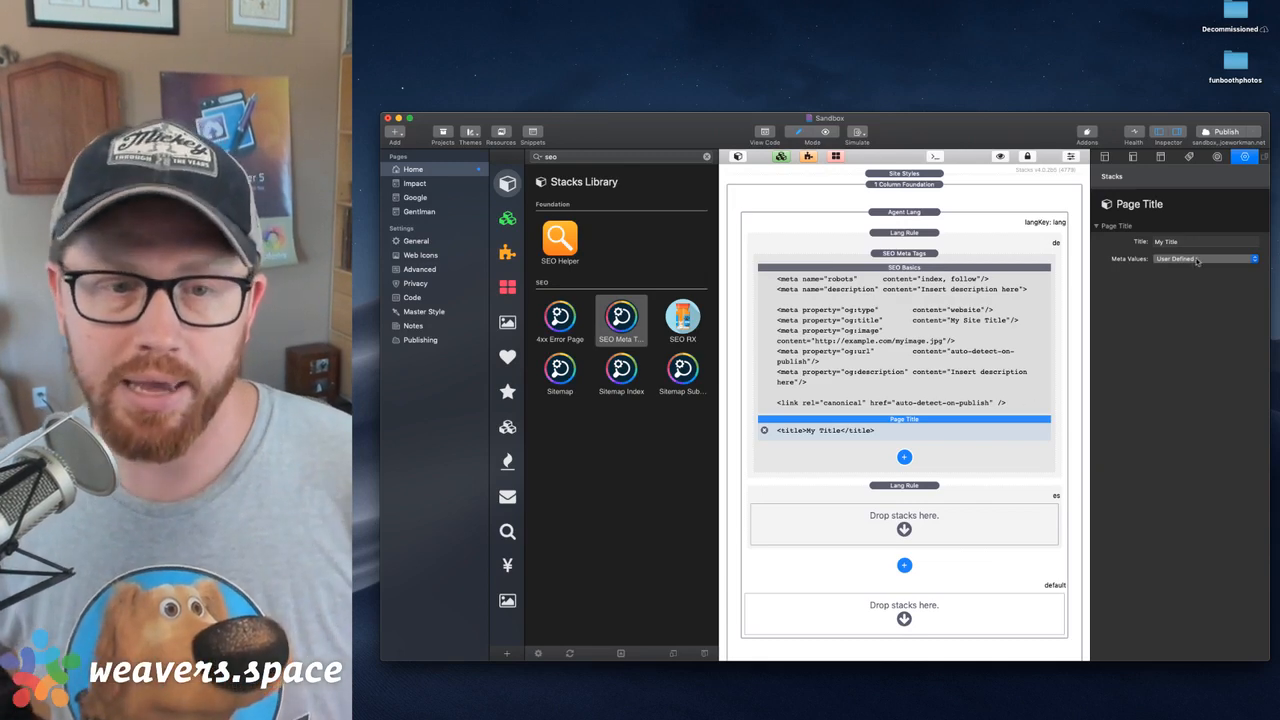
pyautogui.moveTo(1188, 258)
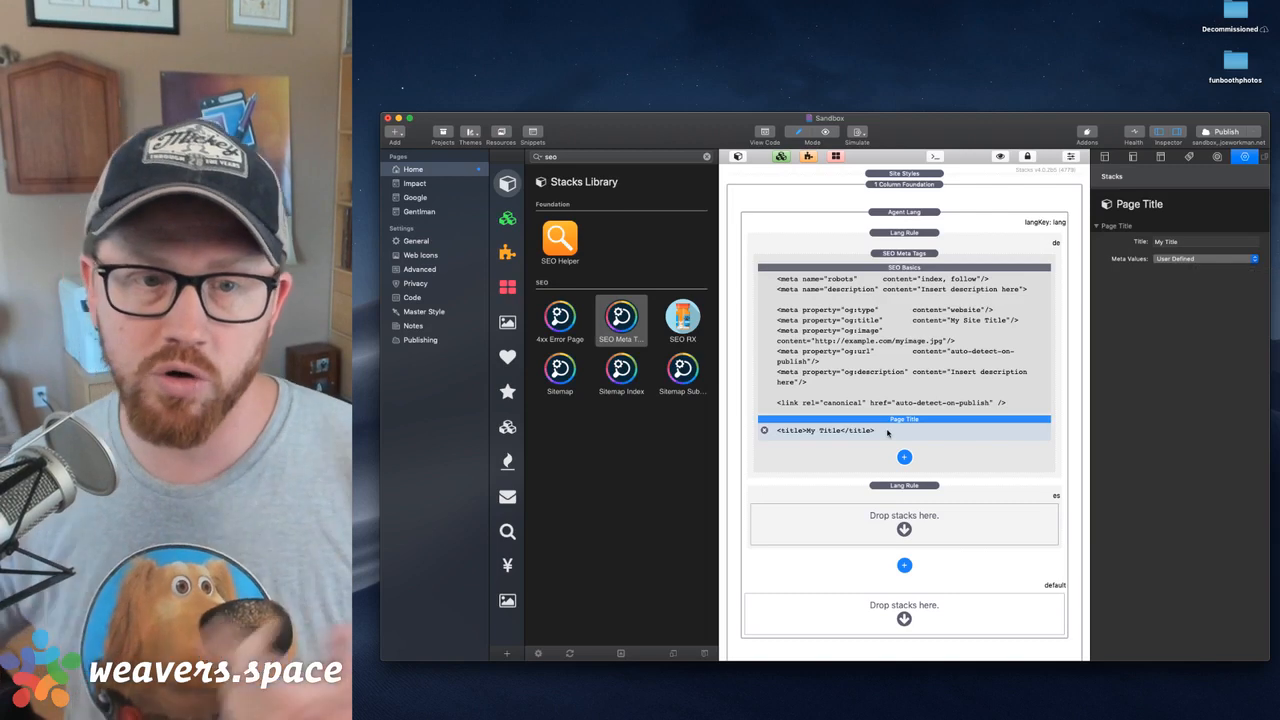
# Look at the page's Browser Title setting in the general page settings, leaving it blank
pyautogui.click(1104, 158)
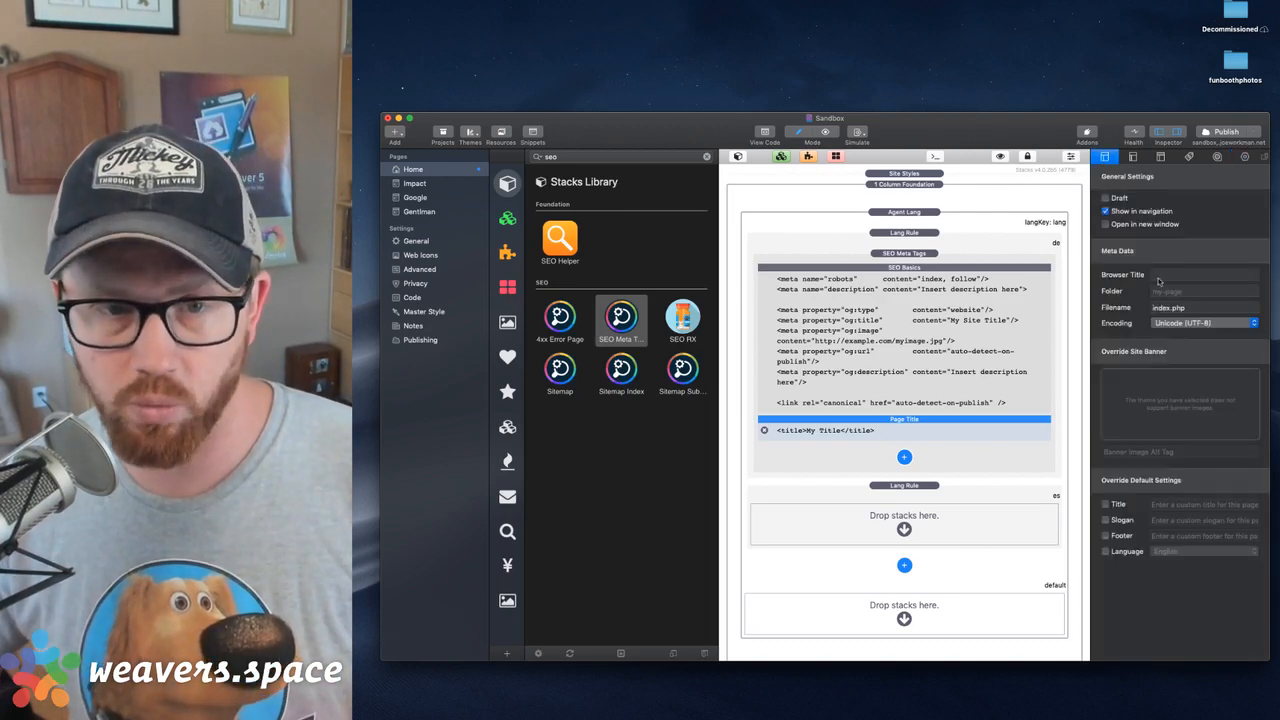
pyautogui.click(1167, 277)
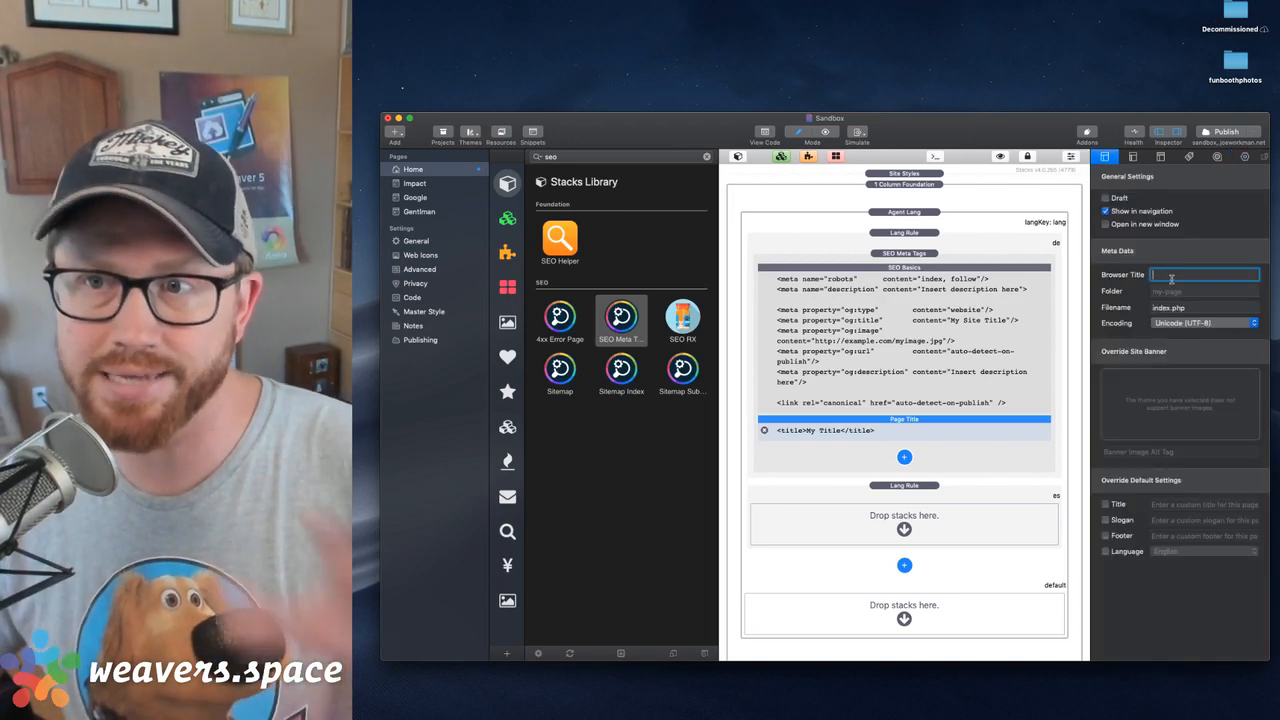
pyautogui.click(966, 428)
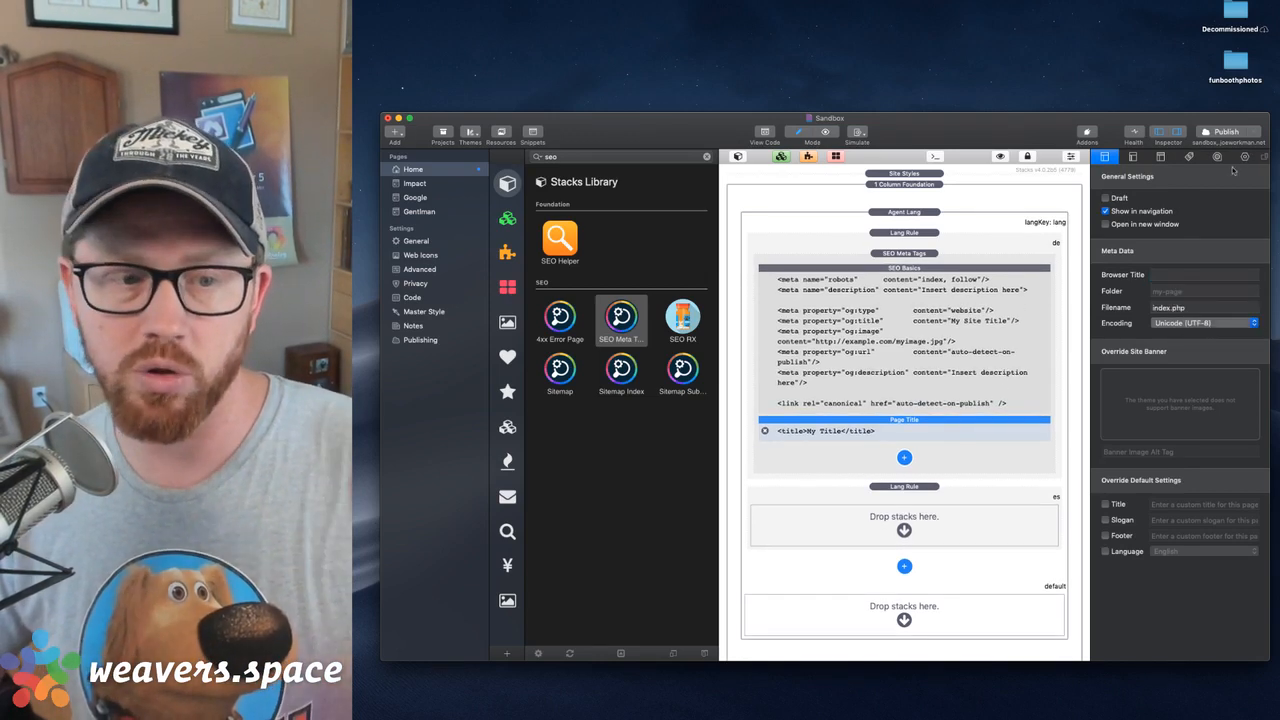
# Copy the German SEO Meta Tags stack into the Spanish Lang Rule and into the default section of Agent Lang
pyautogui.click(928, 325)
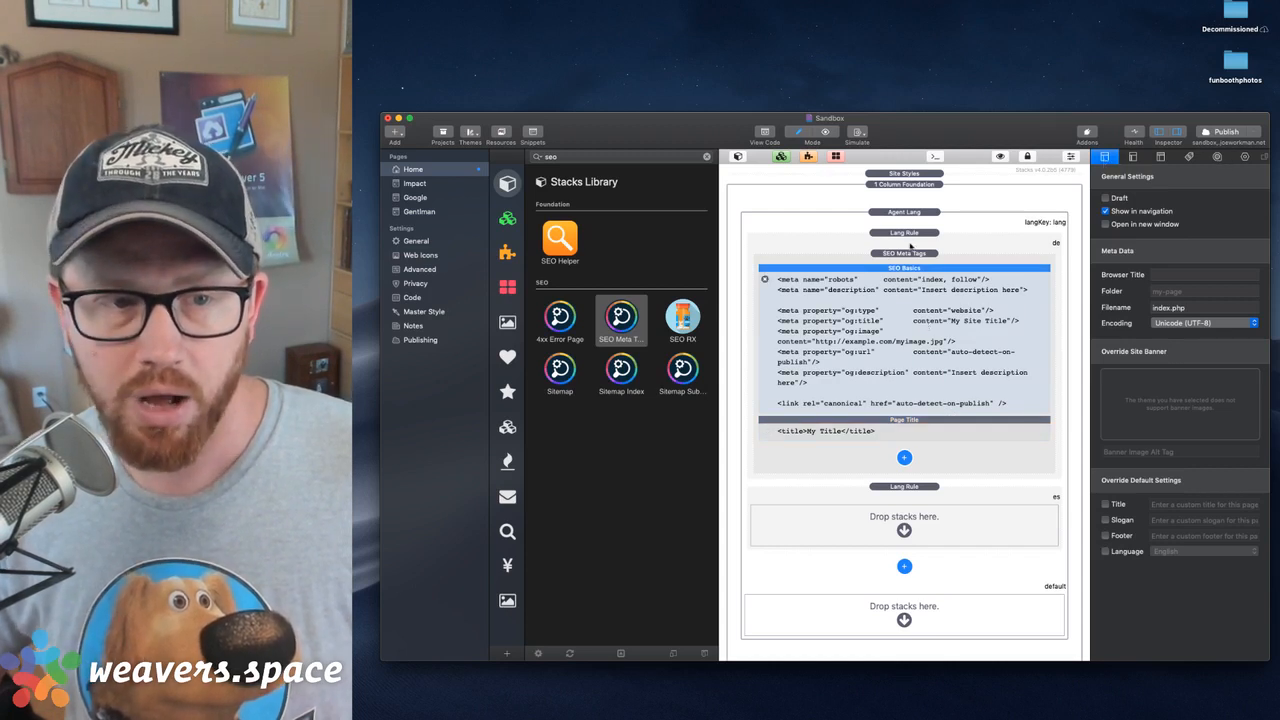
pyautogui.click(912, 254)
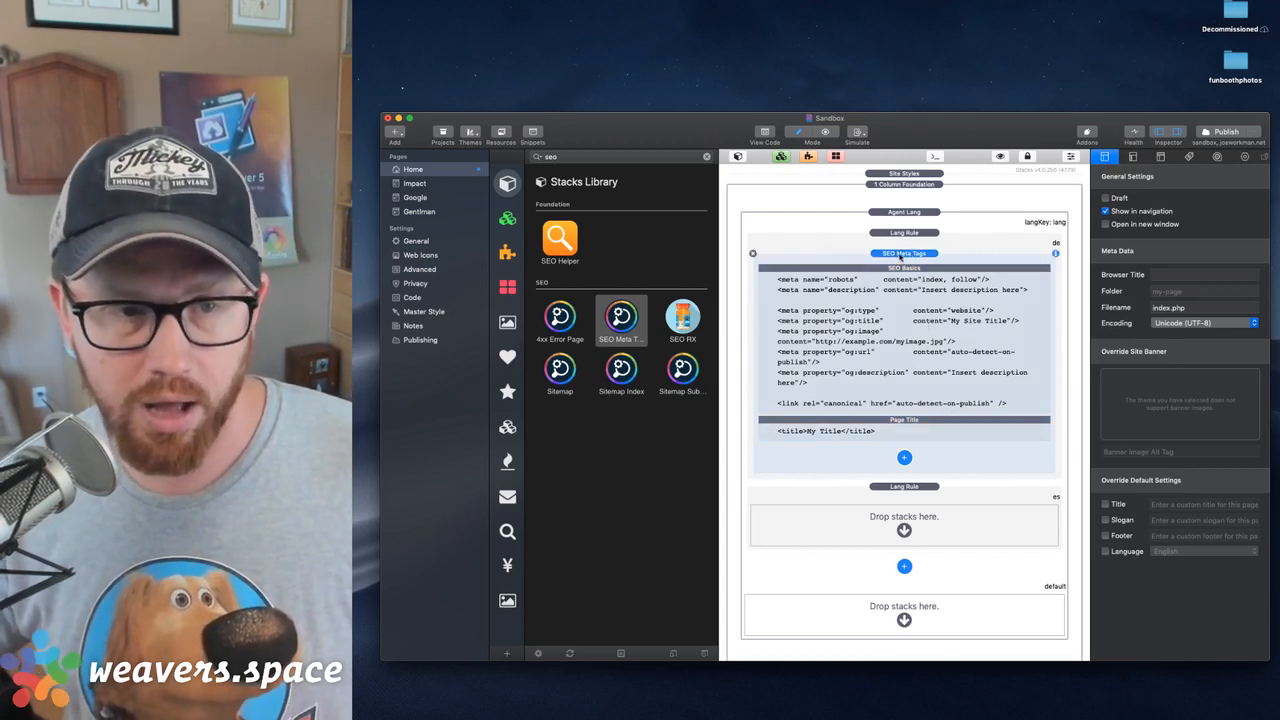
pyautogui.moveTo(906, 257); pyautogui.dragTo(923, 535)
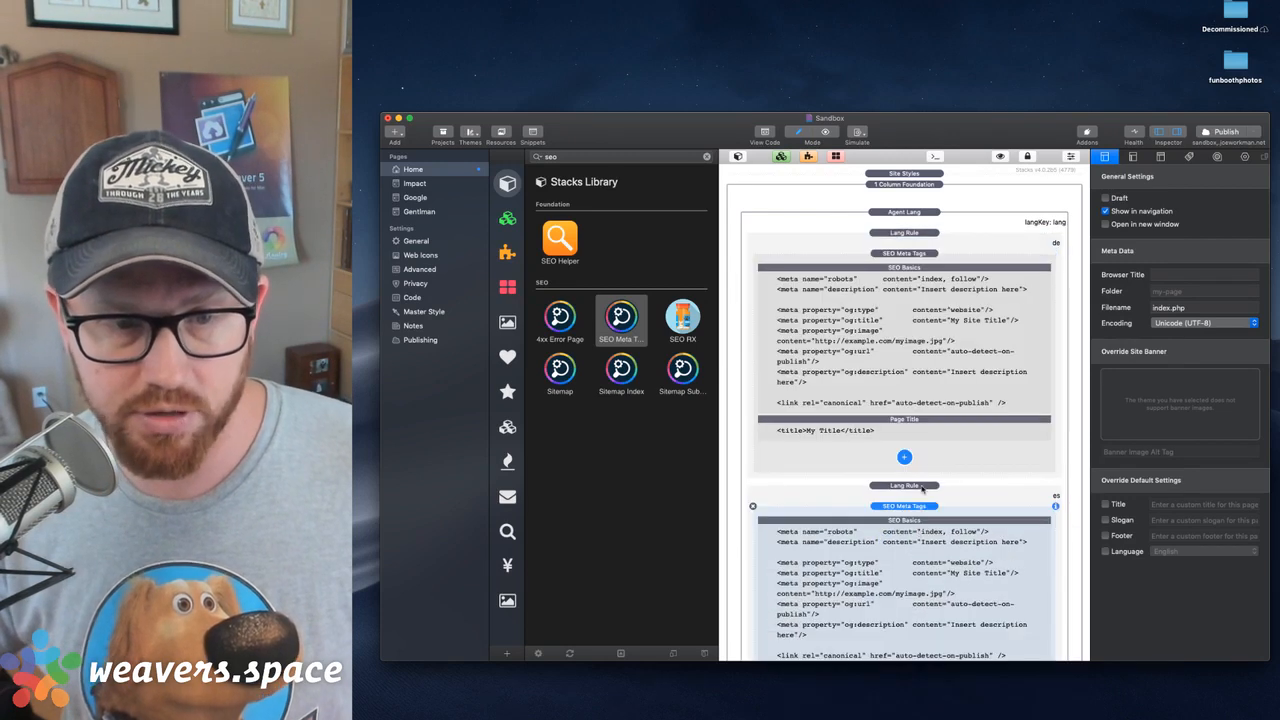
pyautogui.scroll(-3, 930, 330)
pyautogui.moveTo(923, 415); pyautogui.dragTo(927, 585)
pyautogui.scroll(-5, 927, 585)
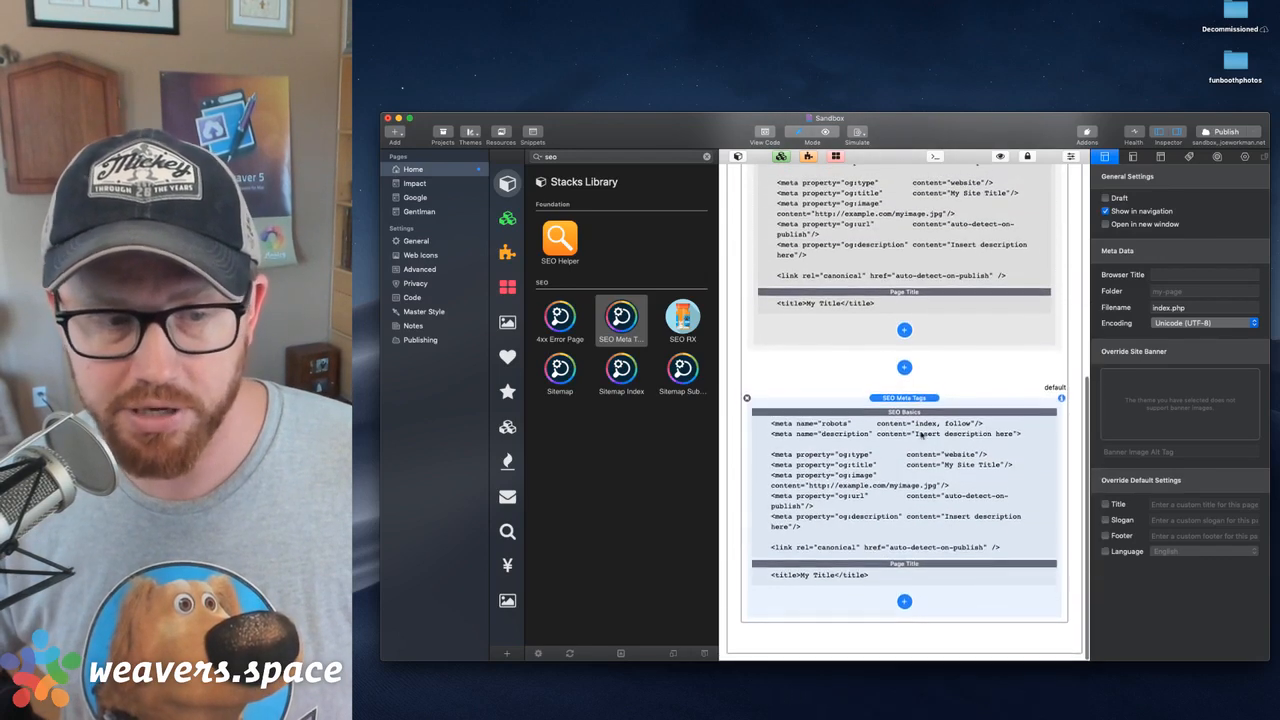
# Compare the SEO Basics and Page Title settings in the default section's SEO Meta Tags stack
pyautogui.click(885, 451)
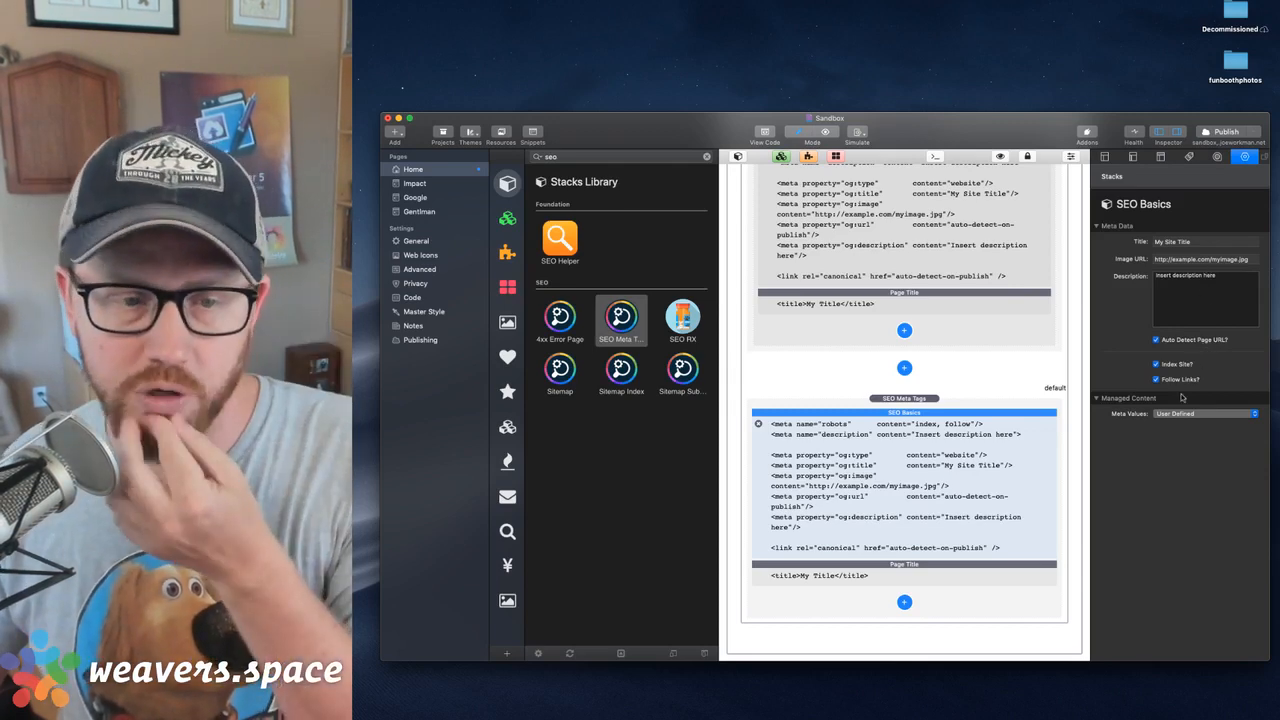
pyautogui.click(863, 572)
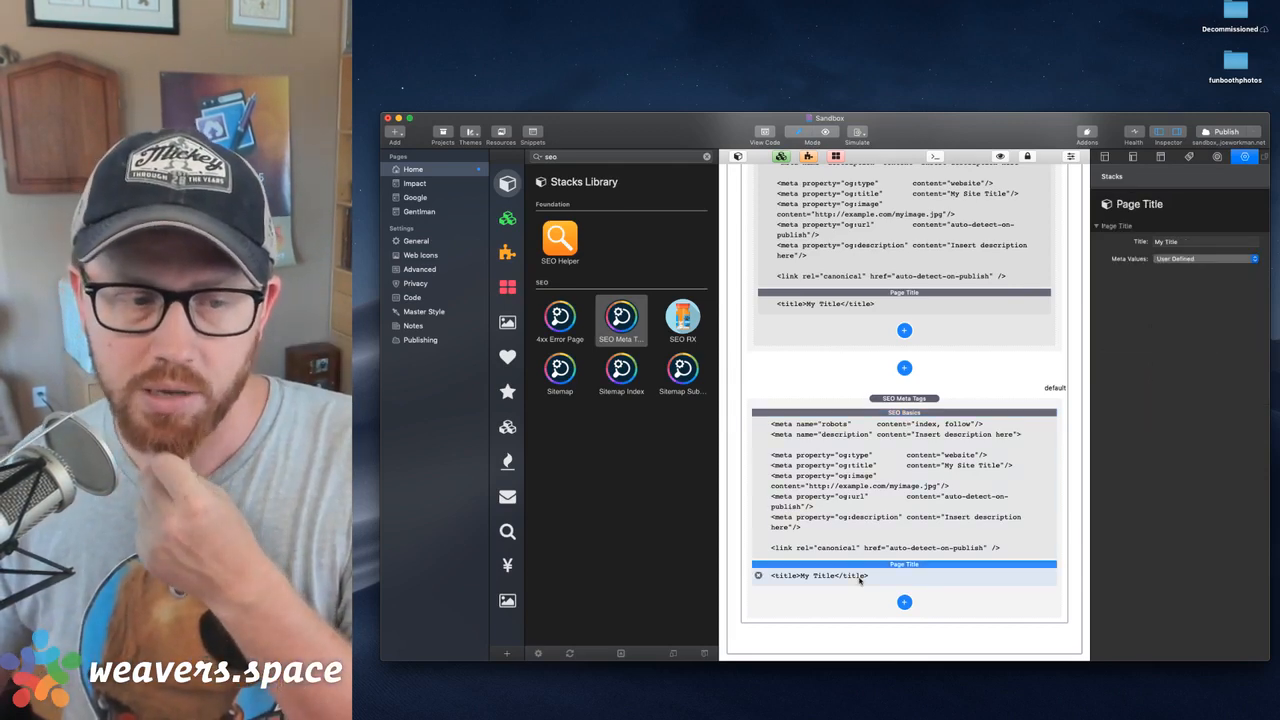
pyautogui.click(882, 474)
pyautogui.click(874, 575)
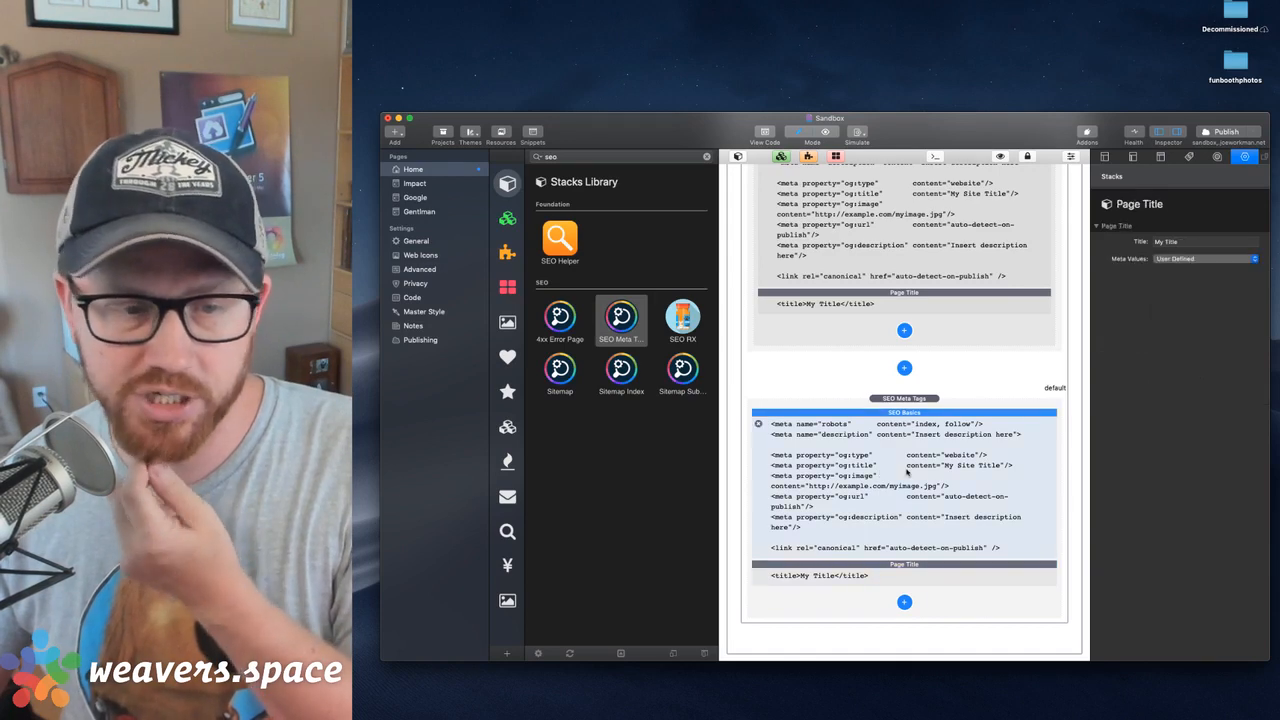
pyautogui.click(908, 473)
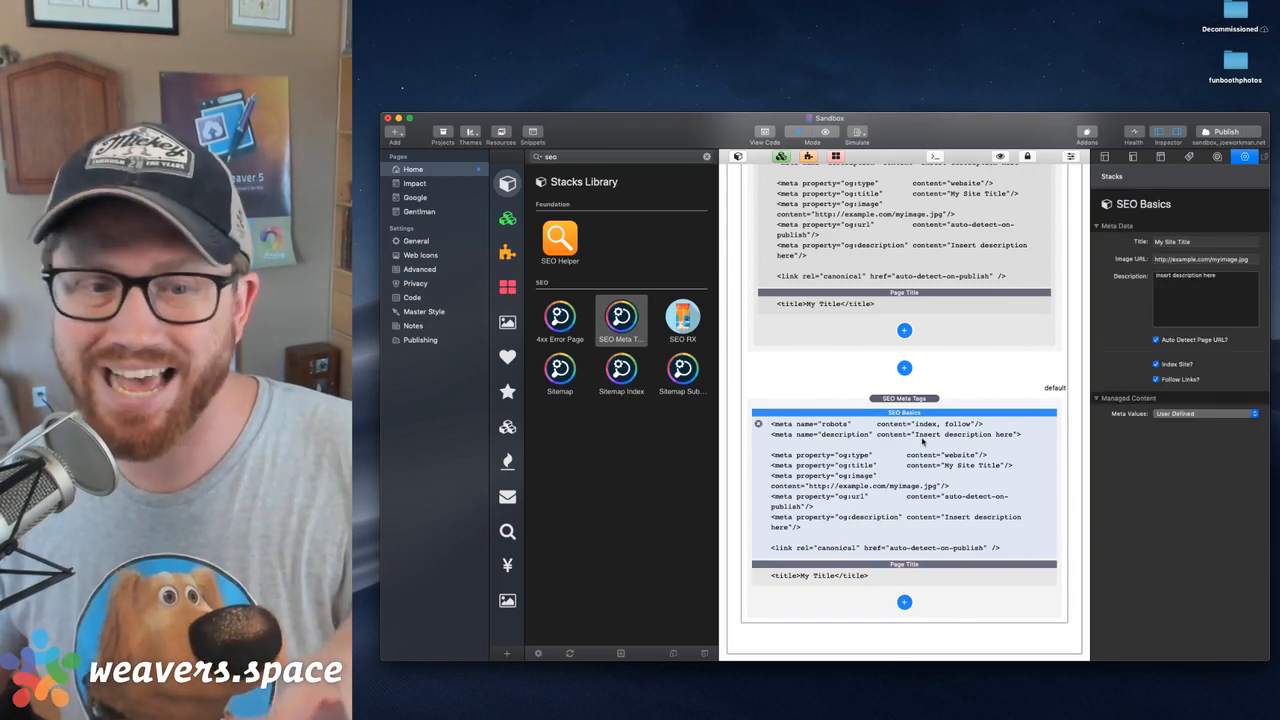
# Review the German Lang Rule's language setting and the Agent Lang stack's language key and default language
pyautogui.click(920, 273)
pyautogui.scroll(5, 919, 272)
pyautogui.scroll(3, 915, 260)
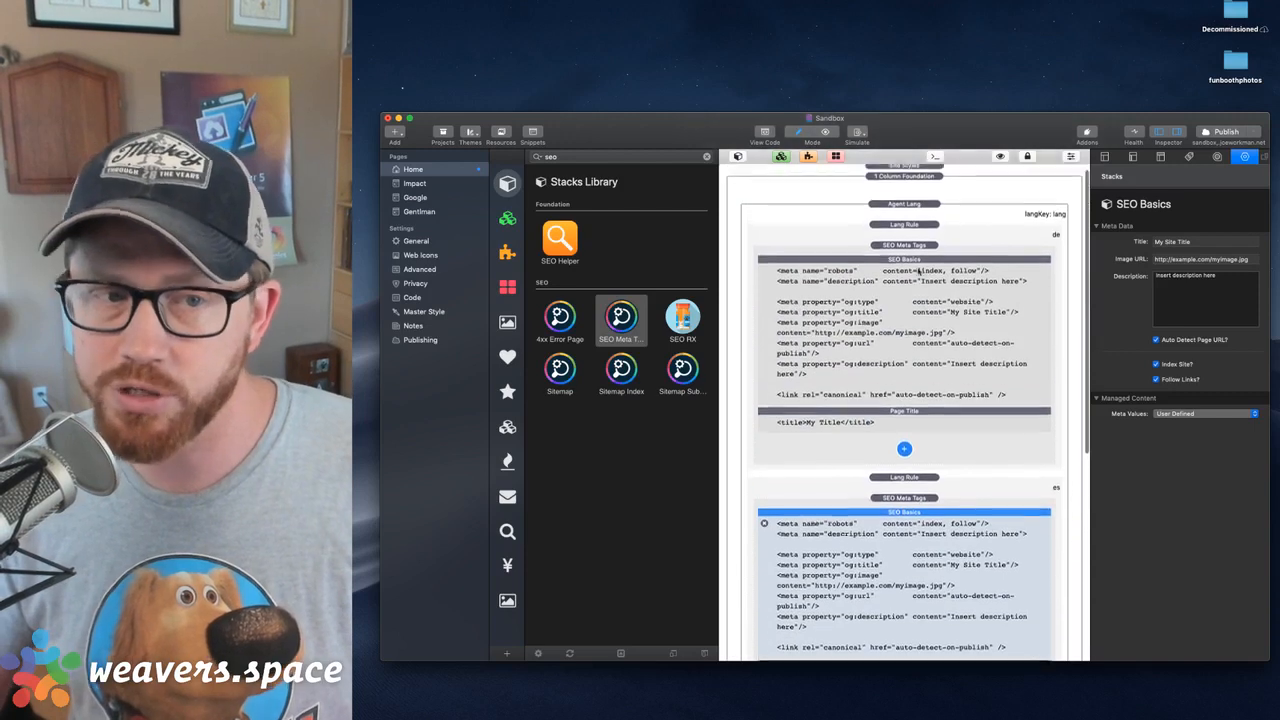
pyautogui.click(906, 236)
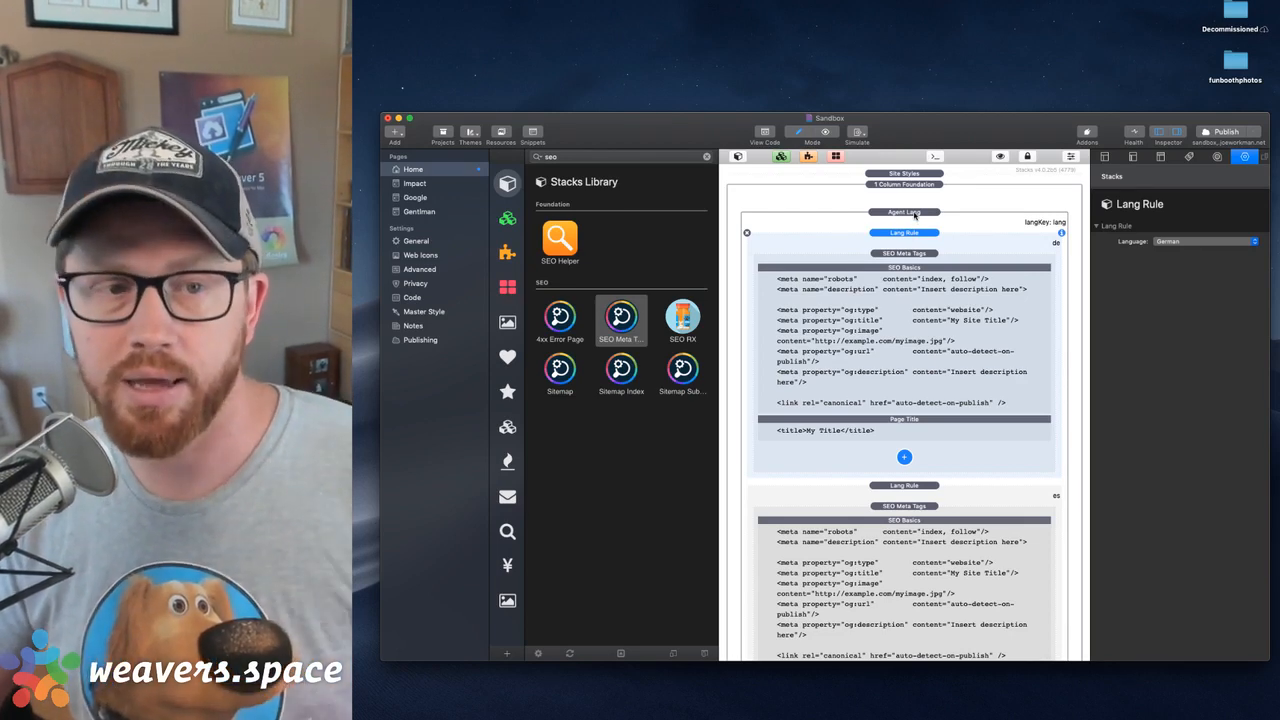
pyautogui.click(914, 214)
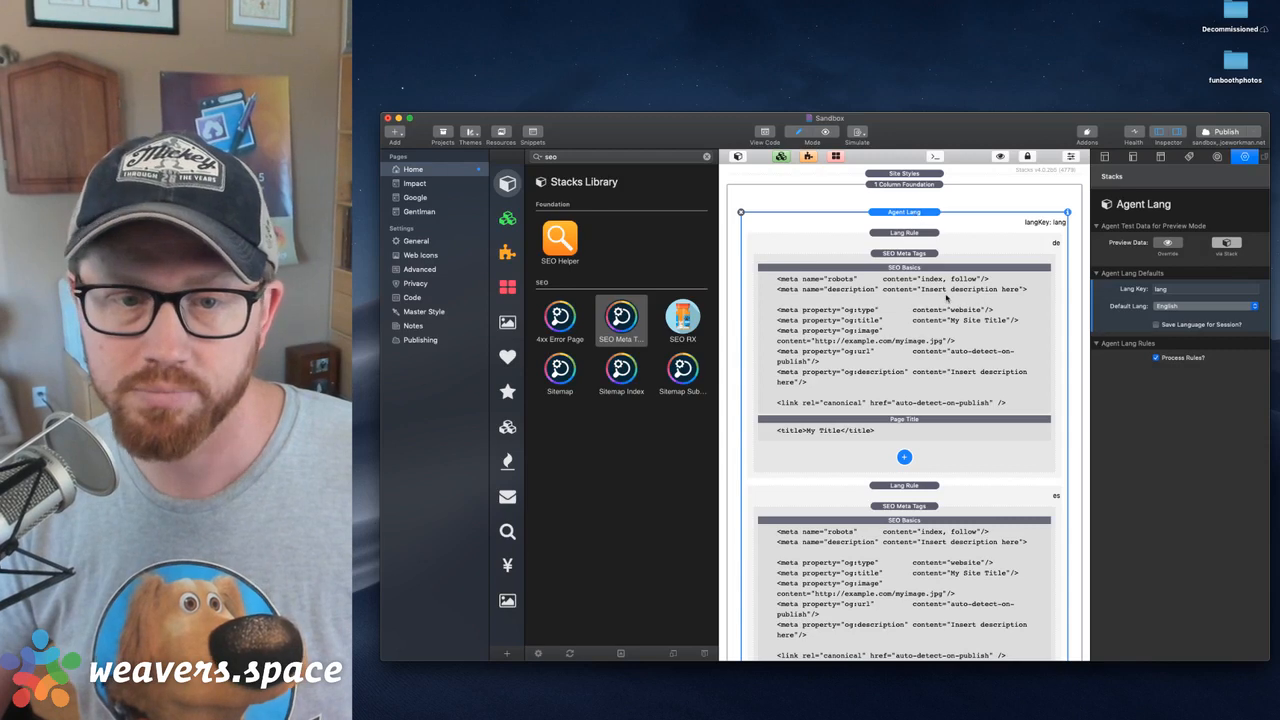
pyautogui.click(935, 240)
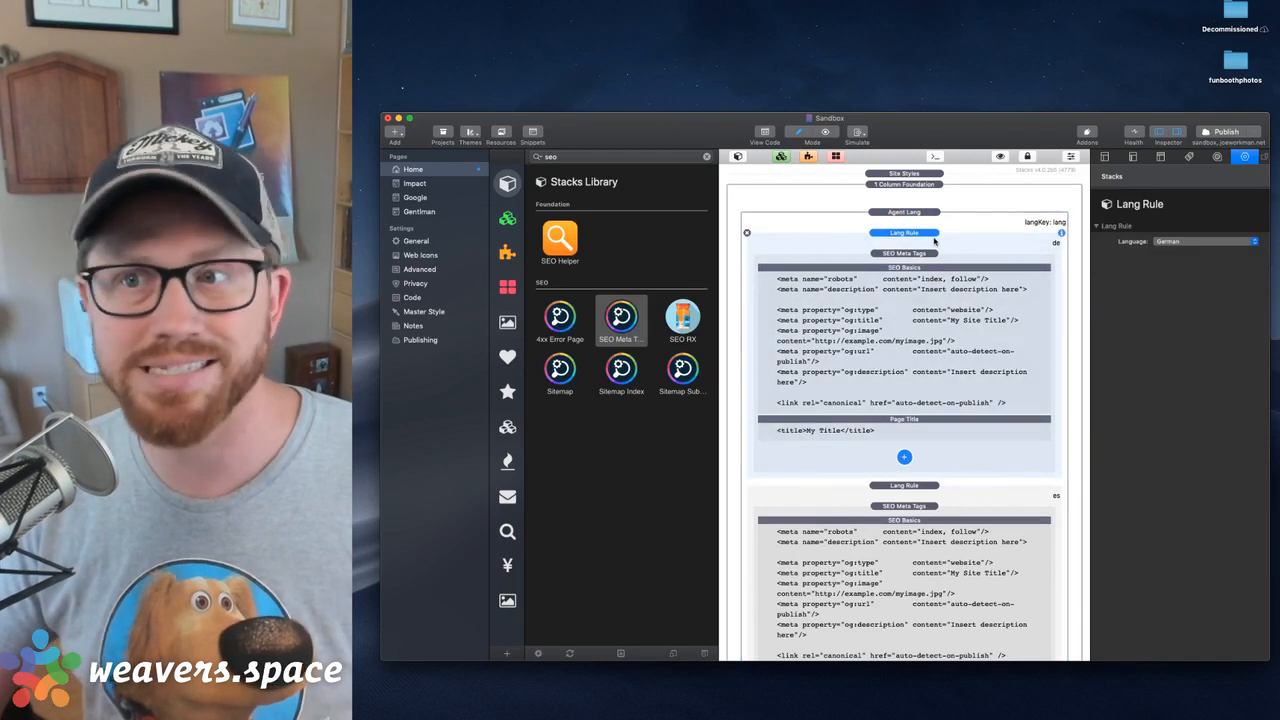
# Move the German Lang Rule out of Agent Lang to the very start of the page and collapse it
pyautogui.moveTo(930, 238); pyautogui.dragTo(924, 174)
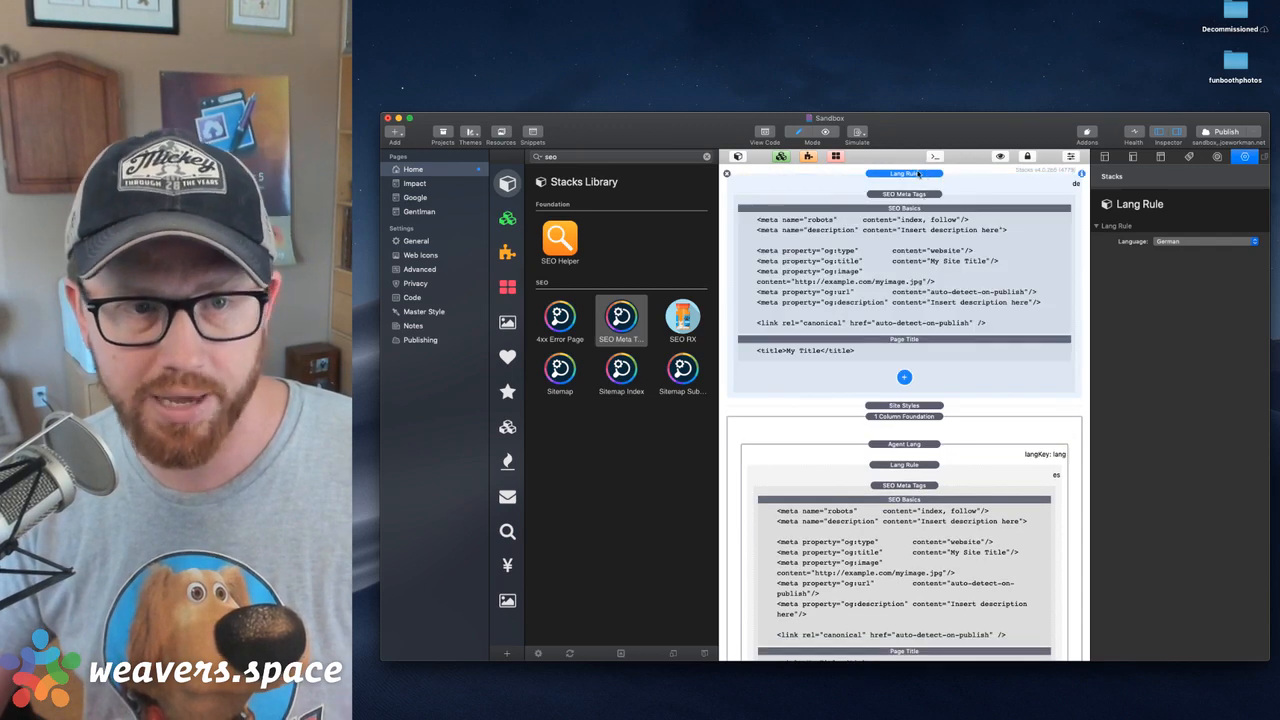
pyautogui.click(1000, 156)
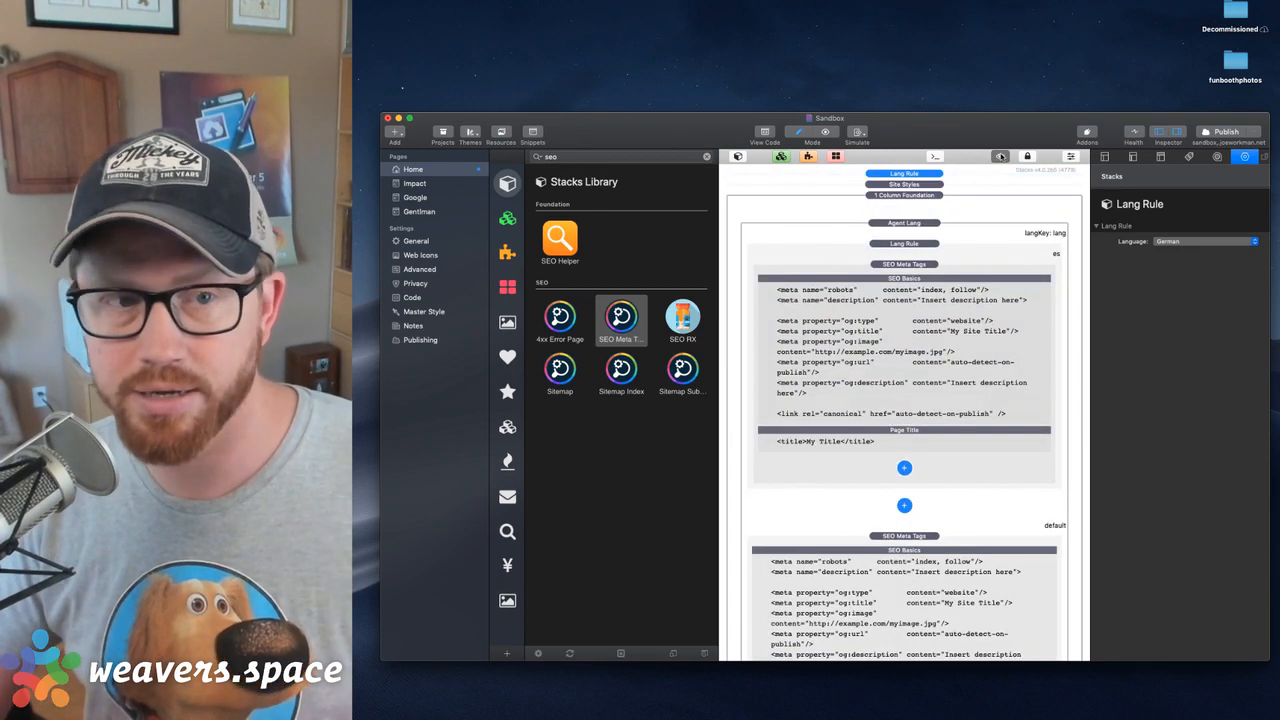
pyautogui.click(1000, 156)
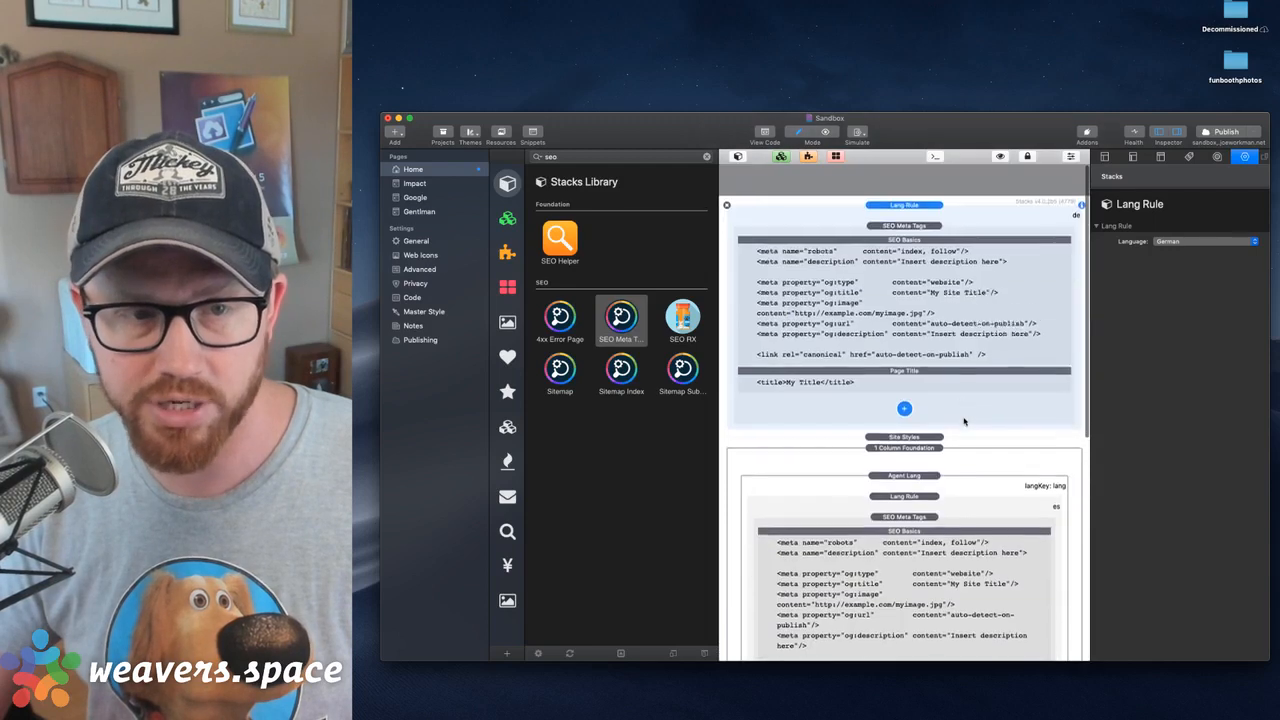
pyautogui.scroll(-1, 964, 421)
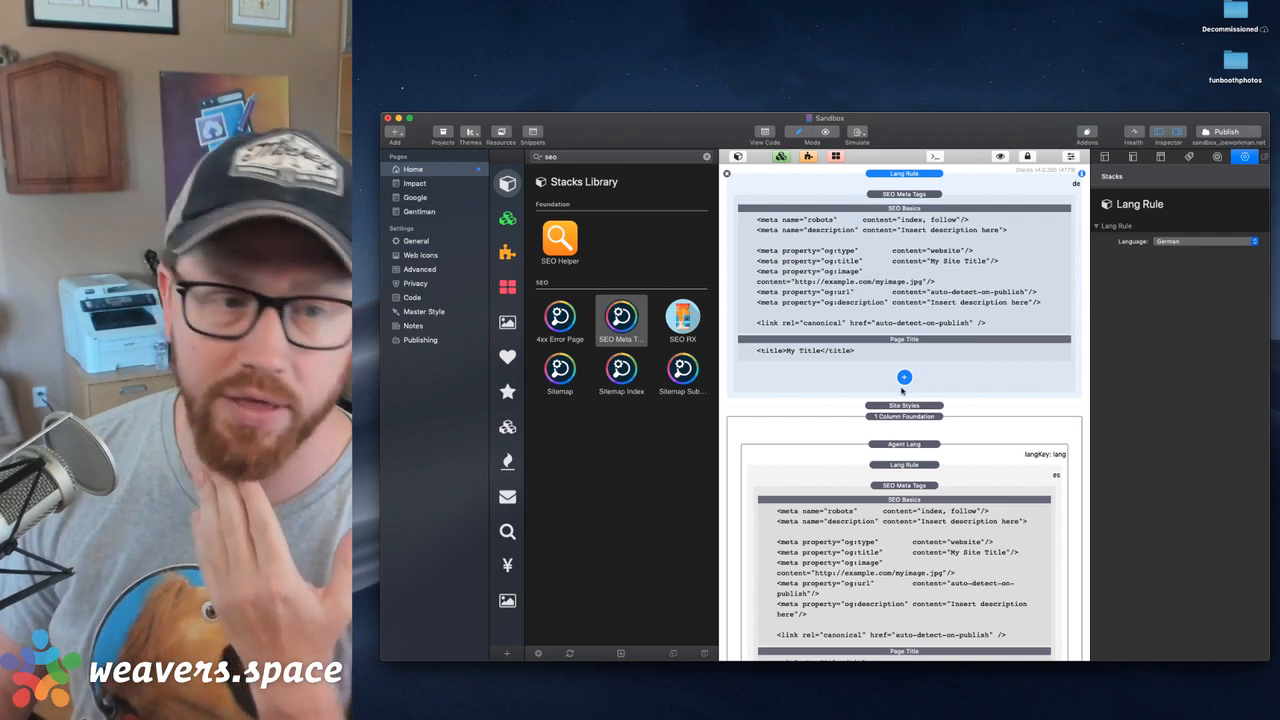
pyautogui.scroll(2, 902, 391)
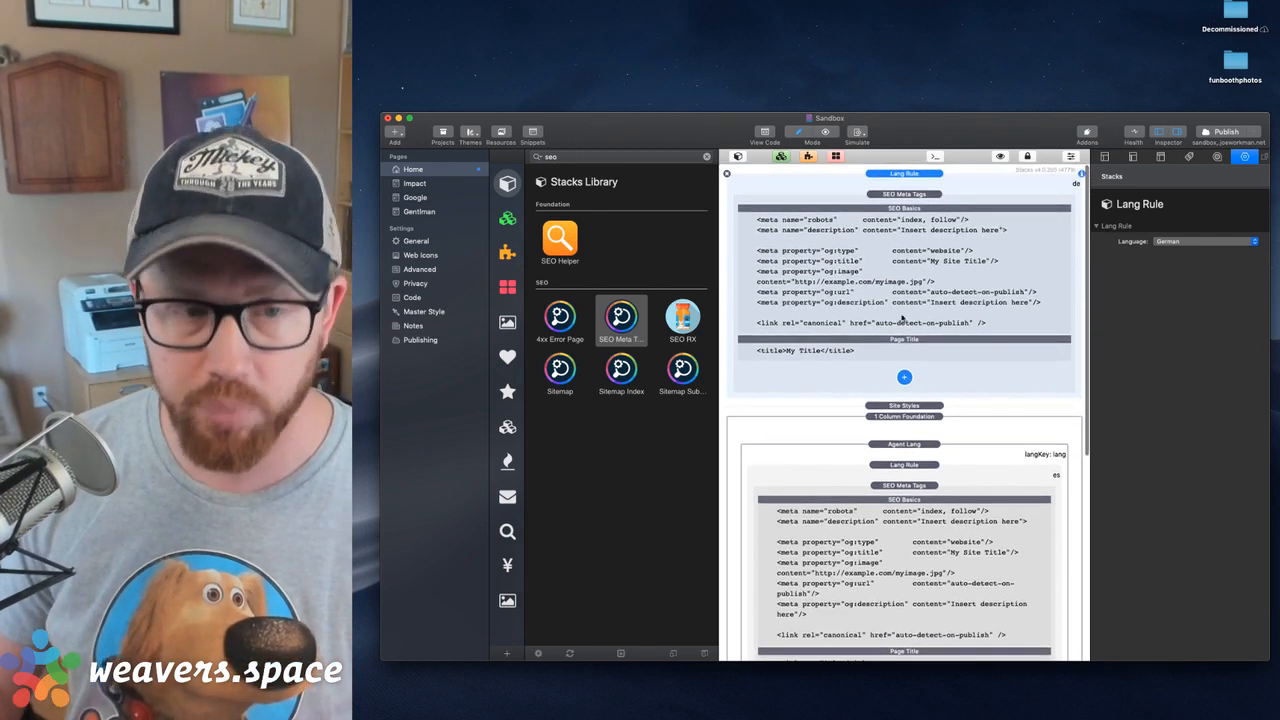
pyautogui.scroll(-3, 899, 340)
pyautogui.scroll(3, 899, 338)
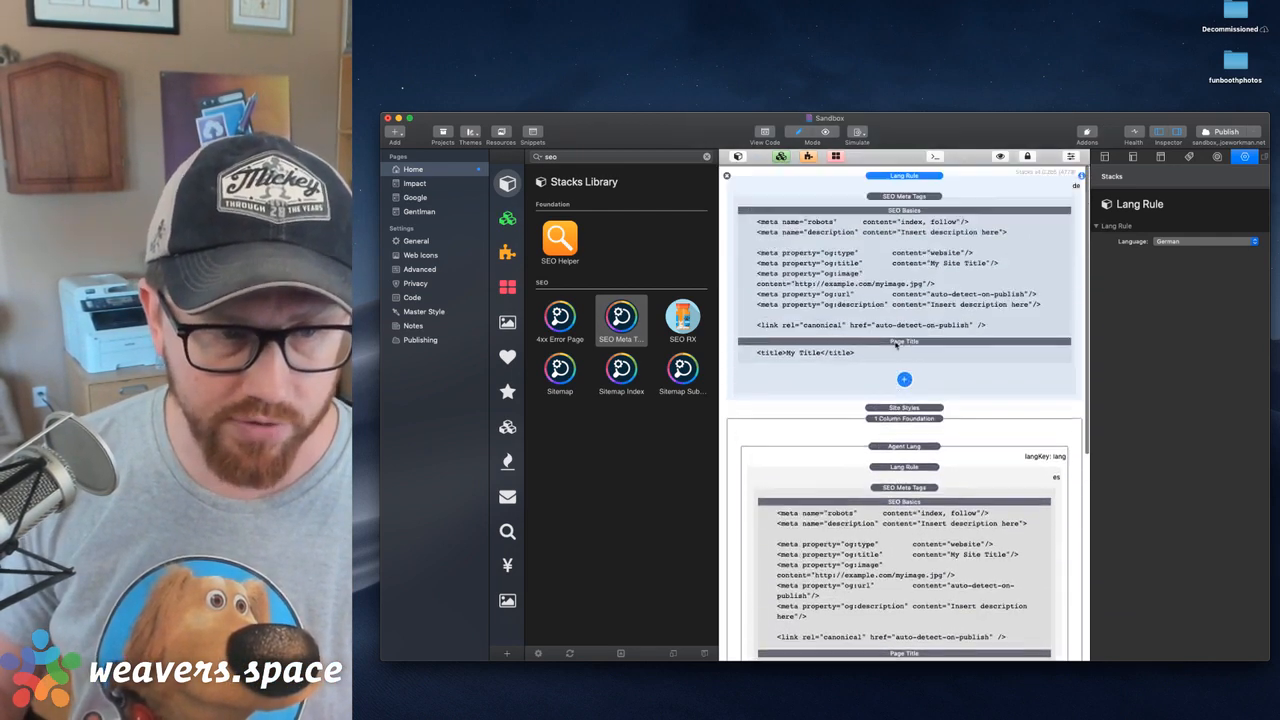
pyautogui.scroll(-5, 899, 337)
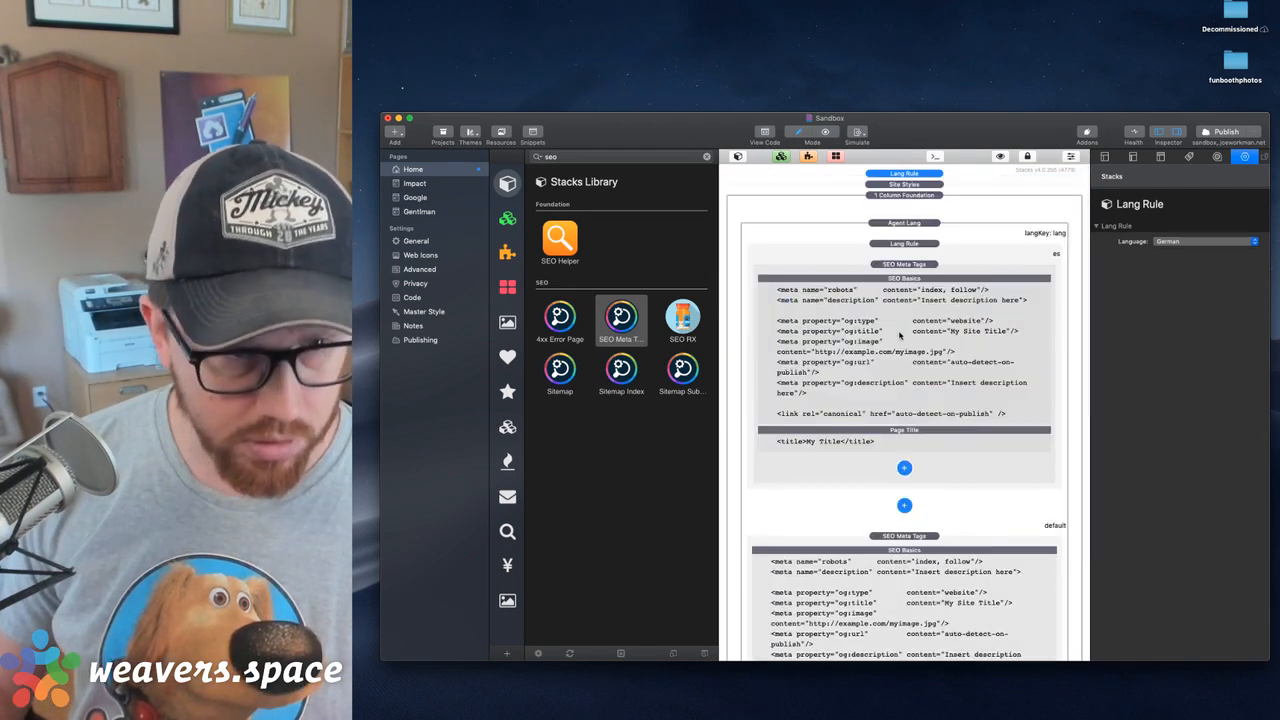
# Add an Alternate Language (hreflang) element to the SEO Meta Tags stack inside the Spanish Lang Rule
pyautogui.click(911, 224)
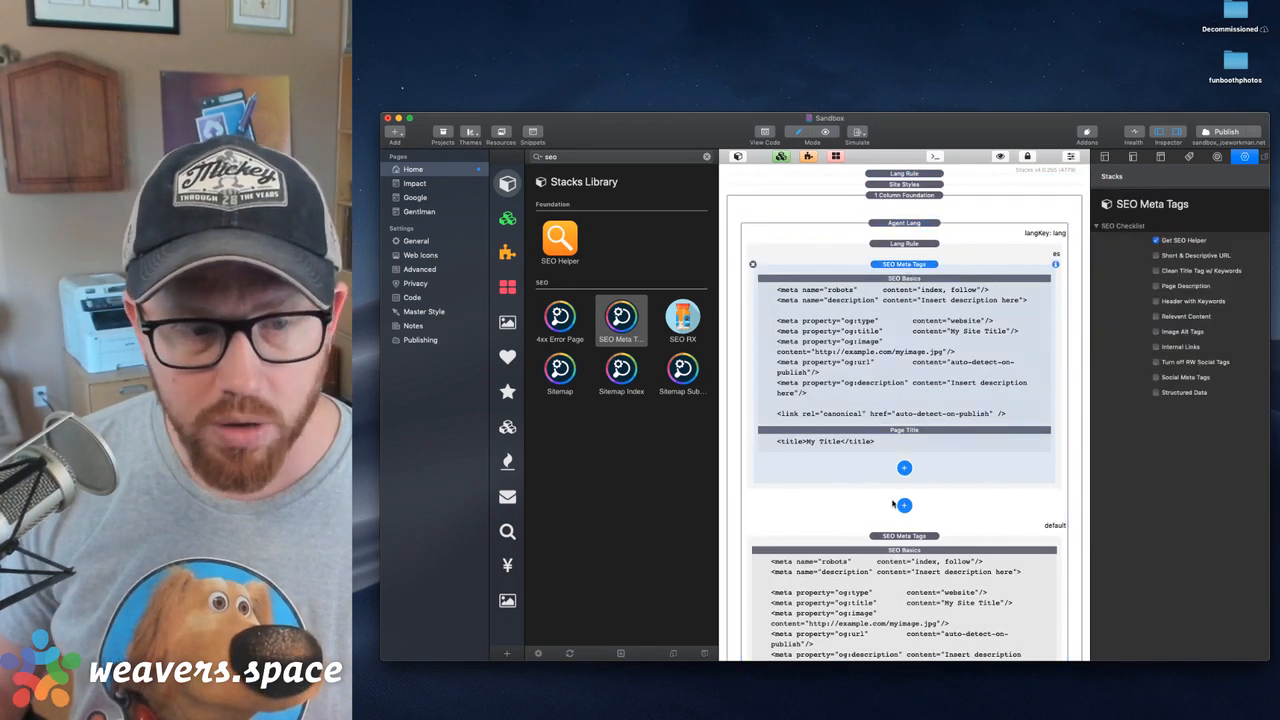
pyautogui.click(905, 467)
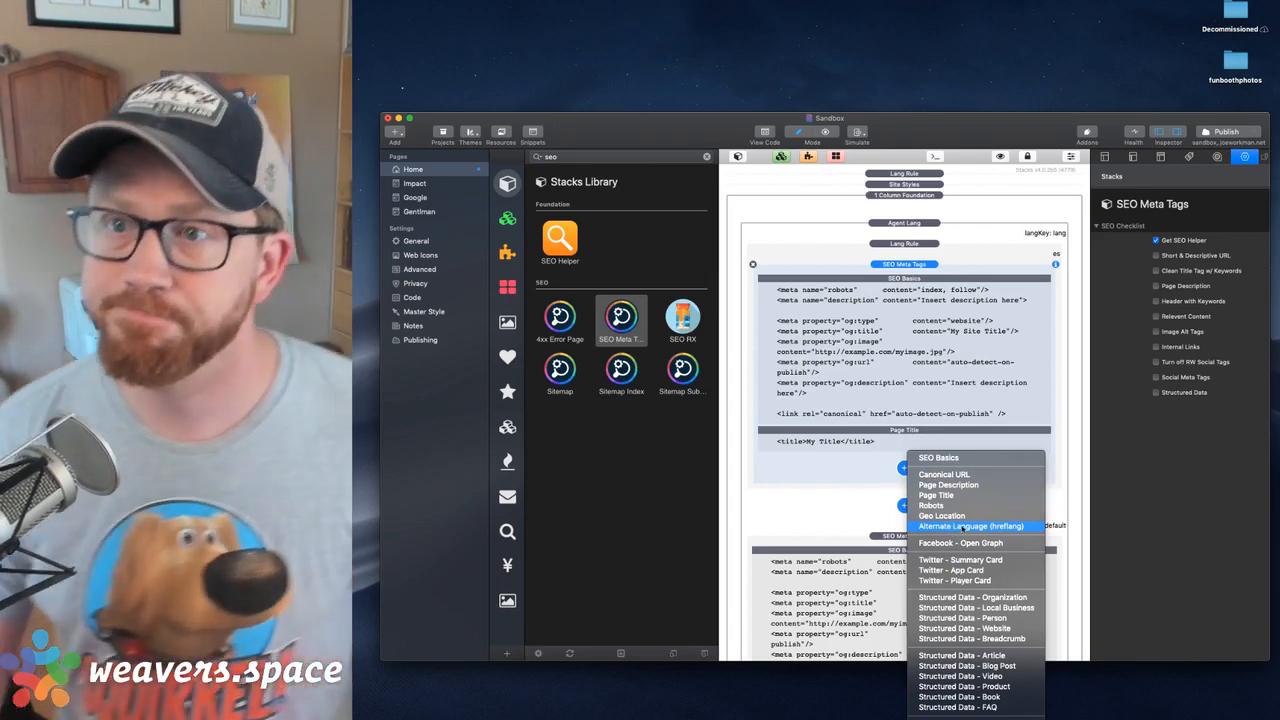
pyautogui.click(963, 527)
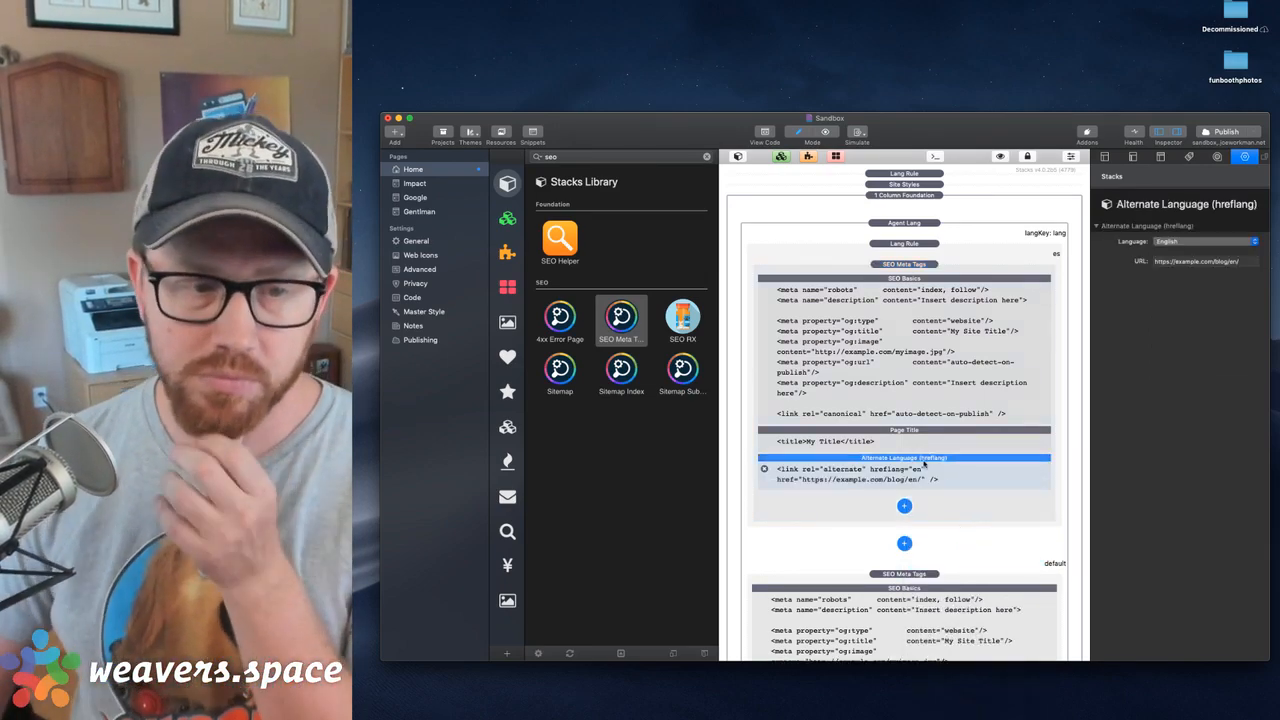
pyautogui.click(905, 507)
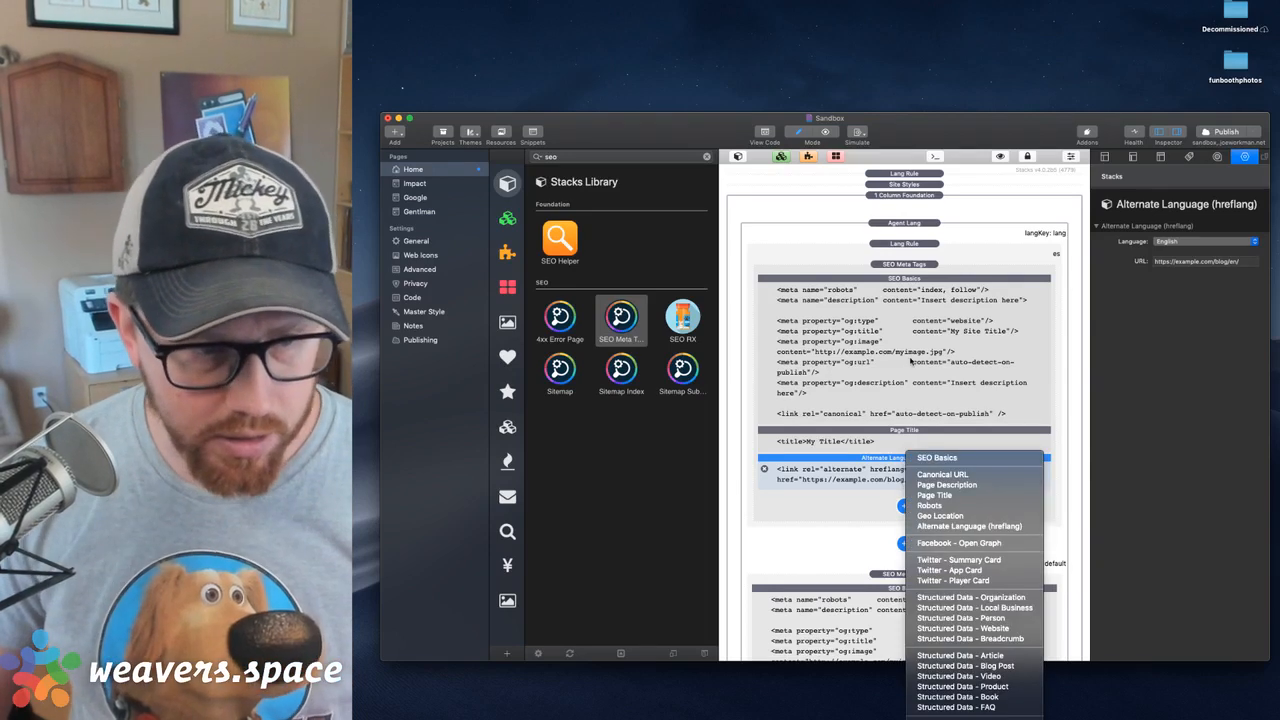
pyautogui.press('Escape')
pyautogui.click(910, 362)
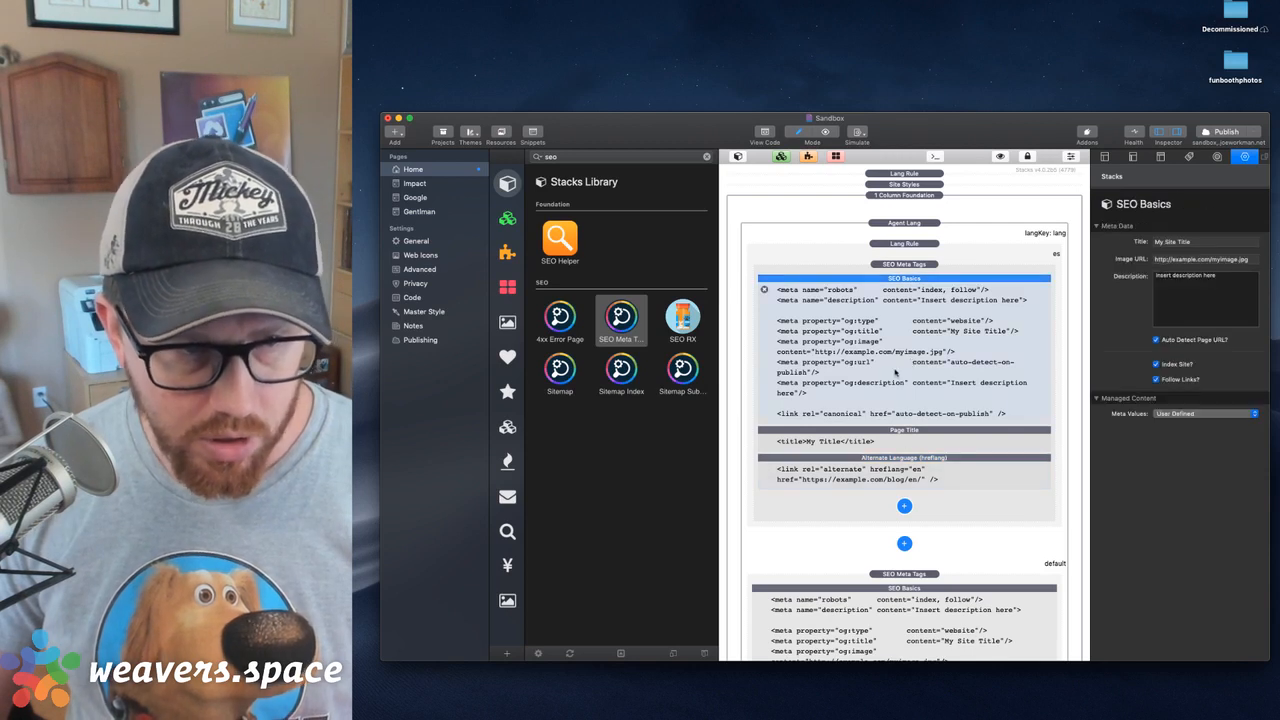
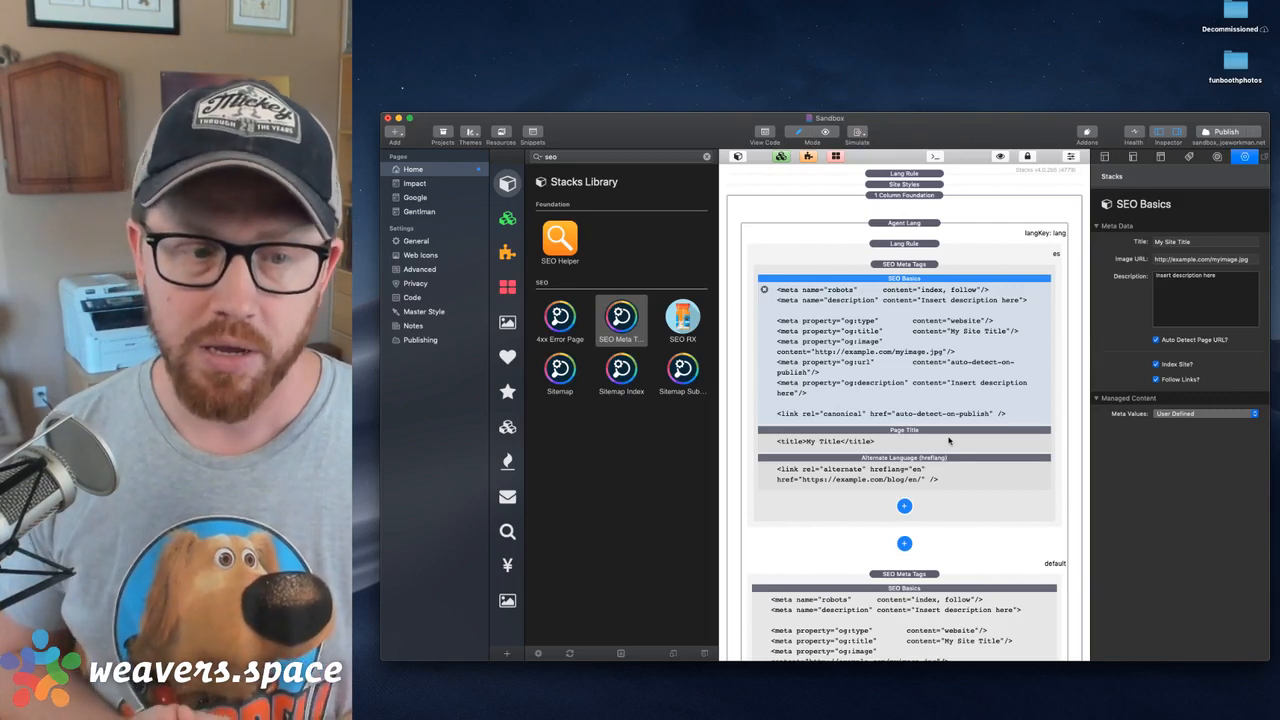
pyautogui.click(935, 462)
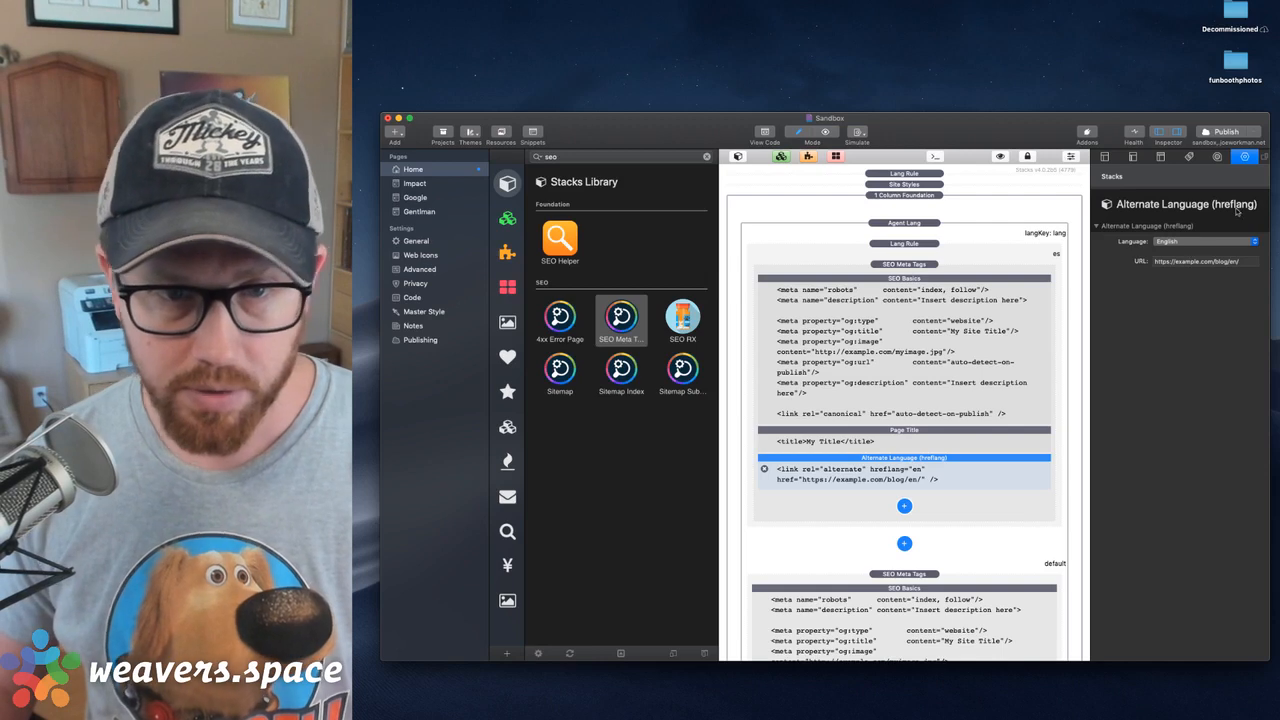
pyautogui.click(1174, 263)
pyautogui.tripleClick(1174, 263)
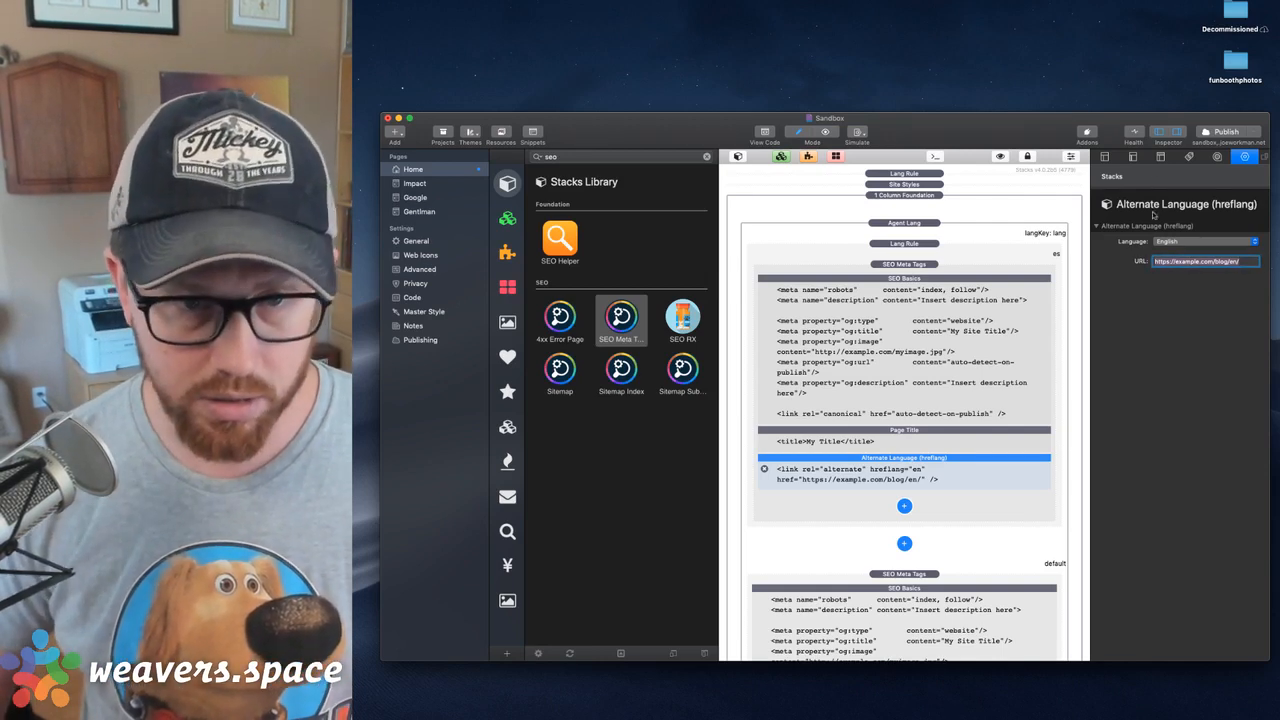
pyautogui.write('htt')
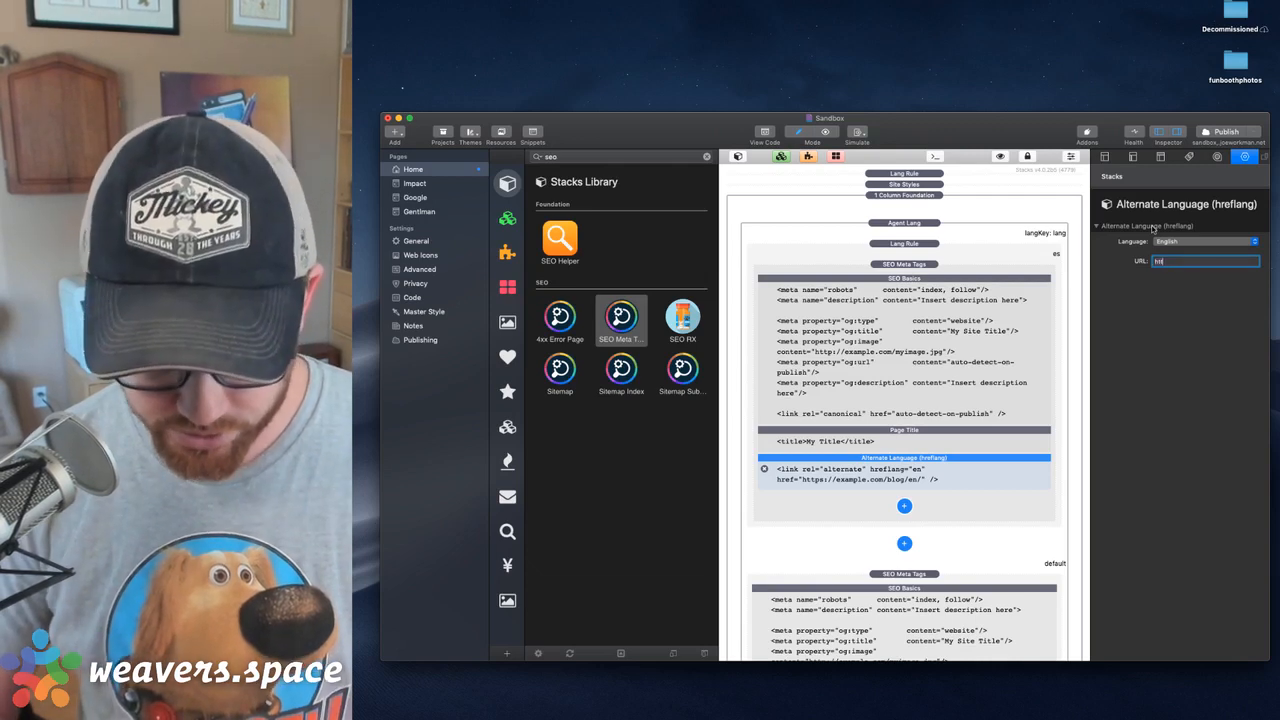
pyautogui.write('ps://sand')
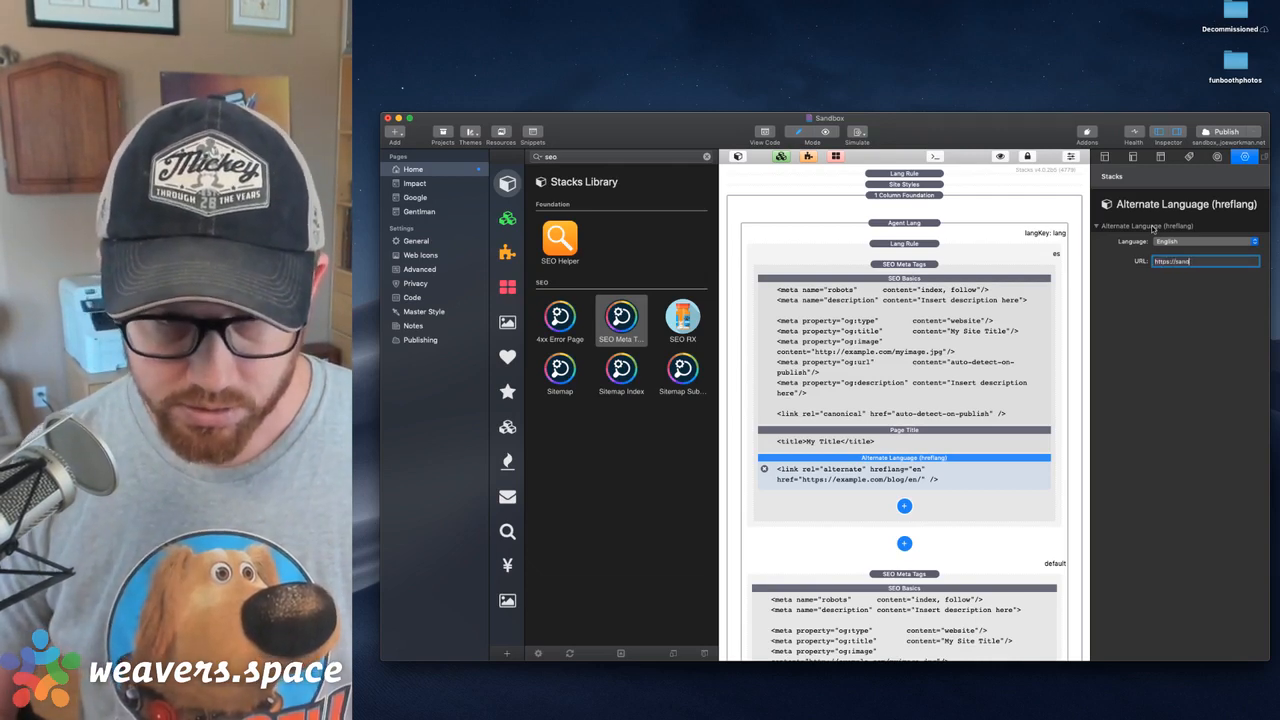
pyautogui.write('box.joew')
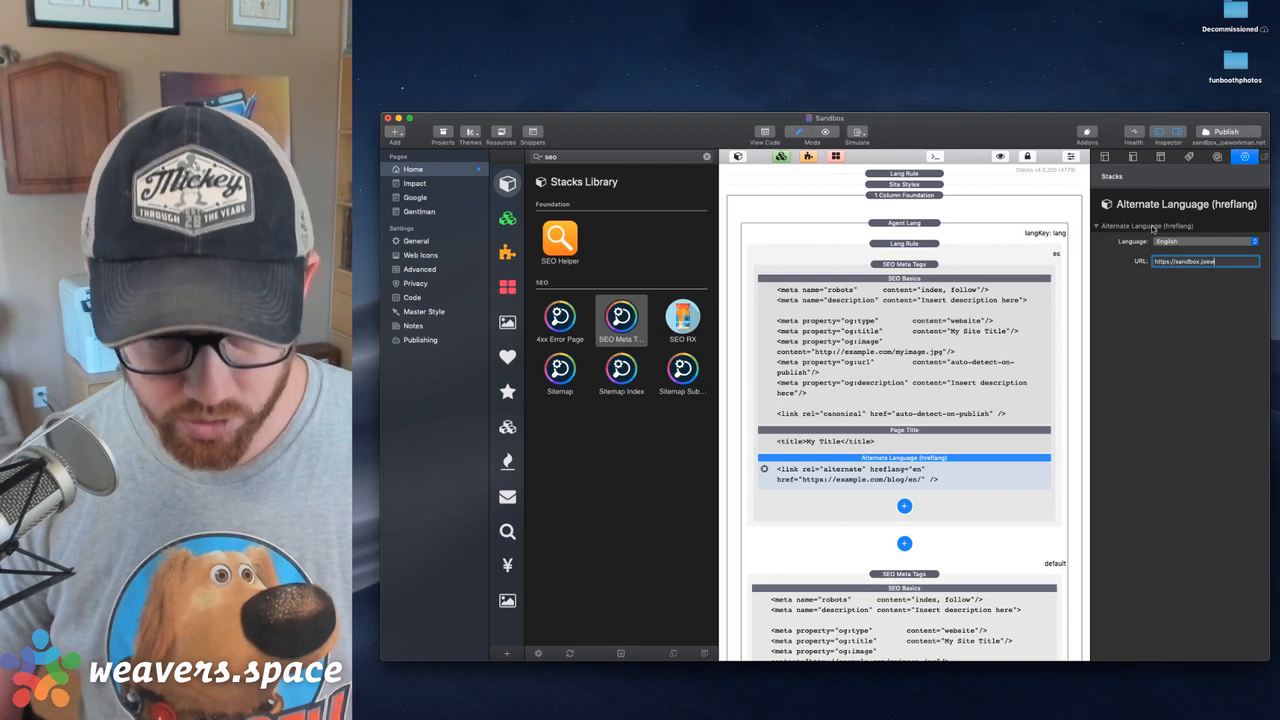
pyautogui.write('orkman.net/')
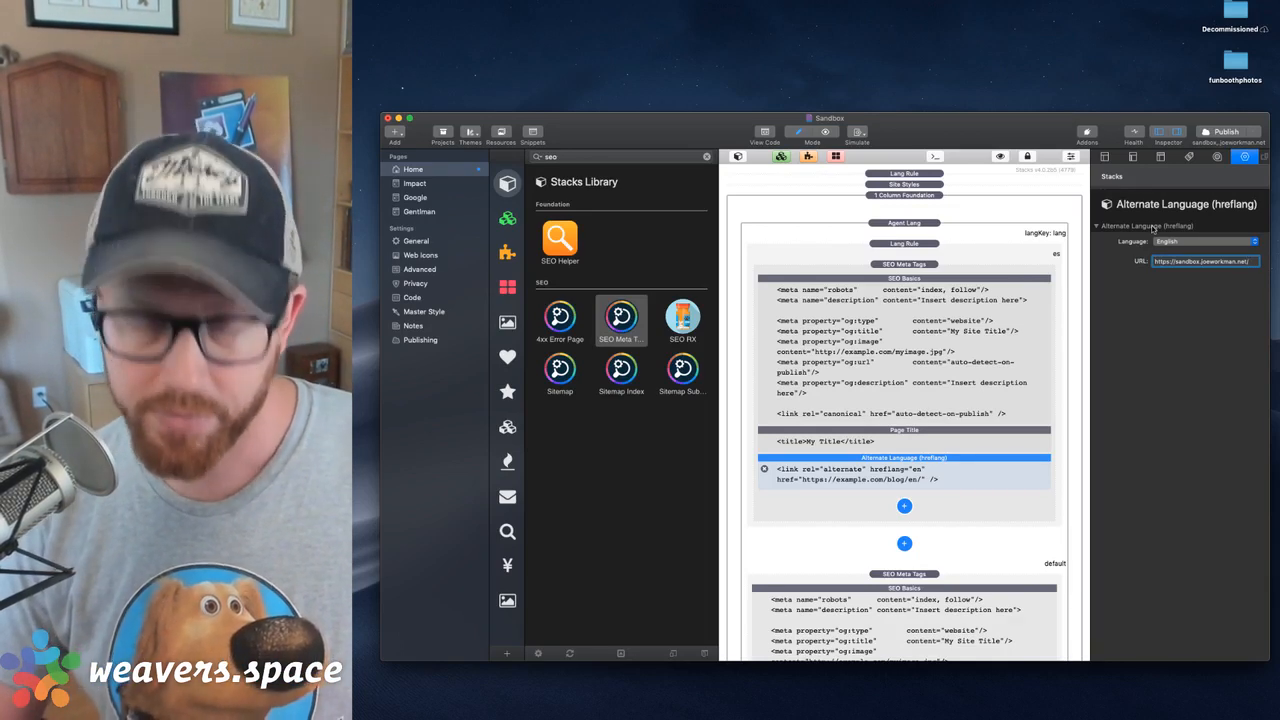
pyautogui.write('lang=')
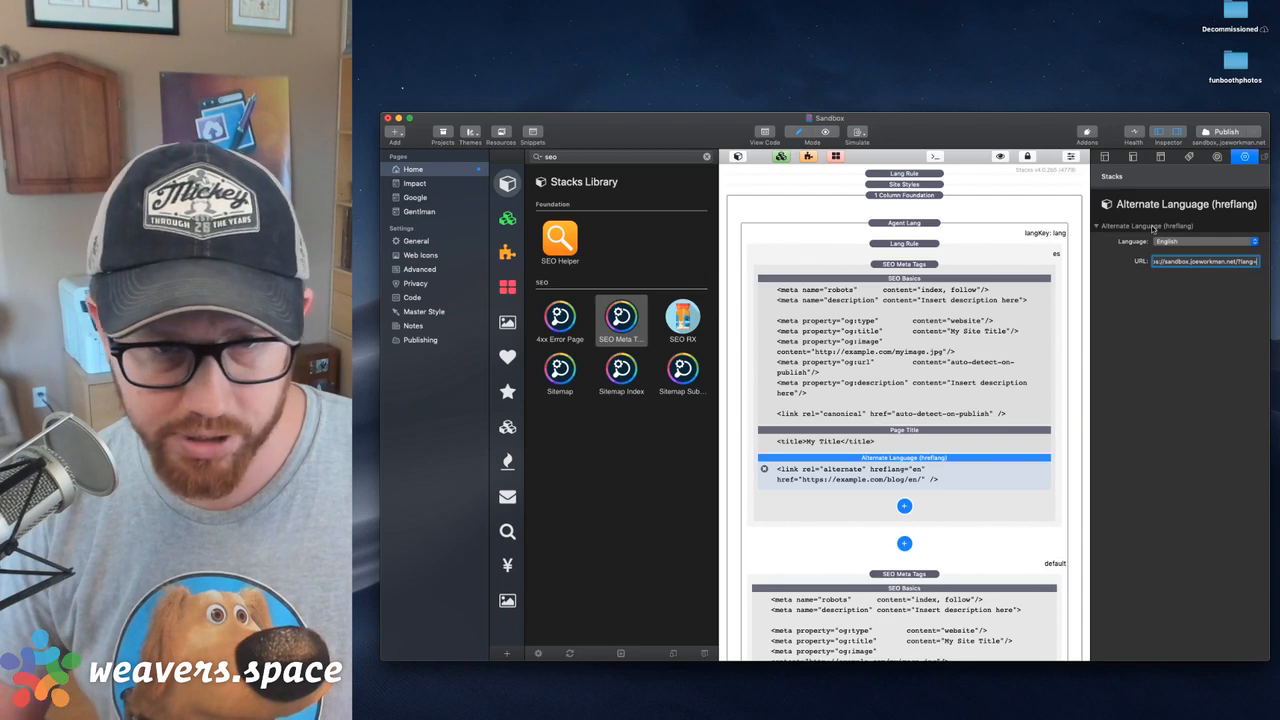
pyautogui.write('es')
pyautogui.press('Return')
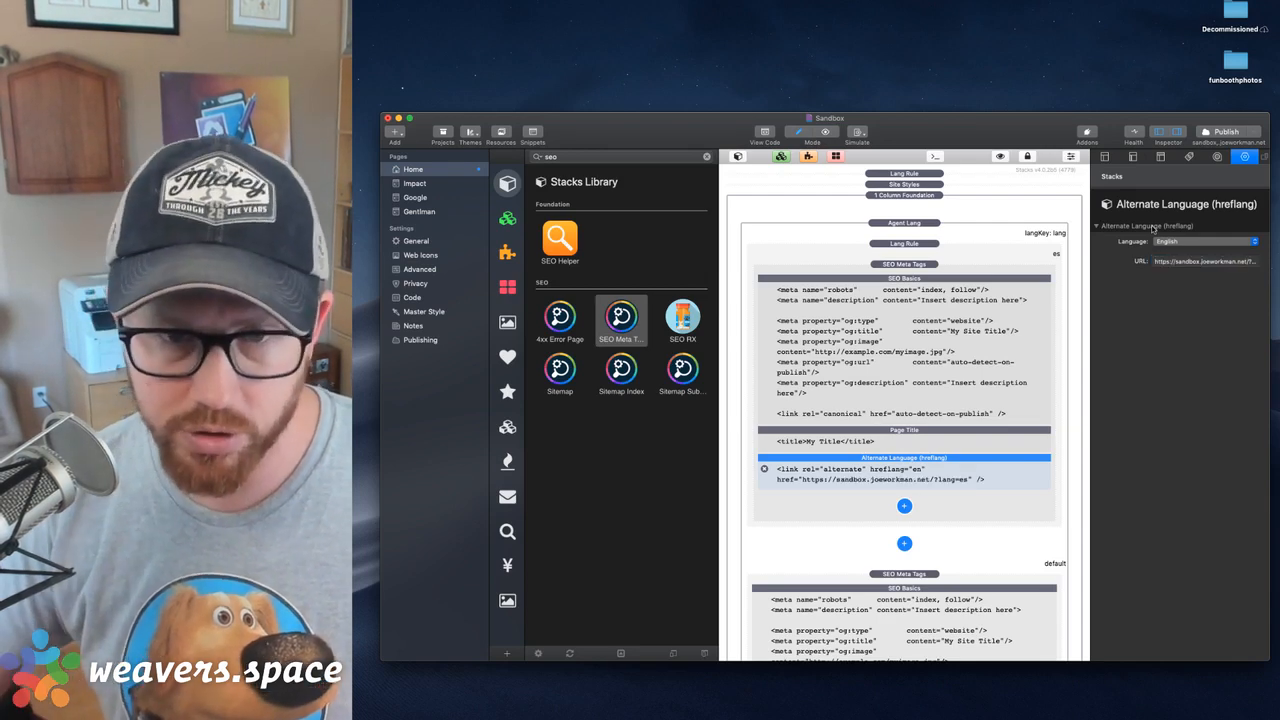
# Set that Alternate Language (hreflang) element's language to Spanish
pyautogui.click(1168, 241)
pyautogui.press('s')
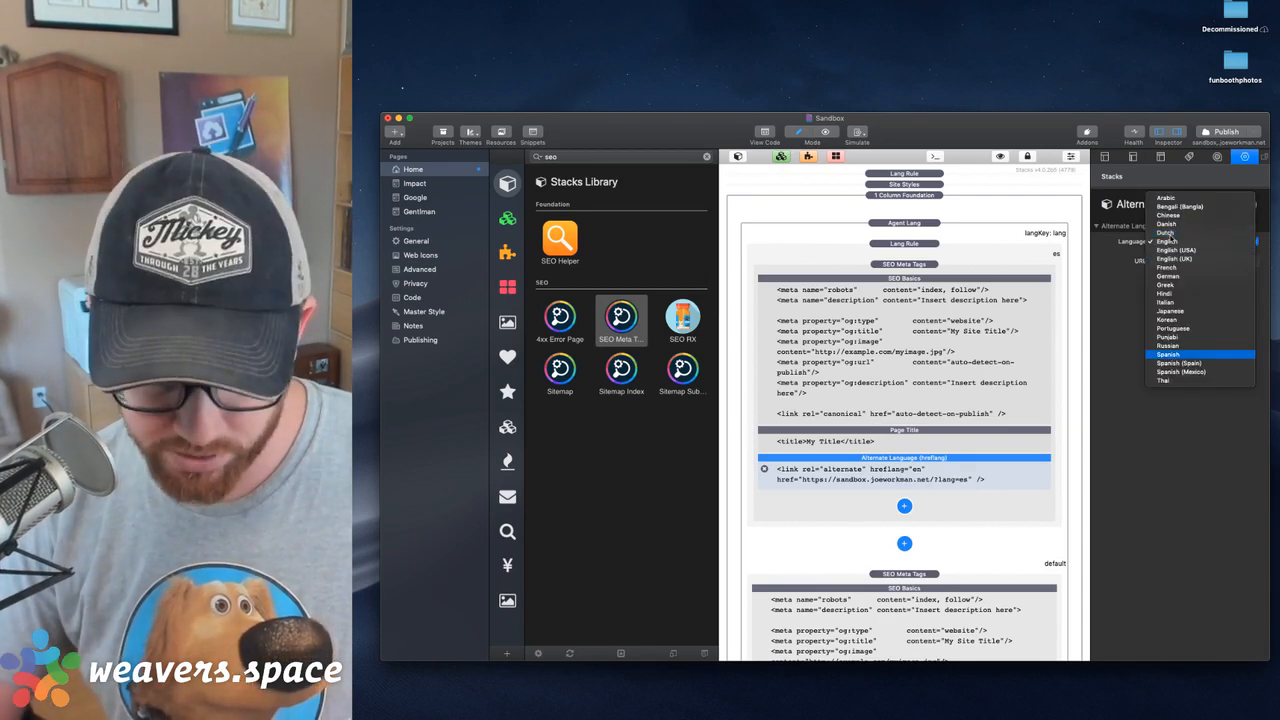
pyautogui.press('Return')
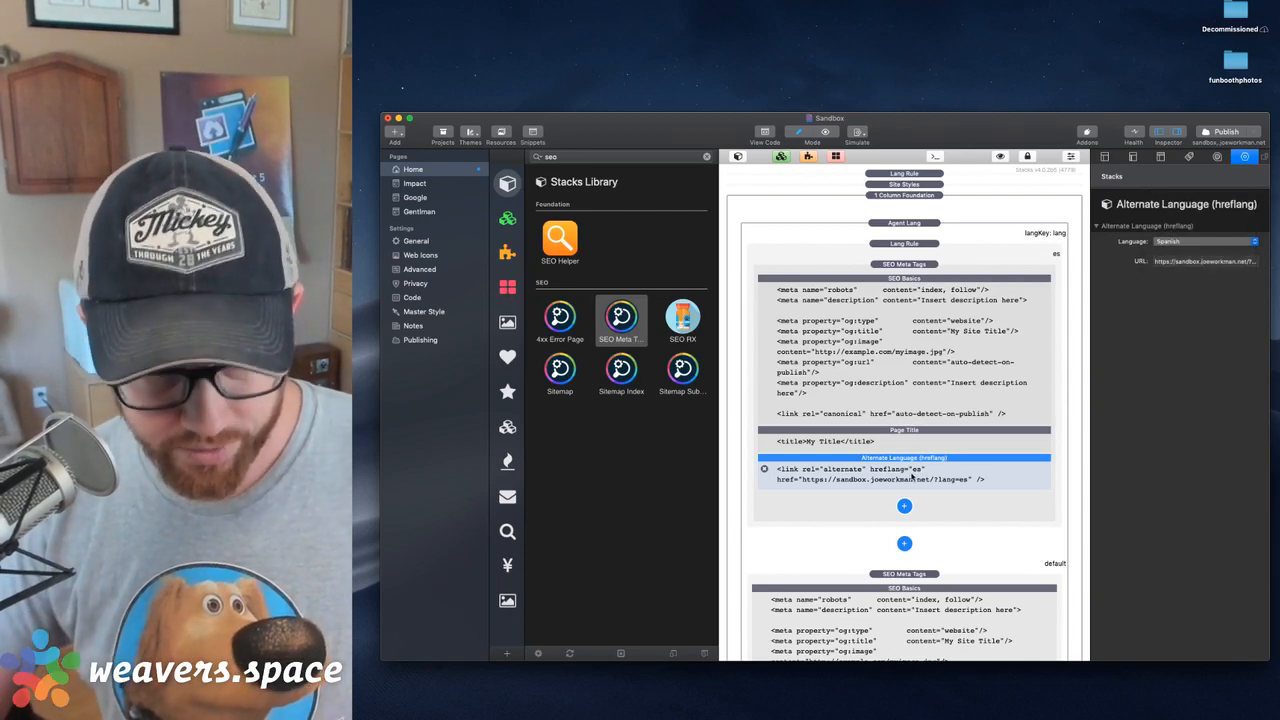
pyautogui.press('super+d')
pyautogui.click(910, 507)
pyautogui.click(1168, 241)
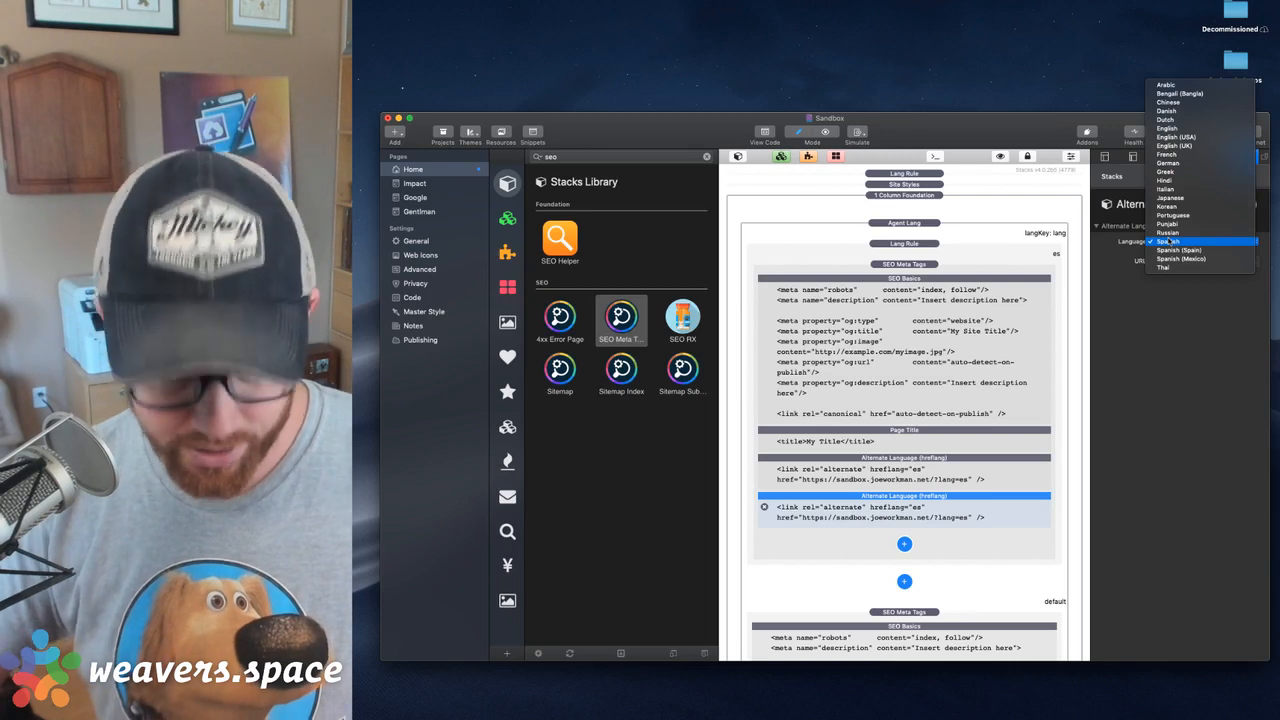
pyautogui.press('g')
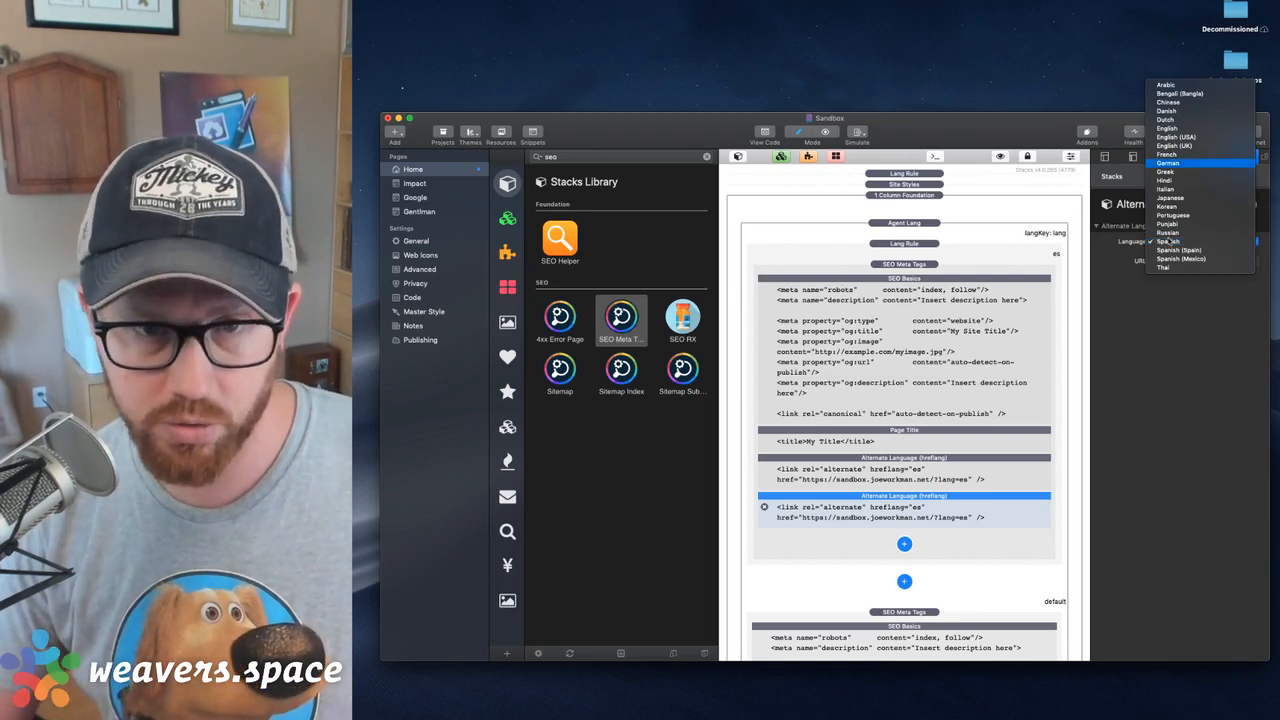
pyautogui.press('Return')
pyautogui.tripleClick(1168, 262)
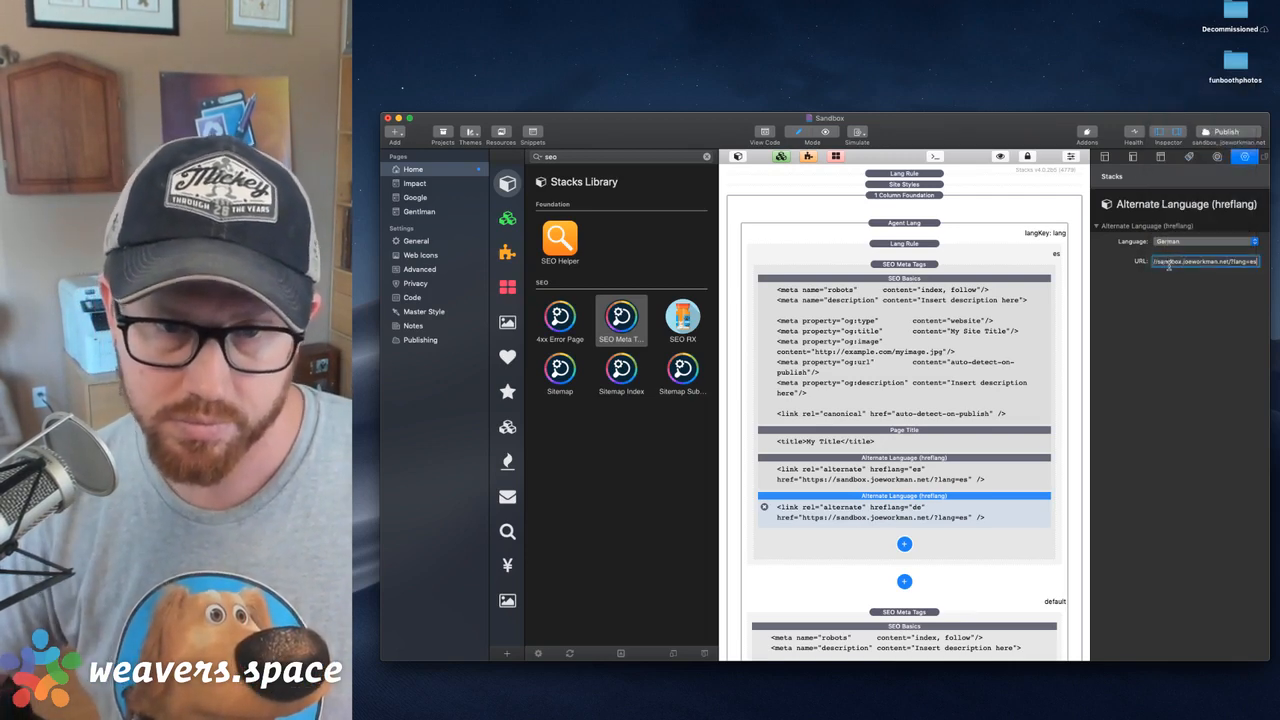
pyautogui.press('BackSpace')
pyautogui.press('BackSpace')
pyautogui.write('de')
pyautogui.press('Return')
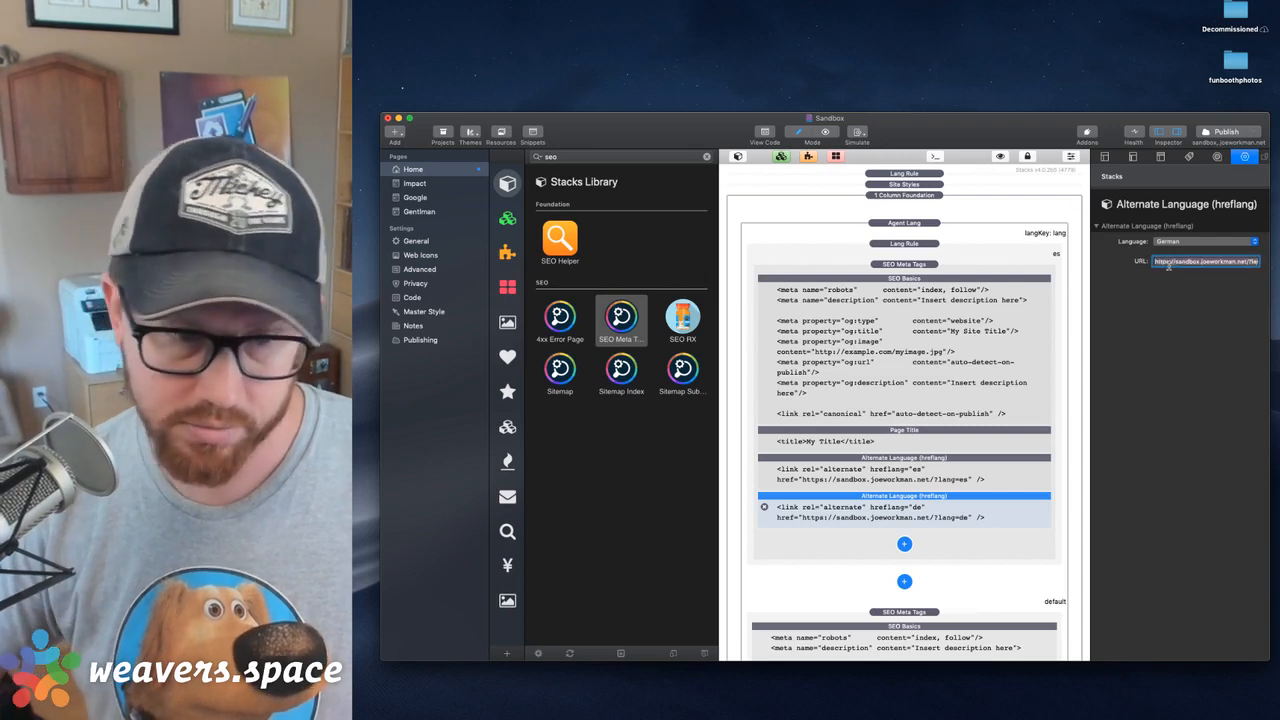
pyautogui.click(936, 511)
pyautogui.press('super+d')
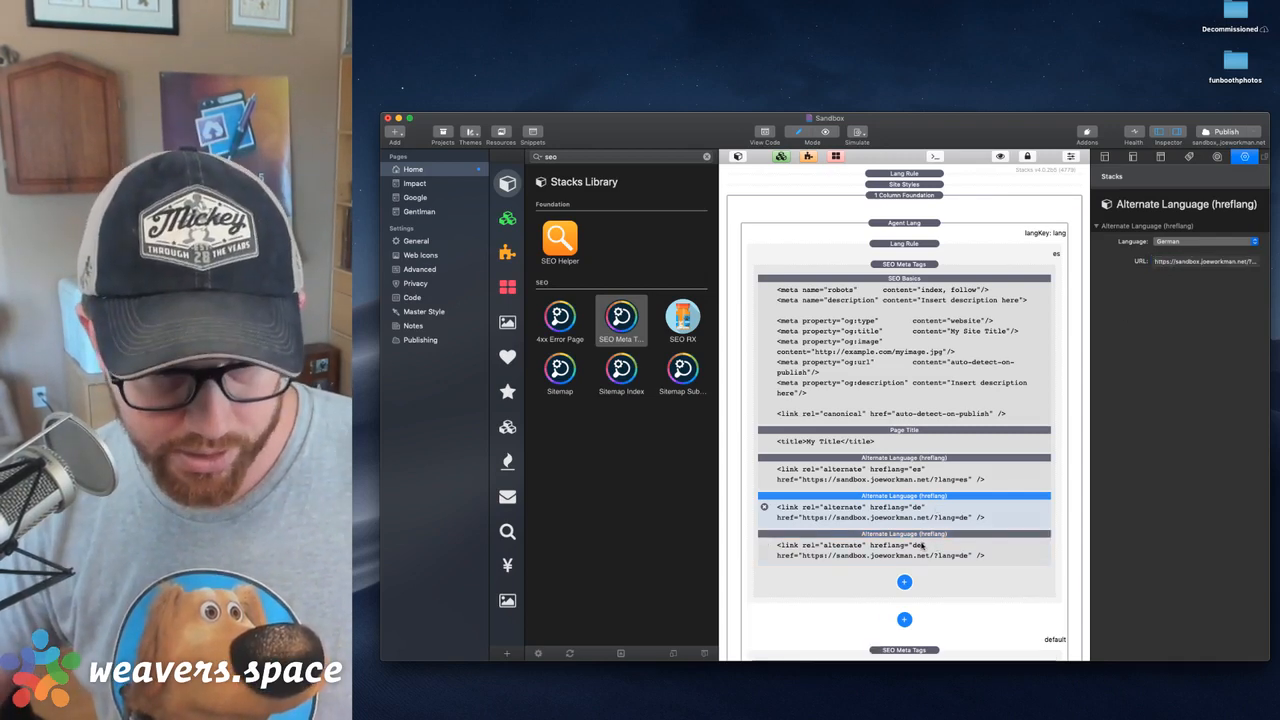
pyautogui.click(923, 545)
pyautogui.click(1189, 244)
pyautogui.press('e')
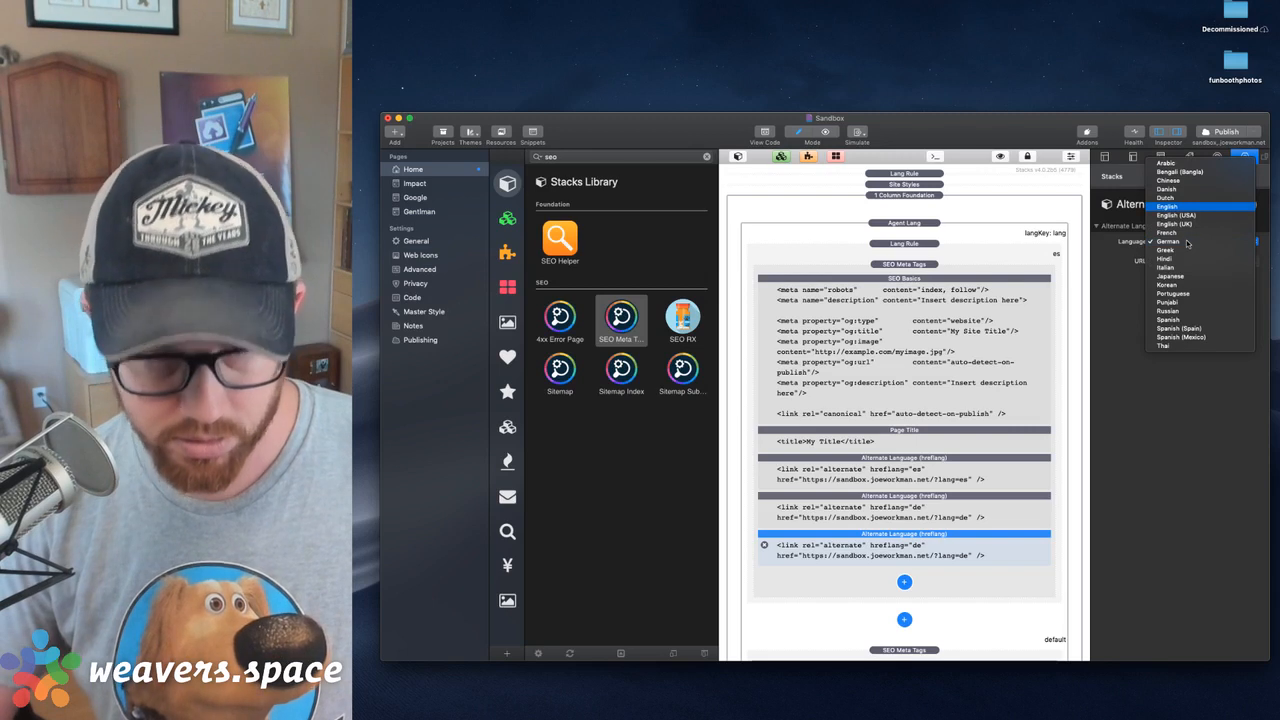
pyautogui.press('Return')
pyautogui.tripleClick(1183, 262)
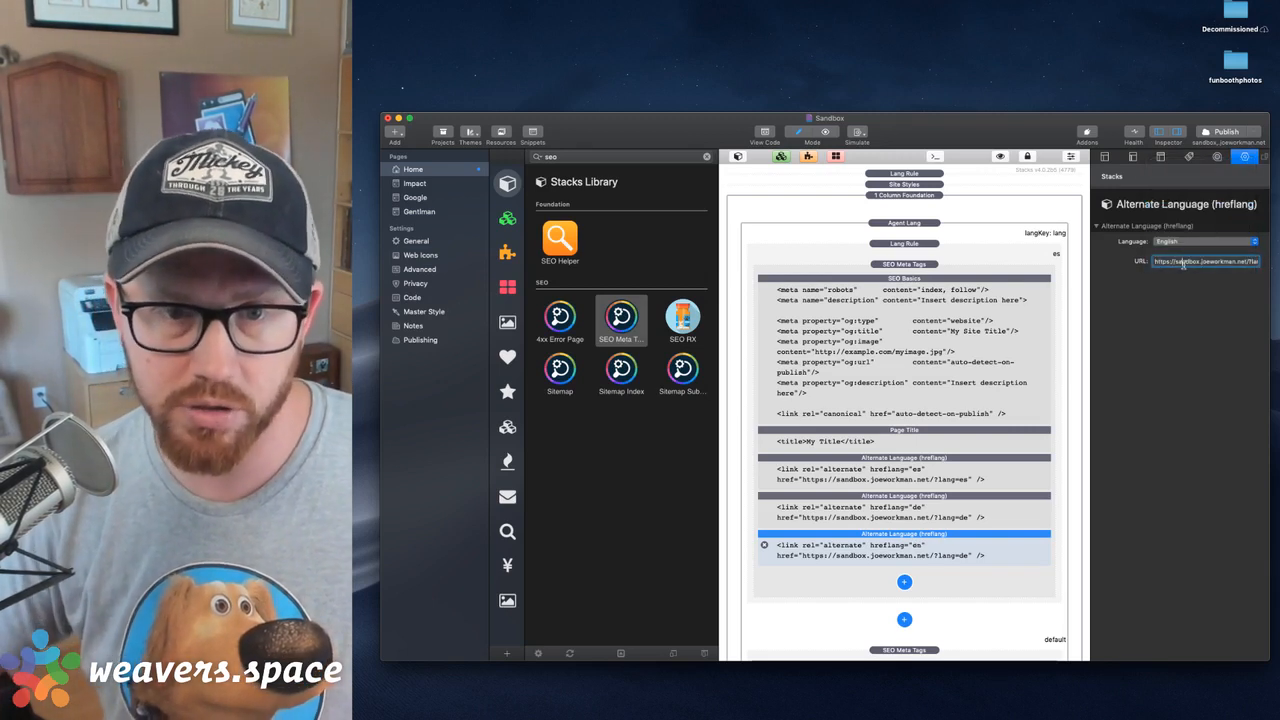
pyautogui.press('BackSpace')
pyautogui.press('BackSpace')
pyautogui.press('BackSpace')
pyautogui.press('BackSpace')
pyautogui.press('BackSpace')
pyautogui.press('BackSpace')
pyautogui.press('BackSpace')
pyautogui.press('BackSpace')
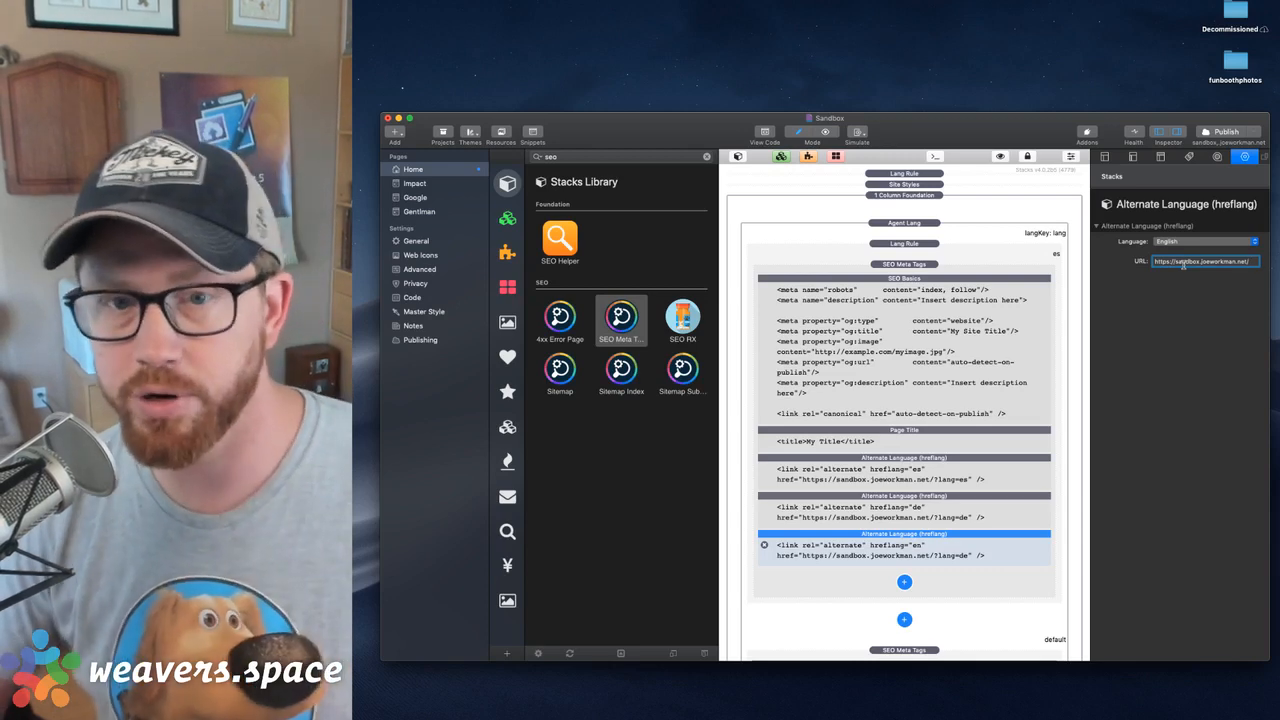
pyautogui.press('Return')
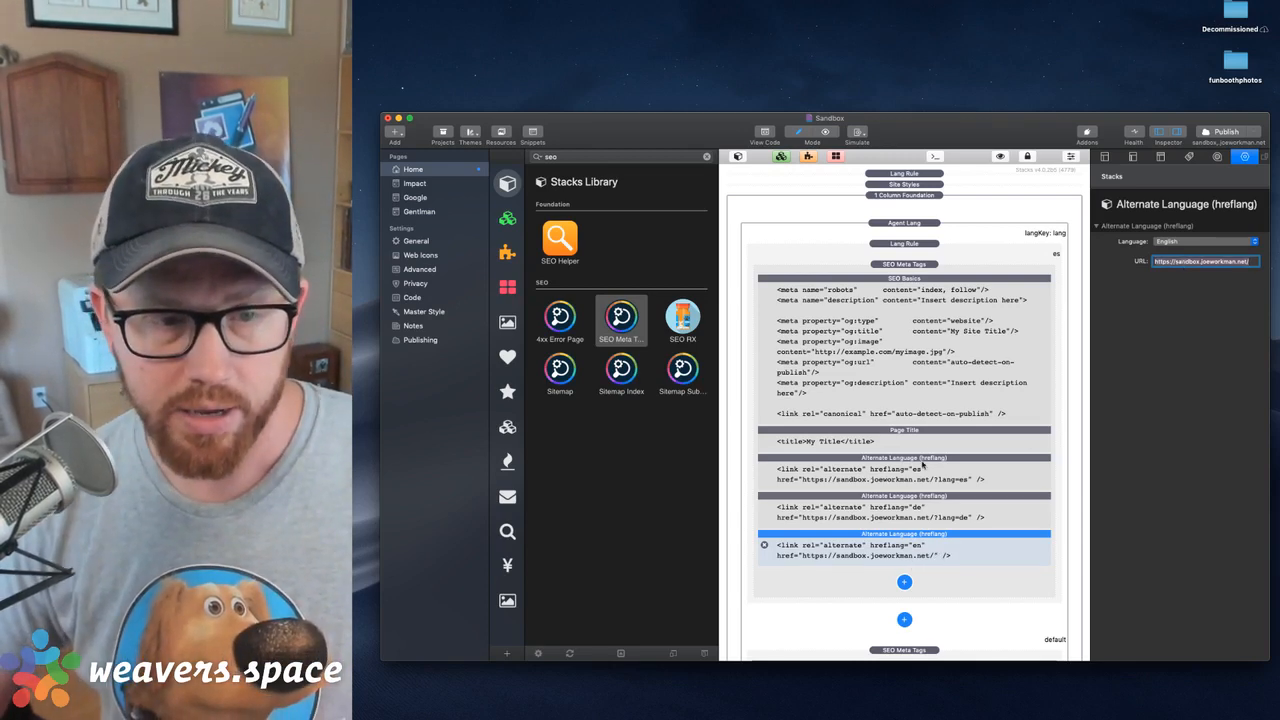
# Add a Canonical URL element to the Spanish SEO Meta Tags and disable Auto Detect Page URL in its SEO Basics
pyautogui.click(904, 582)
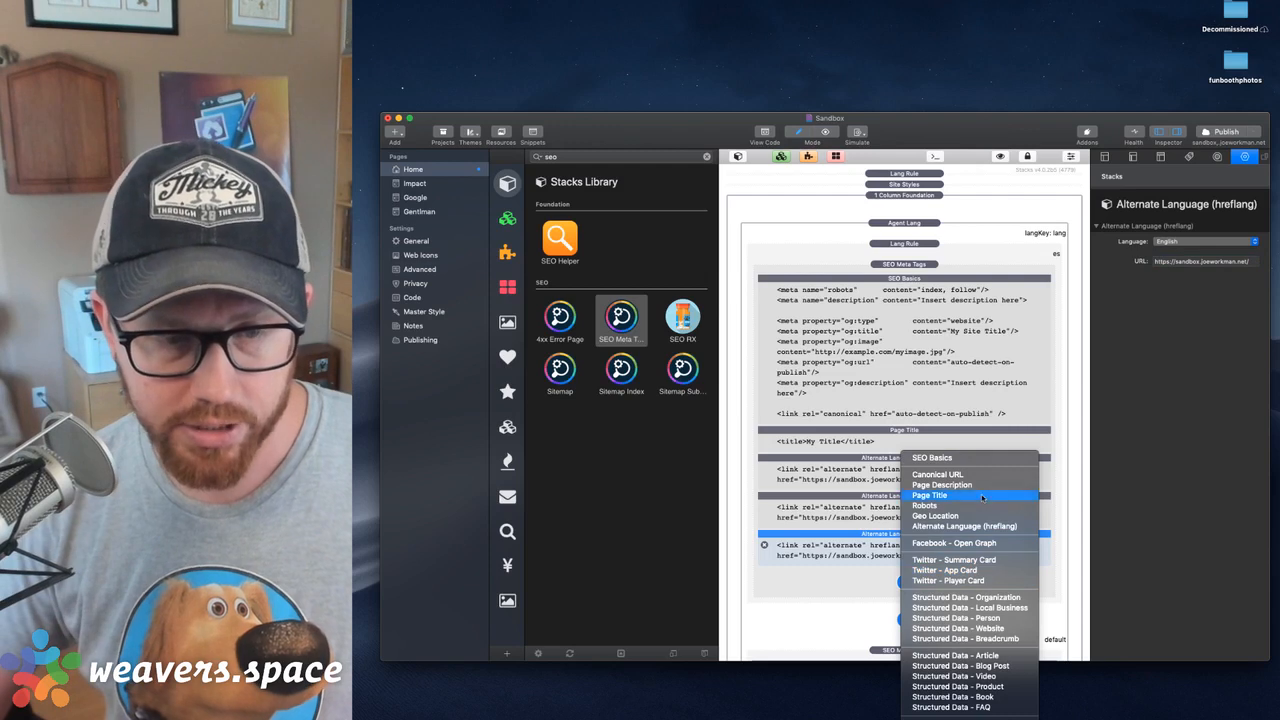
pyautogui.click(958, 475)
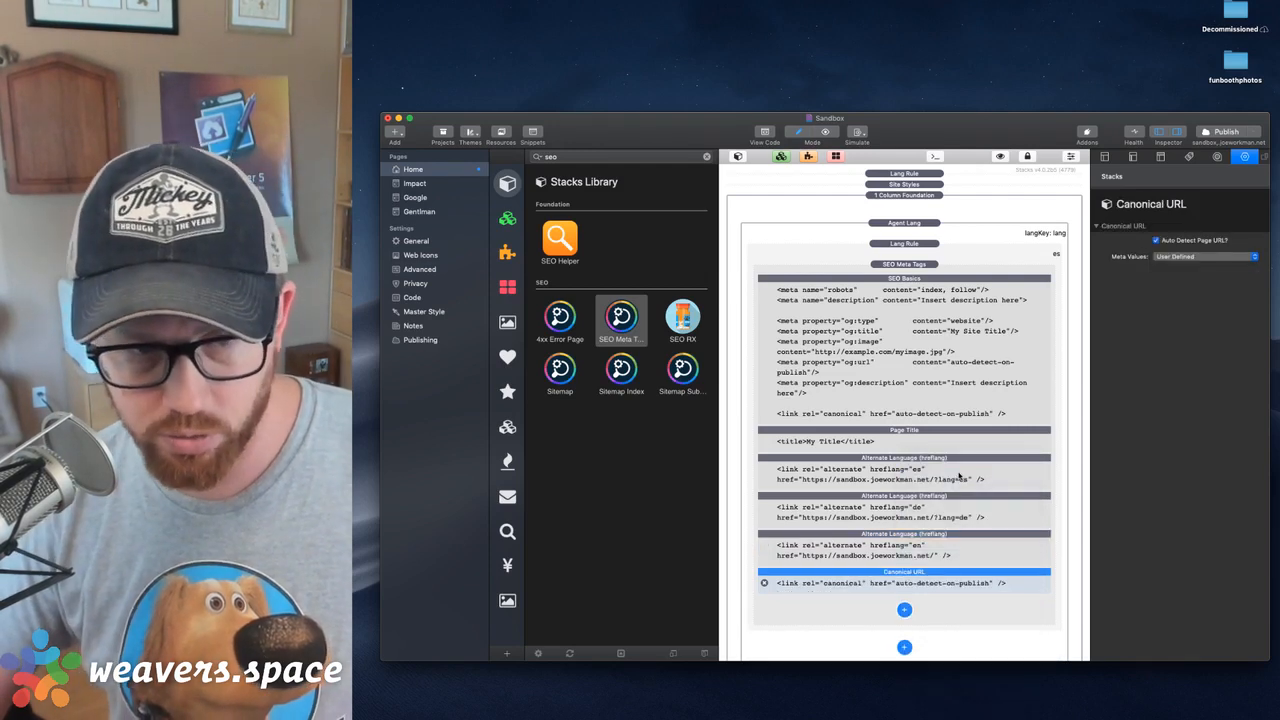
pyautogui.click(929, 334)
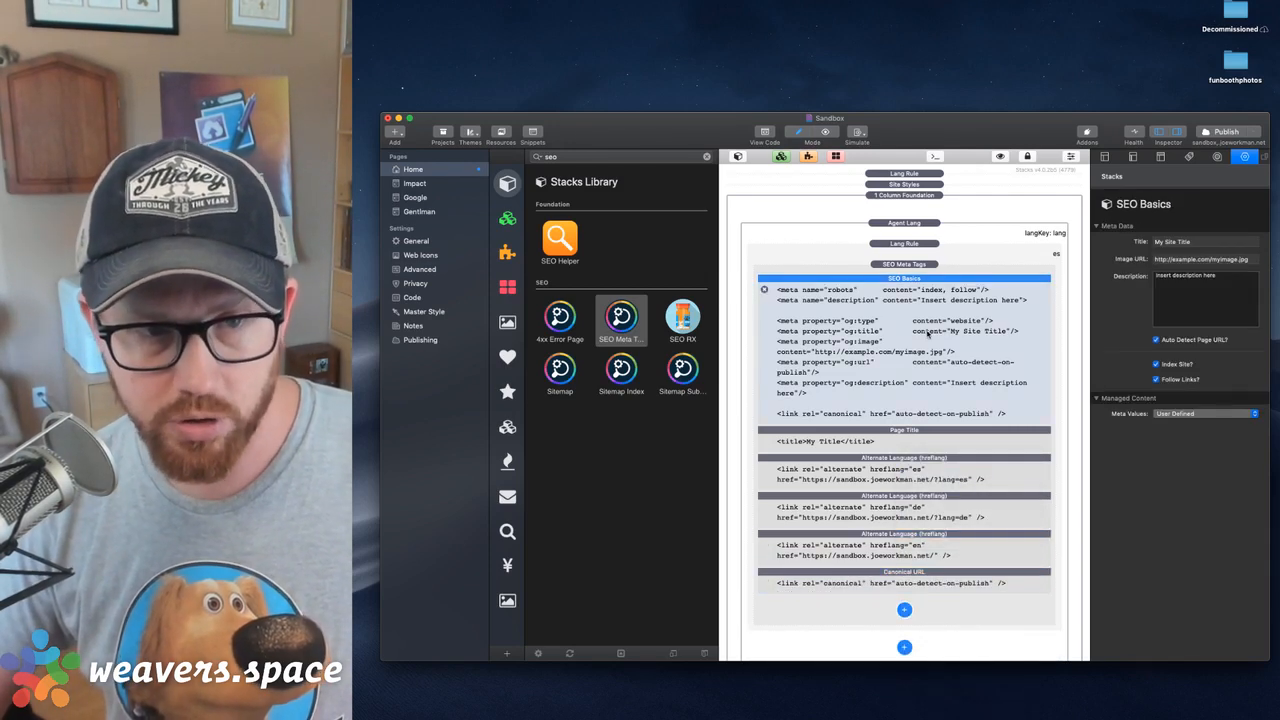
pyautogui.click(1157, 340)
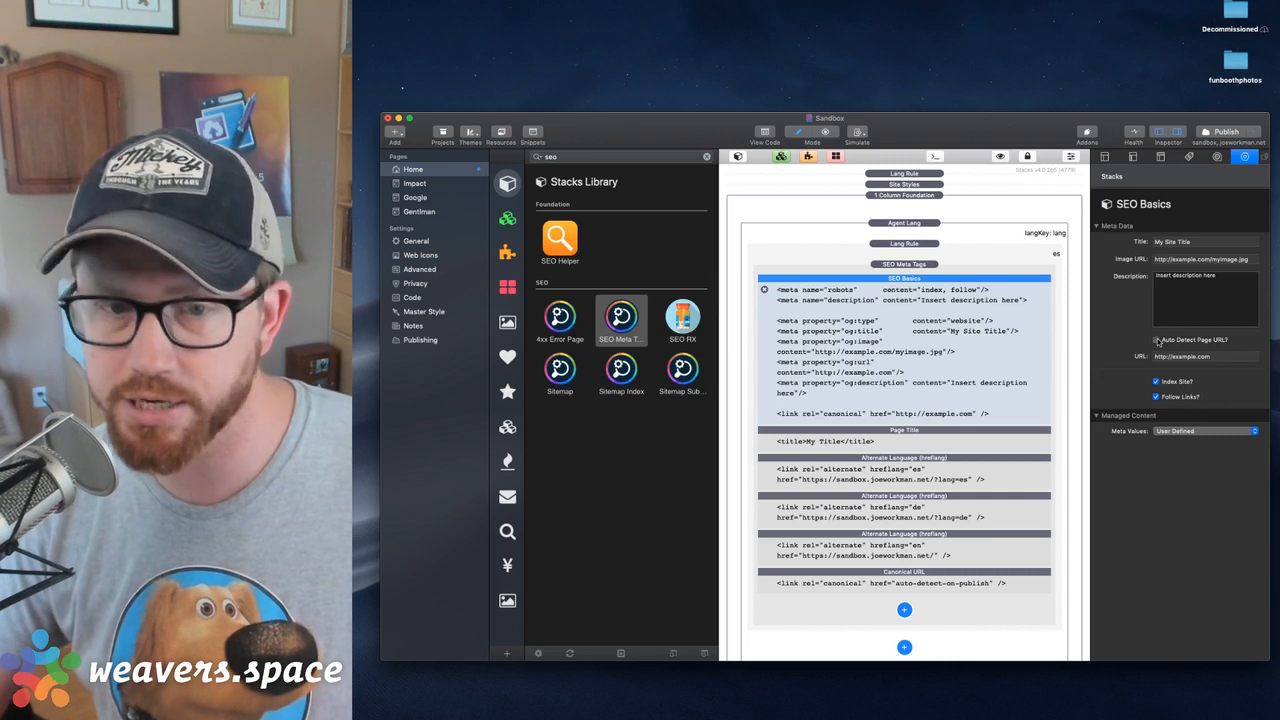
pyautogui.tripleClick(1164, 360)
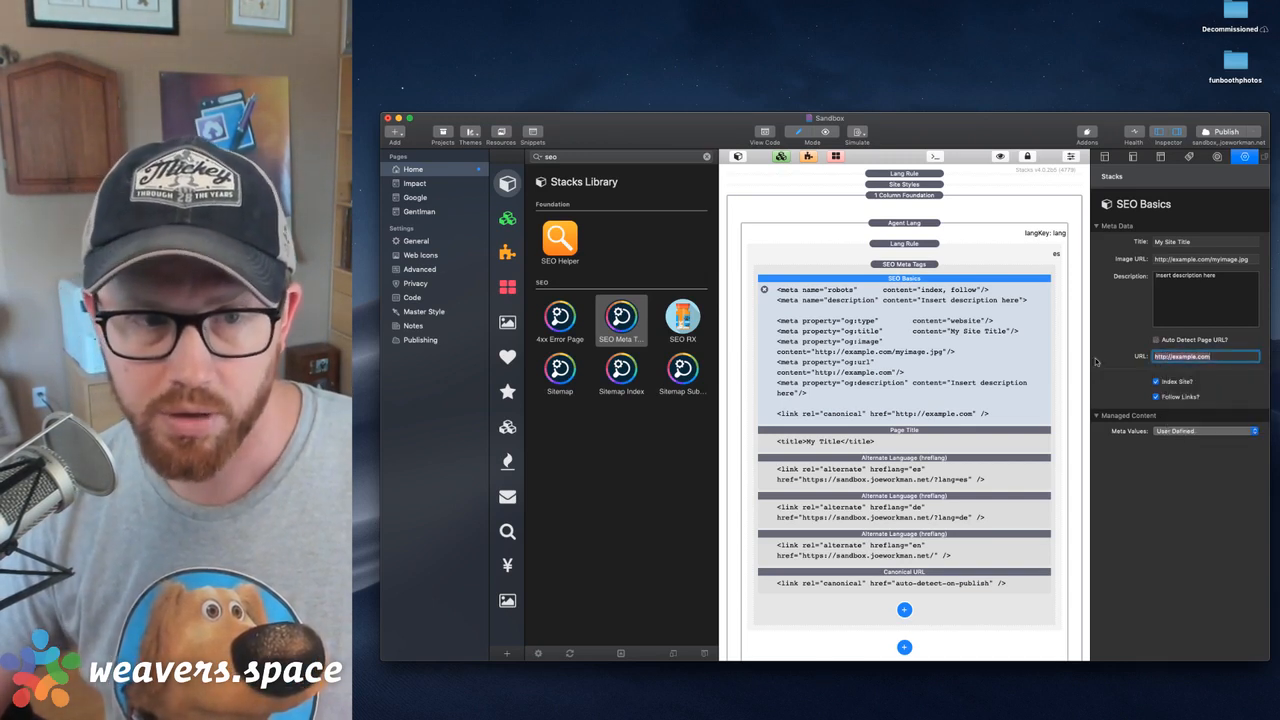
pyautogui.click(894, 315)
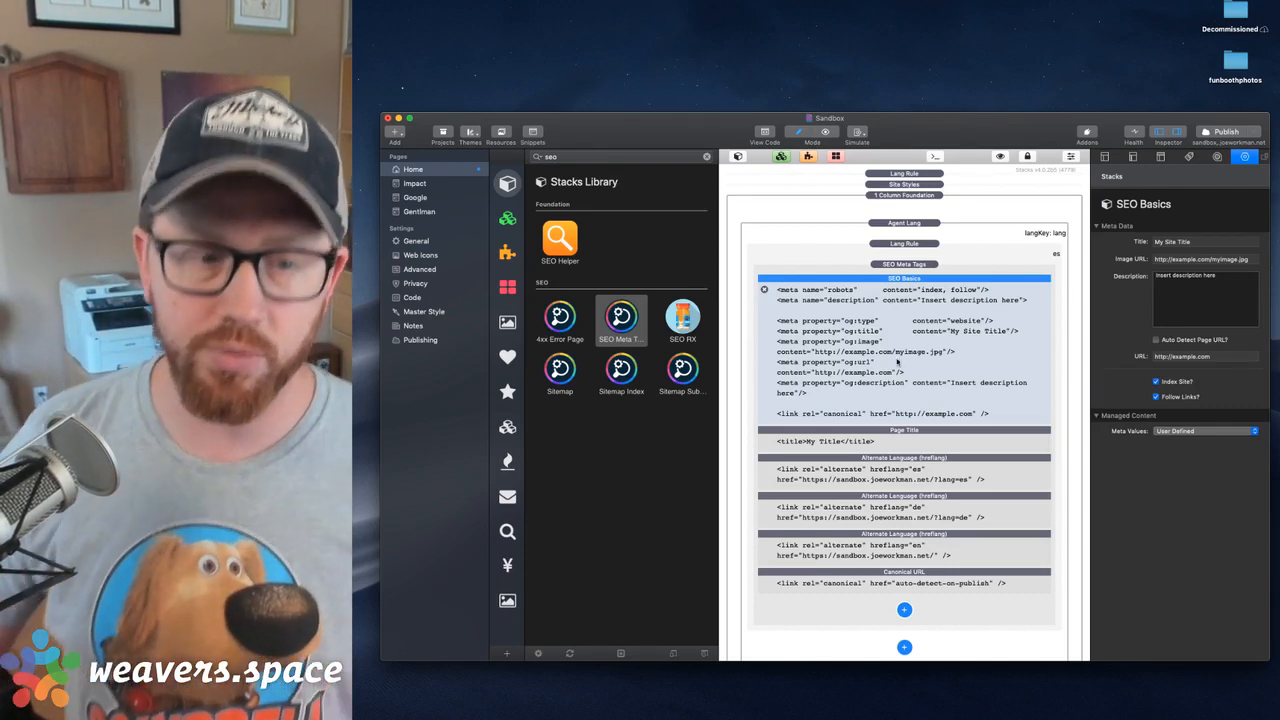
# Copy the Spanish SEO Meta Tags stack with its hreflang elements out of Agent Lang, placing it just above Site Styles
pyautogui.click(912, 478)
pyautogui.keyDown('shift'); pyautogui.click(912, 516); pyautogui.keyUp('shift')
pyautogui.keyDown('shift'); pyautogui.click(910, 556); pyautogui.keyUp('shift')
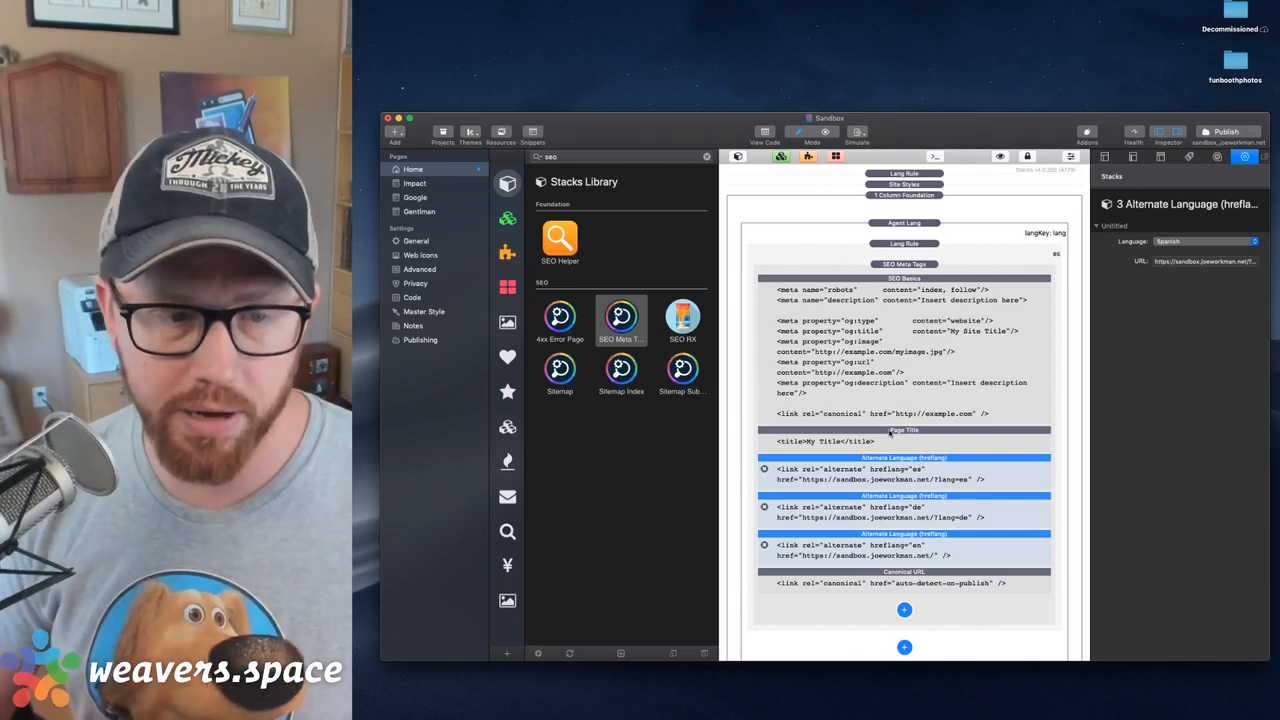
pyautogui.moveTo(908, 265); pyautogui.dragTo(908, 186)
# Delete SEO Basics, Page Title and Canonical URL from the copied SEO Meta Tags stack, keeping only the three hreflang elements
pyautogui.click(918, 263)
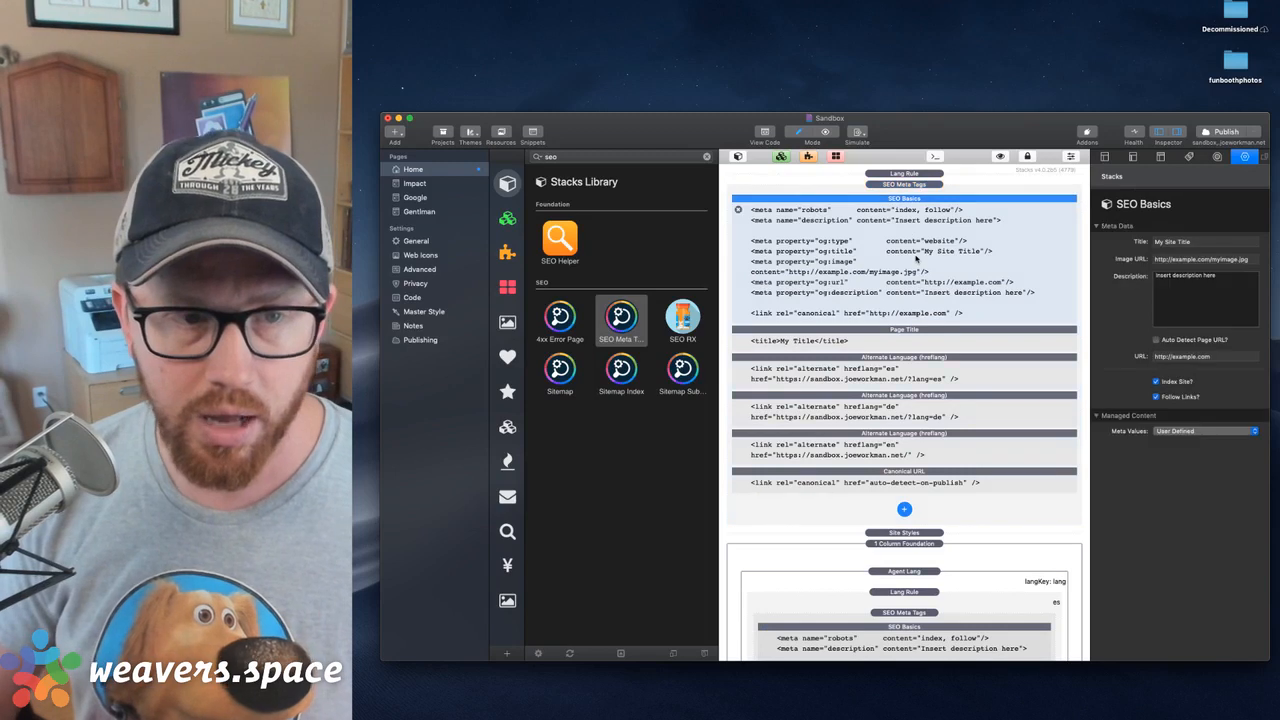
pyautogui.press('Delete')
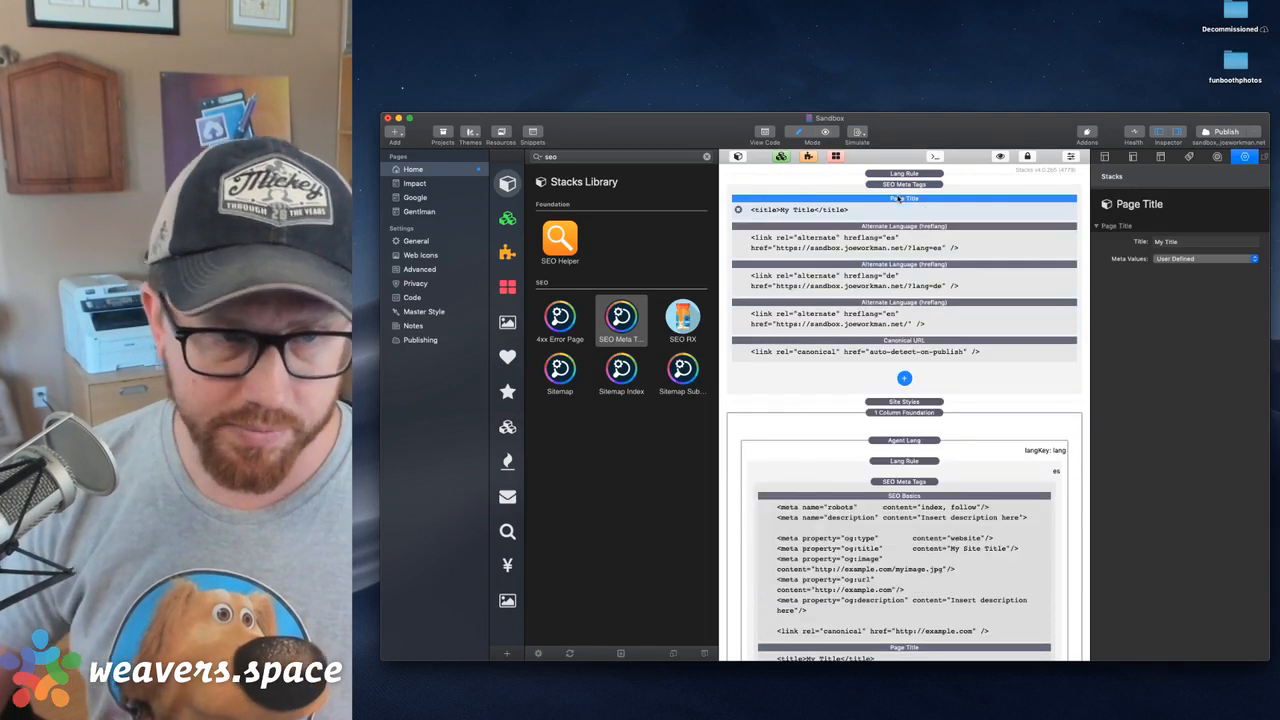
pyautogui.press('Delete')
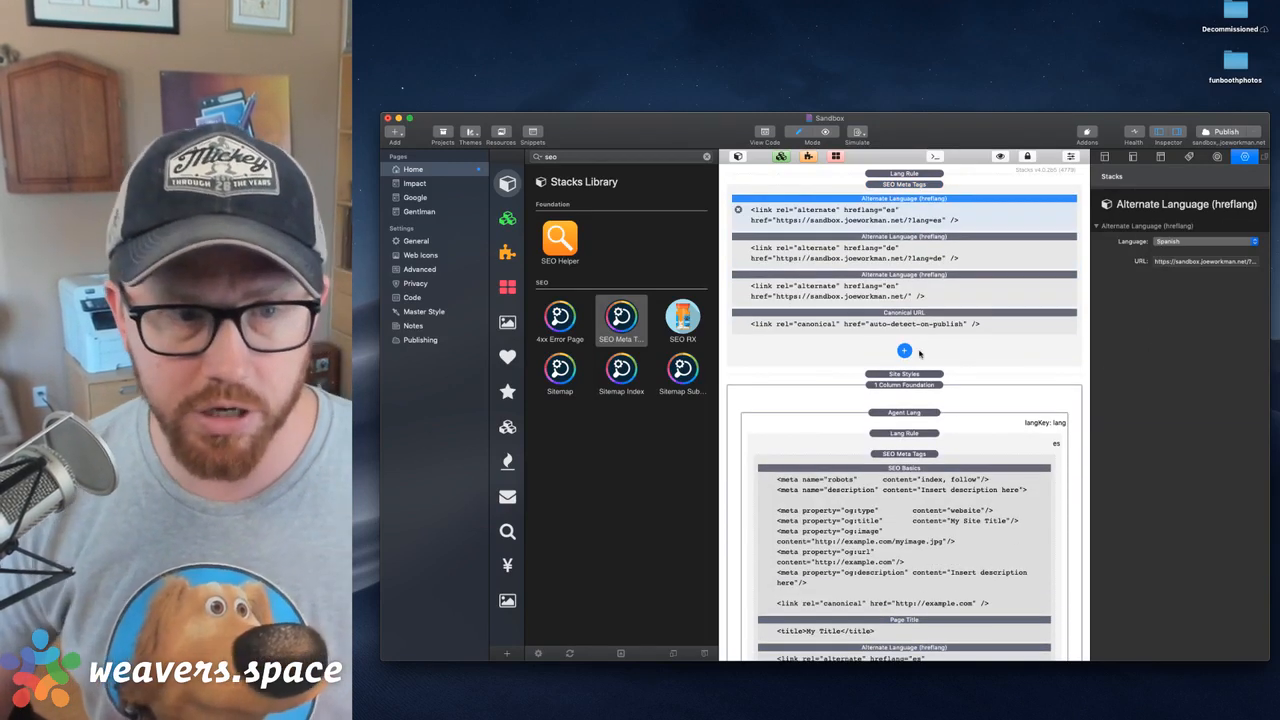
pyautogui.click(909, 317)
pyautogui.press('Delete')
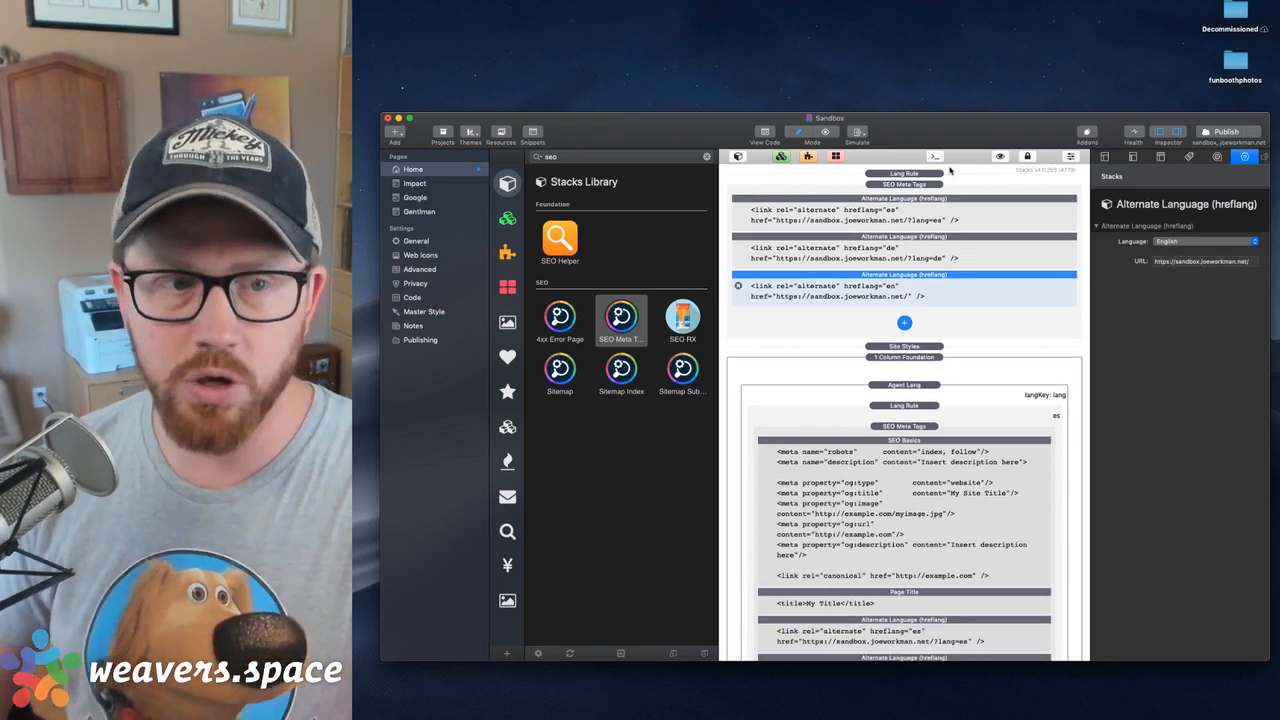
pyautogui.click(938, 208)
pyautogui.click(938, 244)
pyautogui.click(932, 286)
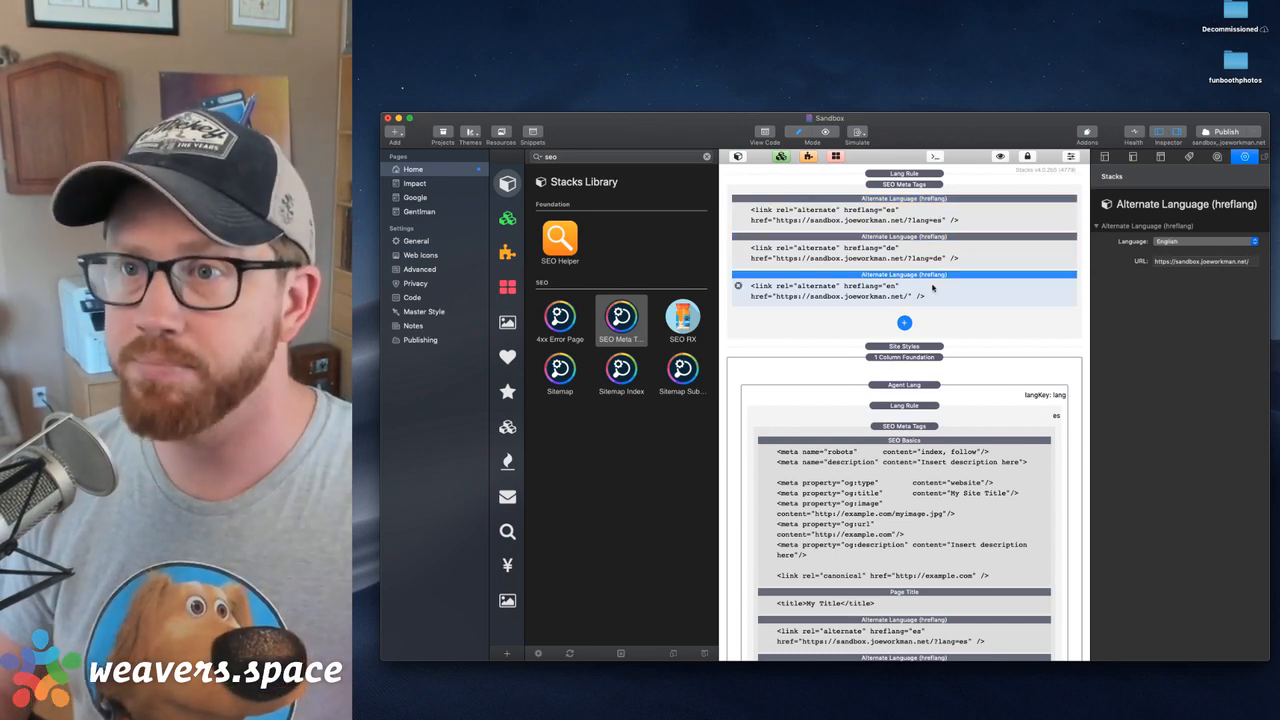
# Delete the SEO Basics element from the SEO Meta Tags stack inside the Spanish Lang Rule
pyautogui.scroll(-5, 884, 548)
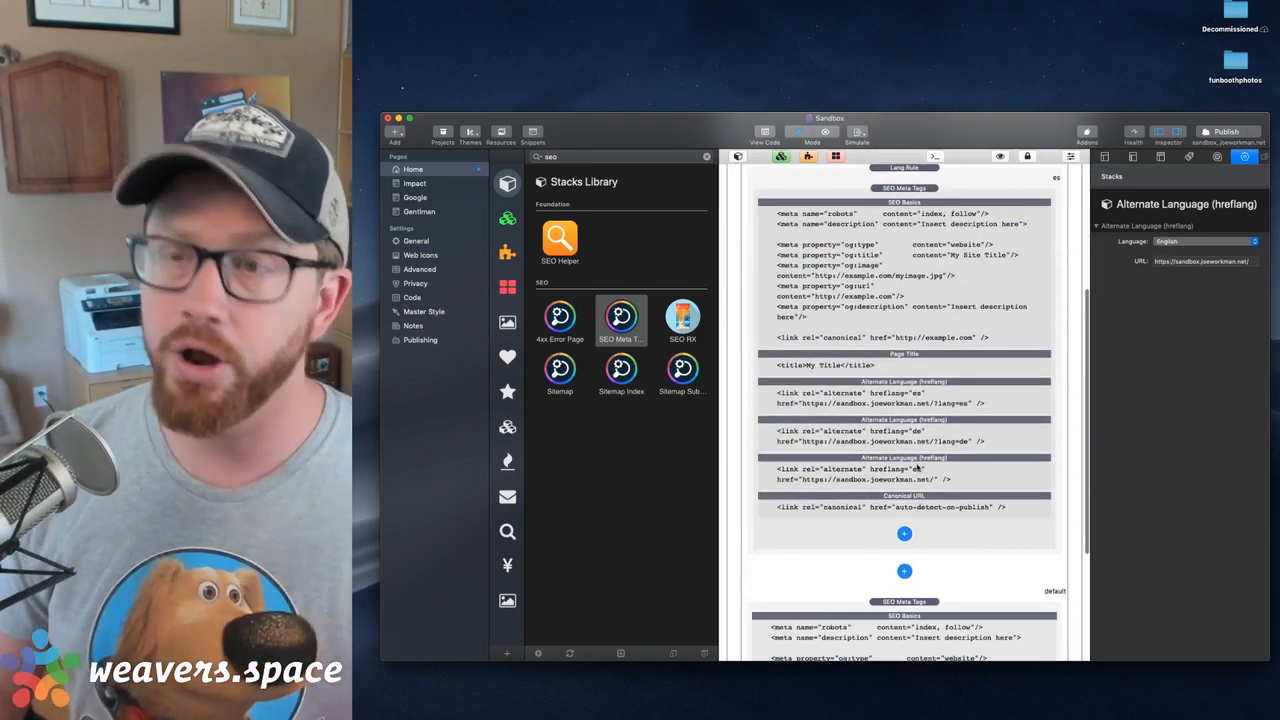
pyautogui.click(905, 290)
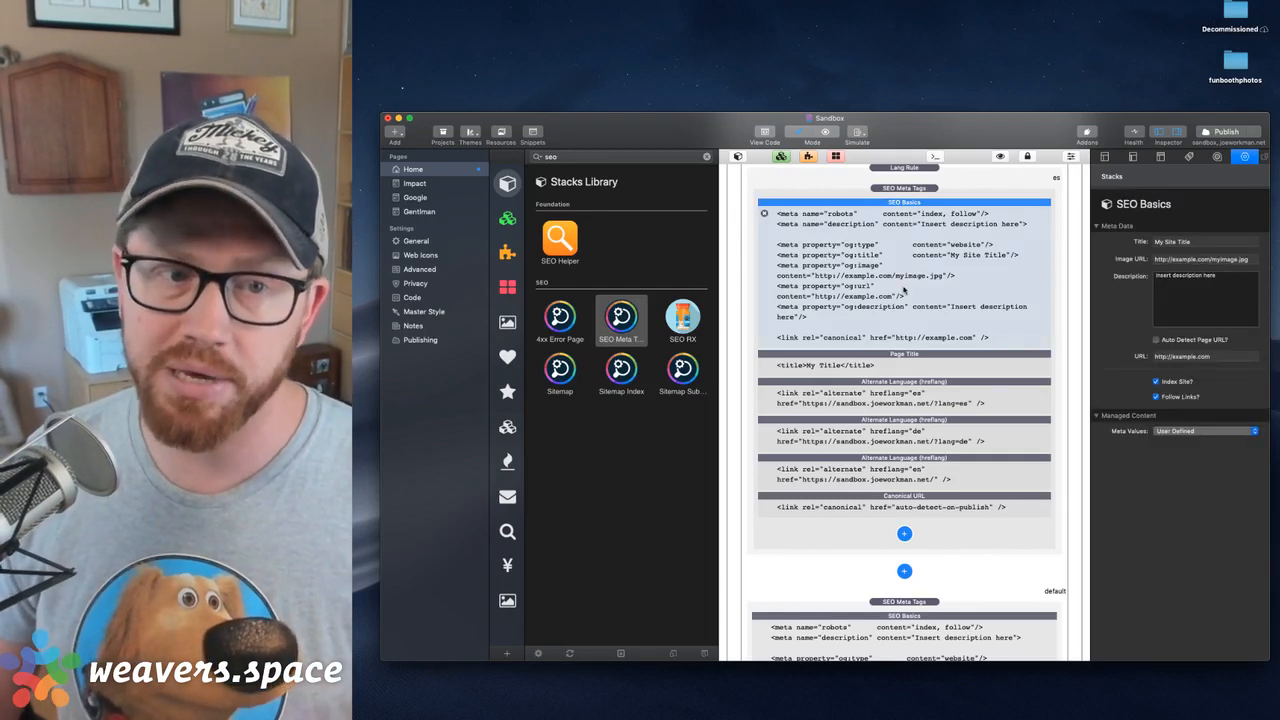
pyautogui.press('Delete')
# Review the Spanish hreflang element's URL and the Spanish Lang Rule's language setting inside Agent Lang
pyautogui.click(908, 248)
pyautogui.click(1208, 262)
pyautogui.press('super+c')
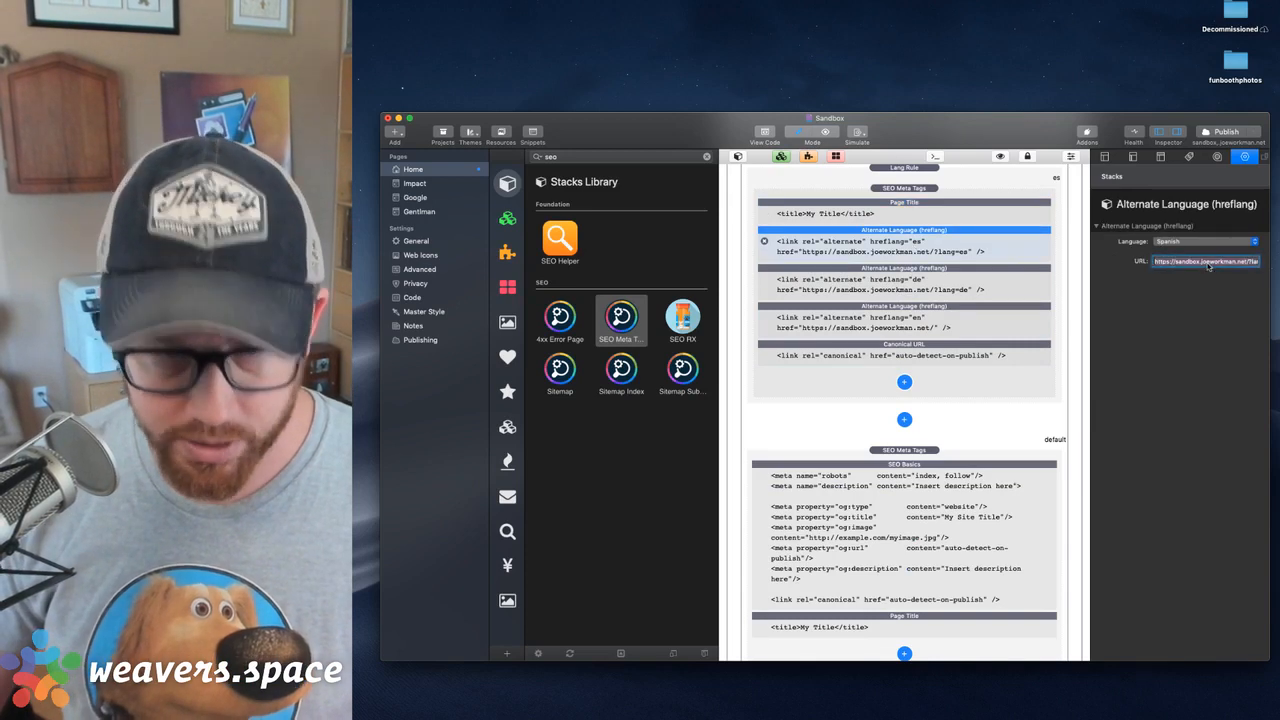
pyautogui.scroll(1, 1000, 220)
pyautogui.click(964, 210)
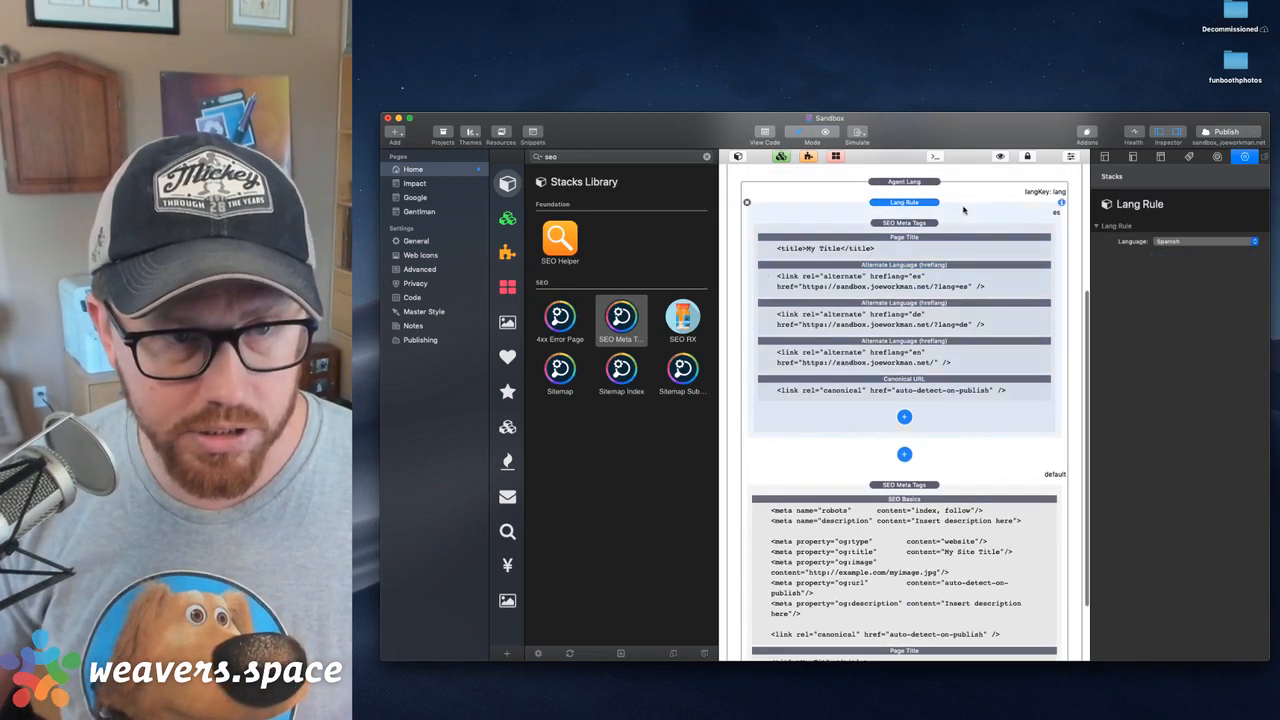
# Delete the three Alternate Language (hreflang) elements from the SEO Meta Tags stack inside the Spanish Lang Rule
pyautogui.click(959, 396)
pyautogui.click(932, 352)
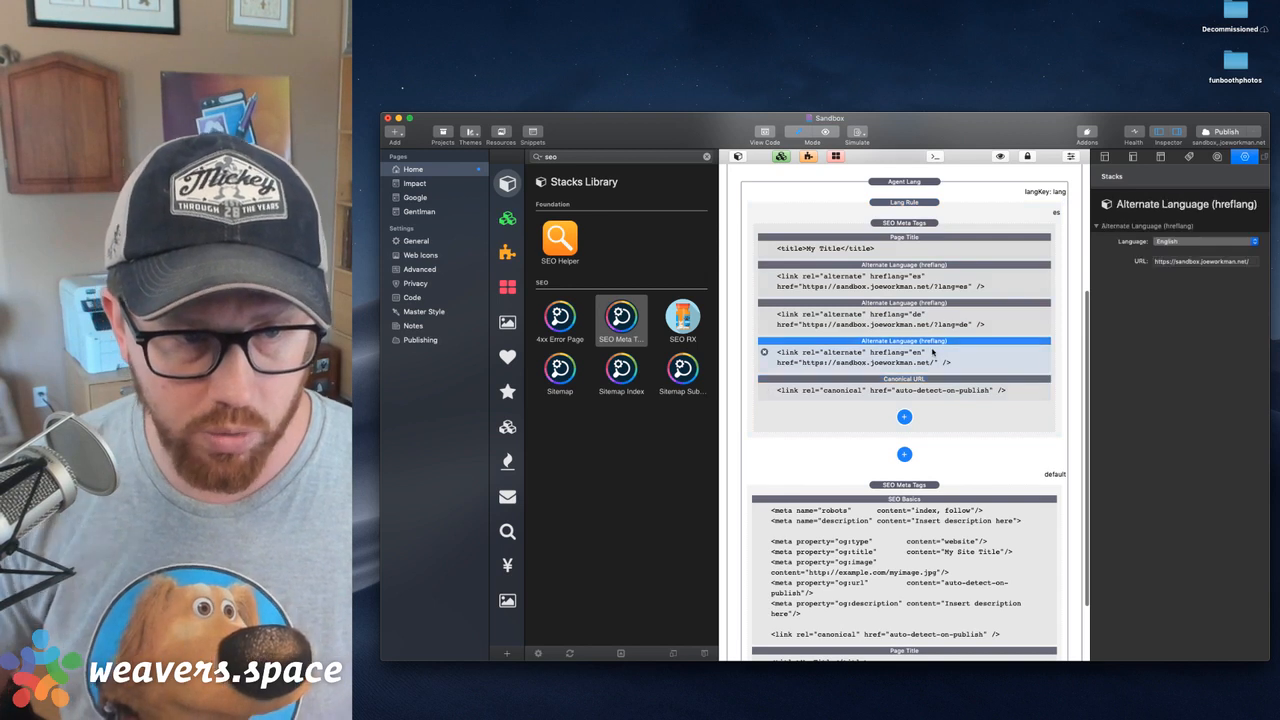
pyautogui.press('Delete')
pyautogui.press('Delete')
pyautogui.press('Delete')
pyautogui.click(977, 294)
pyautogui.click(1204, 256)
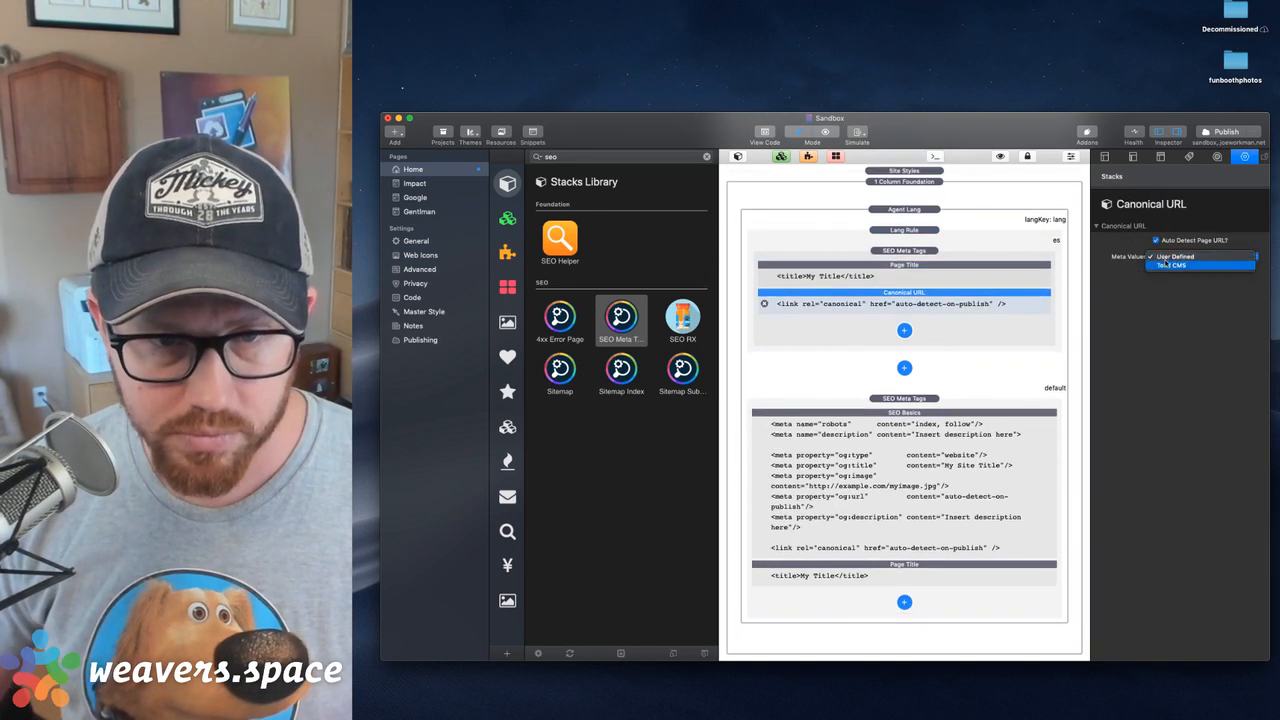
pyautogui.click(1130, 245)
pyautogui.click(1157, 241)
pyautogui.click(1171, 258)
pyautogui.press('super+a')
pyautogui.press('super+v')
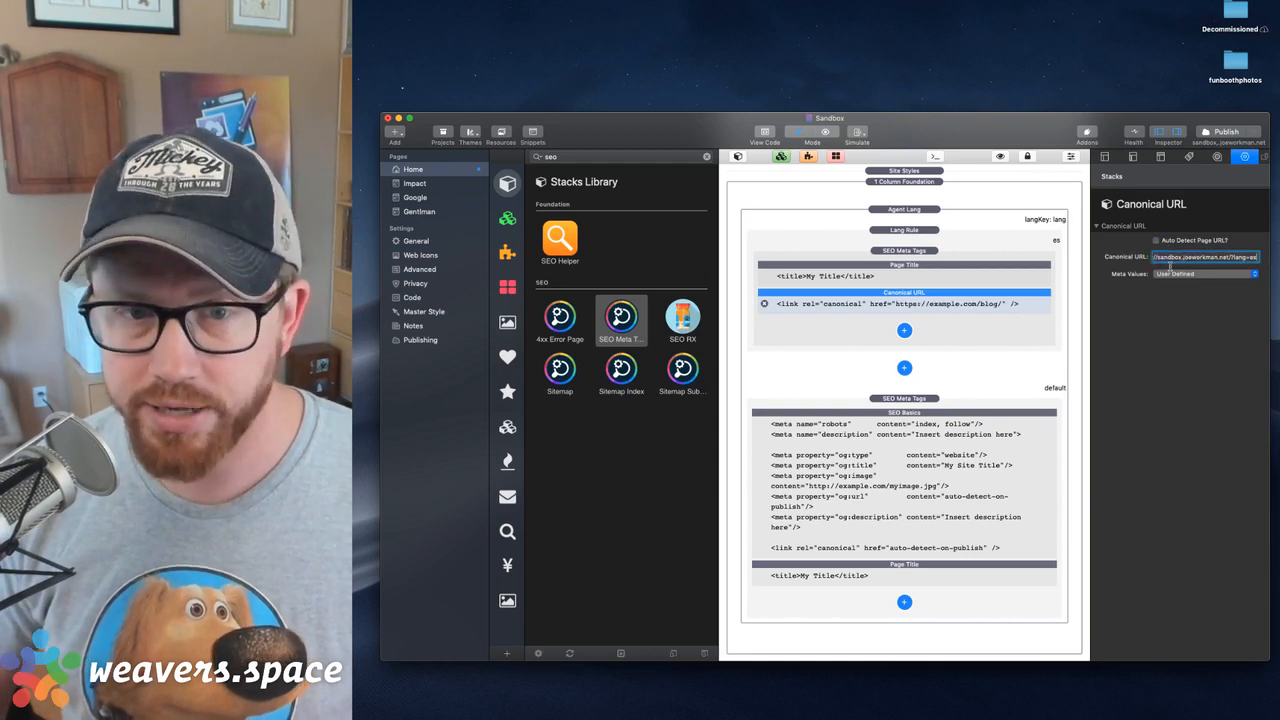
pyautogui.press('Return')
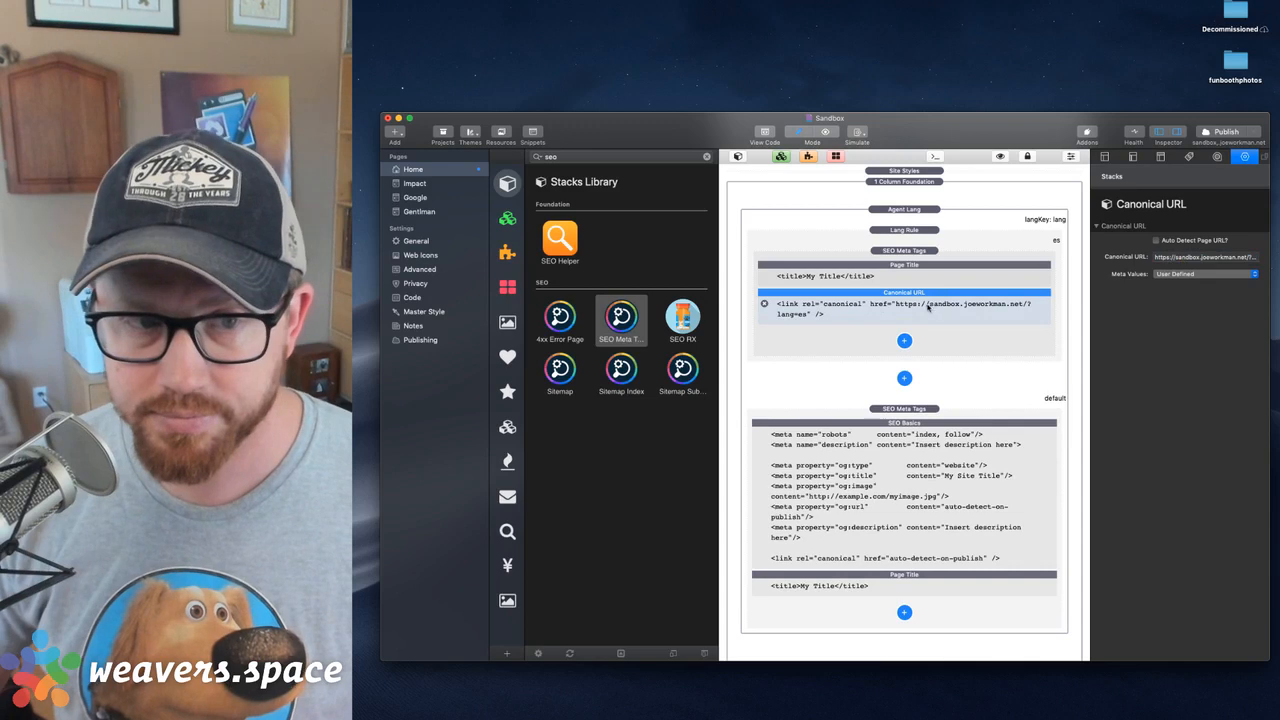
# Duplicate the Spanish Lang Rule inside Agent Lang and set the upper copy's language to German
pyautogui.scroll(5, 920, 330)
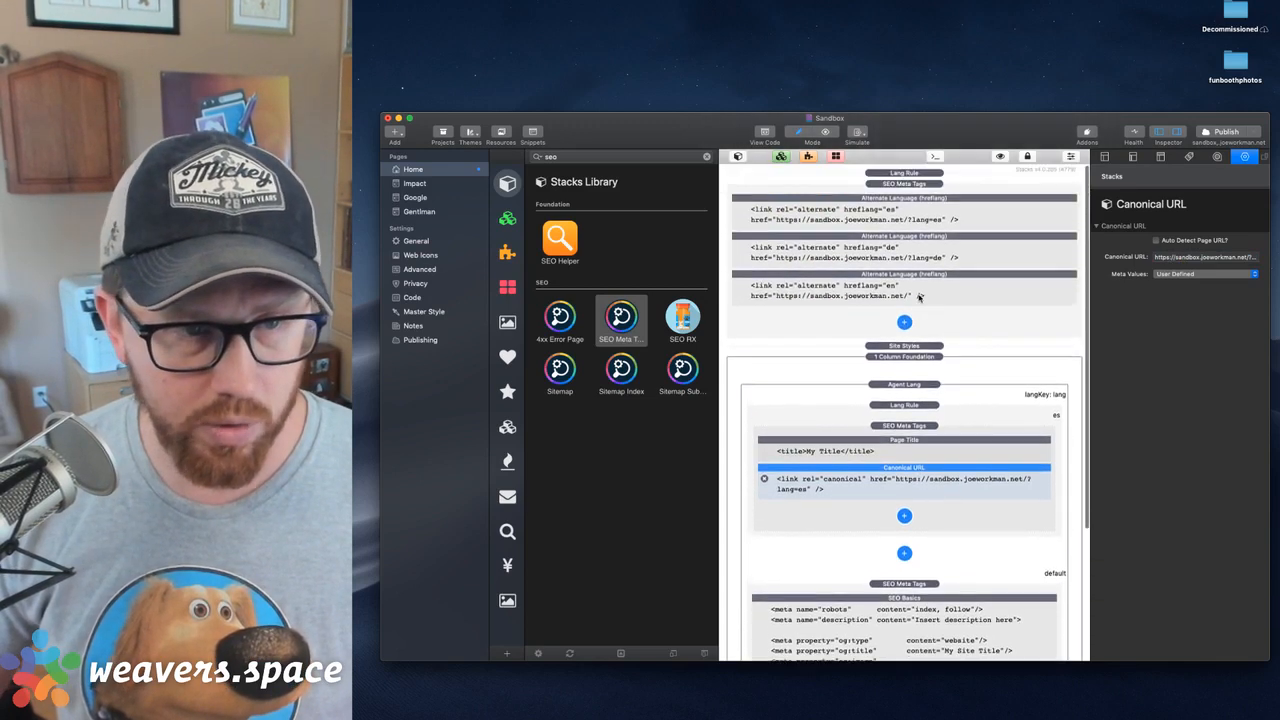
pyautogui.click(928, 405)
pyautogui.scroll(-2, 928, 405)
pyautogui.press('super+d')
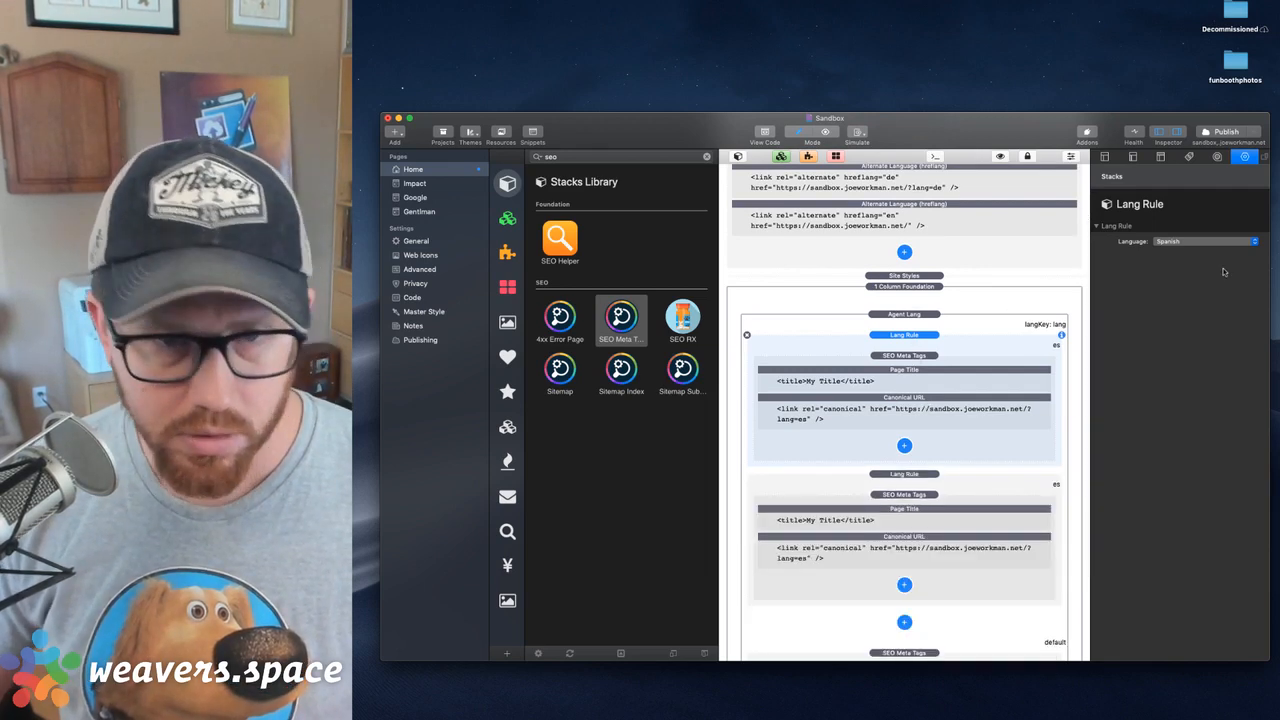
pyautogui.click(1180, 243)
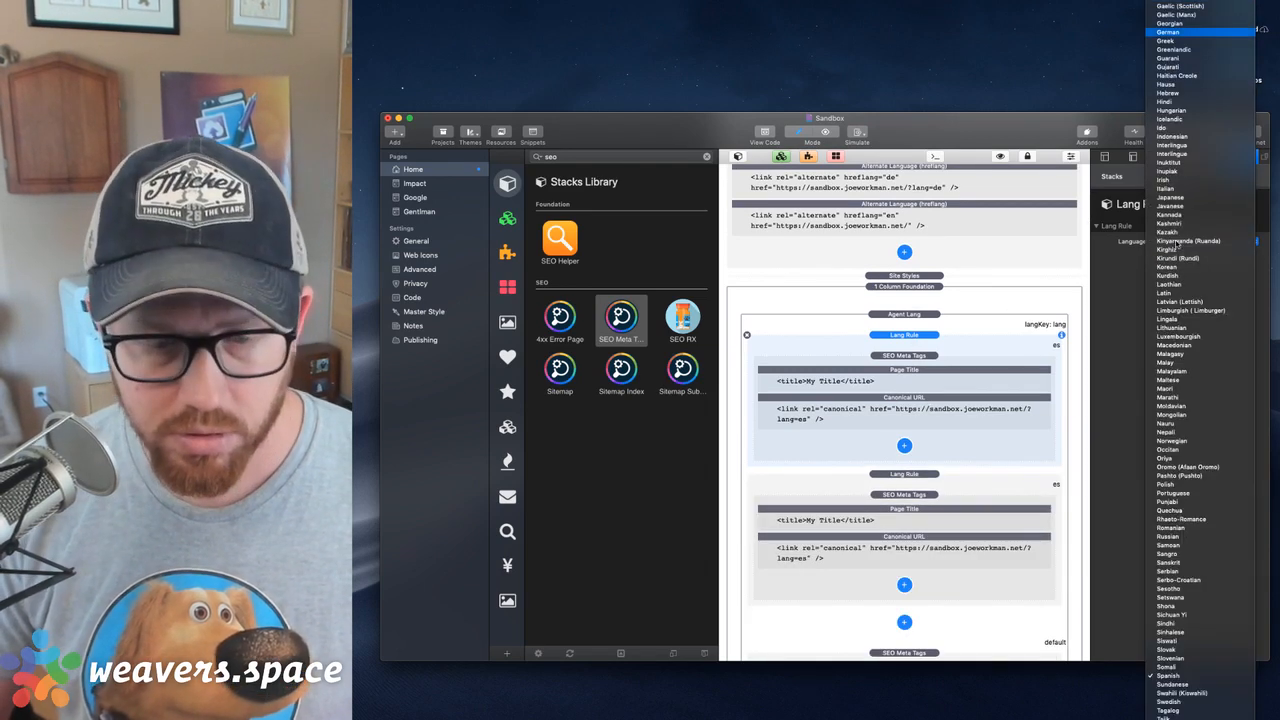
pyautogui.press('Return')
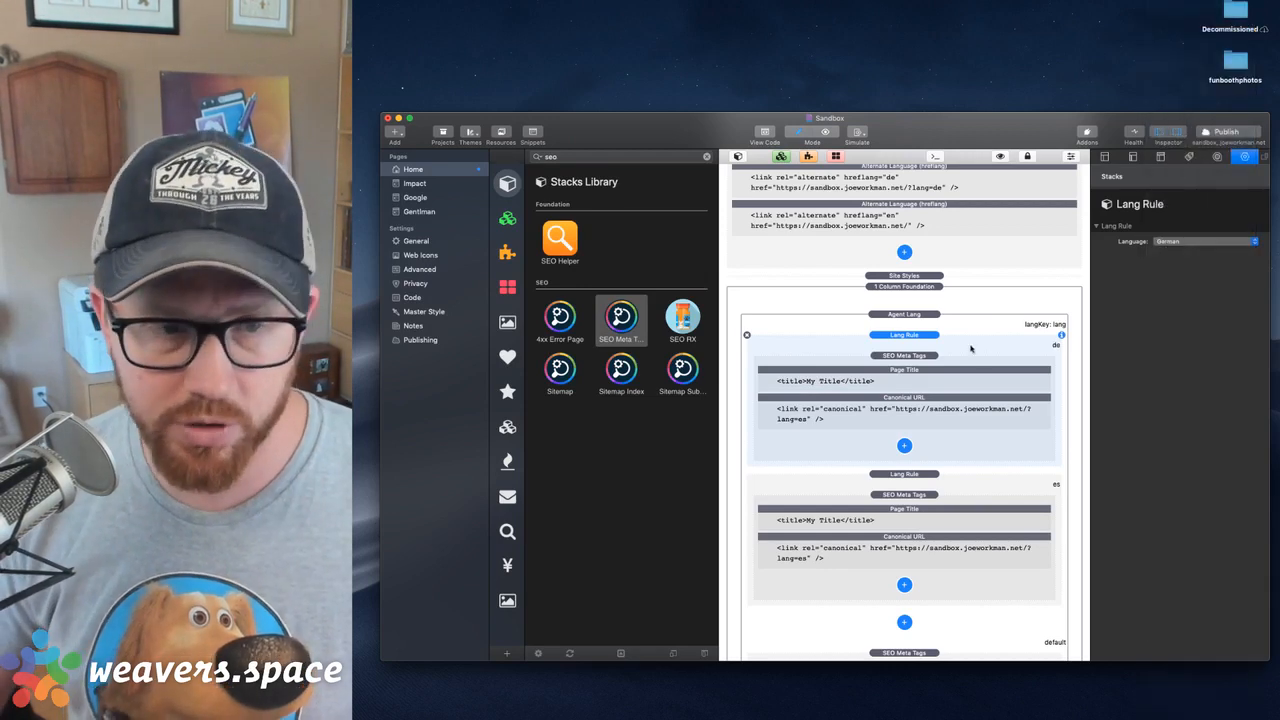
# Change the German Lang Rule's Canonical URL so it ends in ?lang=de
pyautogui.click(950, 405)
pyautogui.click(1180, 256)
pyautogui.press('Right')
pyautogui.press('BackSpace')
pyautogui.press('BackSpace')
pyautogui.write('de')
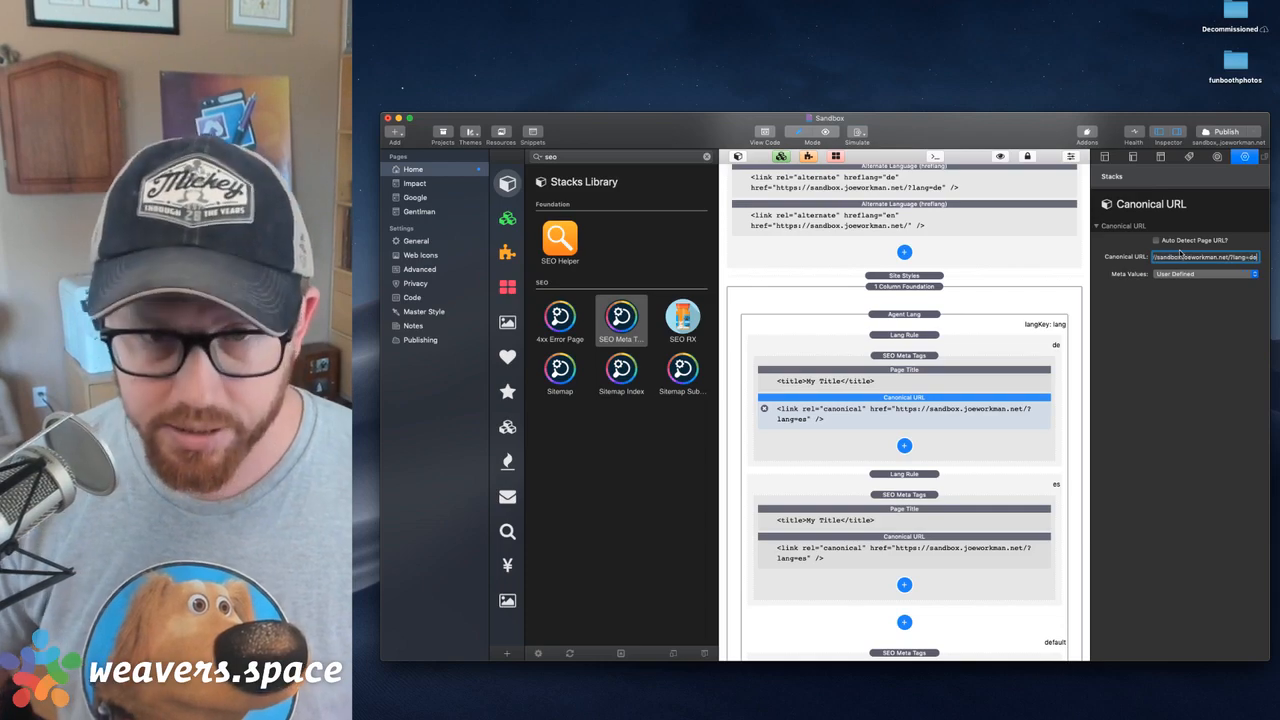
pyautogui.press('Return')
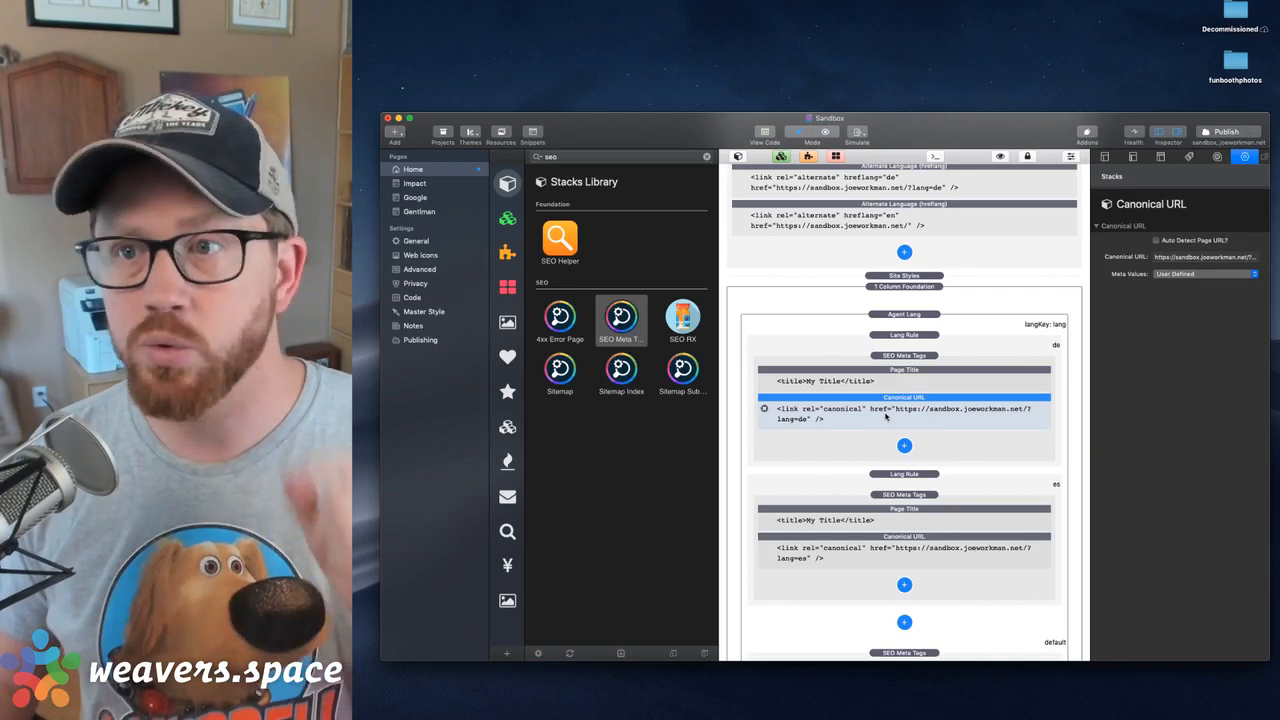
# Replace SEO Basics in the default SEO Meta Tags stack with a copy of the Spanish Canonical URL, placed above Page Title
pyautogui.click(881, 539)
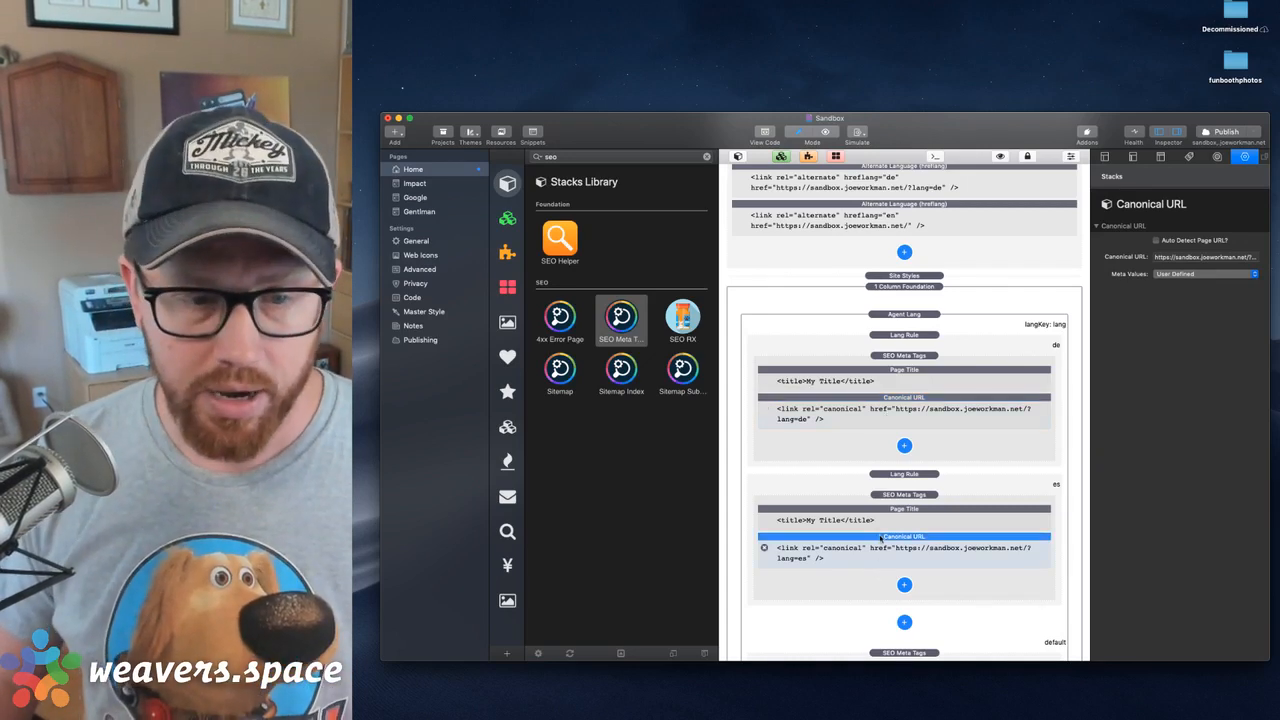
pyautogui.scroll(-5, 881, 539)
pyautogui.click(891, 466)
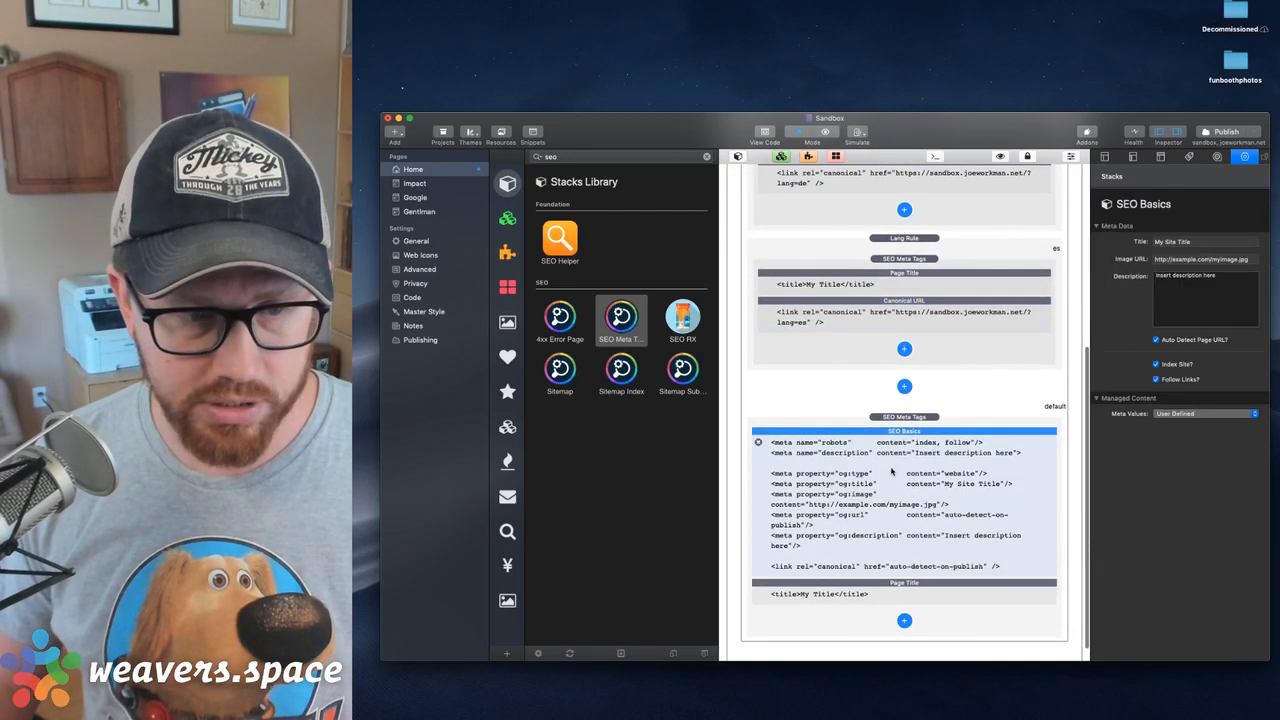
pyautogui.press('Delete')
pyautogui.moveTo(880, 448); pyautogui.dragTo(899, 582)
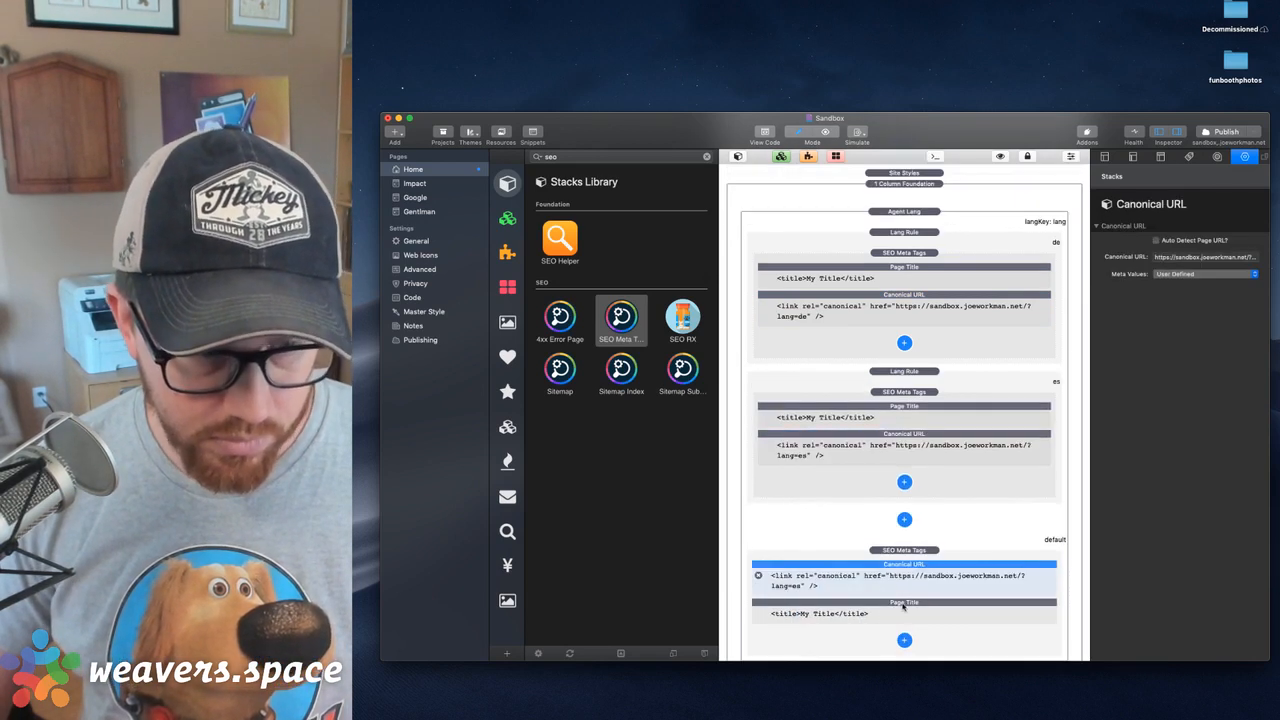
pyautogui.click(1211, 260)
pyautogui.press('super+Right')
pyautogui.hotkey('alt', 'shift', 'Left')
pyautogui.hotkey('alt', 'shift', 'Left')
pyautogui.press('BackSpace')
pyautogui.press('BackSpace')
pyautogui.press('BackSpace')
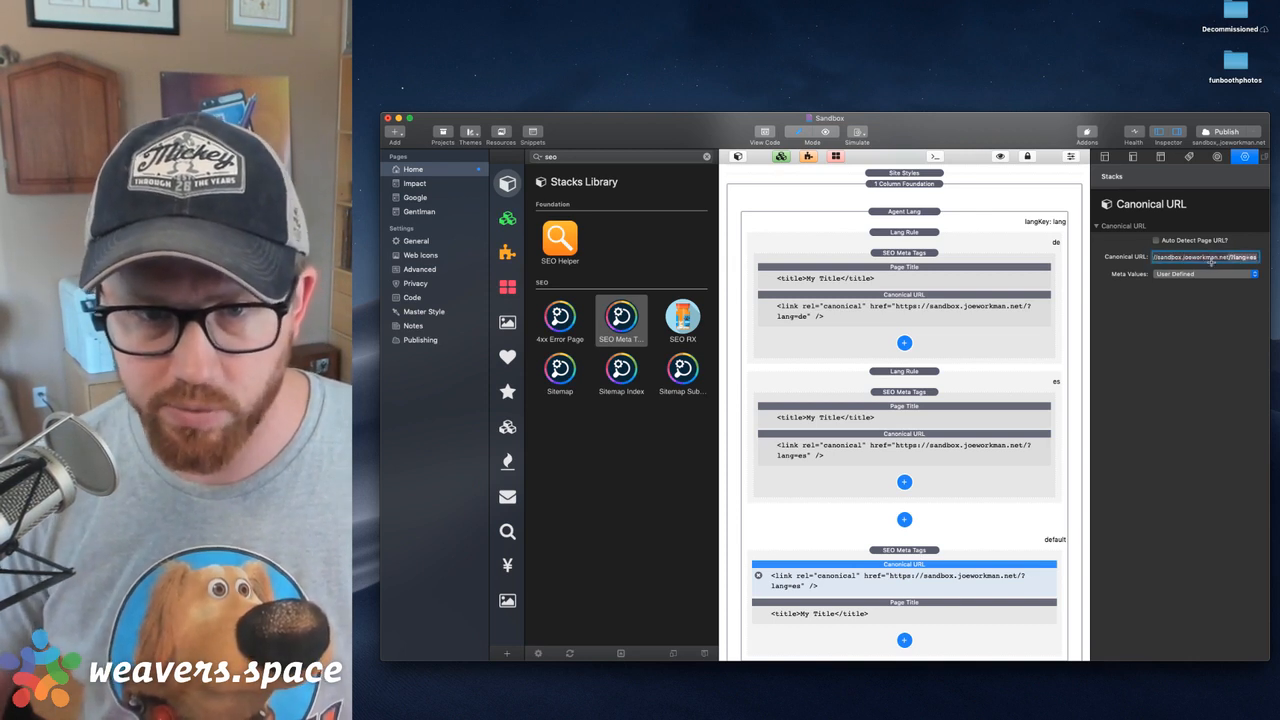
pyautogui.press('Return')
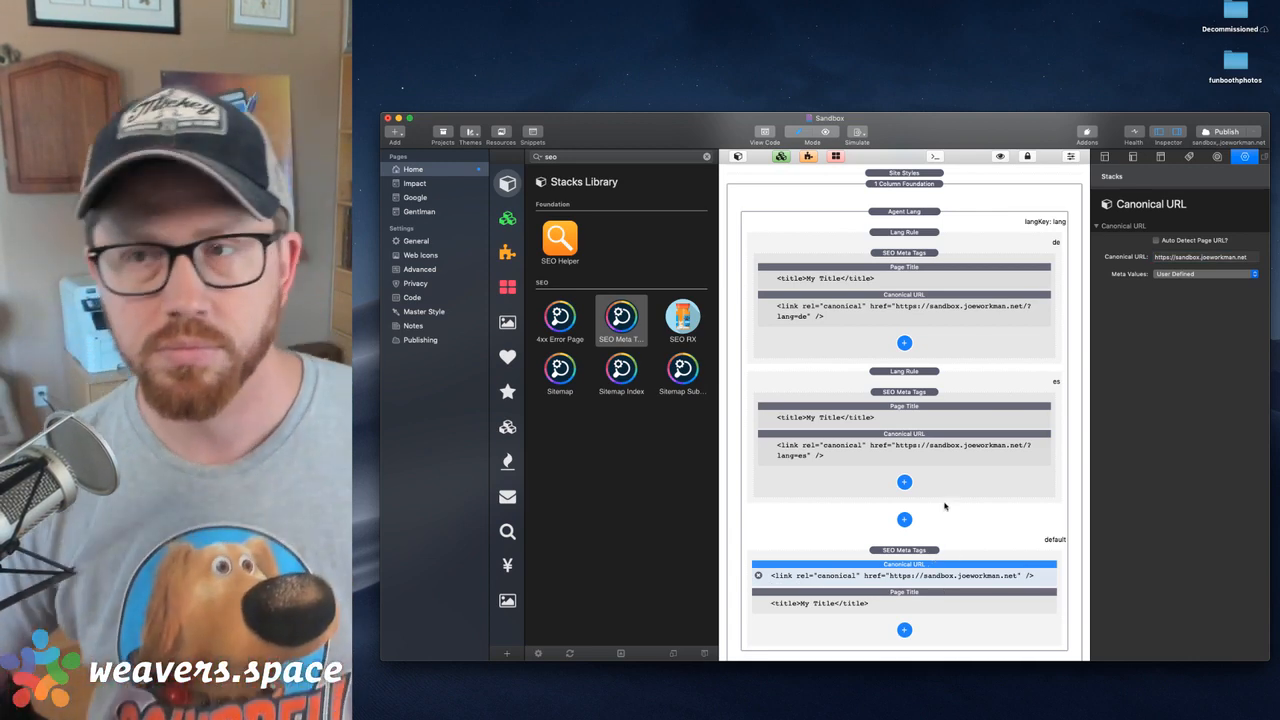
# Review the language and URL of the page-wide Spanish, German and English hreflang elements above Site Styles
pyautogui.scroll(5, 936, 553)
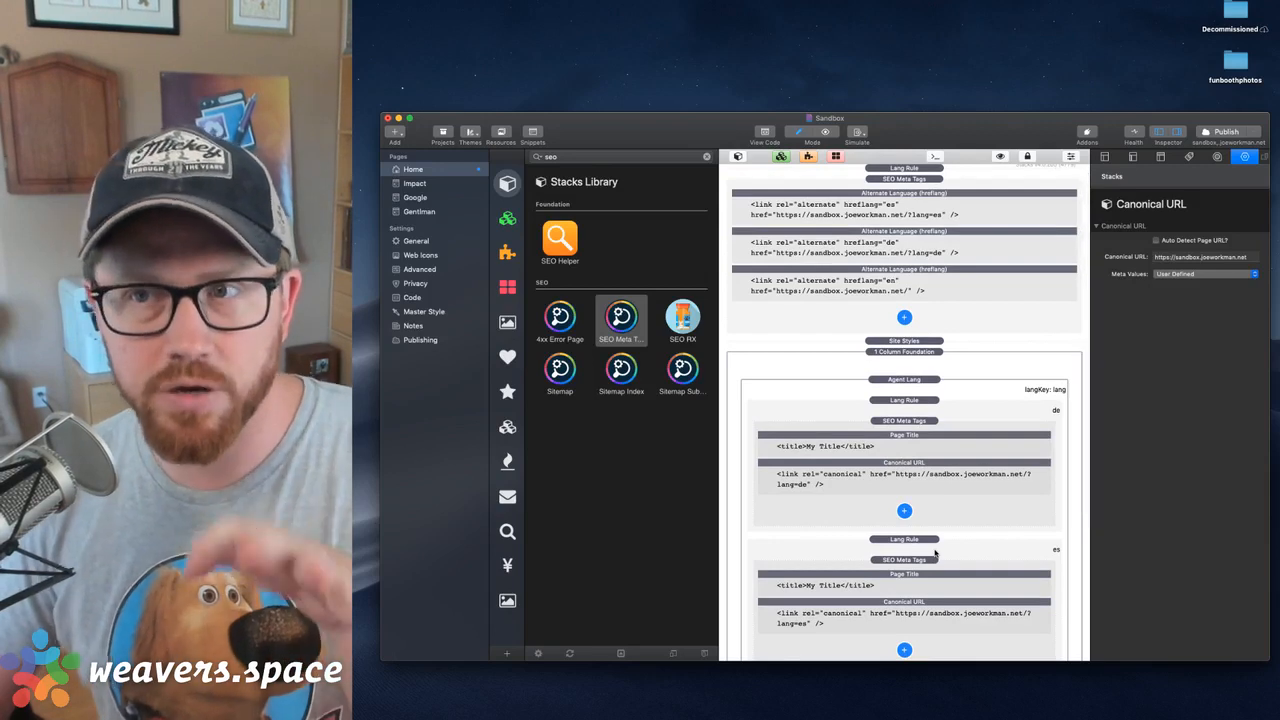
pyautogui.scroll(1, 921, 420)
pyautogui.click(945, 281)
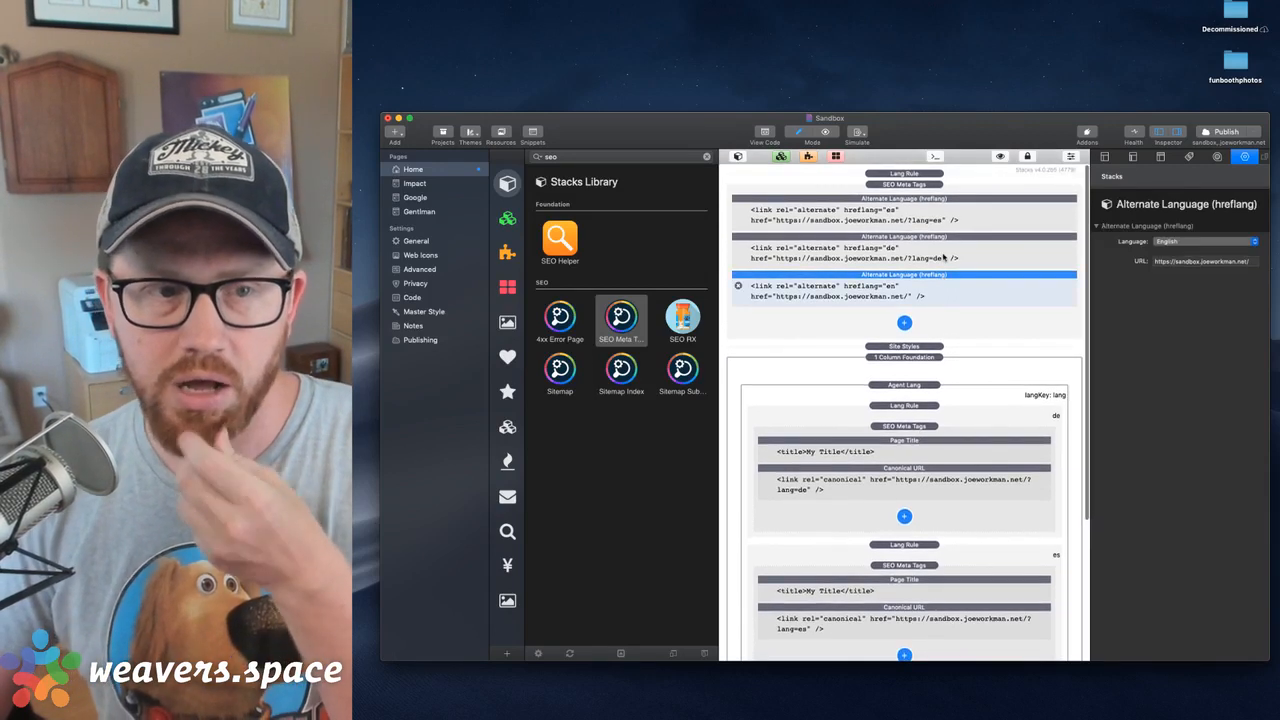
pyautogui.click(944, 258)
pyautogui.click(942, 220)
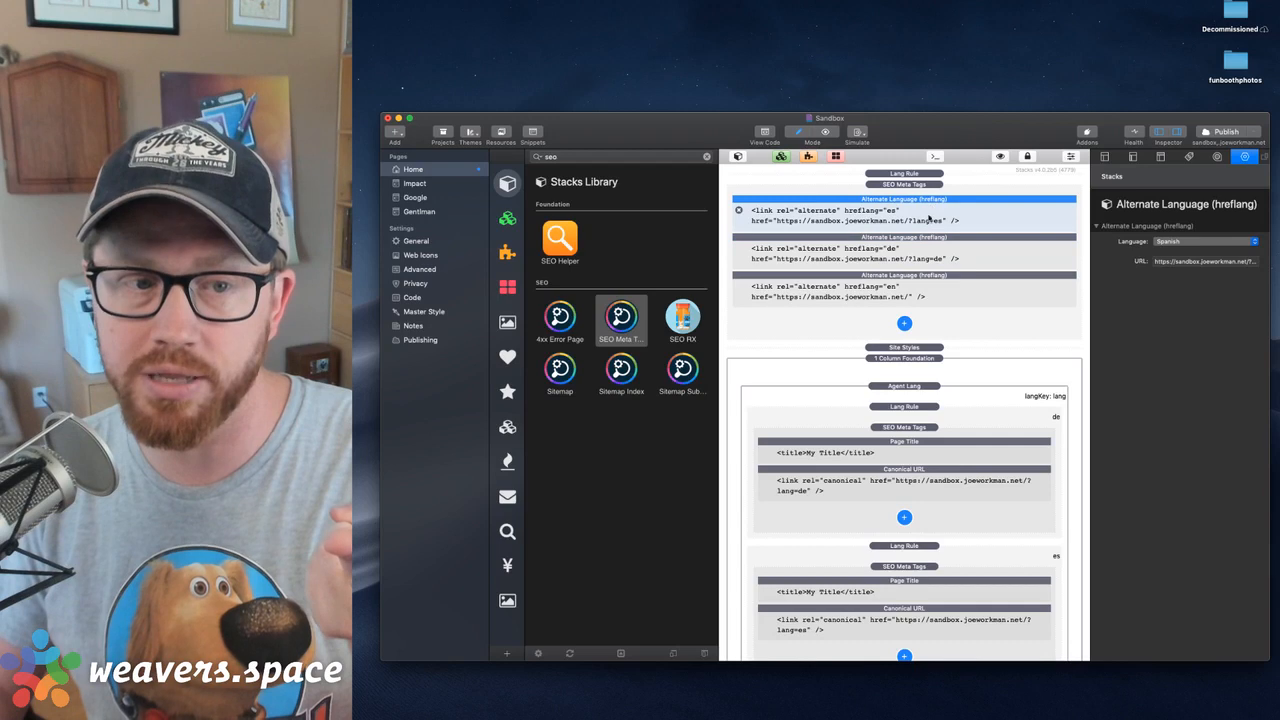
pyautogui.click(926, 245)
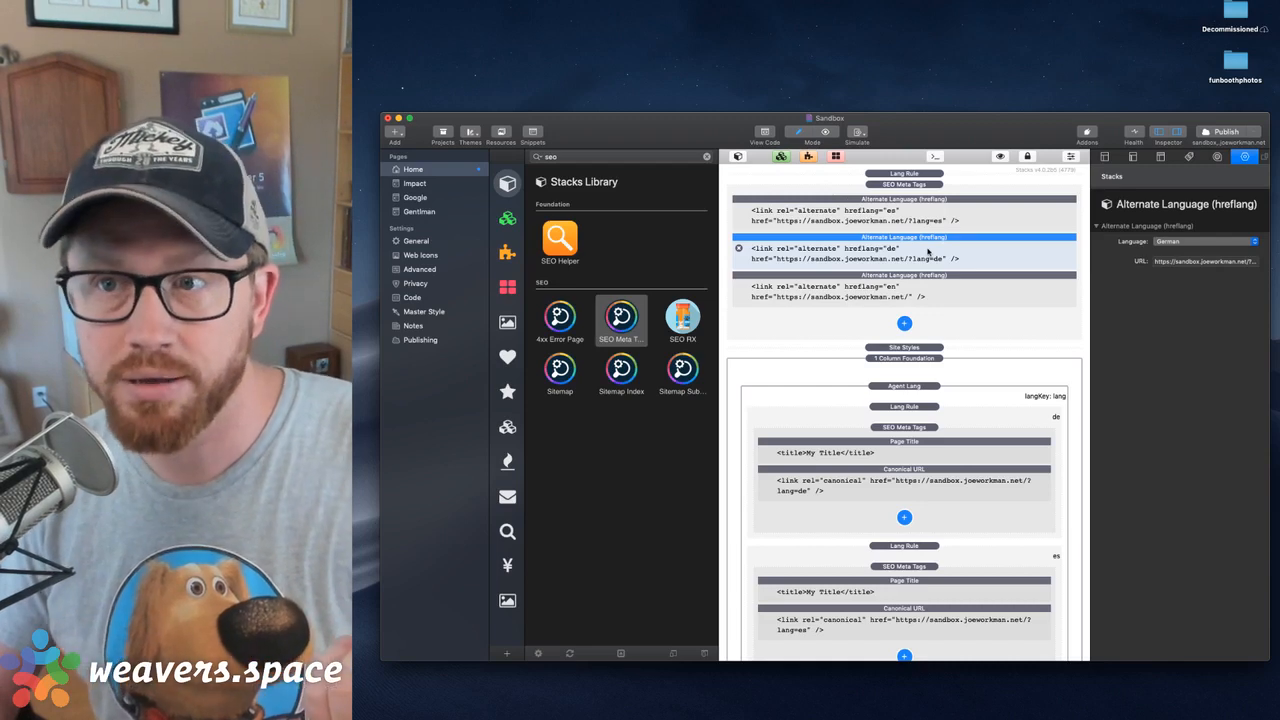
pyautogui.click(936, 218)
pyautogui.click(934, 293)
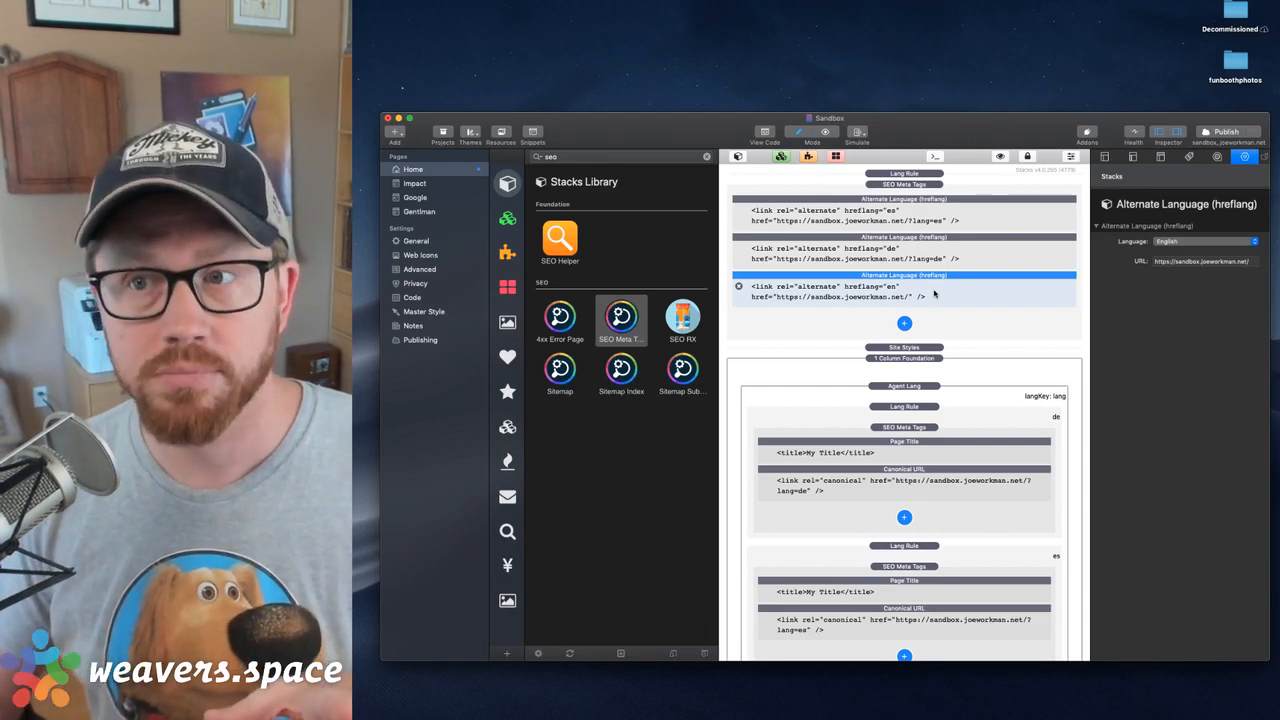
pyautogui.click(934, 210)
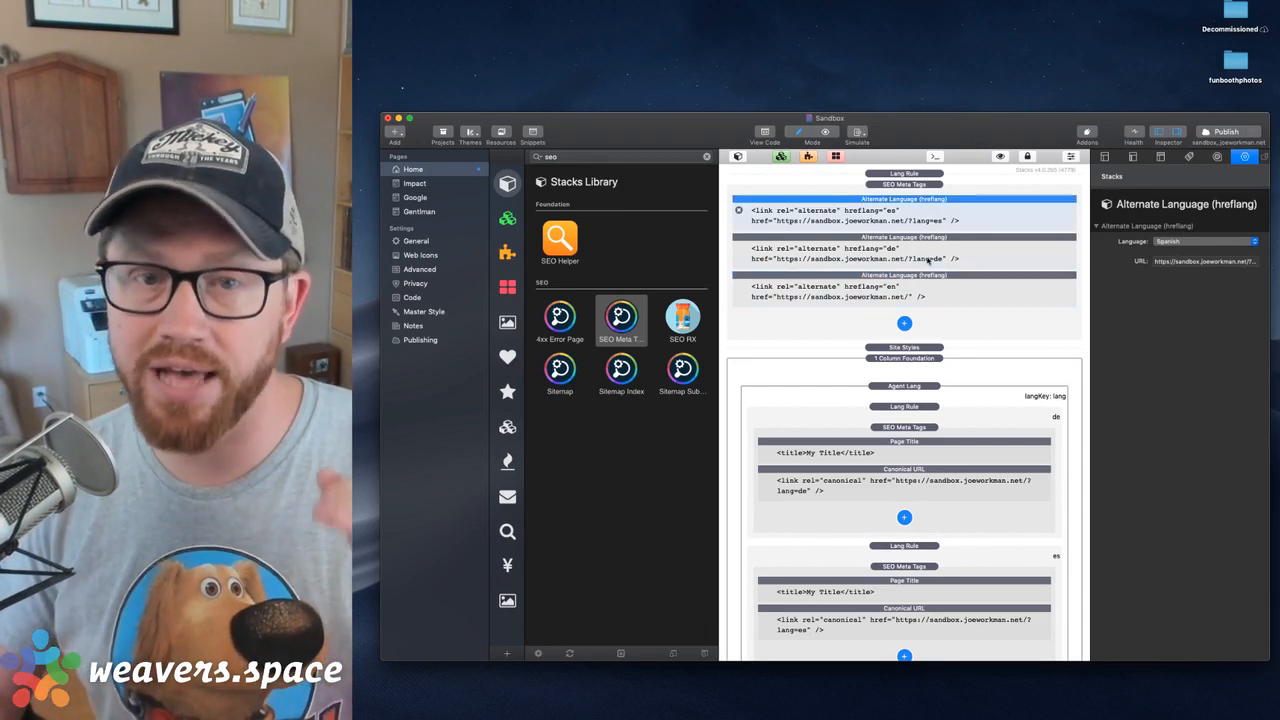
pyautogui.click(931, 248)
pyautogui.click(944, 211)
pyautogui.click(947, 249)
pyautogui.click(943, 287)
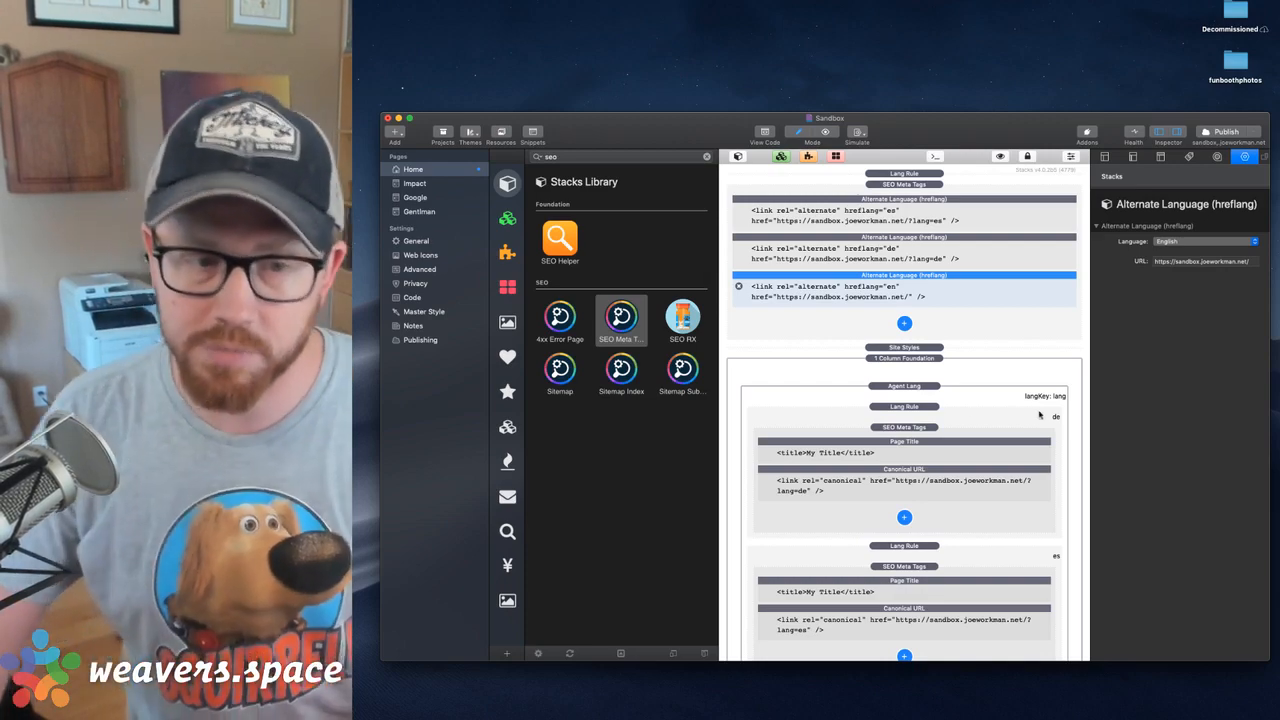
# Examine the Agent Lang settings, the German Lang Rule and the SEO Meta Tags stacks for each language and the default
pyautogui.scroll(-3, 1040, 415)
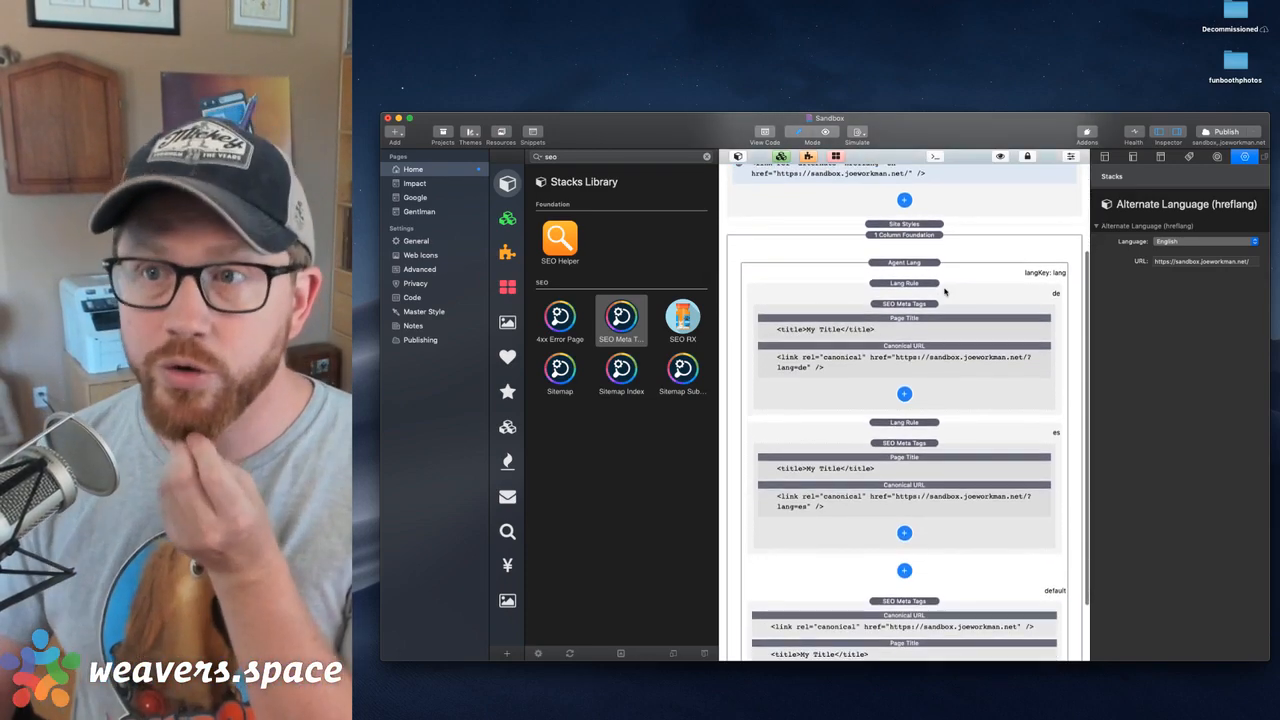
pyautogui.click(916, 268)
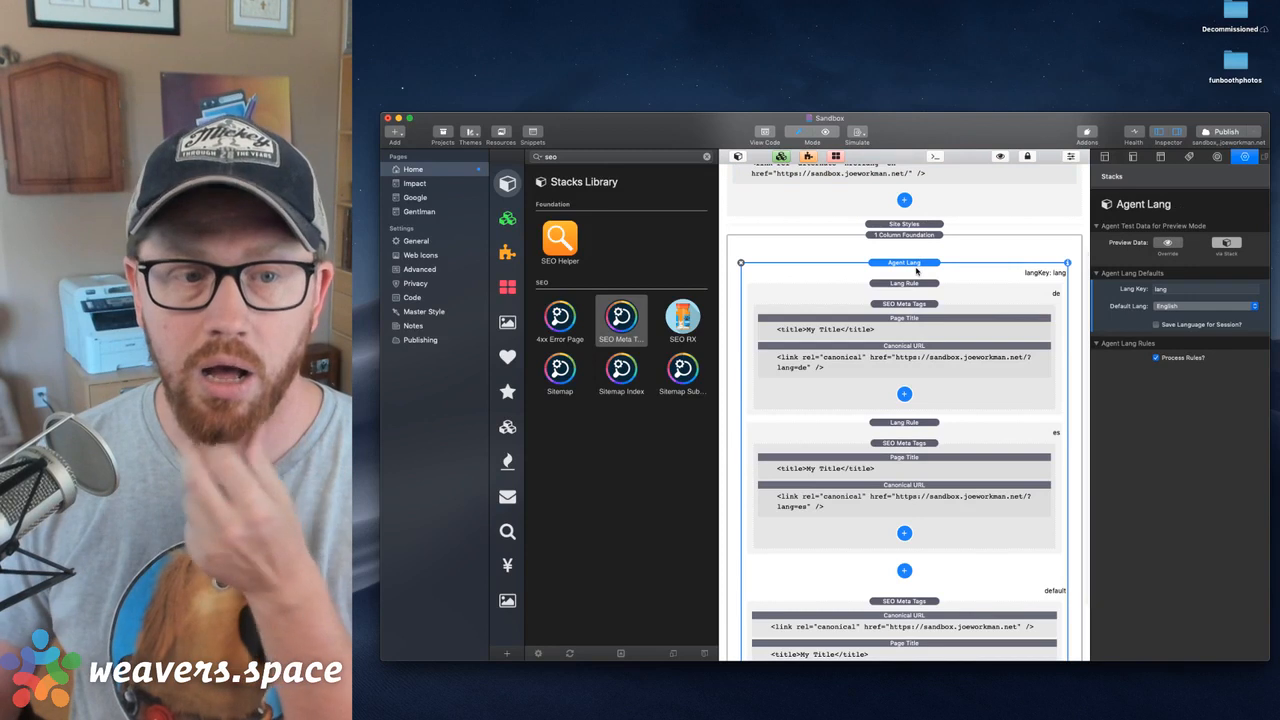
pyautogui.click(912, 304)
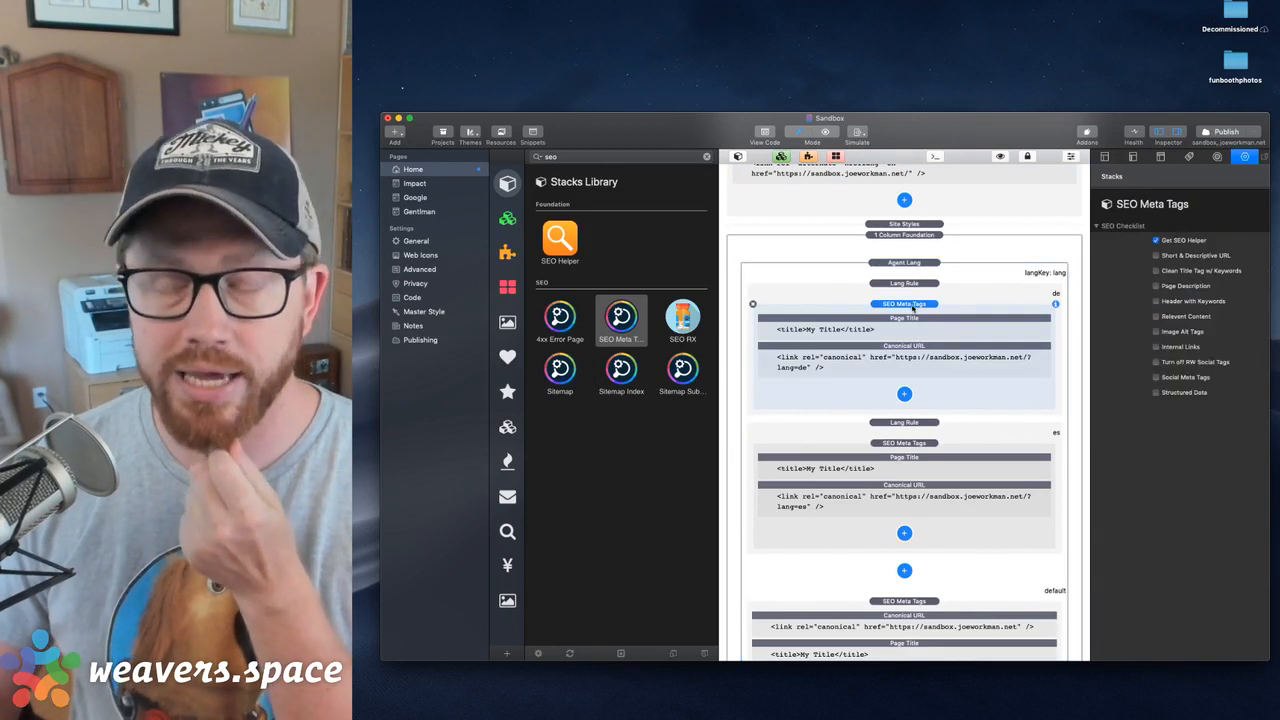
pyautogui.click(905, 284)
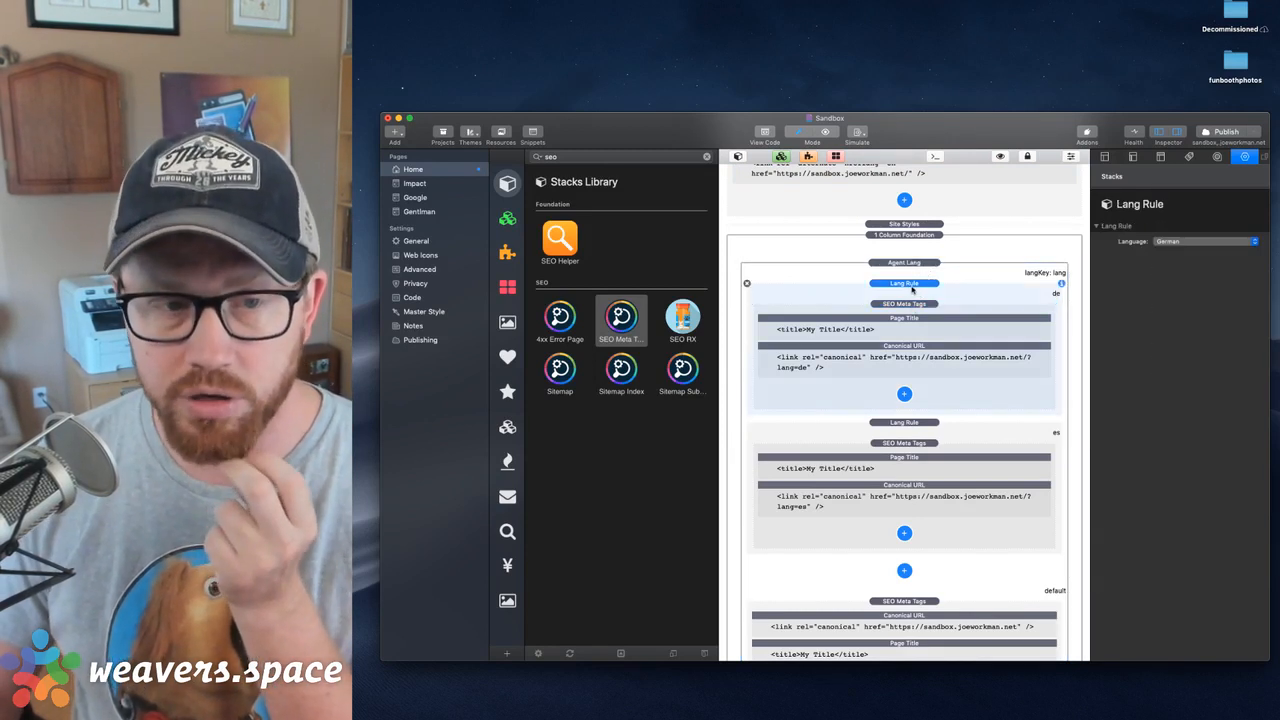
pyautogui.click(913, 346)
pyautogui.click(907, 306)
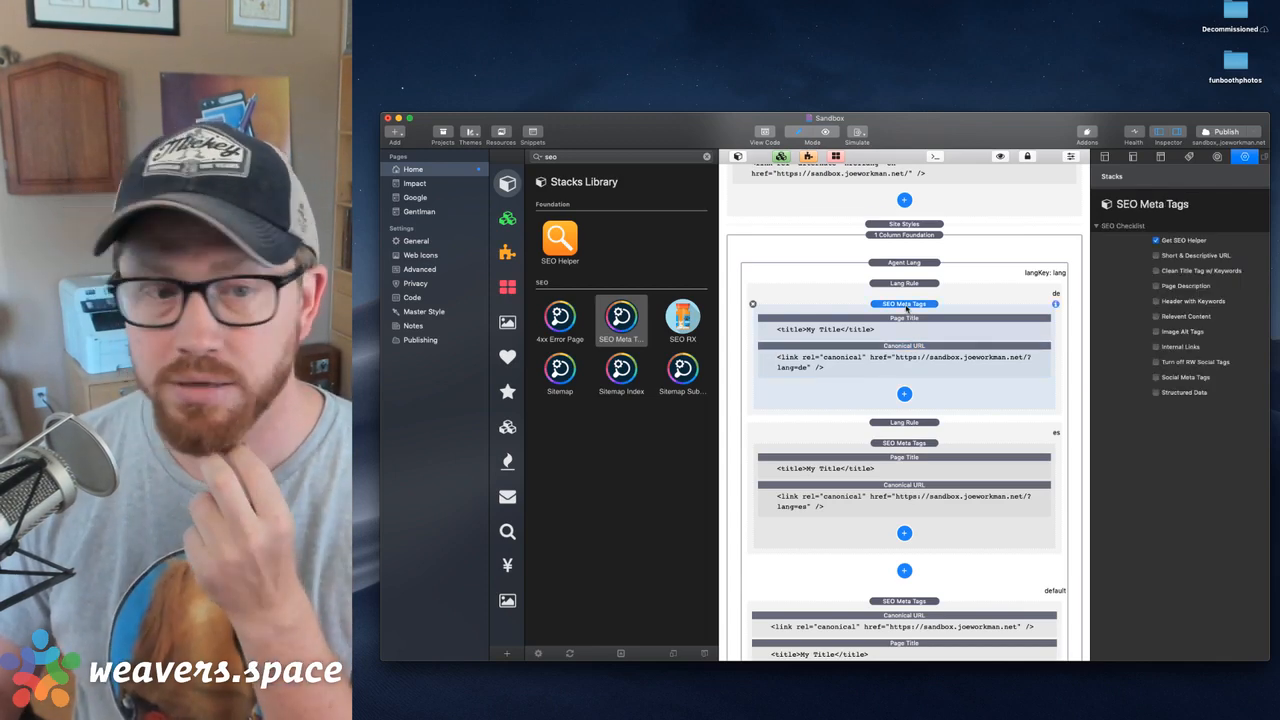
pyautogui.scroll(-2, 907, 309)
pyautogui.click(906, 364)
pyautogui.click(936, 523)
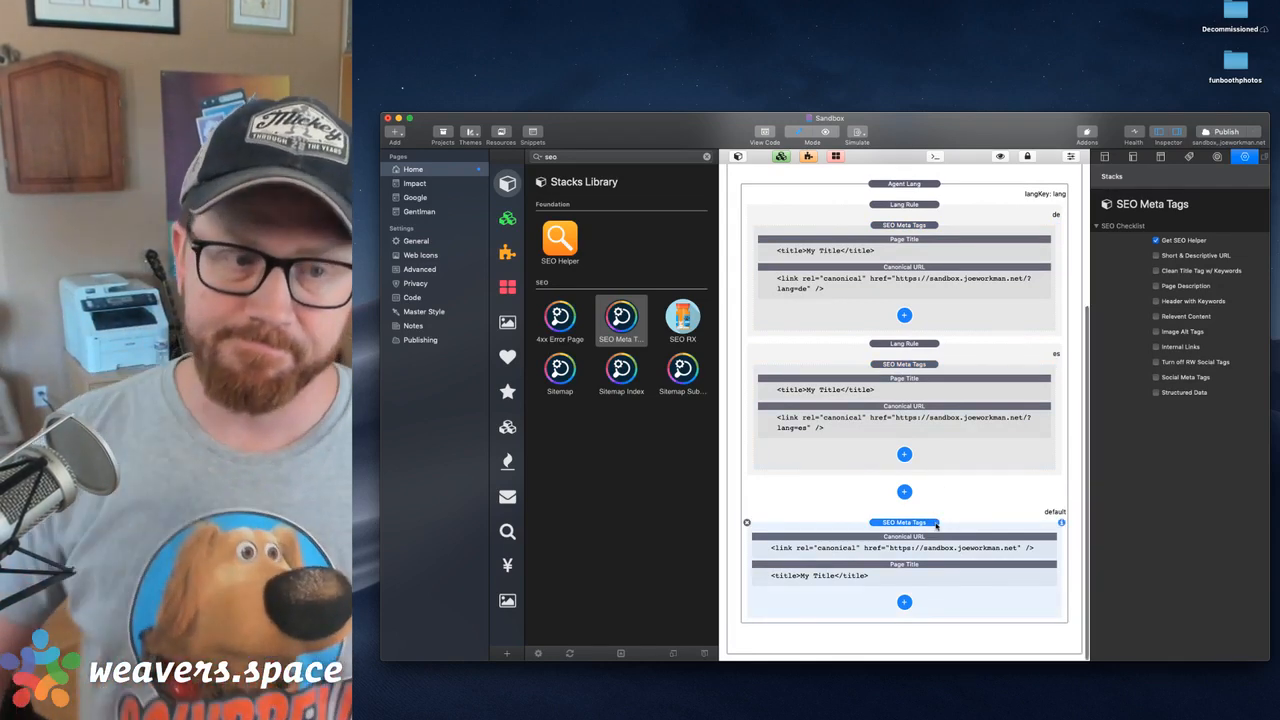
pyautogui.scroll(1, 936, 526)
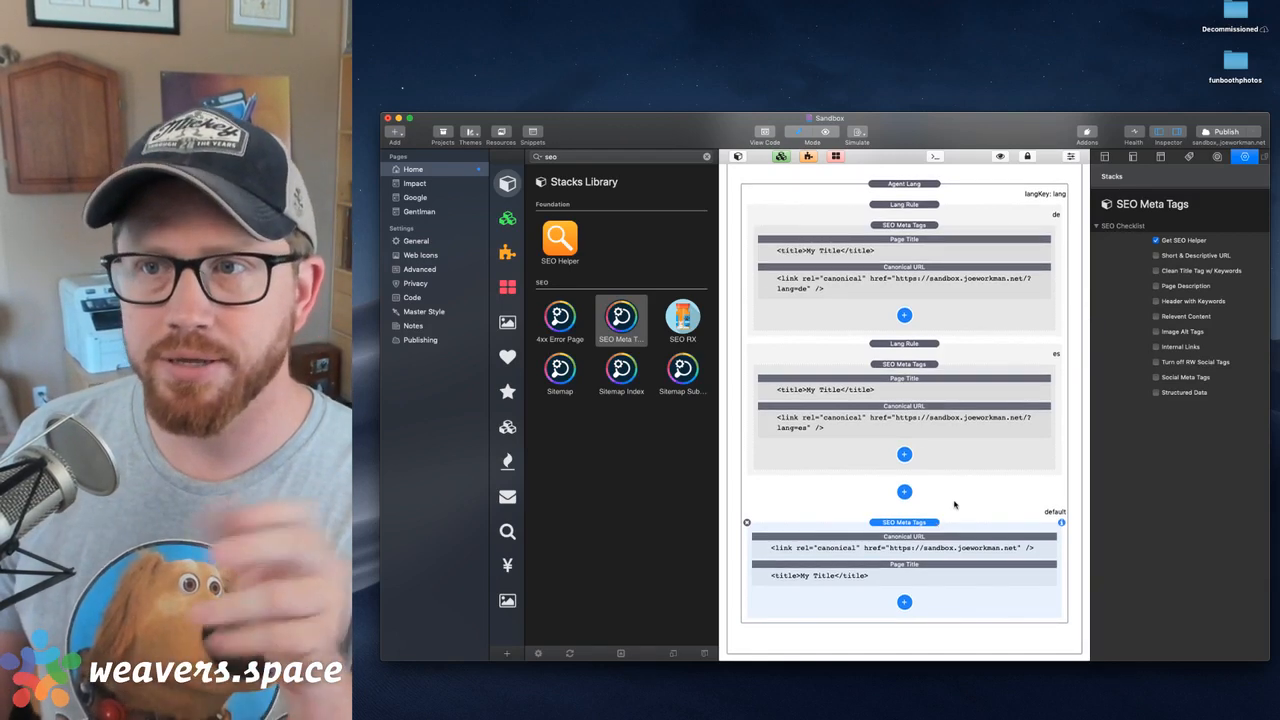
pyautogui.scroll(5, 933, 452)
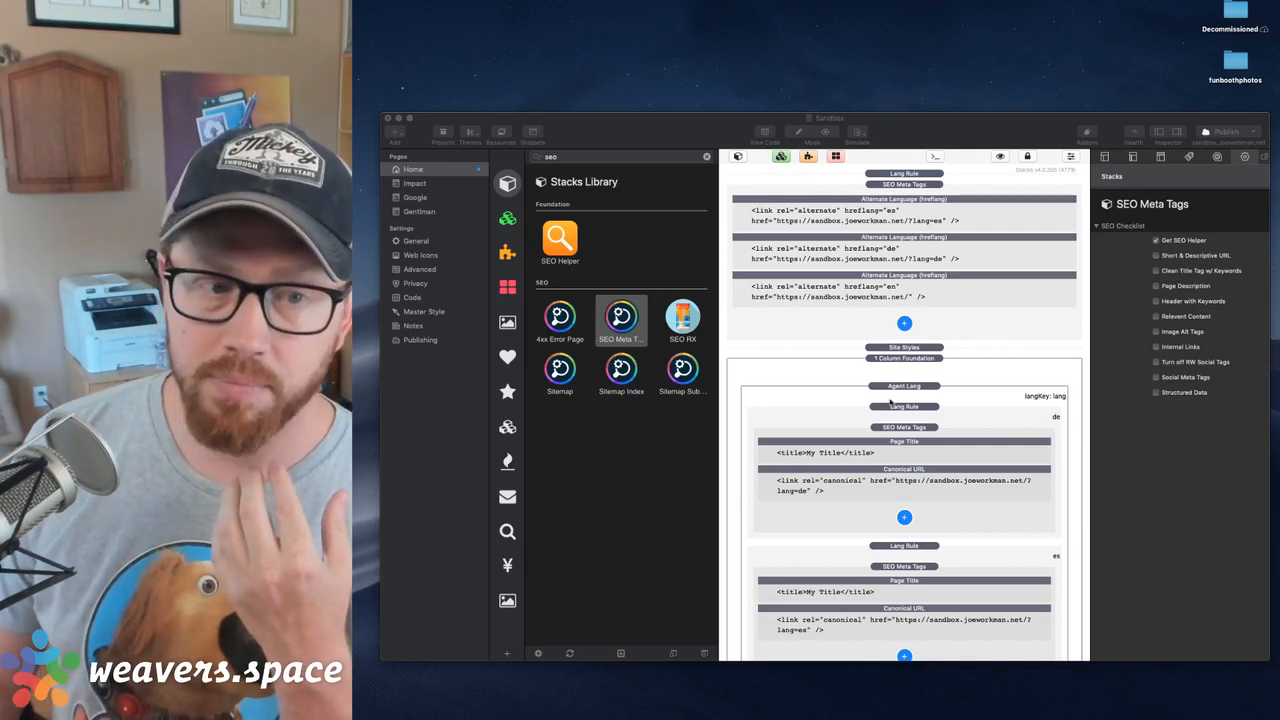
# Add Page Description, Twitter - Summary Card and Facebook - Open Graph elements to the German rule's SEO Meta Tags stack
pyautogui.click(893, 430)
pyautogui.scroll(-2, 910, 428)
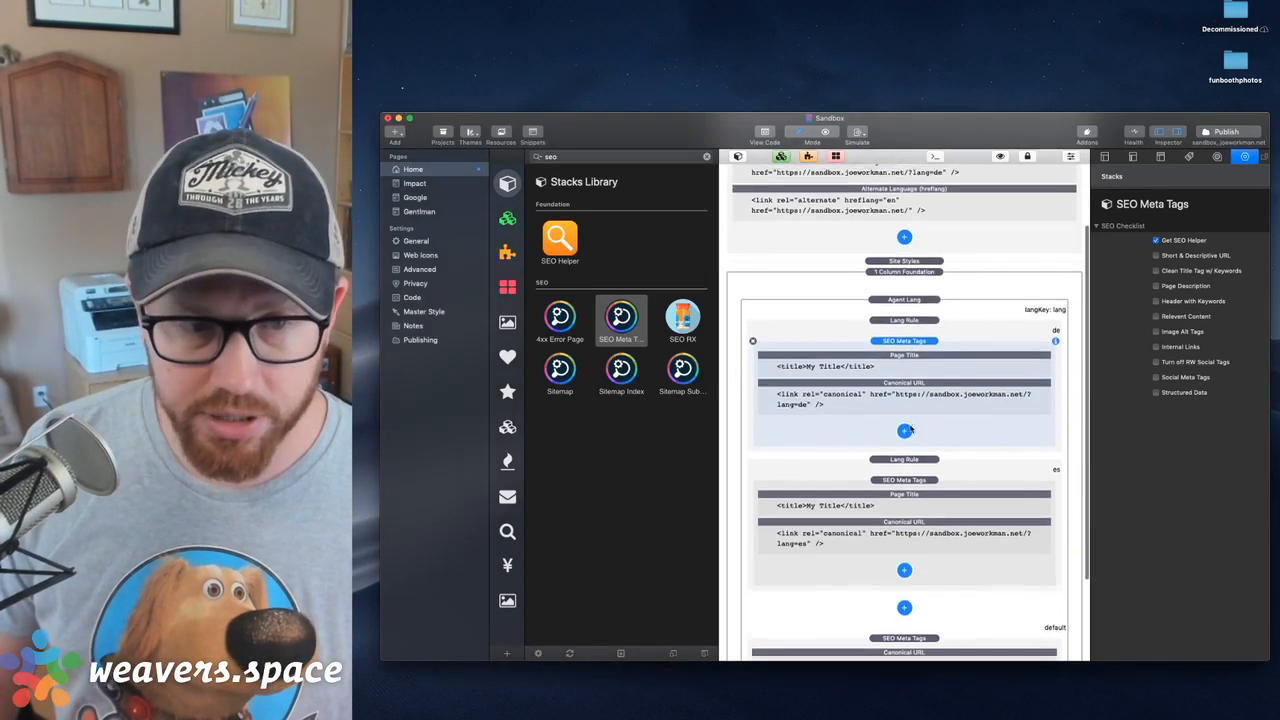
pyautogui.click(904, 425)
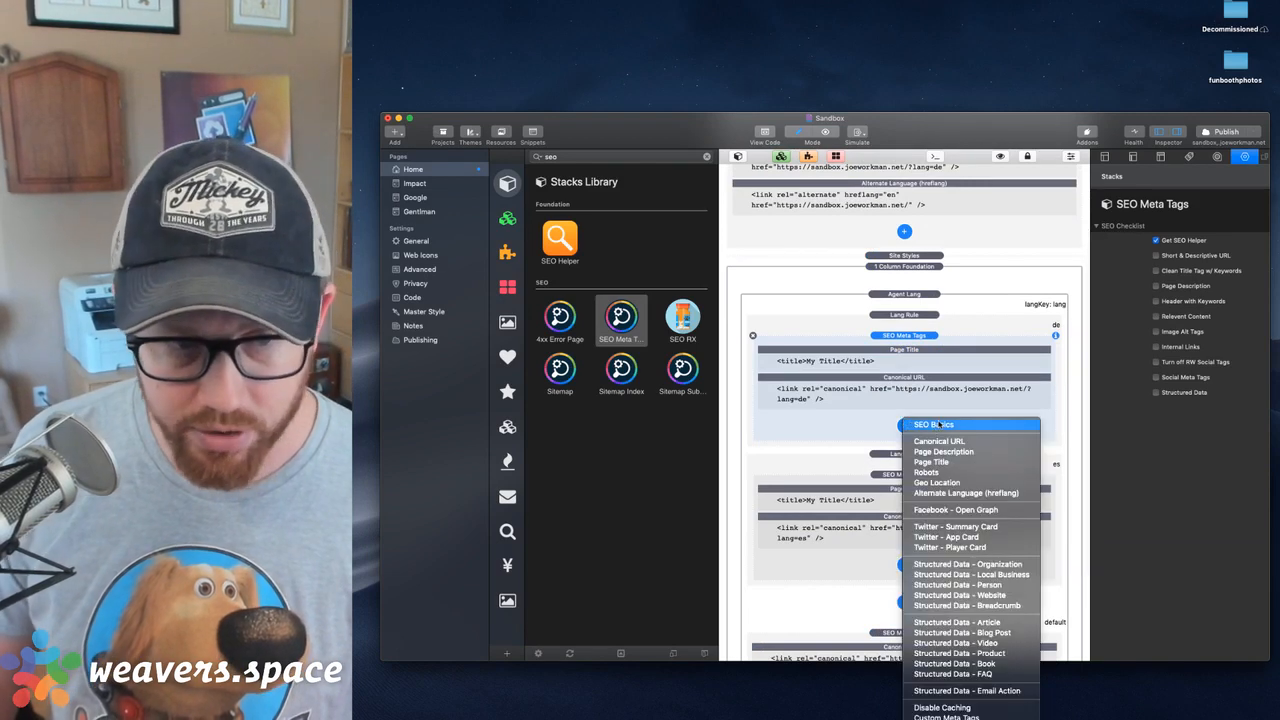
pyautogui.click(944, 452)
pyautogui.click(904, 451)
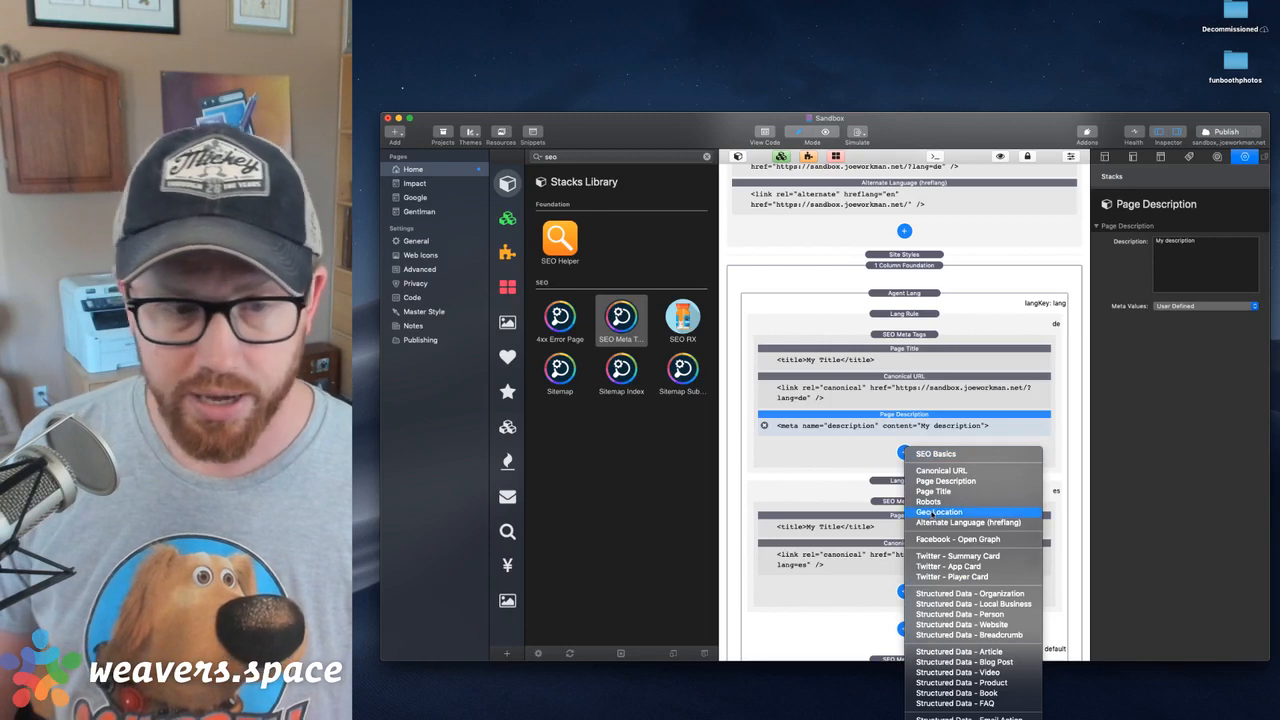
pyautogui.click(936, 556)
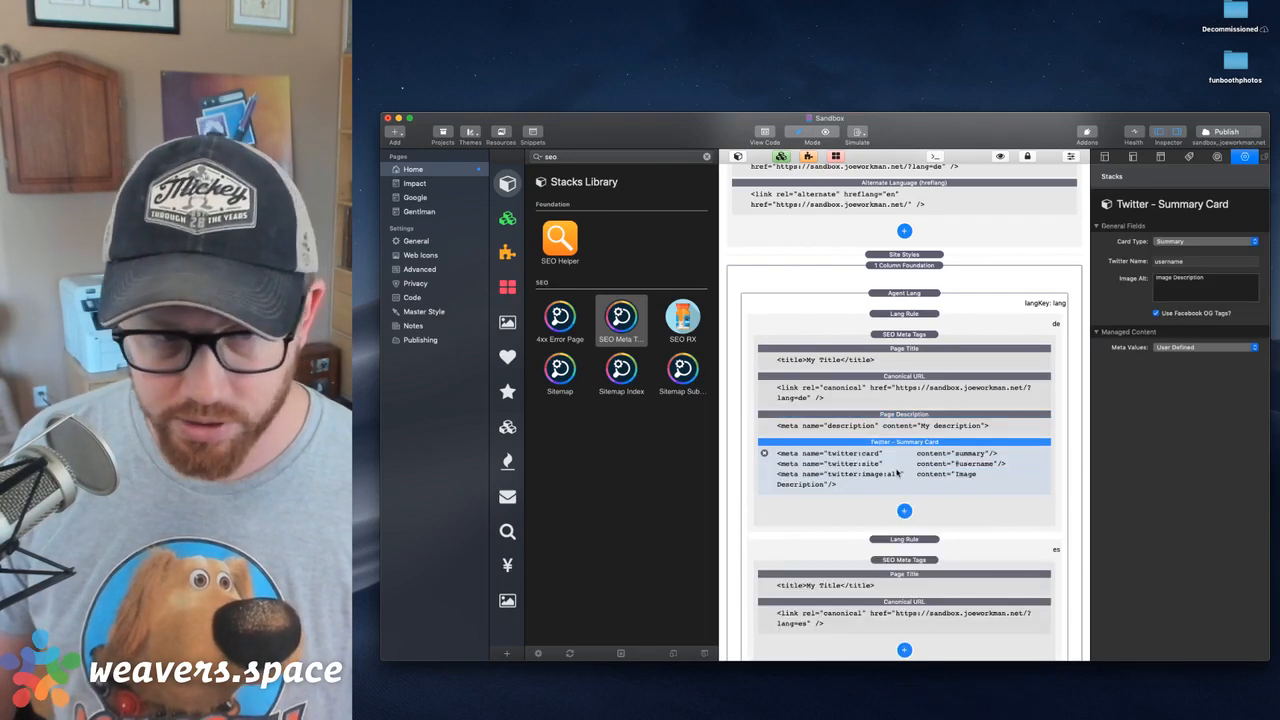
pyautogui.click(905, 511)
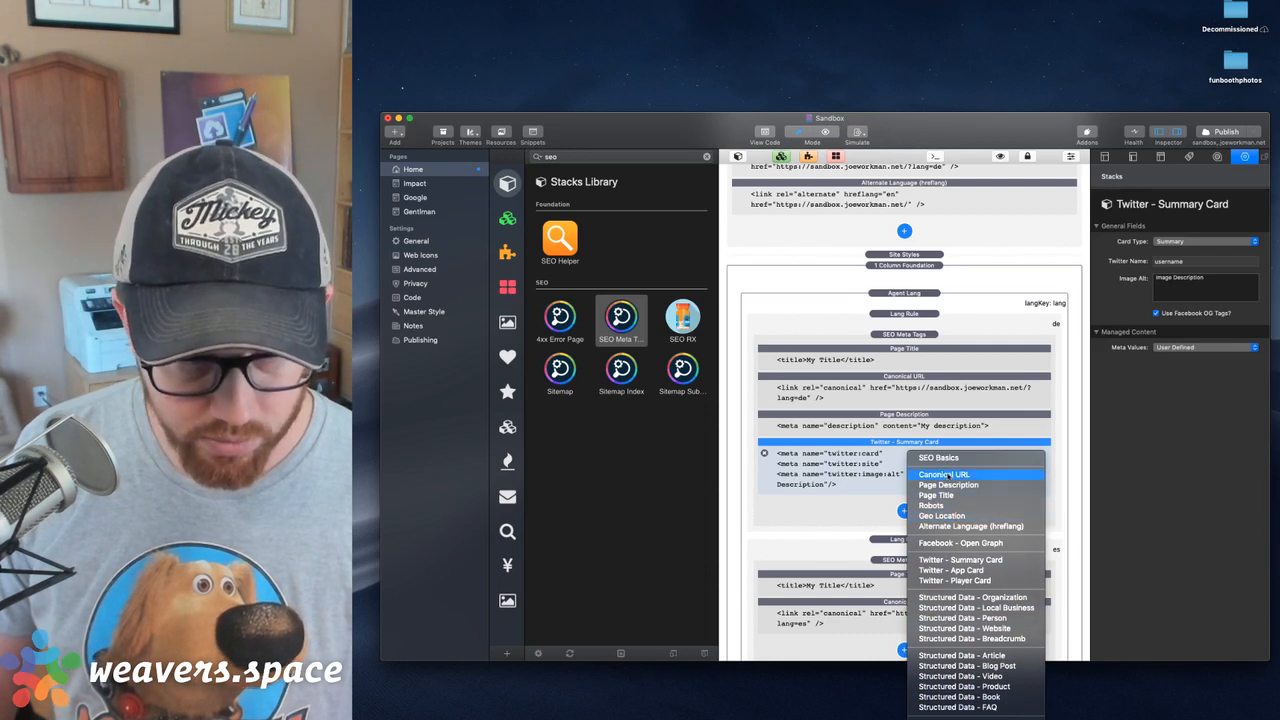
pyautogui.click(958, 543)
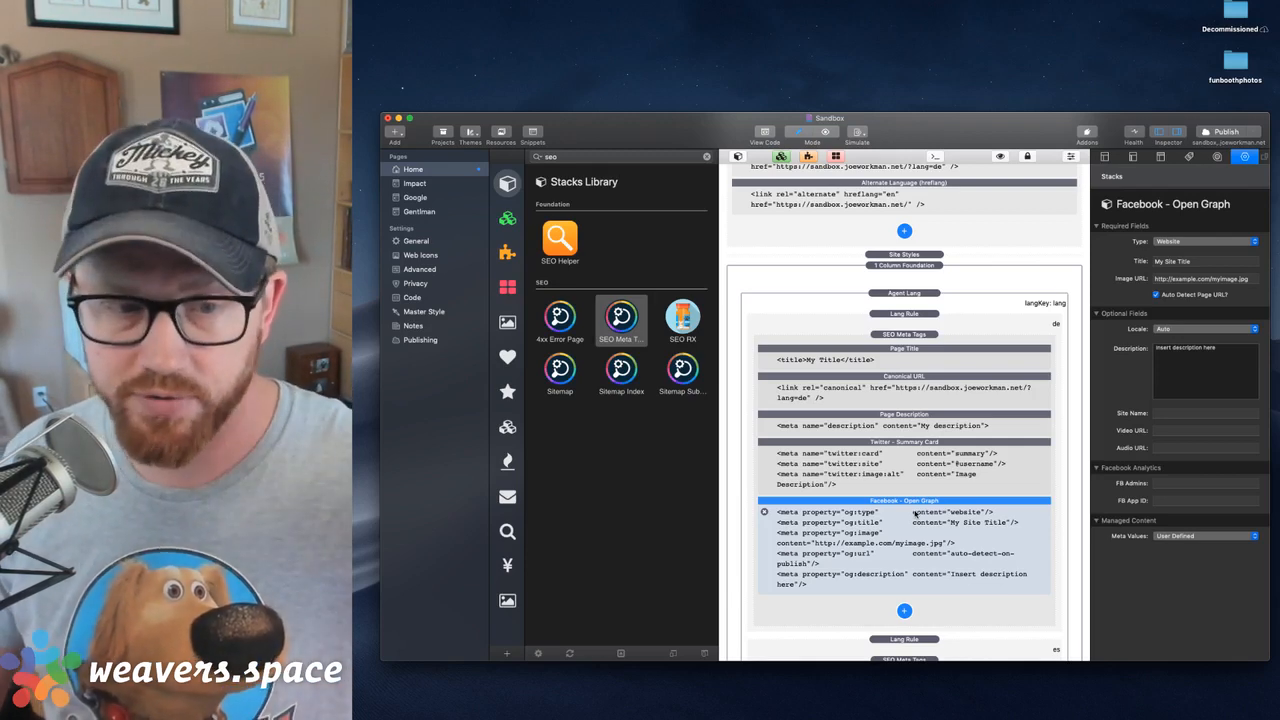
# Review the German rule's Twitter card, Page Description, Canonical URL and Page Title elements and its Lang Rule setting
pyautogui.click(913, 458)
pyautogui.click(910, 420)
pyautogui.click(910, 385)
pyautogui.click(910, 353)
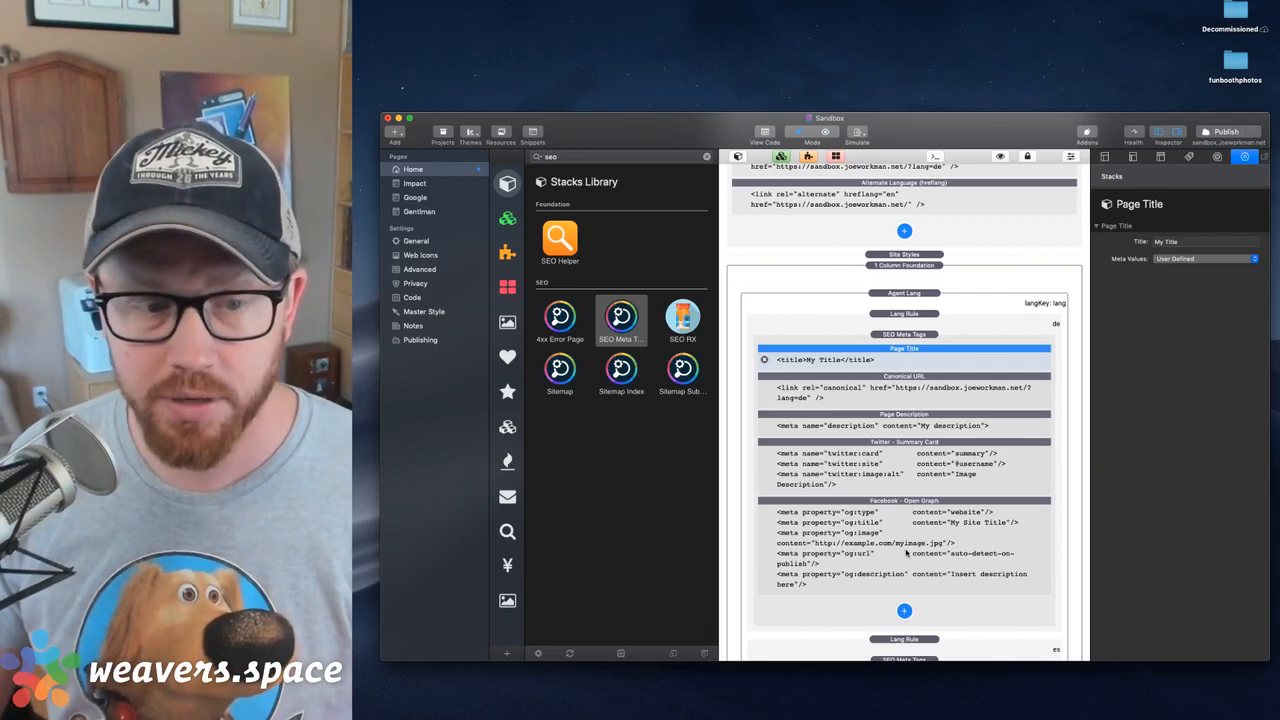
pyautogui.click(920, 314)
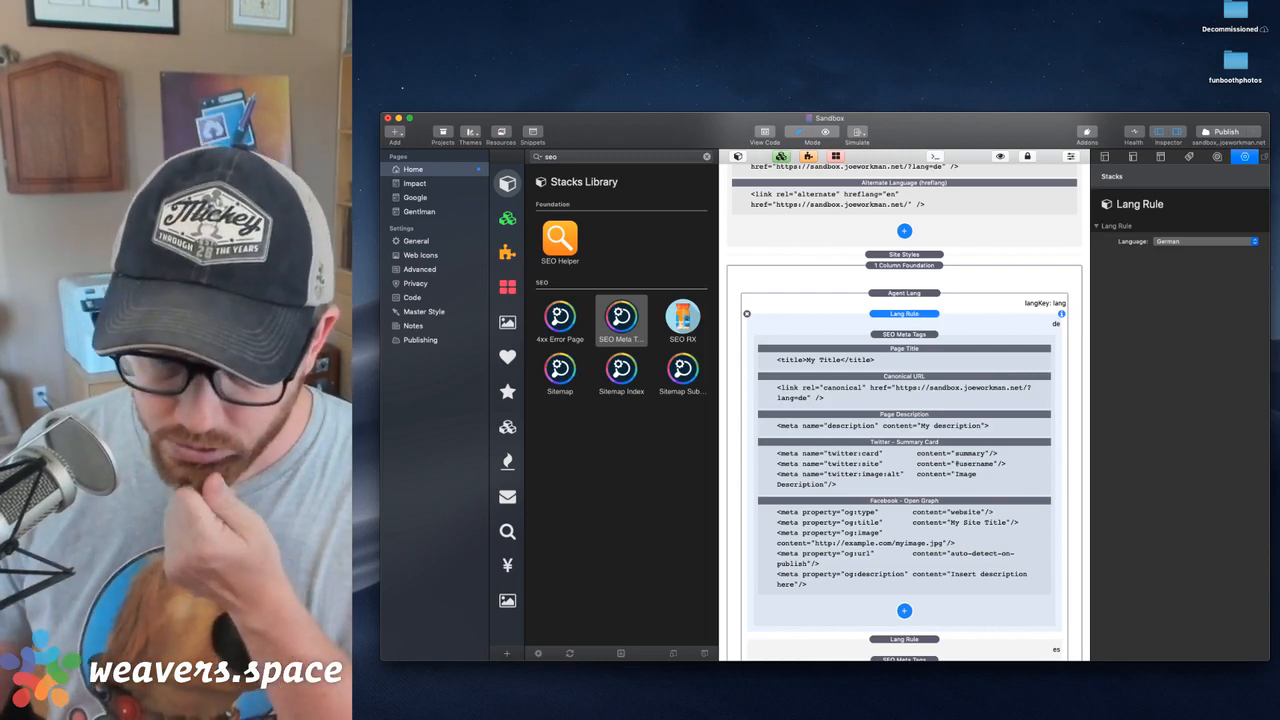
pyautogui.press('super+Tab')
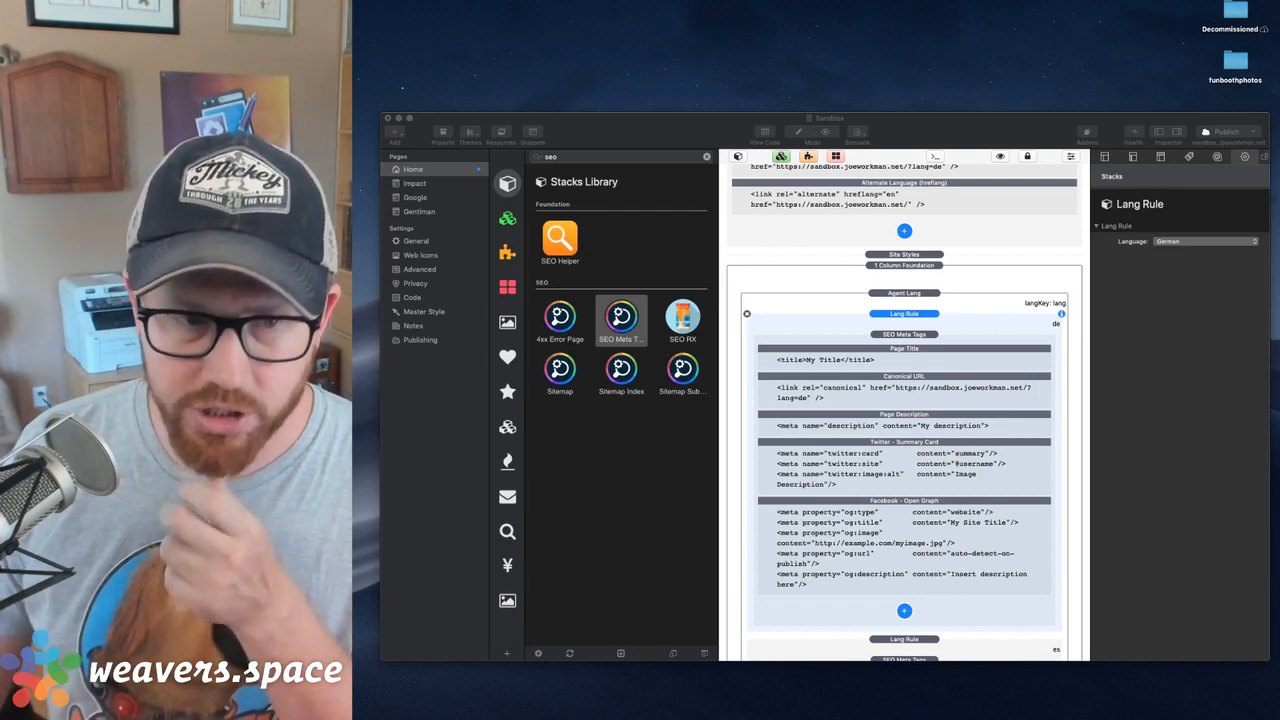
# Delete the SEO Meta Tags stacks from the German rule, the Spanish rule and the default content of Agent Lang
pyautogui.click(912, 335)
pyautogui.press('Delete')
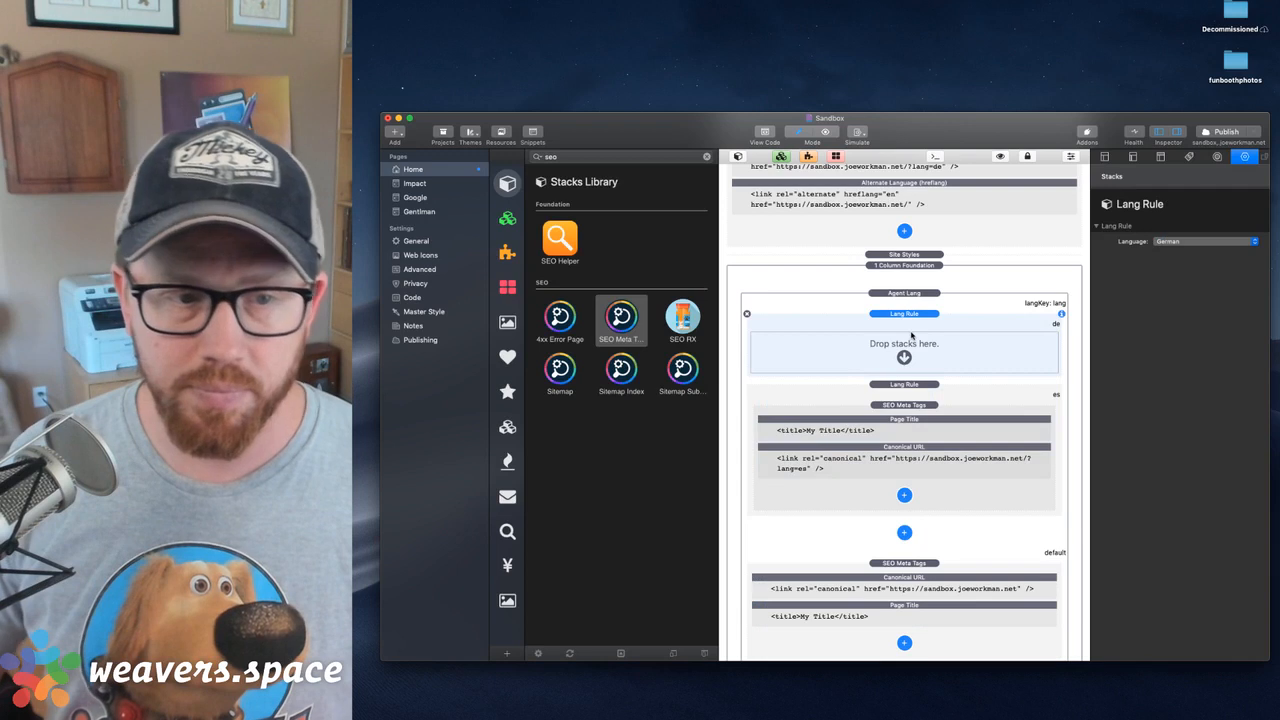
pyautogui.click(907, 410)
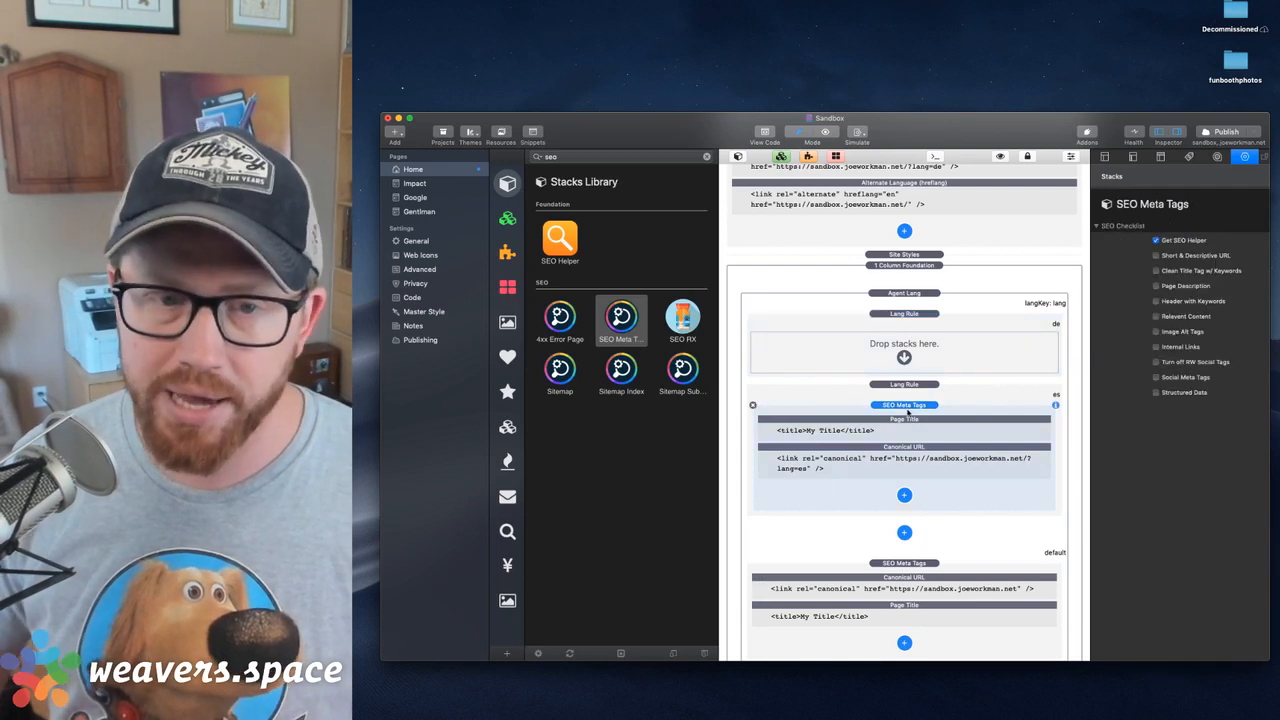
pyautogui.press('Delete')
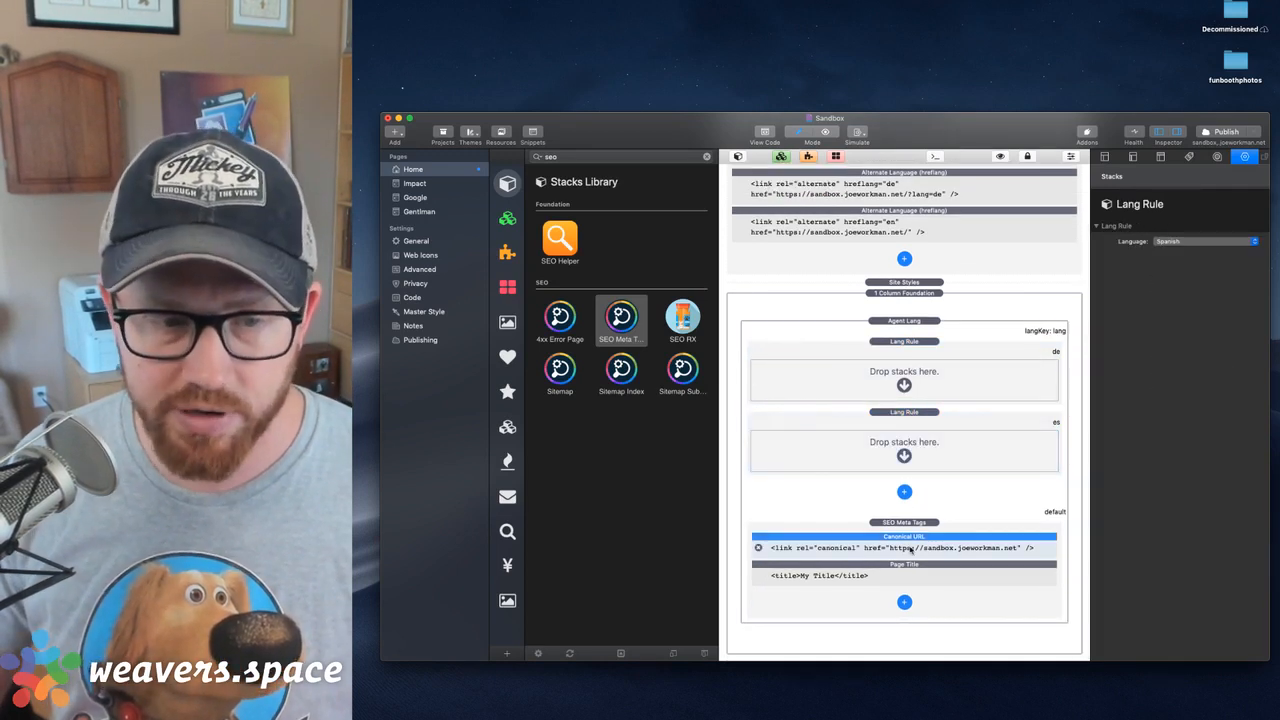
pyautogui.click(910, 548)
pyautogui.click(910, 521)
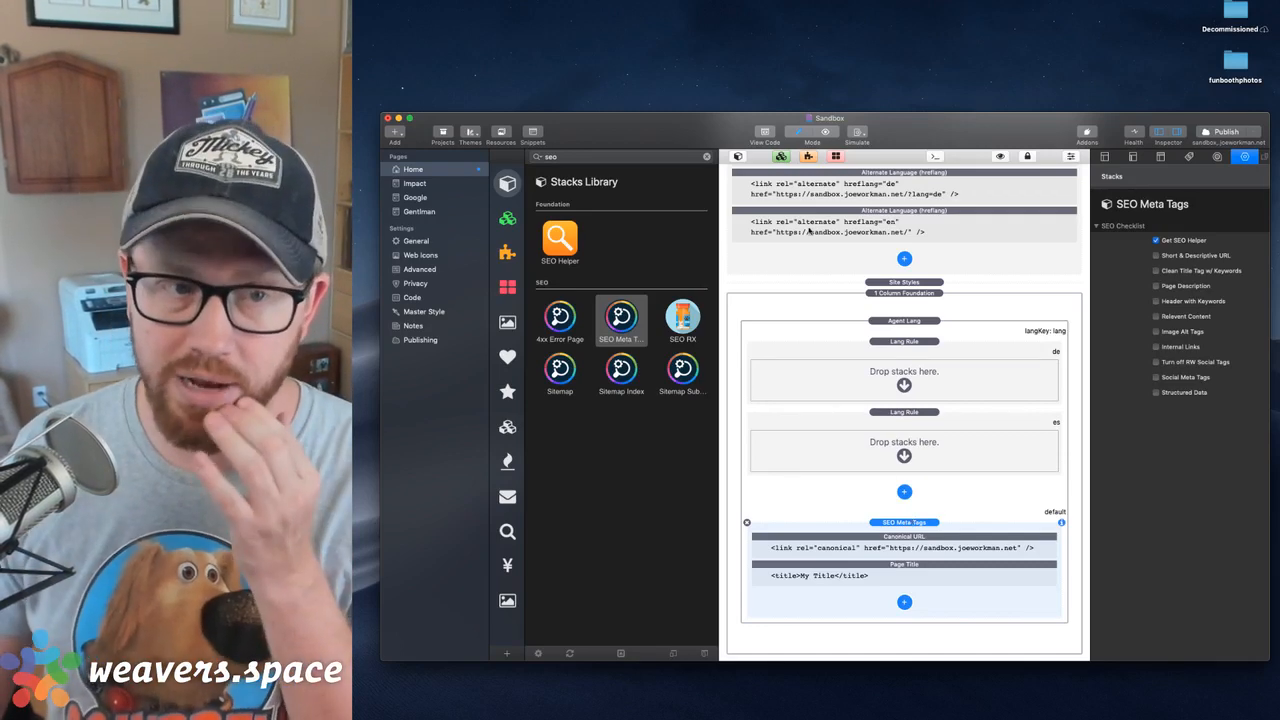
pyautogui.scroll(2, 895, 279)
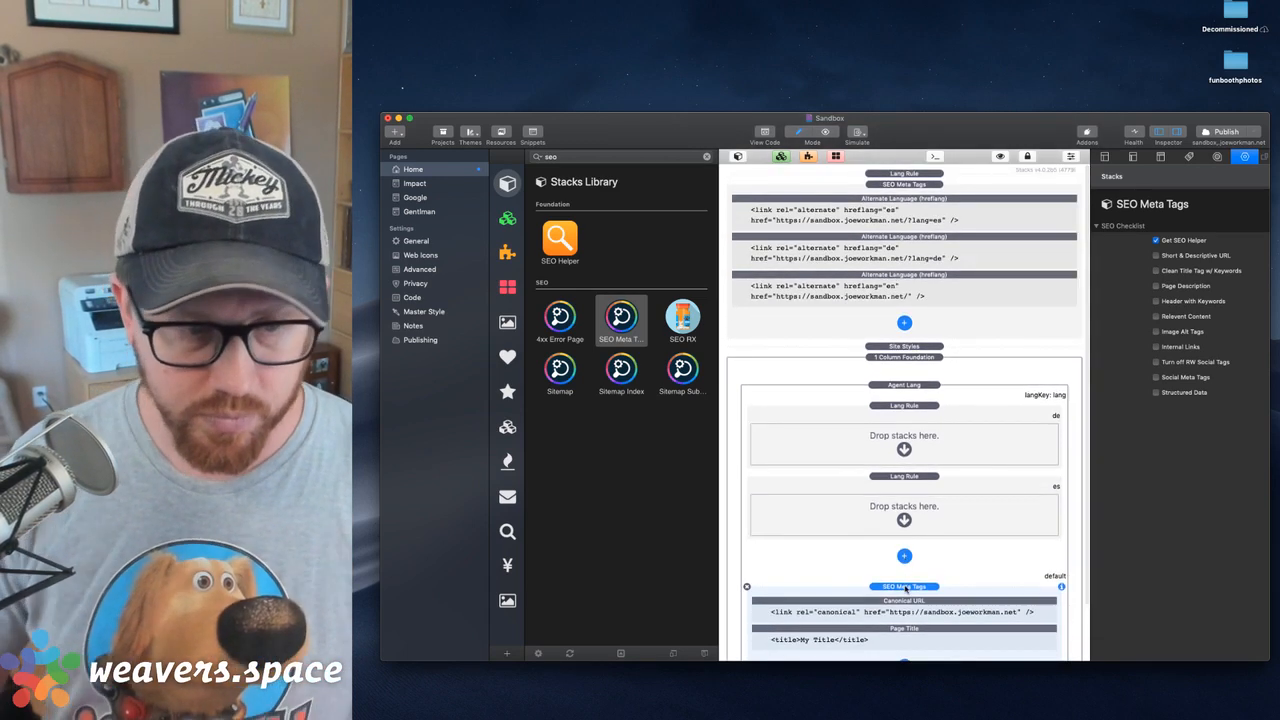
pyautogui.press('Delete')
# Add a new Stacks page named German and place it directly below Home in the page list
pyautogui.click(406, 184)
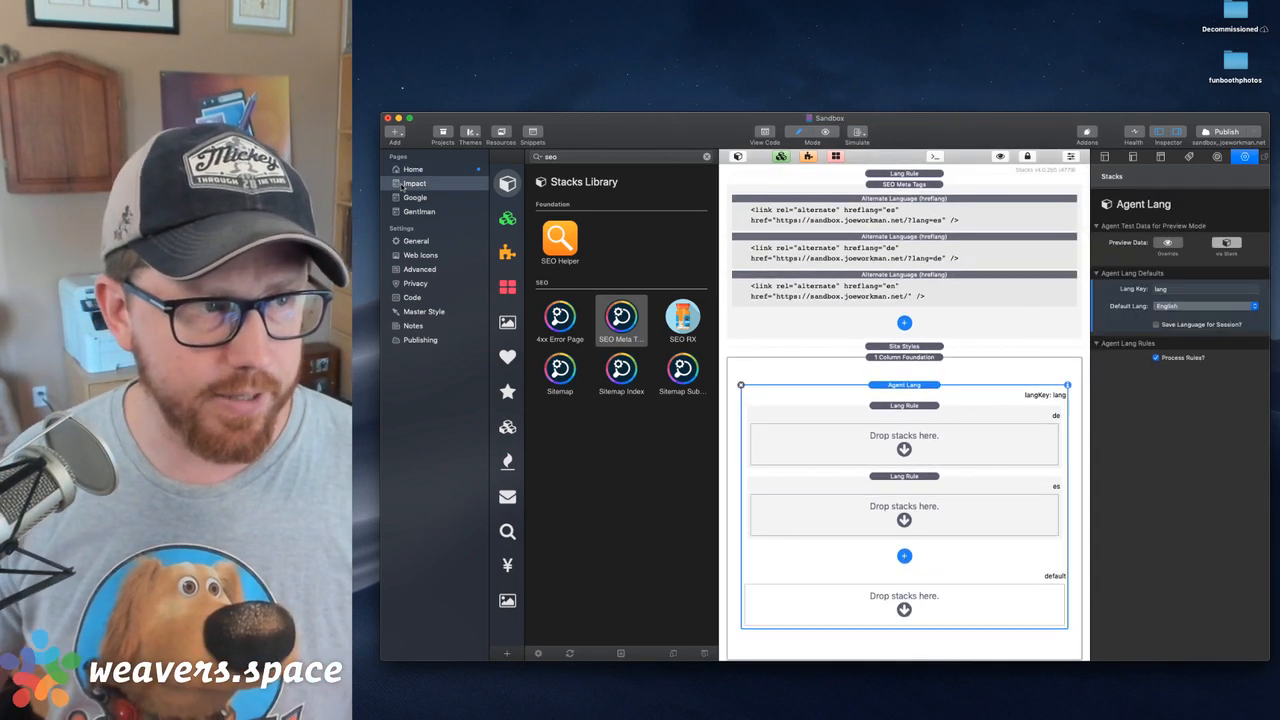
pyautogui.press('super+n')
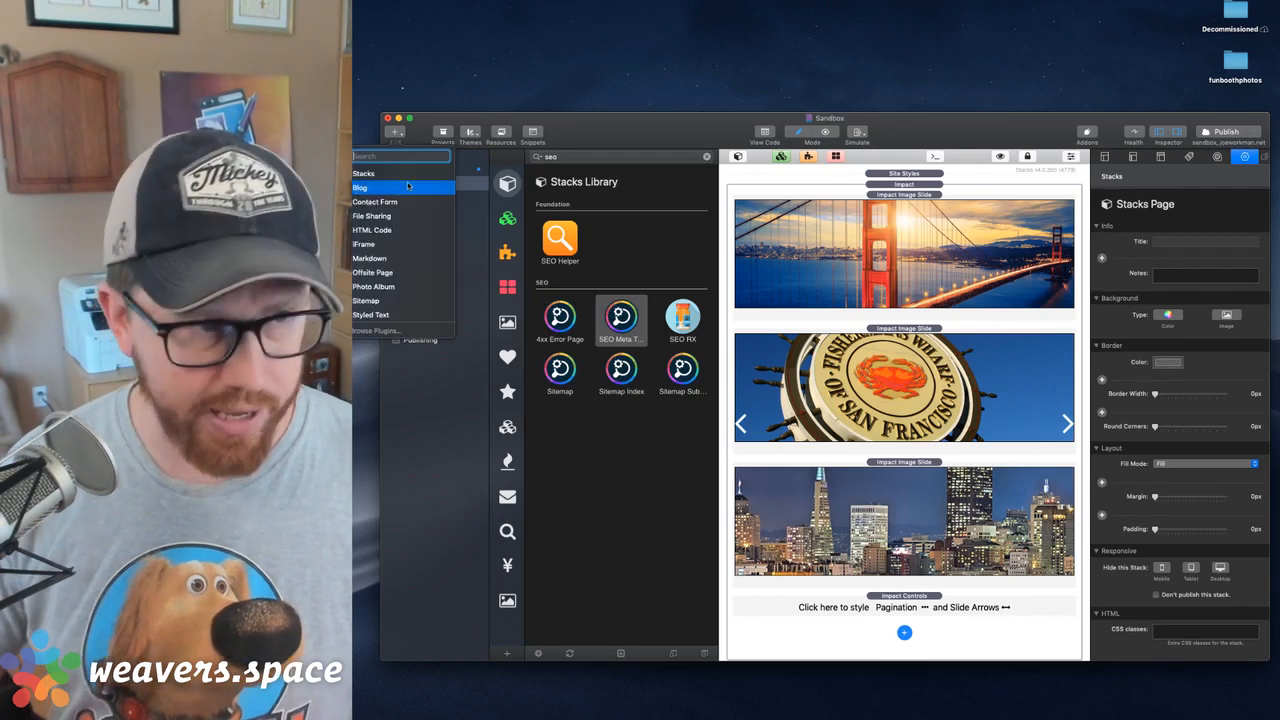
pyautogui.press('Up')
pyautogui.press('Return')
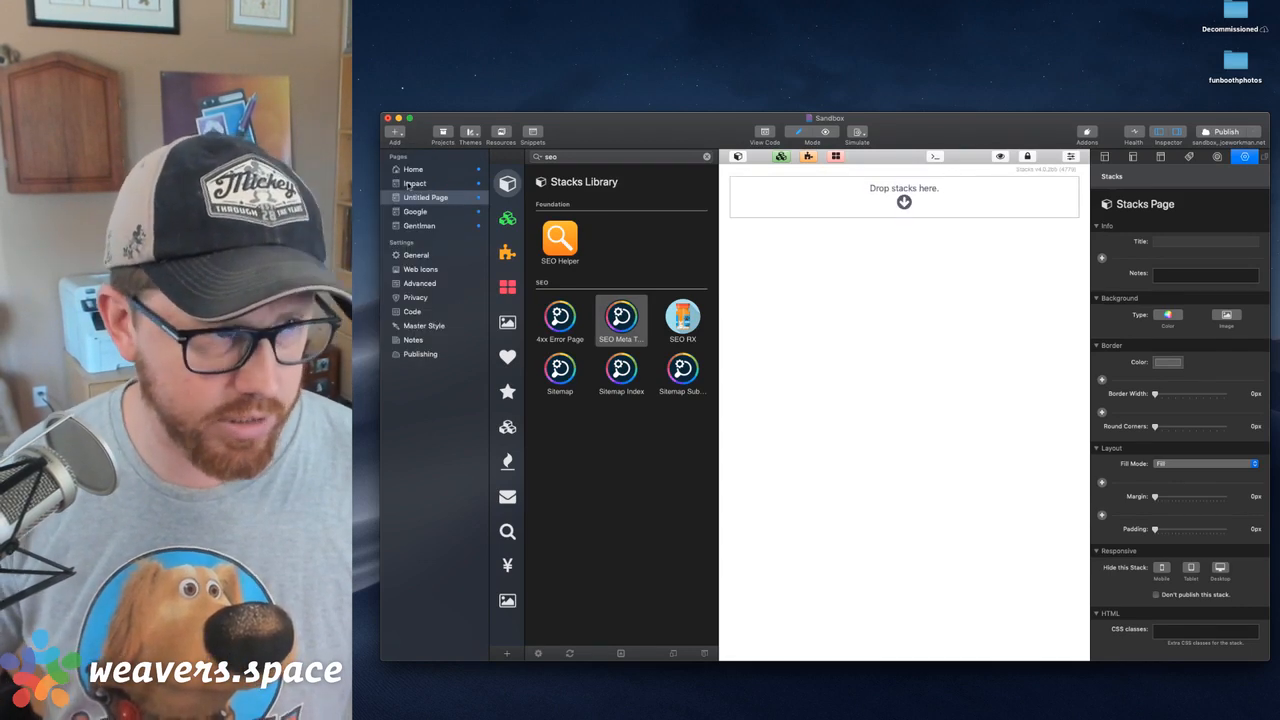
pyautogui.click(426, 199)
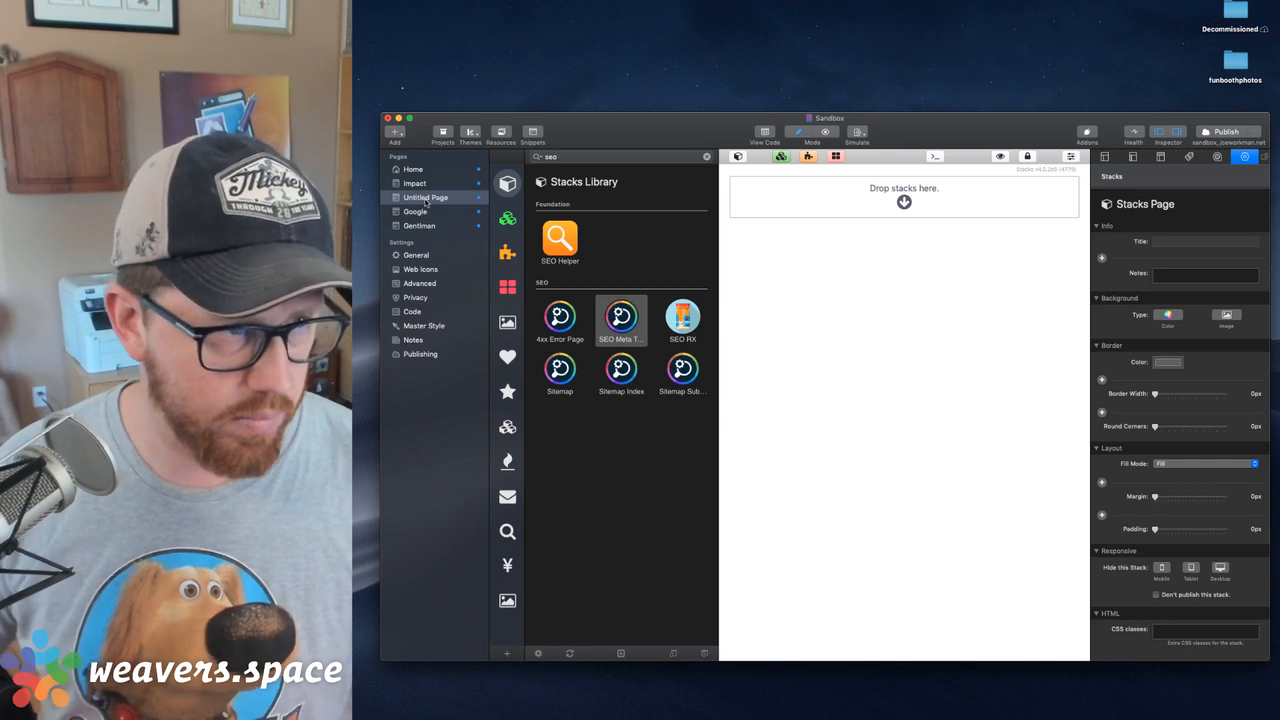
pyautogui.write('German')
pyautogui.press('Return')
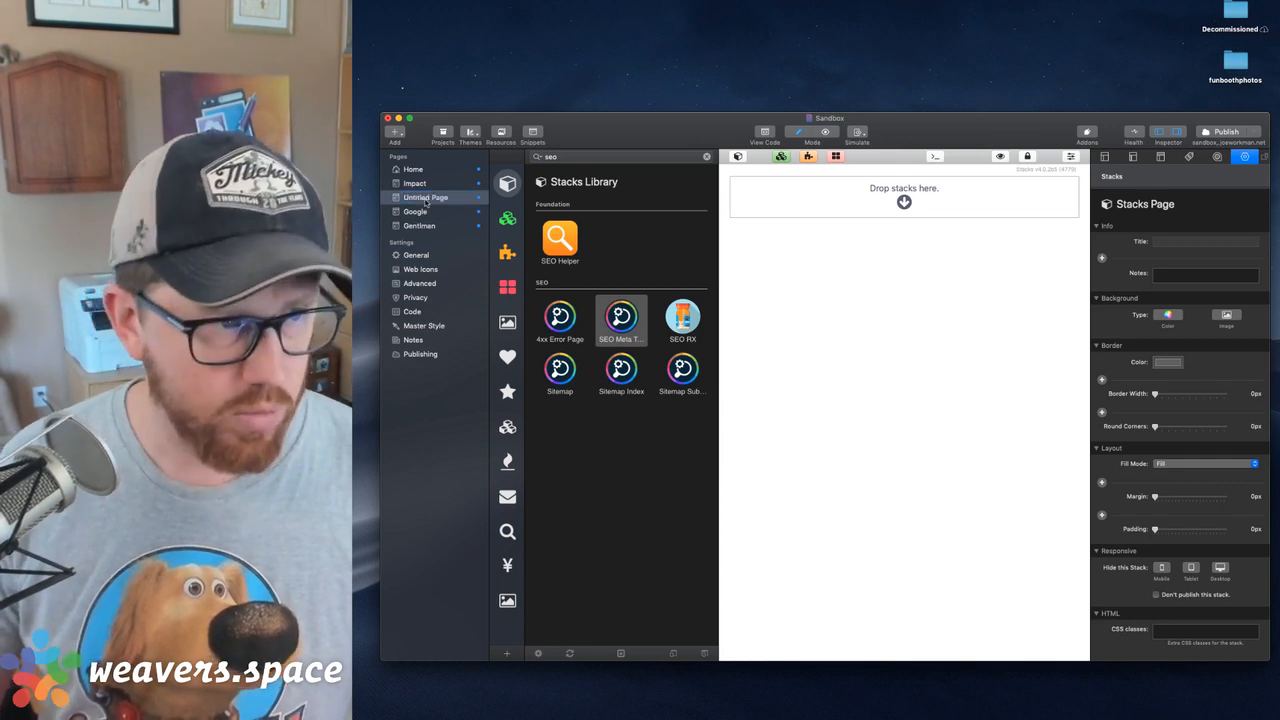
pyautogui.moveTo(404, 173); pyautogui.dragTo(406, 178)
pyautogui.click(411, 170)
pyautogui.click(414, 184)
# Set the German page's folder to /de
pyautogui.click(1105, 157)
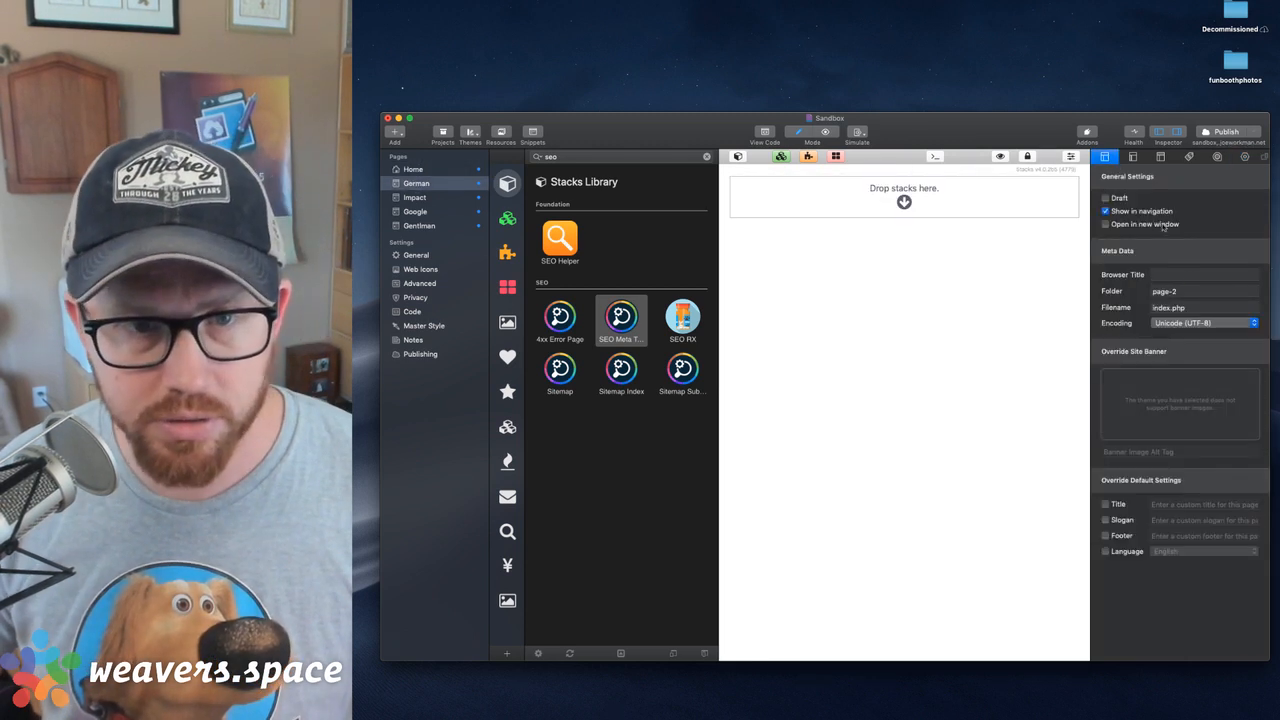
pyautogui.click(1184, 292)
pyautogui.press('super+a')
pyautogui.press('BackSpace')
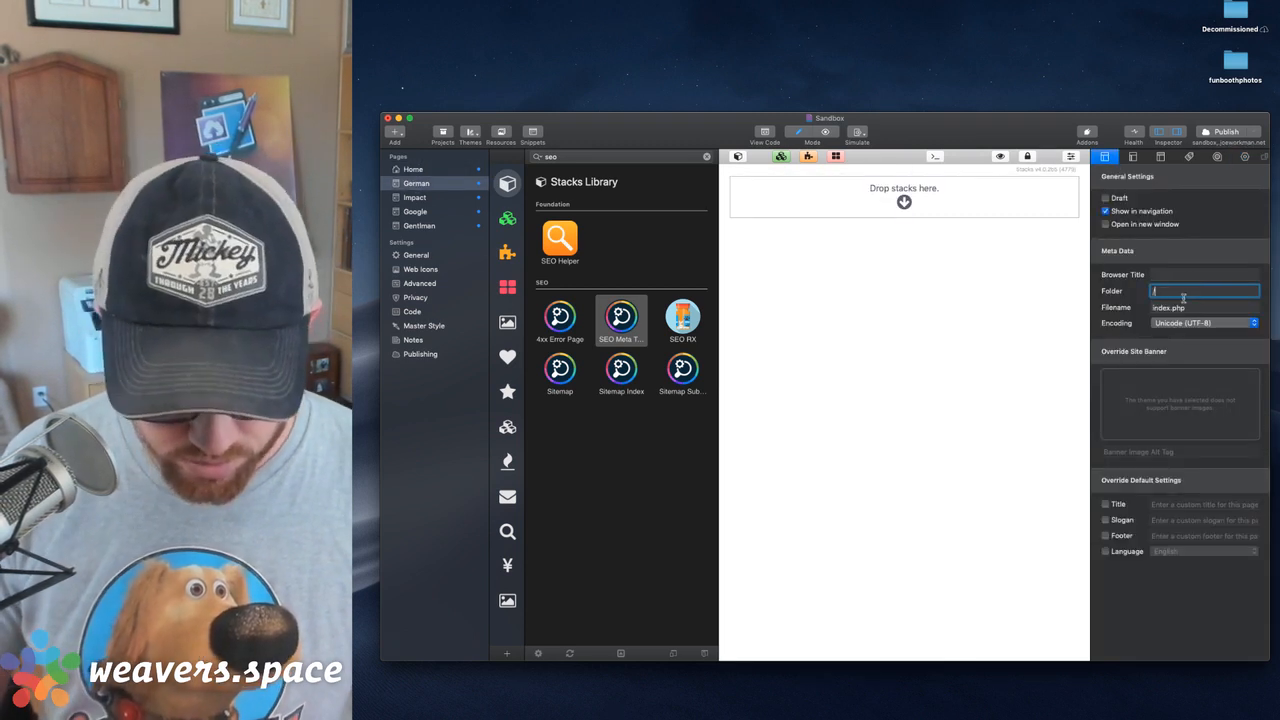
pyautogui.write('/de')
pyautogui.press('Tab')
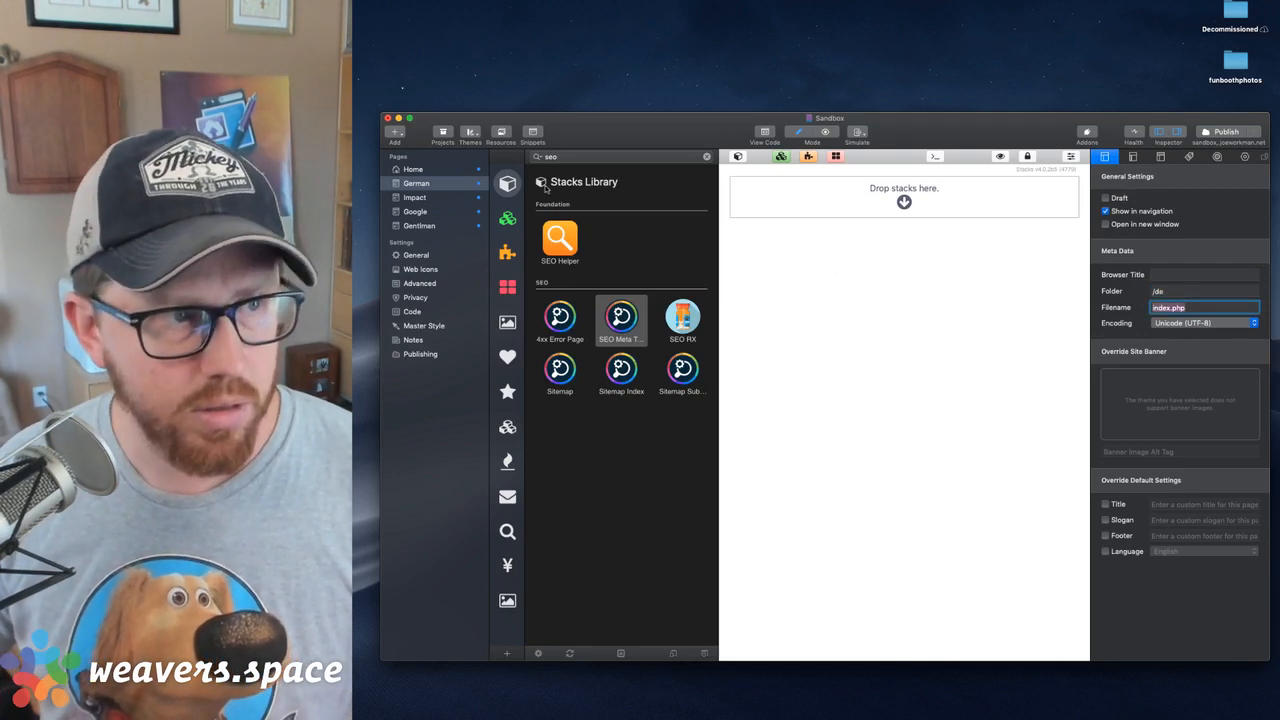
# On the Home page, delete the Spanish Lang Rule and the Spanish hreflang element
pyautogui.click(414, 170)
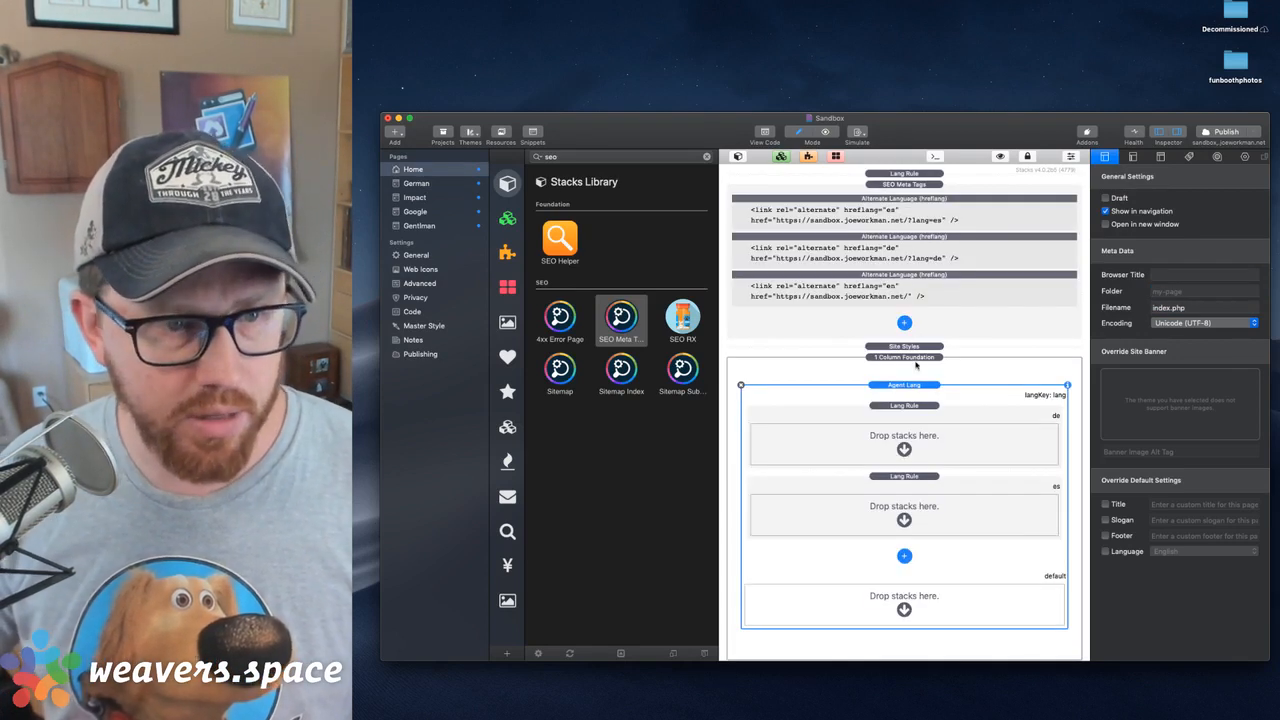
pyautogui.click(928, 516)
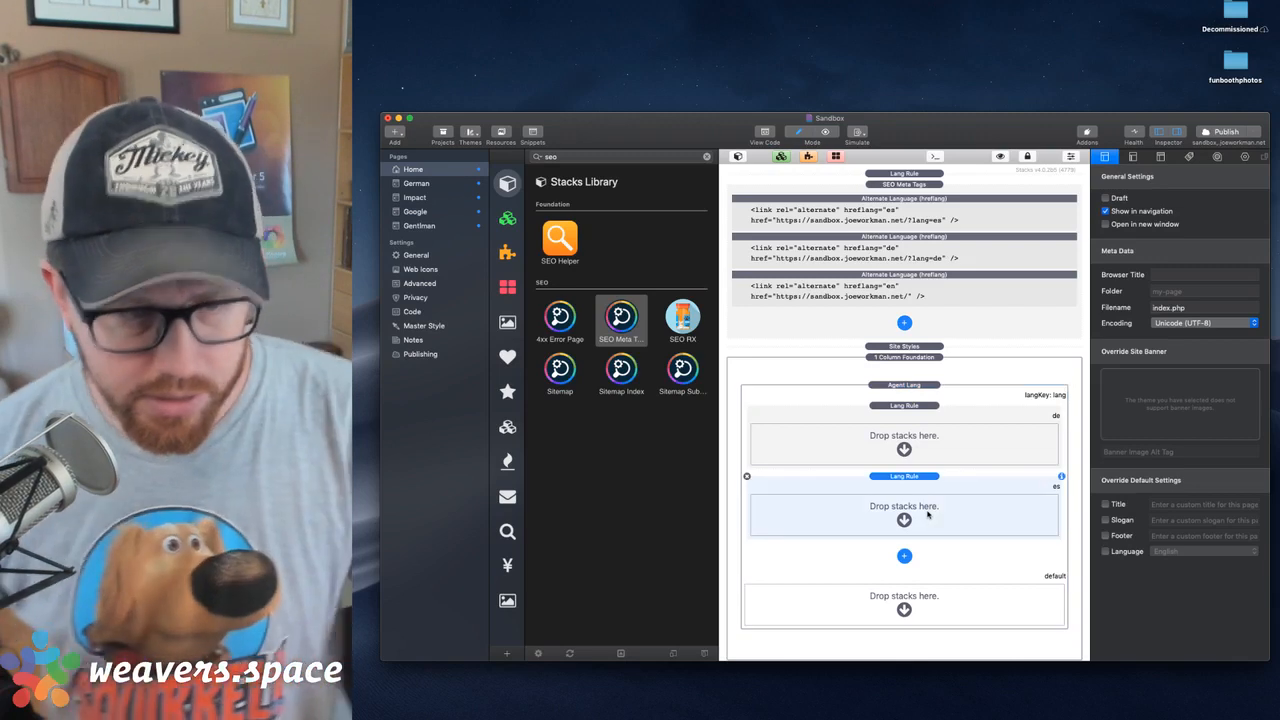
pyautogui.press('Delete')
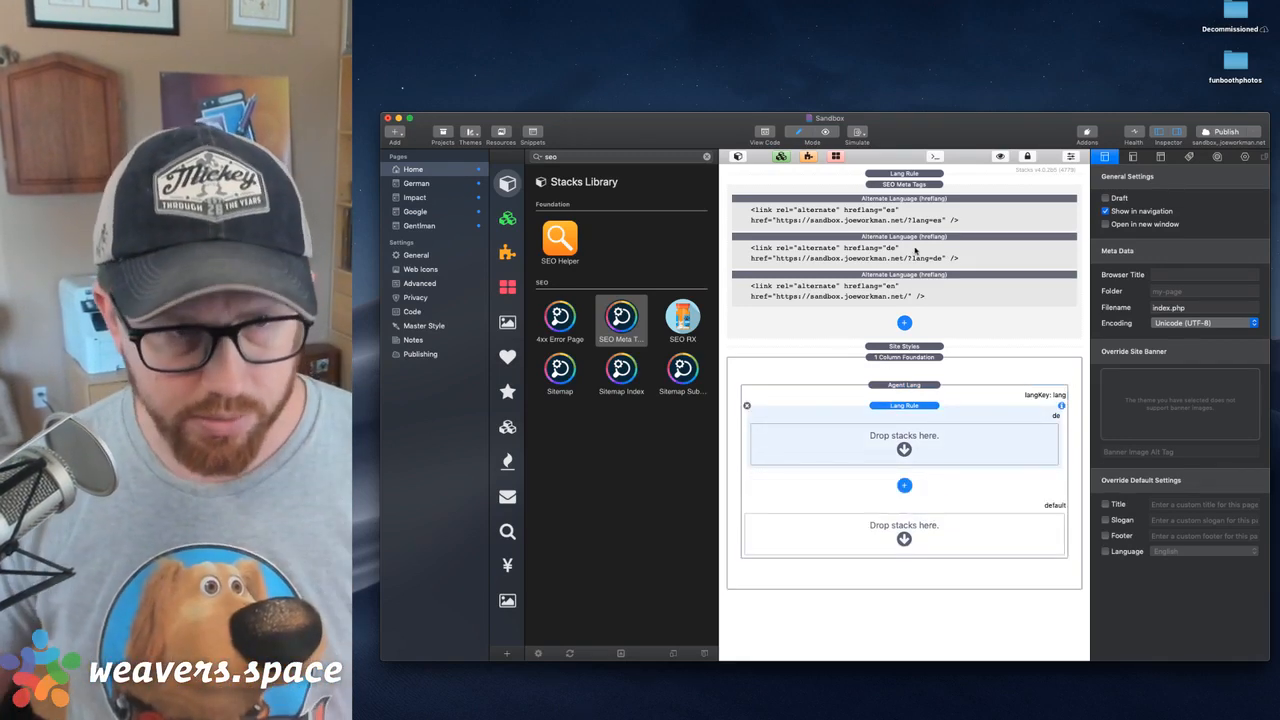
pyautogui.click(922, 250)
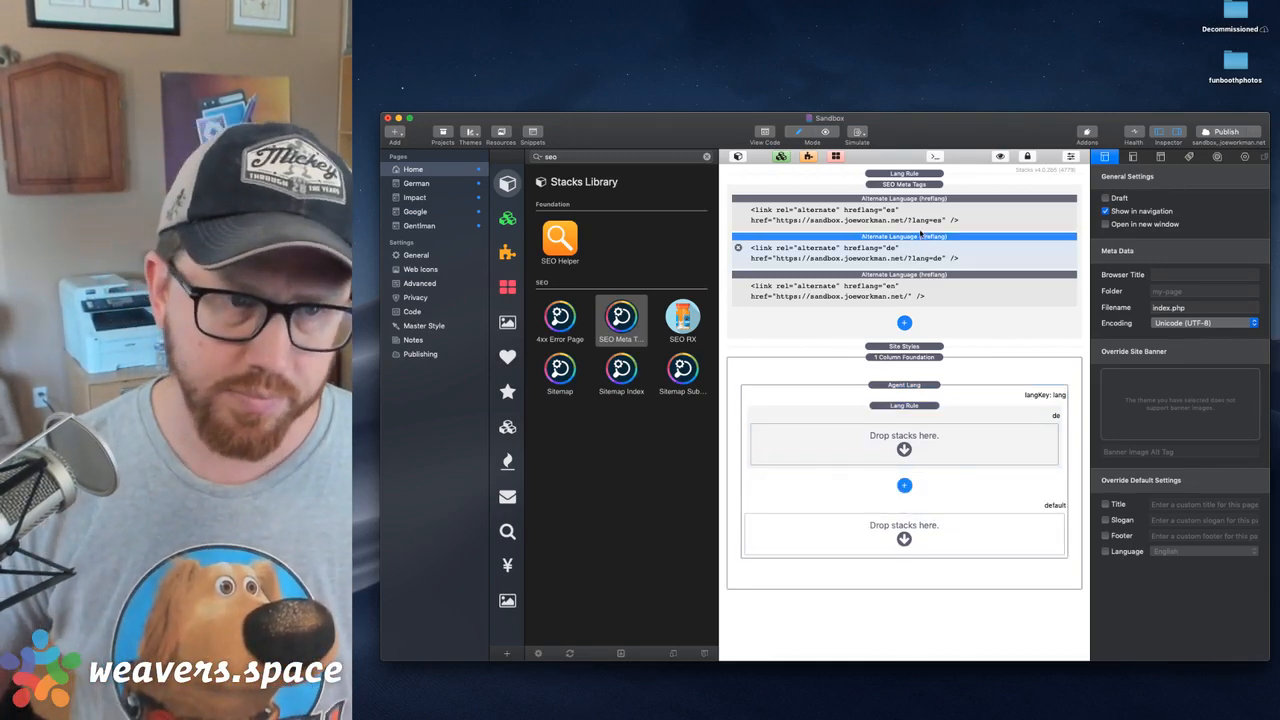
pyautogui.click(918, 226)
pyautogui.press('Delete')
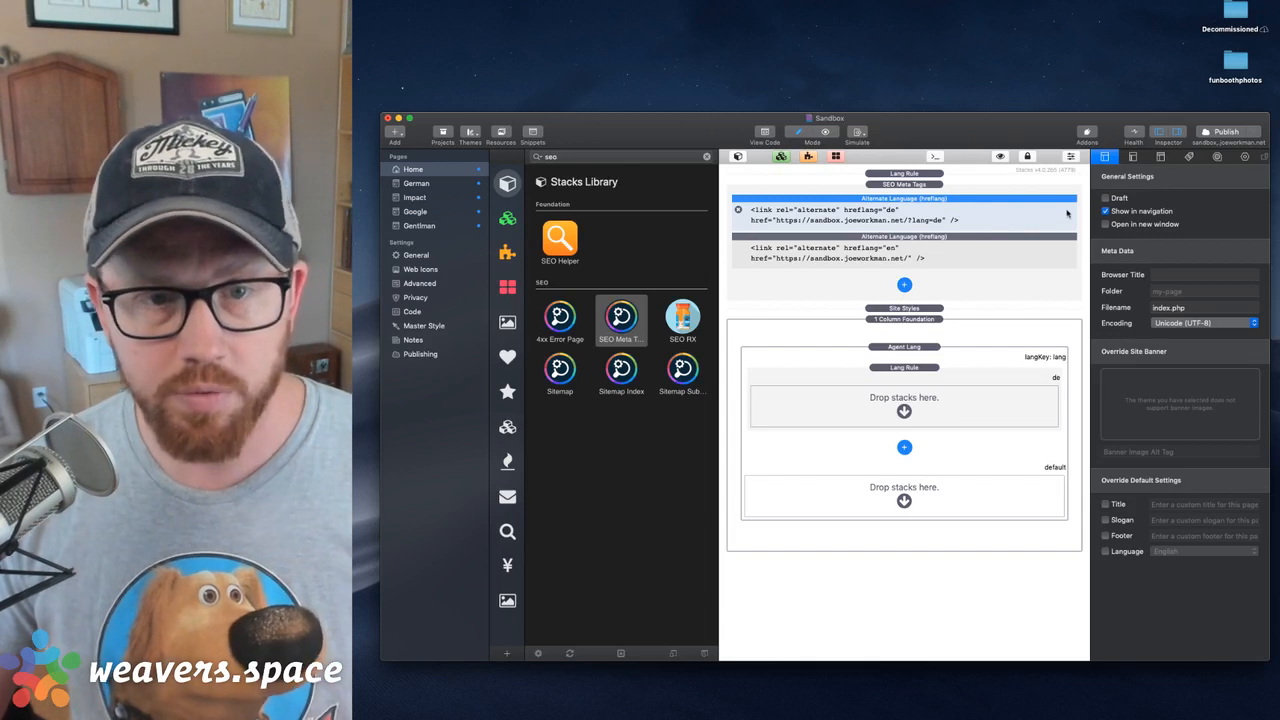
pyautogui.click(1134, 160)
pyautogui.click(1245, 157)
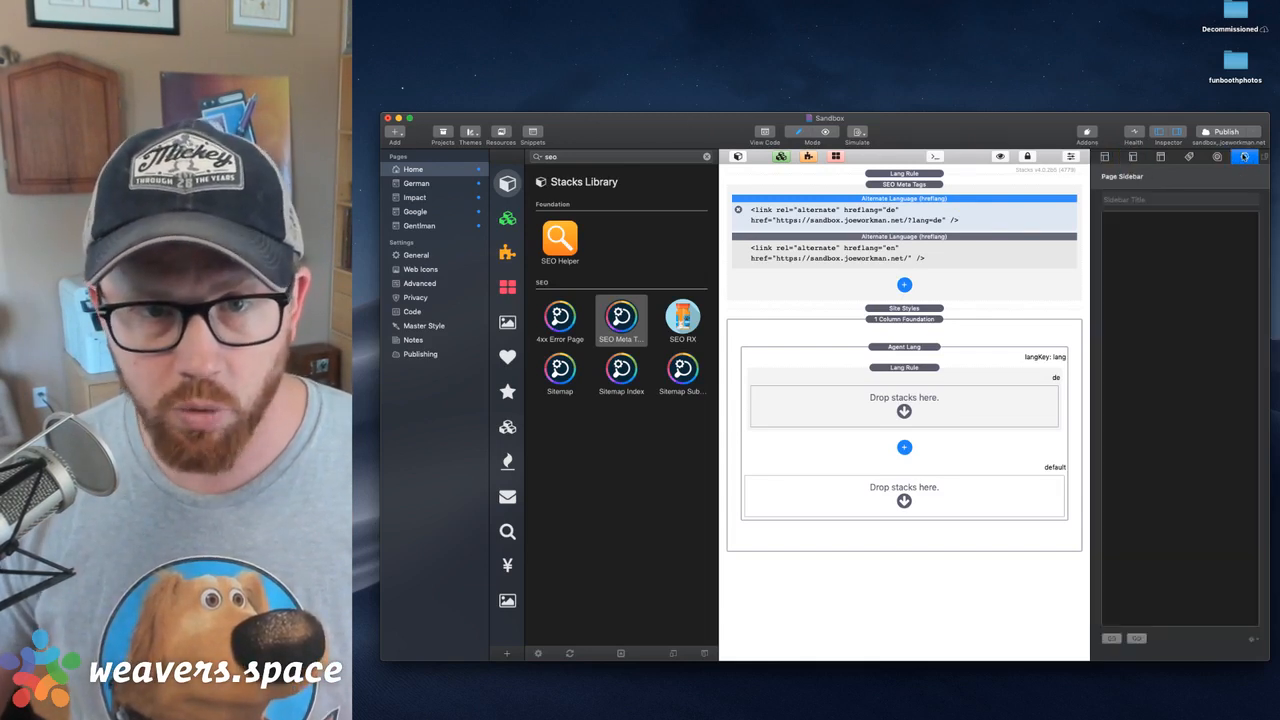
pyautogui.click(1189, 262)
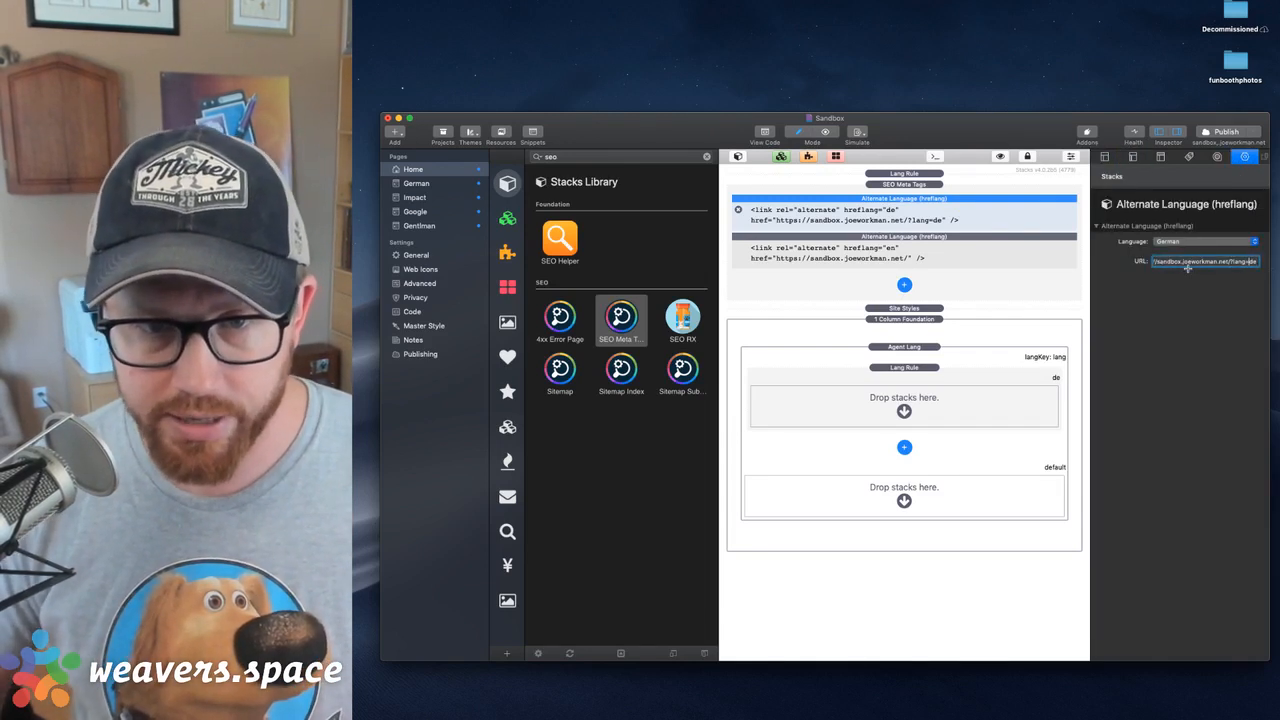
pyautogui.press('BackSpace')
pyautogui.press('BackSpace')
pyautogui.press('BackSpace')
pyautogui.press('BackSpace')
pyautogui.press('BackSpace')
pyautogui.press('BackSpace')
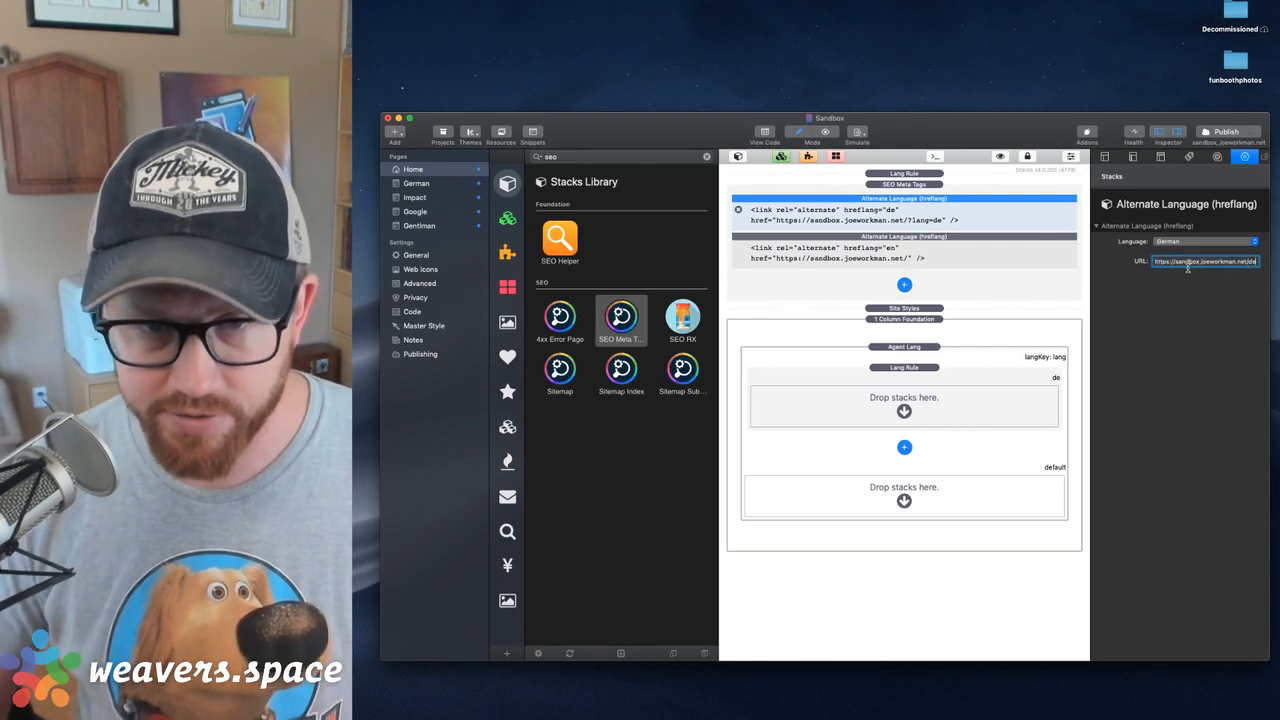
pyautogui.write('/')
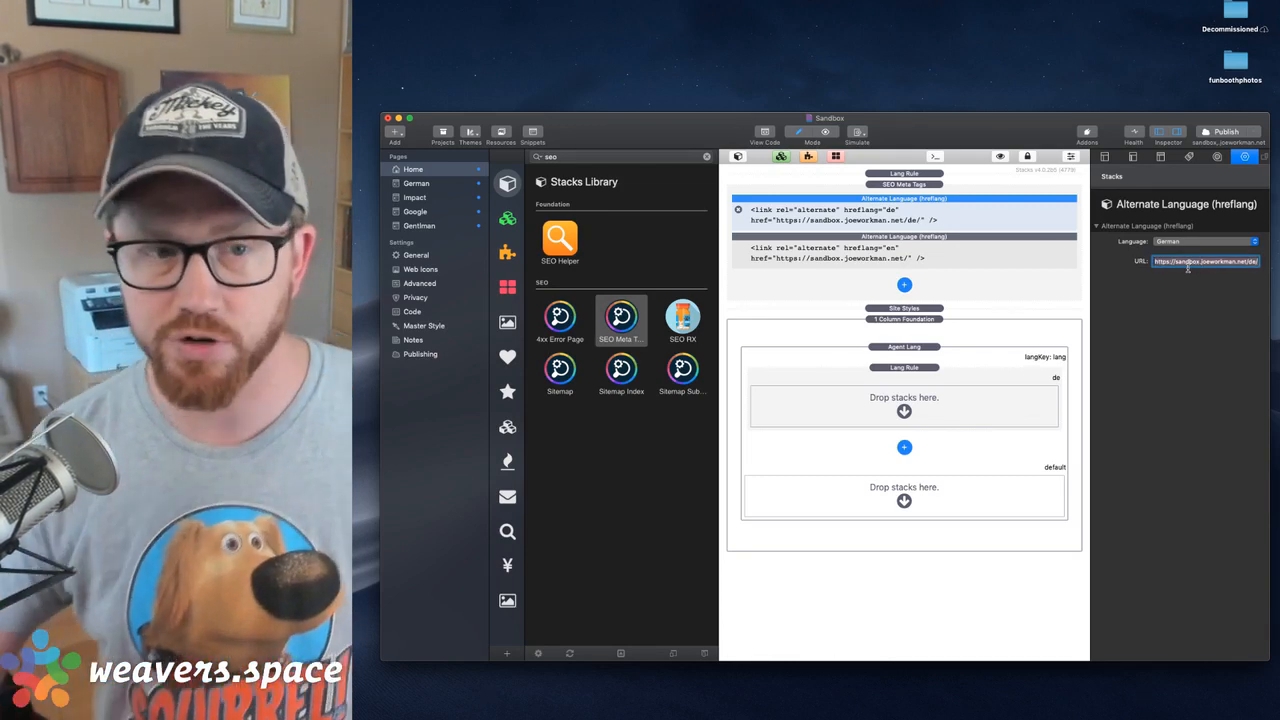
pyautogui.click(942, 251)
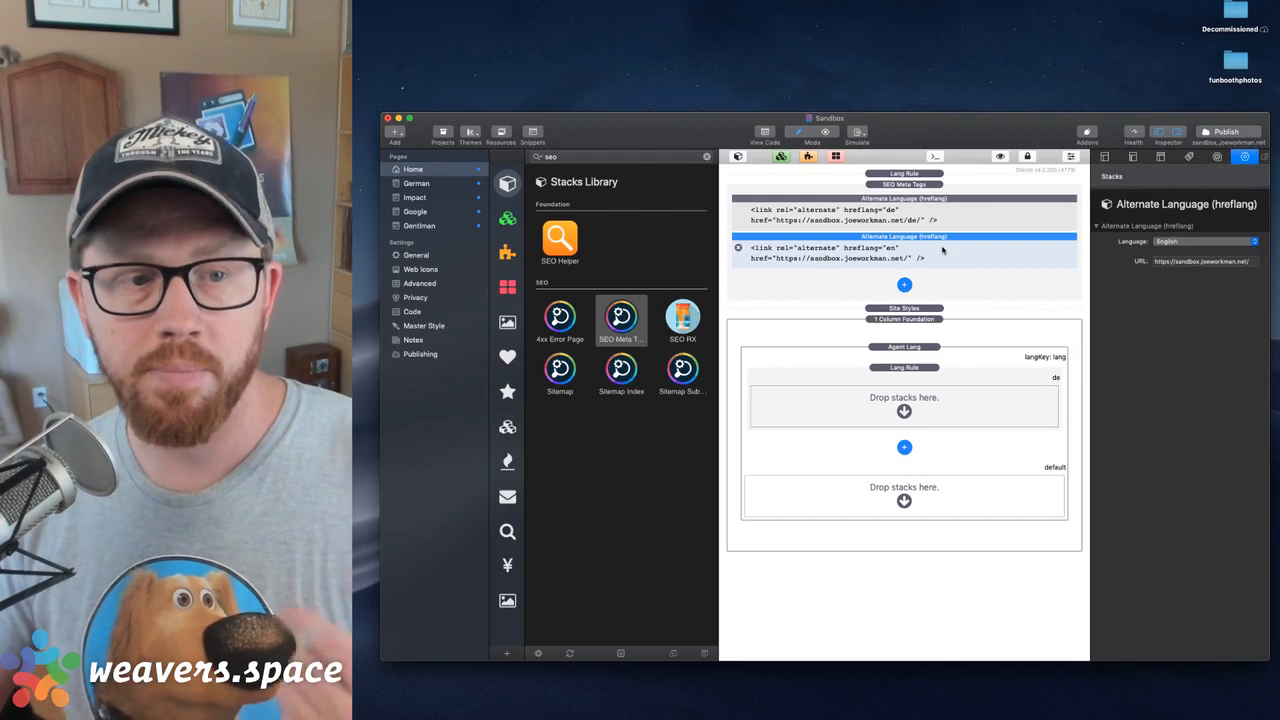
pyautogui.click(990, 211)
# Move the Agent Lang stack out of the 1 Column Foundation stack to directly above Site Styles
pyautogui.click(867, 413)
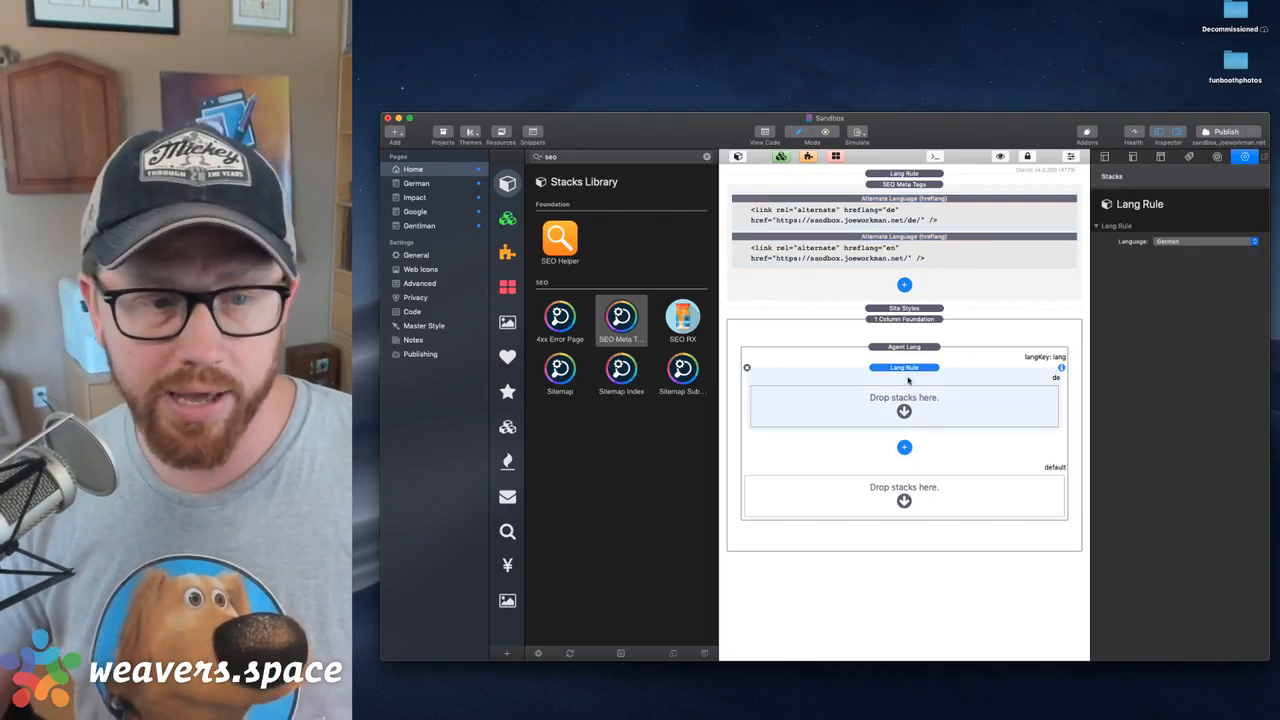
pyautogui.click(906, 348)
pyautogui.moveTo(907, 349); pyautogui.dragTo(907, 303)
pyautogui.click(907, 335)
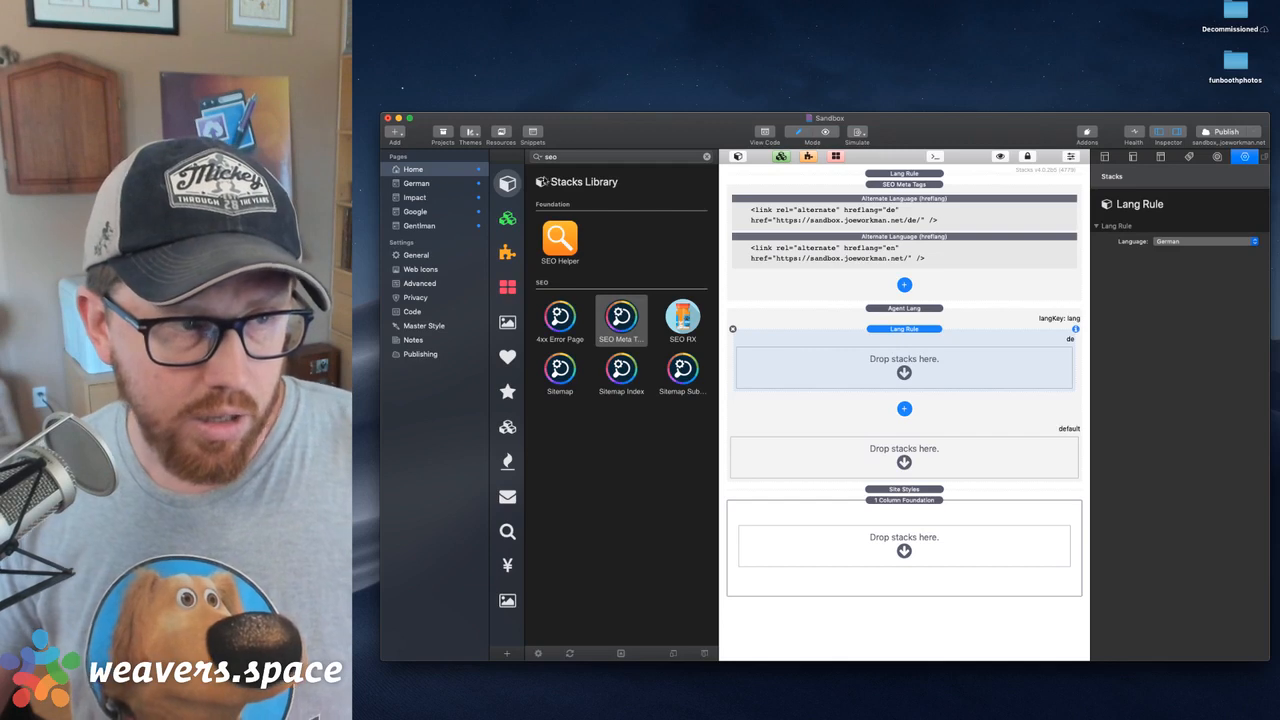
# Search the stacks library for "agen" and add an Agent Redirect stack inside the German Lang Rule
pyautogui.click(578, 157)
pyautogui.write('agen')
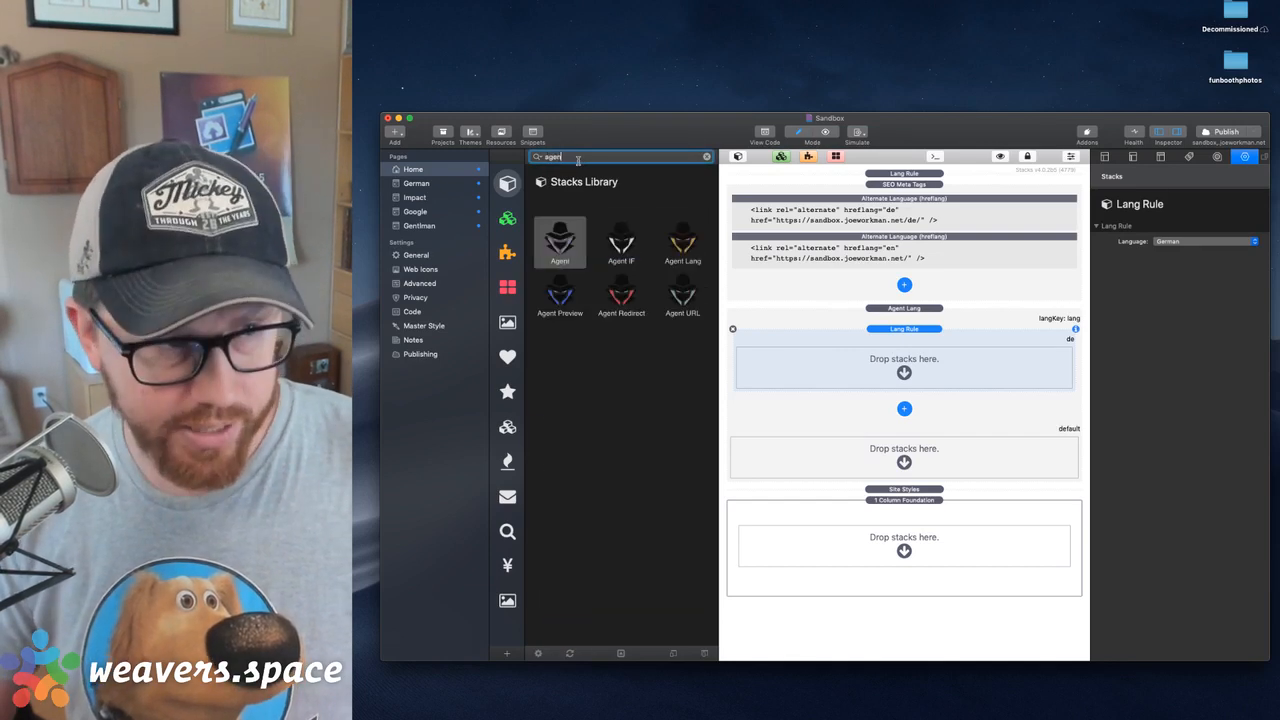
pyautogui.click(625, 312)
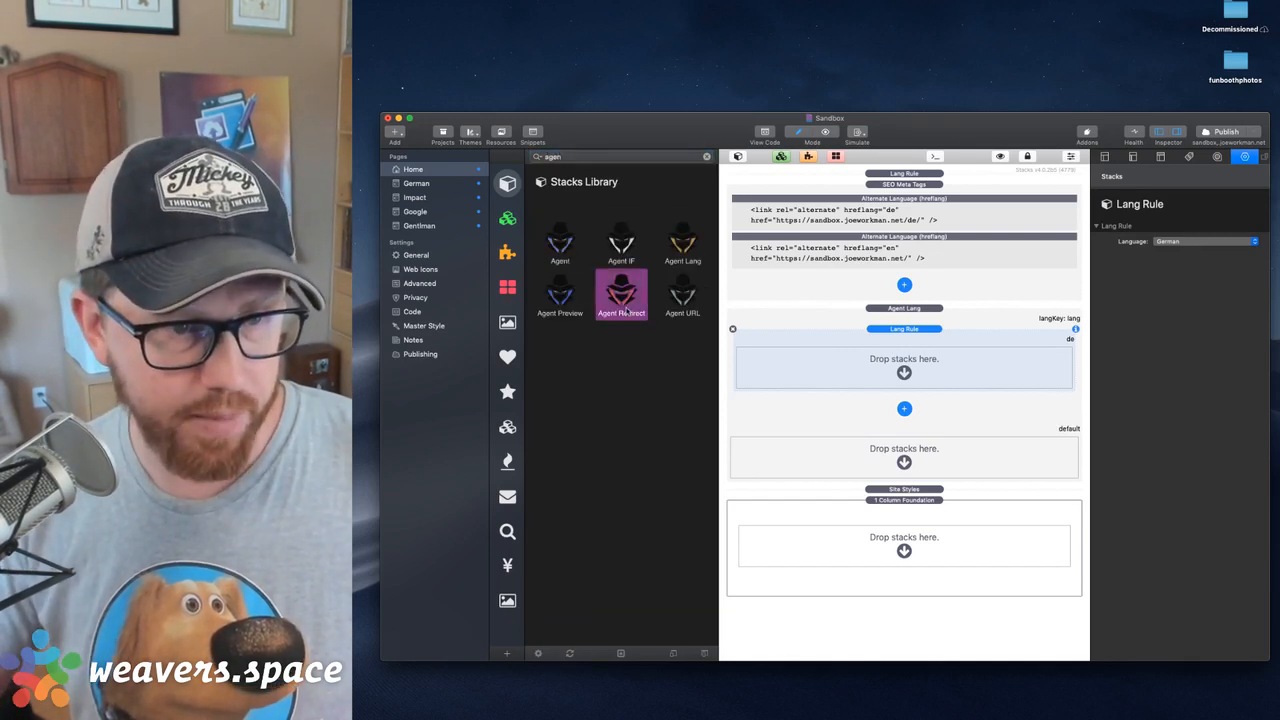
pyautogui.click(857, 328)
pyautogui.click(926, 338)
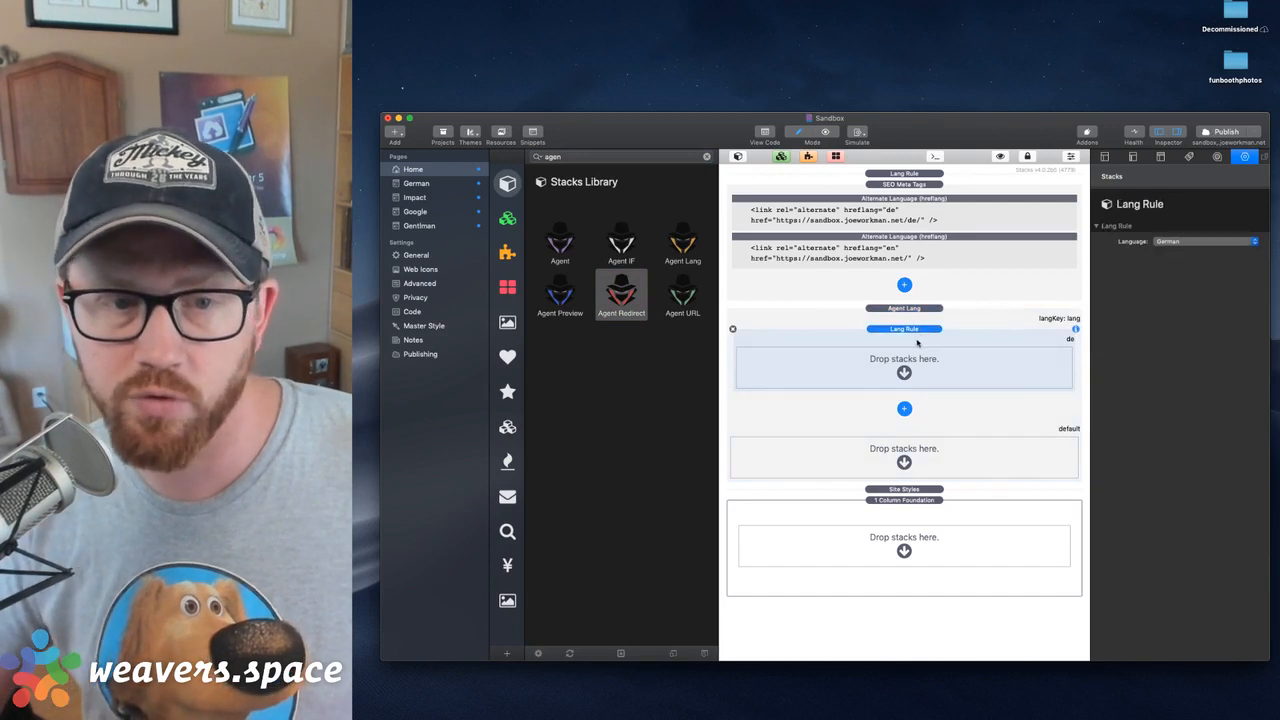
pyautogui.moveTo(622, 292); pyautogui.dragTo(883, 371)
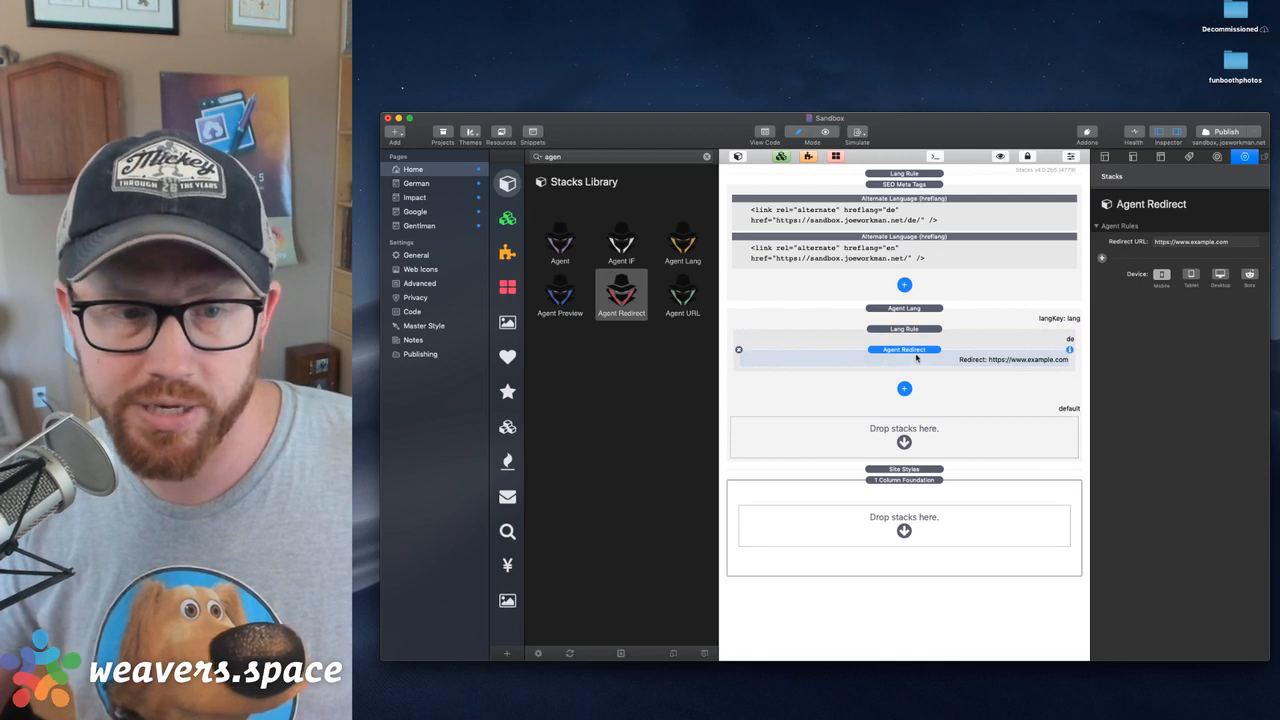
pyautogui.click(1166, 245)
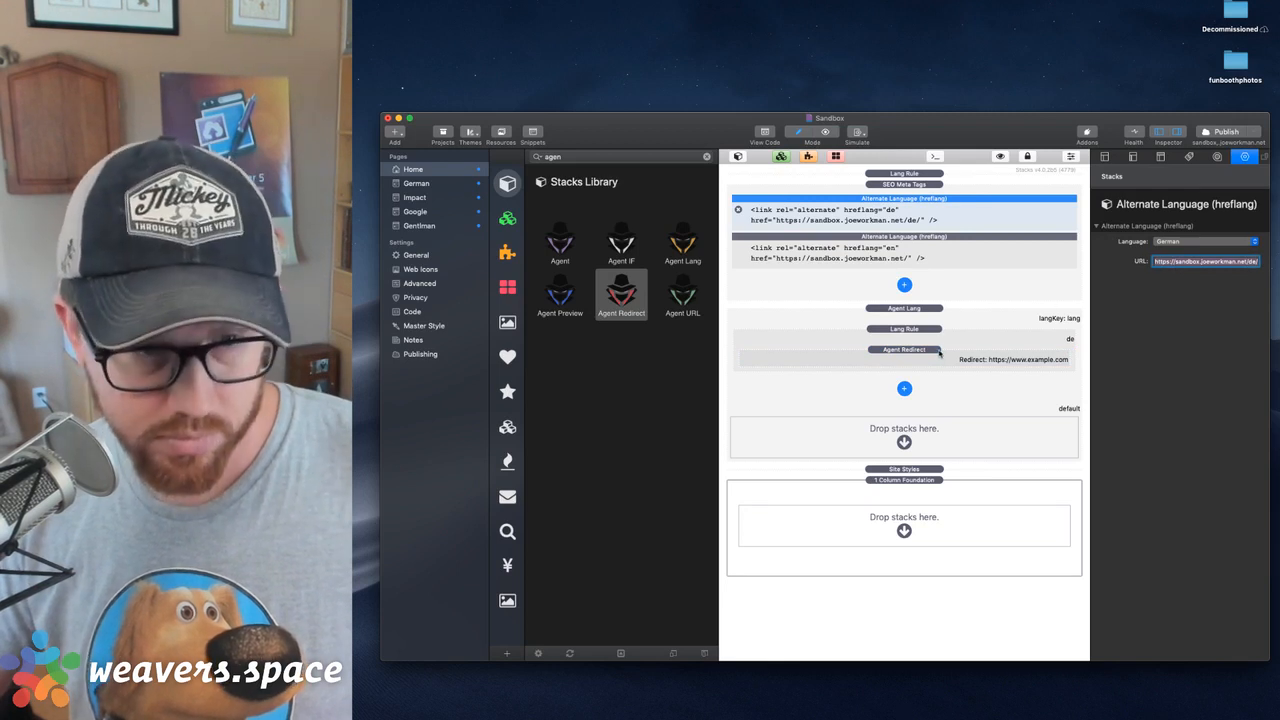
pyautogui.click(940, 347)
pyautogui.tripleClick(1185, 246)
pyautogui.write('https://sandbox.joeworkman.net/de/')
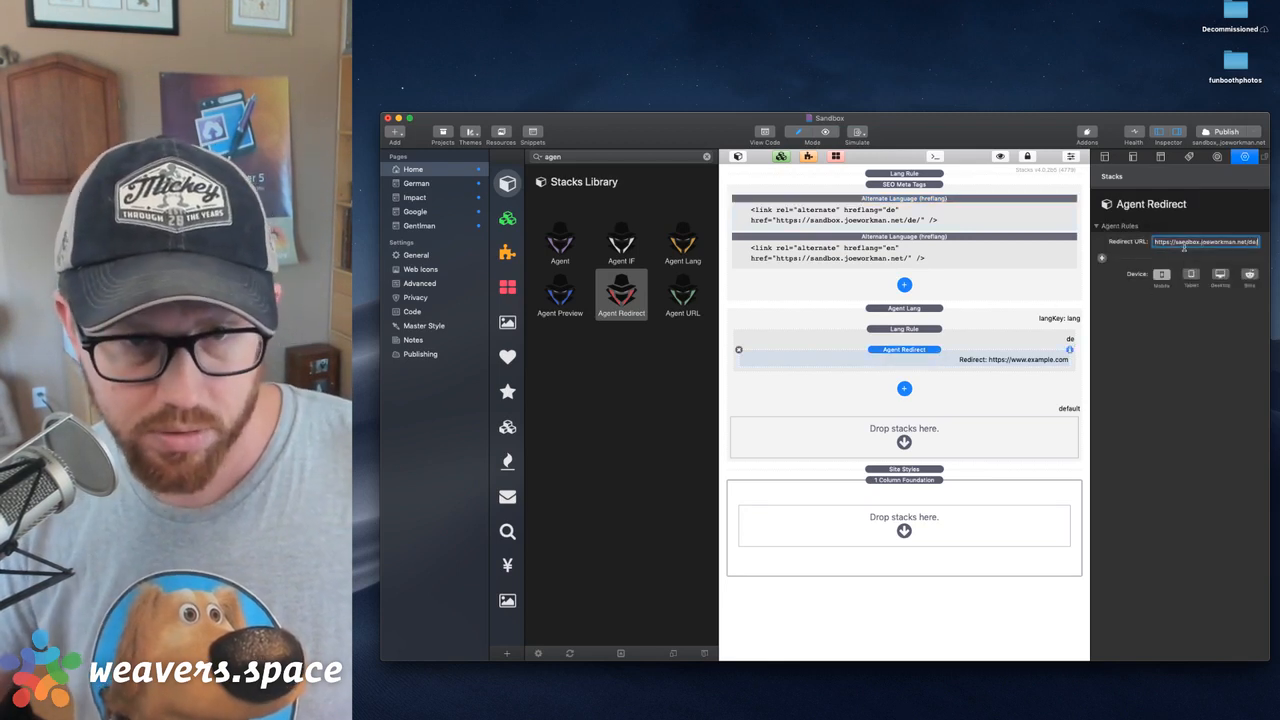
pyautogui.press('Return')
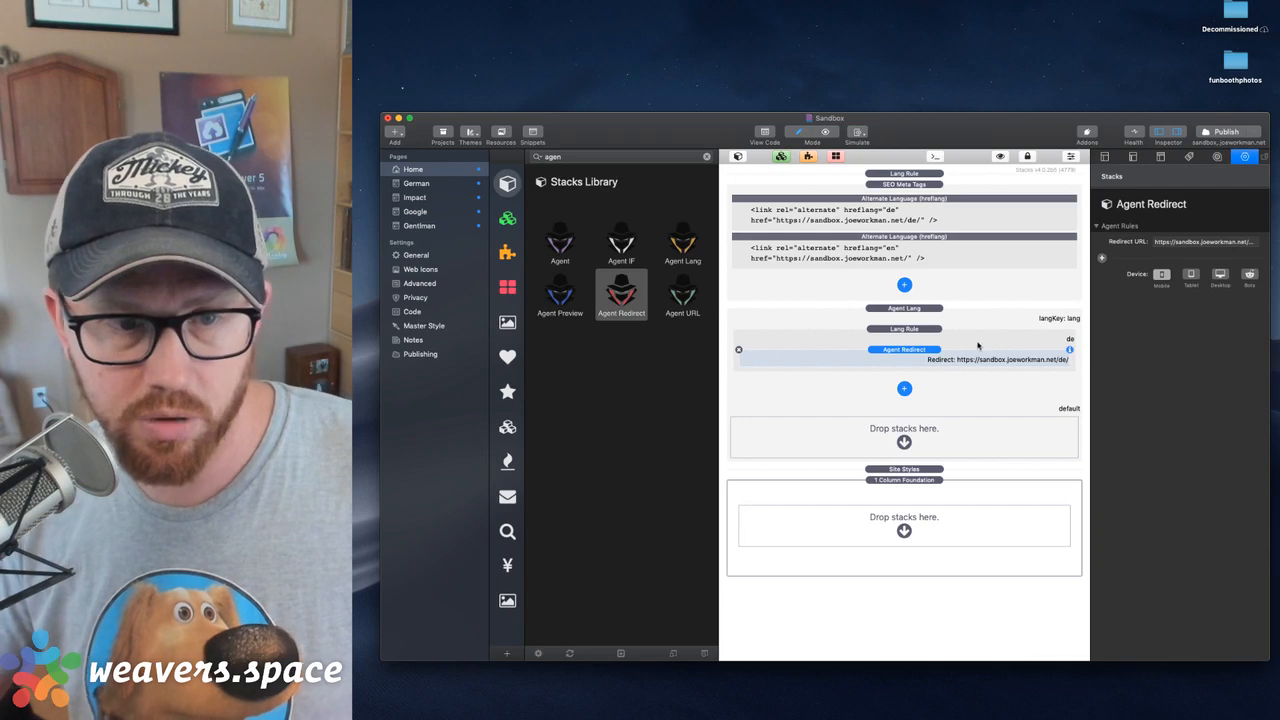
pyautogui.click(926, 330)
pyautogui.click(923, 318)
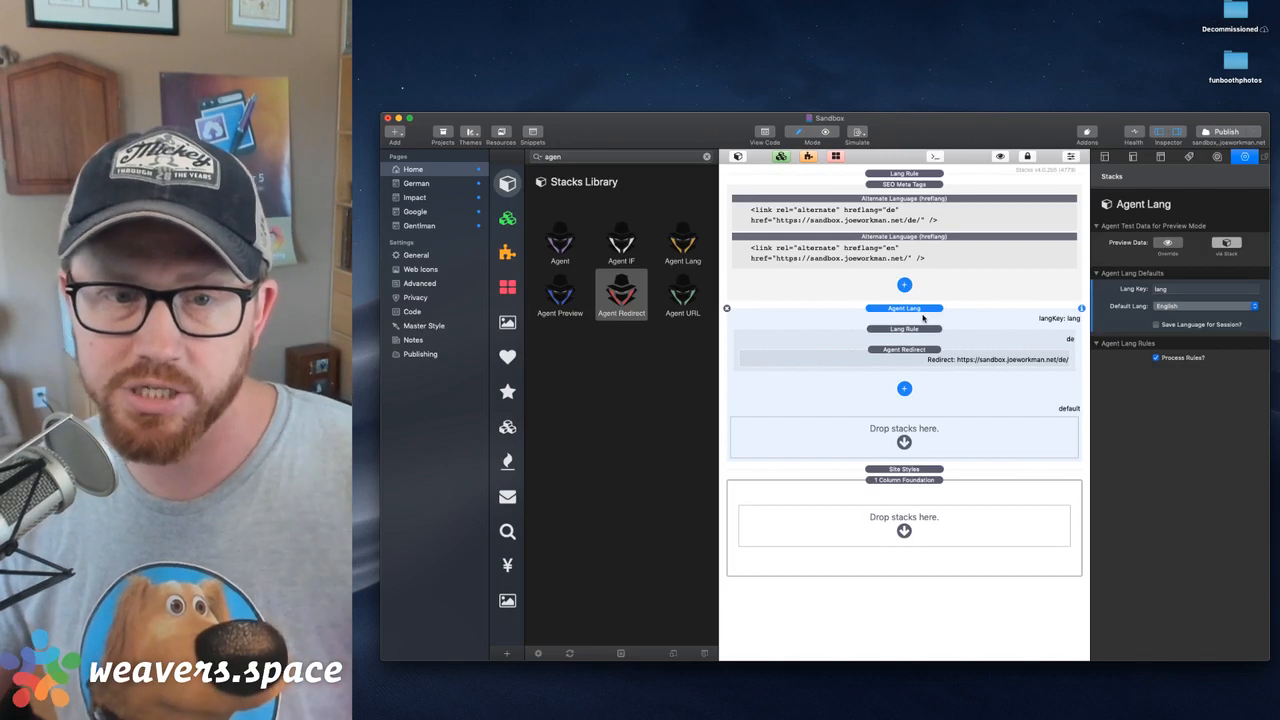
pyautogui.click(921, 330)
pyautogui.click(923, 350)
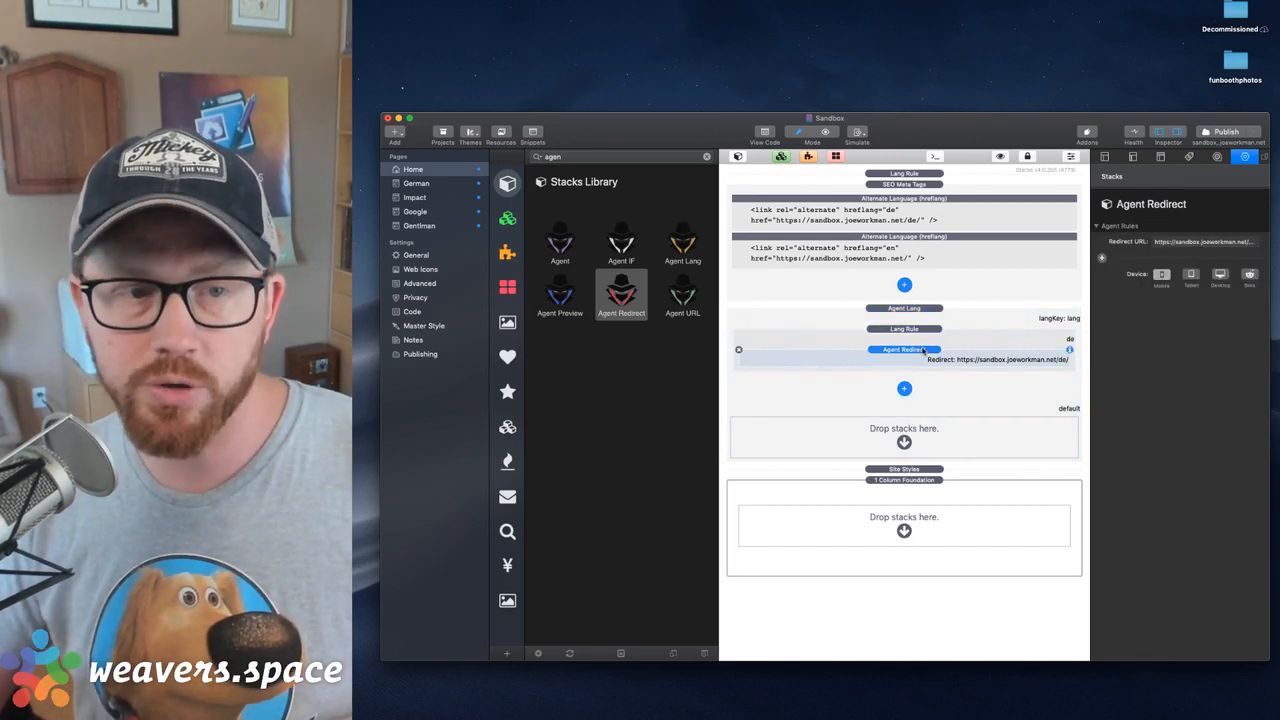
pyautogui.click(942, 211)
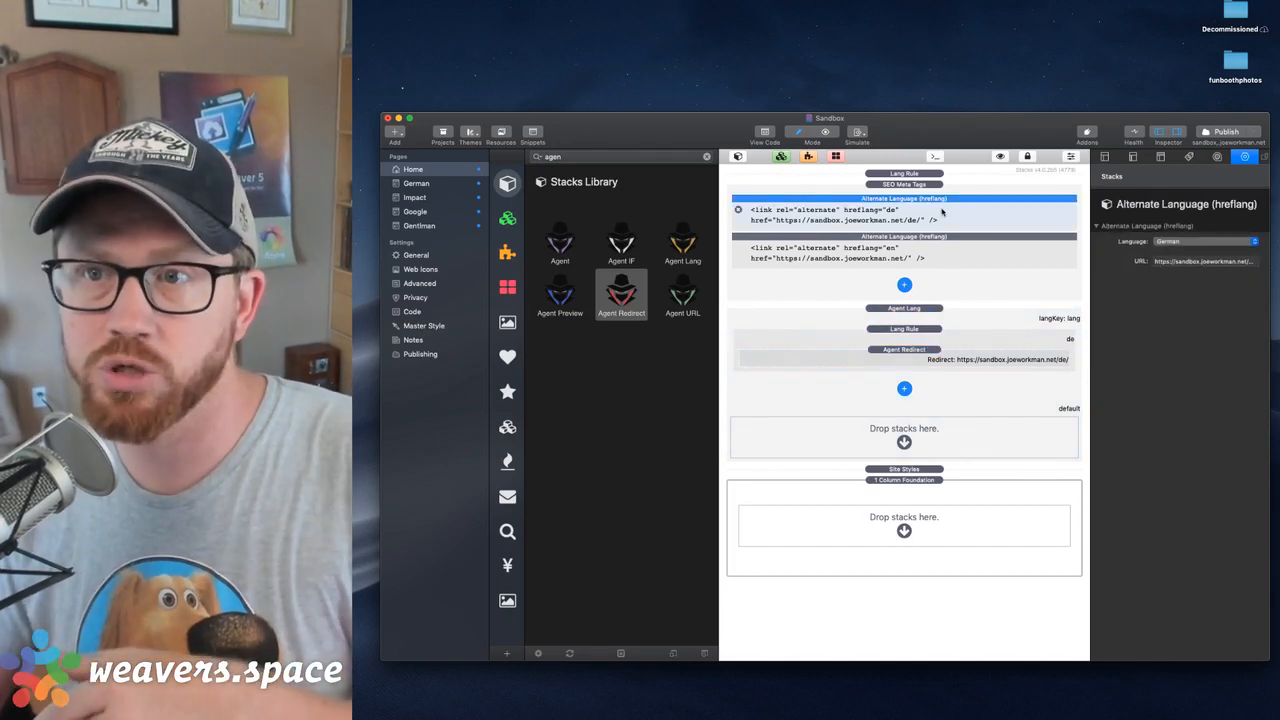
# Add a Foundation Site Styles stack to the empty German page
pyautogui.click(416, 183)
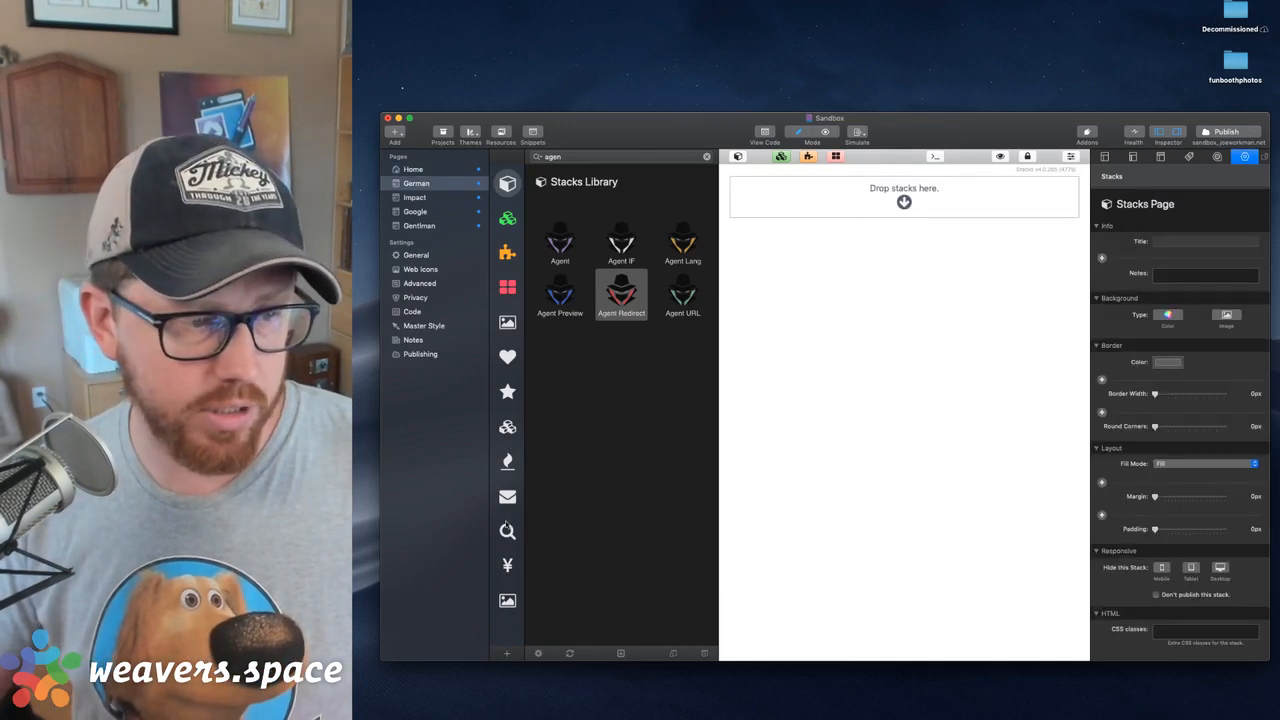
pyautogui.click(504, 420)
pyautogui.moveTo(560, 316); pyautogui.dragTo(940, 190)
# Add a Foundation Header stack below Site Styles on the German page with the text "German Homepage"
pyautogui.scroll(-5, 633, 483)
pyautogui.scroll(-3, 633, 483)
pyautogui.scroll(5, 628, 460)
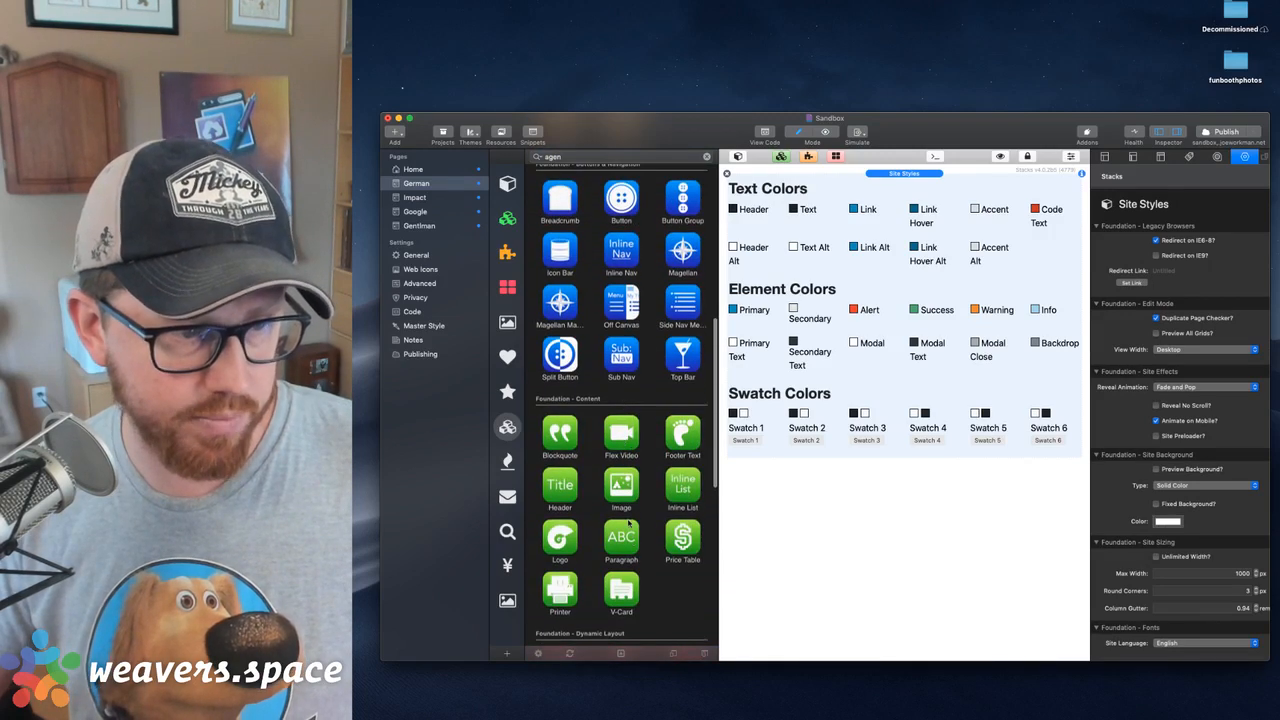
pyautogui.moveTo(577, 487); pyautogui.dragTo(900, 490)
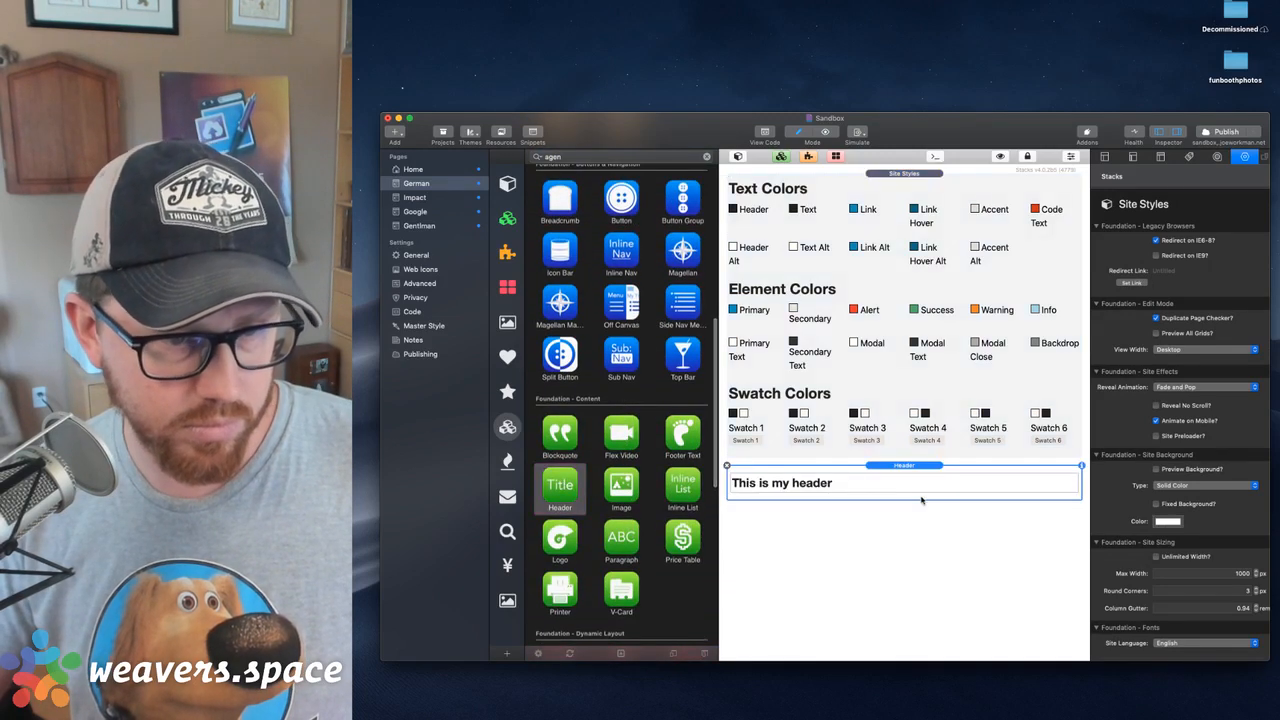
pyautogui.doubleClick(865, 490)
pyautogui.tripleClick(865, 491)
pyautogui.write('G')
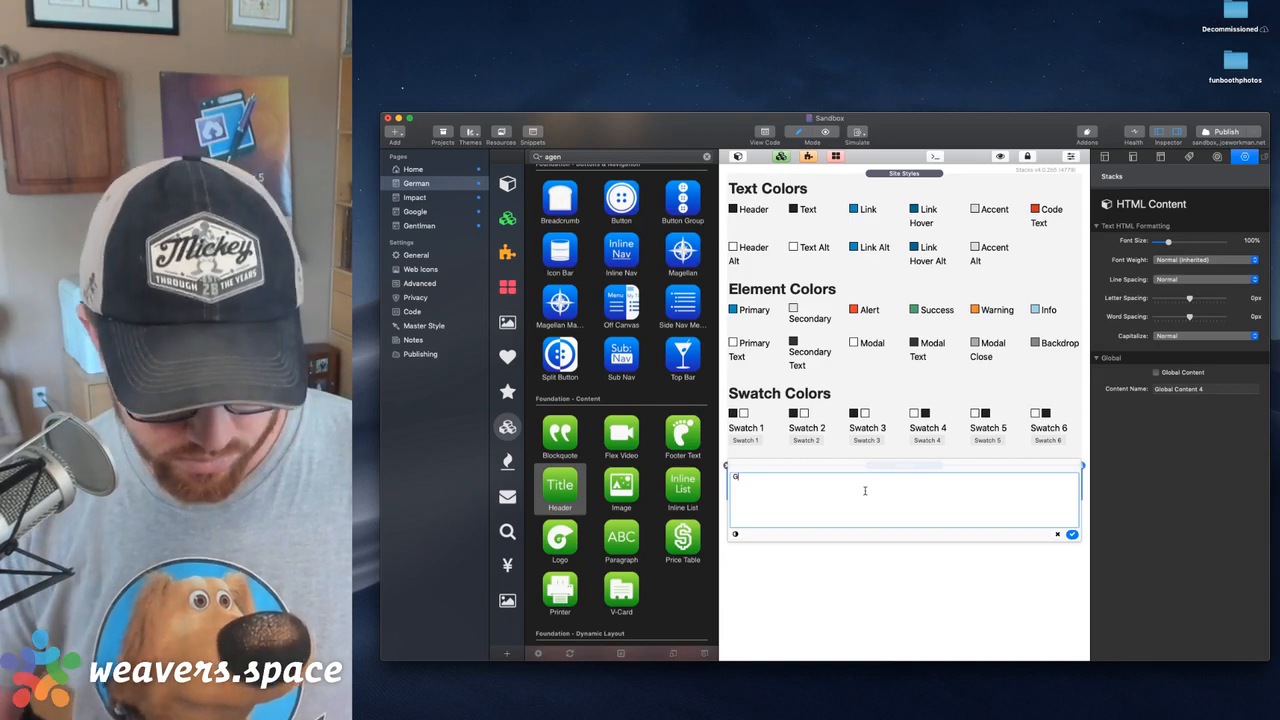
pyautogui.write('erman Home')
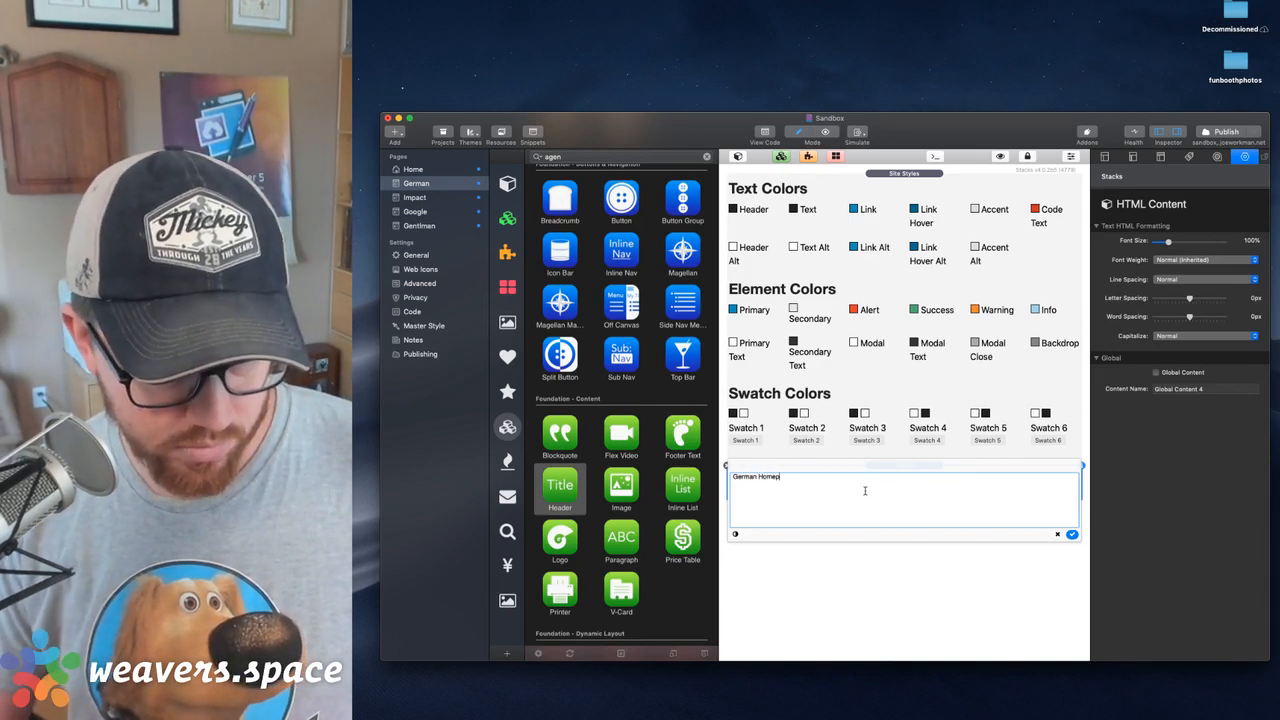
pyautogui.click(1070, 534)
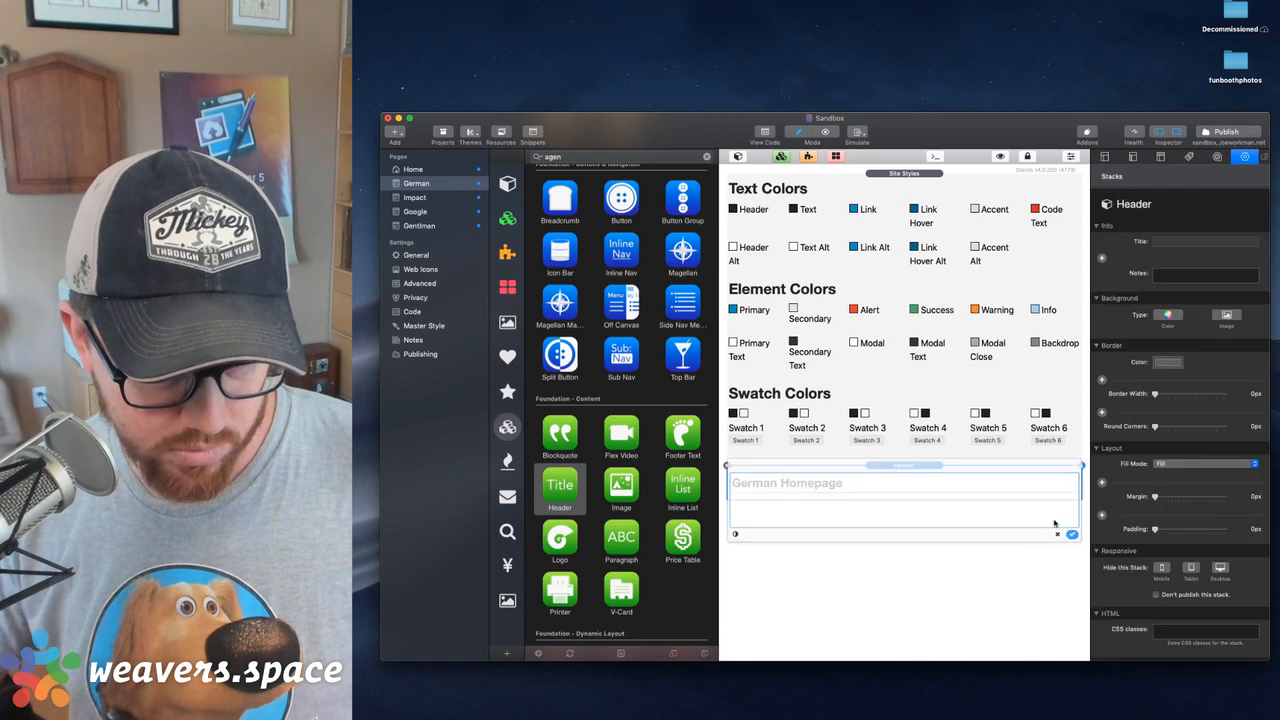
# Center the German Homepage header and set its size to H1 - Page Title
pyautogui.scroll(-5, 1136, 578)
pyautogui.click(1168, 515)
pyautogui.click(1166, 532)
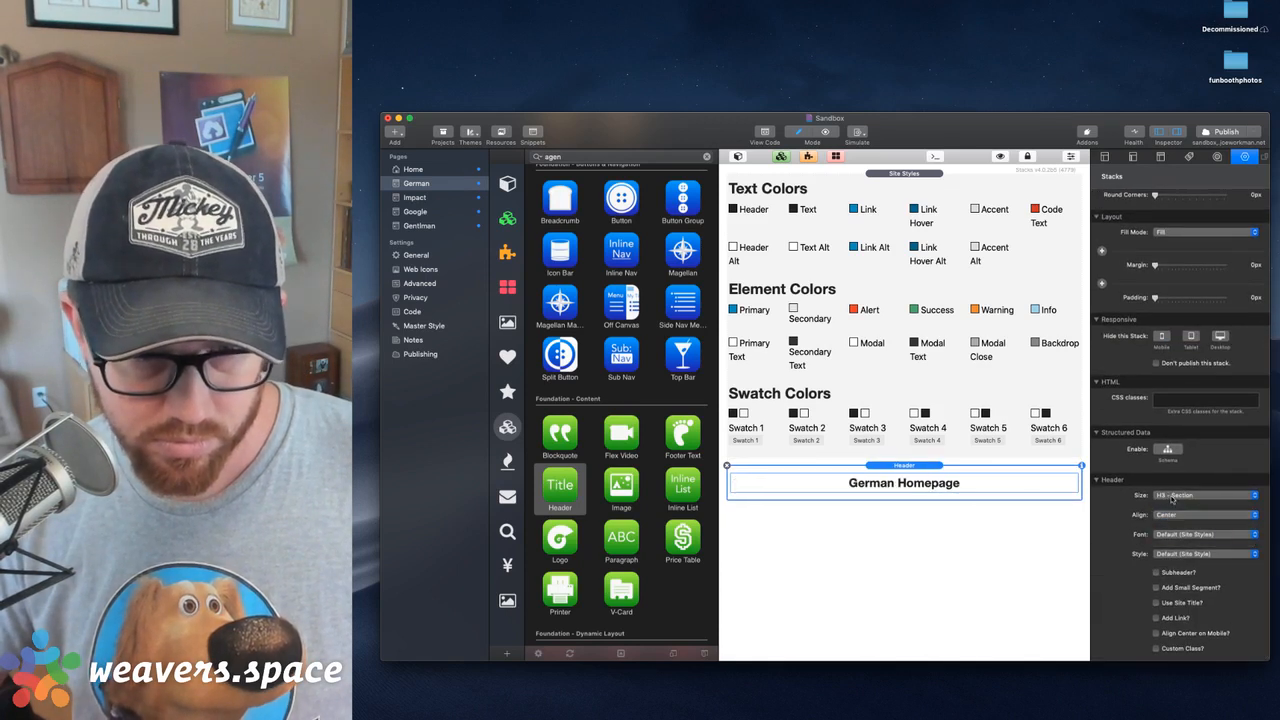
pyautogui.click(1180, 495)
pyautogui.click(1176, 478)
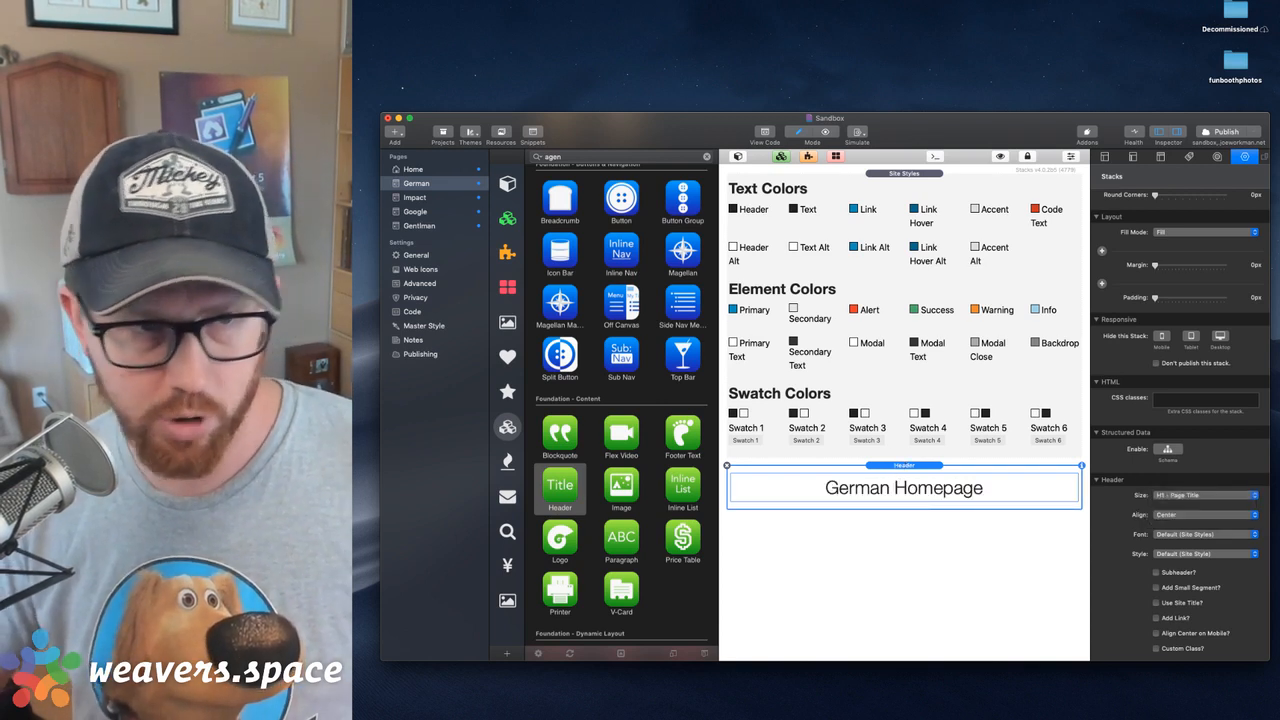
# Check the redirect URL on the Home page, publish the site, and hide the stacks library
pyautogui.click(411, 171)
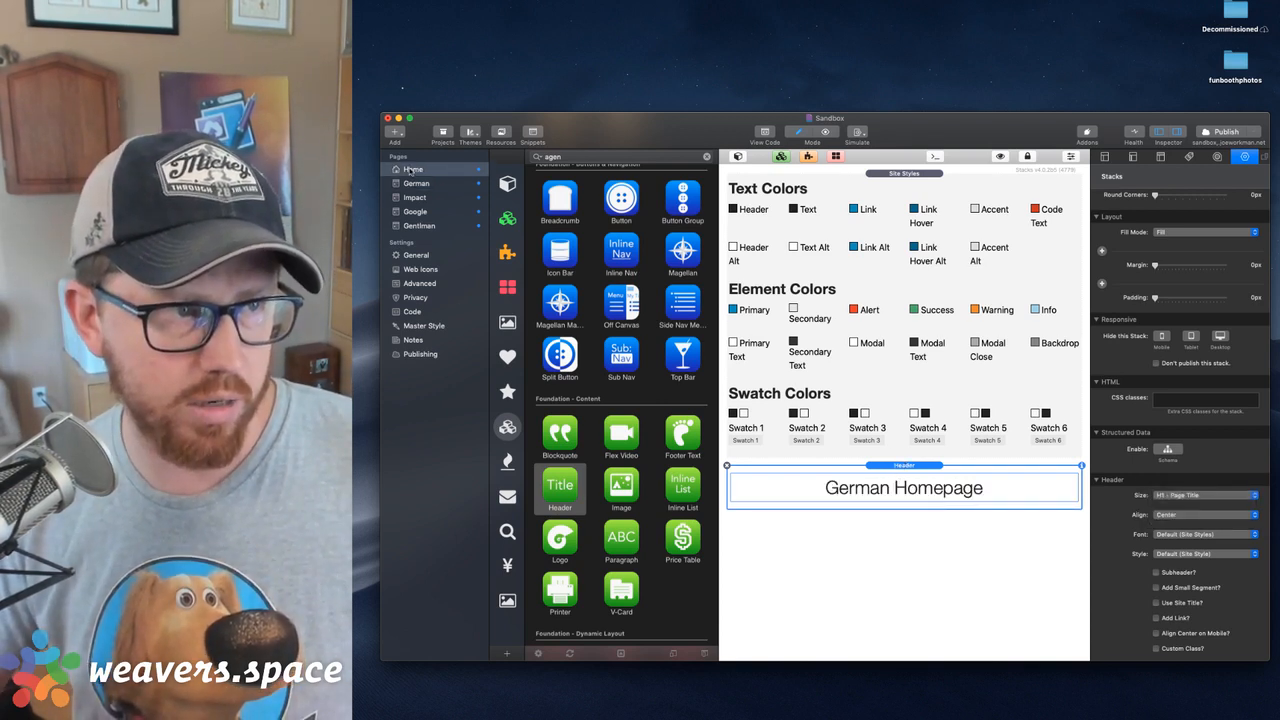
pyautogui.click(906, 362)
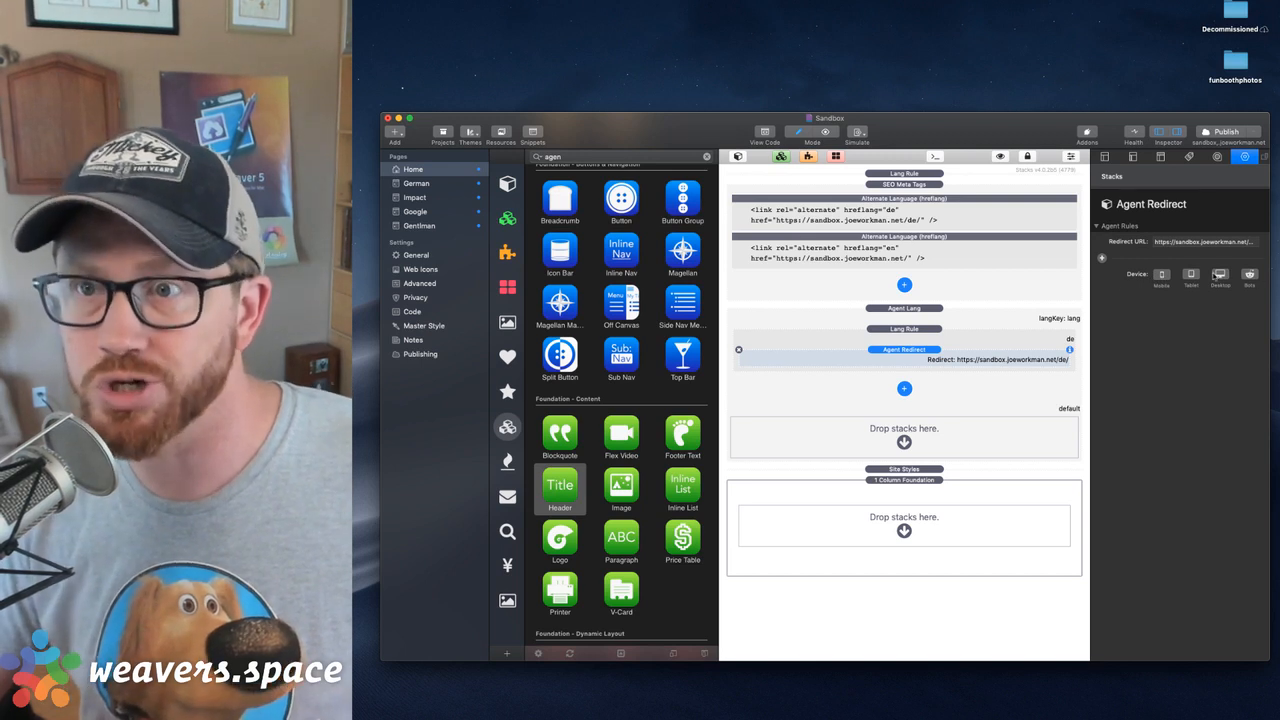
pyautogui.click(1177, 243)
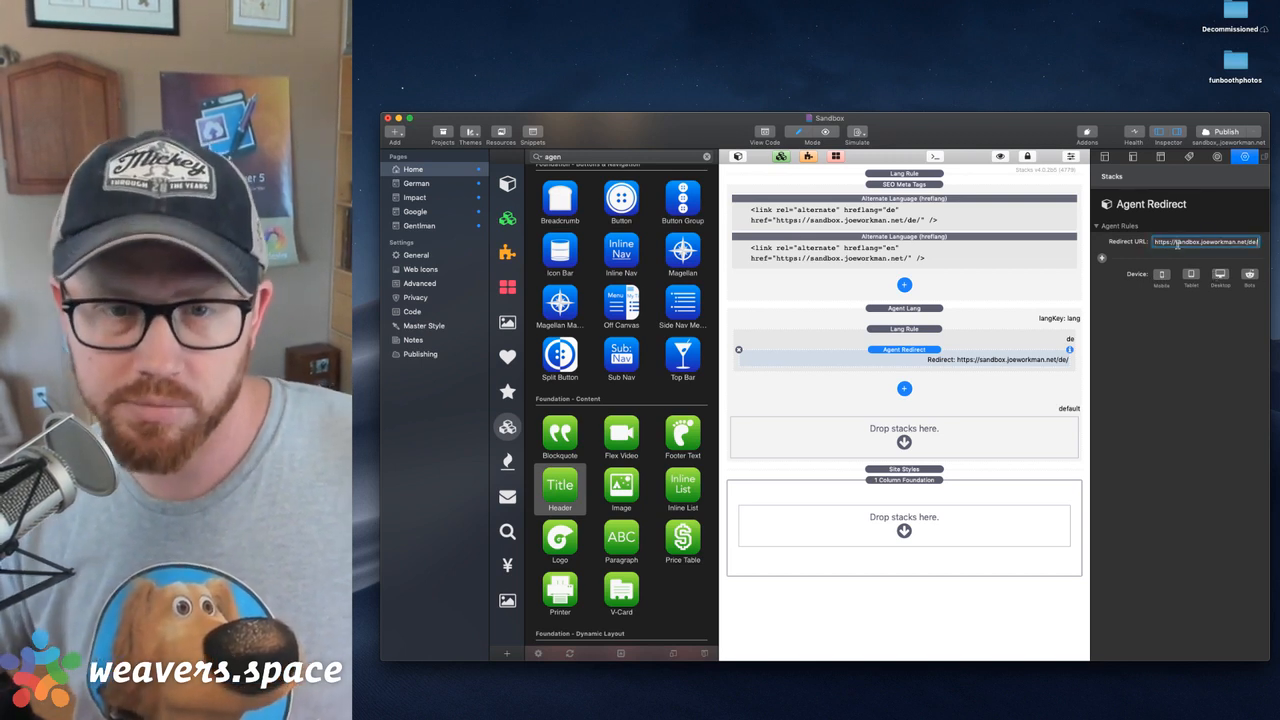
pyautogui.click(1227, 131)
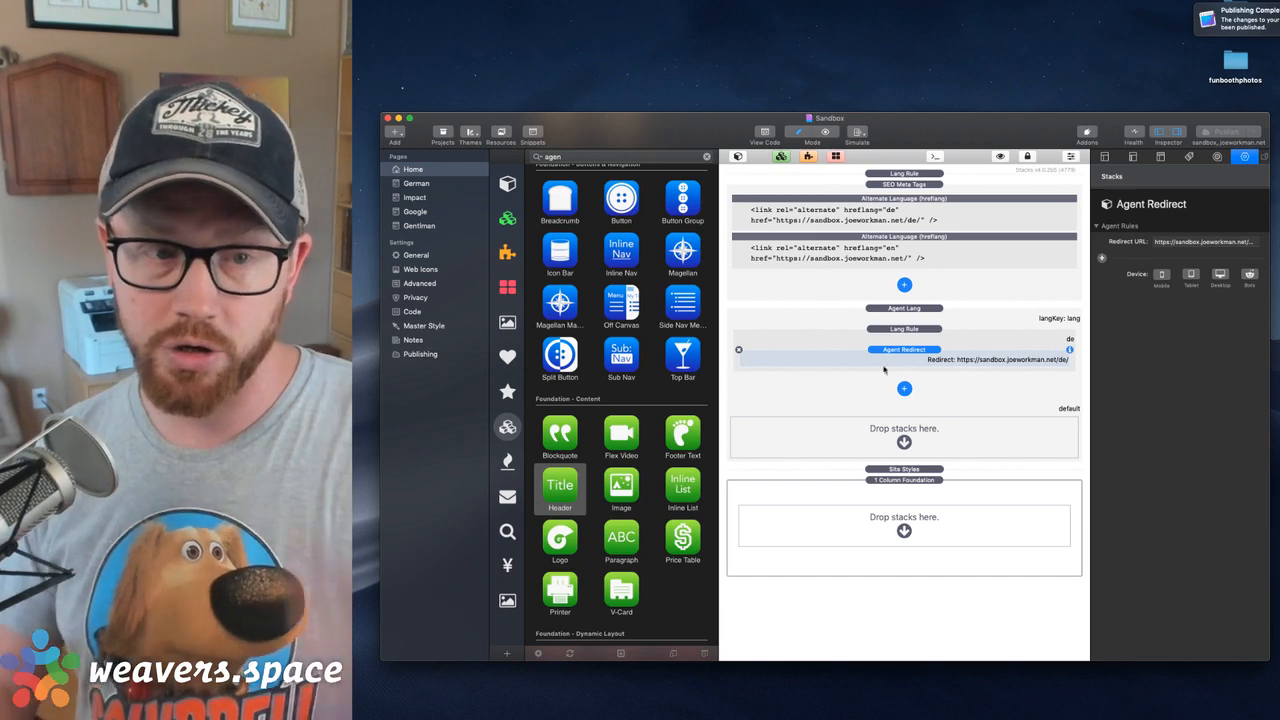
pyautogui.click(737, 157)
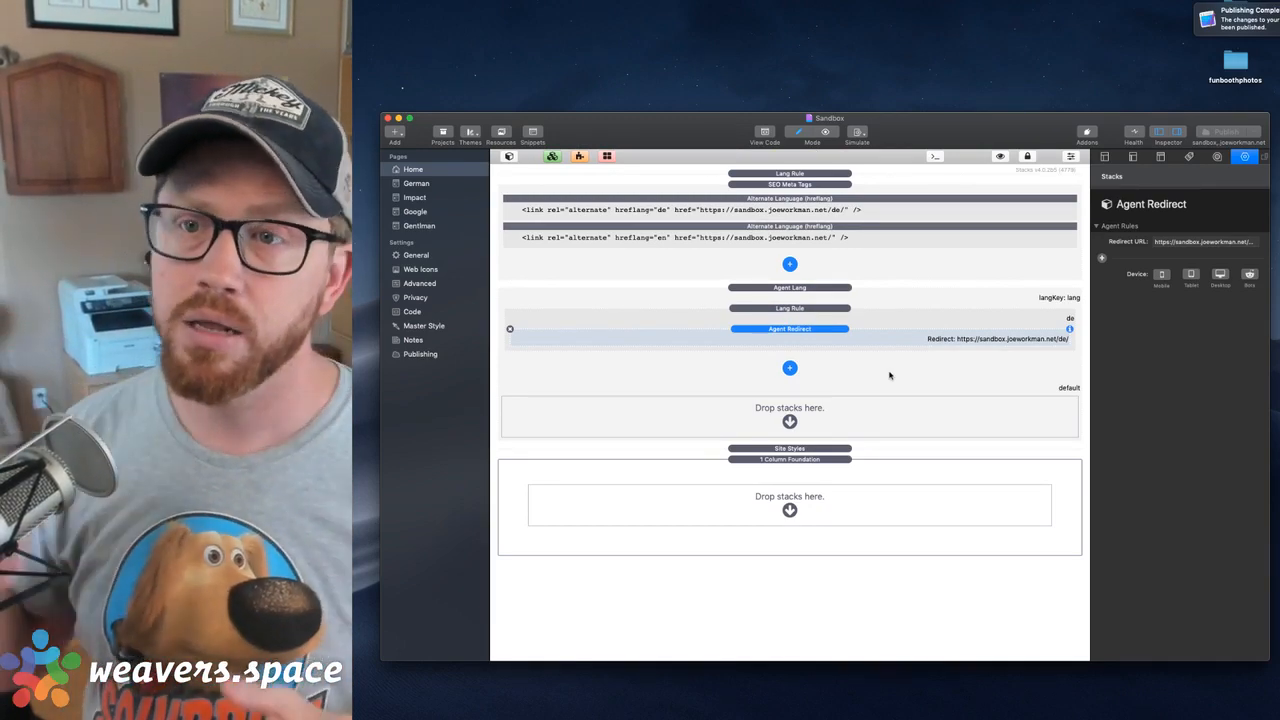
pyautogui.click(805, 309)
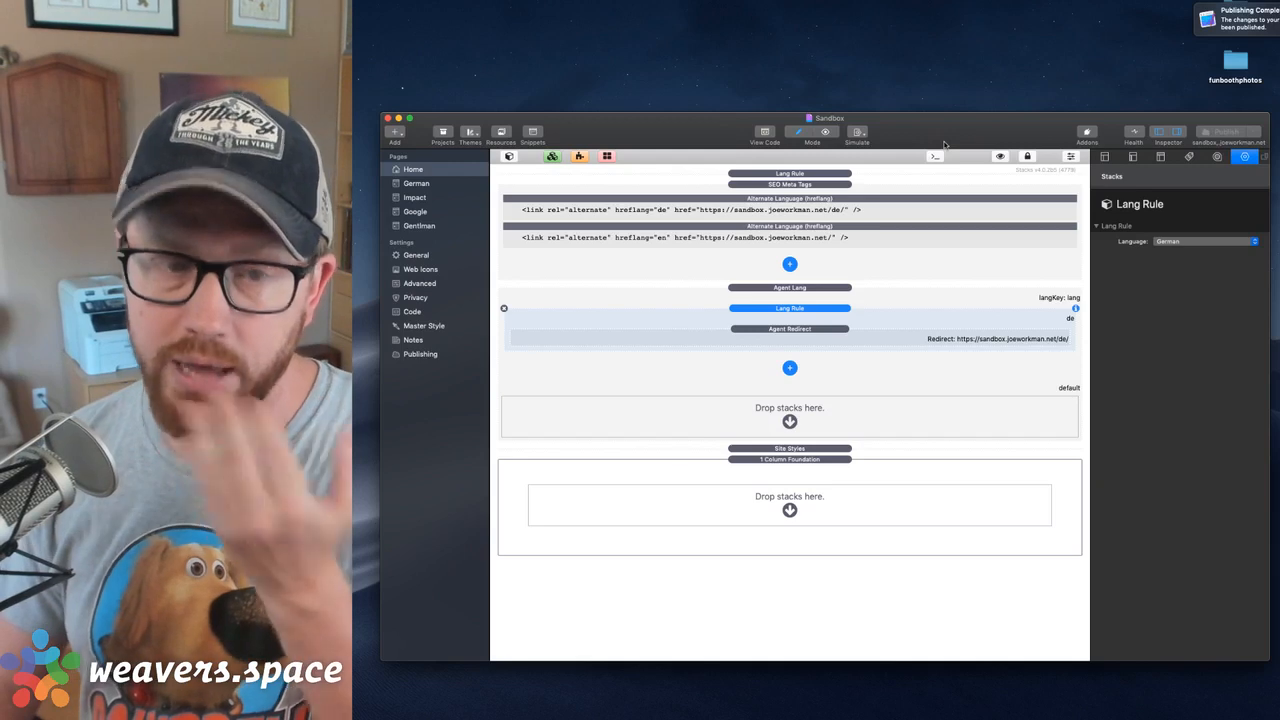
# Switch to Safari, load the published site at sandbox.joeworkman.net in a new window, and compare it with the Home page in RapidWeaver
pyautogui.press('super+Tab')
pyautogui.press('super+n')
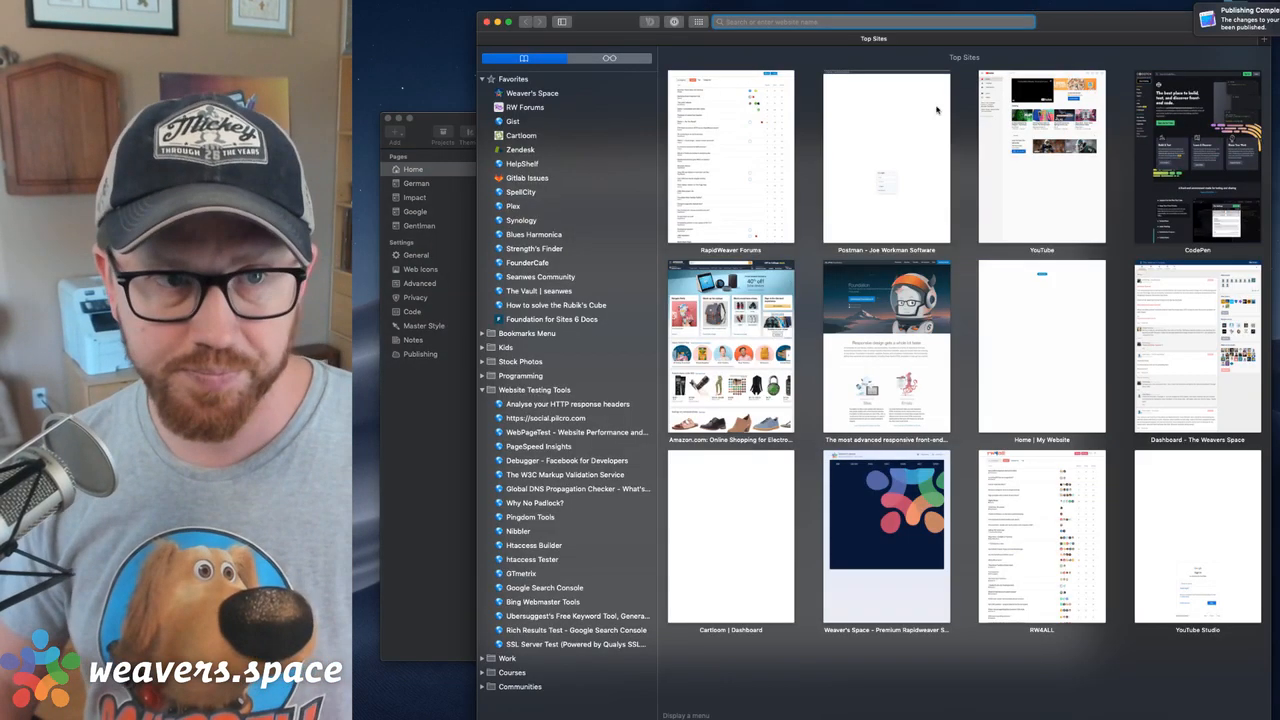
pyautogui.write('sandbox.joeworkman.net/')
pyautogui.press('Return')
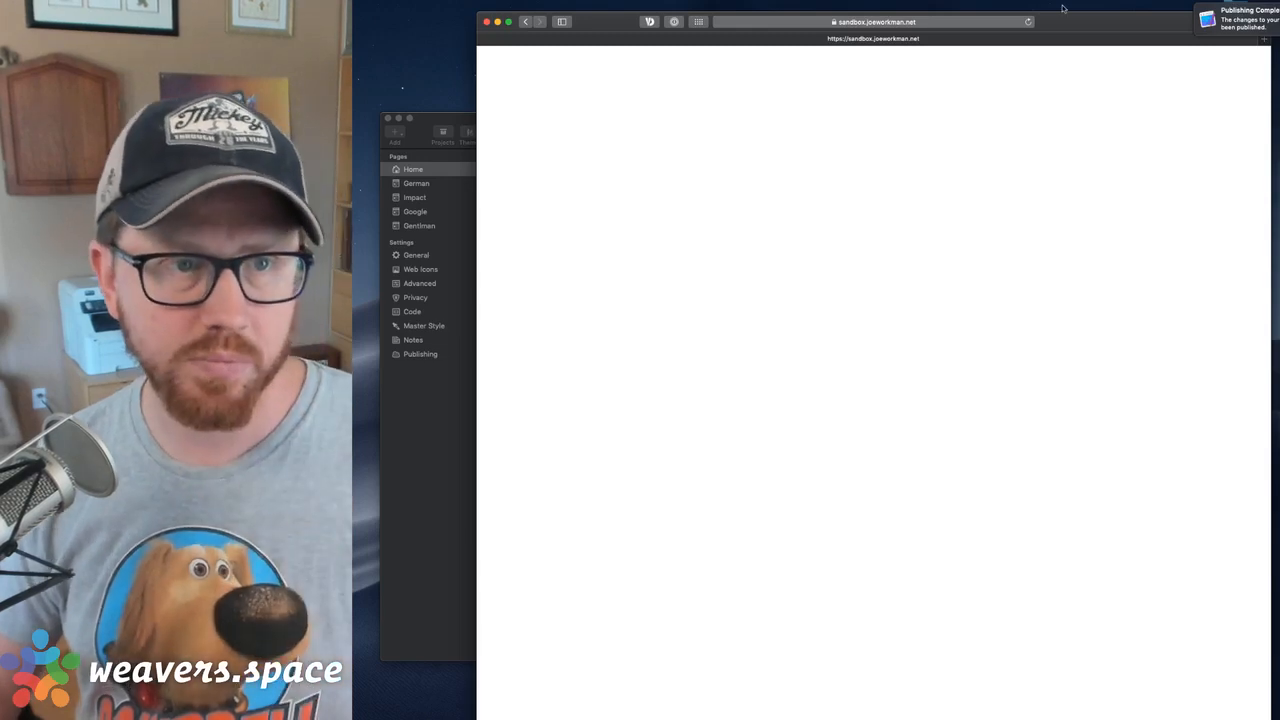
pyautogui.click(942, 21)
pyautogui.click(549, 183)
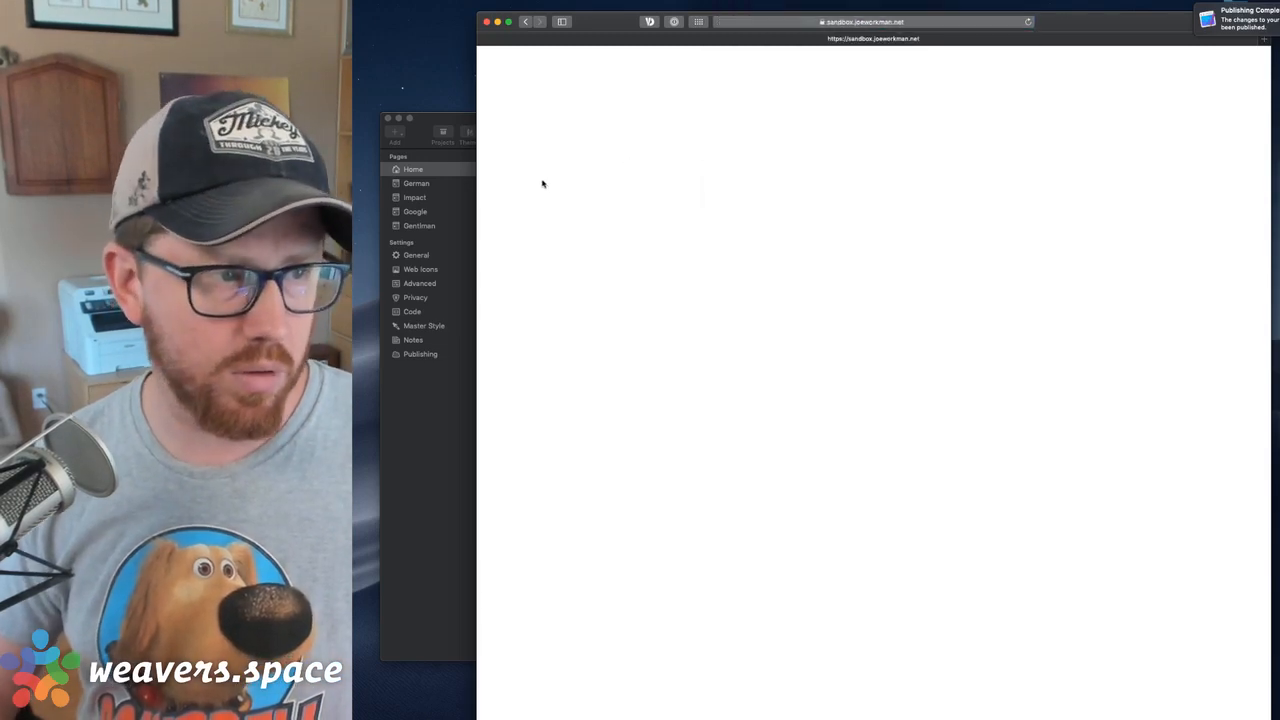
pyautogui.click(440, 117)
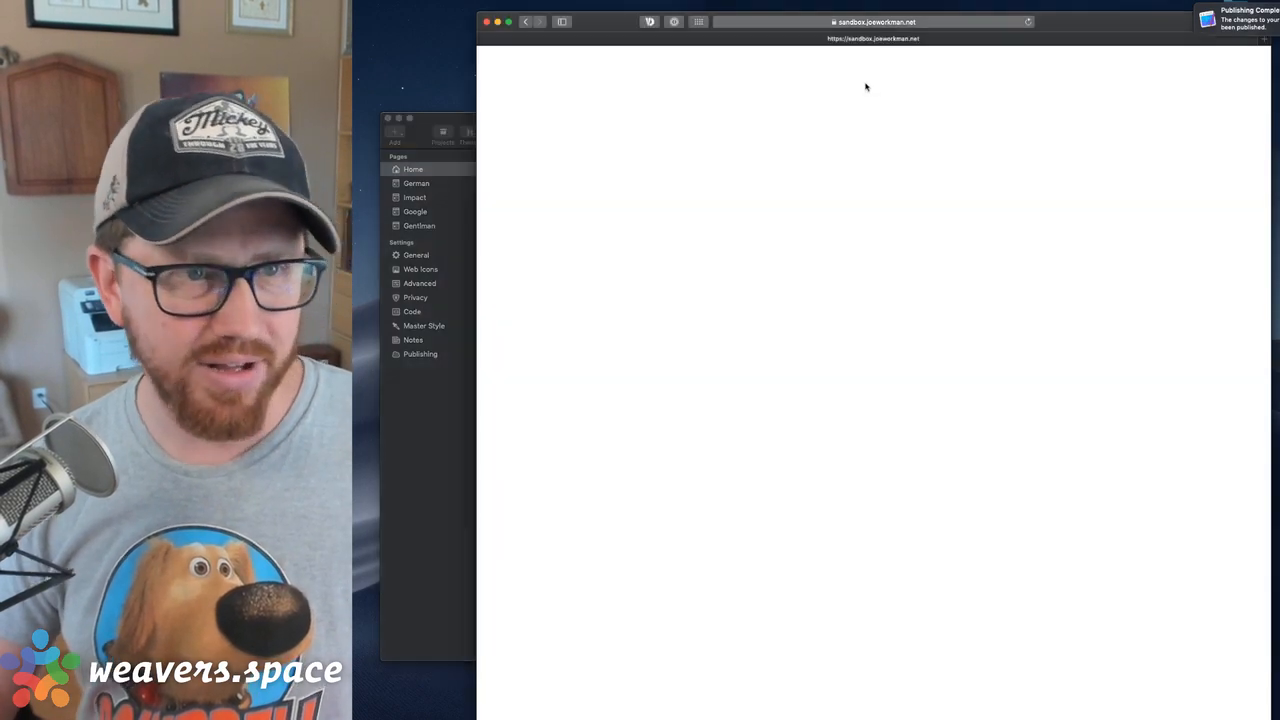
pyautogui.click(868, 88)
# Load the published site with ?lang=de added to its address to test the German redirect
pyautogui.click(935, 21)
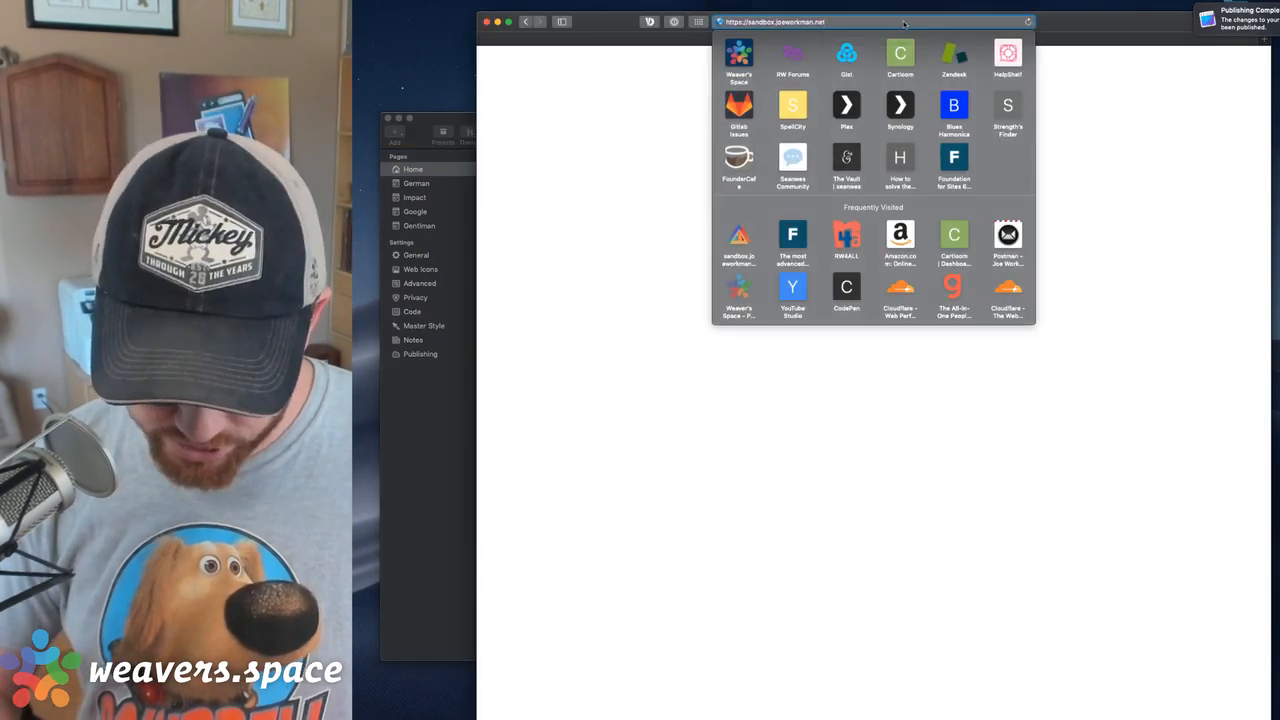
pyautogui.press('Right')
pyautogui.write('/?lan')
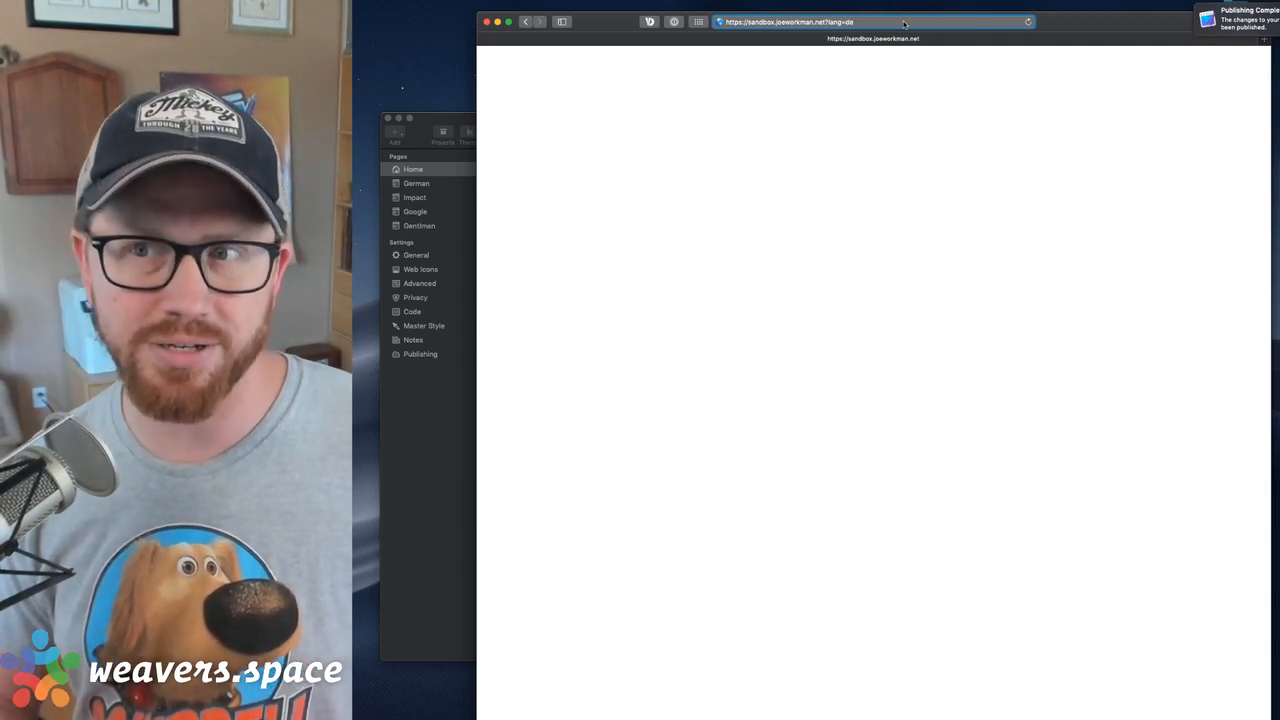
pyautogui.press('Return')
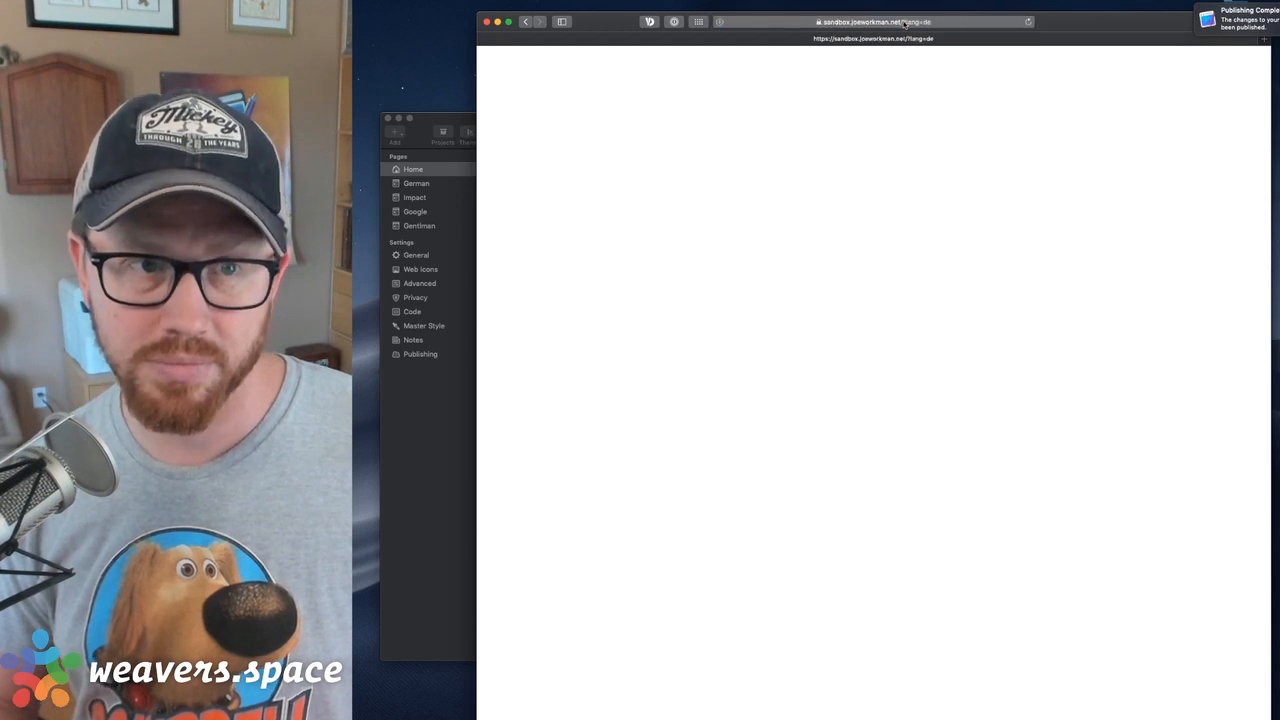
# Return to RapidWeaver and check the settings of the Agent Lang stack and its German Lang Rule
pyautogui.click(474, 118)
pyautogui.click(798, 290)
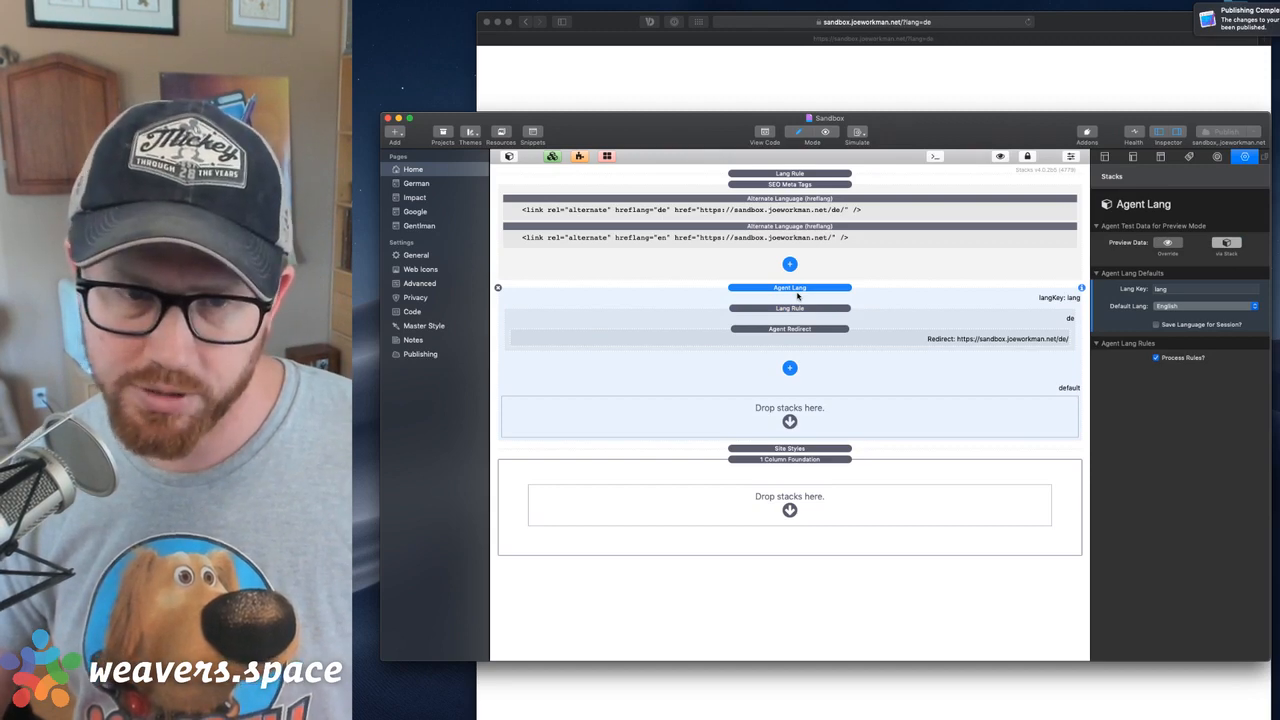
pyautogui.click(886, 317)
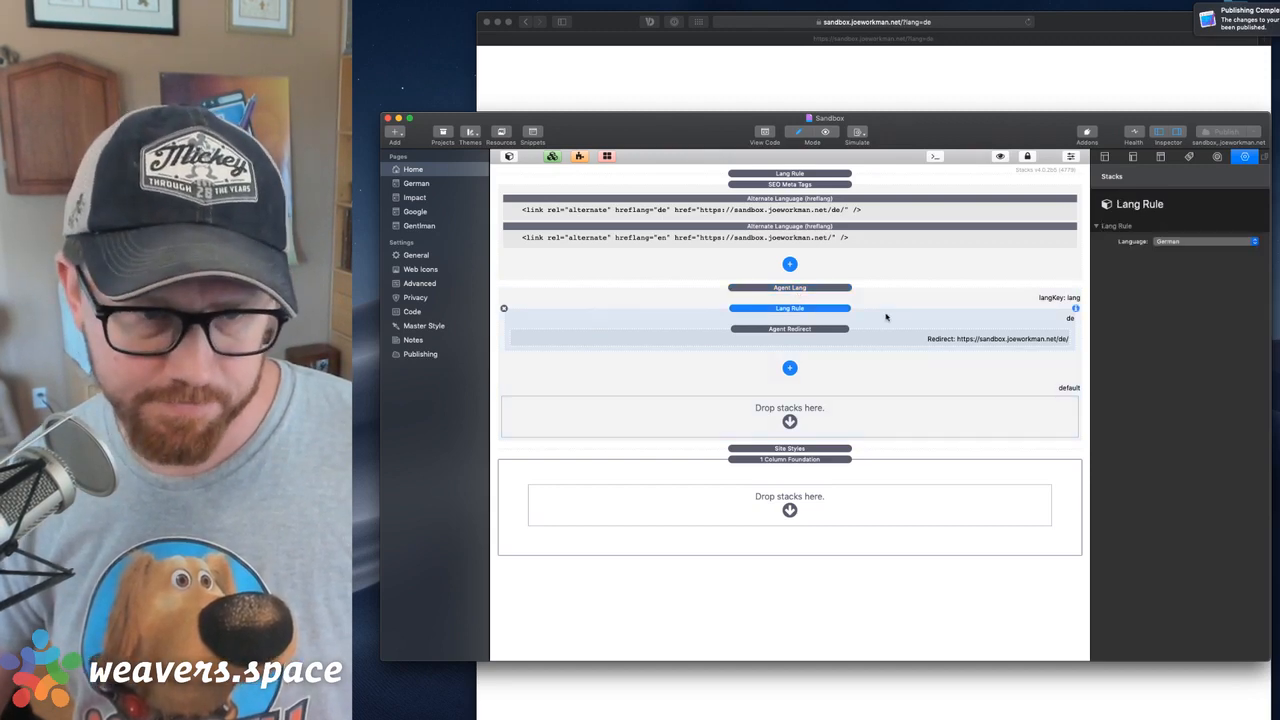
pyautogui.click(867, 296)
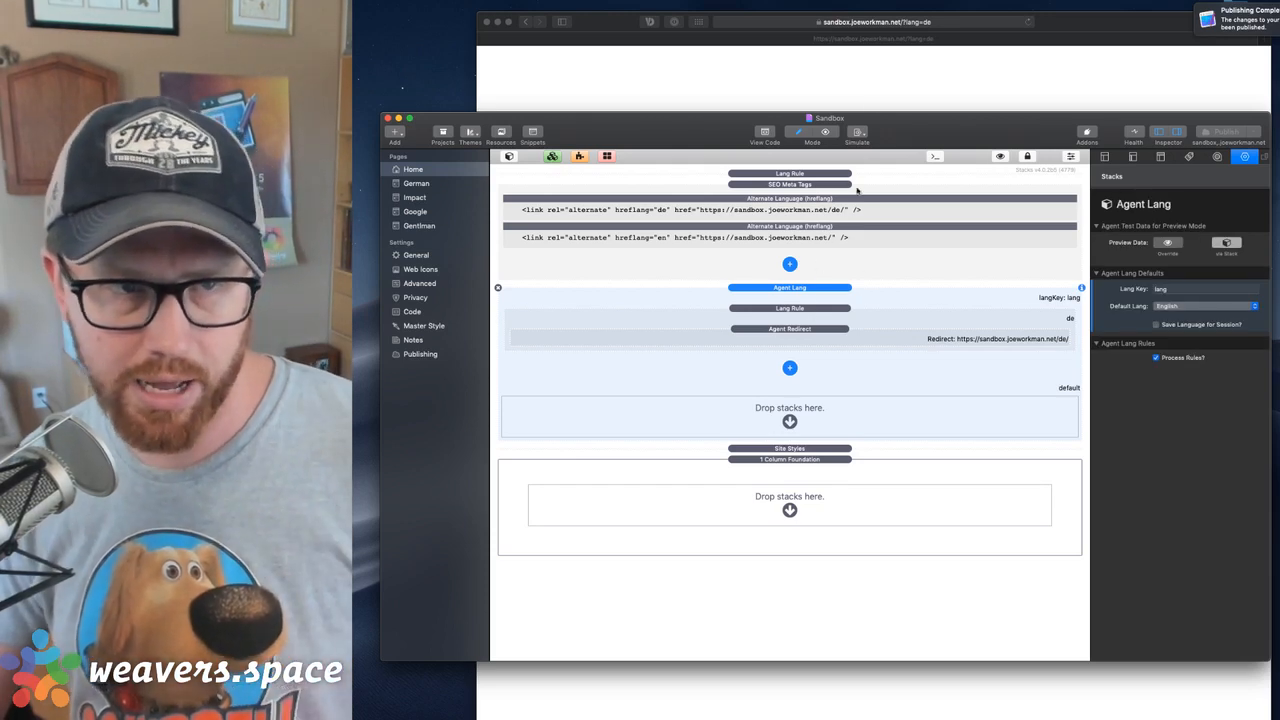
pyautogui.click(955, 70)
pyautogui.click(475, 126)
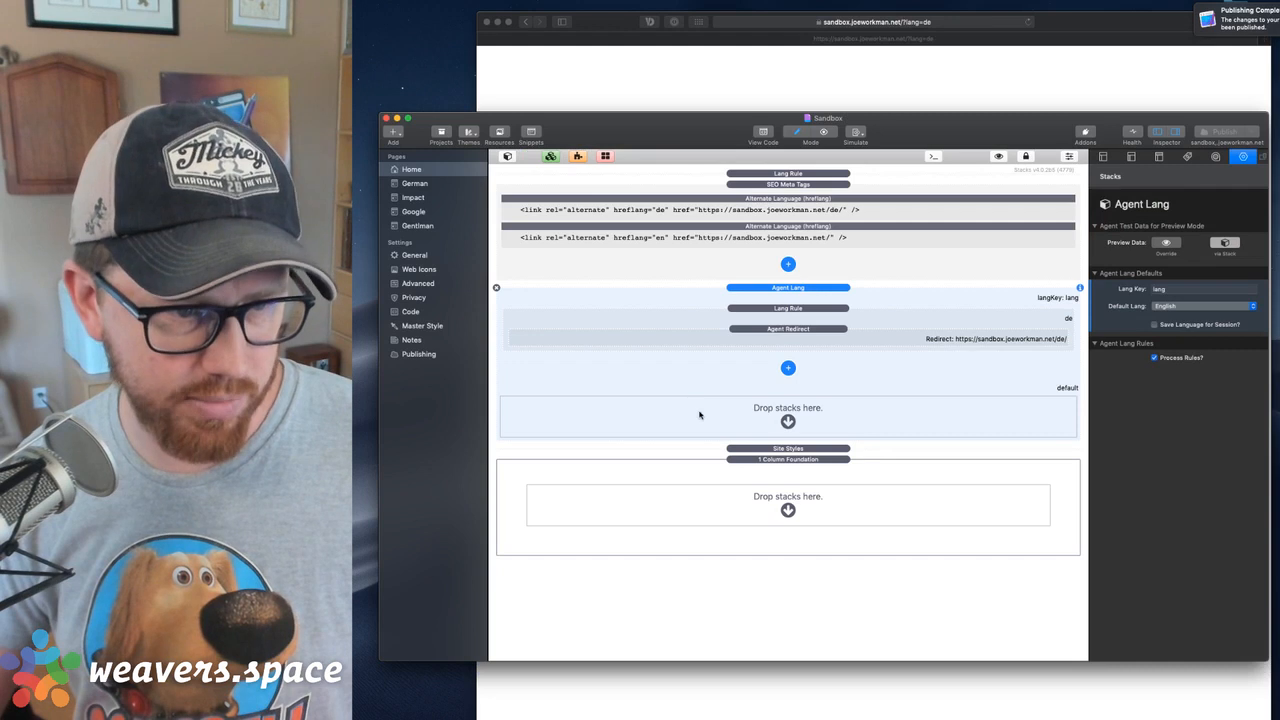
# Add a Header stack inside the 1 Column Foundation stack on the Home page and publish the site
pyautogui.click(760, 525)
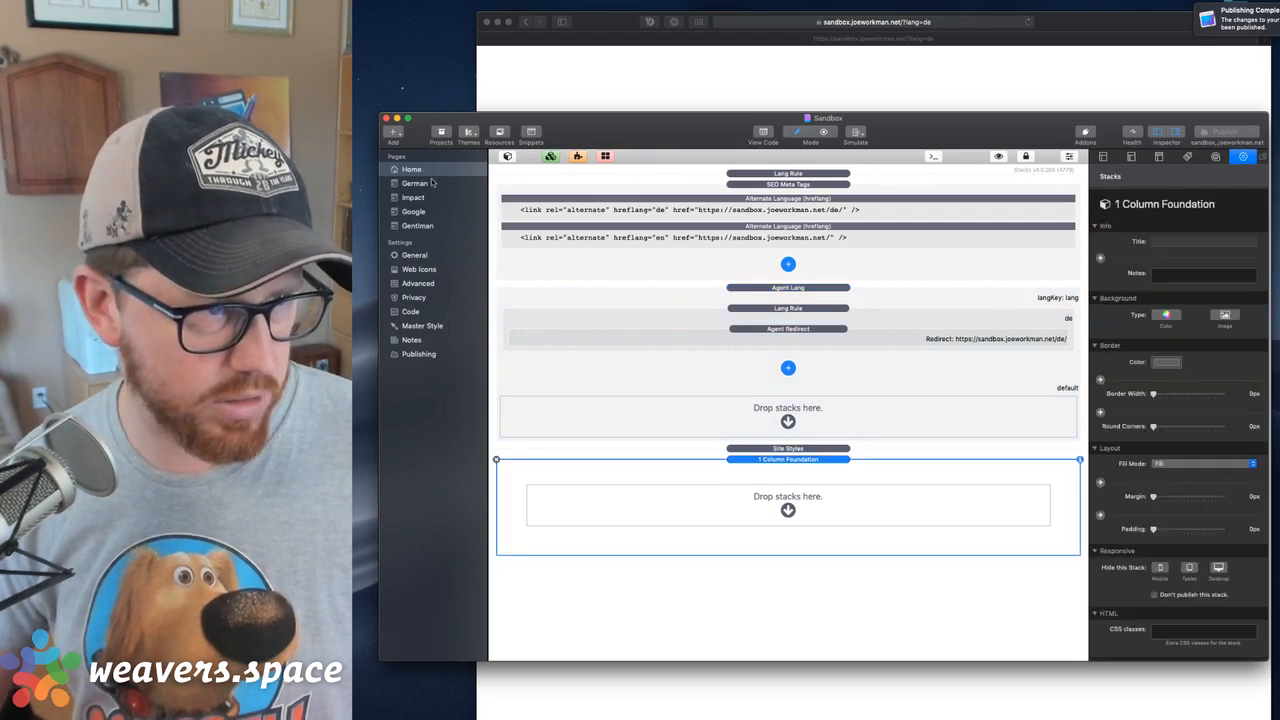
pyautogui.click(507, 157)
pyautogui.moveTo(556, 500); pyautogui.dragTo(905, 535)
pyautogui.click(902, 480)
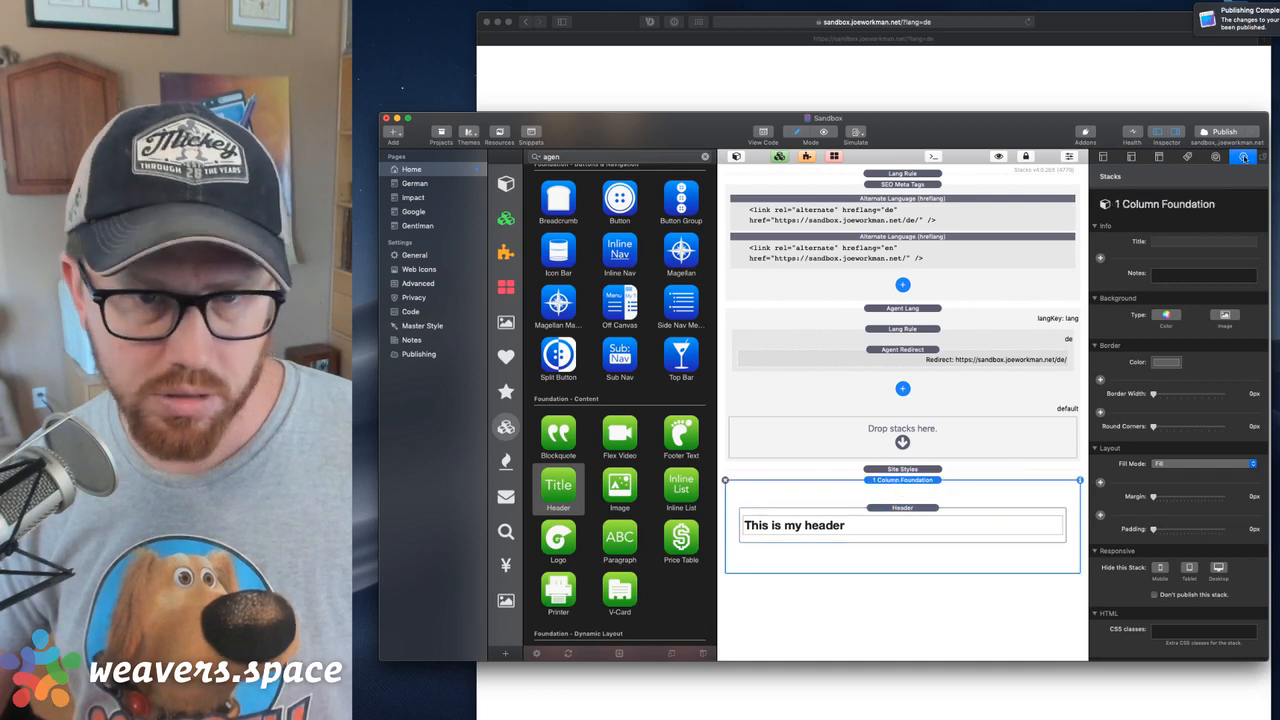
pyautogui.click(1226, 134)
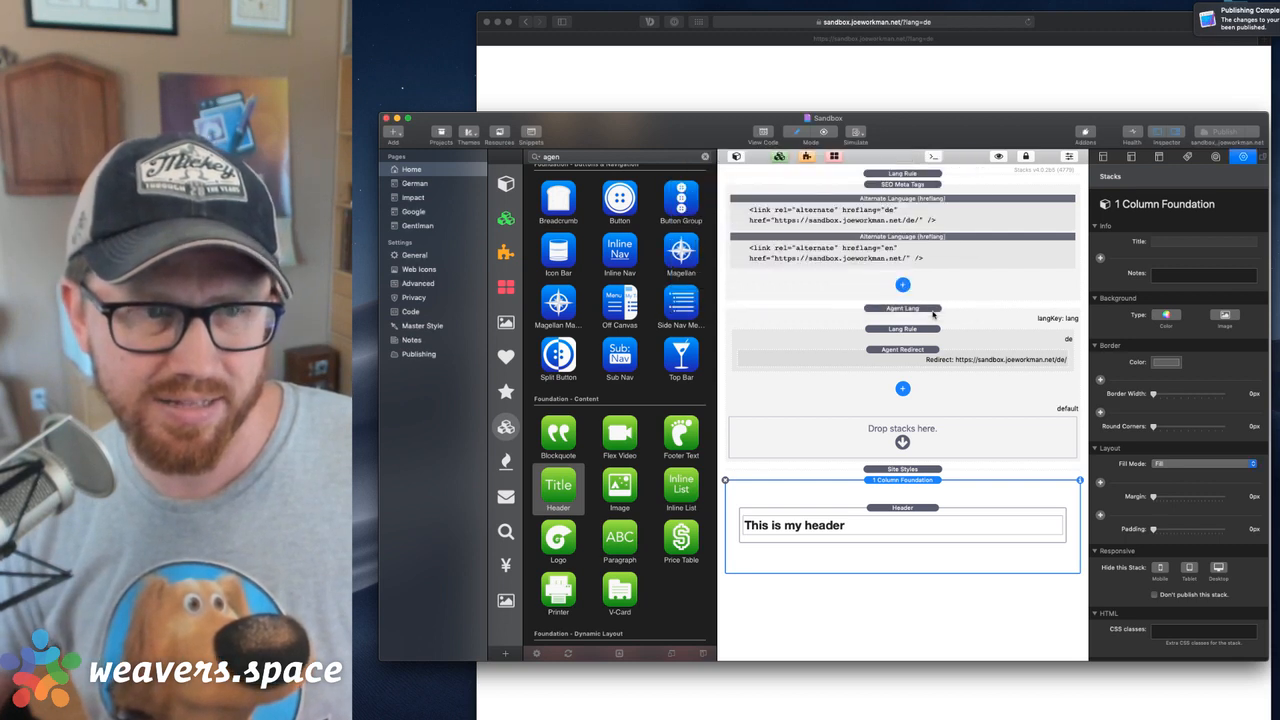
# Switch to Safari, reload the German test address, and load sandbox.joeworkman.net again without ?lang=de to check the published header
pyautogui.click(958, 79)
pyautogui.press('super+r')
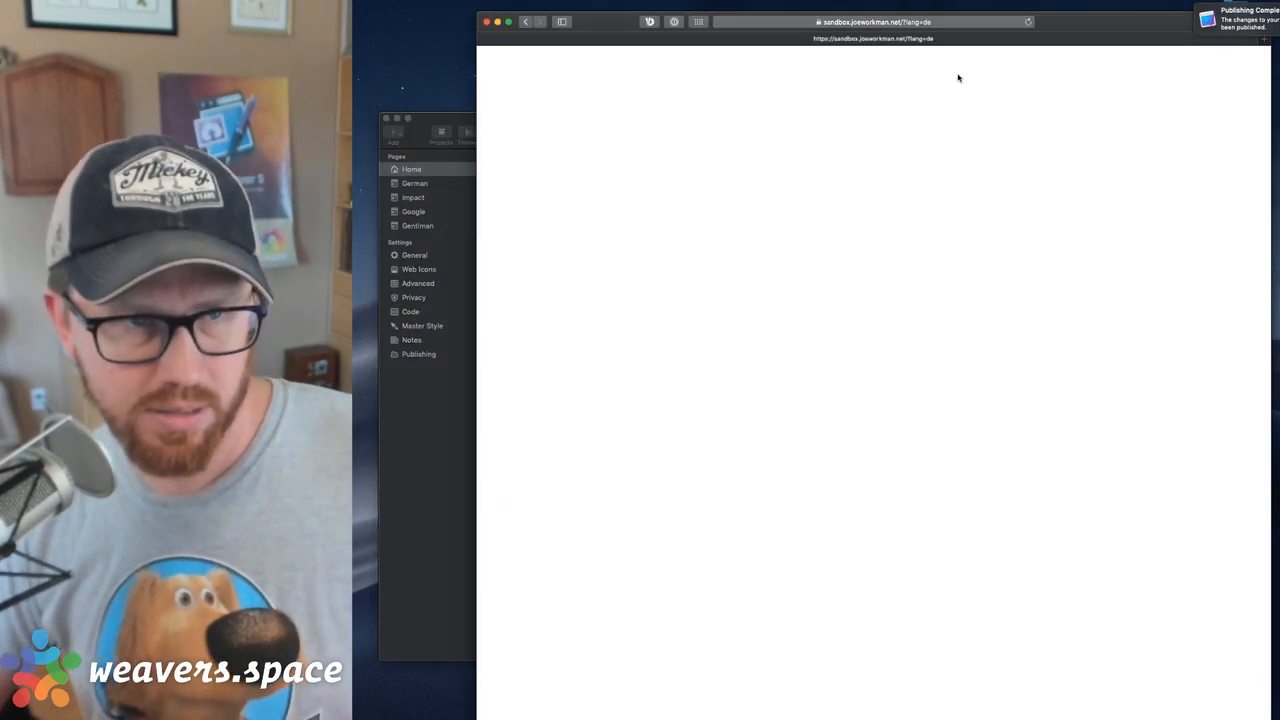
pyautogui.click(938, 24)
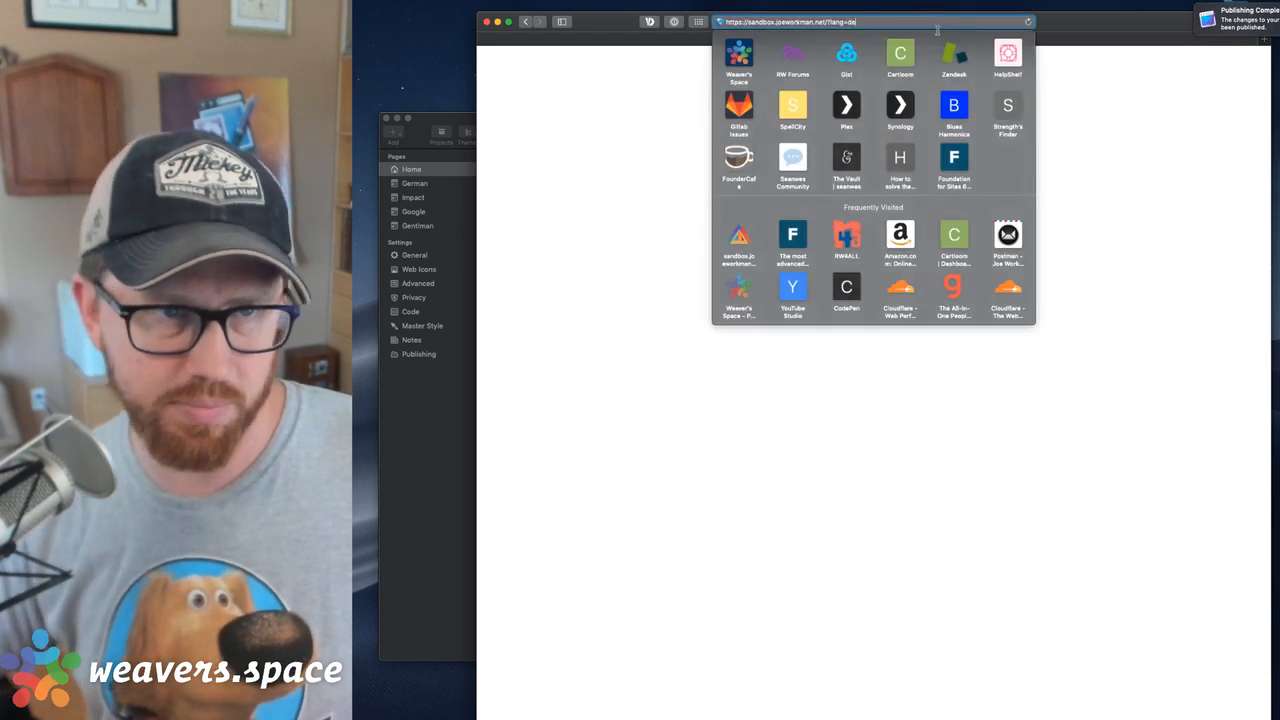
pyautogui.press('BackSpace')
pyautogui.press('BackSpace')
pyautogui.press('BackSpace')
pyautogui.press('BackSpace')
pyautogui.press('BackSpace')
pyautogui.press('BackSpace')
pyautogui.press('BackSpace')
pyautogui.press('BackSpace')
pyautogui.press('BackSpace')
pyautogui.press('Return')
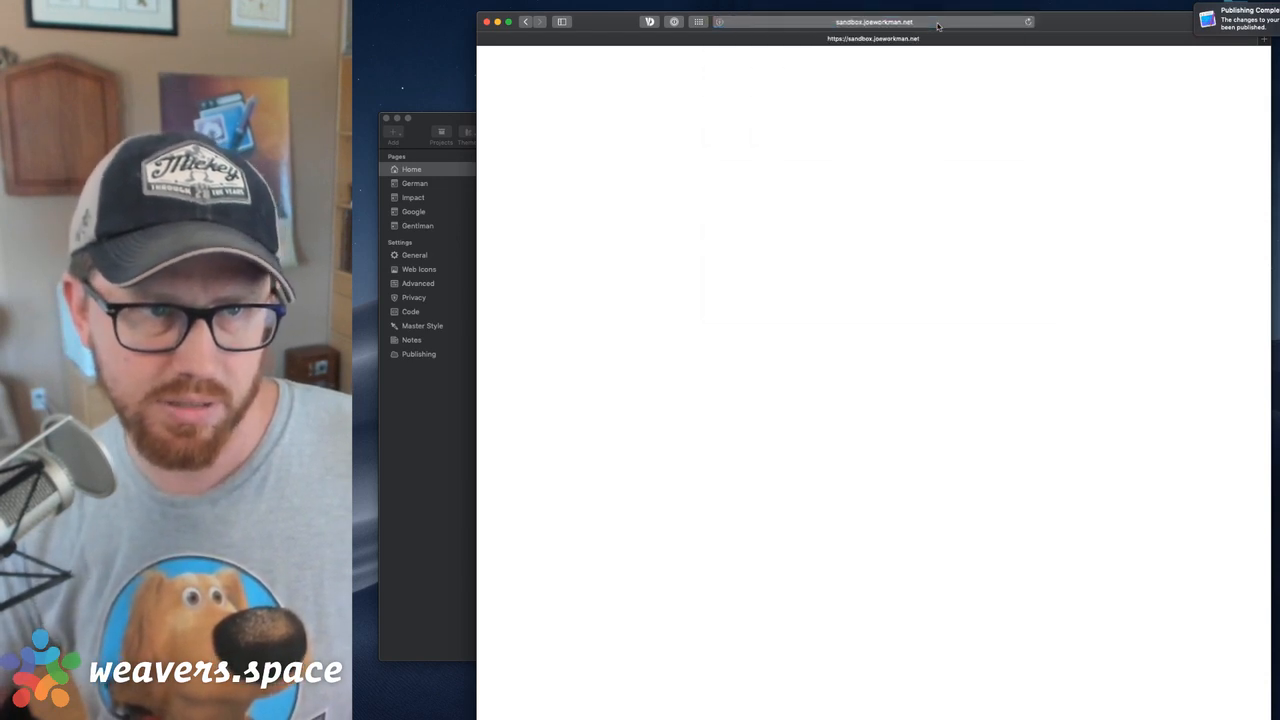
pyautogui.click(930, 25)
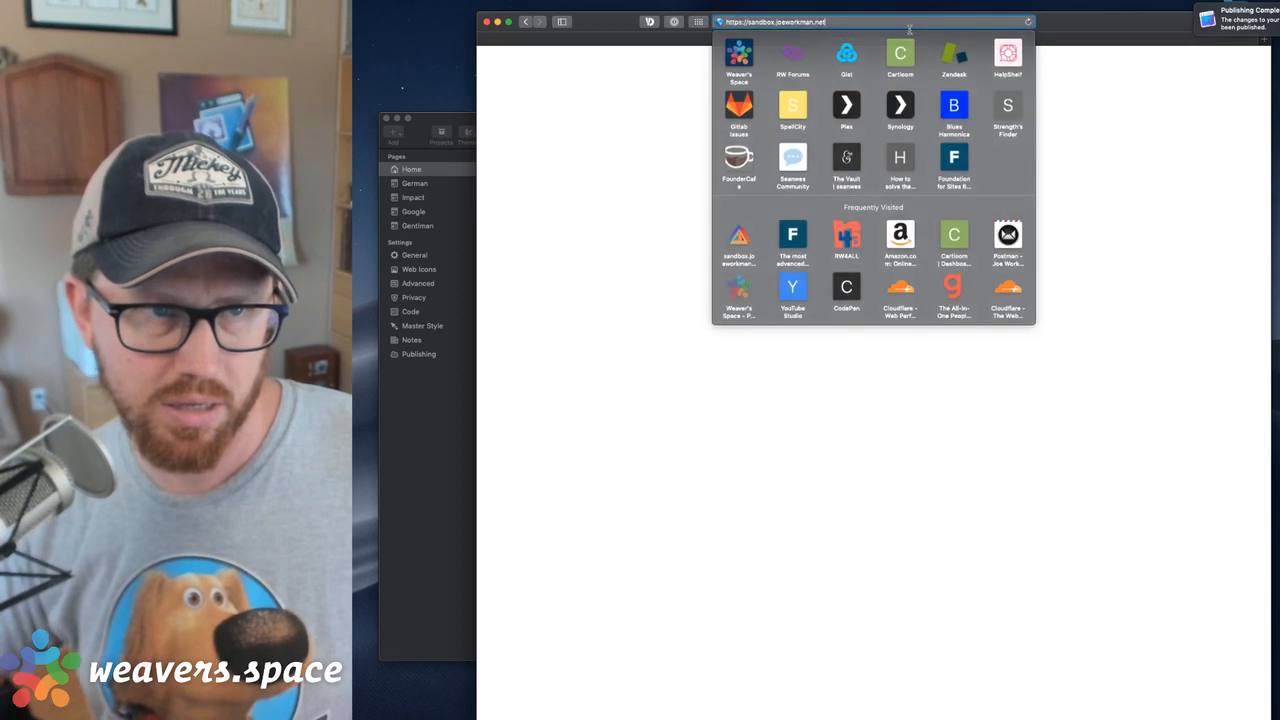
pyautogui.click(1108, 218)
pyautogui.click(948, 22)
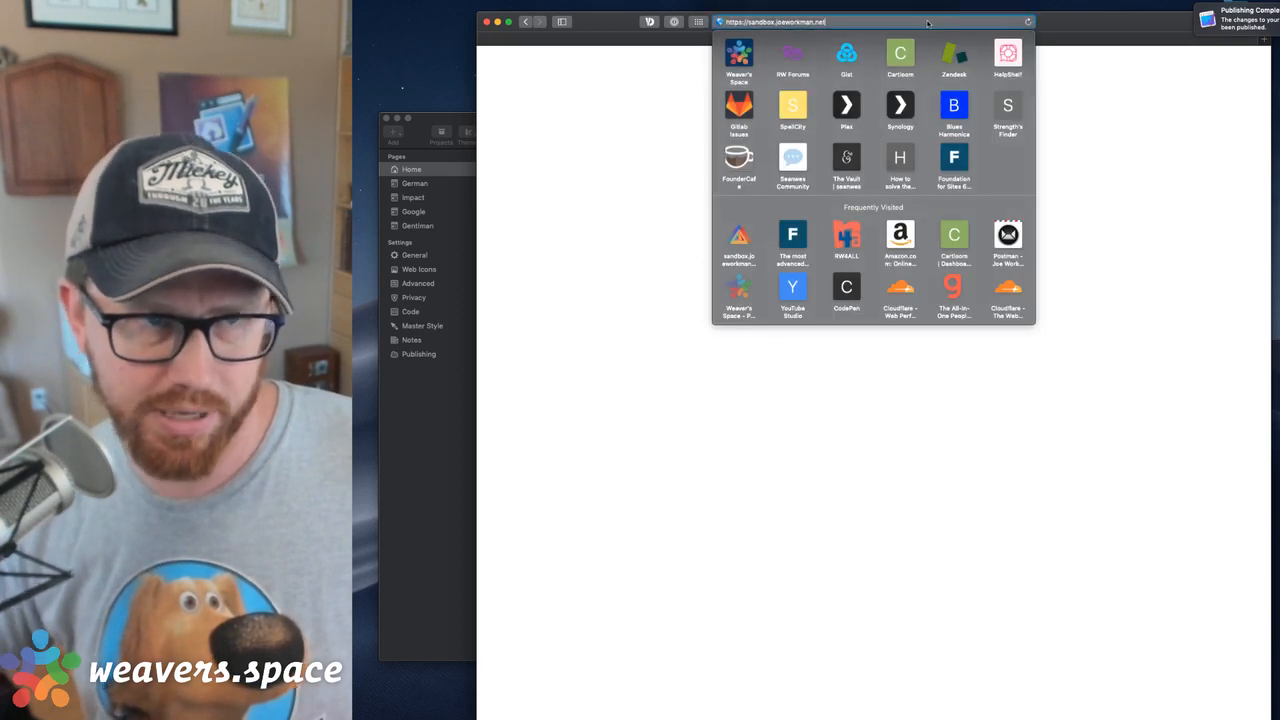
pyautogui.press('Return')
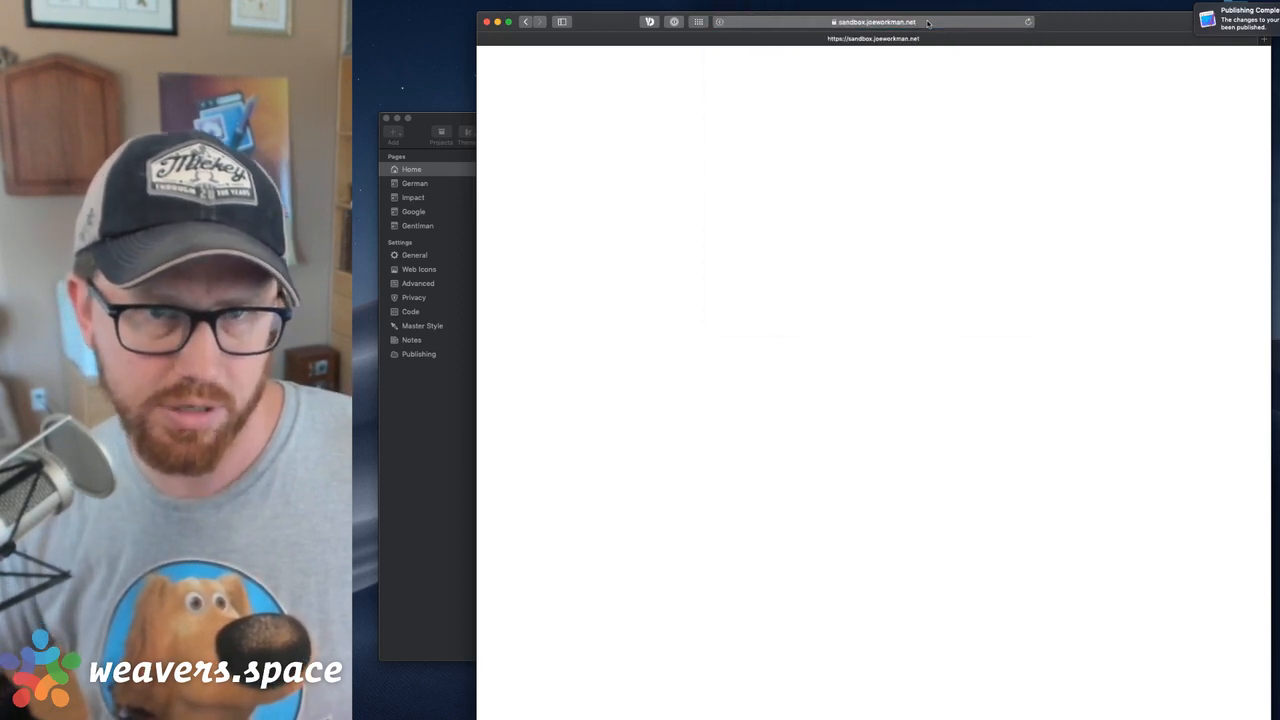
# Return to RapidWeaver and review the Lang Rule, Agent Redirect and Agent Lang stacks on the Home page
pyautogui.moveTo(1064, 28); pyautogui.dragTo(1125, 12)
pyautogui.click(492, 119)
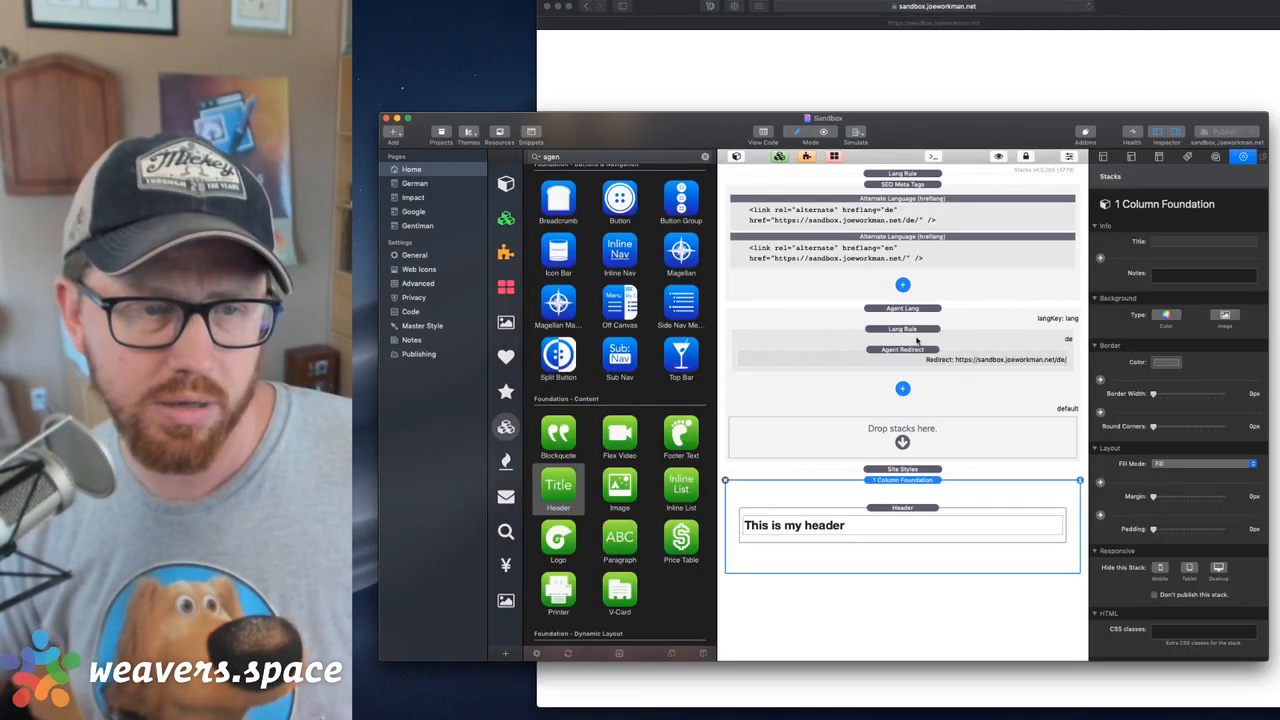
pyautogui.click(920, 342)
pyautogui.click(917, 356)
pyautogui.click(897, 316)
pyautogui.click(908, 353)
pyautogui.click(907, 315)
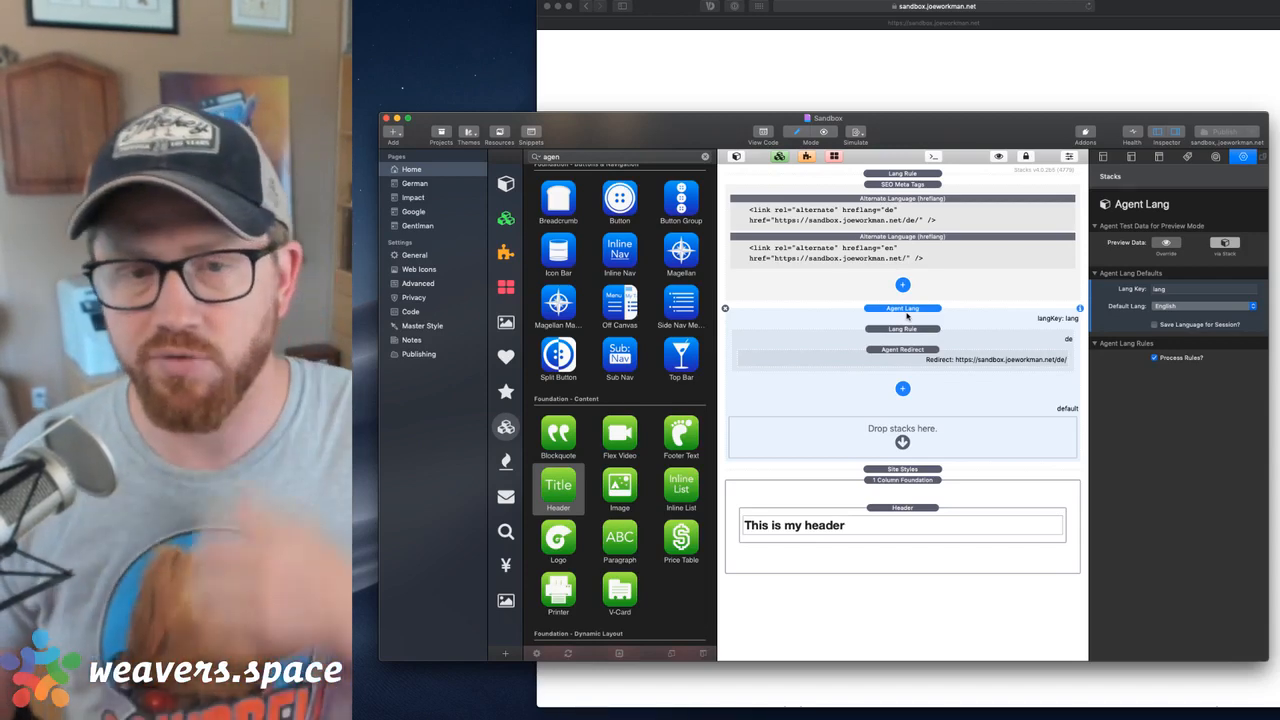
pyautogui.moveTo(1029, 127); pyautogui.dragTo(1014, 116)
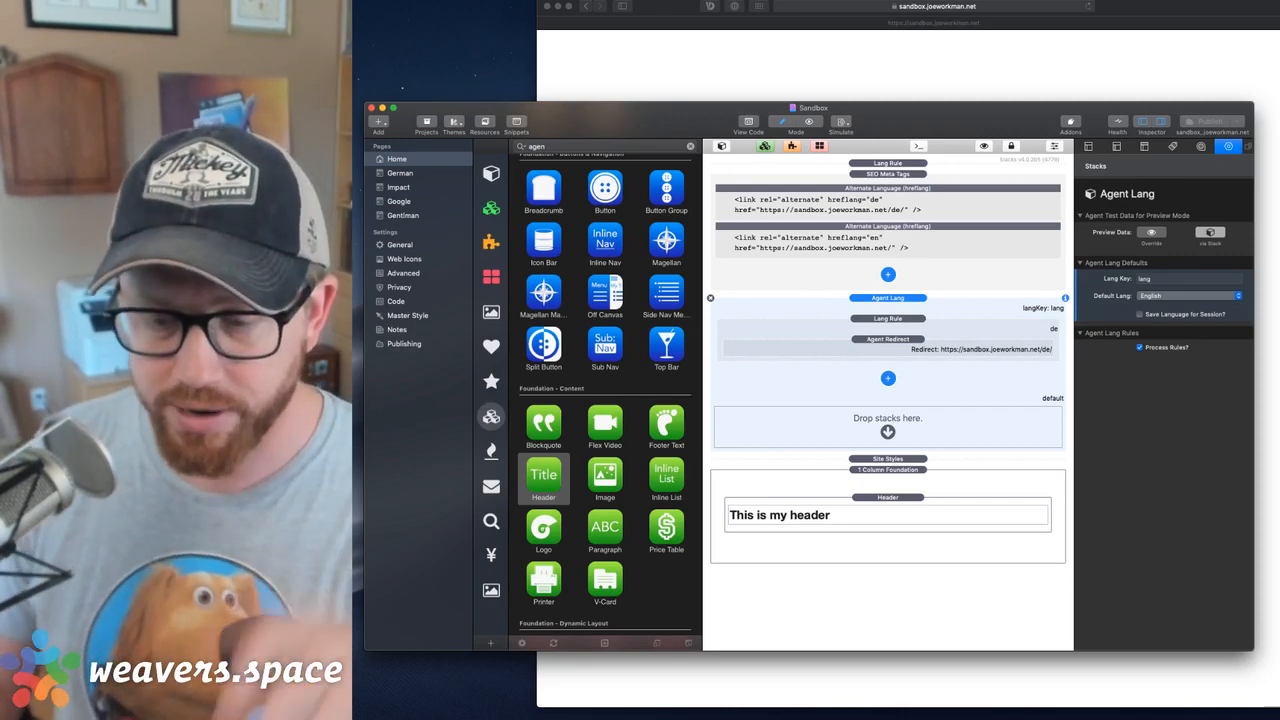
pyautogui.press('super+Tab')
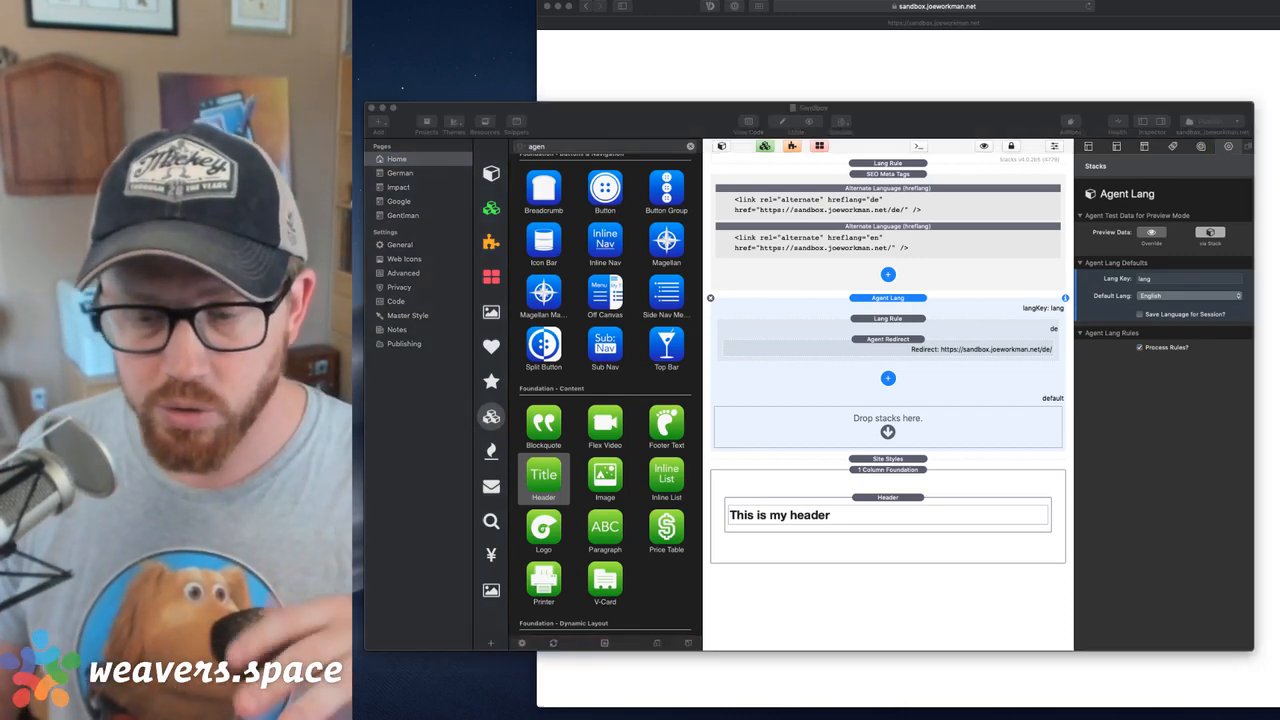